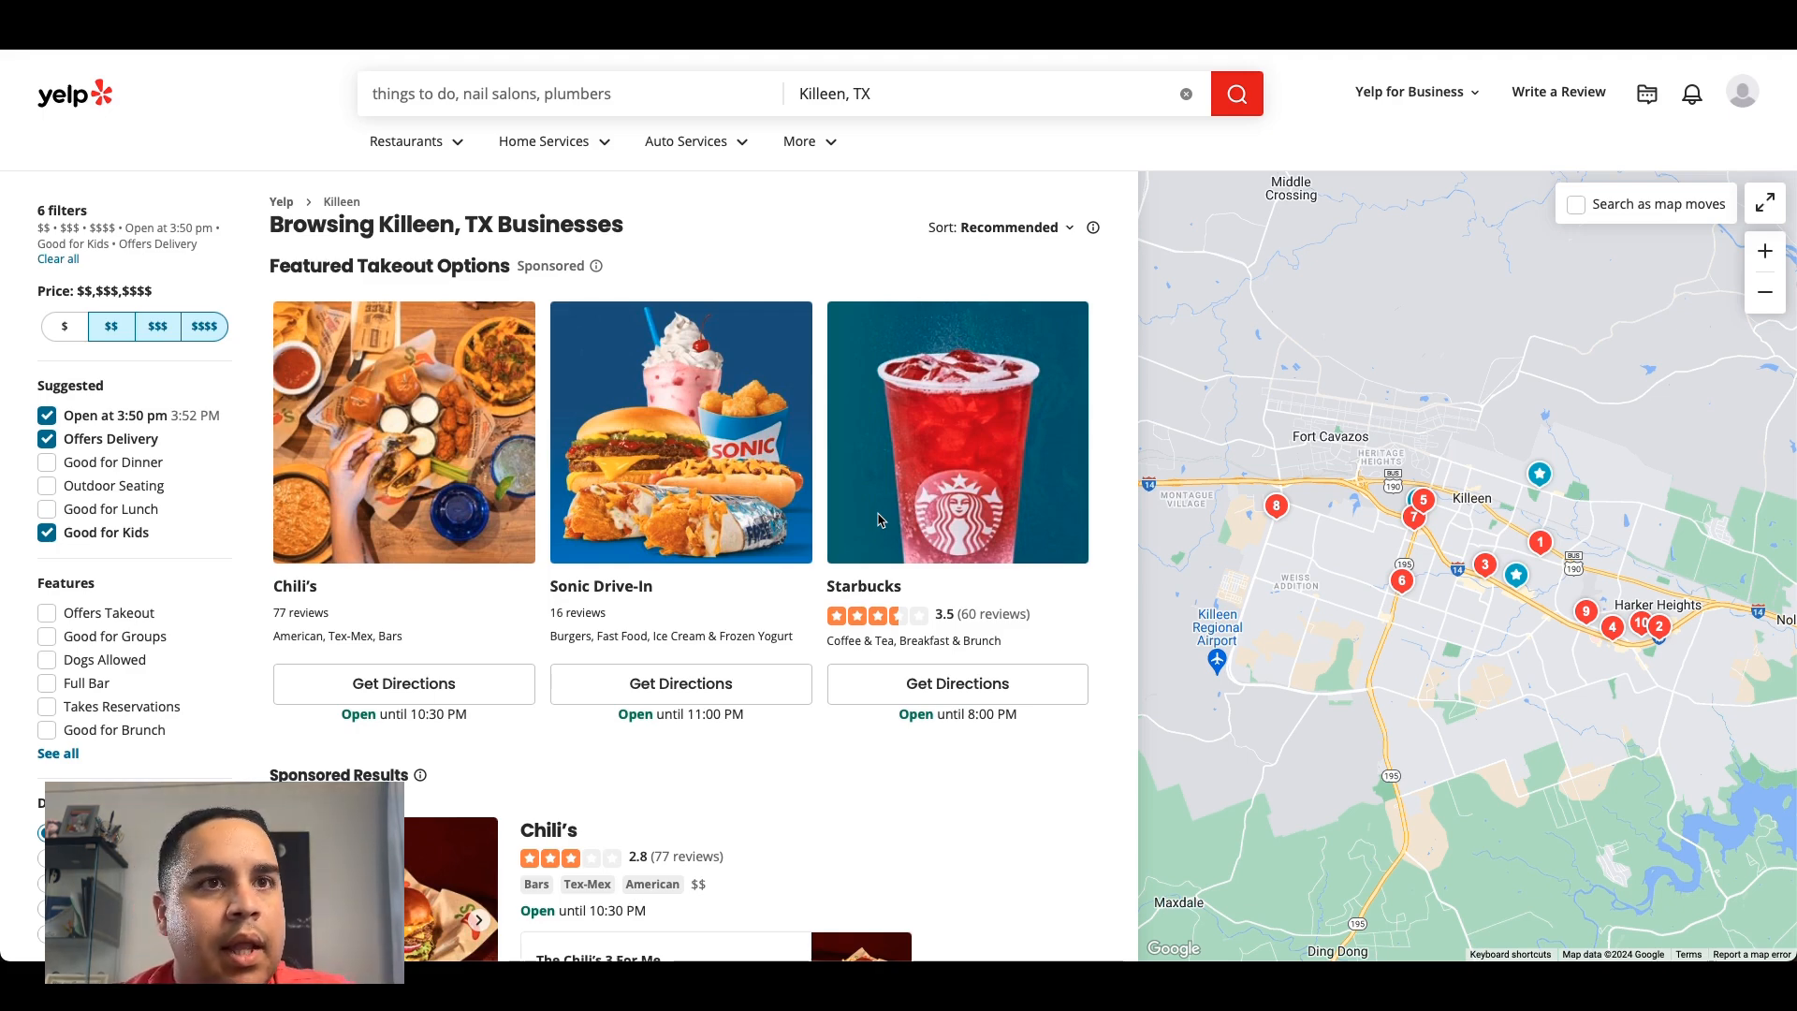
Step: Remove the Good for Kids, Offers Delivery, Open at 3:50 pm, $$$$ and $$$ filters from the Killeen, TX businesses
{"action": "scroll", "coordinate": [878, 521], "scroll_direction": "down", "scroll_amount": 3}
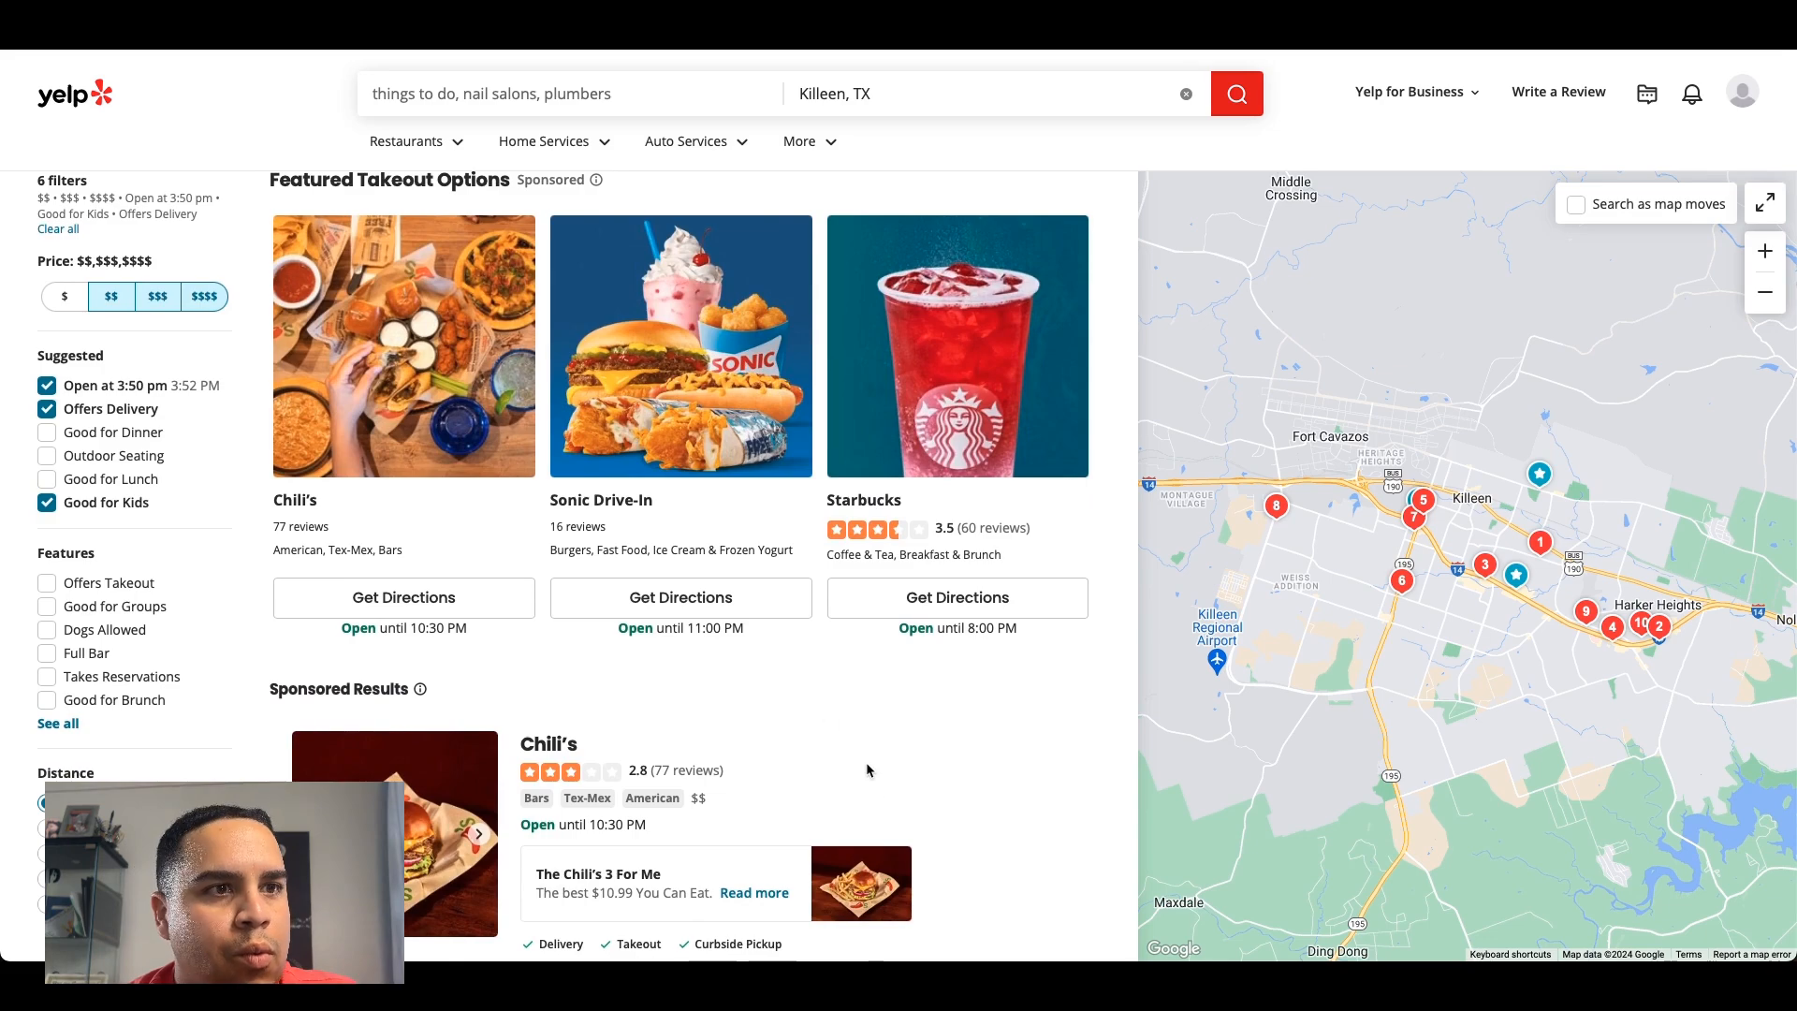
{"action": "scroll", "coordinate": [885, 782], "scroll_direction": "down", "scroll_amount": 5}
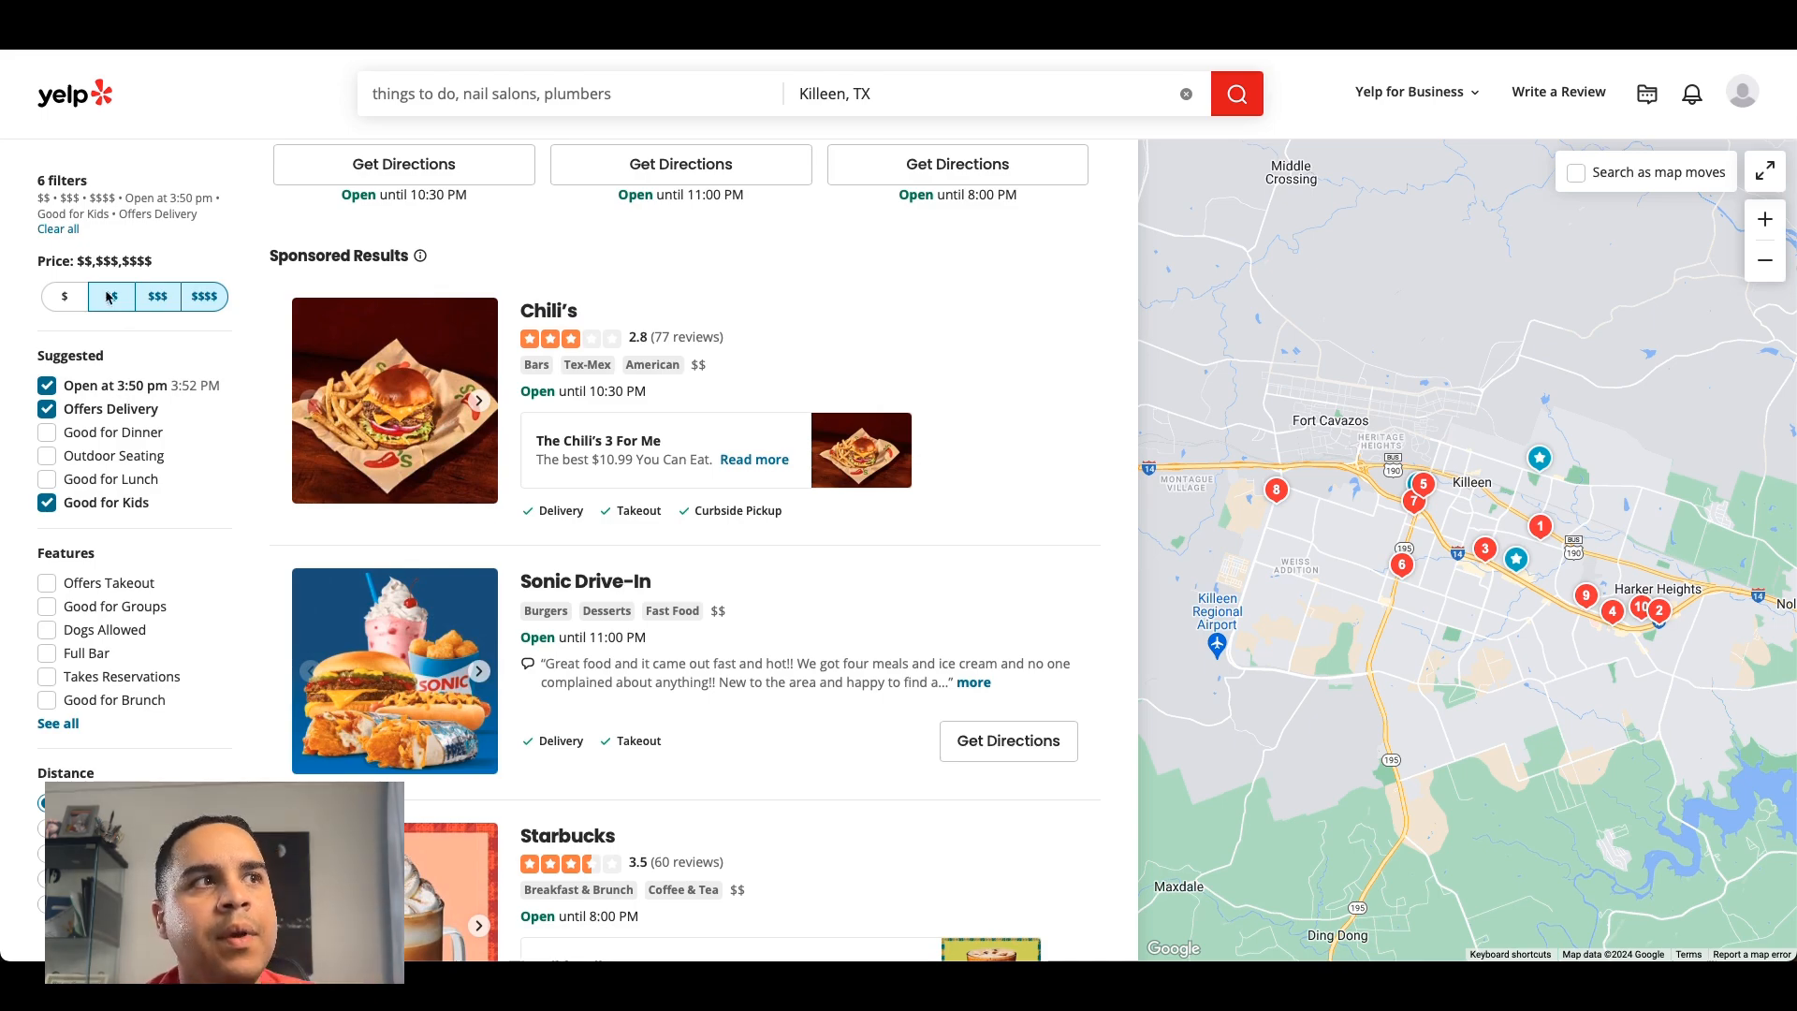
{"action": "scroll", "coordinate": [749, 626], "scroll_direction": "down", "scroll_amount": 20}
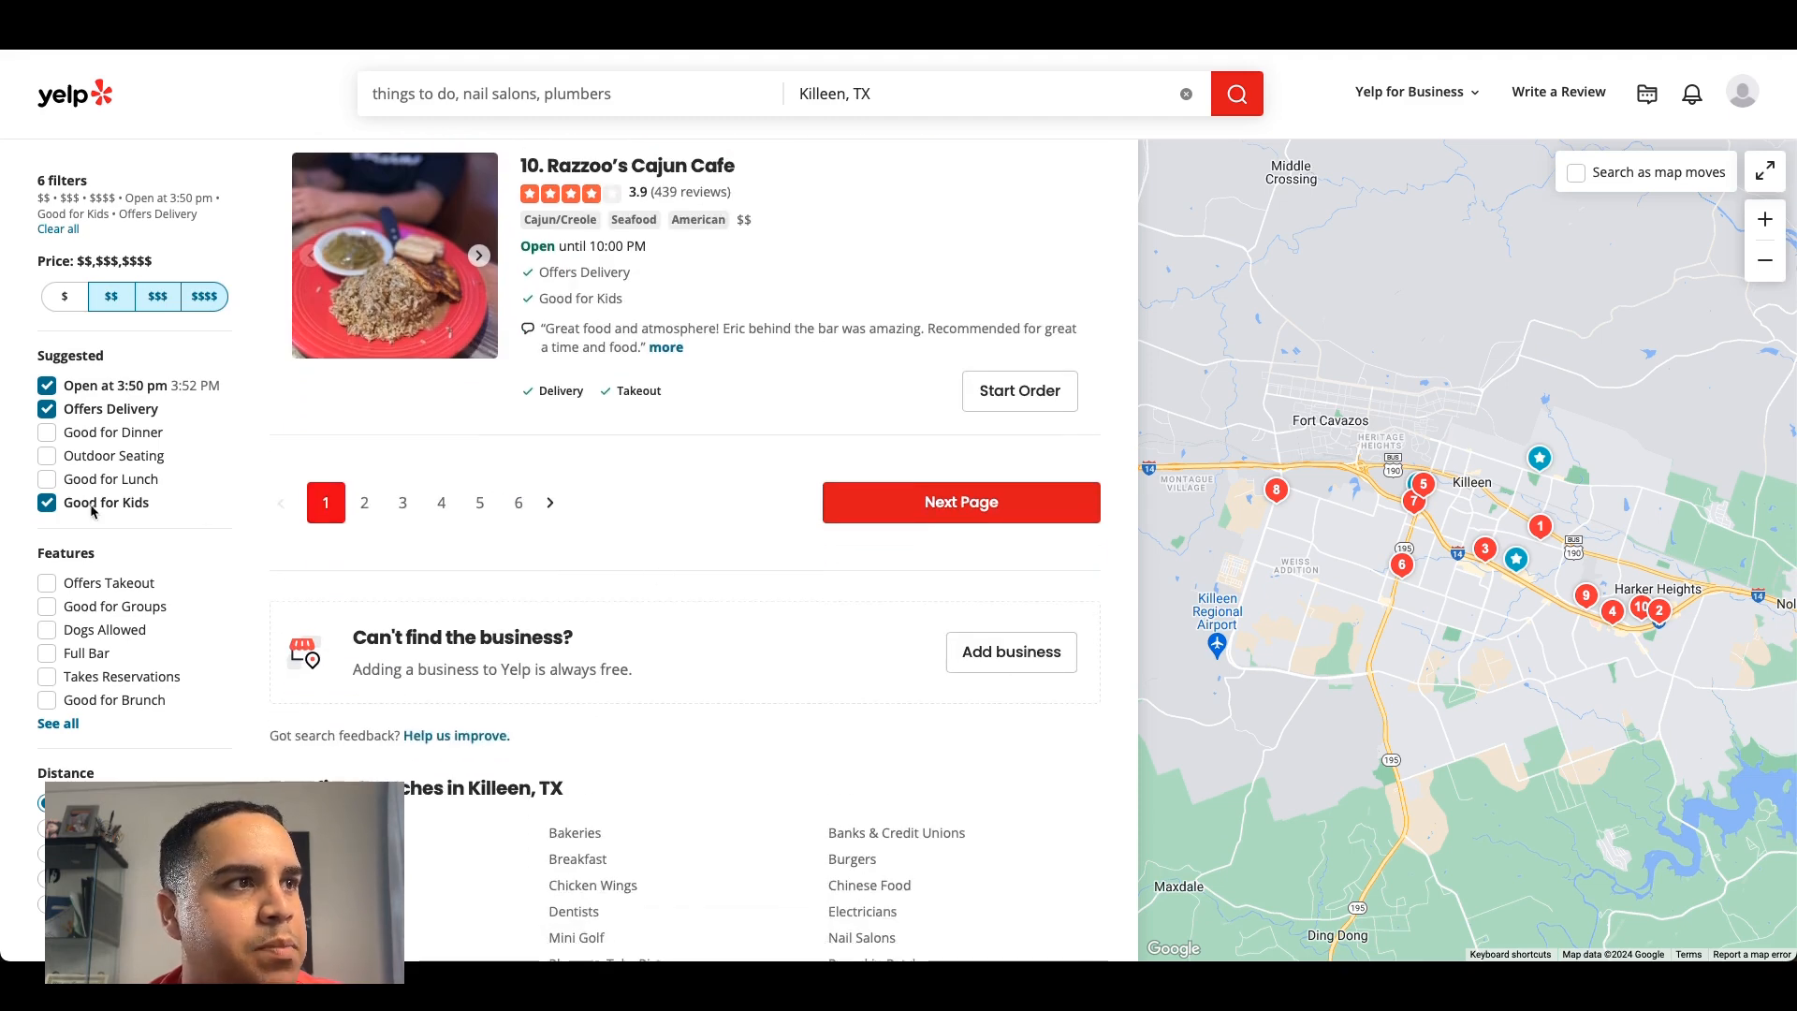
{"action": "left_click", "coordinate": [46, 503]}
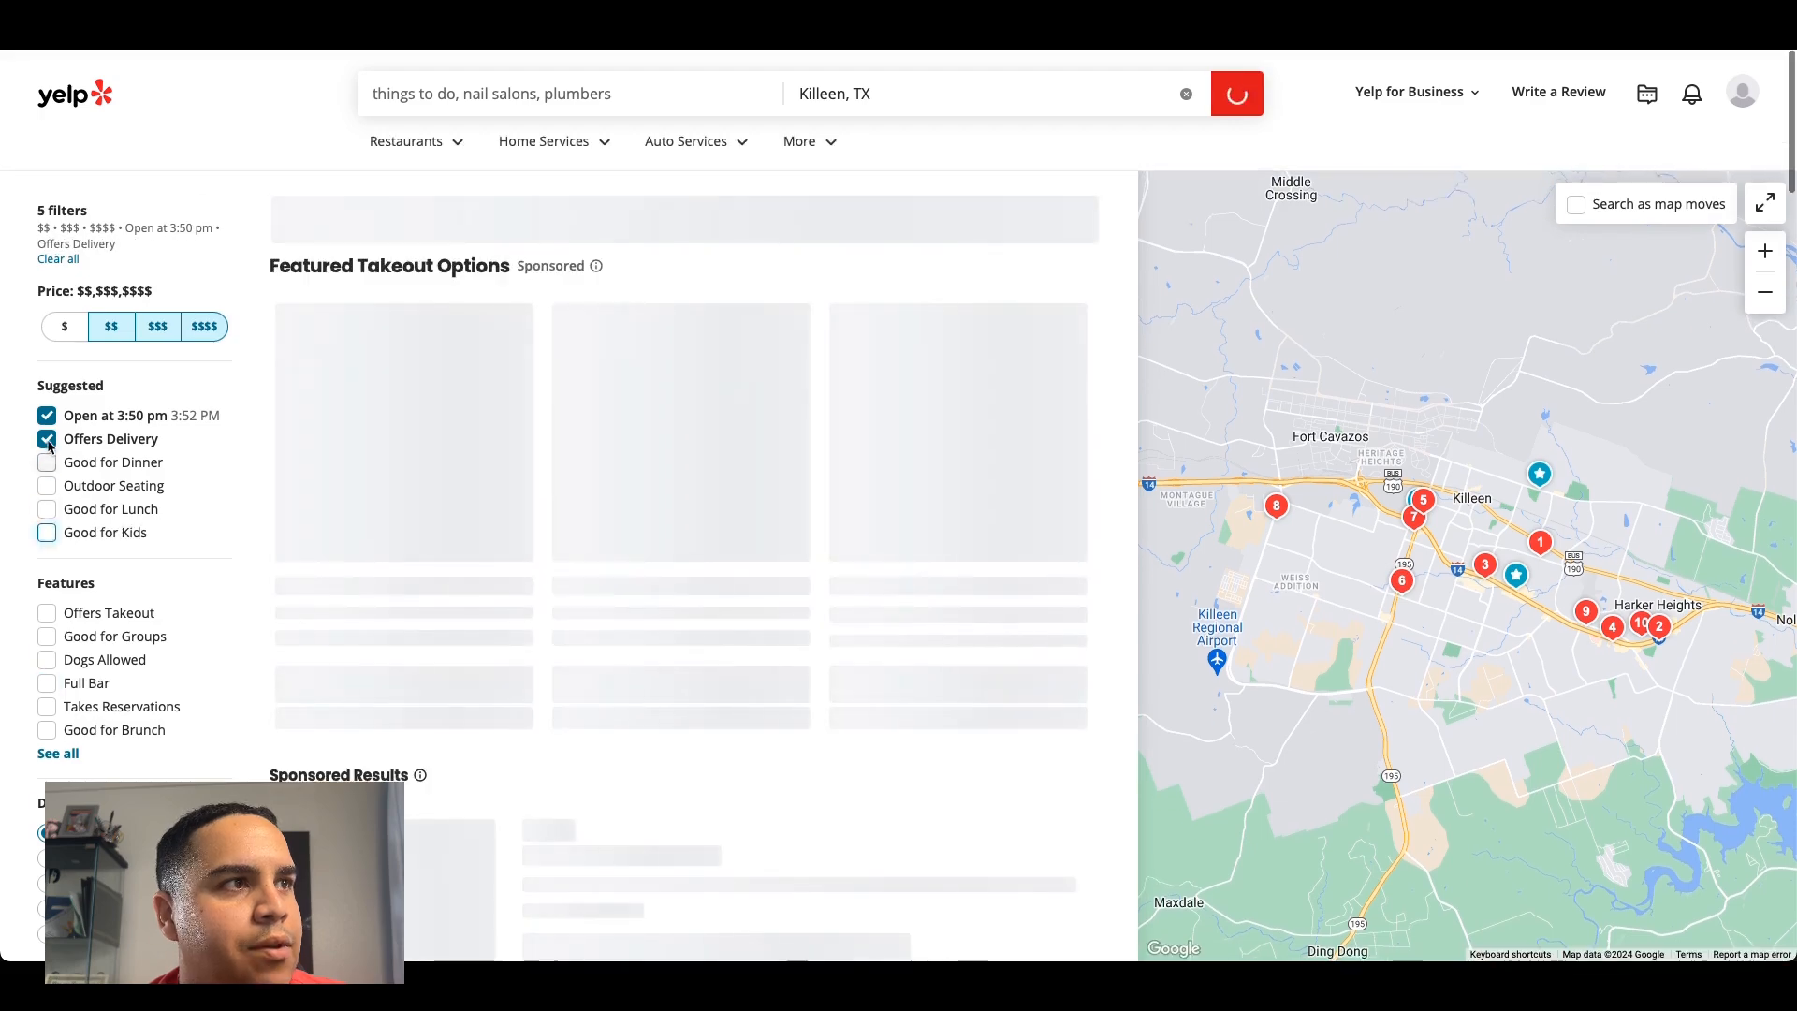
{"action": "left_click", "coordinate": [48, 441]}
{"action": "left_click", "coordinate": [47, 398]}
{"action": "left_click", "coordinate": [204, 318]}
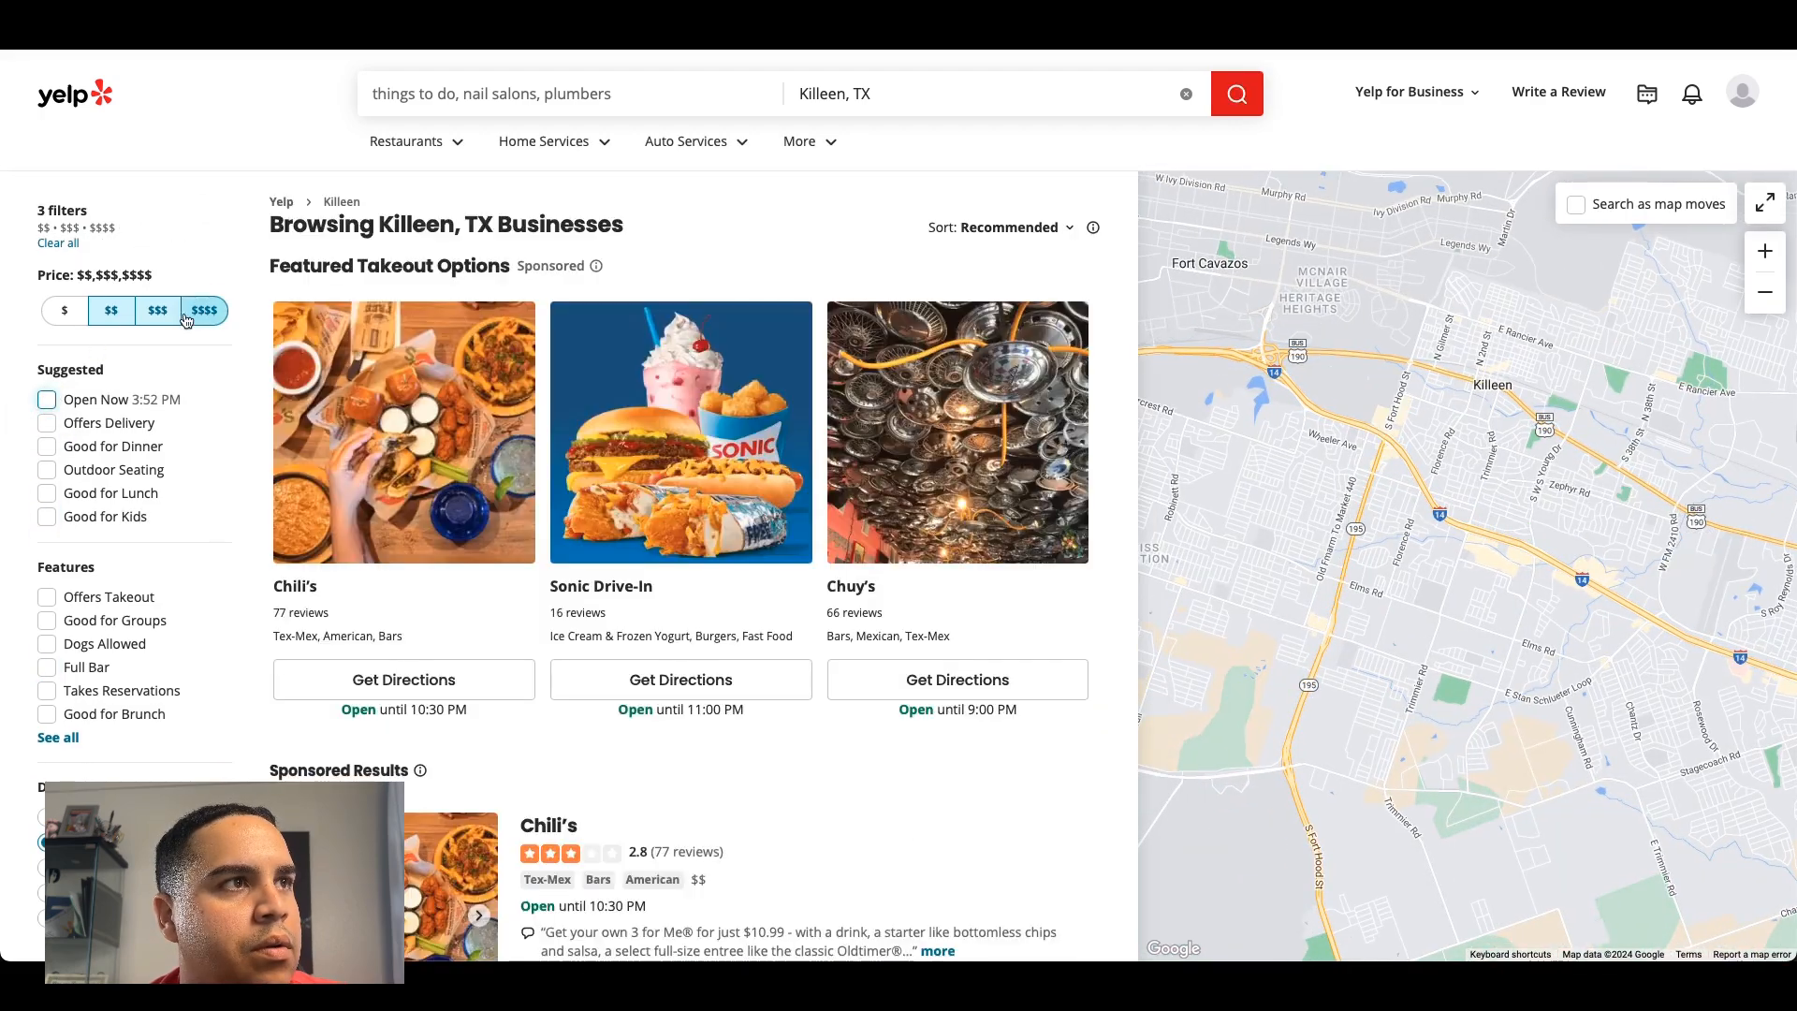
{"action": "left_click", "coordinate": [157, 311]}
Step: Filter the $$ businesses in Killeen by Good for Lunch and review the remaining listings
{"action": "scroll", "coordinate": [620, 576], "scroll_direction": "down", "scroll_amount": 5}
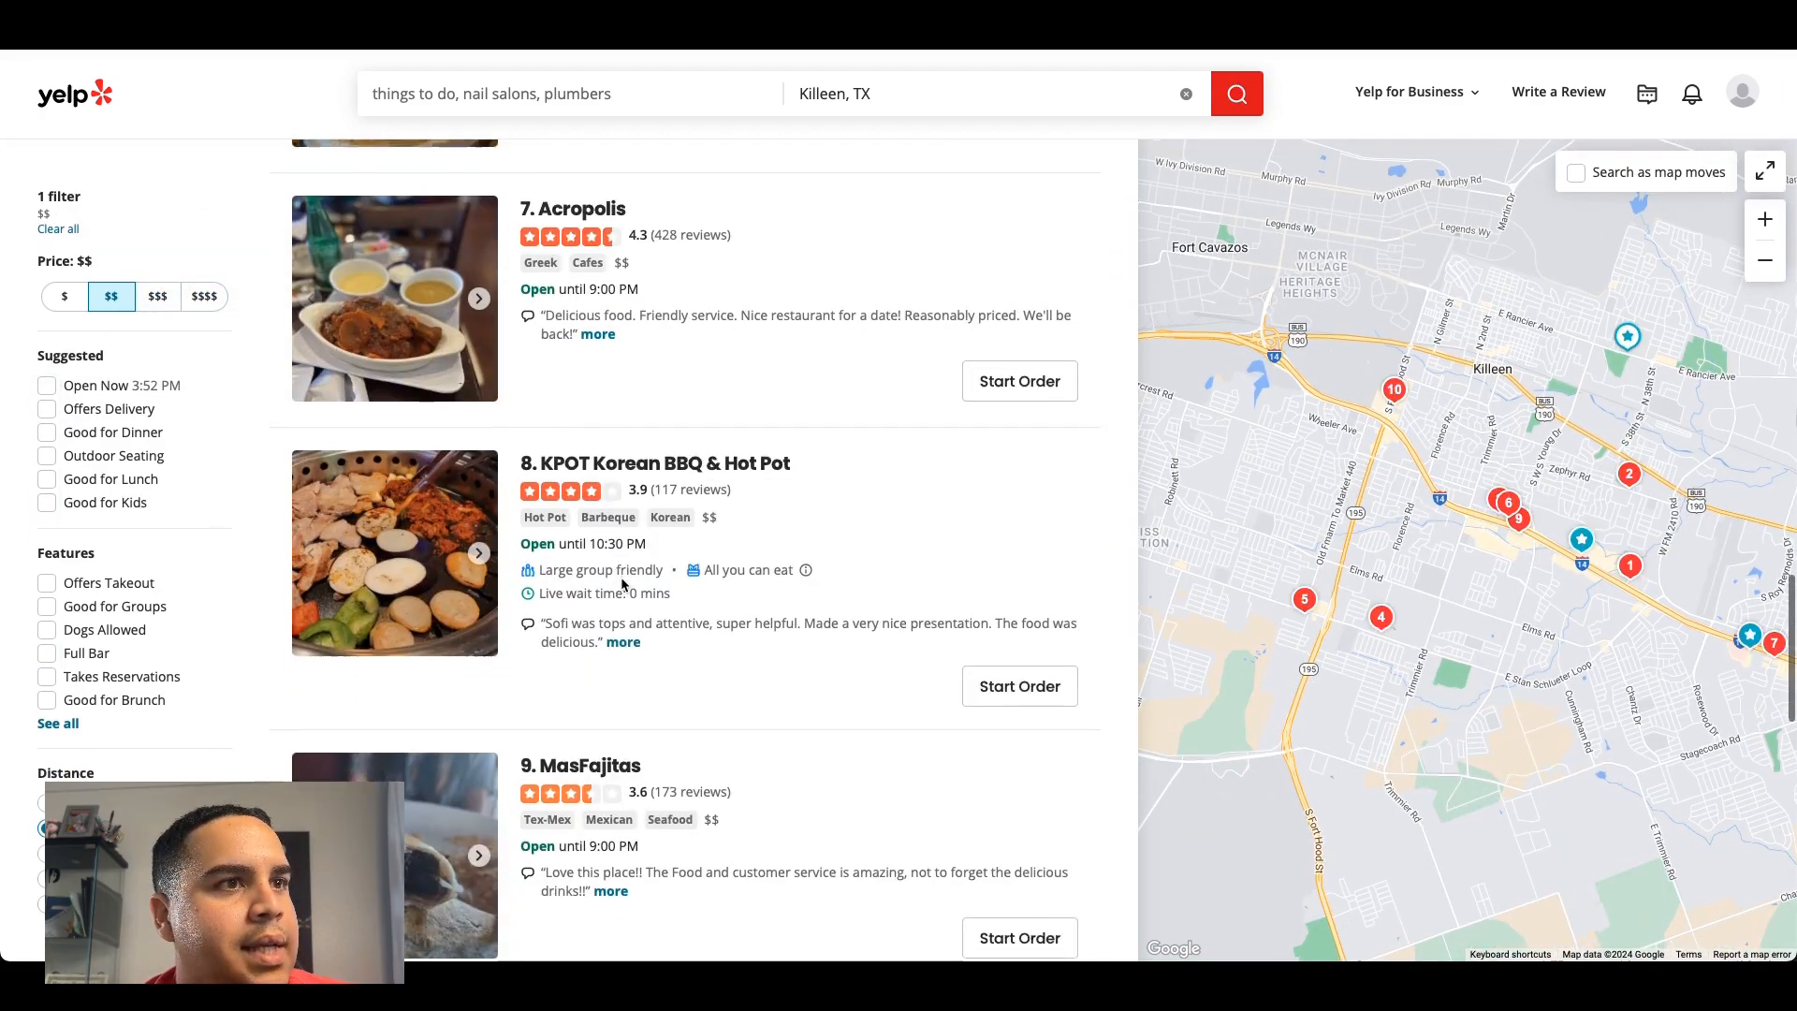
{"action": "scroll", "coordinate": [620, 577], "scroll_direction": "down", "scroll_amount": 10}
{"action": "scroll", "coordinate": [621, 577], "scroll_direction": "up", "scroll_amount": 6}
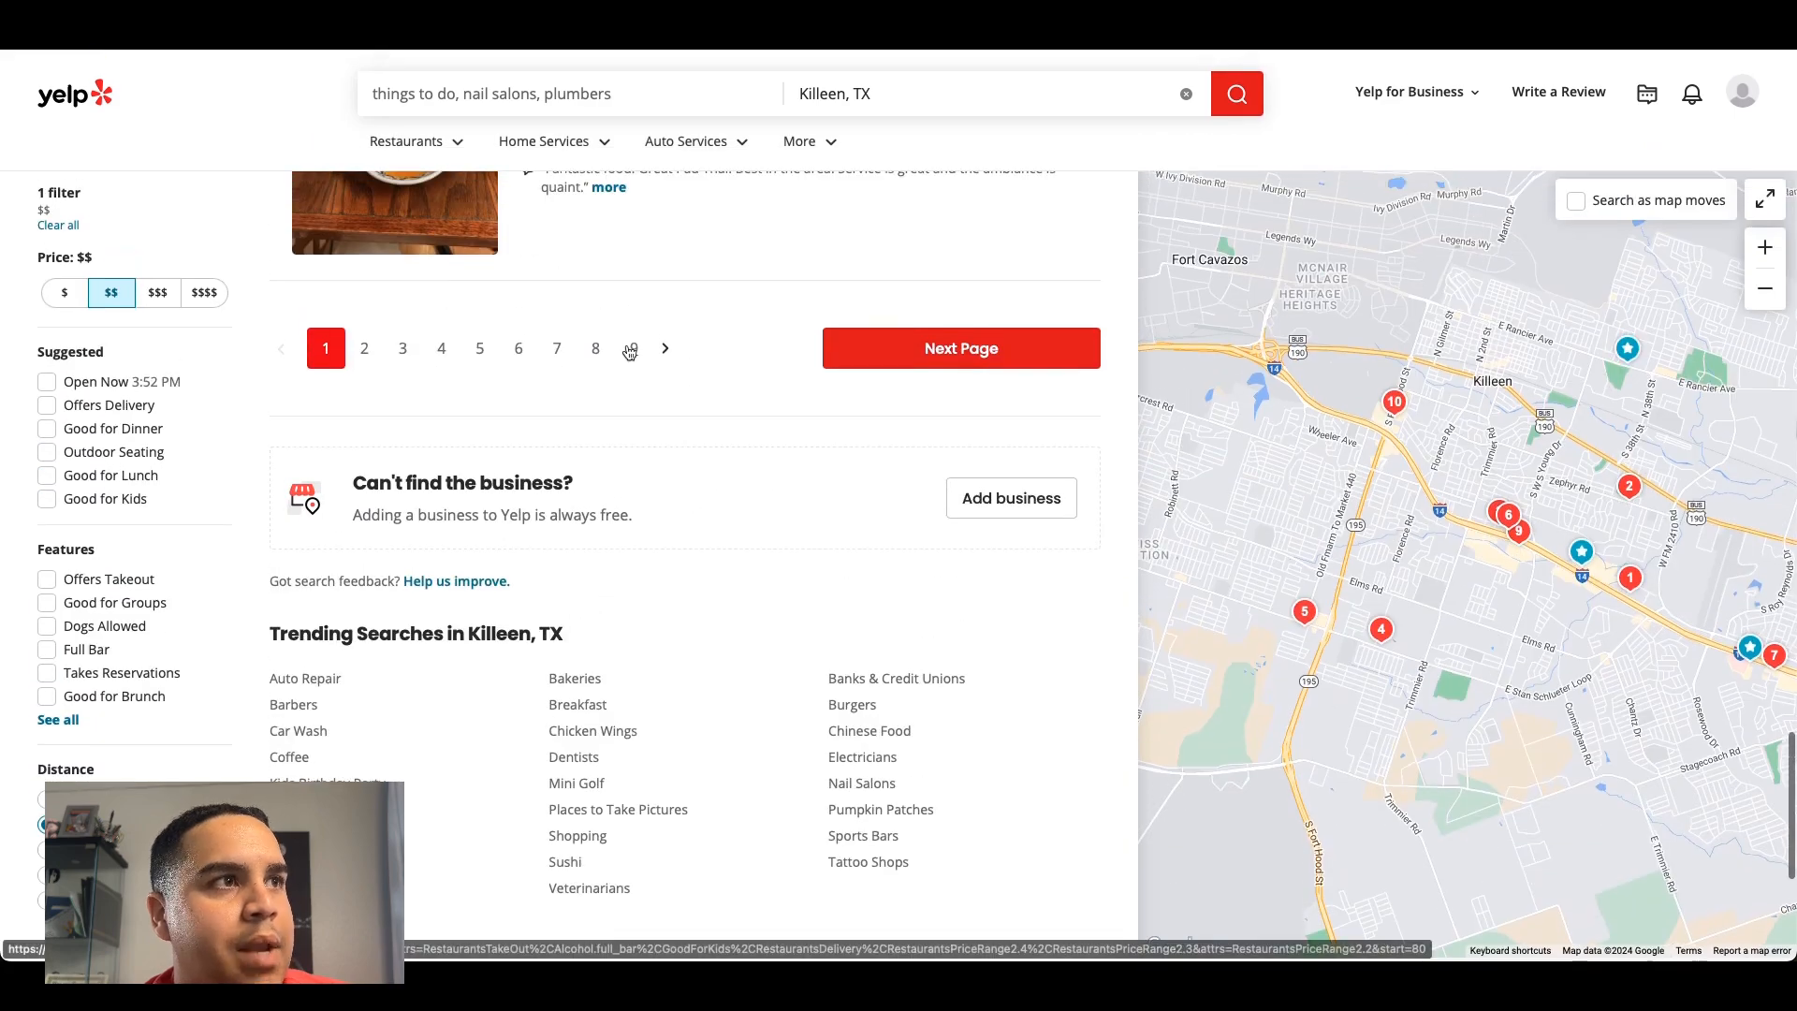
{"action": "left_click", "coordinate": [45, 475]}
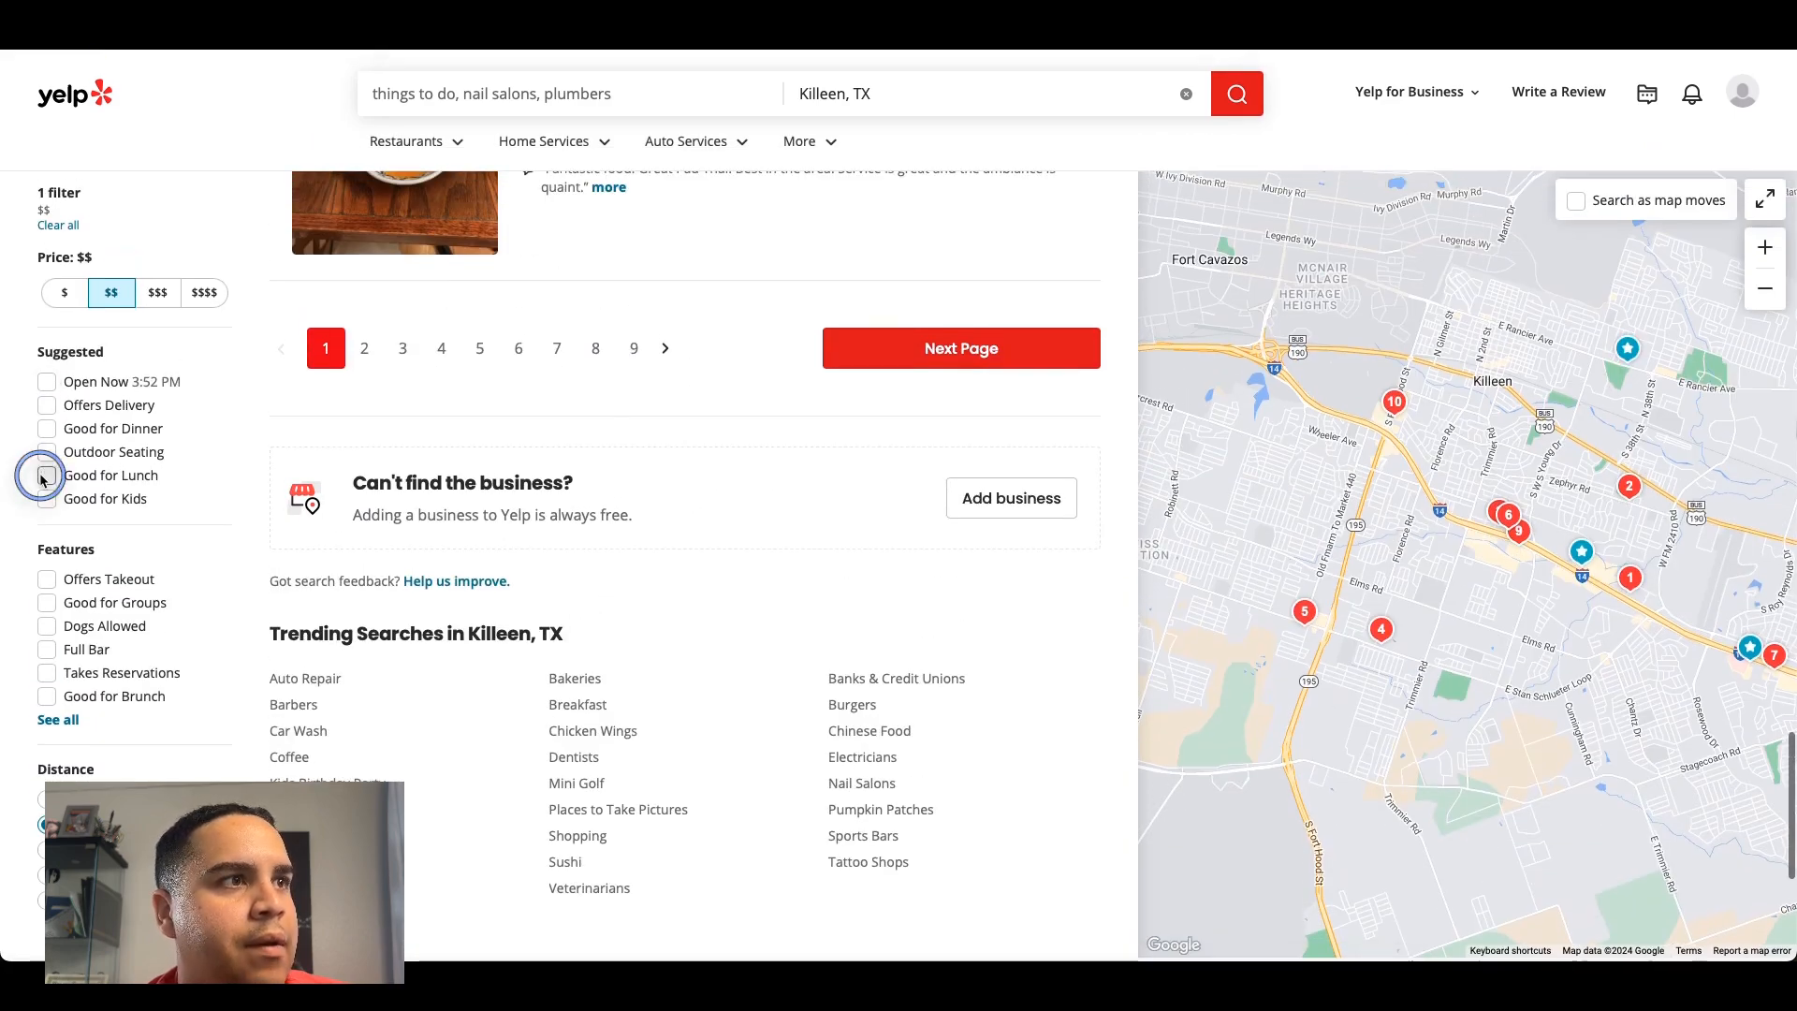
{"action": "scroll", "coordinate": [535, 716], "scroll_direction": "down", "scroll_amount": 12}
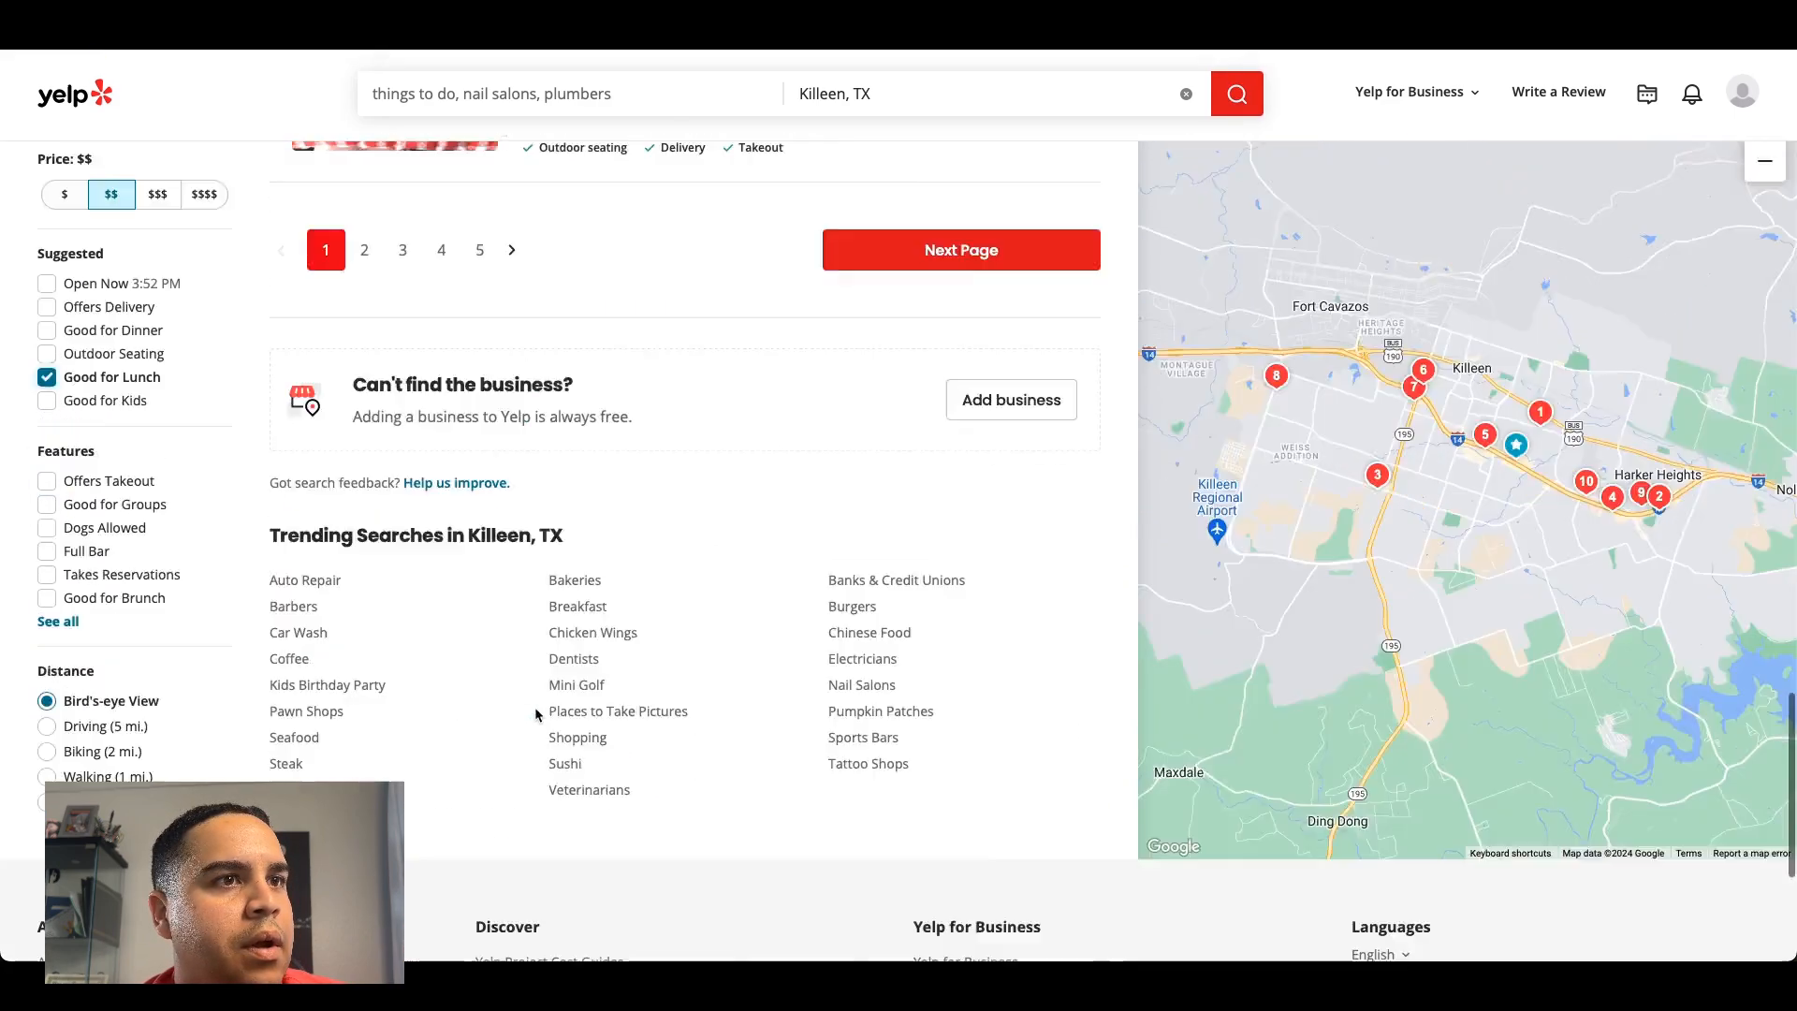
{"action": "scroll", "coordinate": [535, 716], "scroll_direction": "up", "scroll_amount": 5}
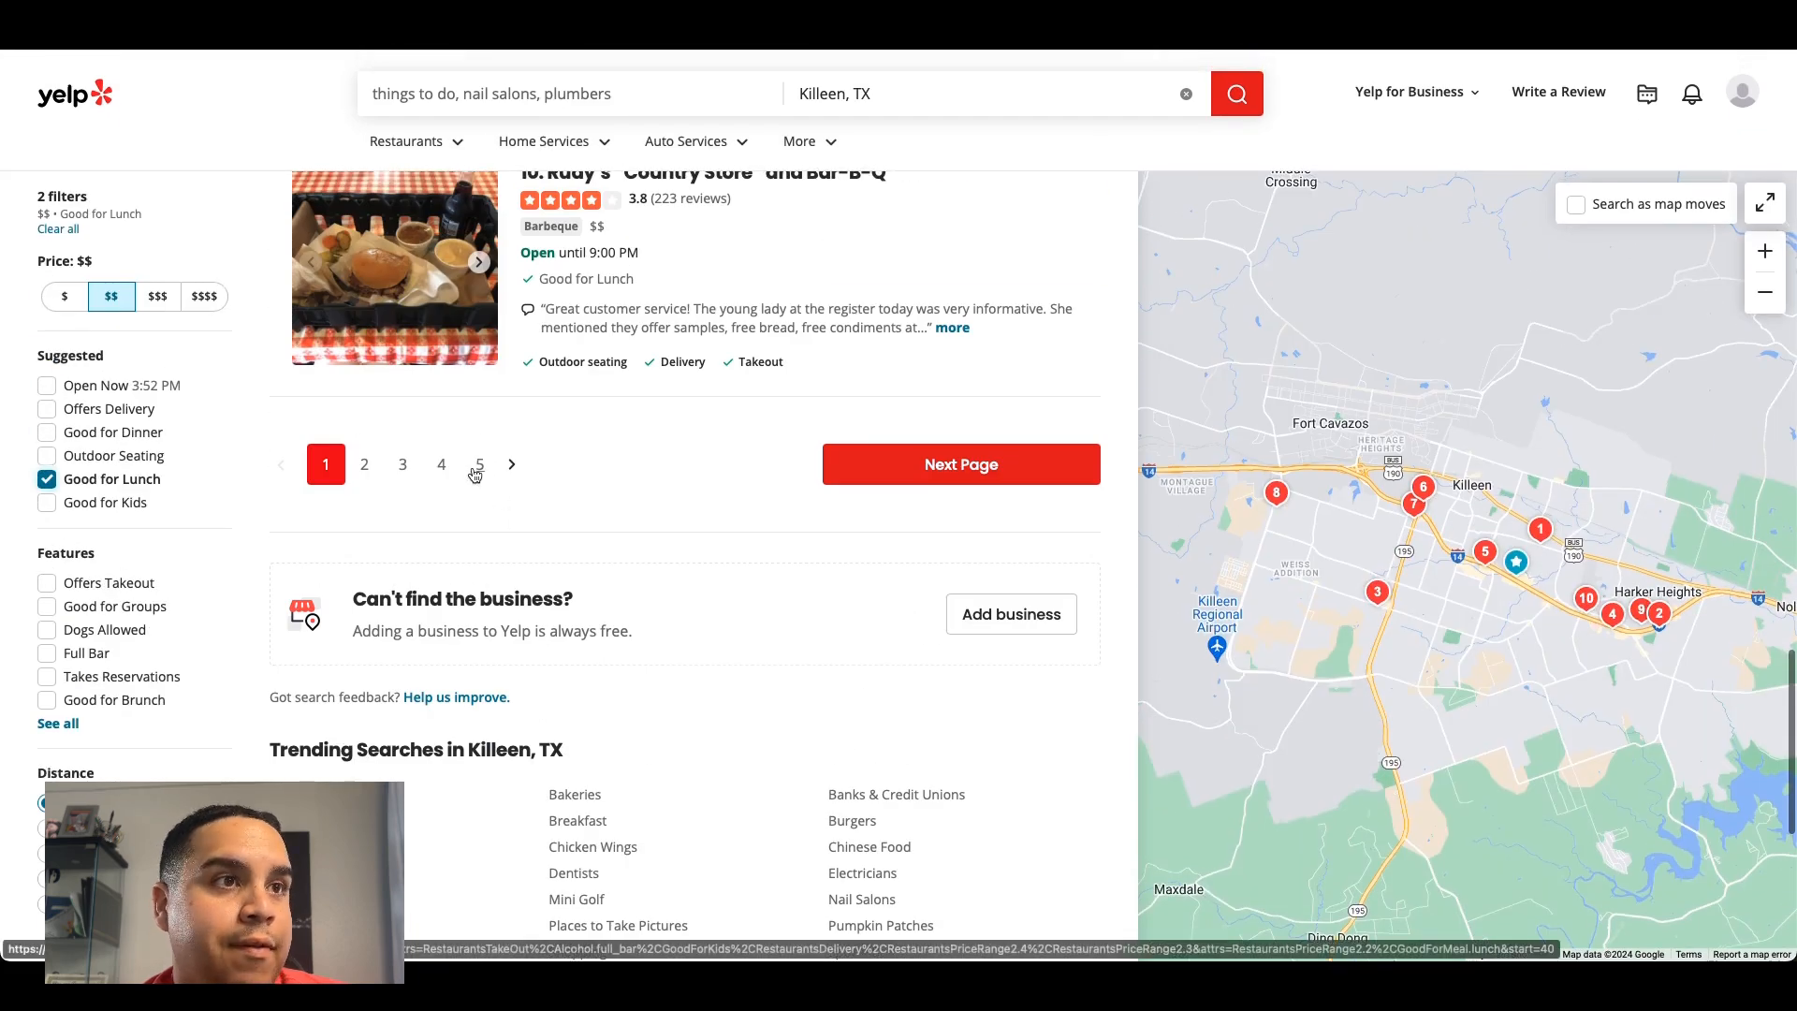
{"action": "scroll", "coordinate": [474, 475], "scroll_direction": "up", "scroll_amount": 9}
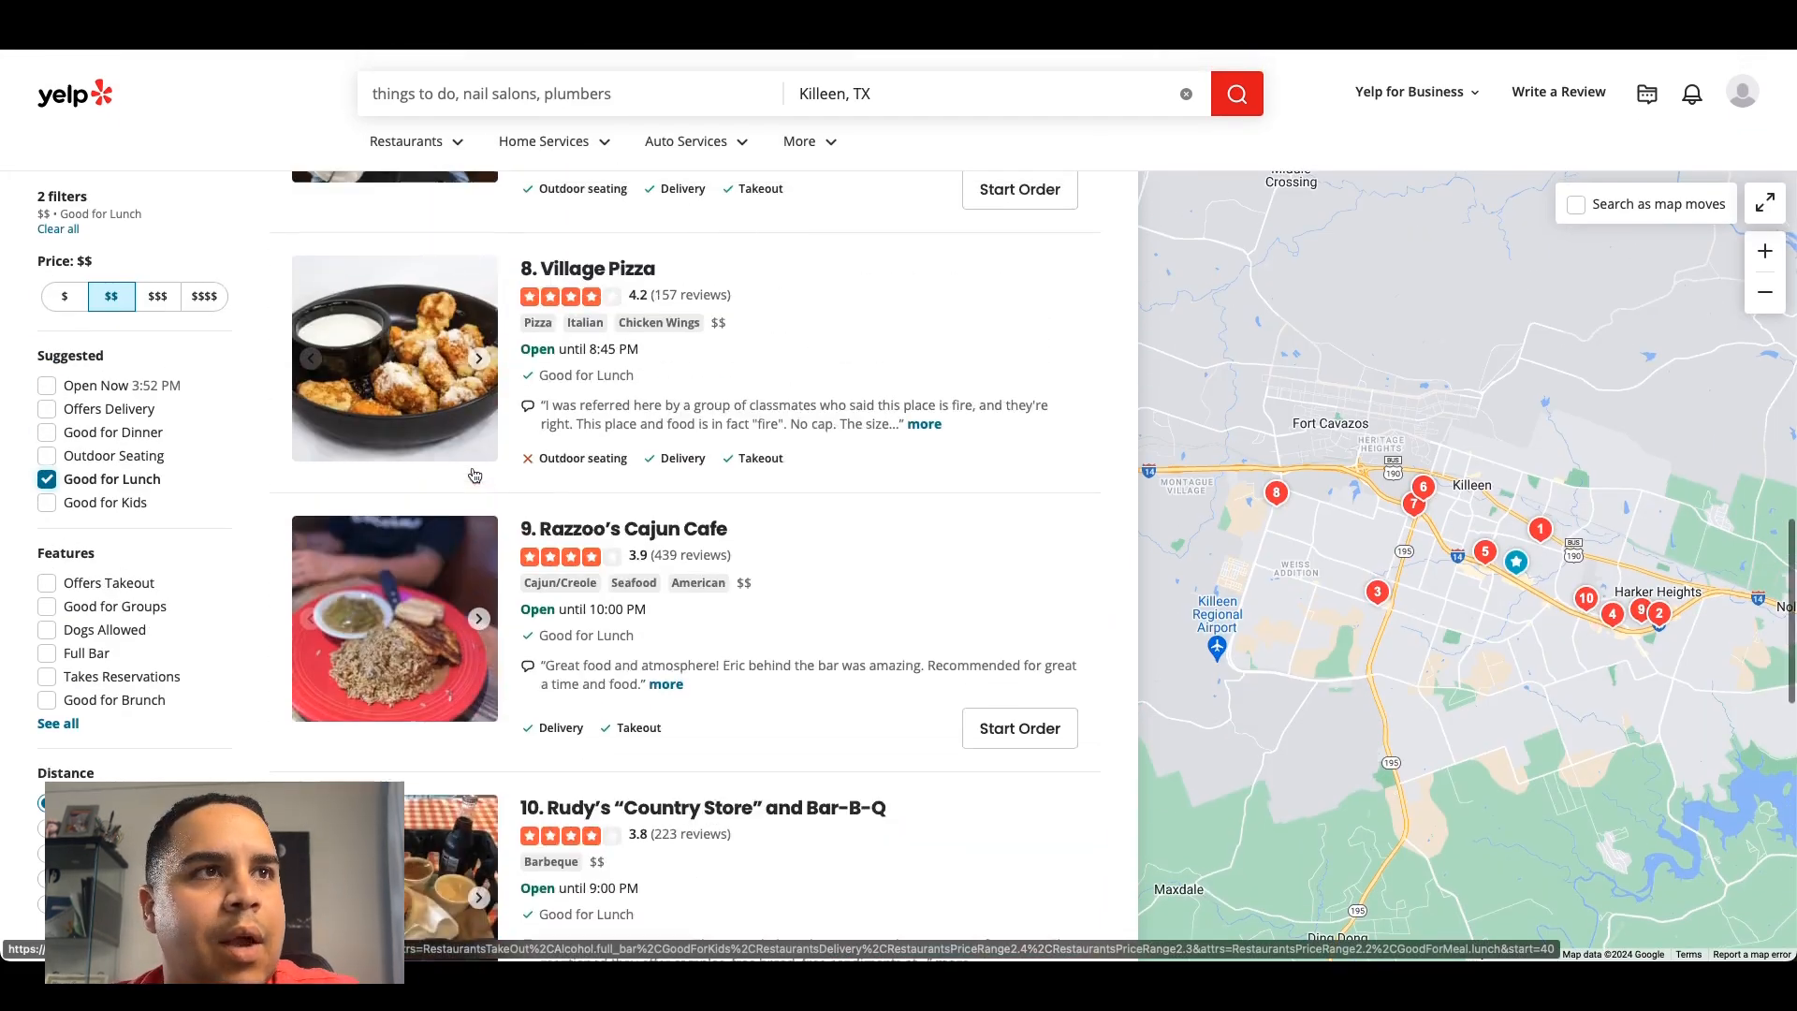
{"action": "scroll", "coordinate": [475, 475], "scroll_direction": "up", "scroll_amount": 1}
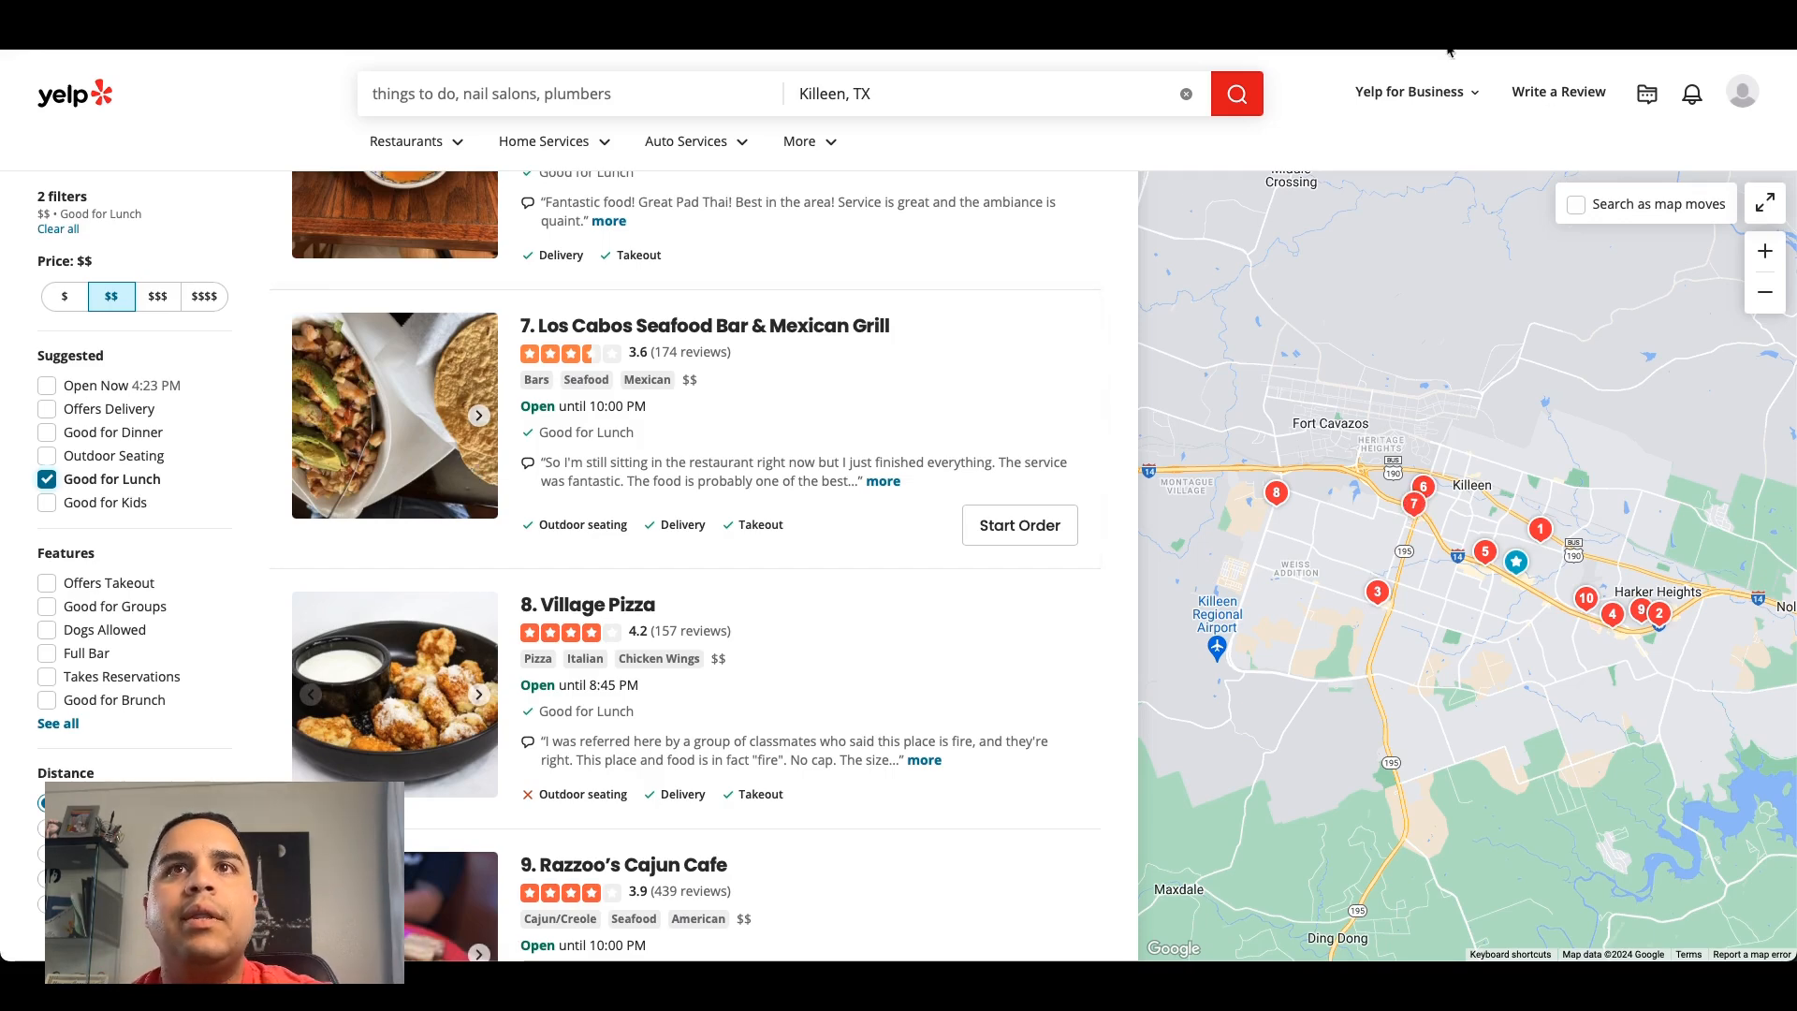
Step: Switch to Zillow and look over the Austin TX homes for sale
{"action": "key", "text": "super+t"}
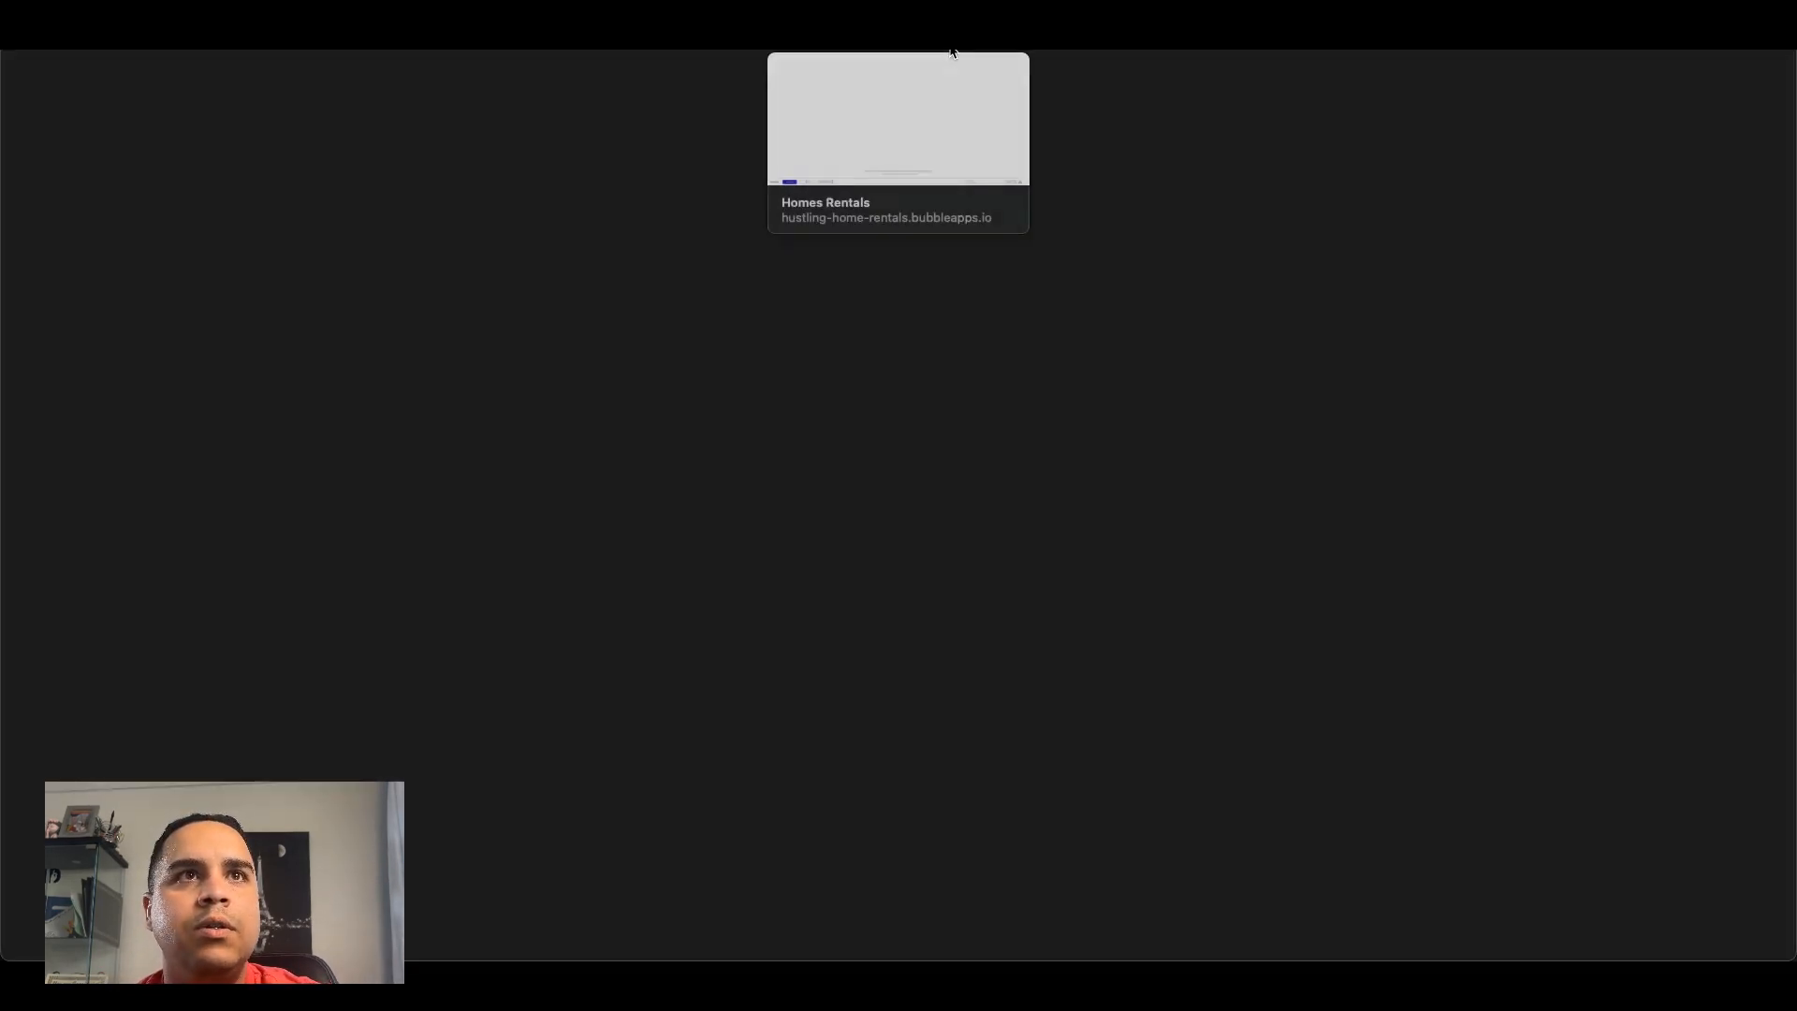
{"action": "left_click", "coordinate": [952, 51]}
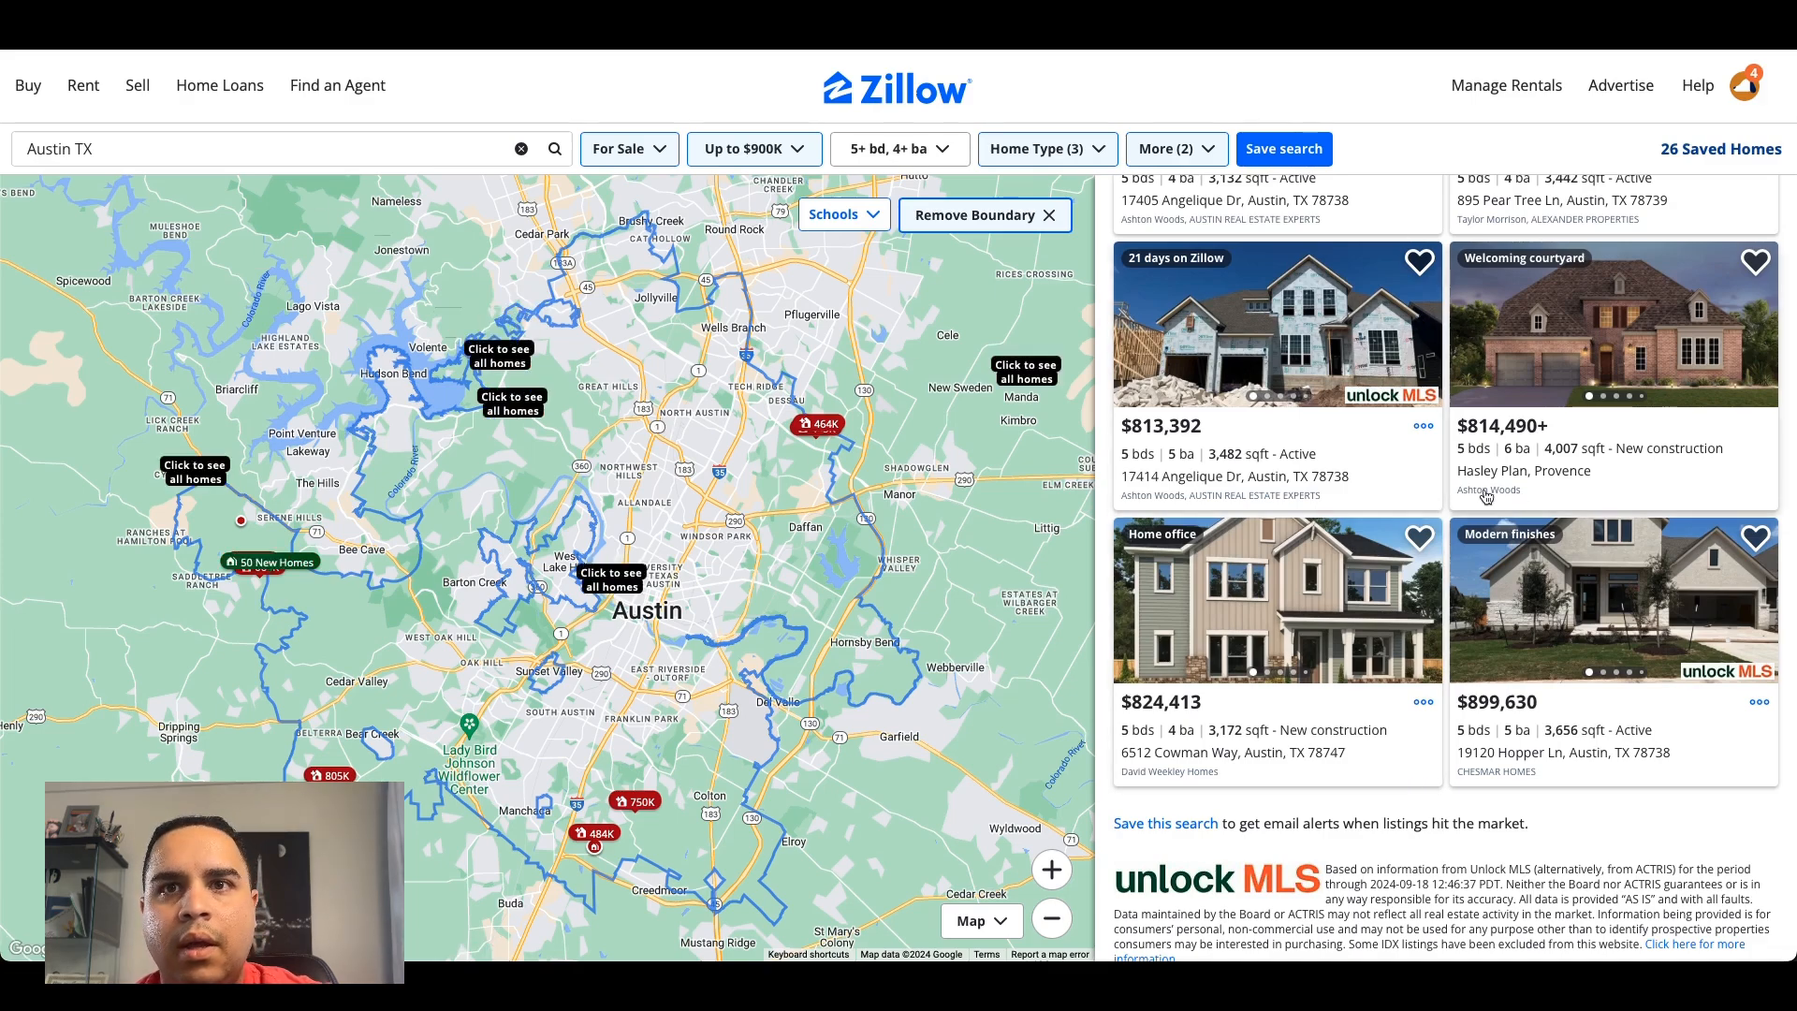
{"action": "scroll", "coordinate": [1444, 522], "scroll_direction": "down", "scroll_amount": 2}
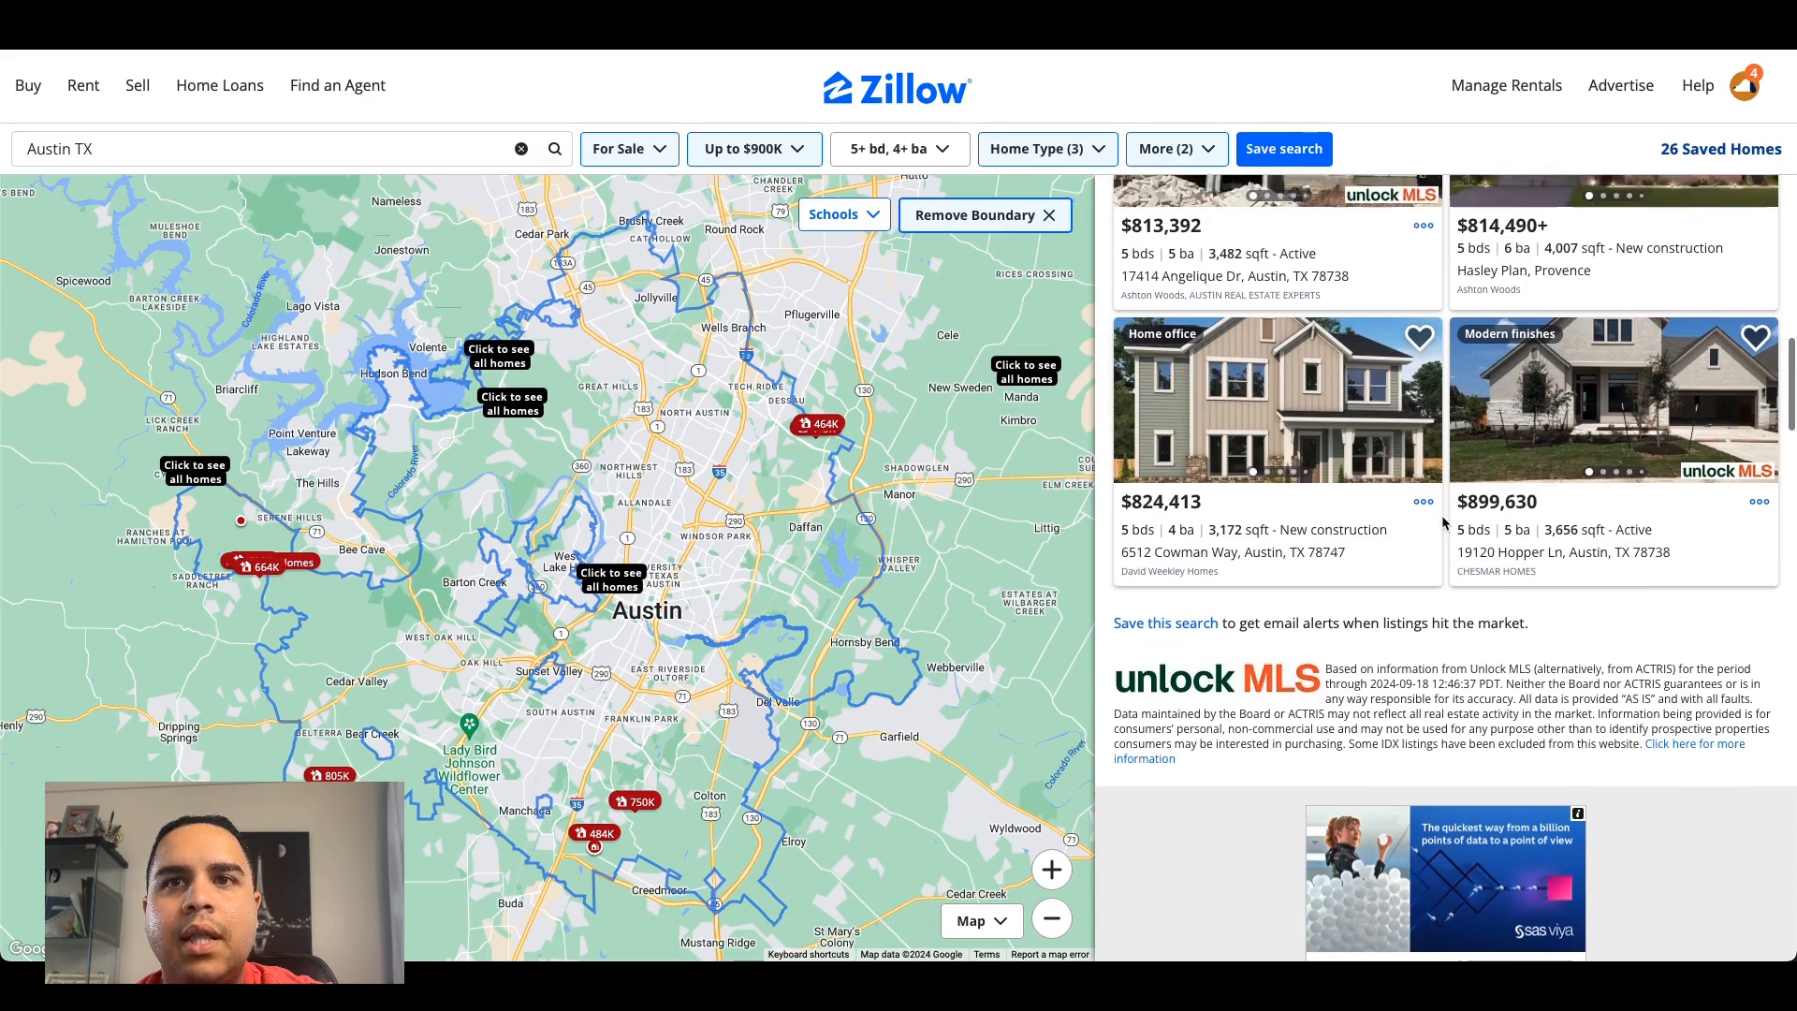
{"action": "scroll", "coordinate": [1443, 522], "scroll_direction": "up", "scroll_amount": 15}
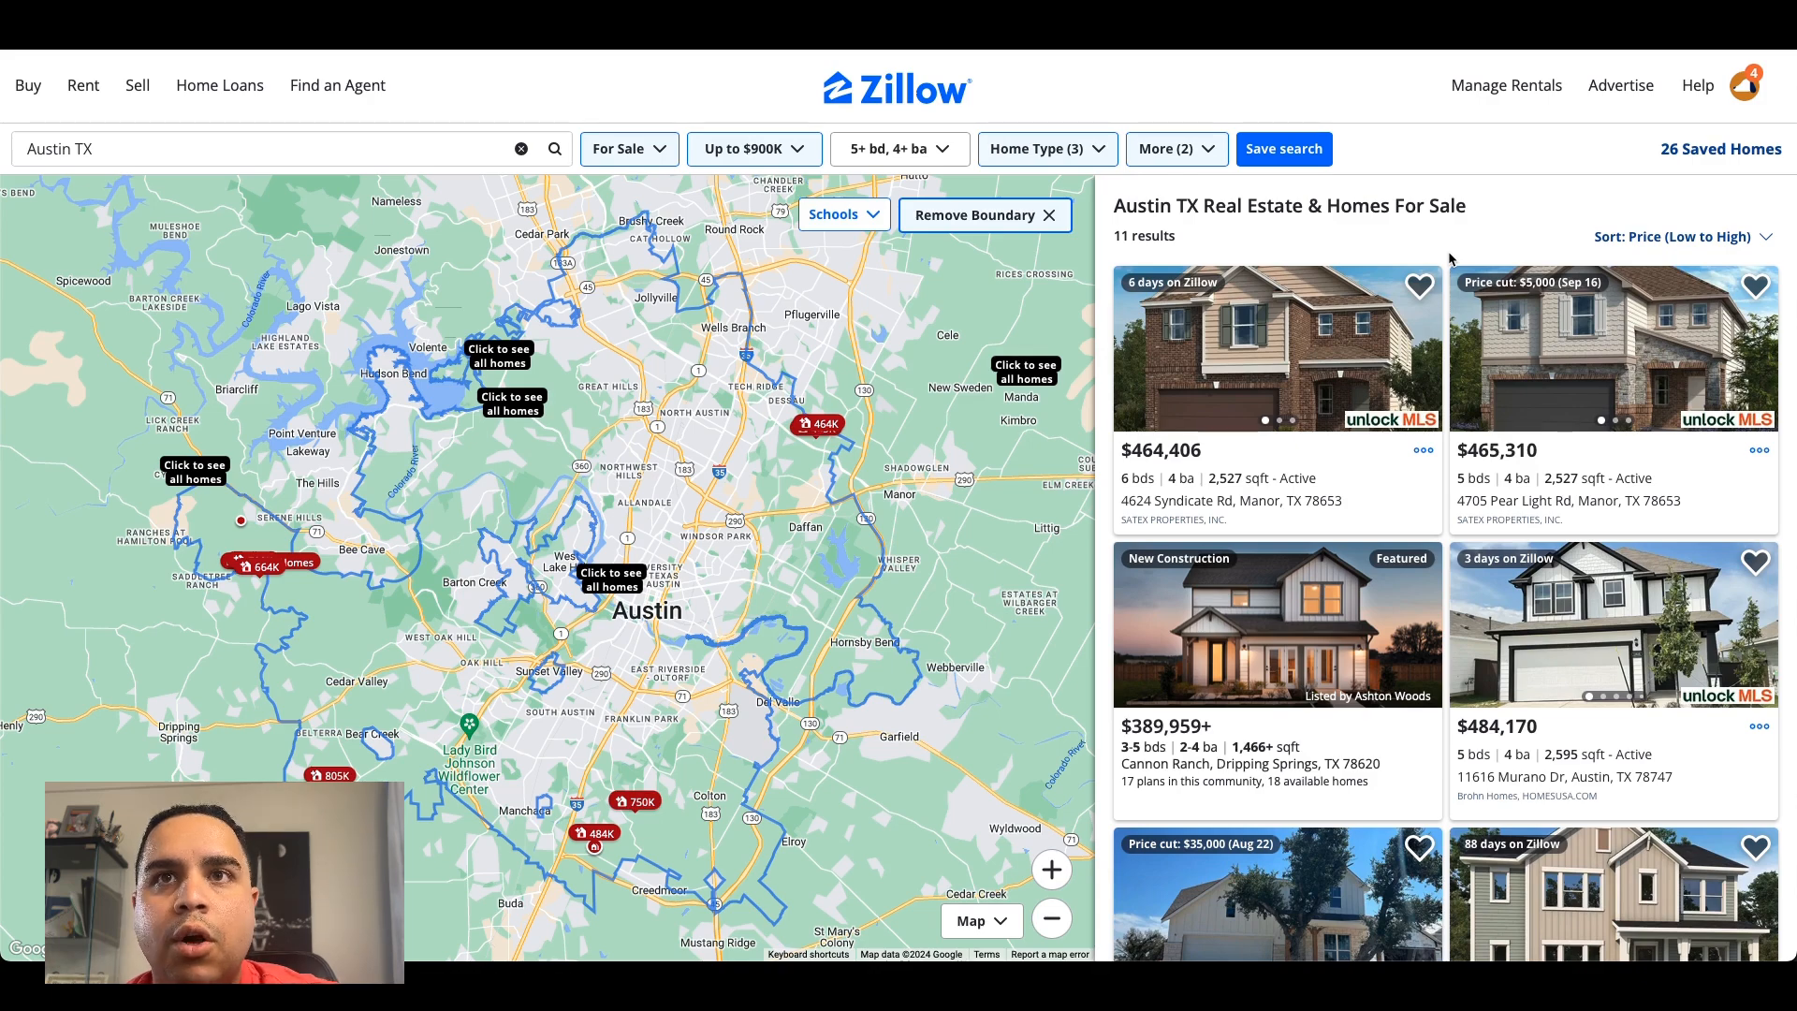
Step: Set the bedrooms filter for the Austin homes to 1+
{"action": "left_click", "coordinate": [874, 149]}
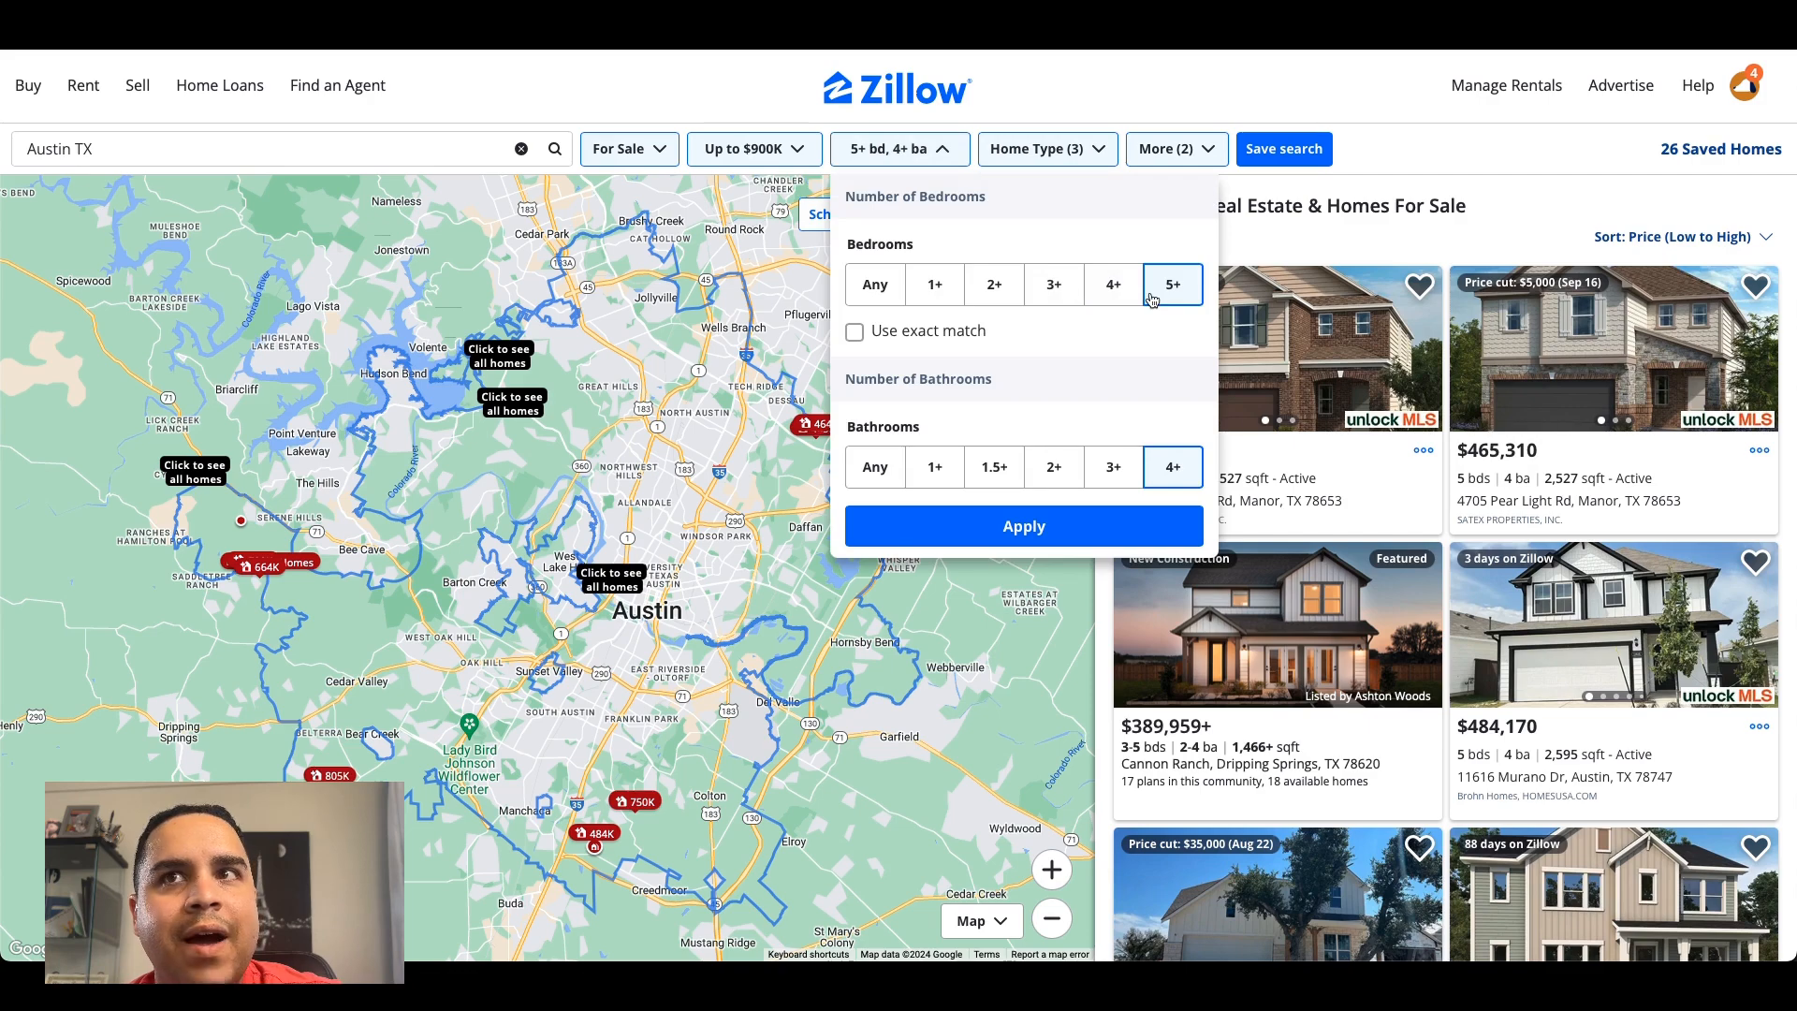
{"action": "left_click", "coordinate": [1345, 243]}
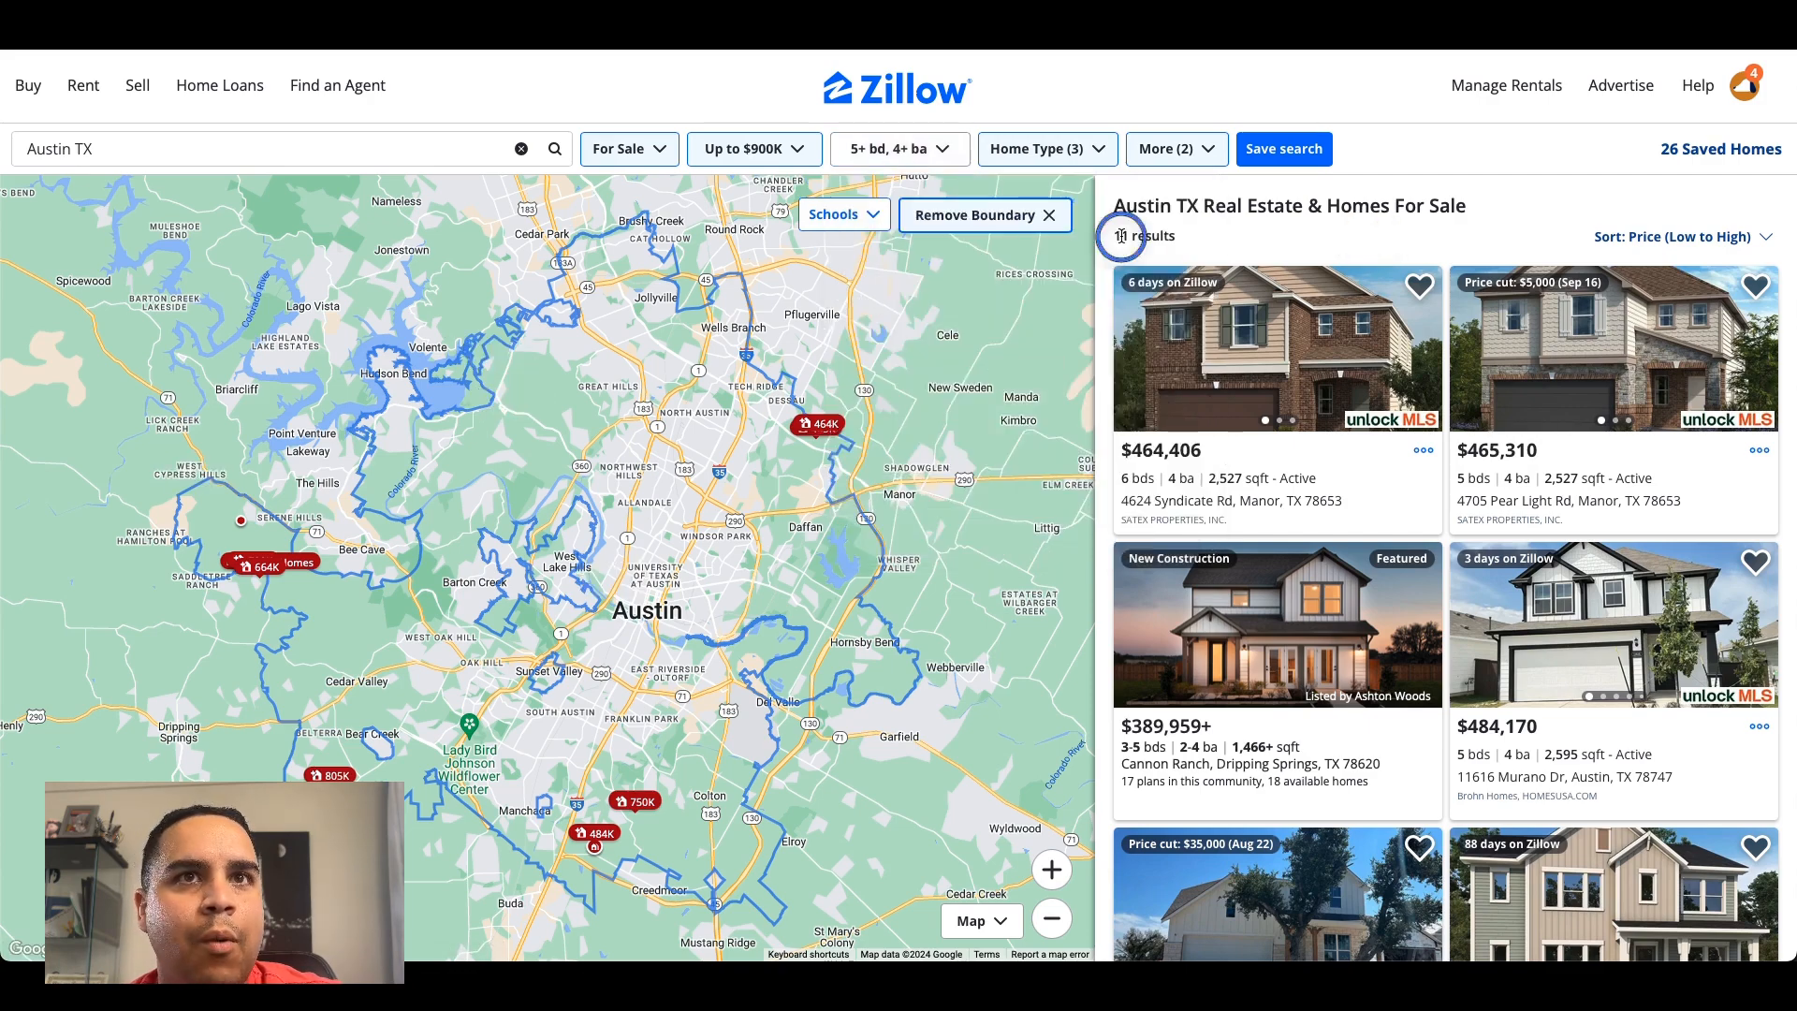
{"action": "left_click", "coordinate": [912, 149]}
{"action": "left_click", "coordinate": [936, 285]}
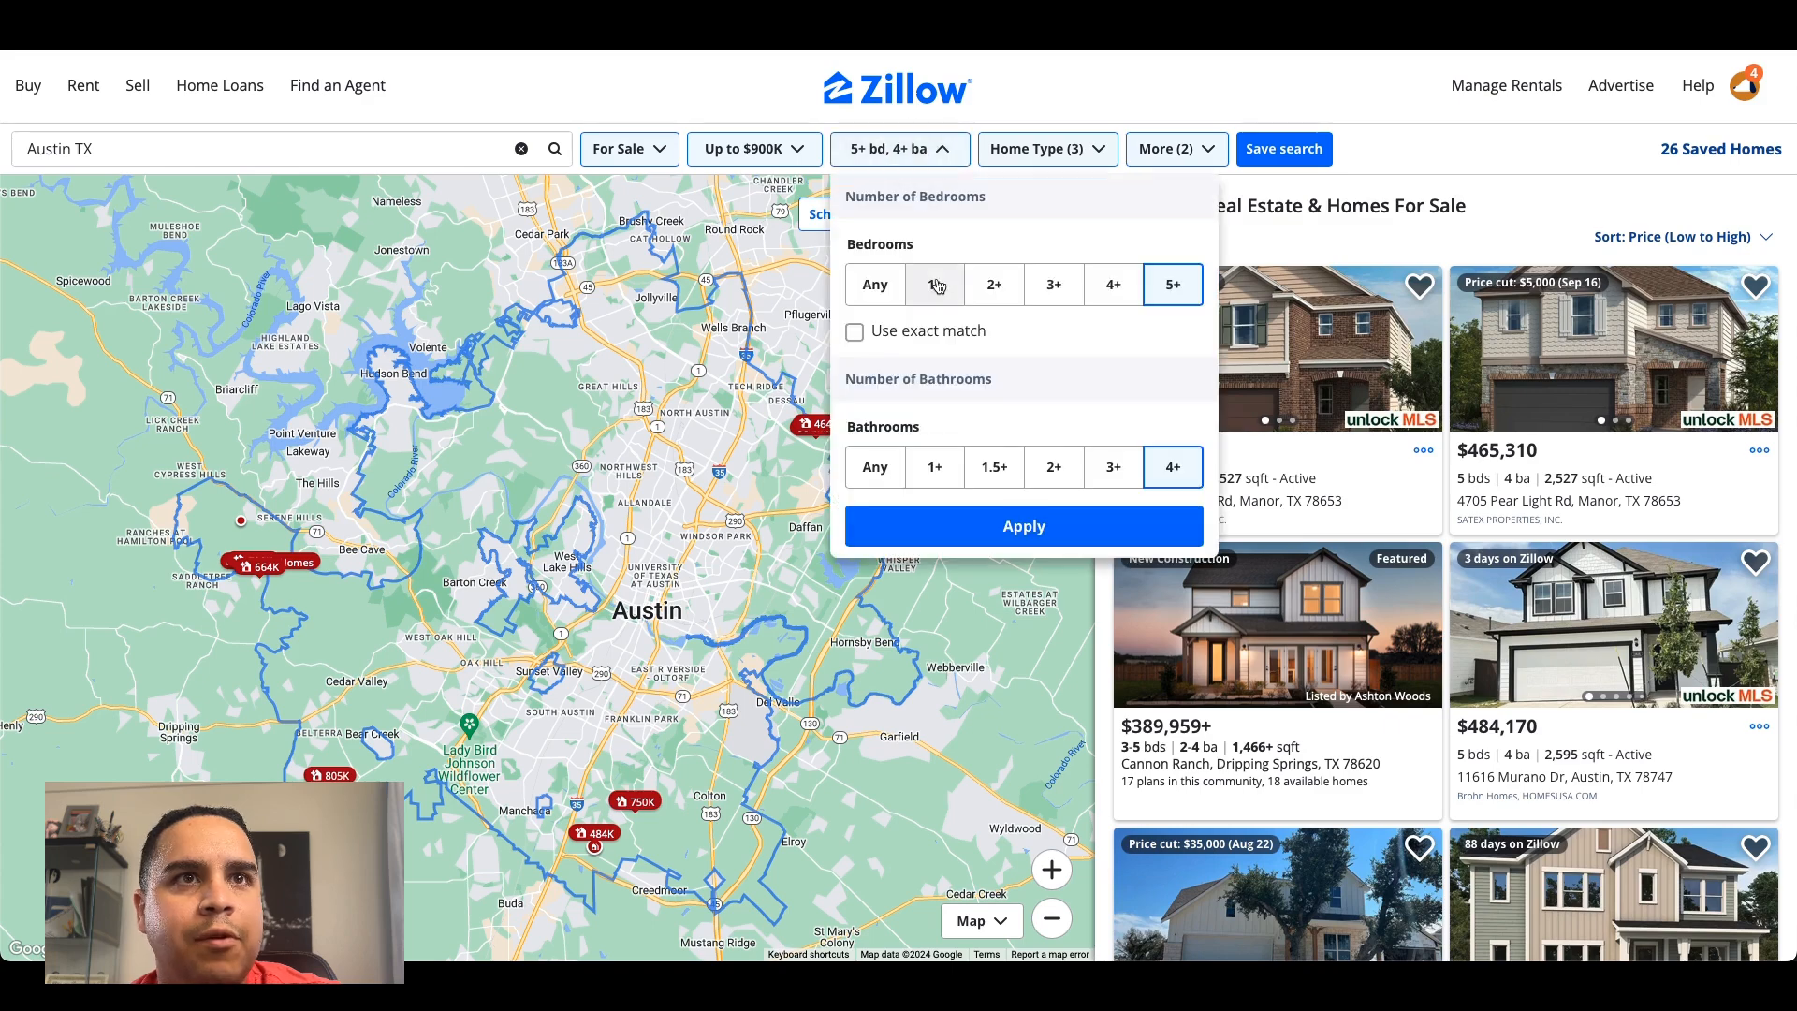
{"action": "left_click", "coordinate": [1511, 248]}
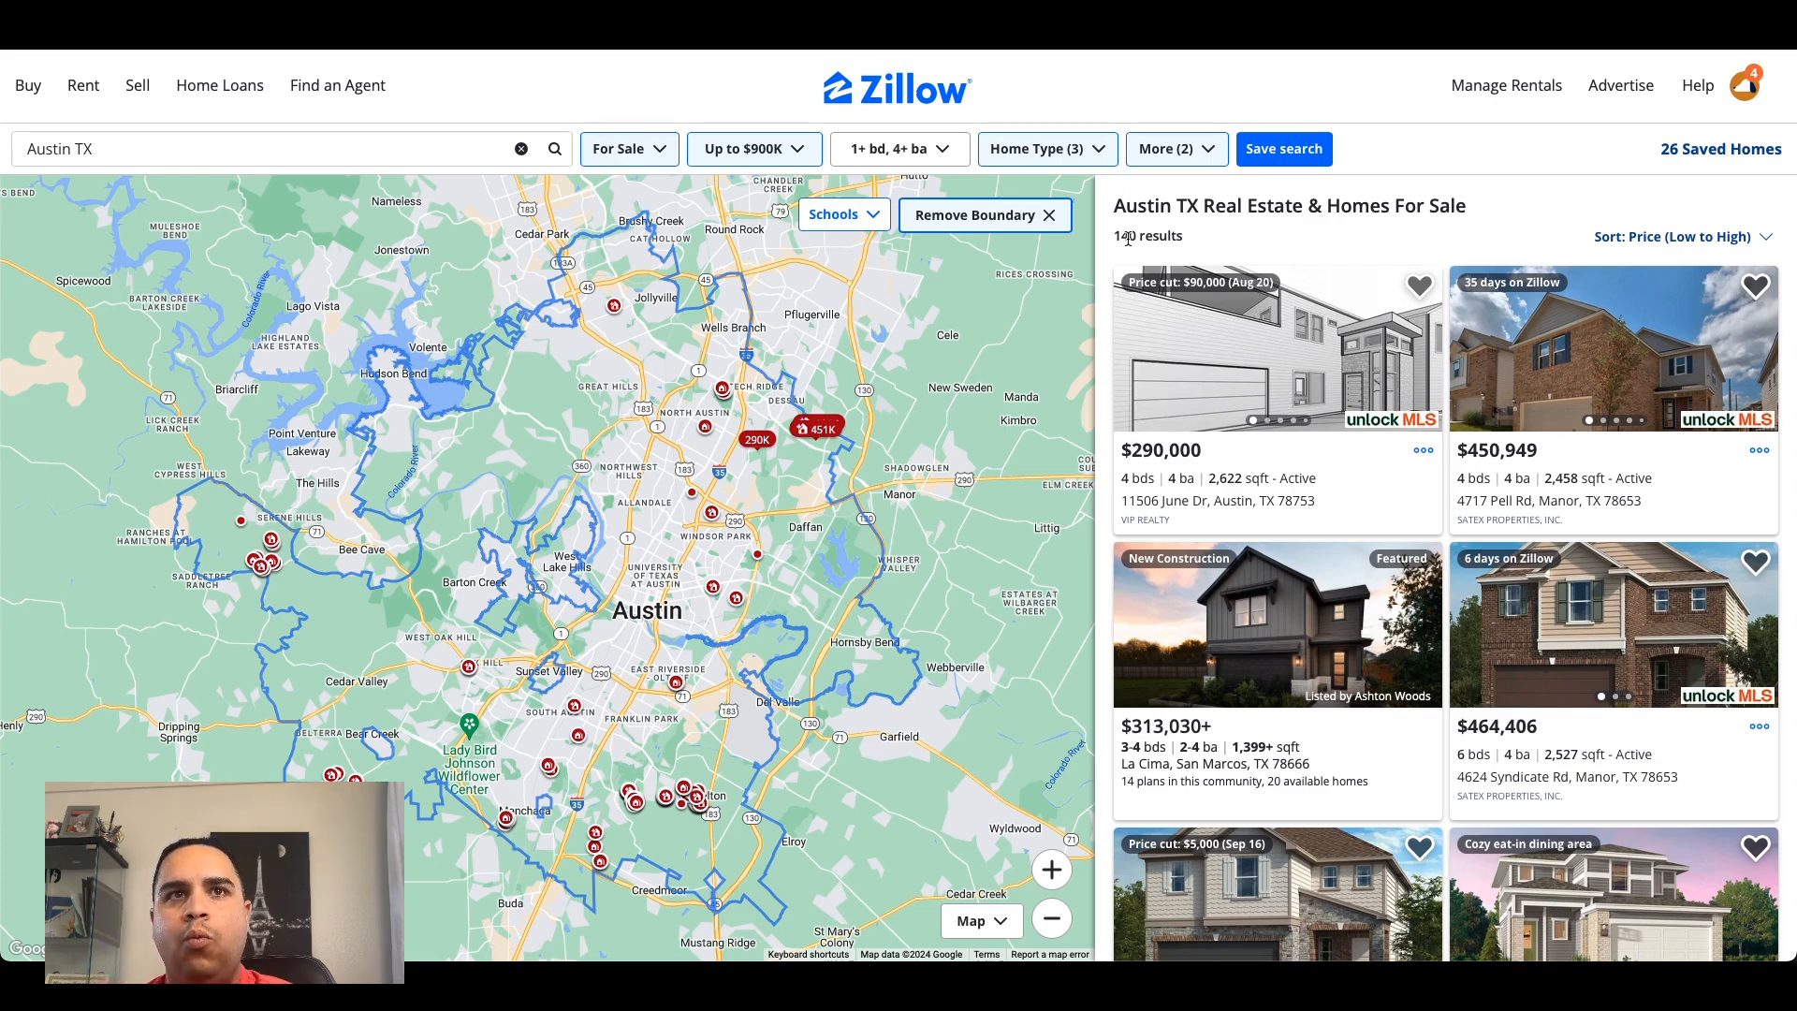
Step: Set the bathrooms filter for the Austin homes to 1+, apply it and check the number of results
{"action": "left_click", "coordinate": [898, 151]}
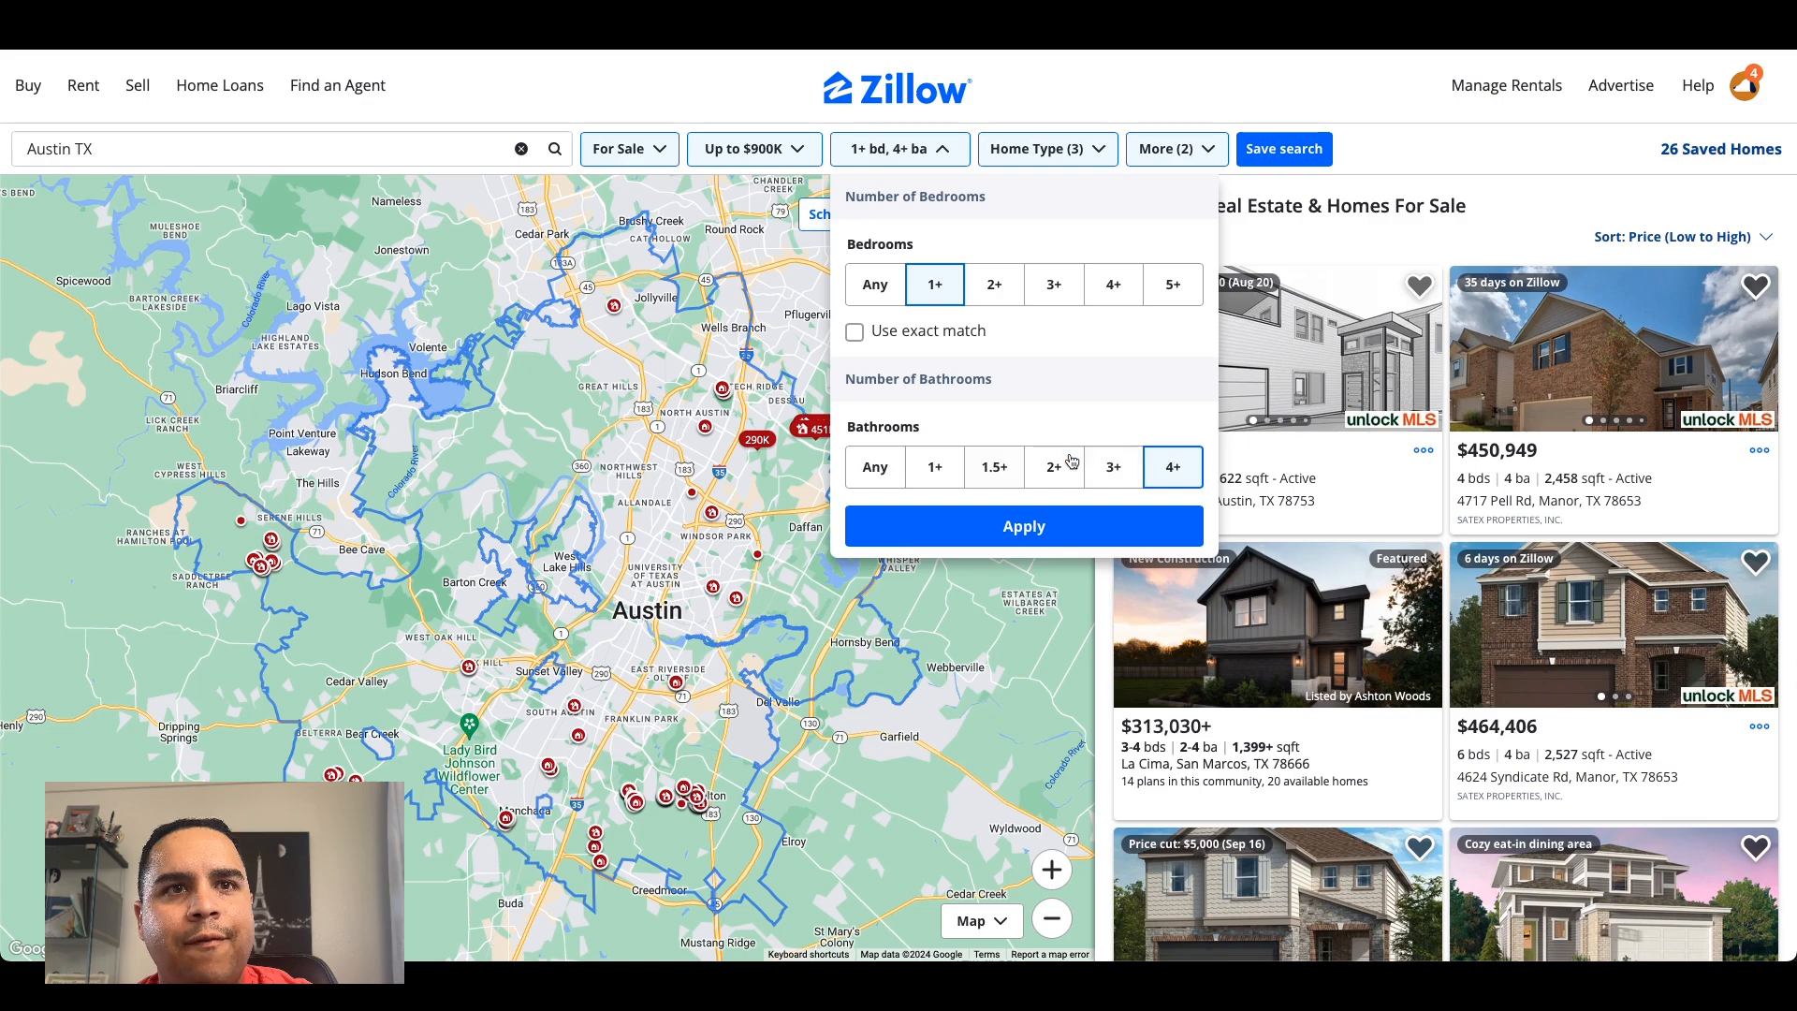
{"action": "left_click", "coordinate": [929, 468]}
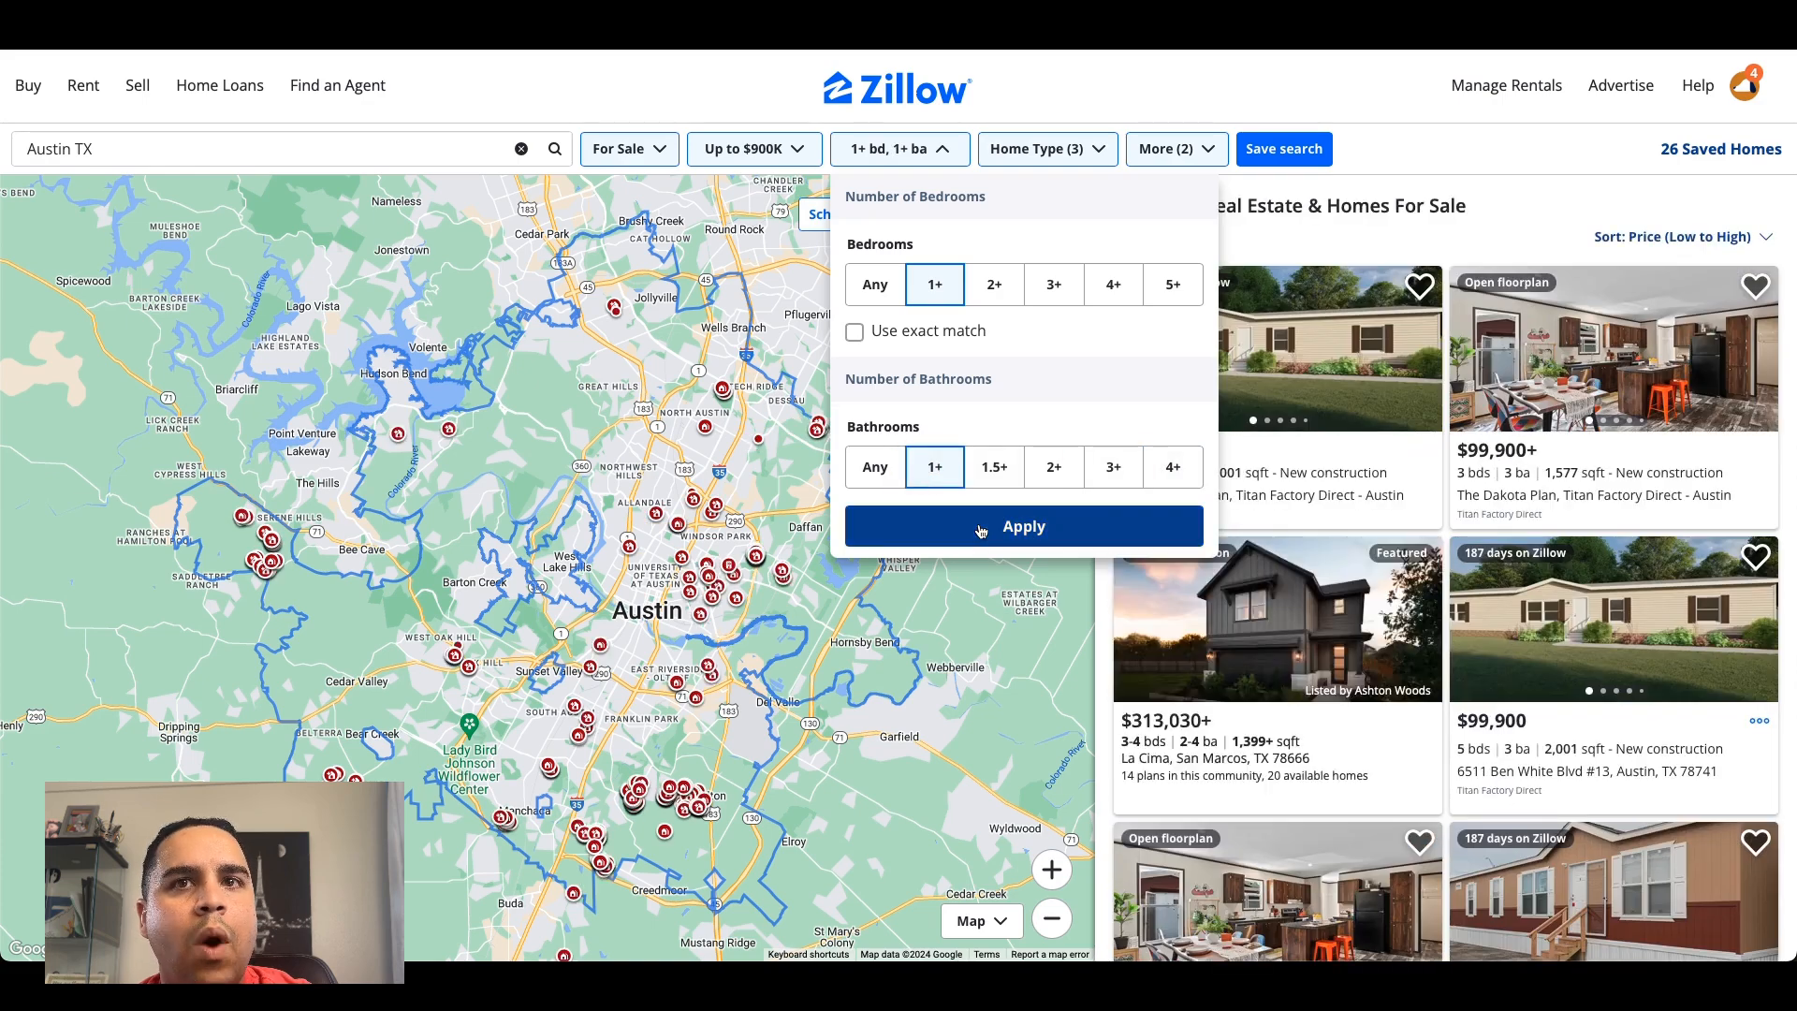
{"action": "left_click", "coordinate": [980, 527]}
{"action": "double_click", "coordinate": [1126, 237]}
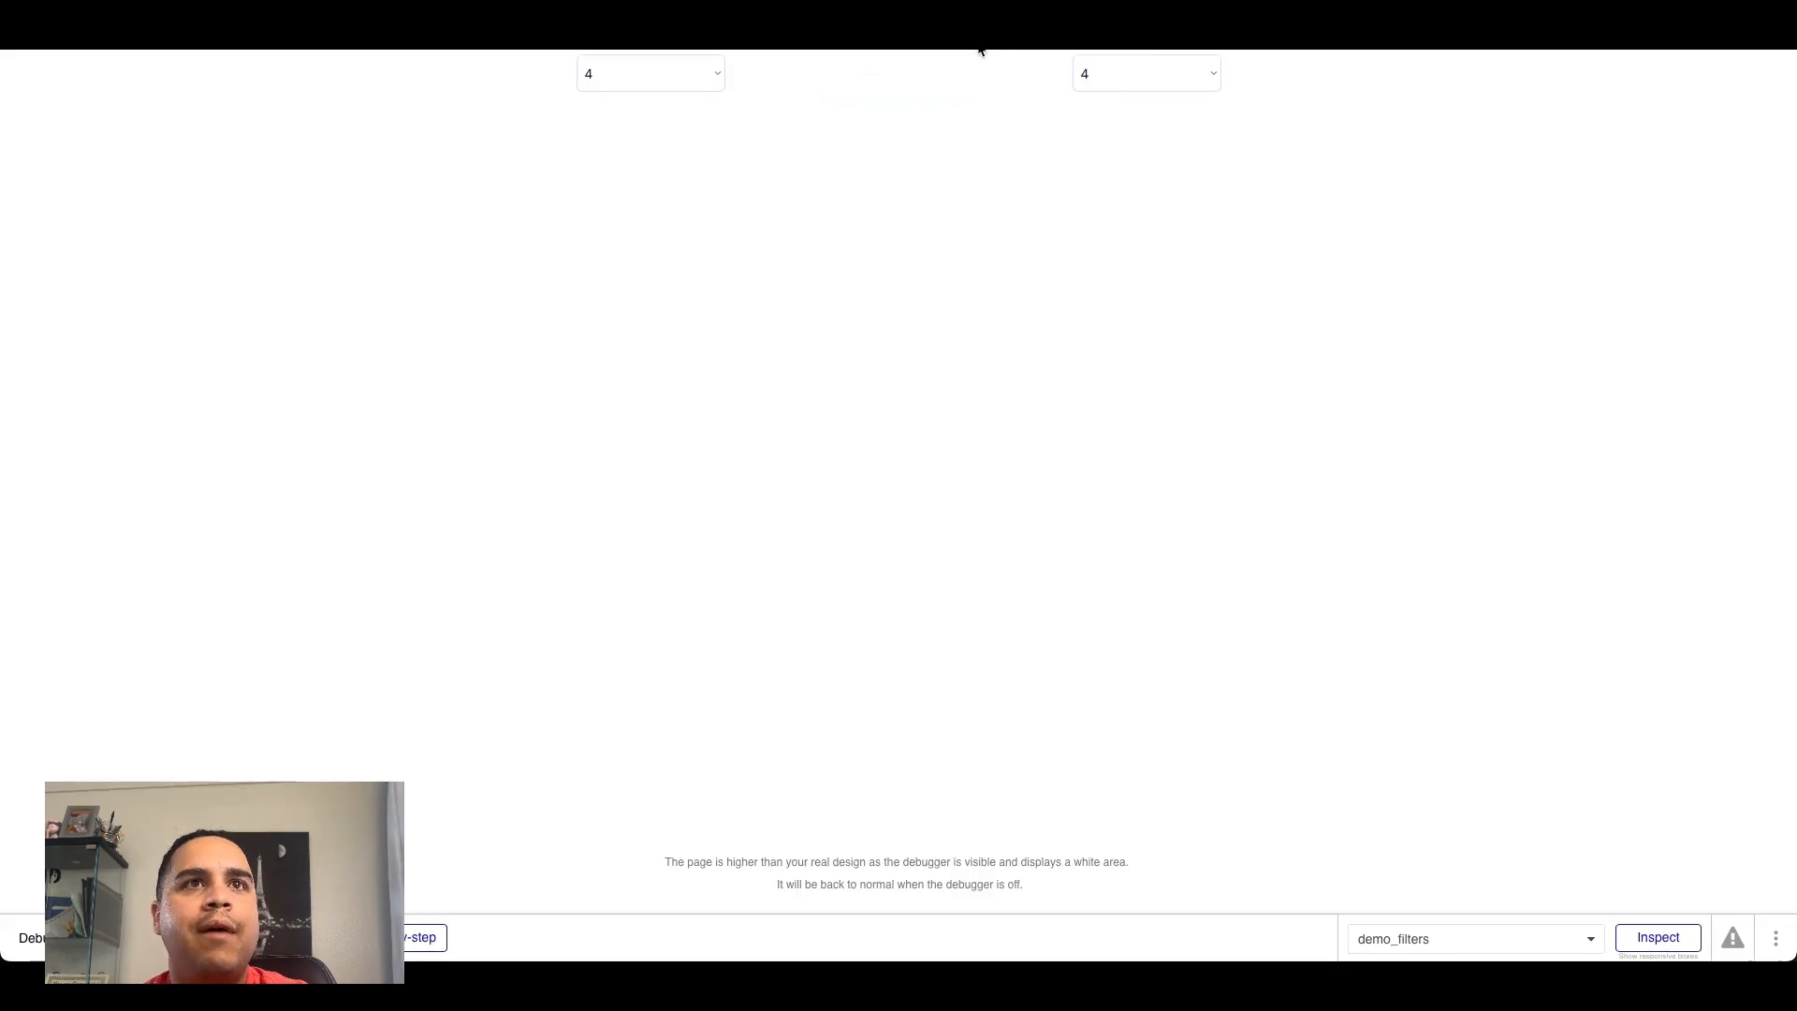
Step: Check the options offered by the bedroom and bathrooms dropdowns in the demo_filters page preview
{"action": "left_click", "coordinate": [662, 91]}
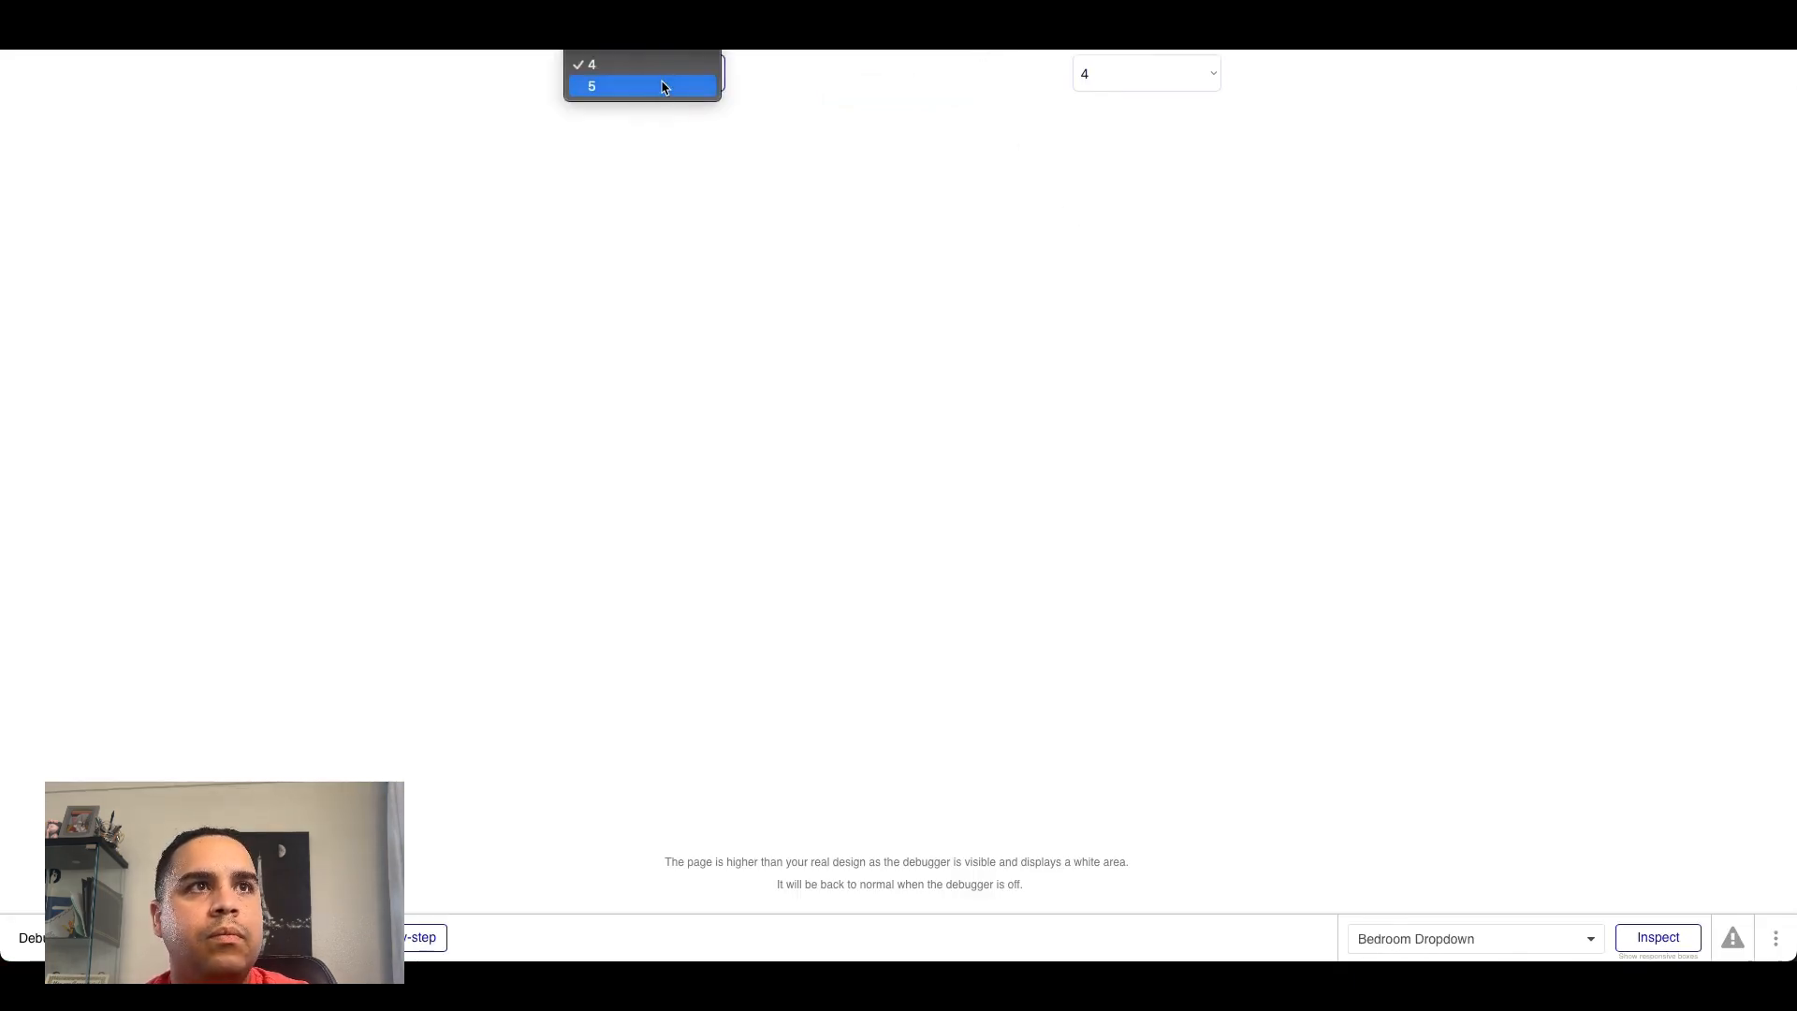
{"action": "left_click", "coordinate": [660, 20]}
{"action": "left_click", "coordinate": [1155, 72]}
{"action": "left_click", "coordinate": [1155, 69]}
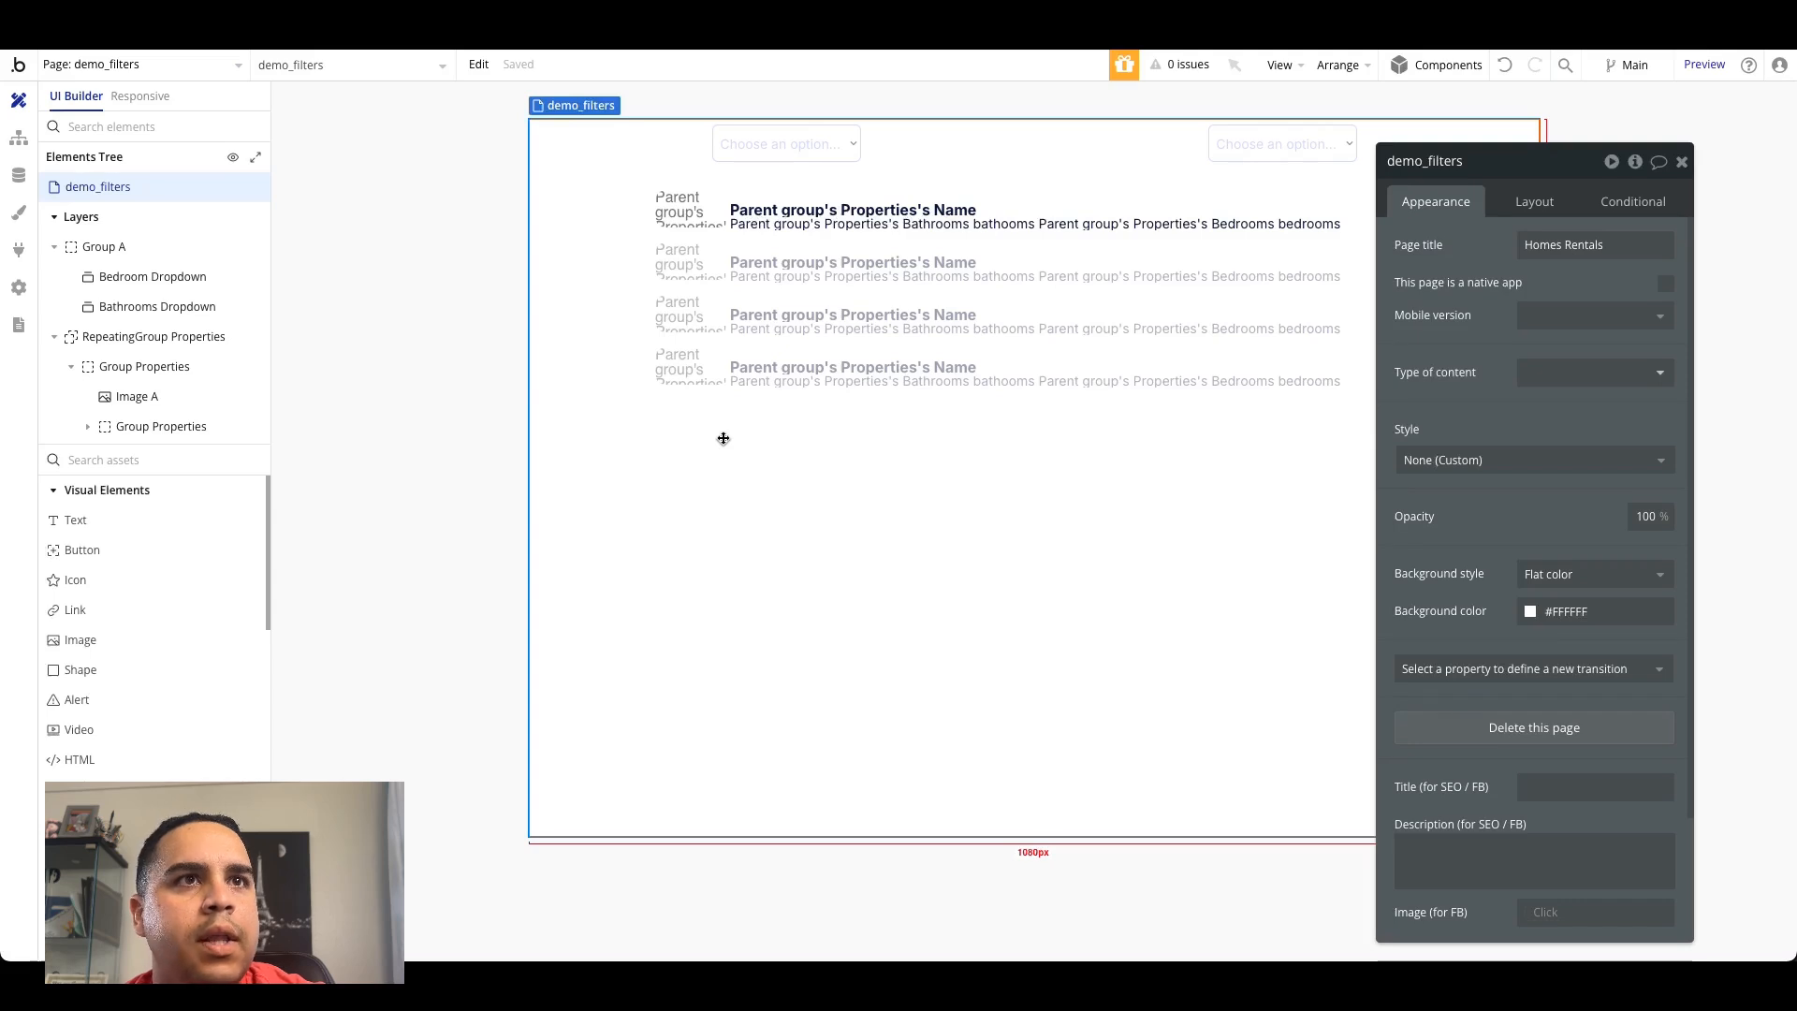
Step: Delete the properties repeating group and the group holding the bedroom and bathrooms dropdowns from the demo_filters page
{"action": "left_click", "coordinate": [823, 338]}
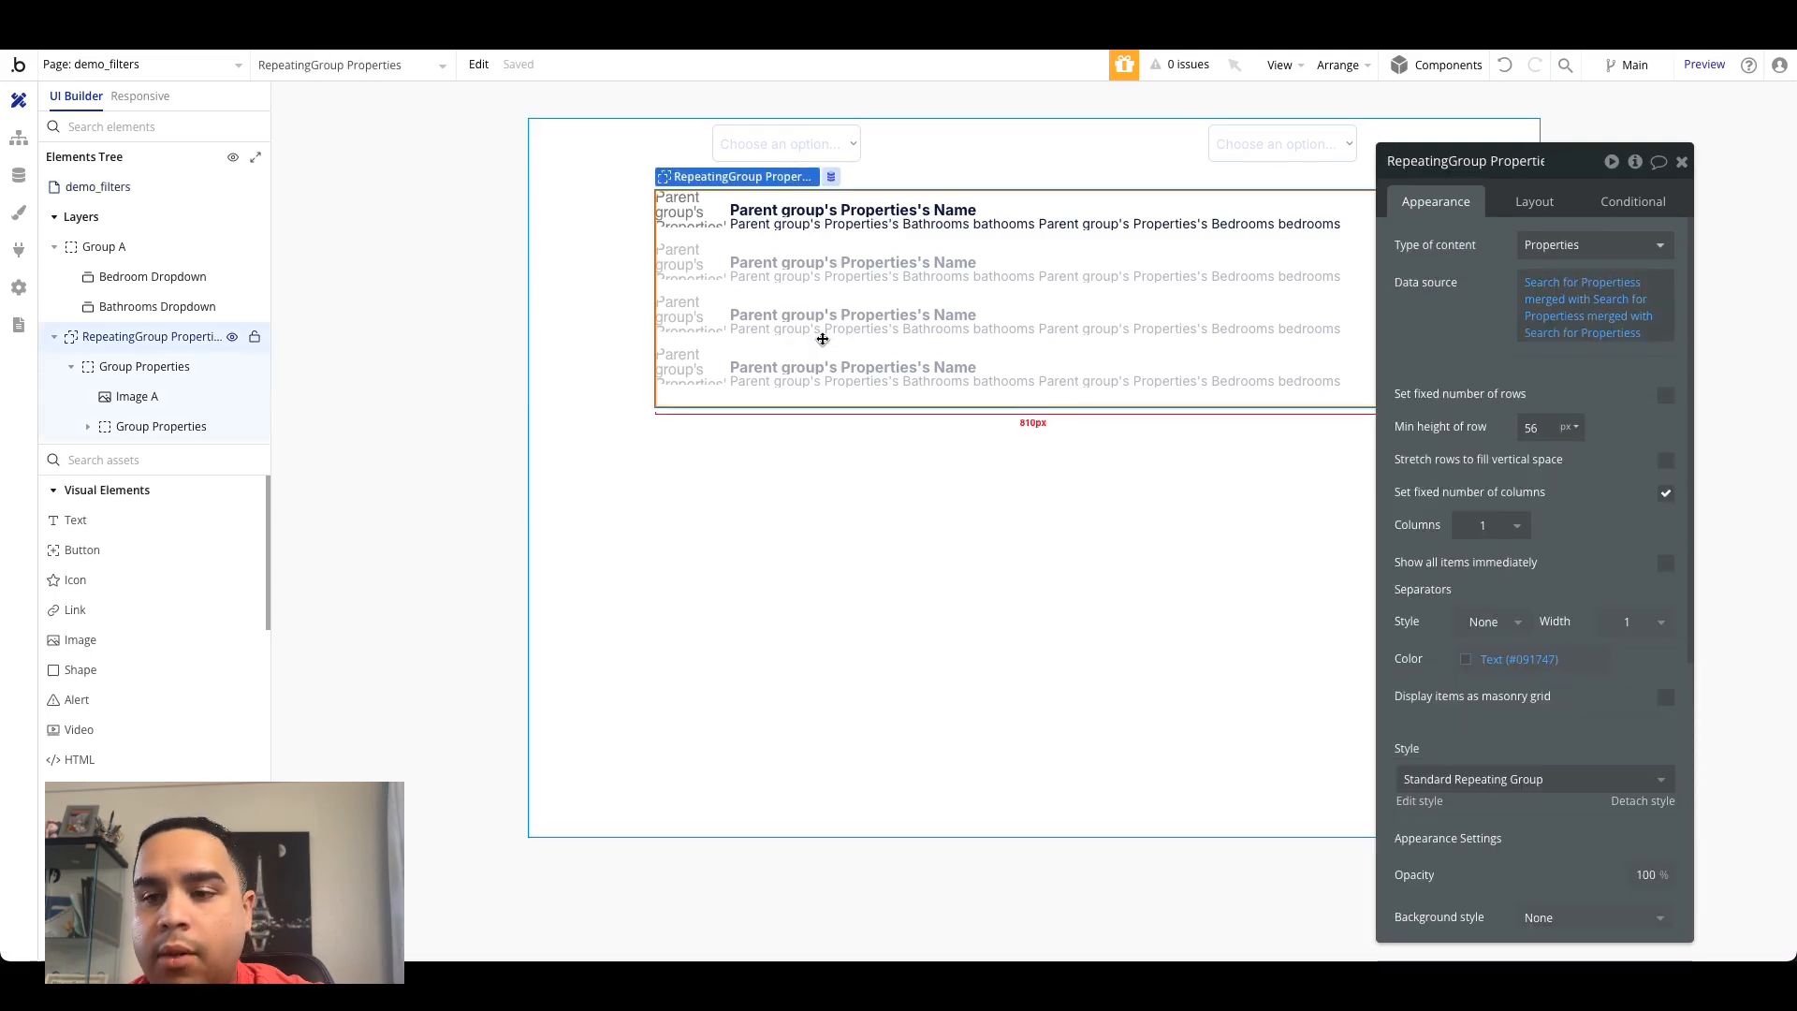
{"action": "key", "text": "Delete"}
{"action": "left_click", "coordinate": [982, 148]}
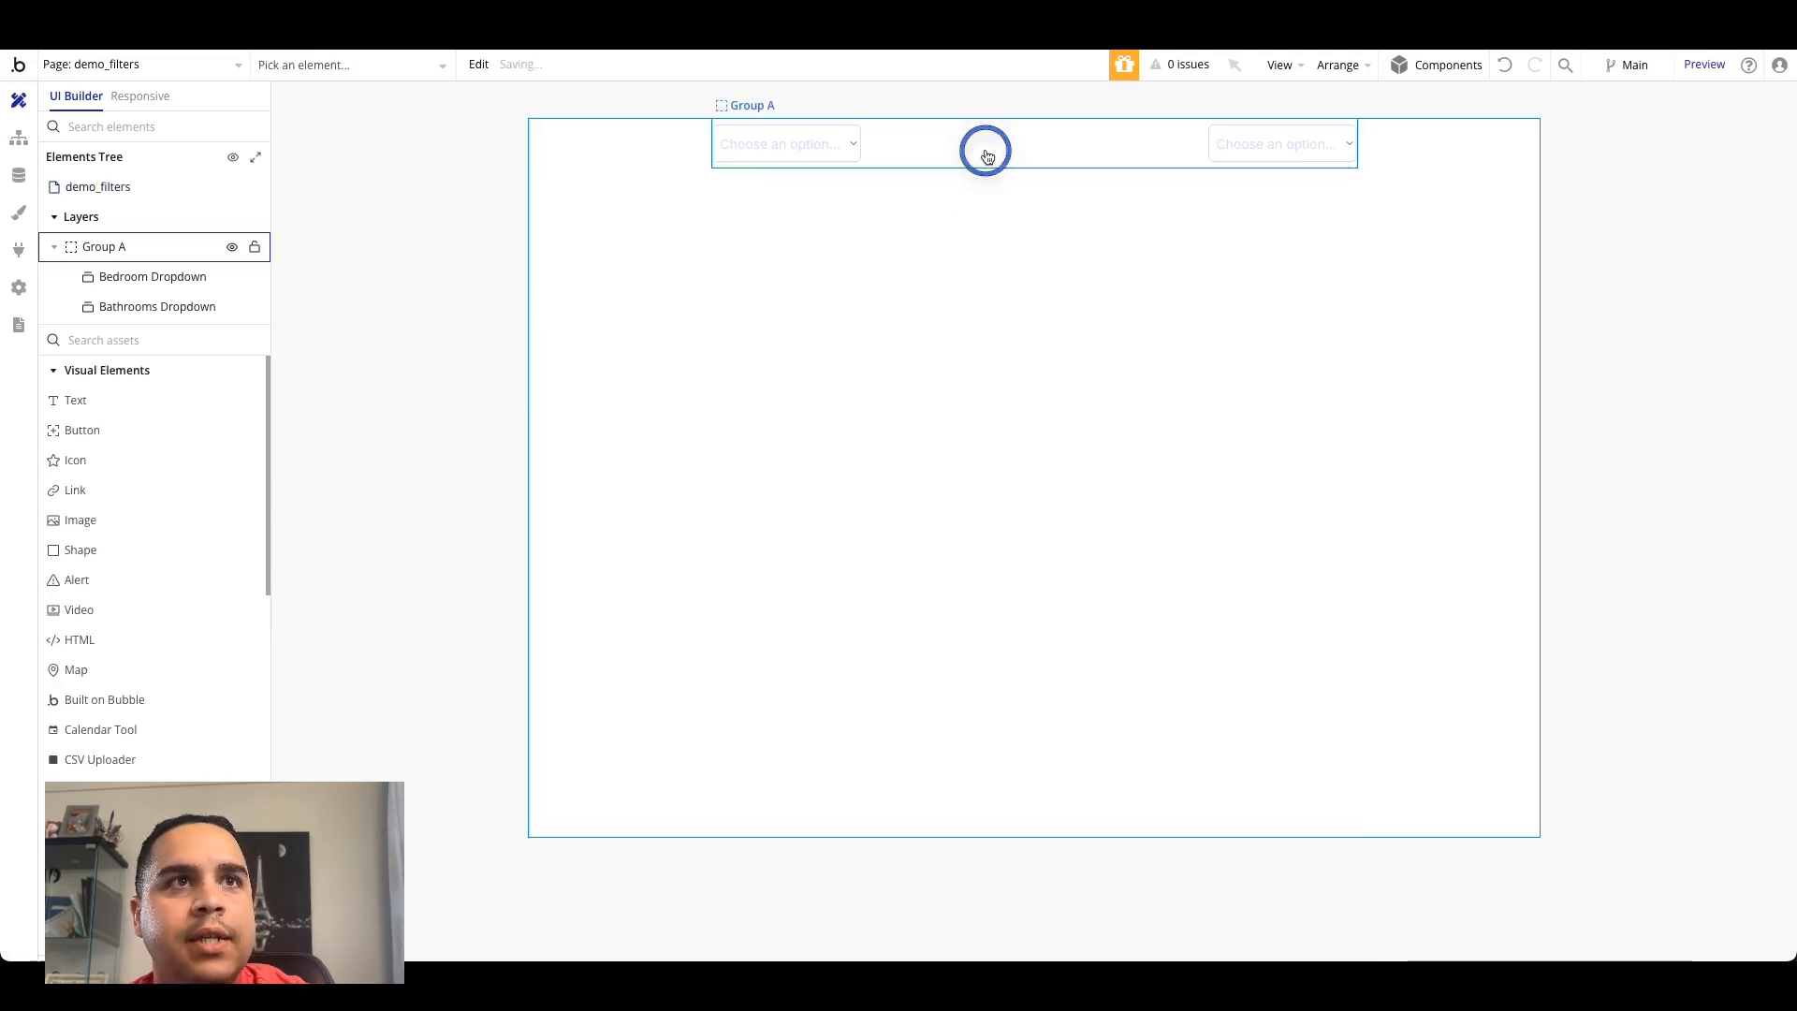
{"action": "key", "text": "Delete"}
{"action": "left_click", "coordinate": [889, 353]}
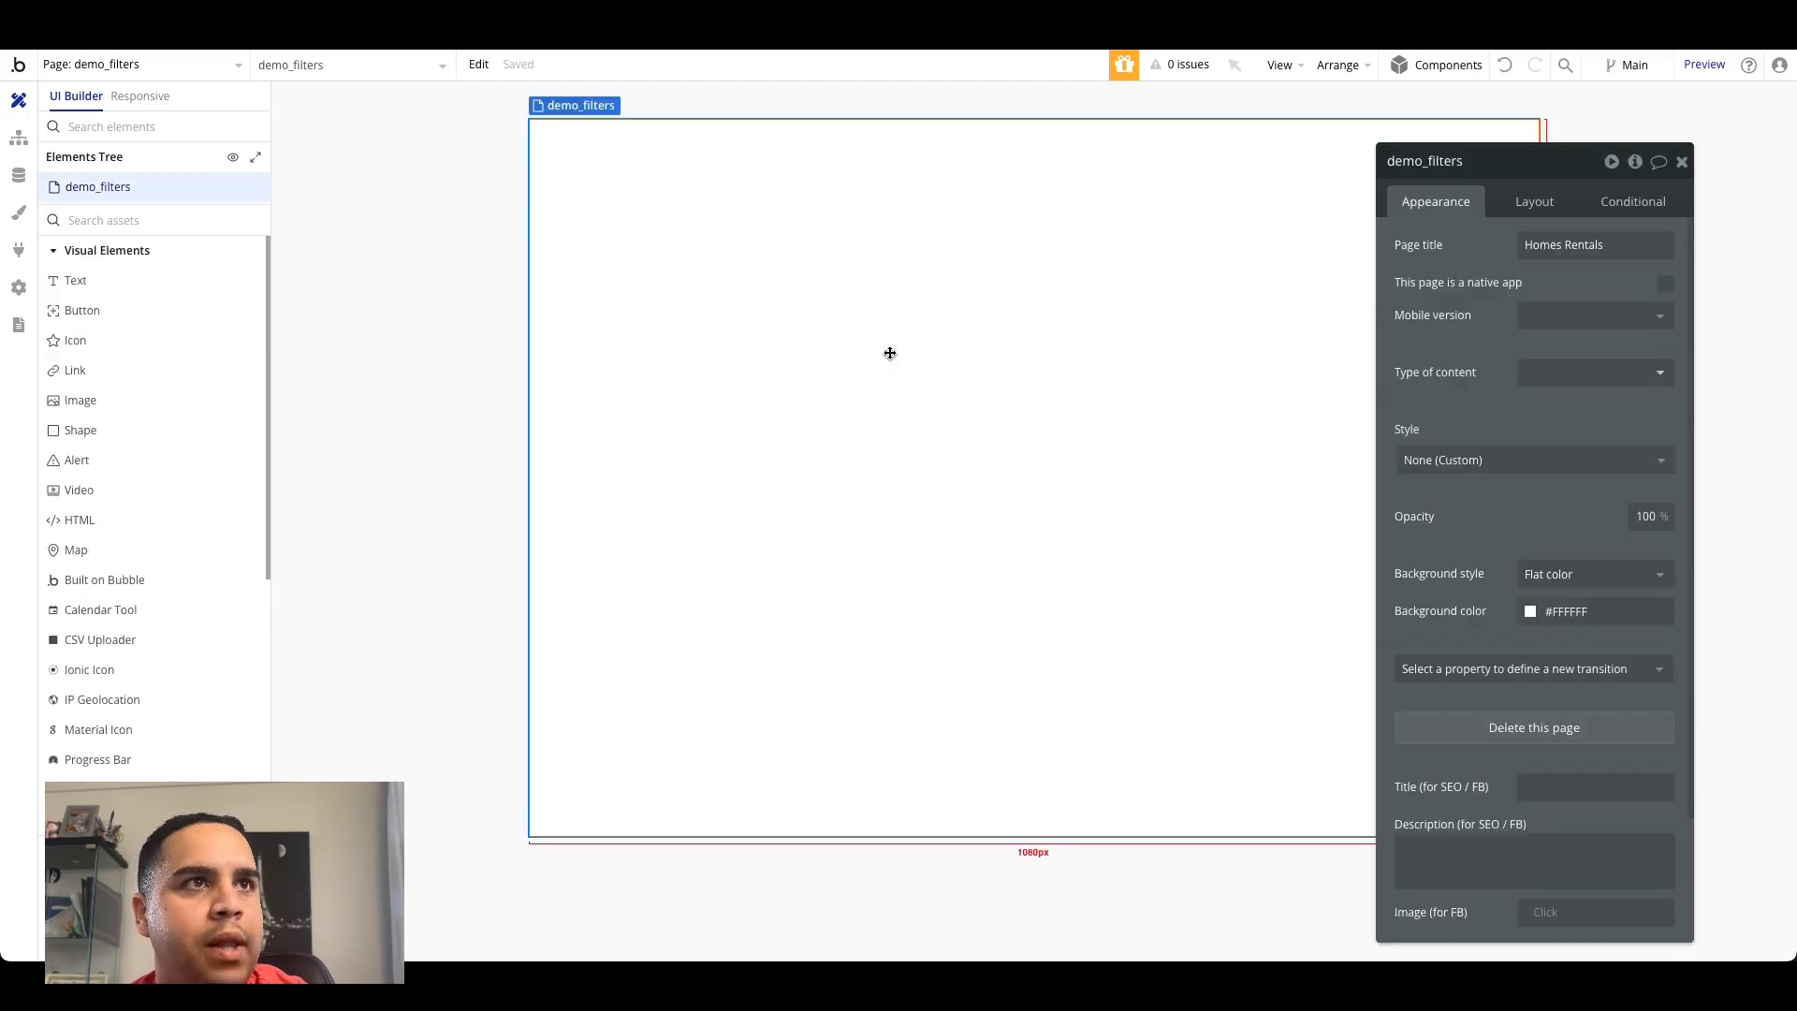
Step: Add a Group container to the empty demo_filters page
{"action": "scroll", "coordinate": [110, 720], "scroll_direction": "down", "scroll_amount": 3}
{"action": "left_click", "coordinate": [90, 740]}
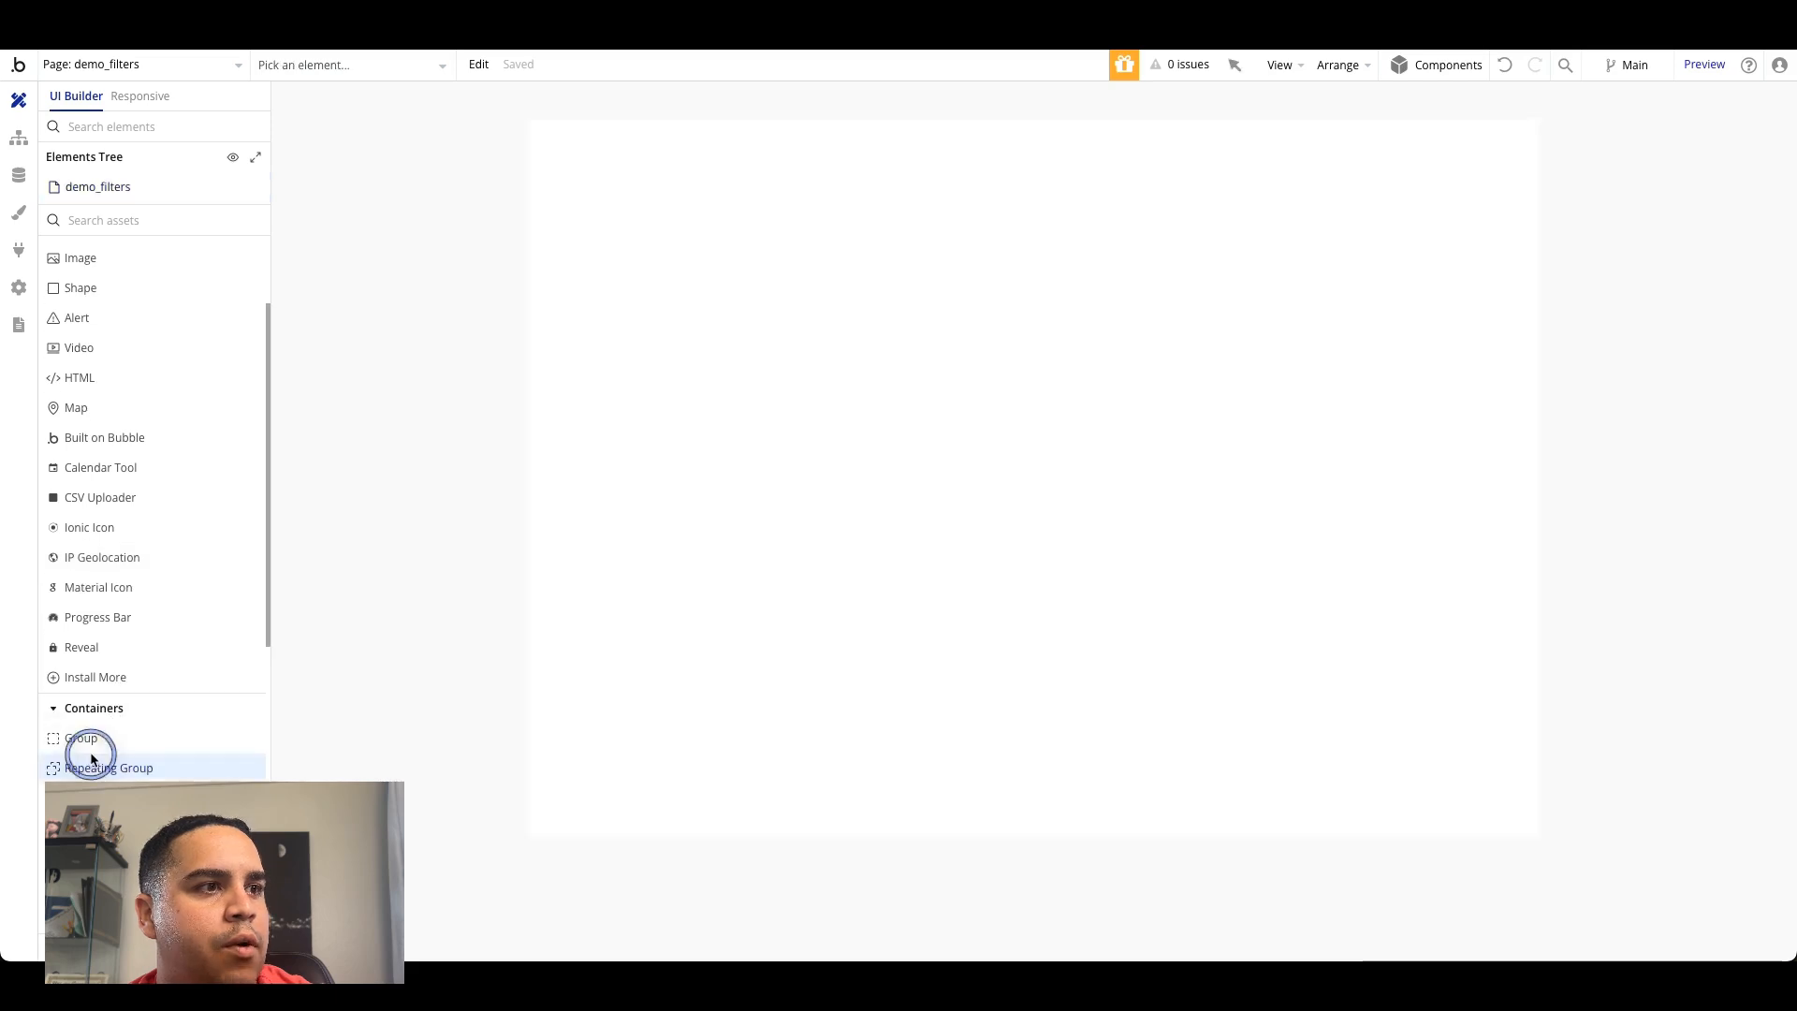
{"action": "mouse_move", "coordinate": [727, 201]}
{"action": "left_mouse_down"}
{"action": "mouse_move", "coordinate": [1096, 277]}
{"action": "mouse_move", "coordinate": [1301, 356]}
{"action": "left_mouse_up"}
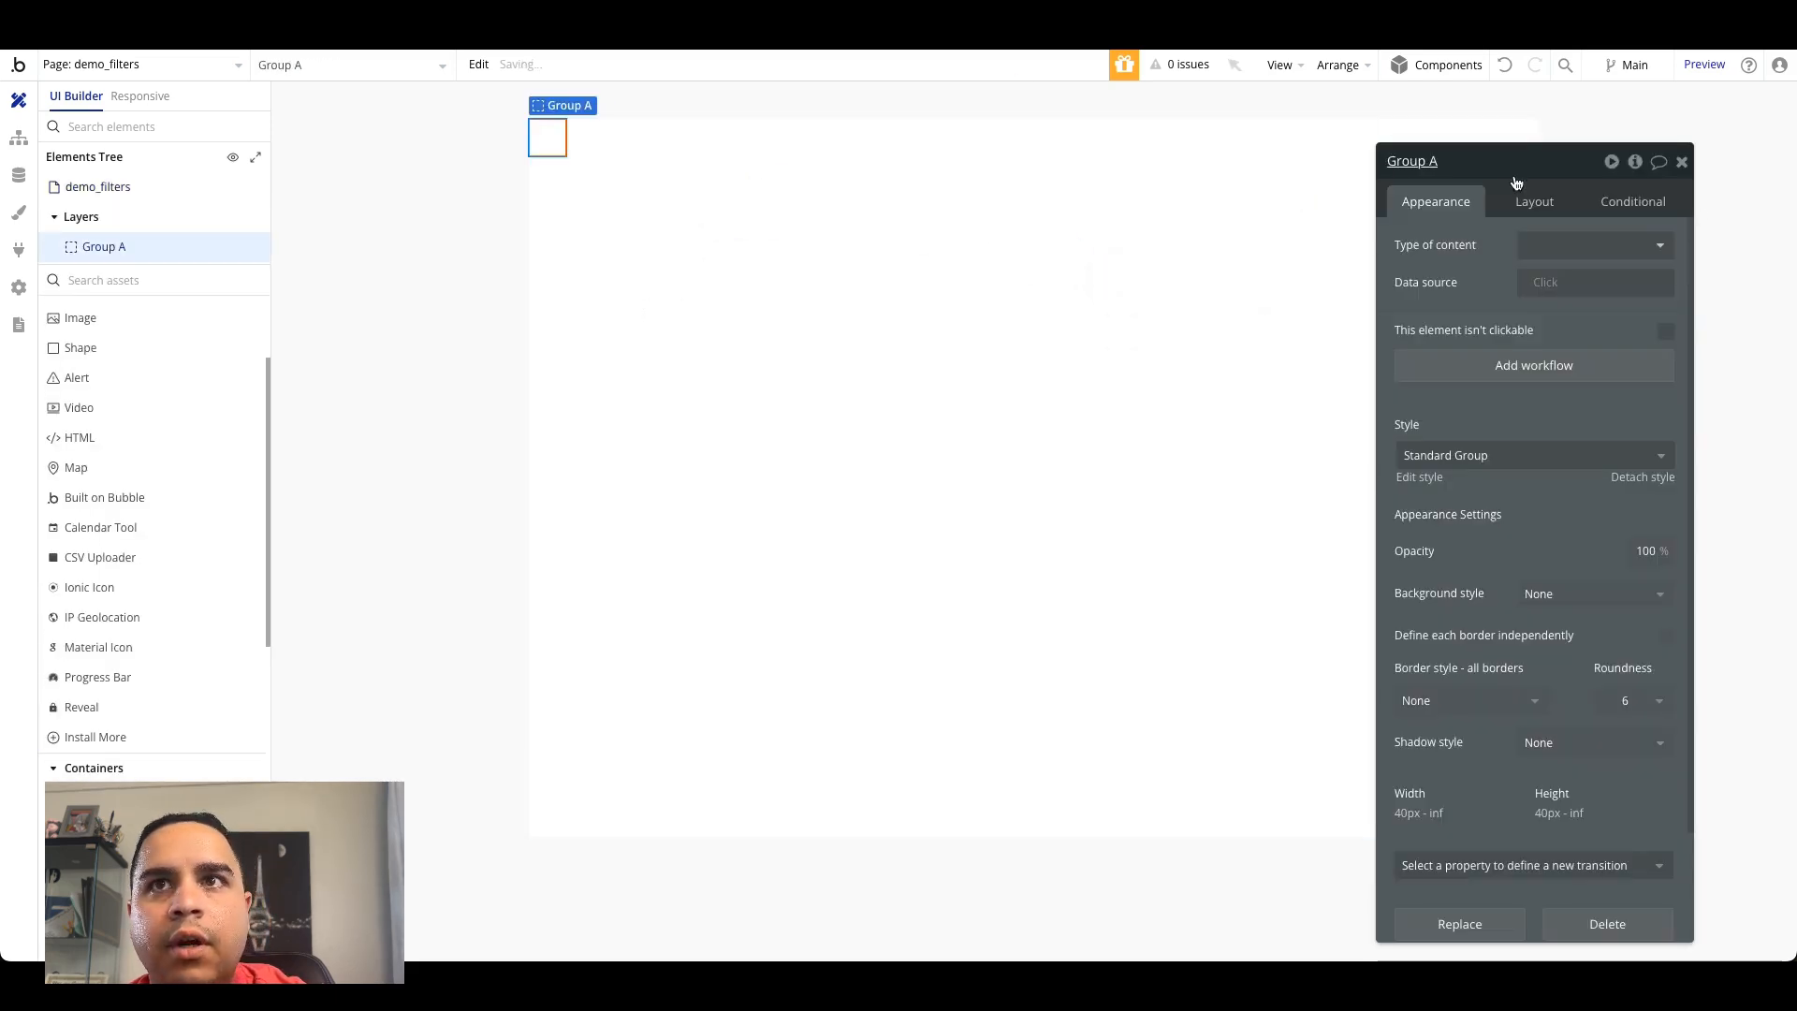
Step: Give the new group a flat color background using the green Success color variable
{"action": "left_click", "coordinate": [1467, 489]}
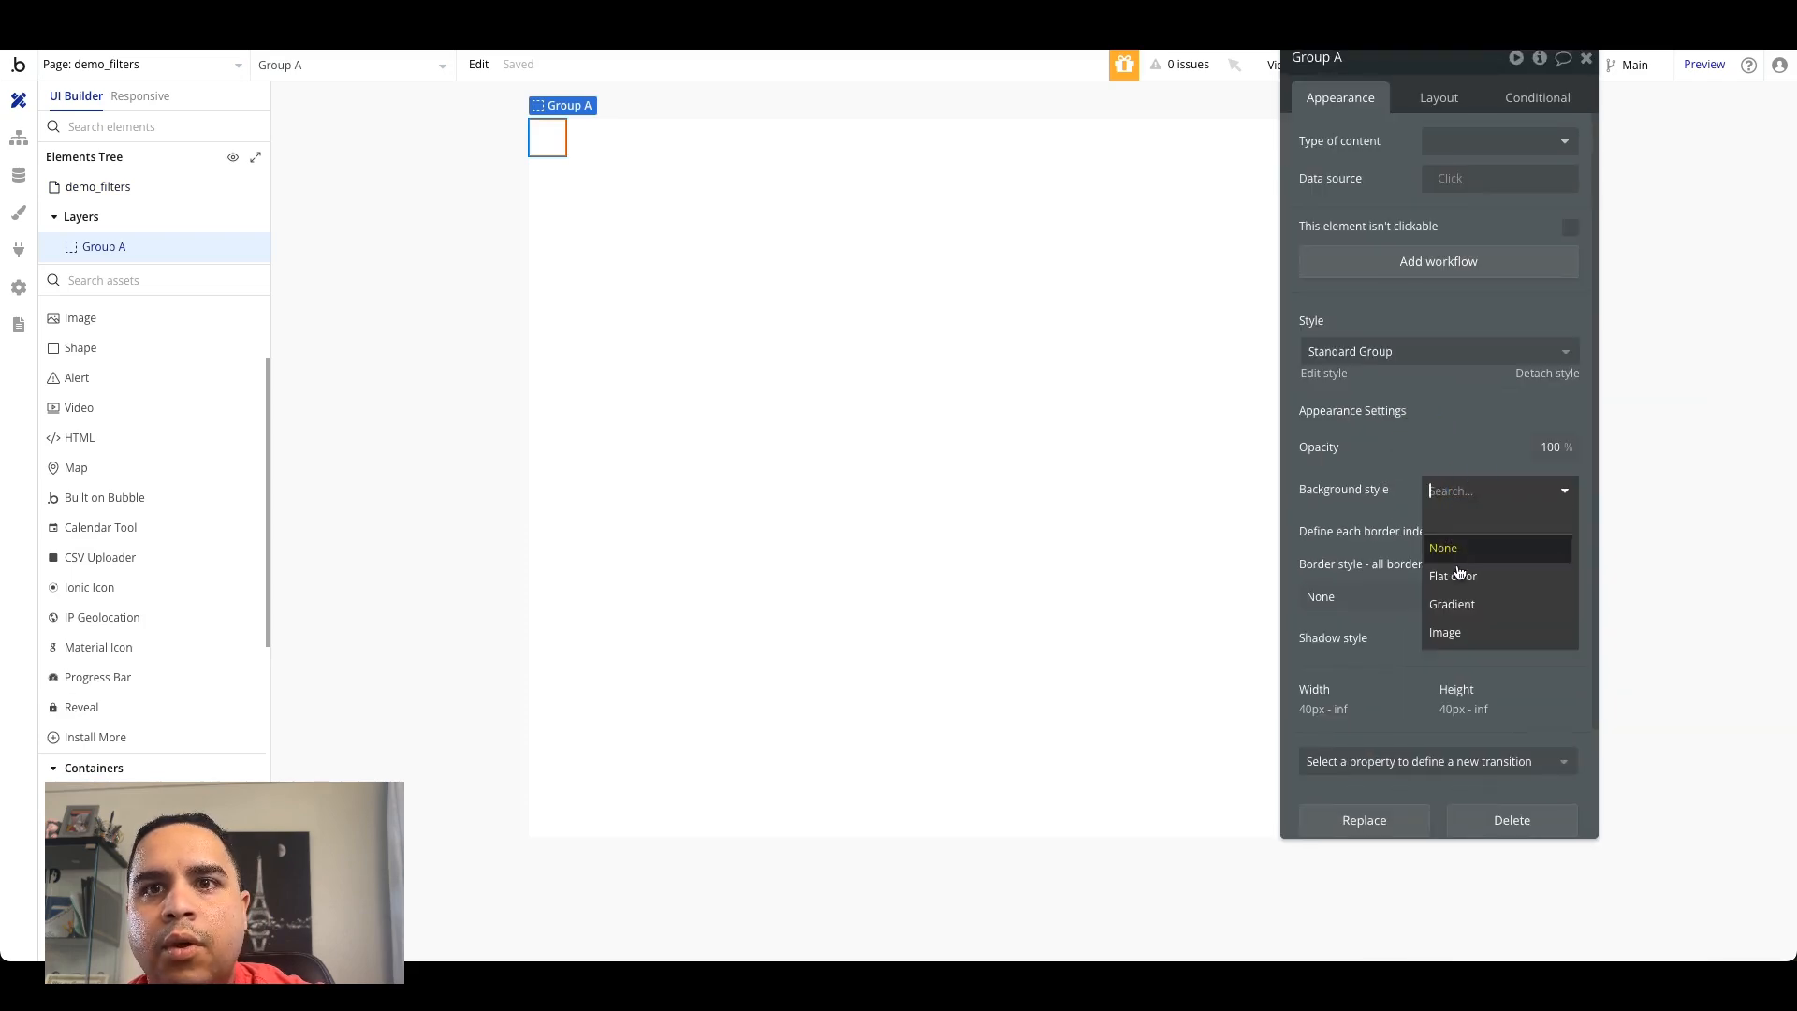
{"action": "left_click", "coordinate": [1452, 576]}
{"action": "left_click", "coordinate": [1466, 526]}
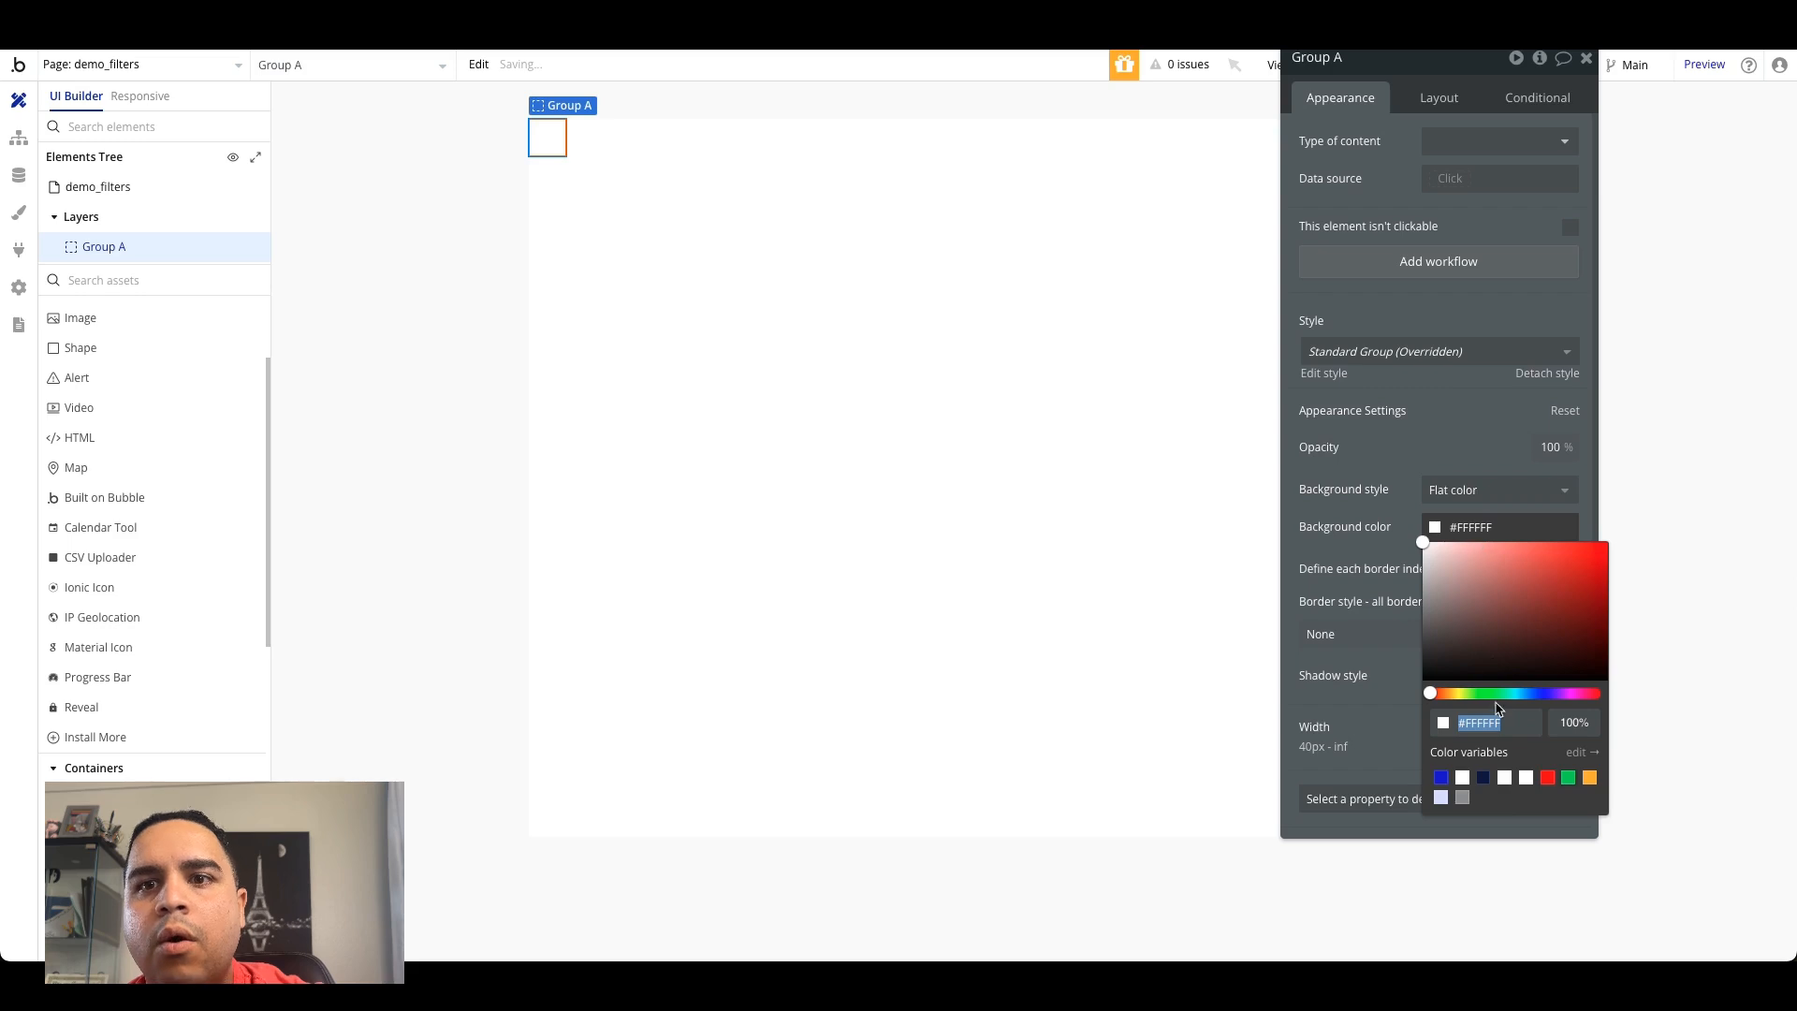
{"action": "left_click", "coordinate": [1568, 778]}
{"action": "left_click", "coordinate": [1494, 393]}
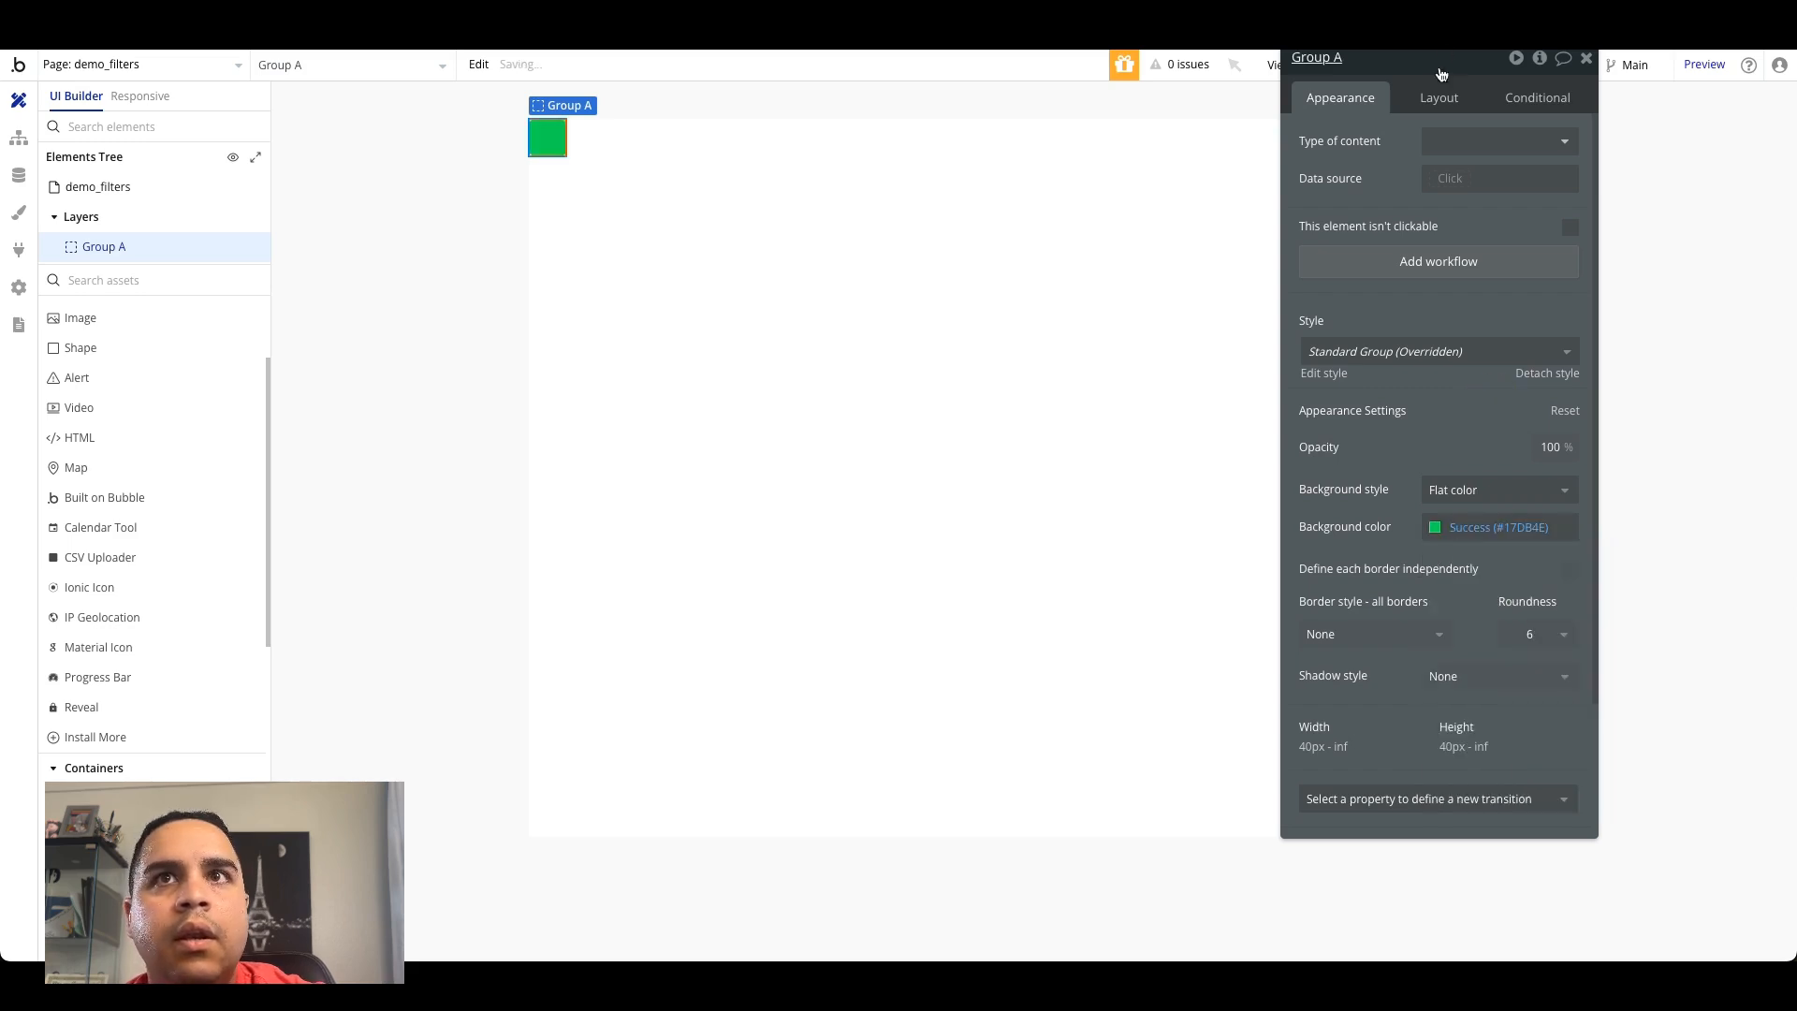
Step: Turn off fitting the group's width to its content so it spans the page
{"action": "left_click", "coordinate": [1439, 97]}
{"action": "left_click", "coordinate": [1570, 526]}
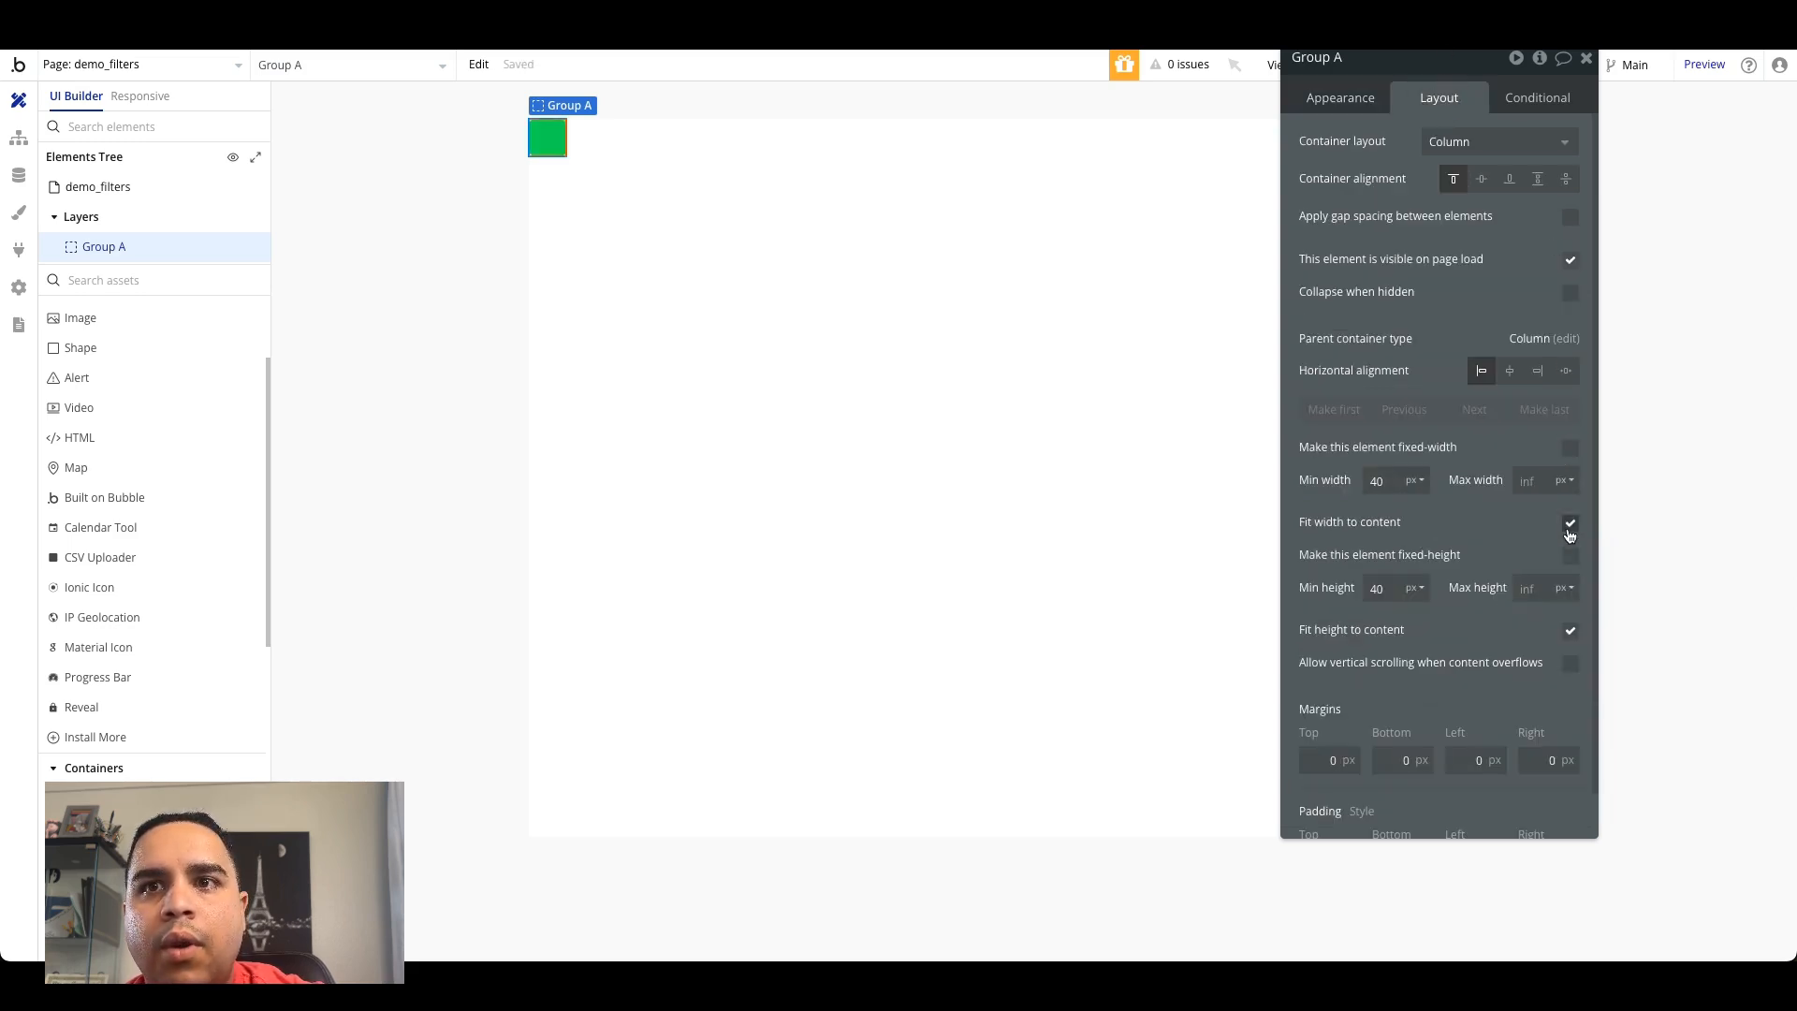
{"action": "left_click", "coordinate": [1570, 532]}
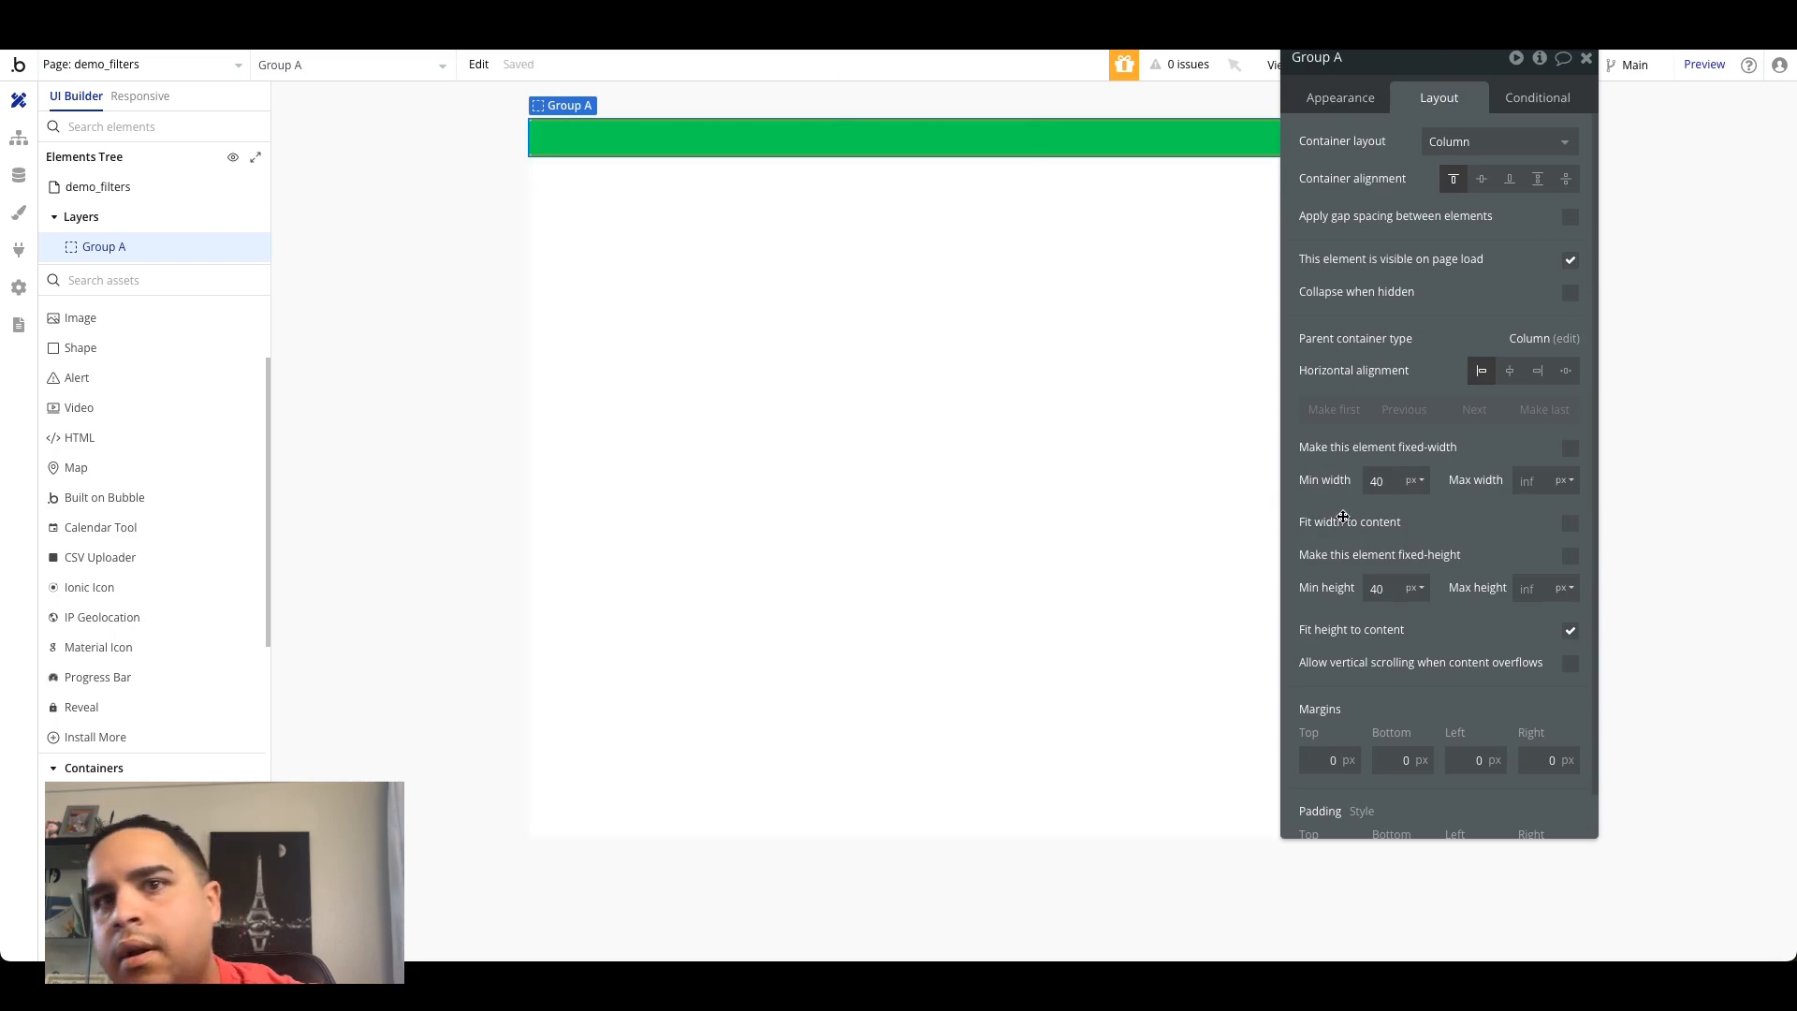
Step: Set the green group's minimum height to 60 px
{"action": "left_click_drag", "start_coordinate": [1416, 525], "coordinate": [325, 515]}
{"action": "double_click", "coordinate": [285, 571]}
{"action": "type", "text": "60"}
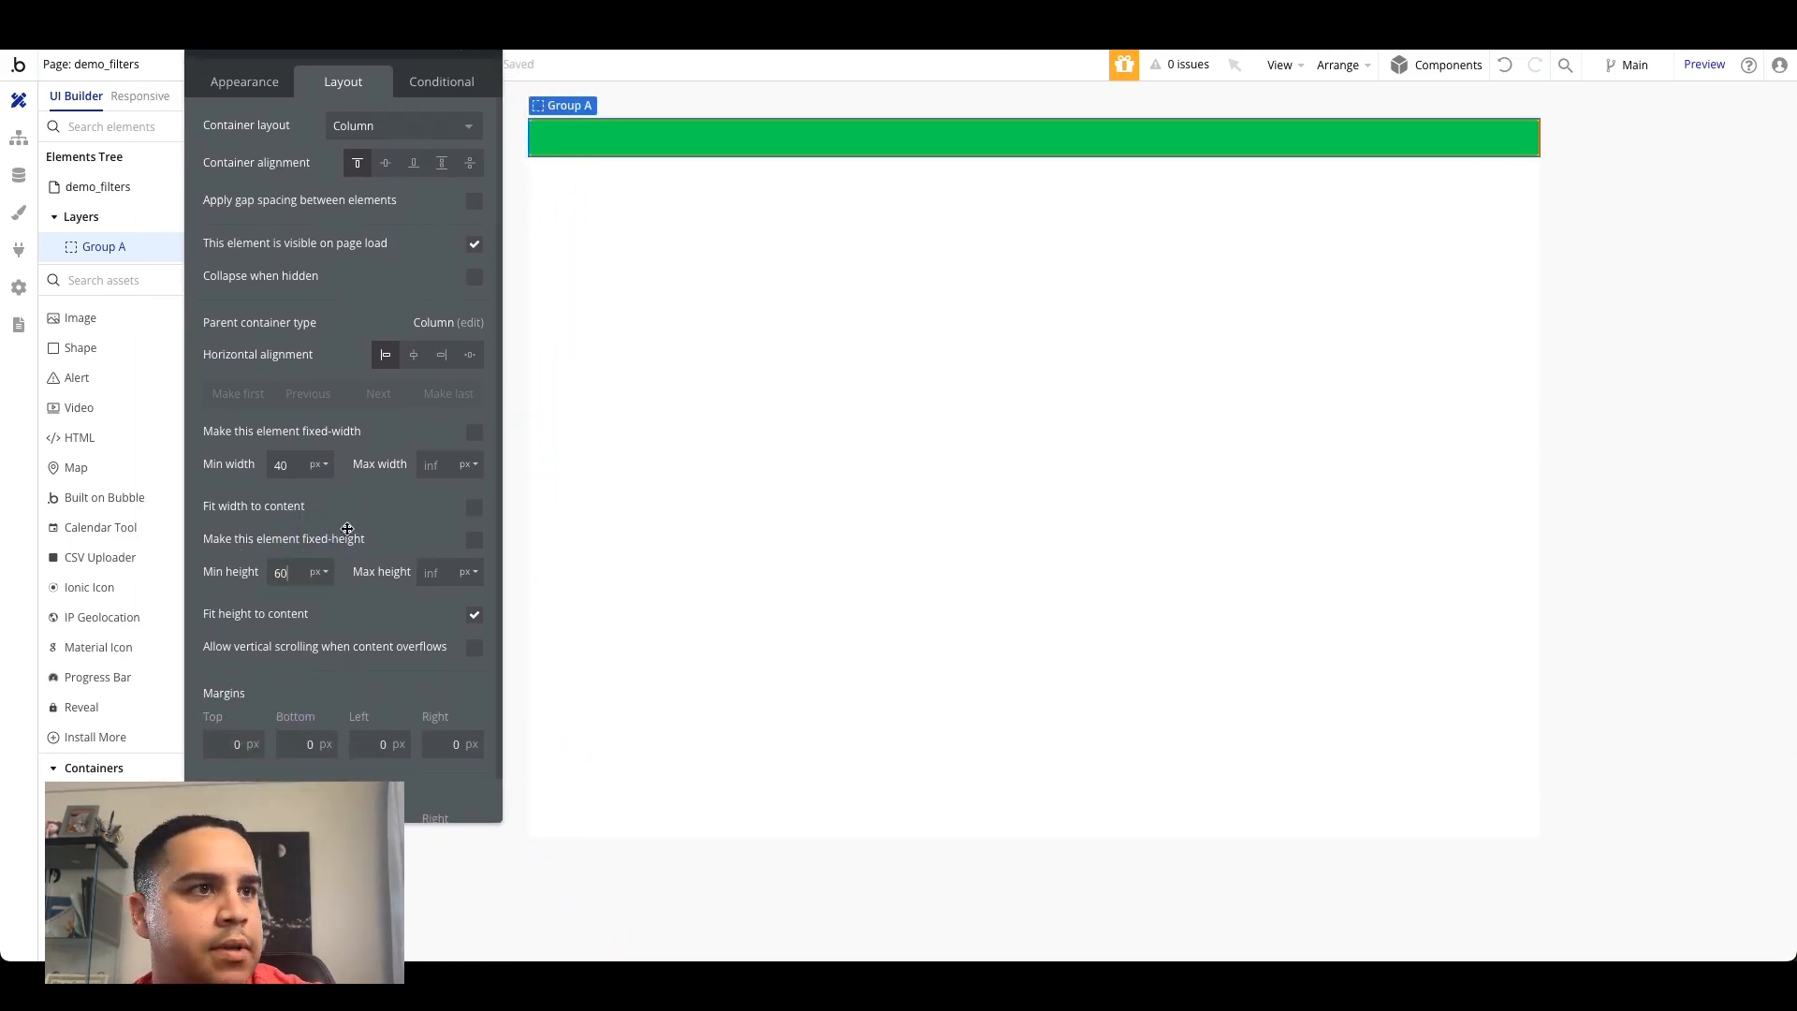
{"action": "left_click_drag", "start_coordinate": [354, 491], "coordinate": [939, 664]}
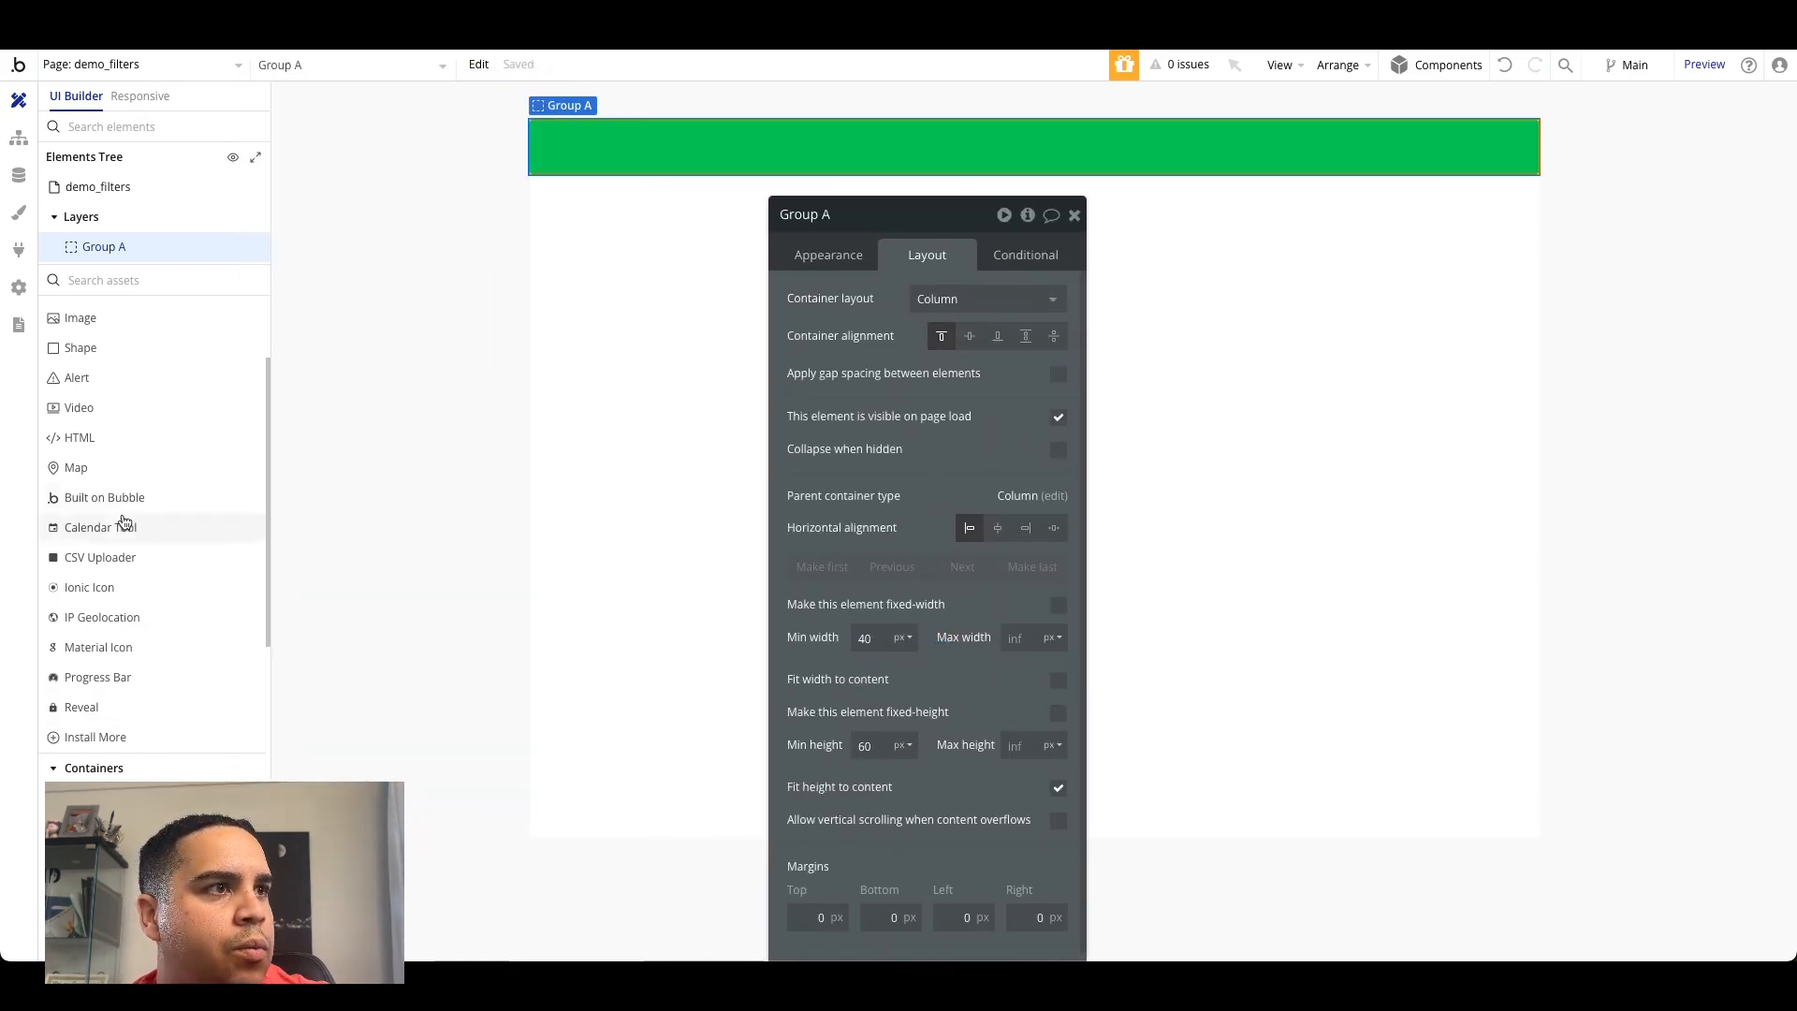
Step: Draw a Dropdown input about 382 px wide and 39 px high inside the green group
{"action": "scroll", "coordinate": [122, 505], "scroll_direction": "down", "scroll_amount": 5}
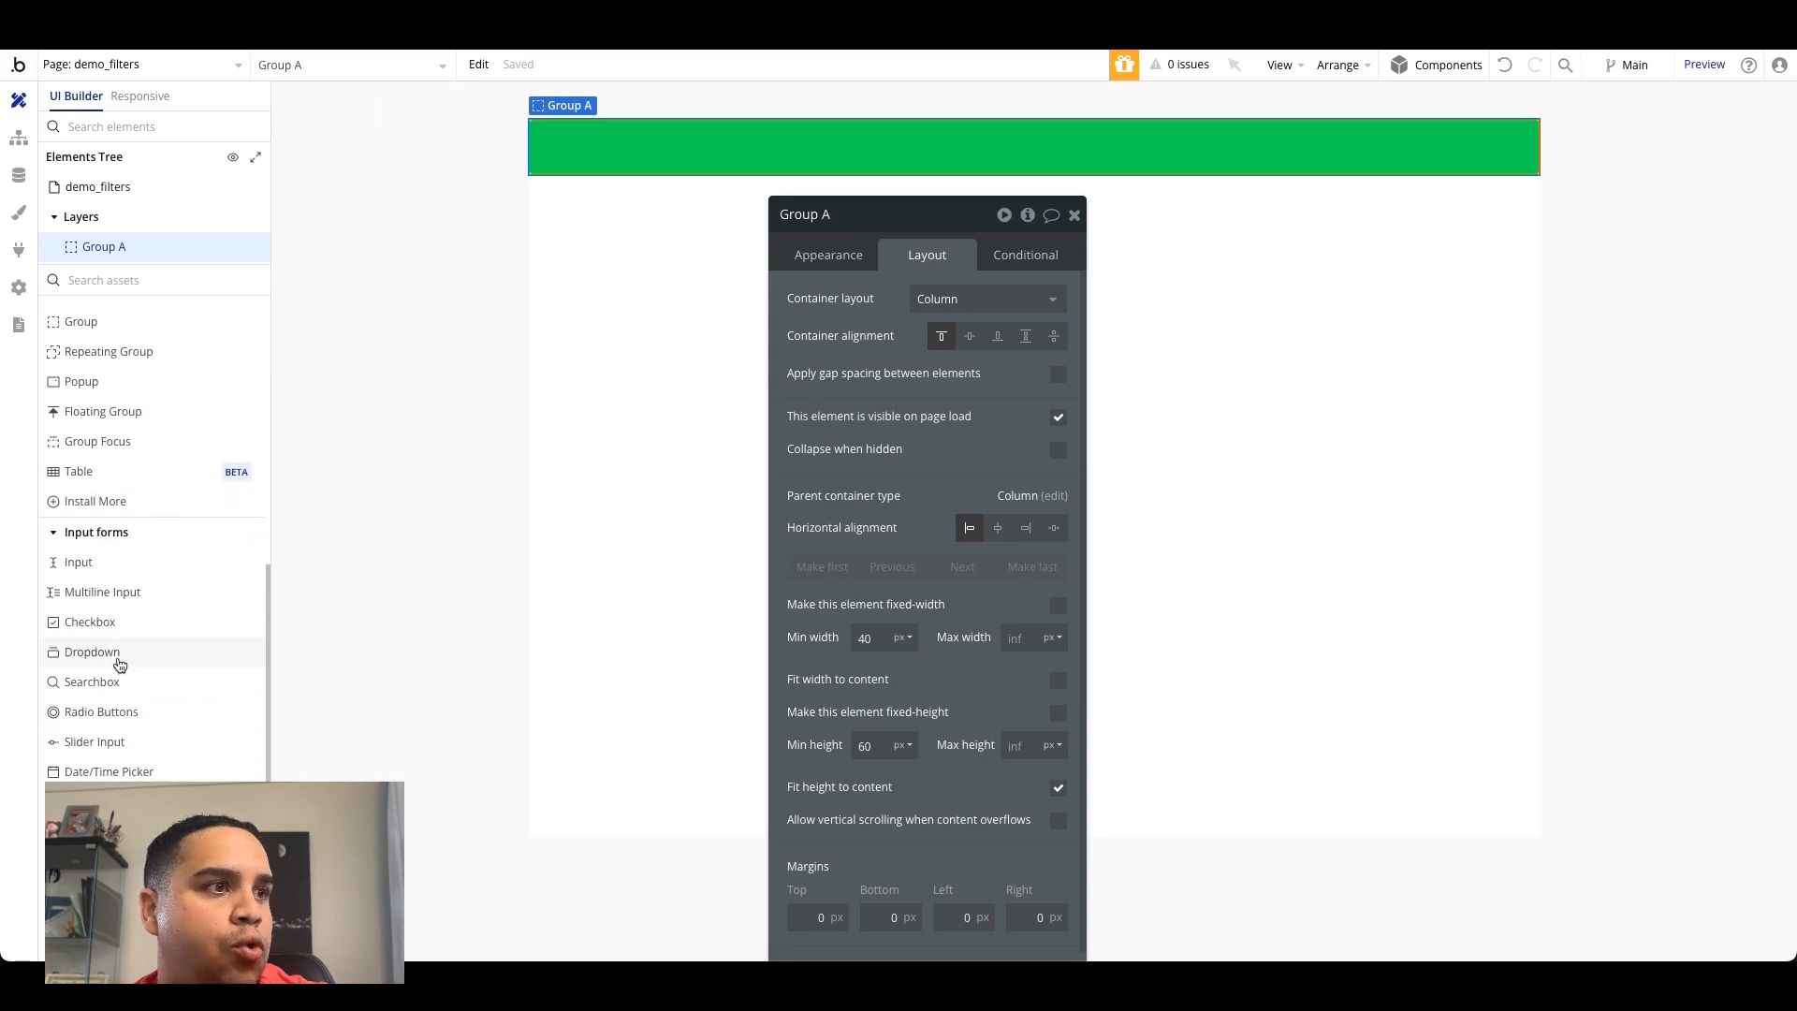
{"action": "left_click", "coordinate": [119, 653]}
{"action": "left_click_drag", "start_coordinate": [555, 131], "coordinate": [914, 160]}
Step: Change the green group's container layout to Row
{"action": "left_click", "coordinate": [1019, 154]}
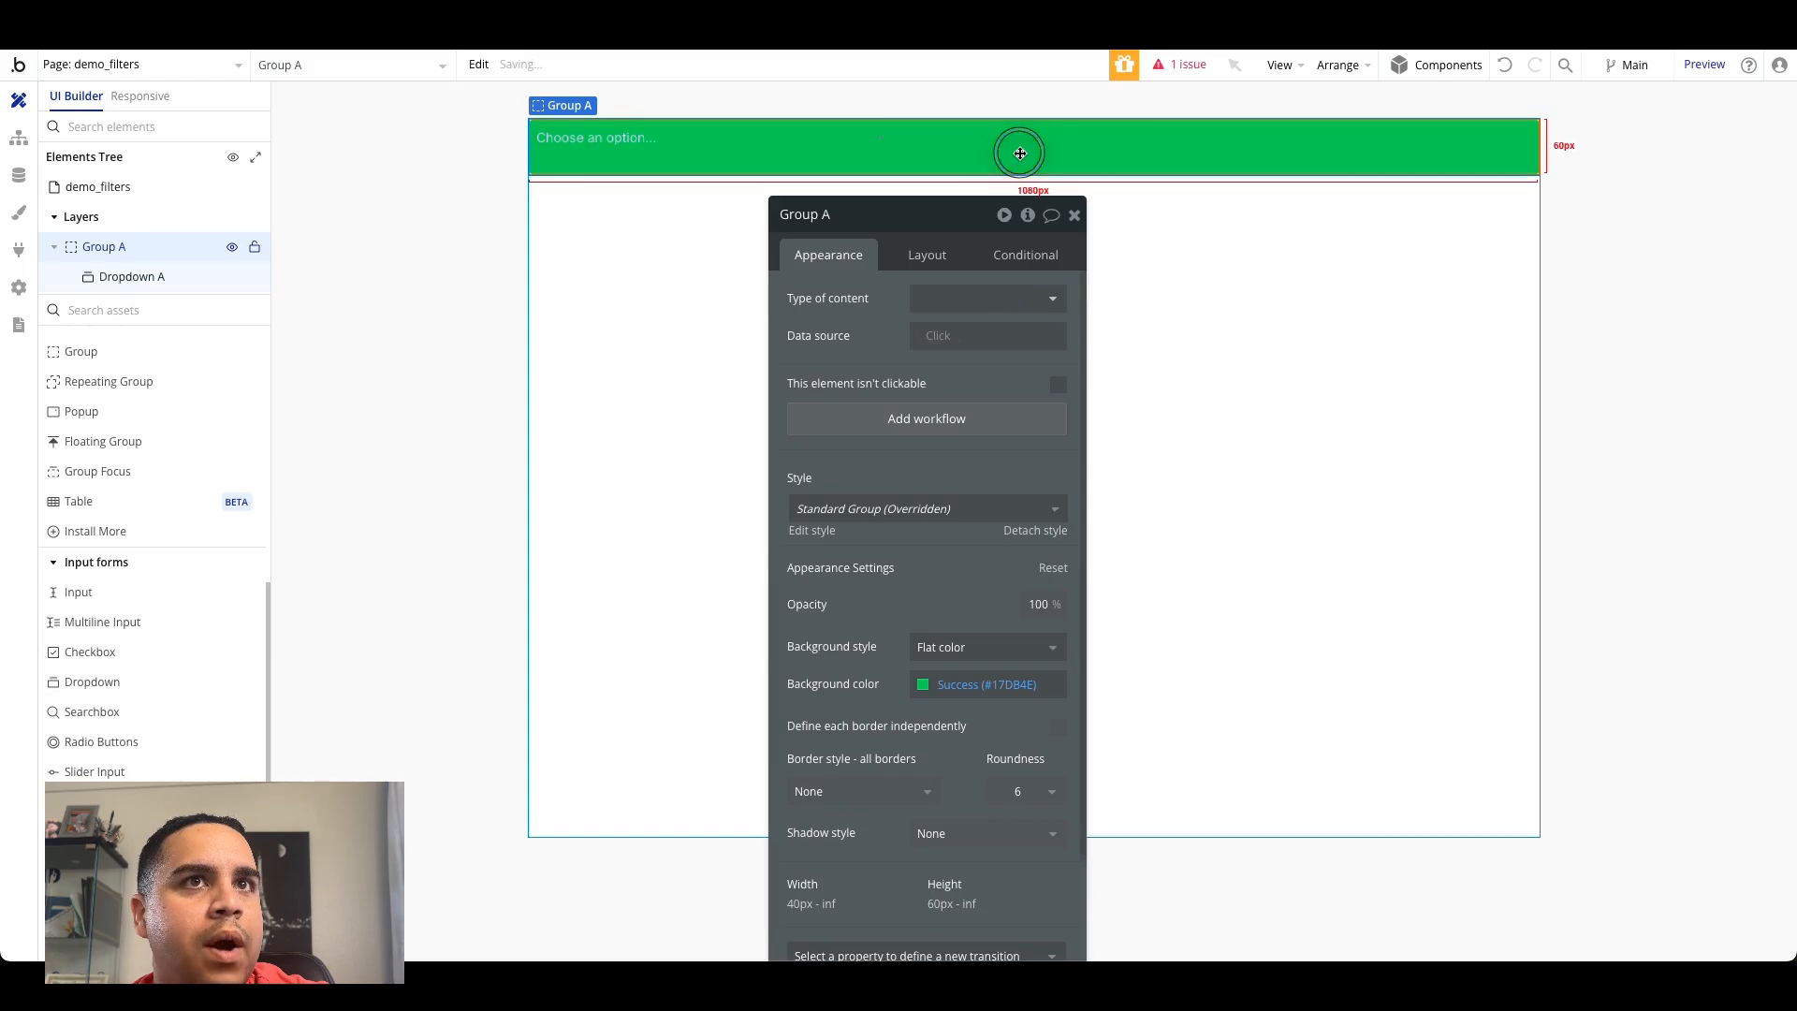
{"action": "left_click", "coordinate": [945, 254]}
{"action": "left_click", "coordinate": [973, 298]}
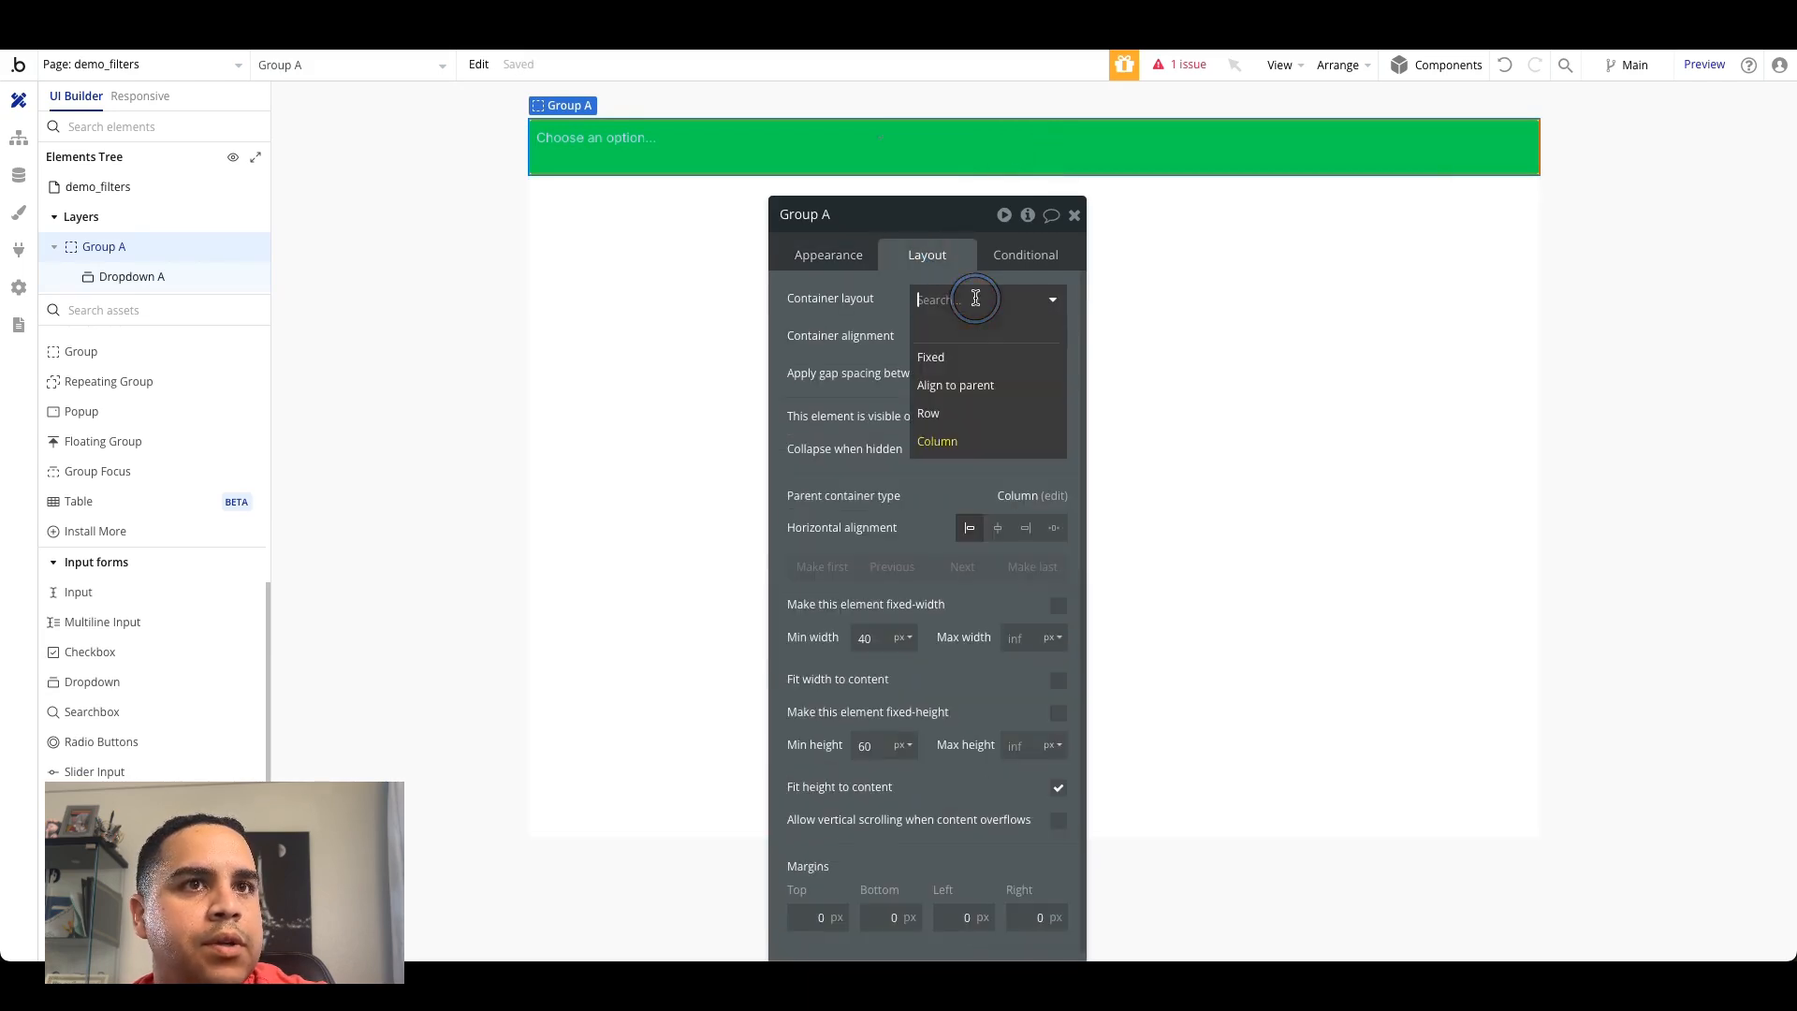
{"action": "left_click", "coordinate": [940, 413]}
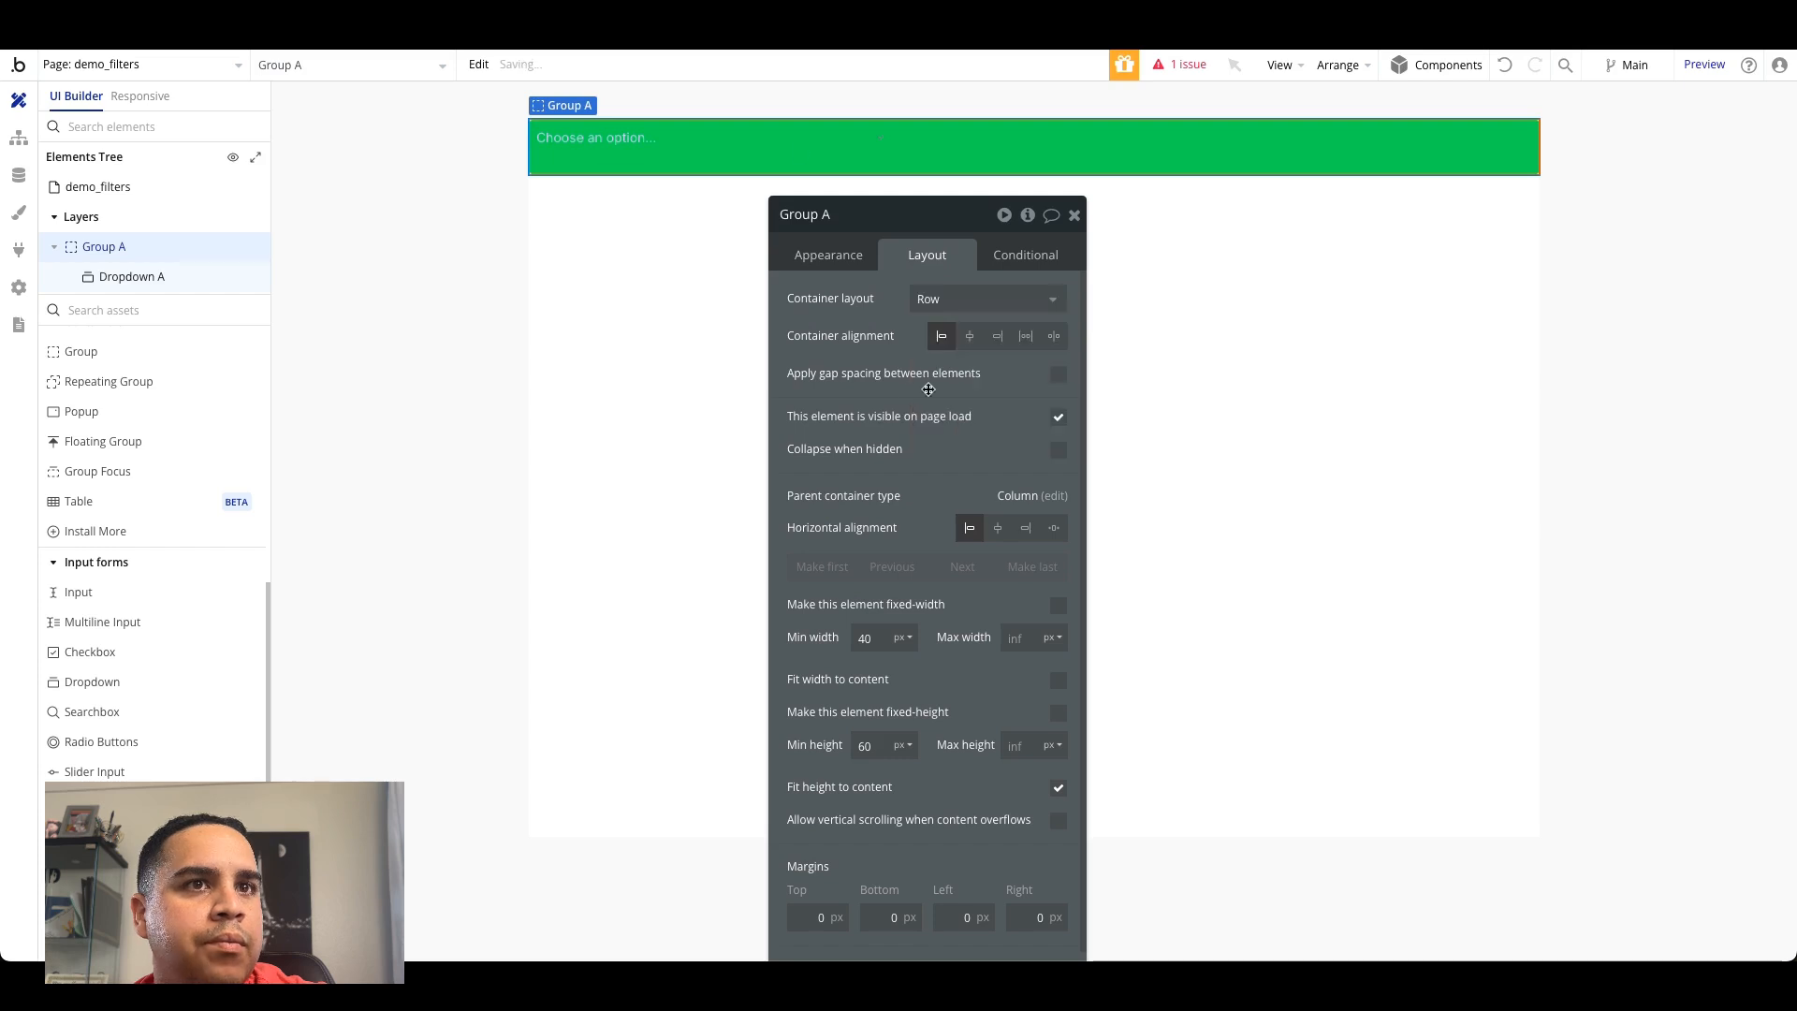
Step: Set the dropdown's placeholder text to "Amount of Bedrooms"
{"action": "left_click", "coordinate": [720, 138]}
{"action": "left_click", "coordinate": [825, 255]}
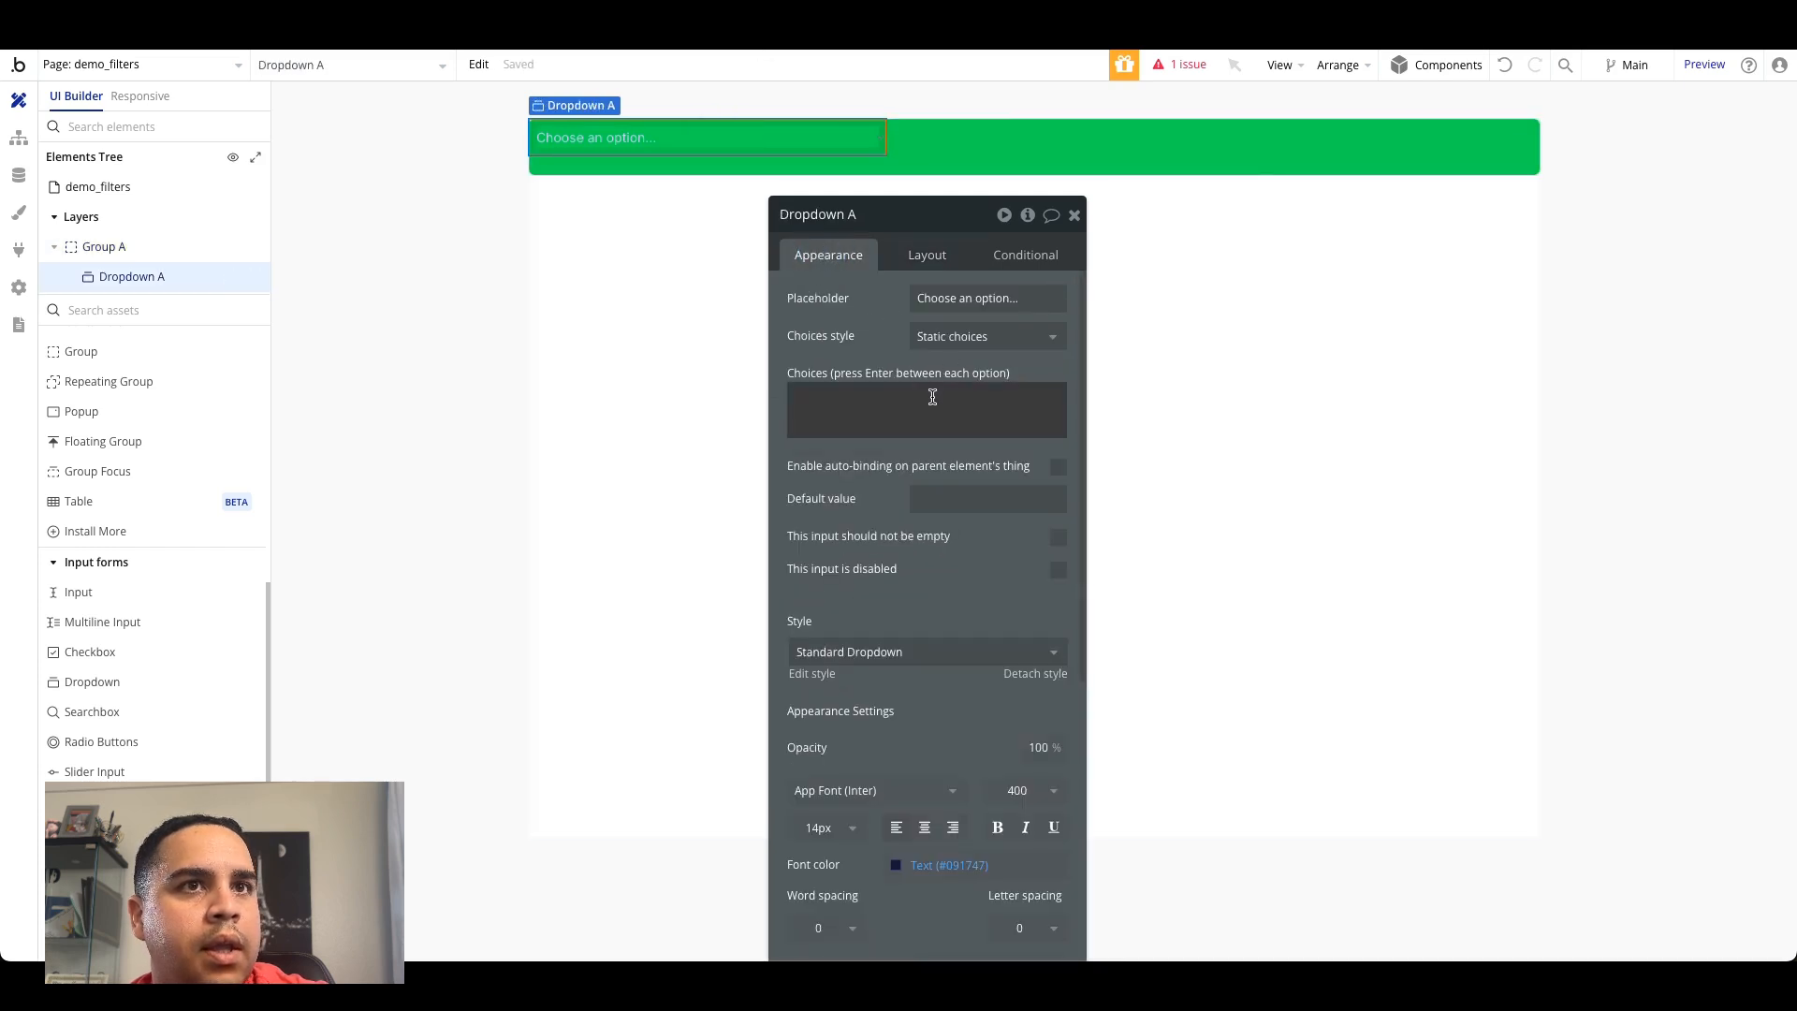
{"action": "left_click", "coordinate": [982, 299]}
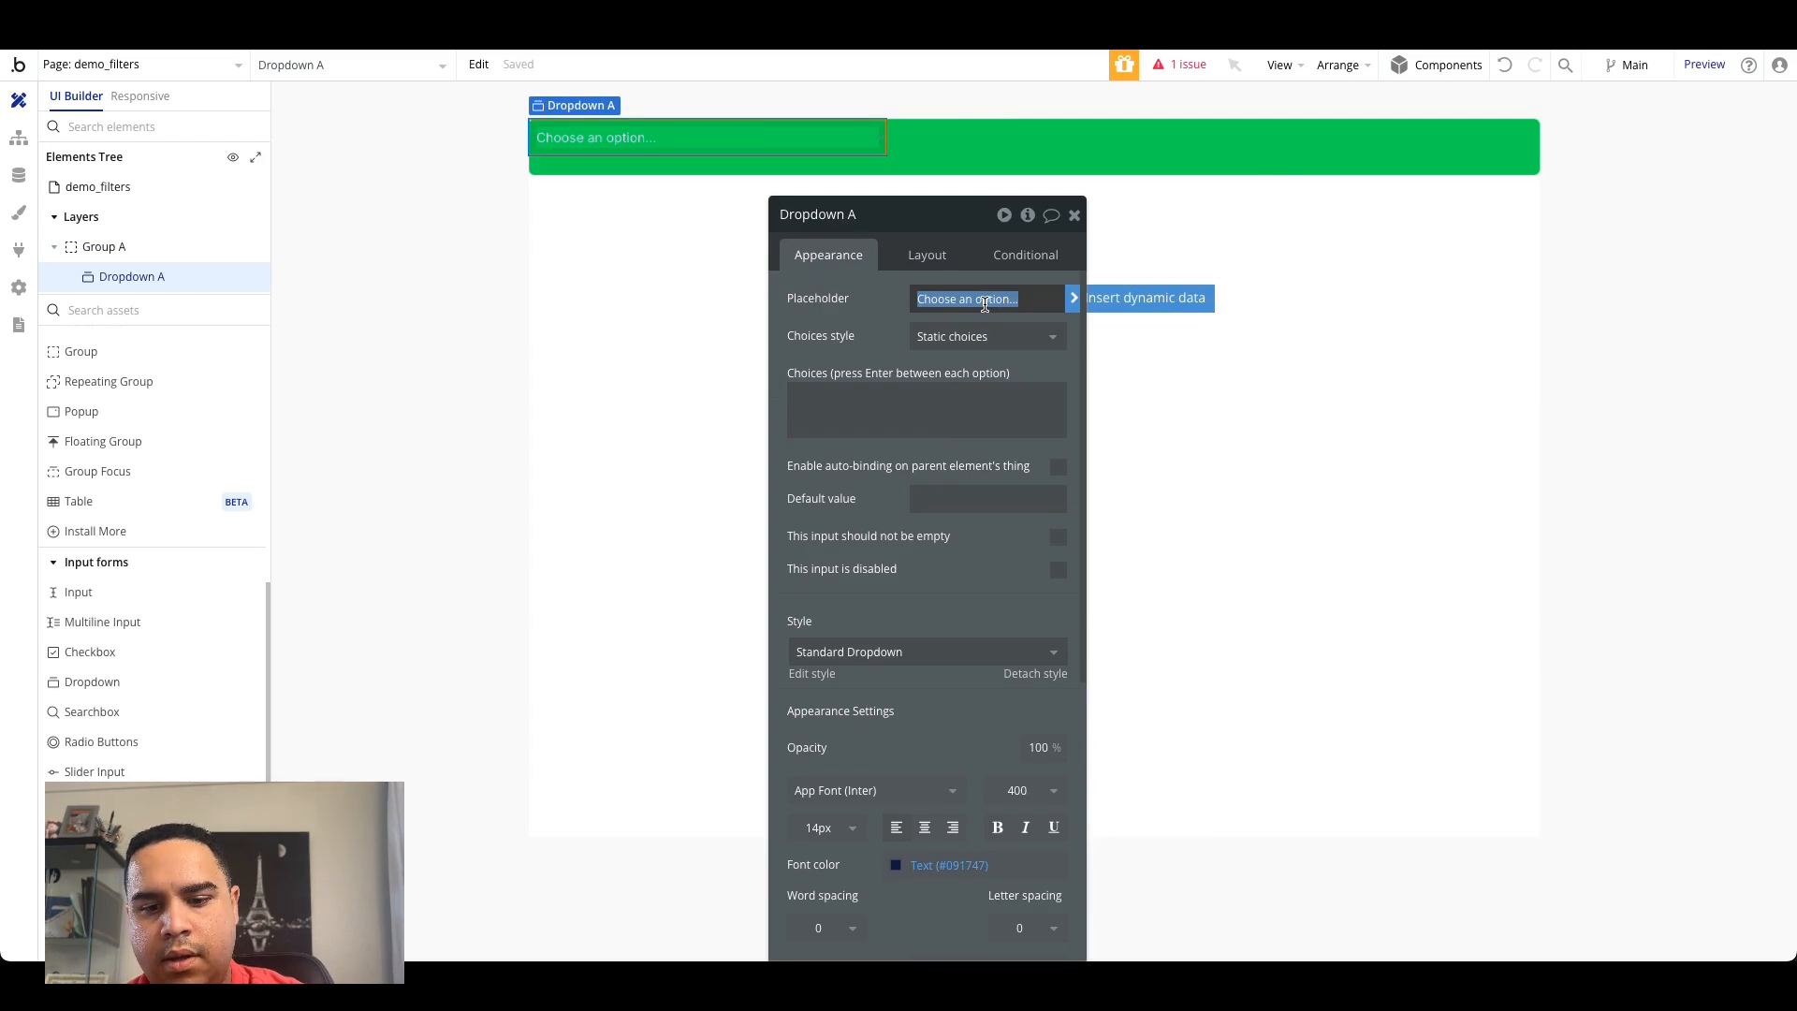
{"action": "type", "text": "Amount of Bedrooms"}
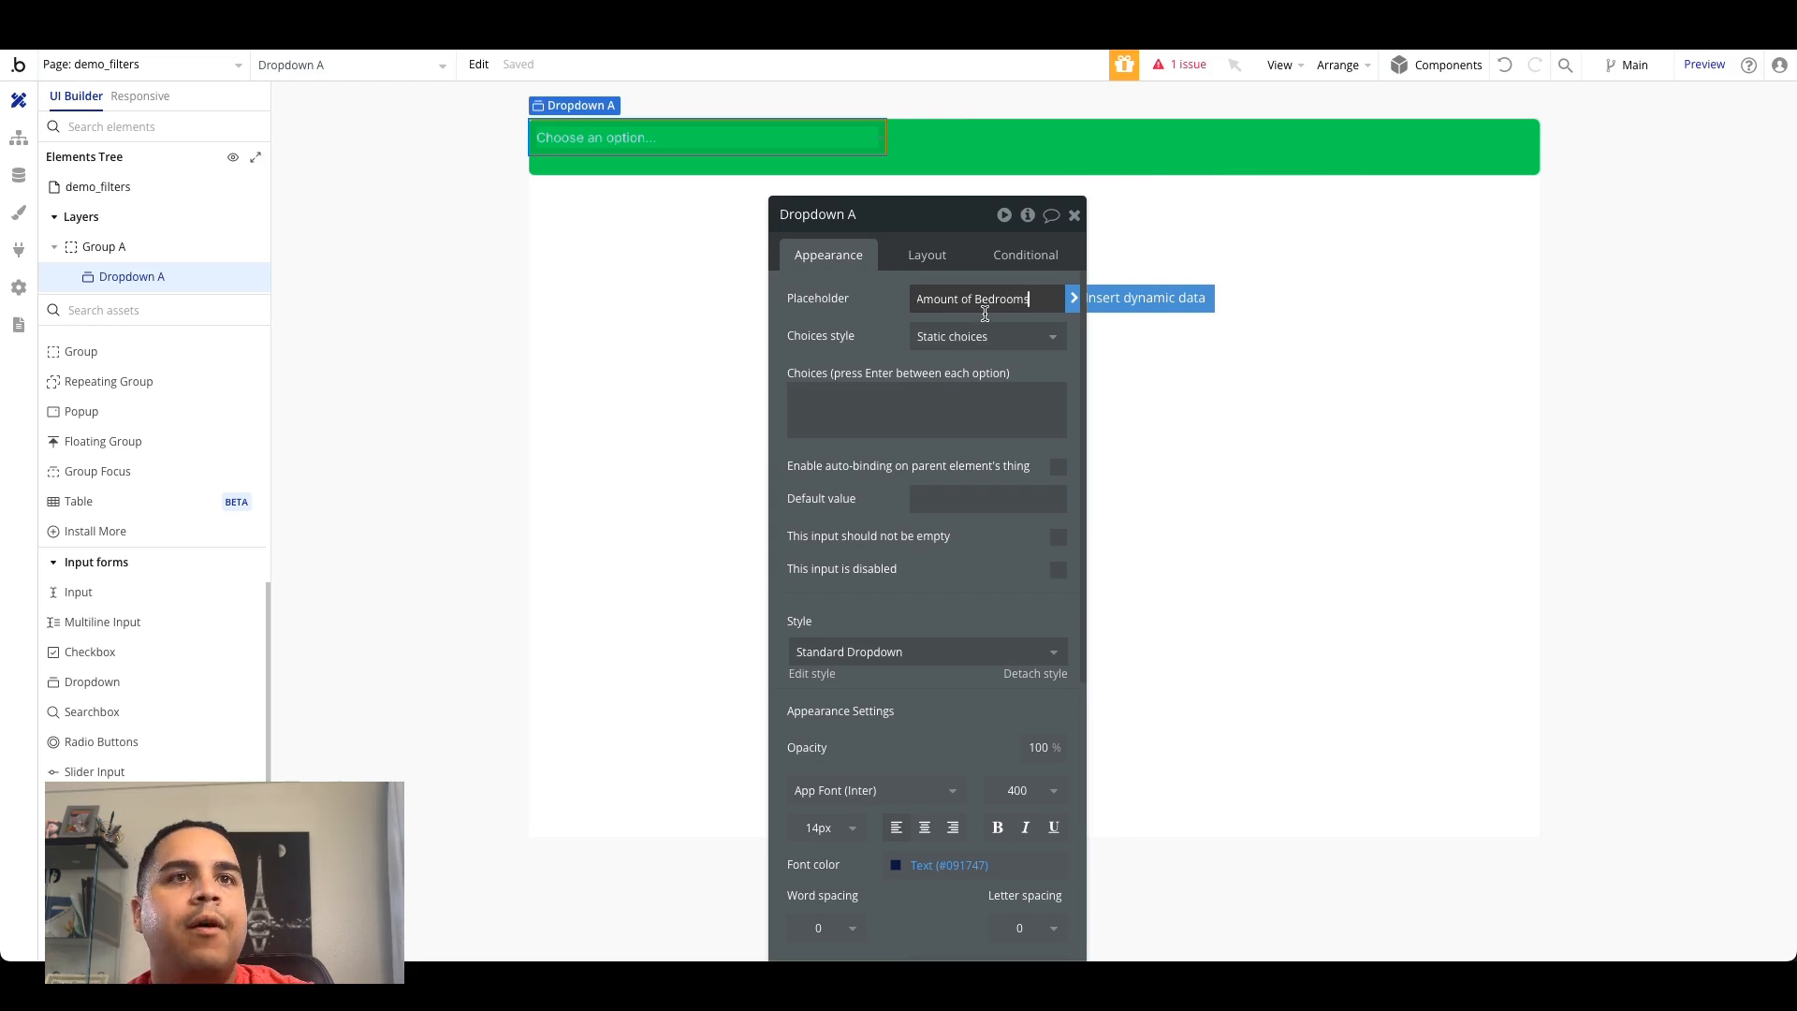
Step: Enter the static choices 1, 2, 3, 4, 5, 6 and 7 for the bedrooms dropdown, each on its own line
{"action": "left_click", "coordinate": [962, 406]}
{"action": "type", "text": "1"}
{"action": "key", "text": "Return"}
{"action": "type", "text": "2"}
{"action": "key", "text": "Return"}
{"action": "type", "text": "3"}
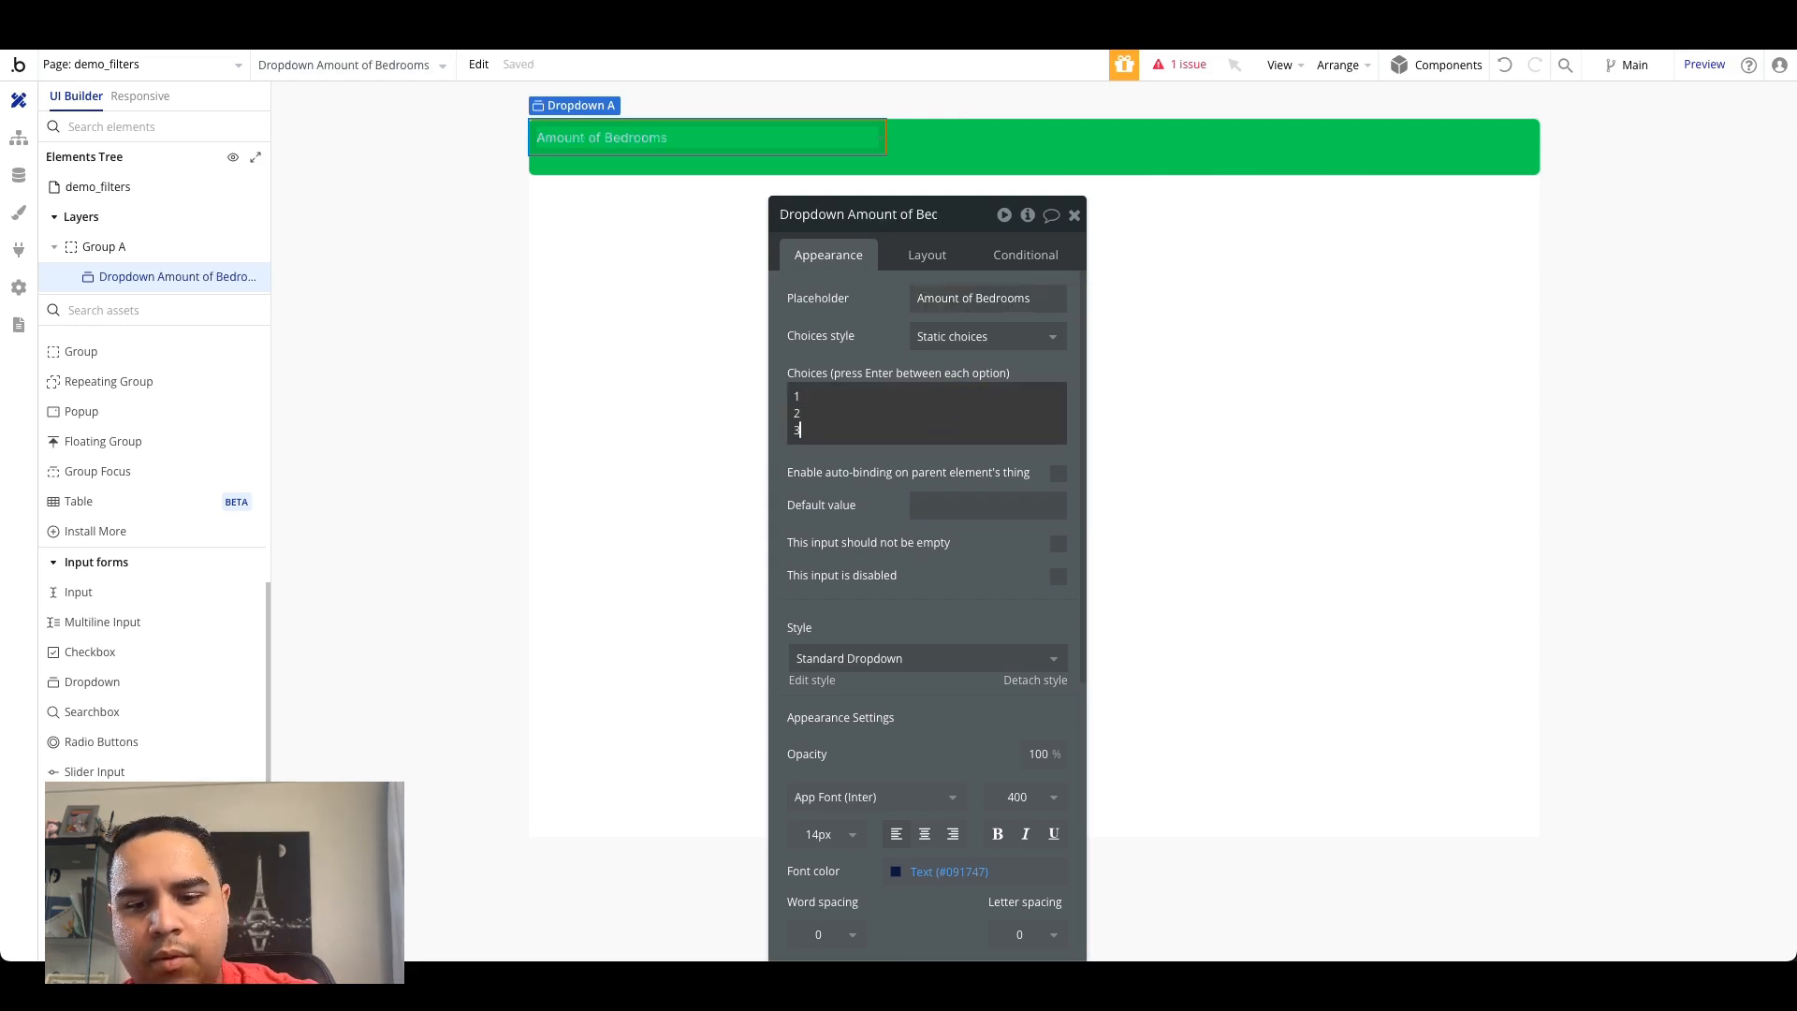
{"action": "key", "text": "Return"}
{"action": "type", "text": "4"}
{"action": "key", "text": "Return"}
{"action": "type", "text": "5"}
{"action": "key", "text": "Return"}
{"action": "type", "text": "6"}
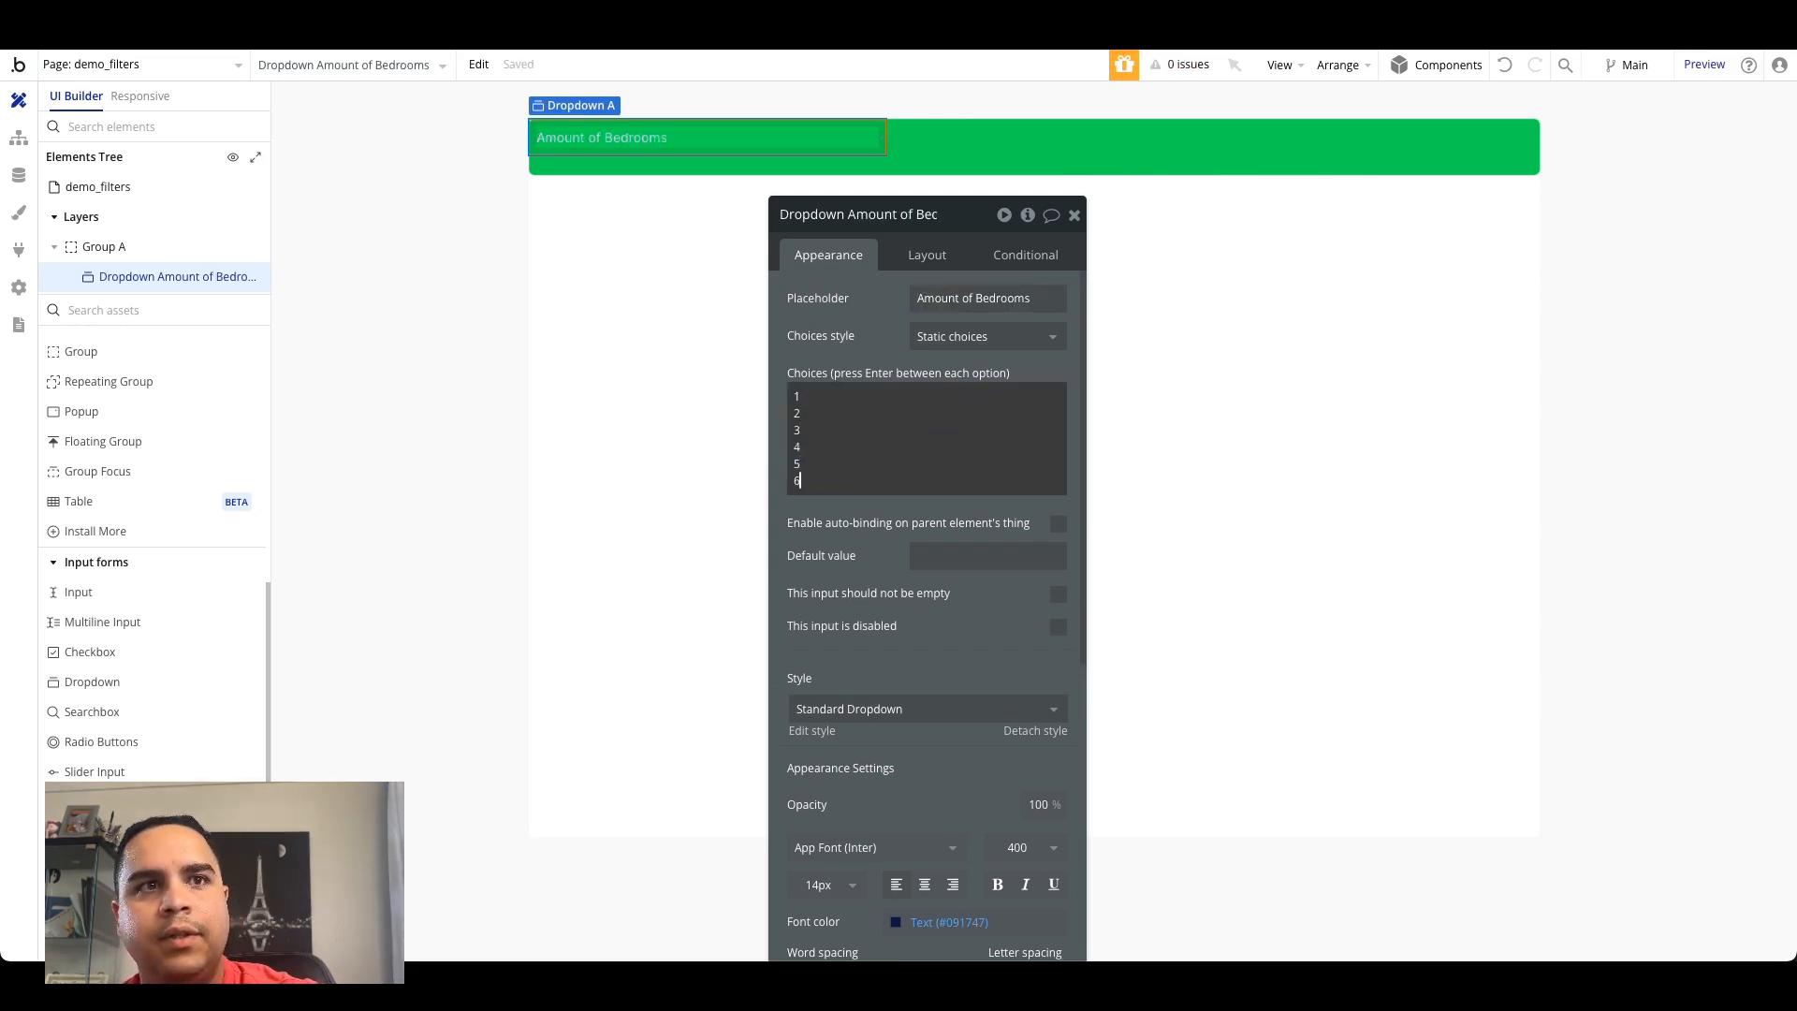
{"action": "key", "text": "Return"}
{"action": "type", "text": "7"}
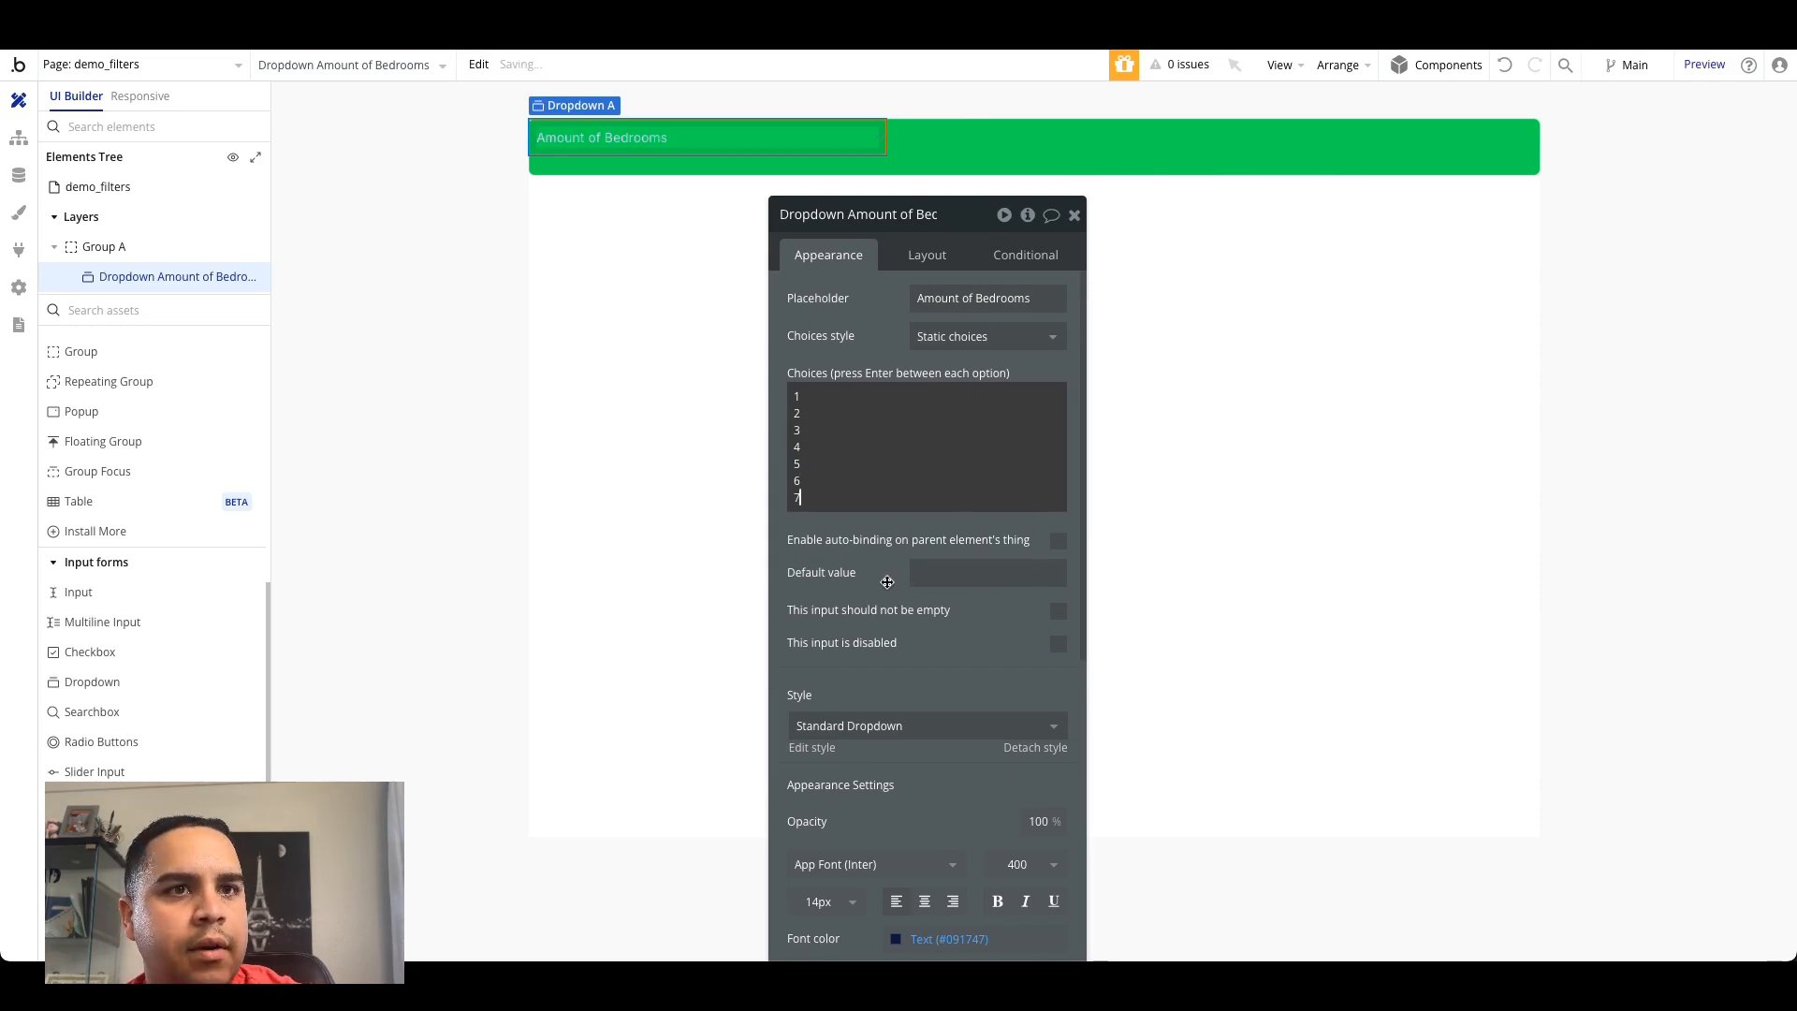
{"action": "left_click", "coordinate": [887, 582]}
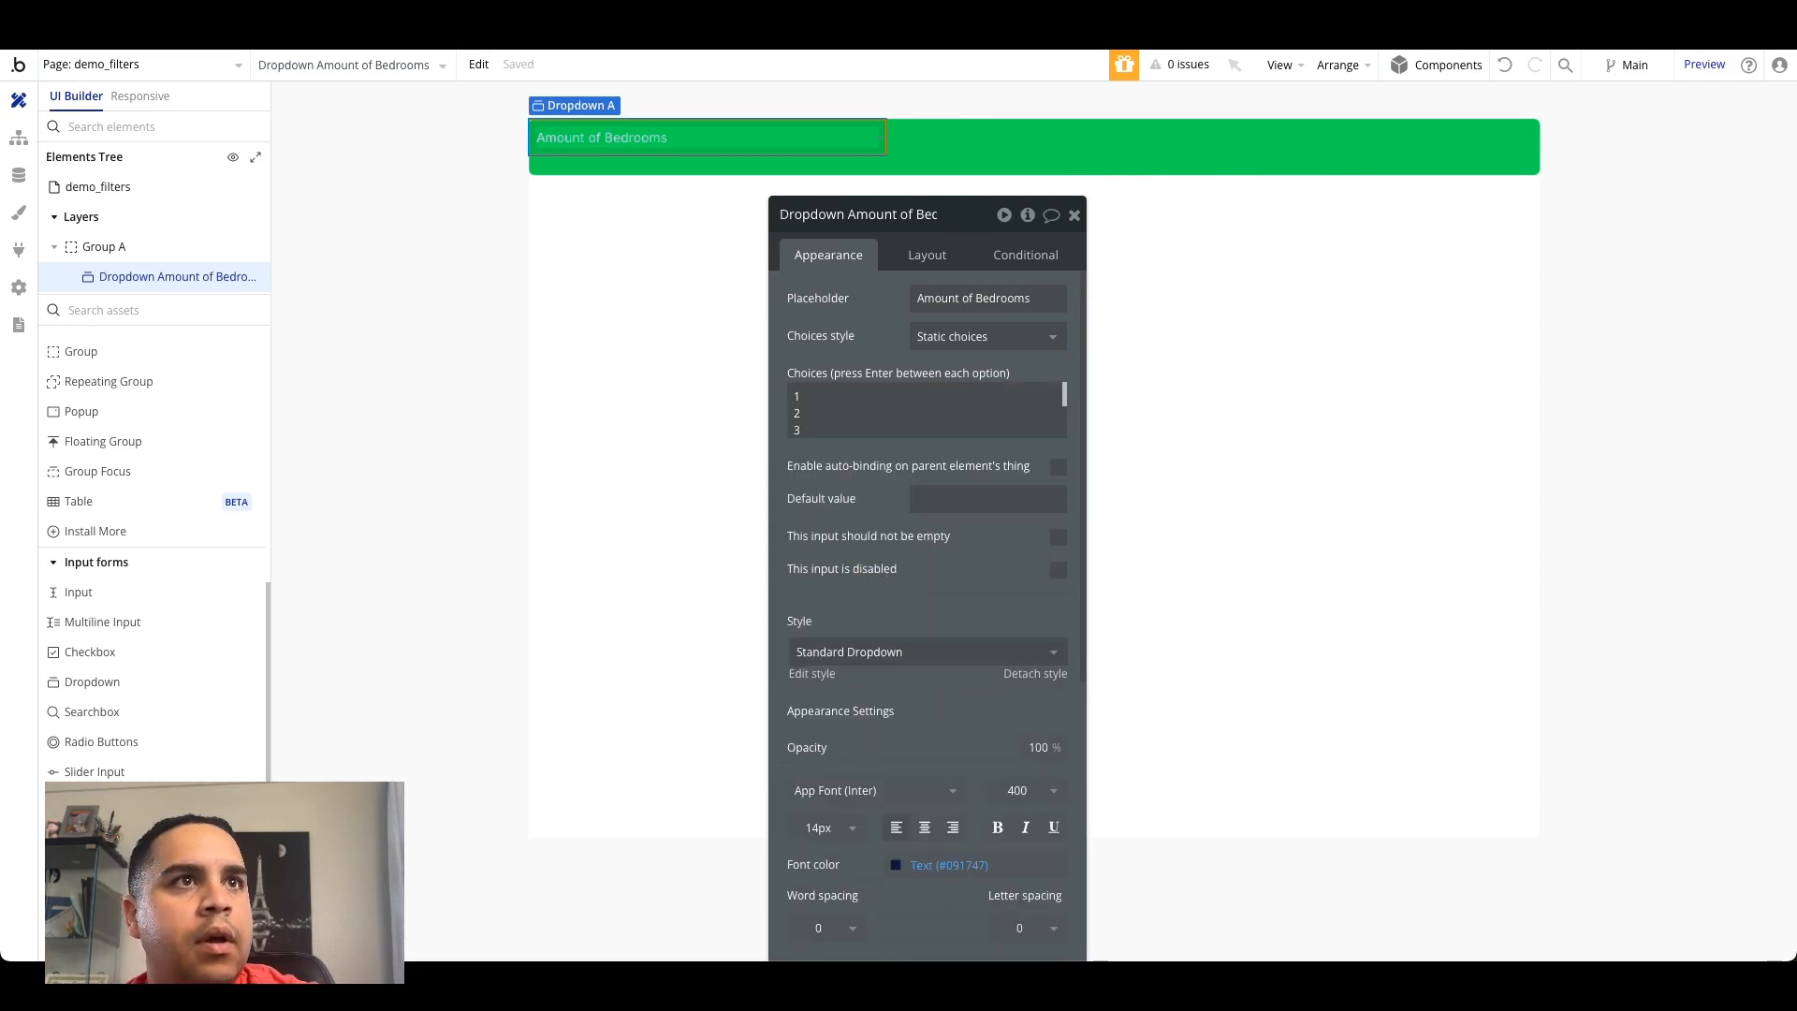
Step: Center the bedrooms dropdown vertically within the group and paste a copy of it into the same group
{"action": "left_click", "coordinate": [926, 255]}
{"action": "left_click", "coordinate": [1026, 401]}
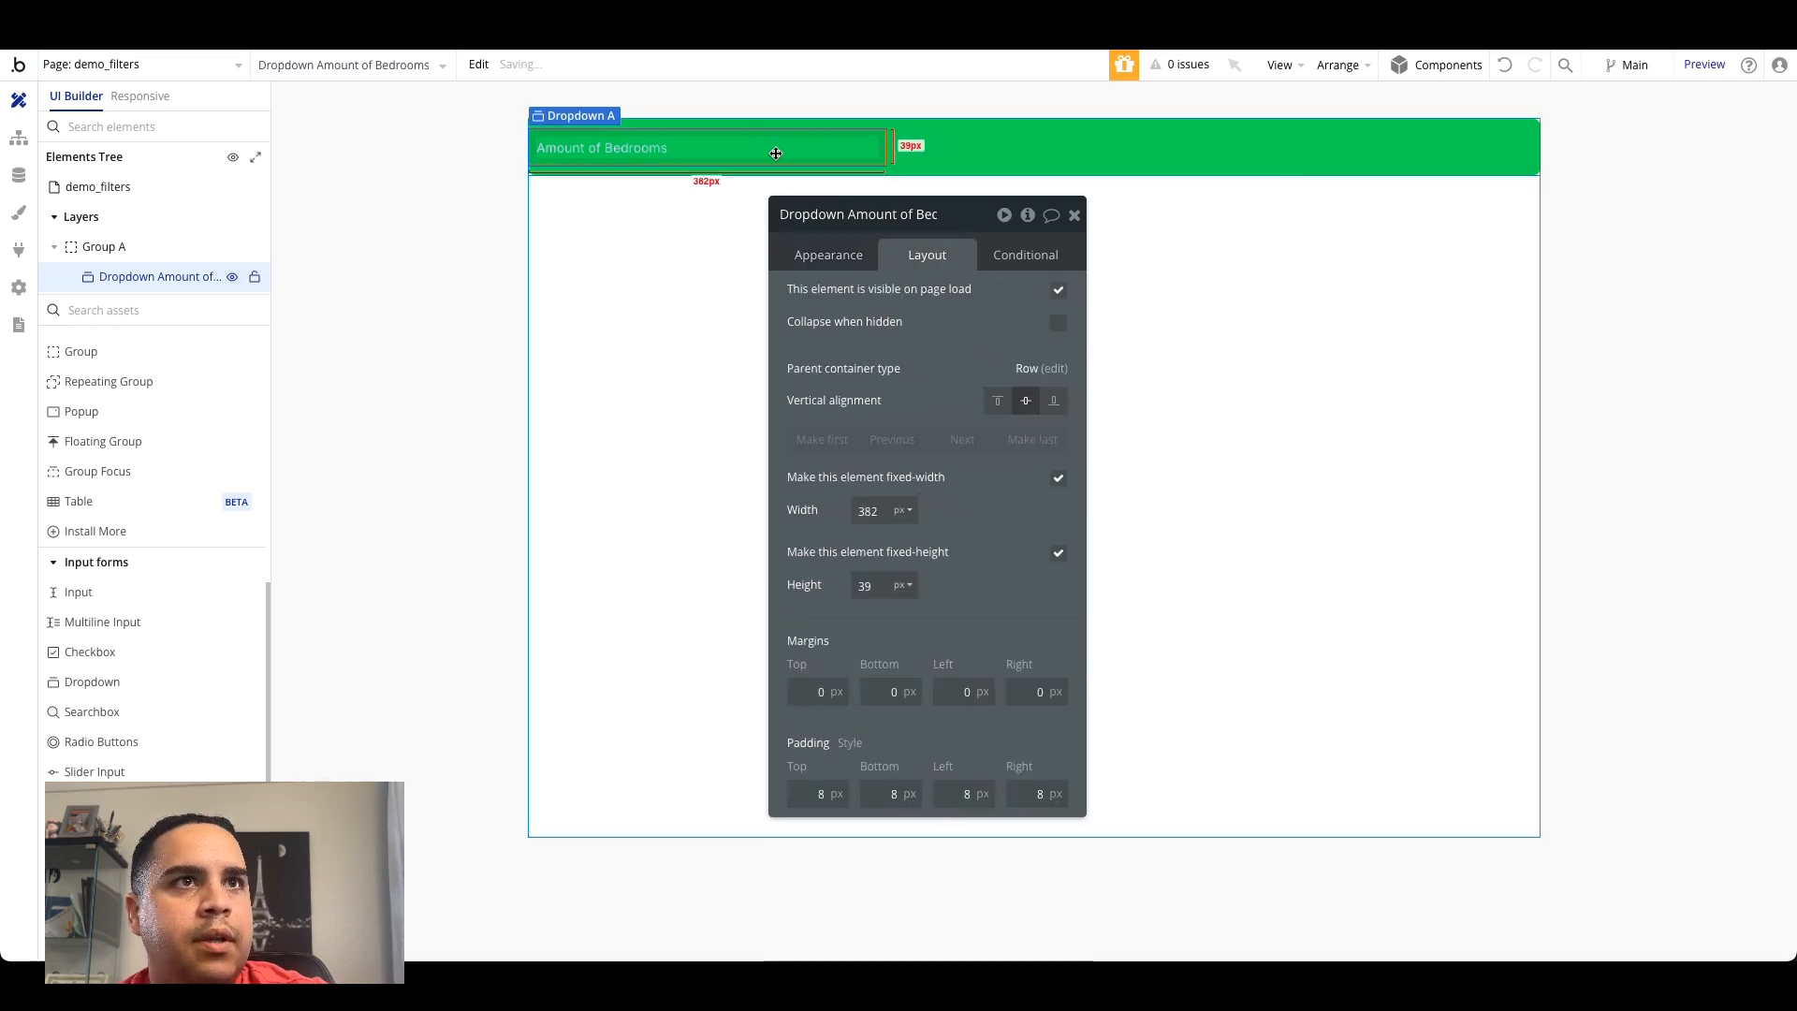
{"action": "left_click", "coordinate": [1380, 152]}
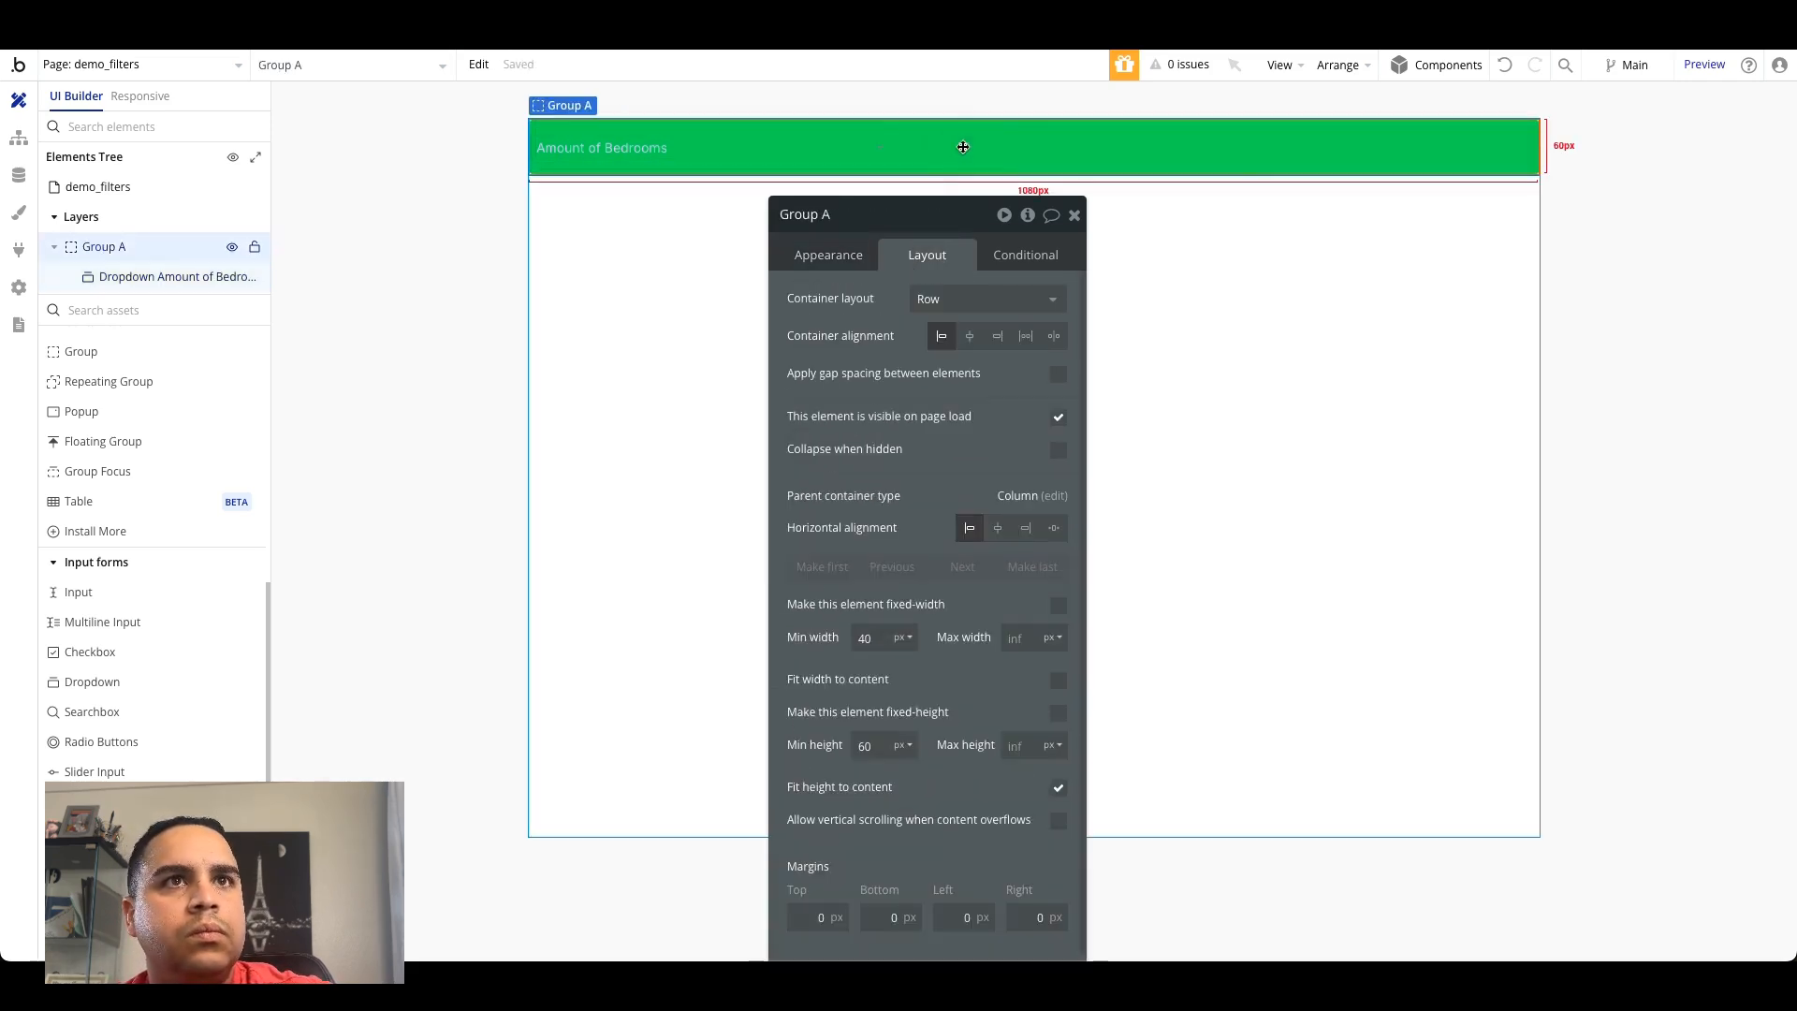
{"action": "key", "text": "ctrl+v"}
Step: Set the group's container alignment so the two dropdowns are spread to its opposite ends
{"action": "left_click", "coordinate": [1380, 151]}
{"action": "left_click", "coordinate": [1025, 255]}
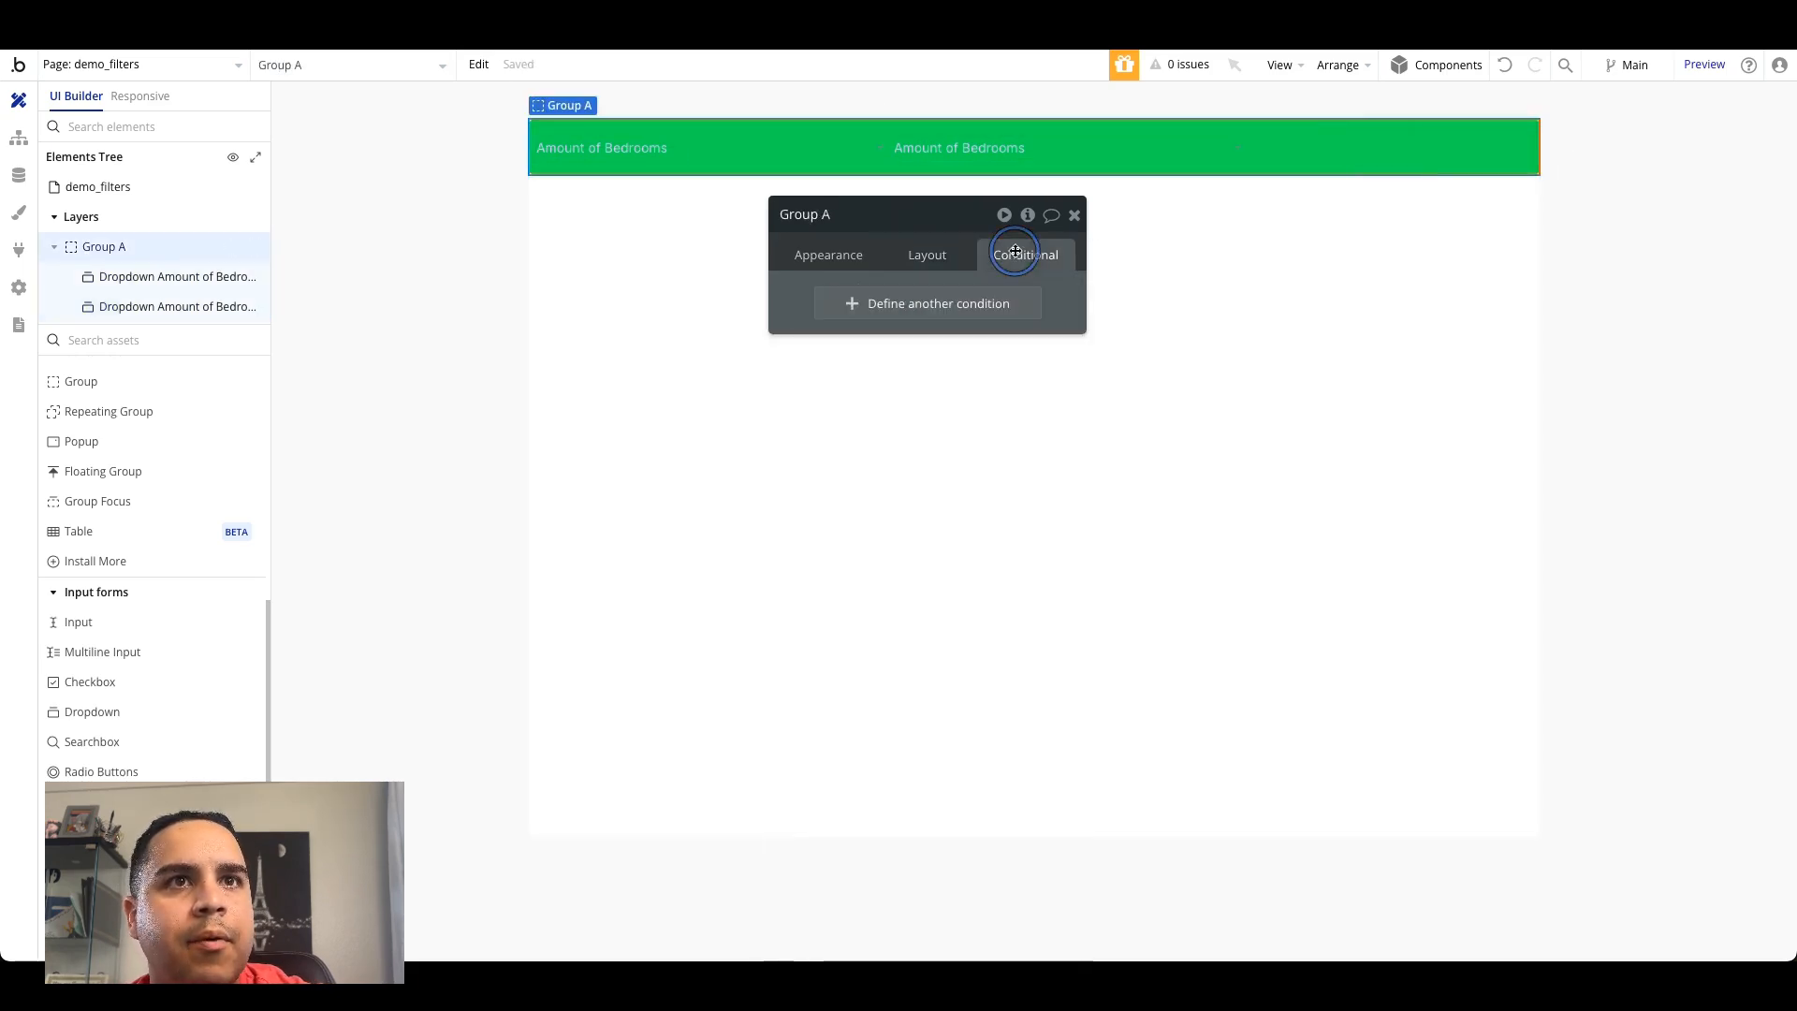
{"action": "left_click", "coordinate": [926, 254]}
{"action": "left_click", "coordinate": [1054, 336]}
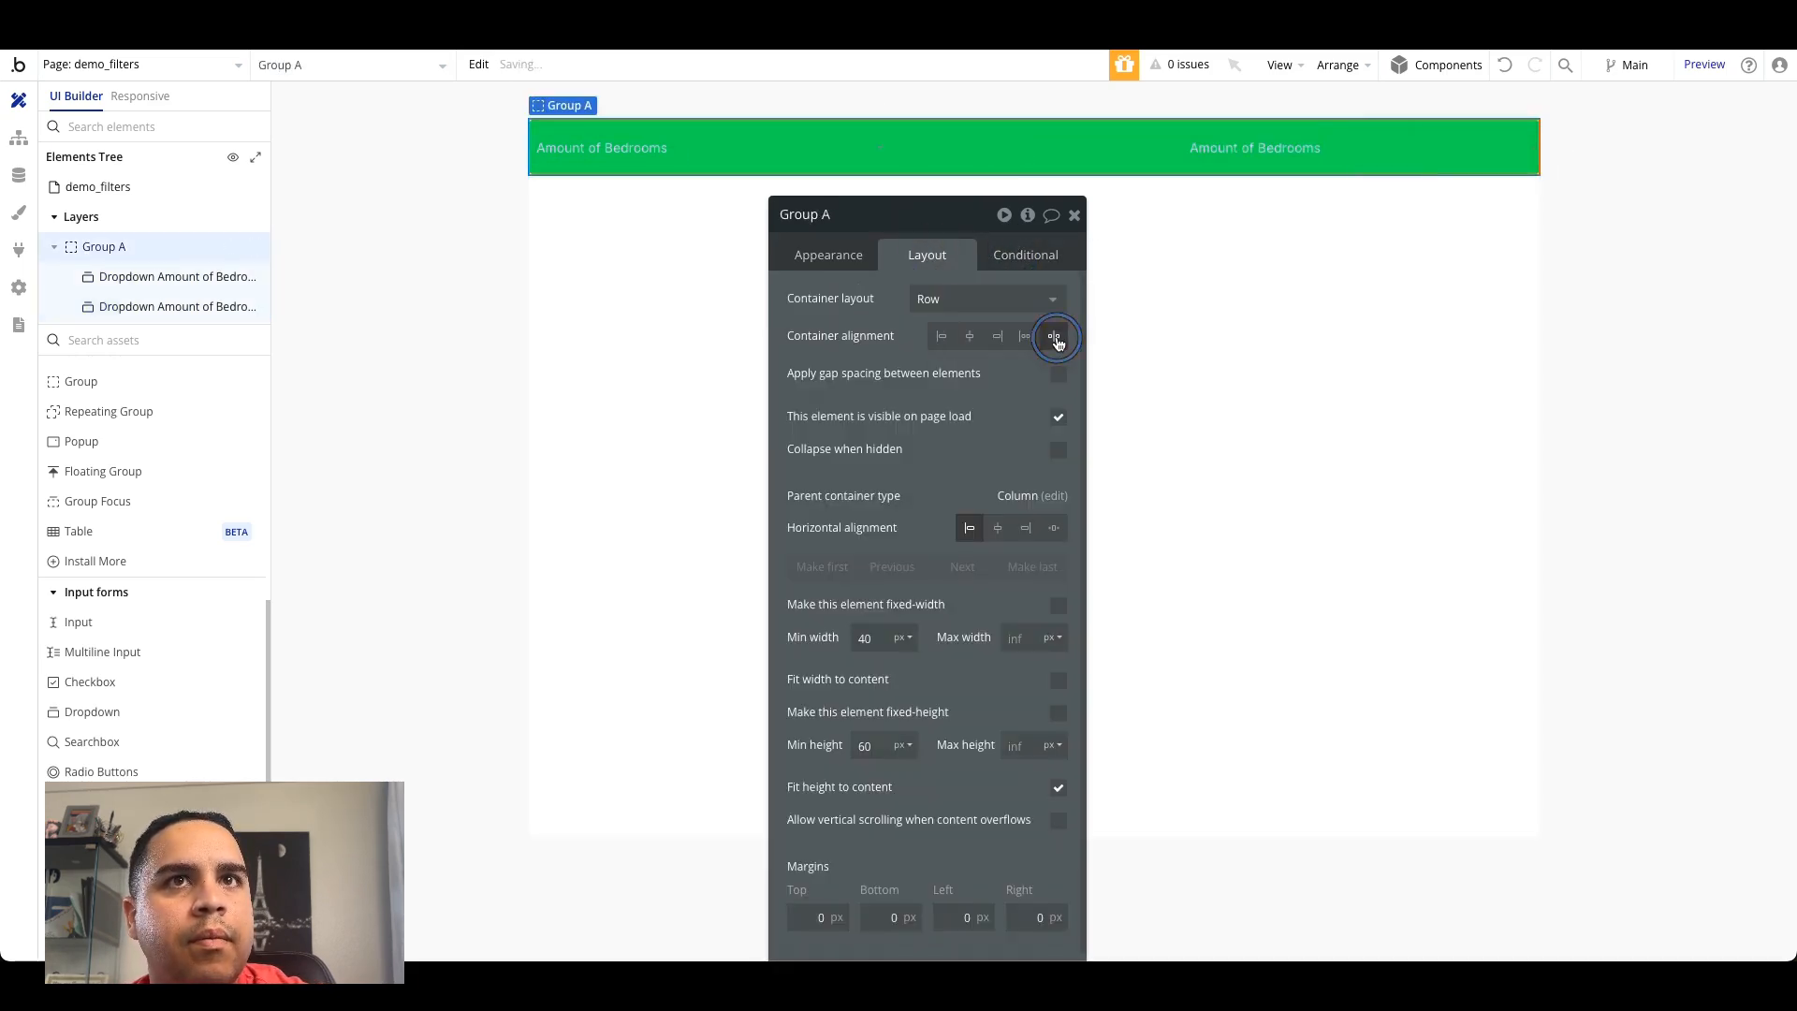
Step: Change the copied dropdown's placeholder to "Amount of Bathrooms", keeping the same numeric choices
{"action": "left_click", "coordinate": [1291, 148]}
{"action": "left_click", "coordinate": [820, 258]}
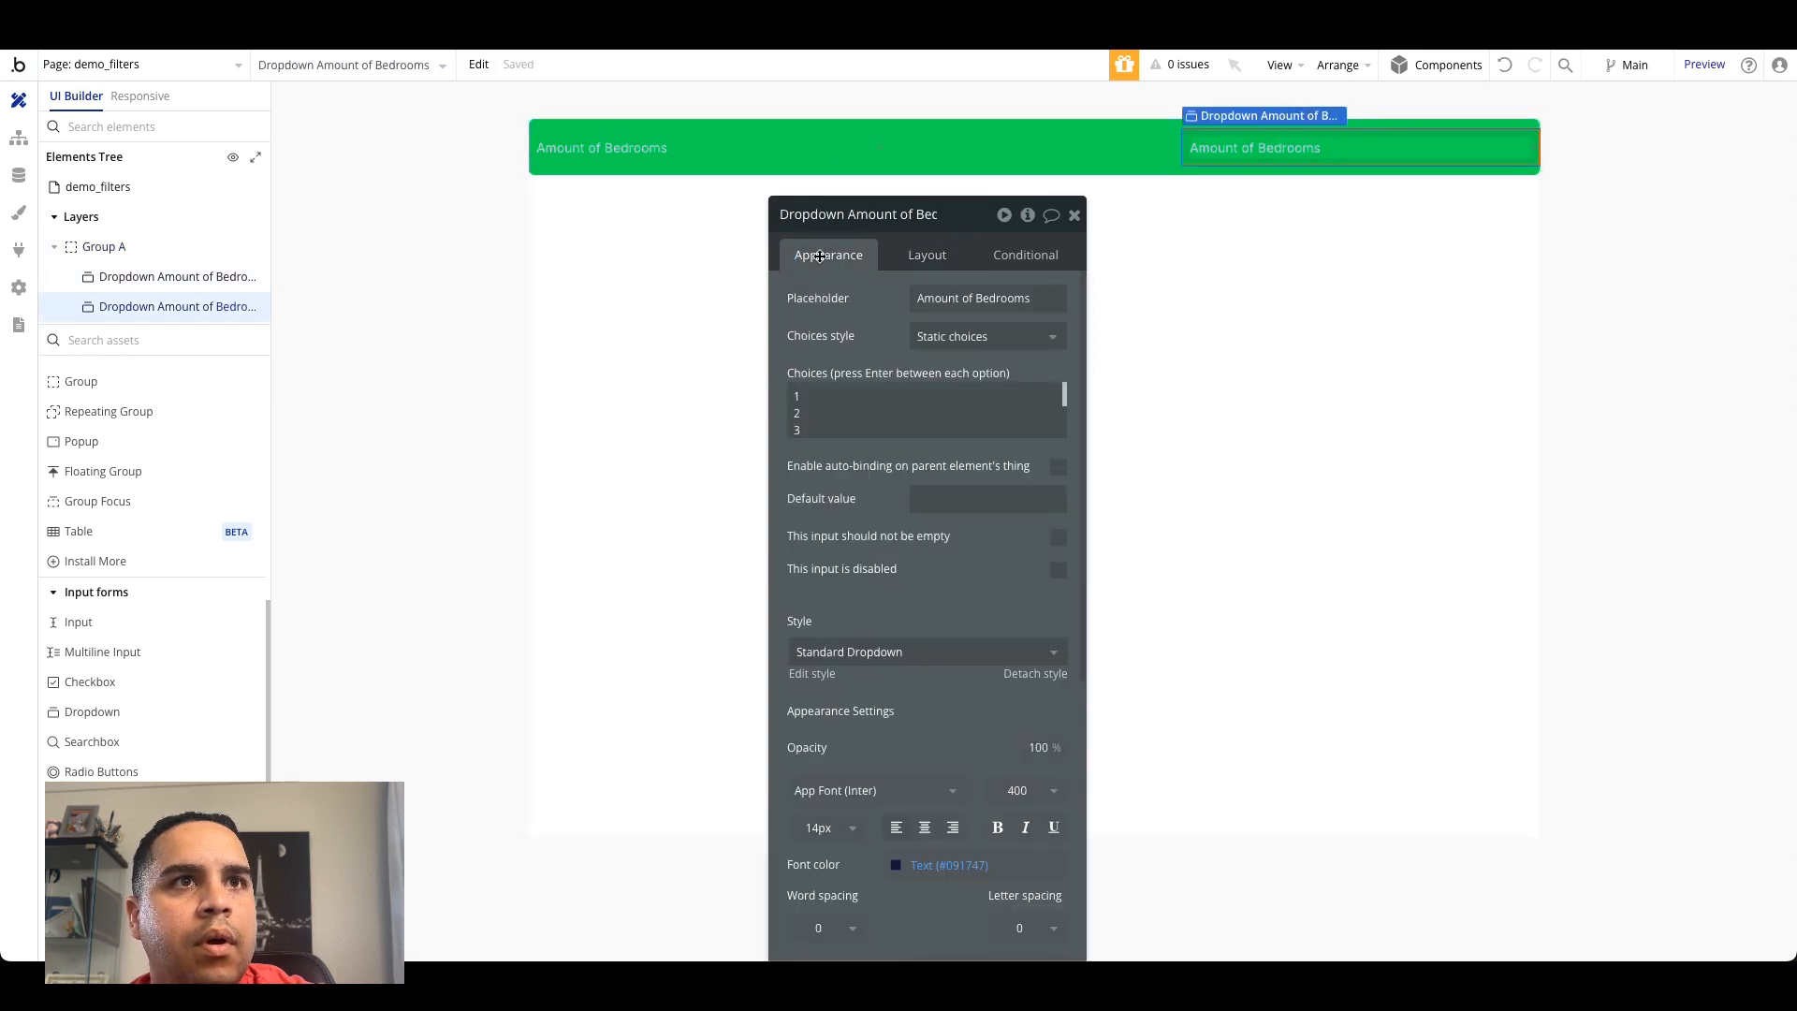
{"action": "double_click", "coordinate": [1001, 297]}
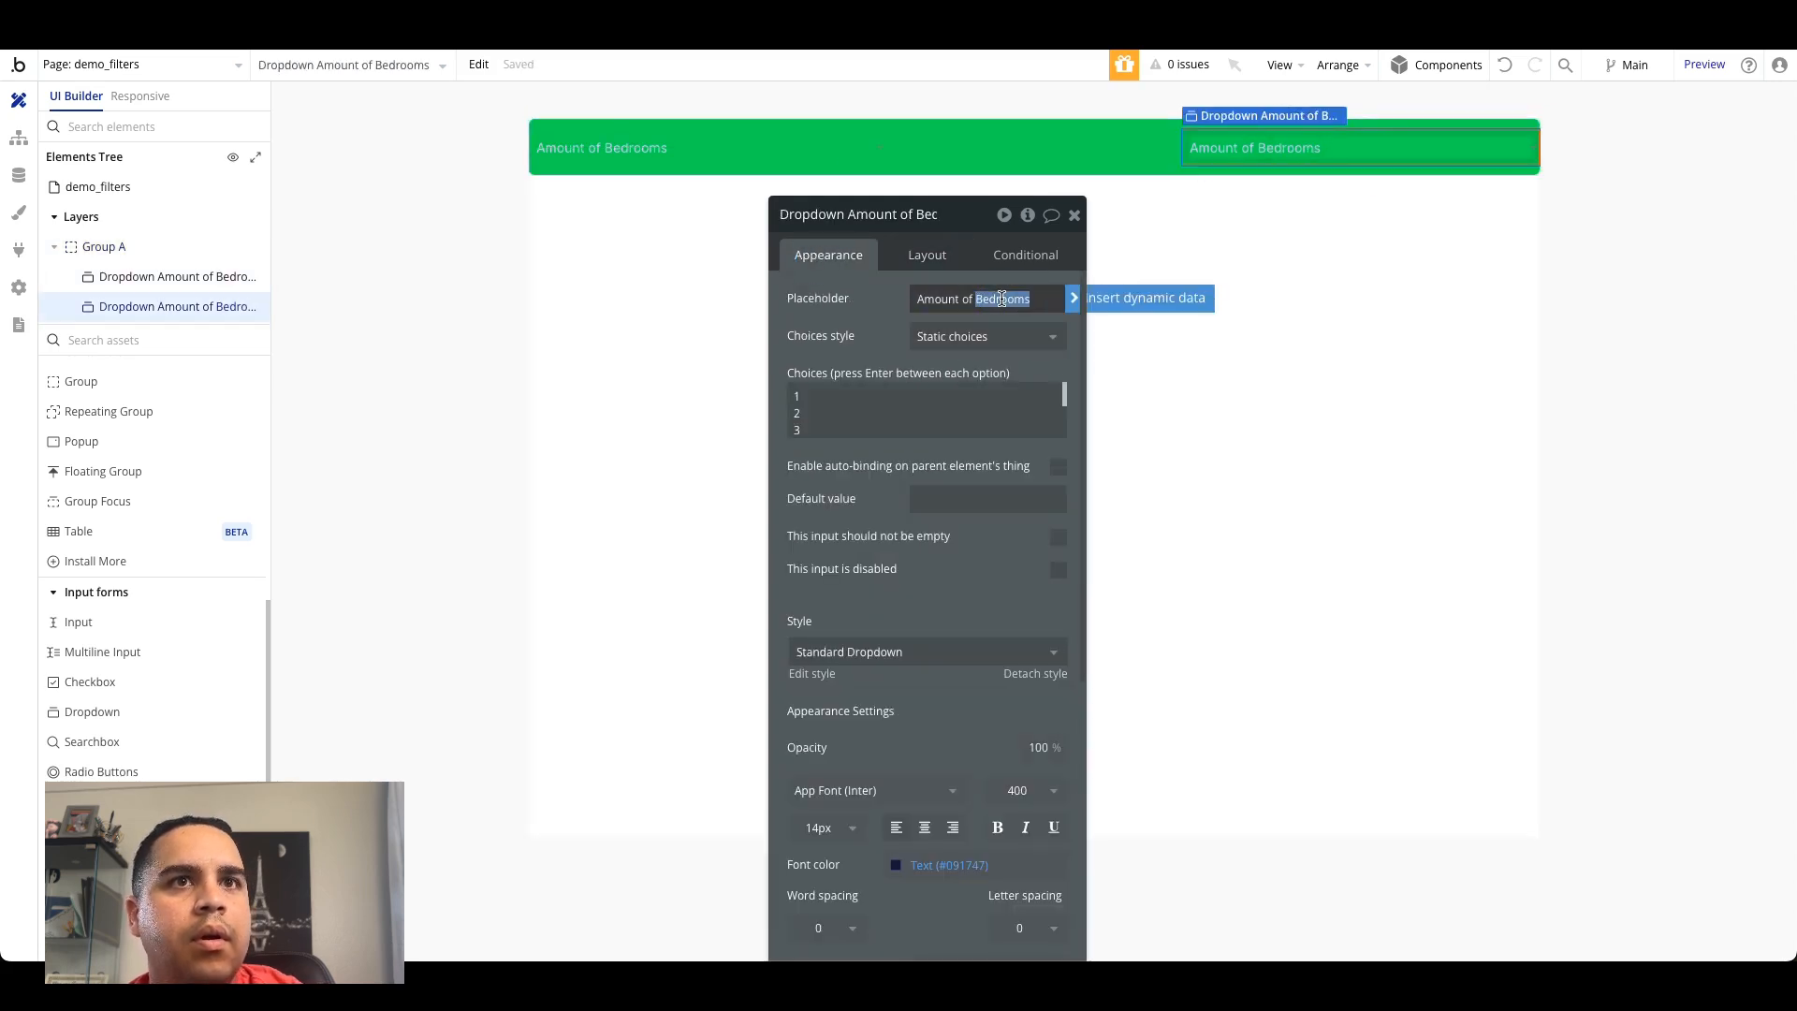
{"action": "type", "text": "B"}
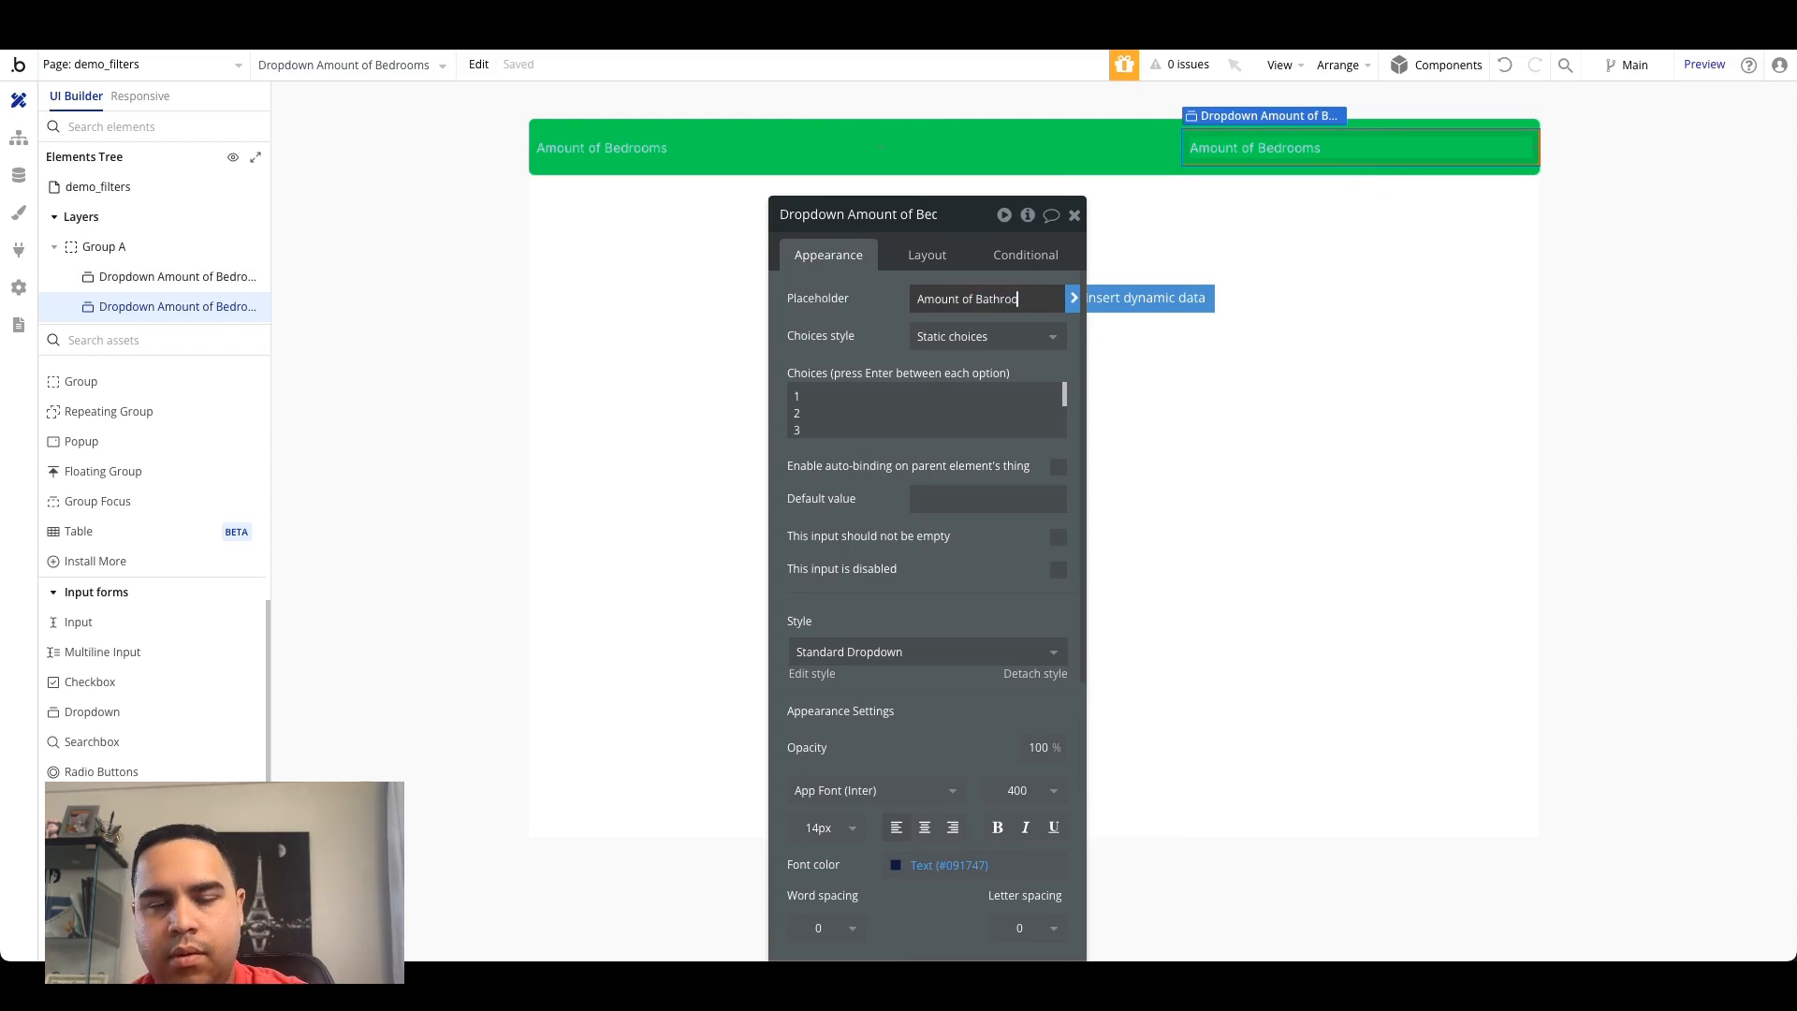
{"action": "left_click", "coordinate": [915, 400]}
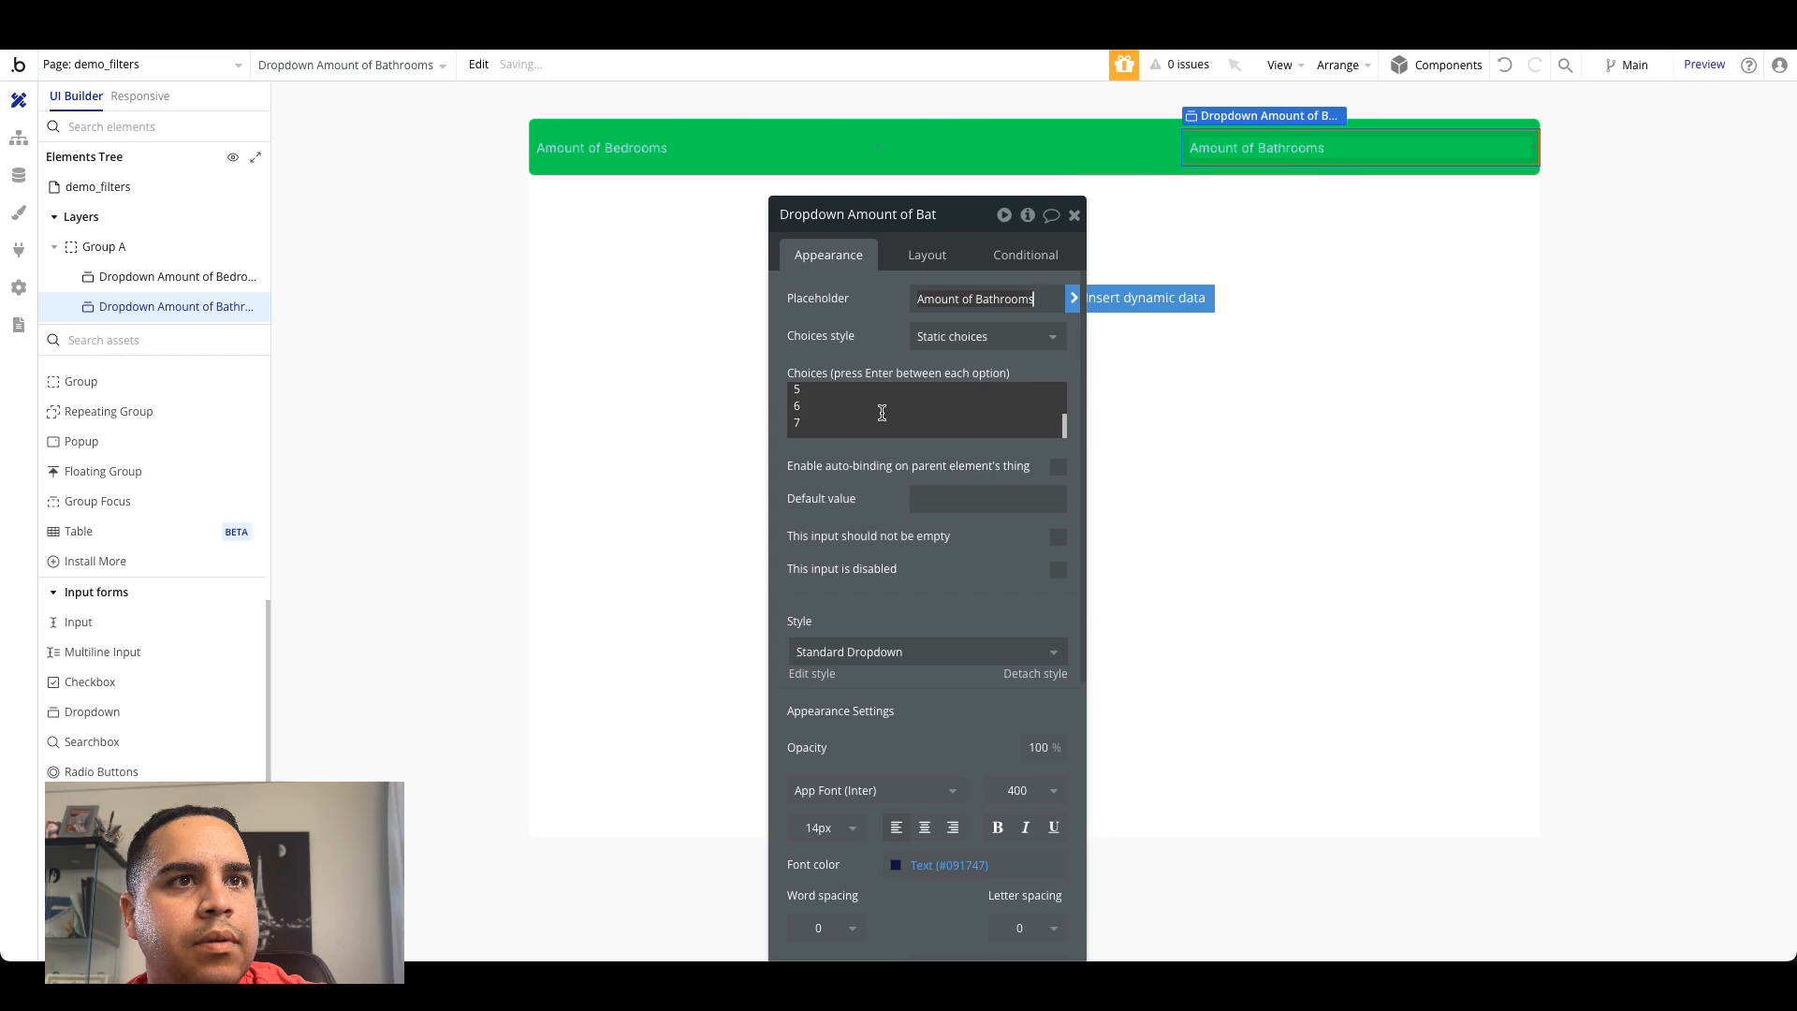
{"action": "left_click", "coordinate": [857, 463]}
{"action": "left_click", "coordinate": [1074, 214]}
{"action": "double_click", "coordinate": [1081, 281]}
Step: Set the bathrooms dropdown's placeholder color to the white Primary contrast variable
{"action": "left_click", "coordinate": [1257, 145]}
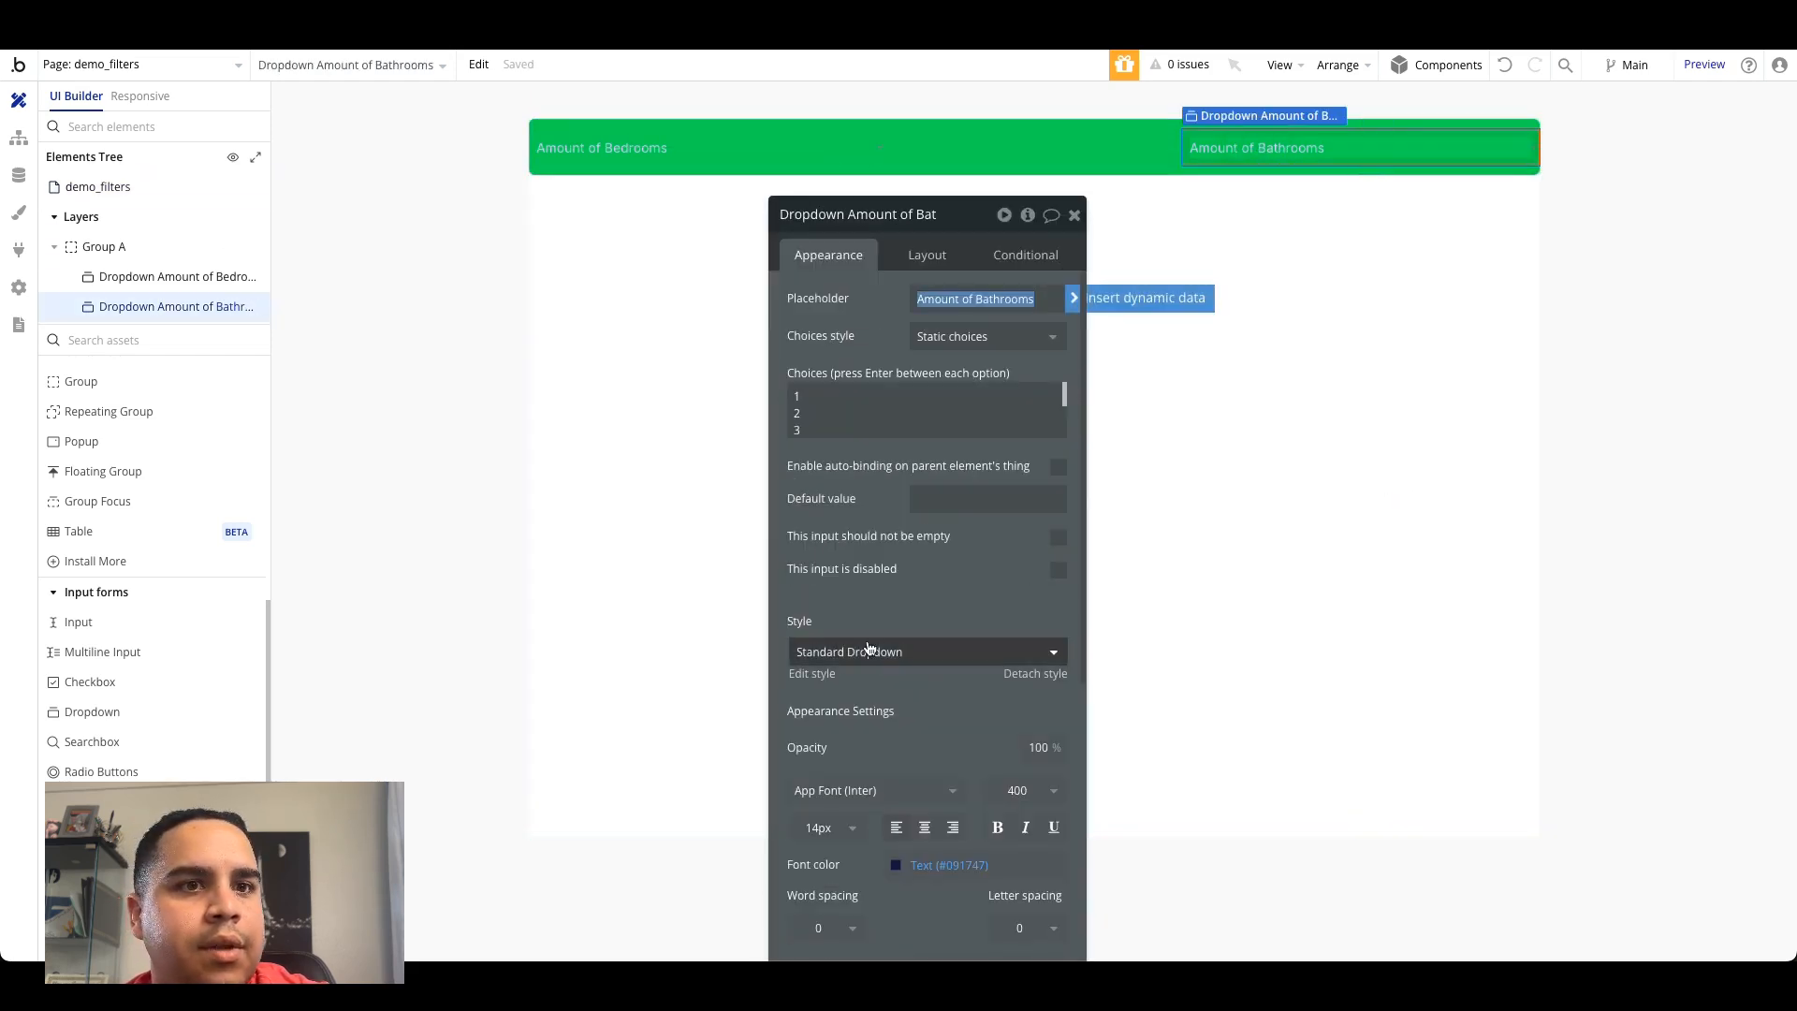
{"action": "scroll", "coordinate": [949, 609], "scroll_direction": "down", "scroll_amount": 4}
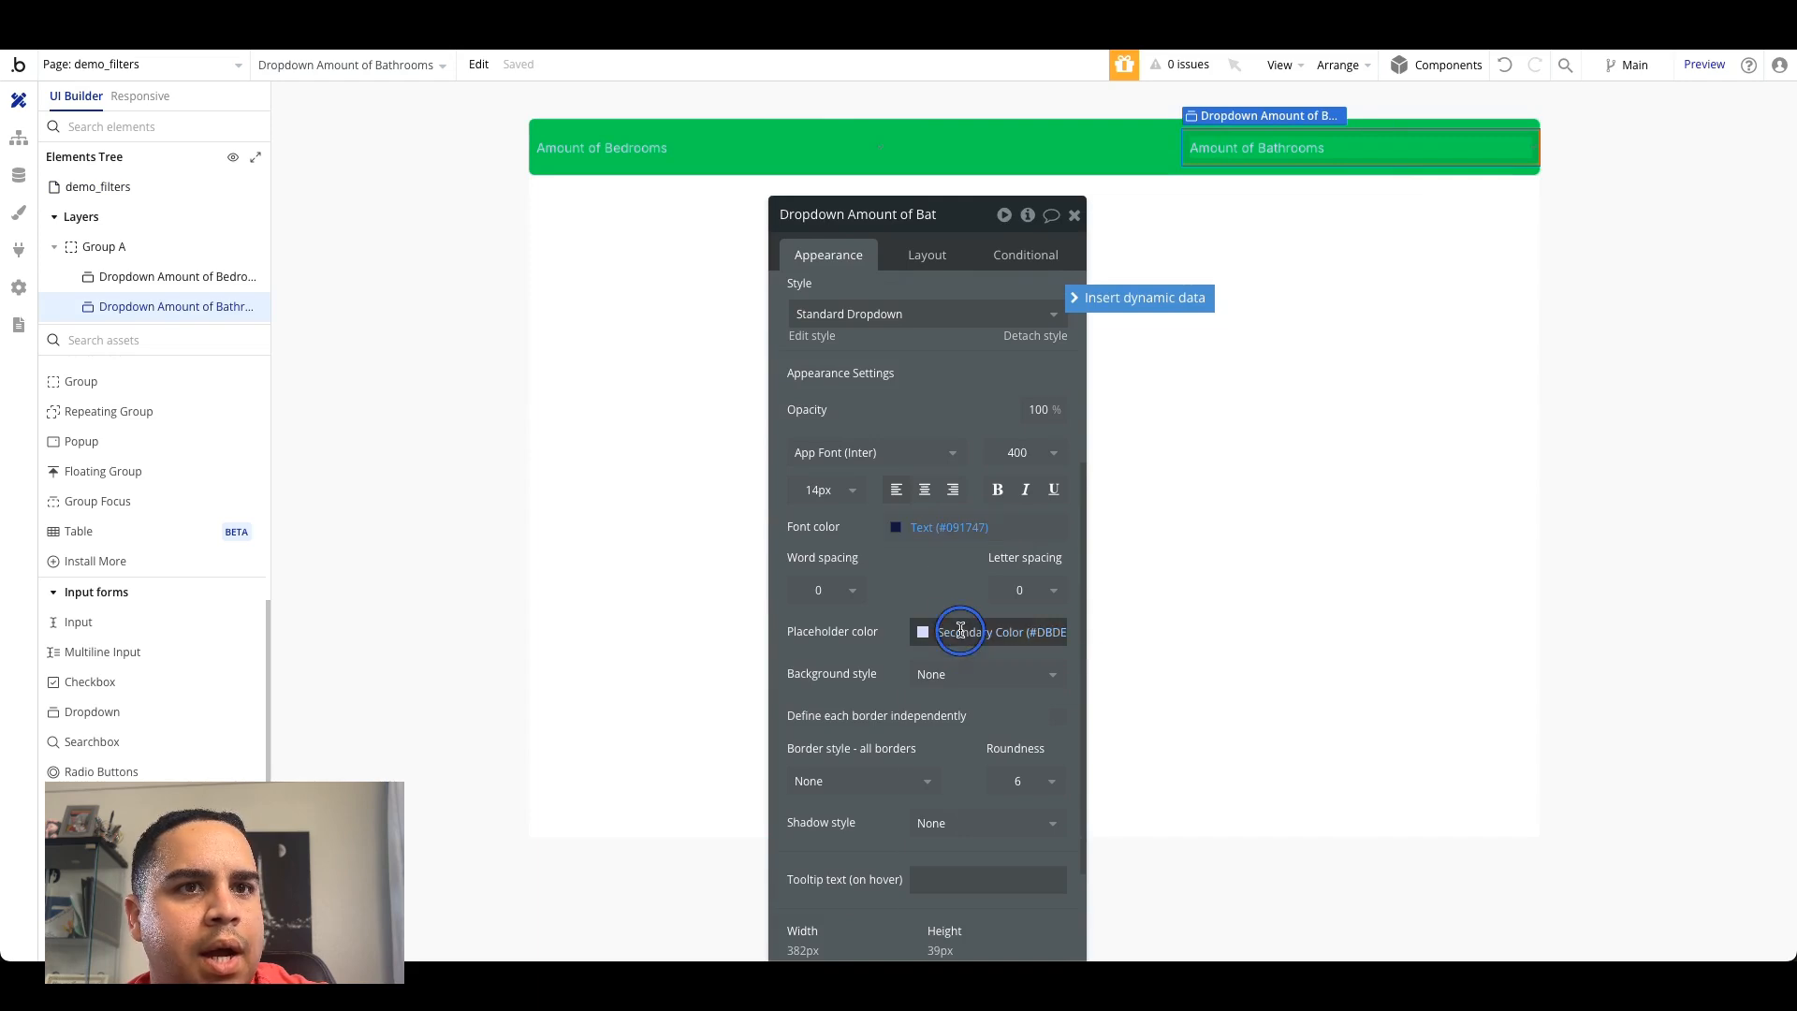
{"action": "left_click", "coordinate": [954, 630]}
{"action": "left_click", "coordinate": [950, 881]}
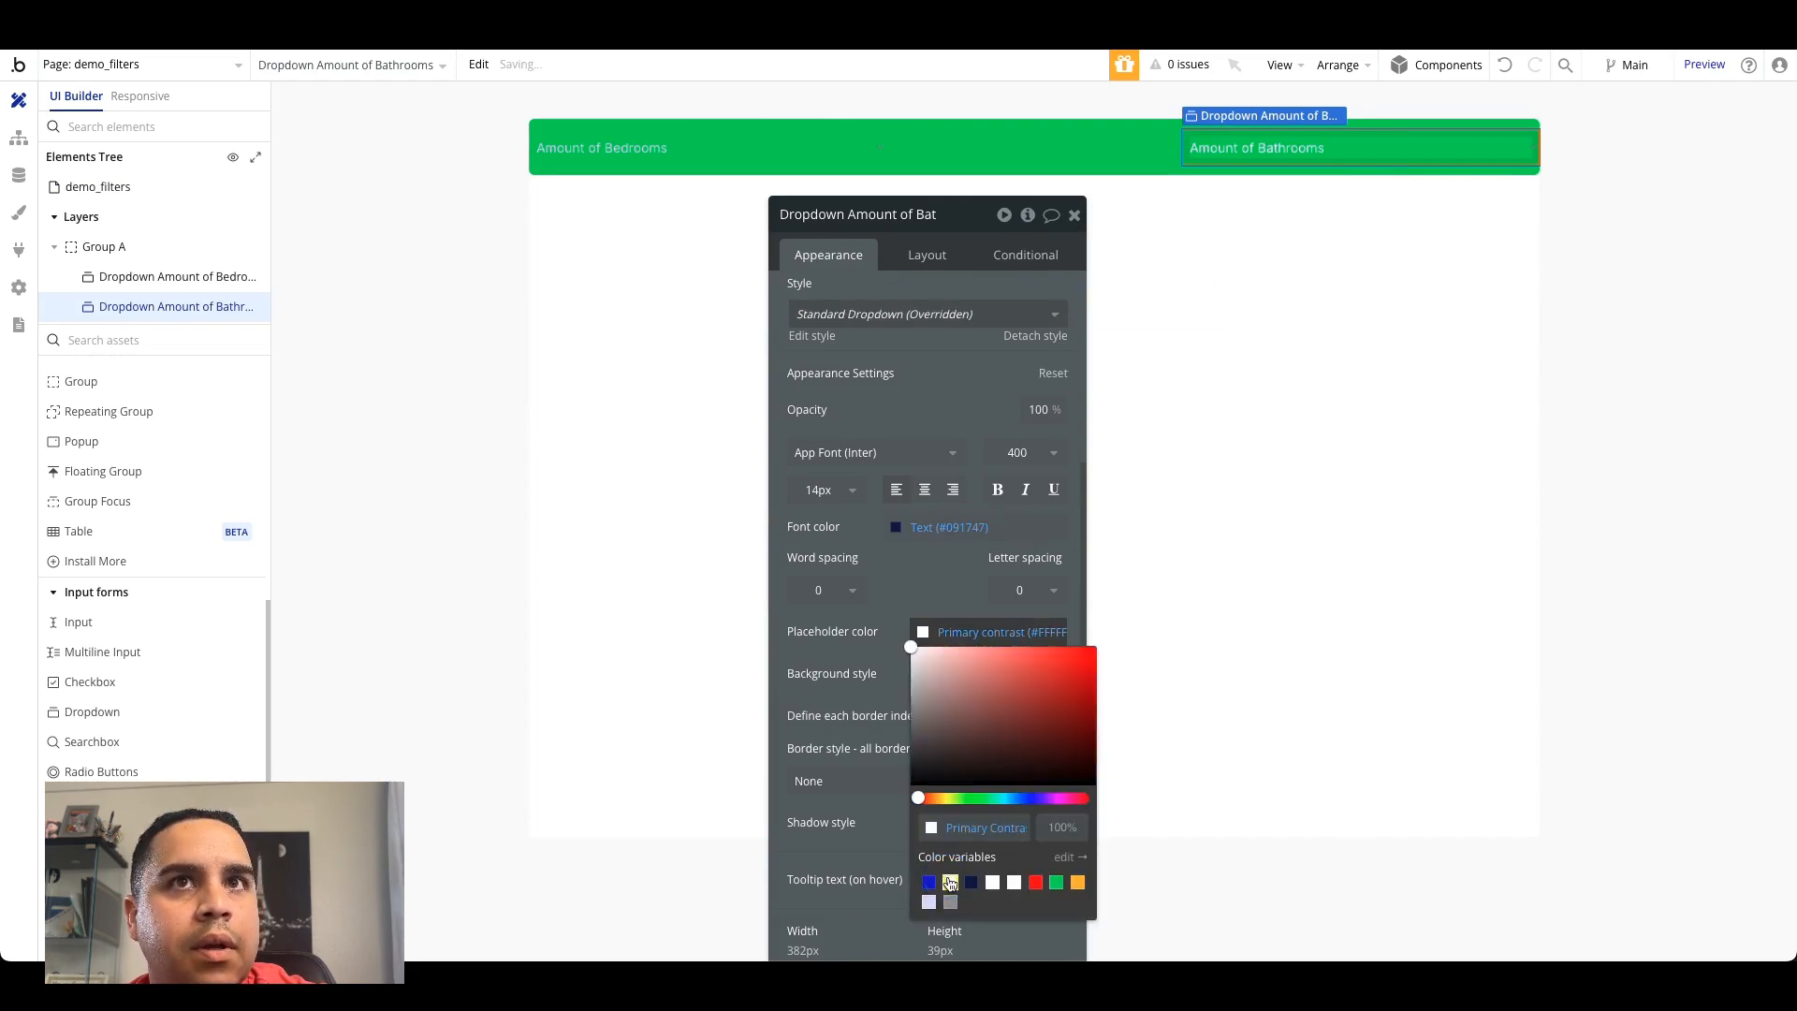
Step: Set the bedrooms dropdown's placeholder color to the white Primary contrast variable
{"action": "left_click", "coordinate": [646, 147]}
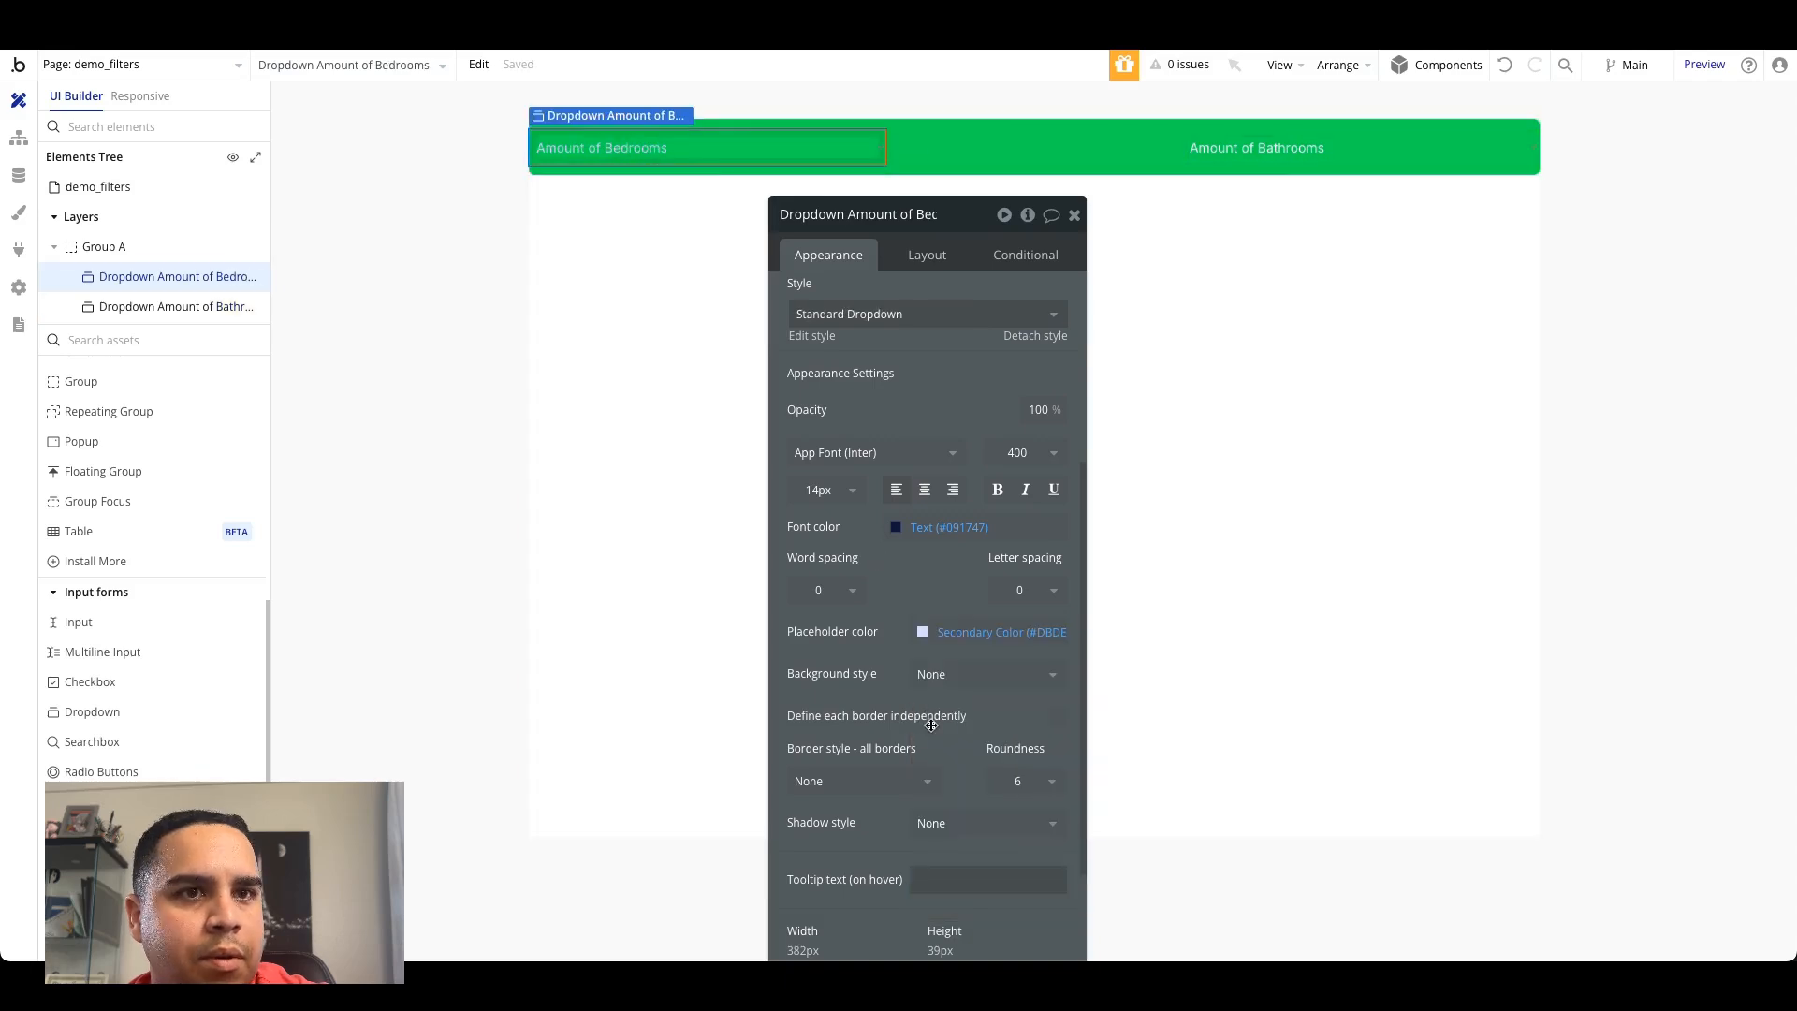
{"action": "left_click", "coordinate": [955, 637]}
{"action": "left_click", "coordinate": [949, 881]}
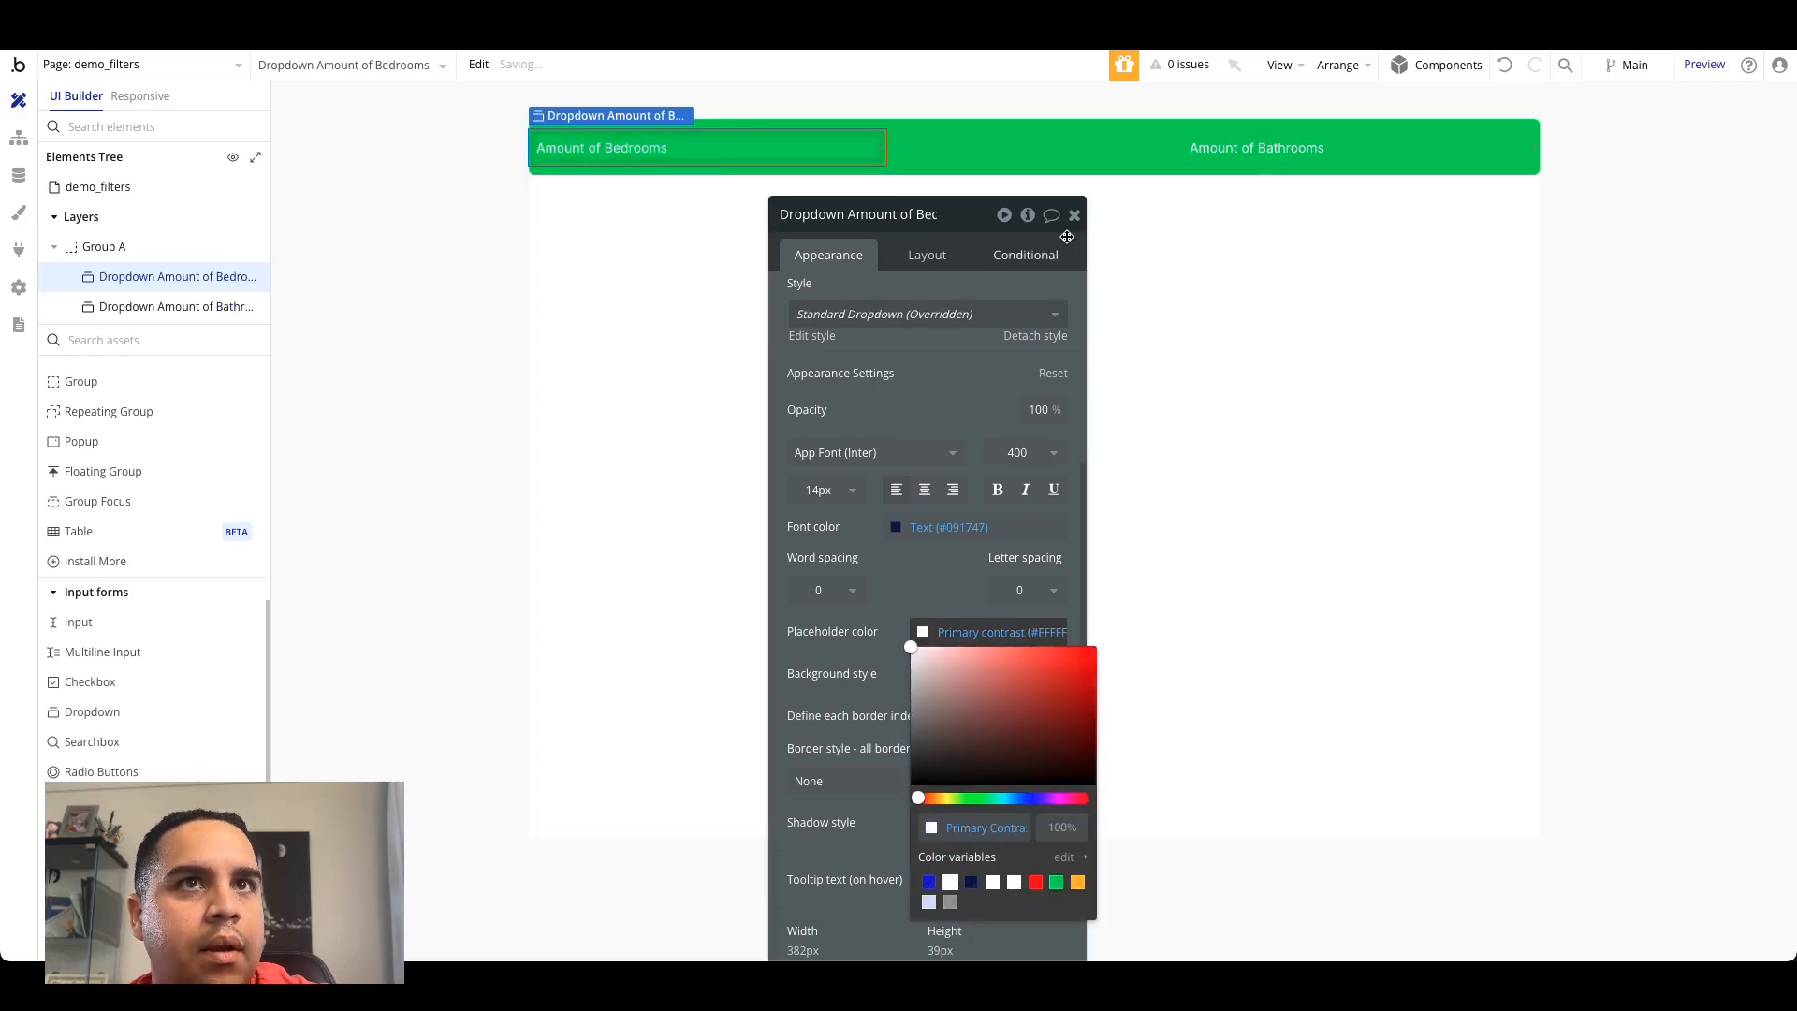
Step: Change the group's background color to the dark navy Text variable (#091747)
{"action": "left_click", "coordinate": [1009, 157]}
{"action": "left_click", "coordinate": [954, 516]}
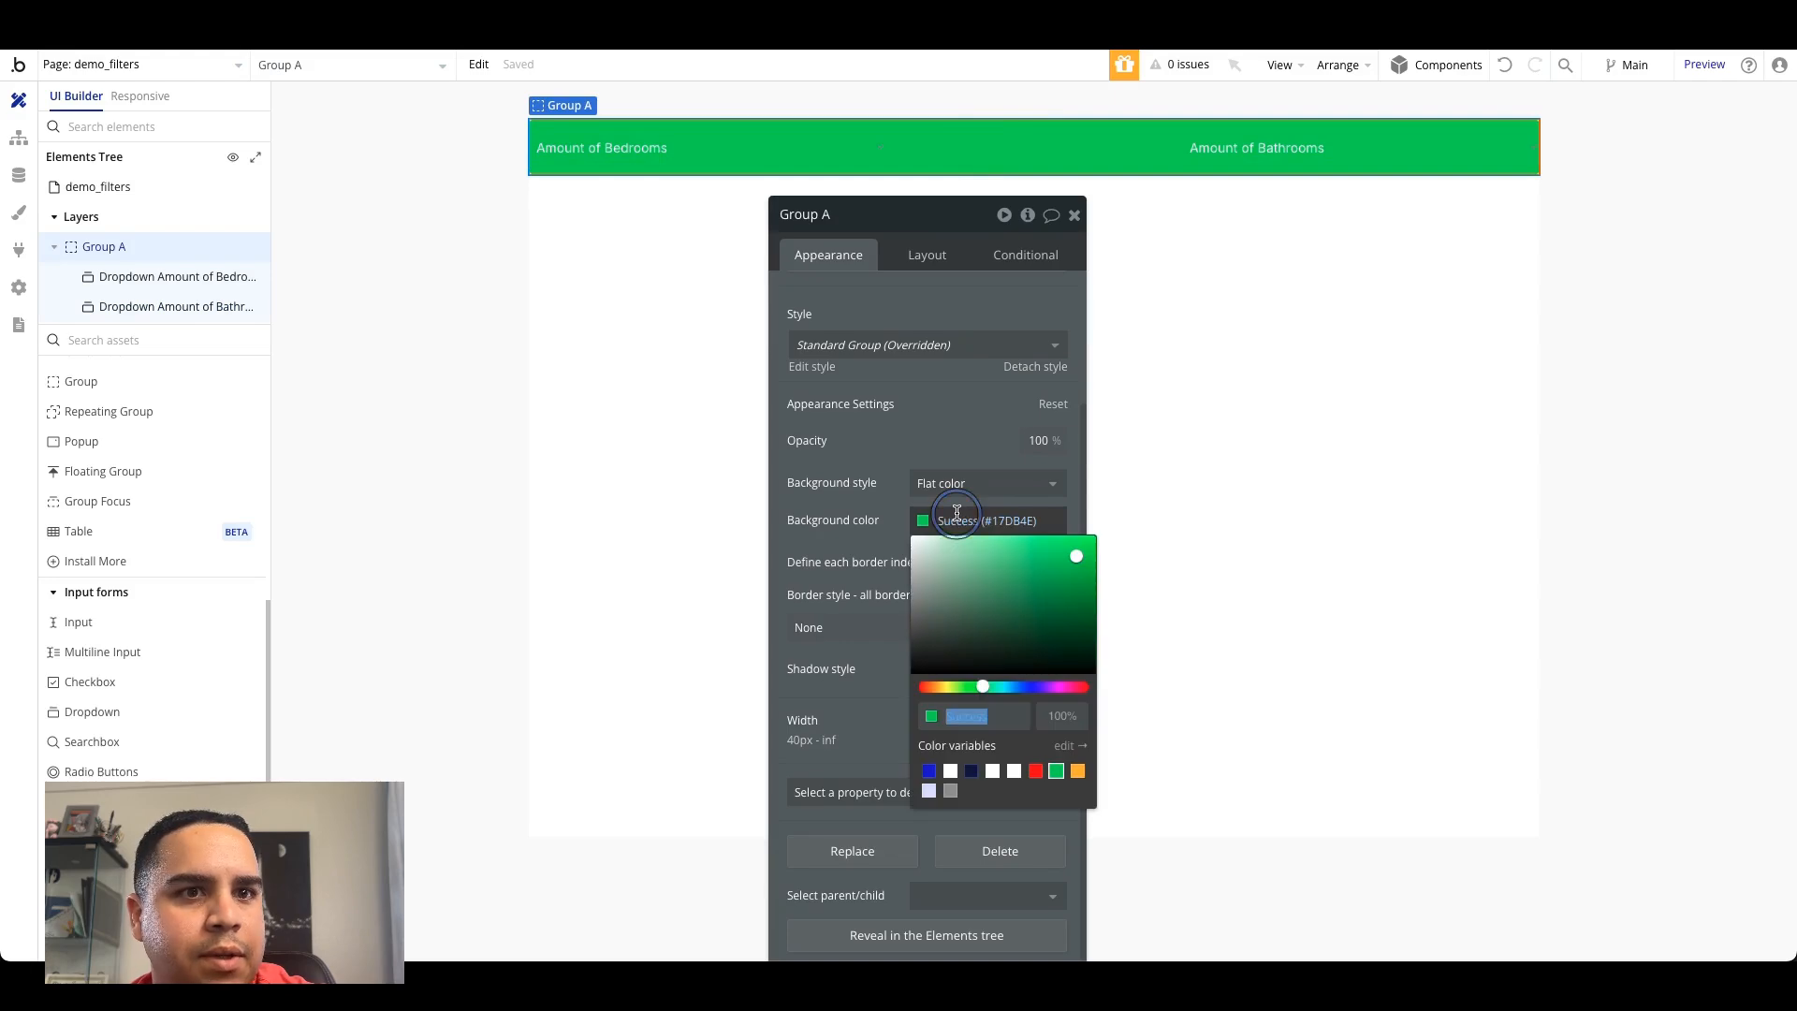
{"action": "left_click", "coordinate": [970, 770]}
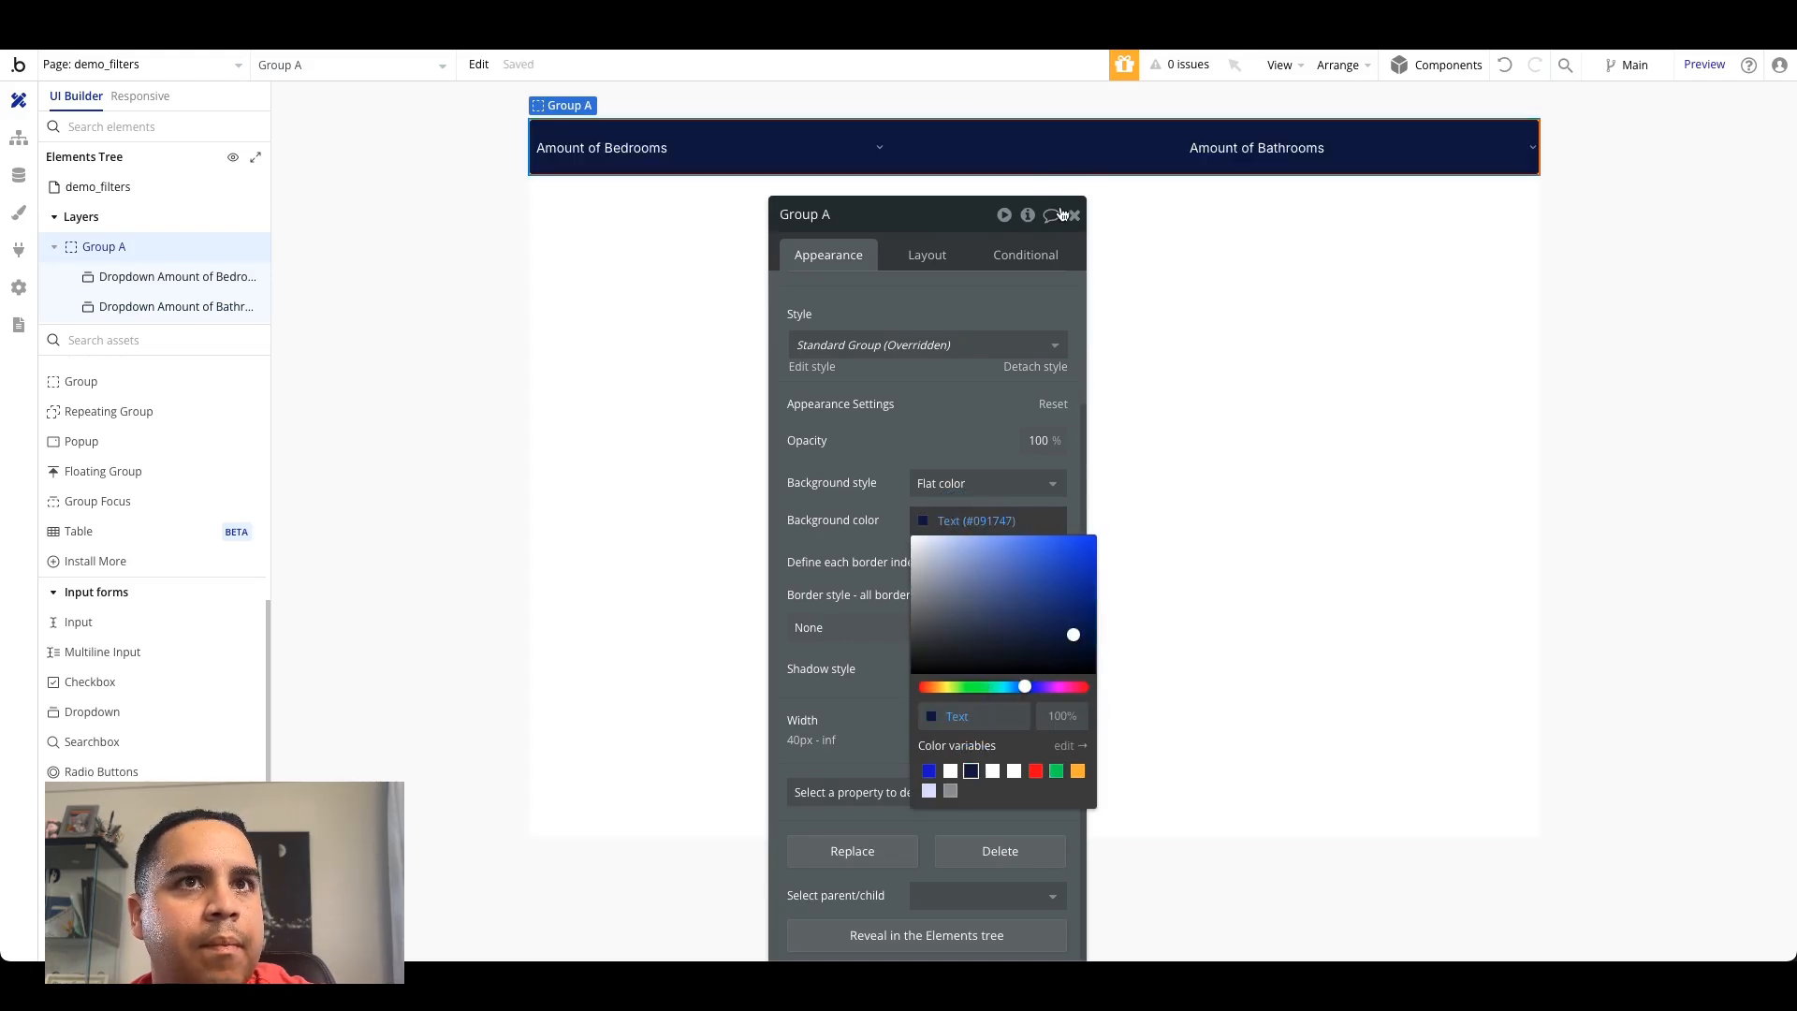
{"action": "left_click", "coordinate": [1073, 215]}
{"action": "double_click", "coordinate": [805, 479]}
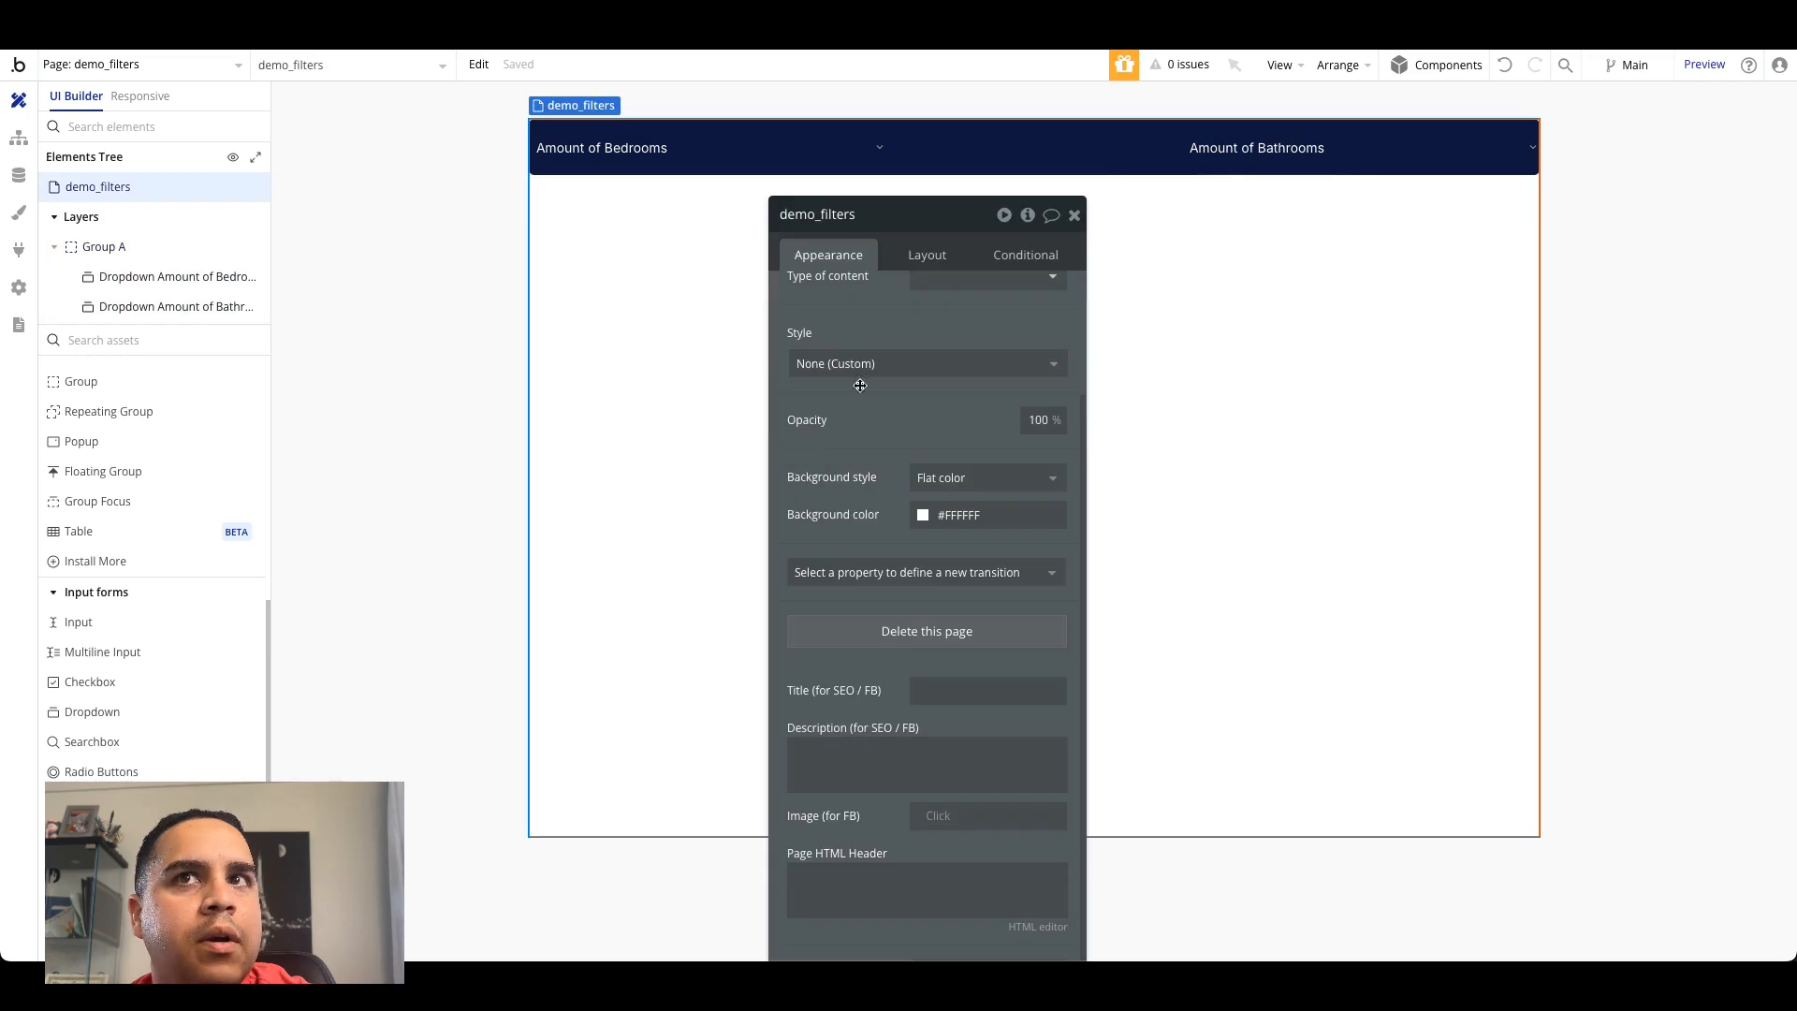
{"action": "left_click", "coordinate": [1070, 215]}
{"action": "double_click", "coordinate": [730, 300]}
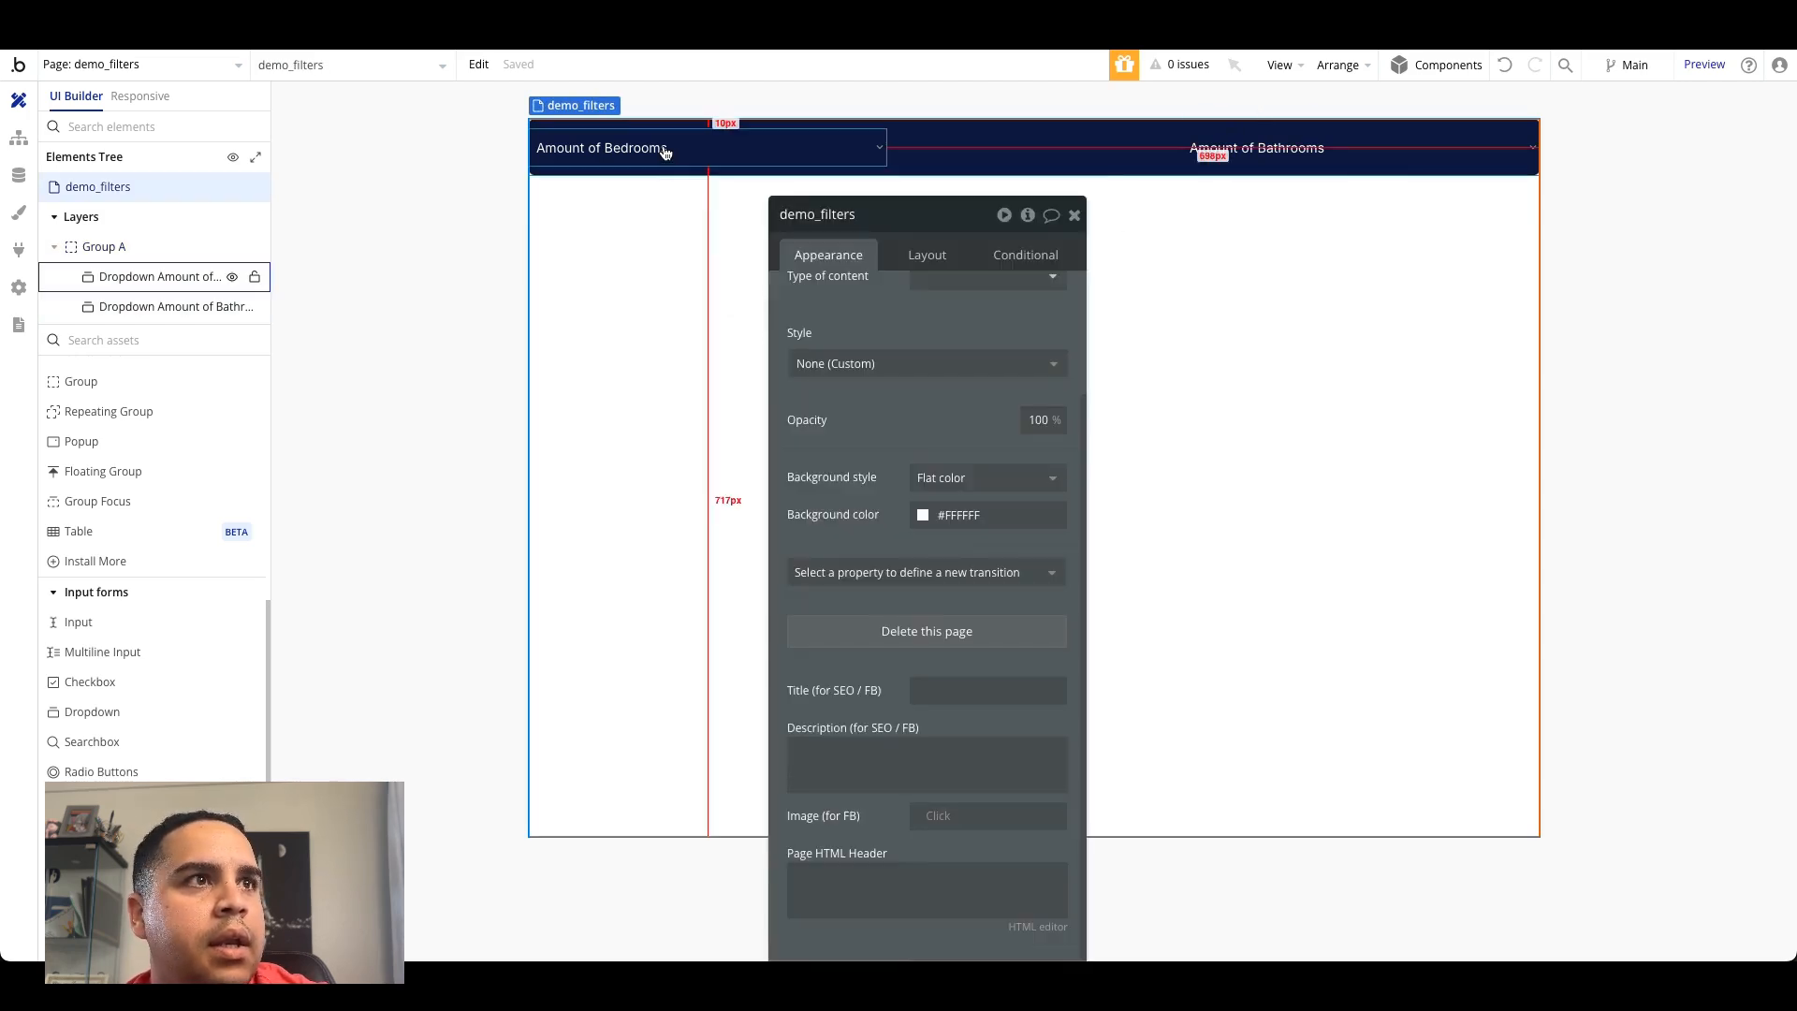
Step: Rename the bedrooms dropdown element to "Bedrooms Dropdown"
{"action": "left_click", "coordinate": [627, 150]}
{"action": "left_click", "coordinate": [843, 208]}
{"action": "double_click", "coordinate": [788, 212]}
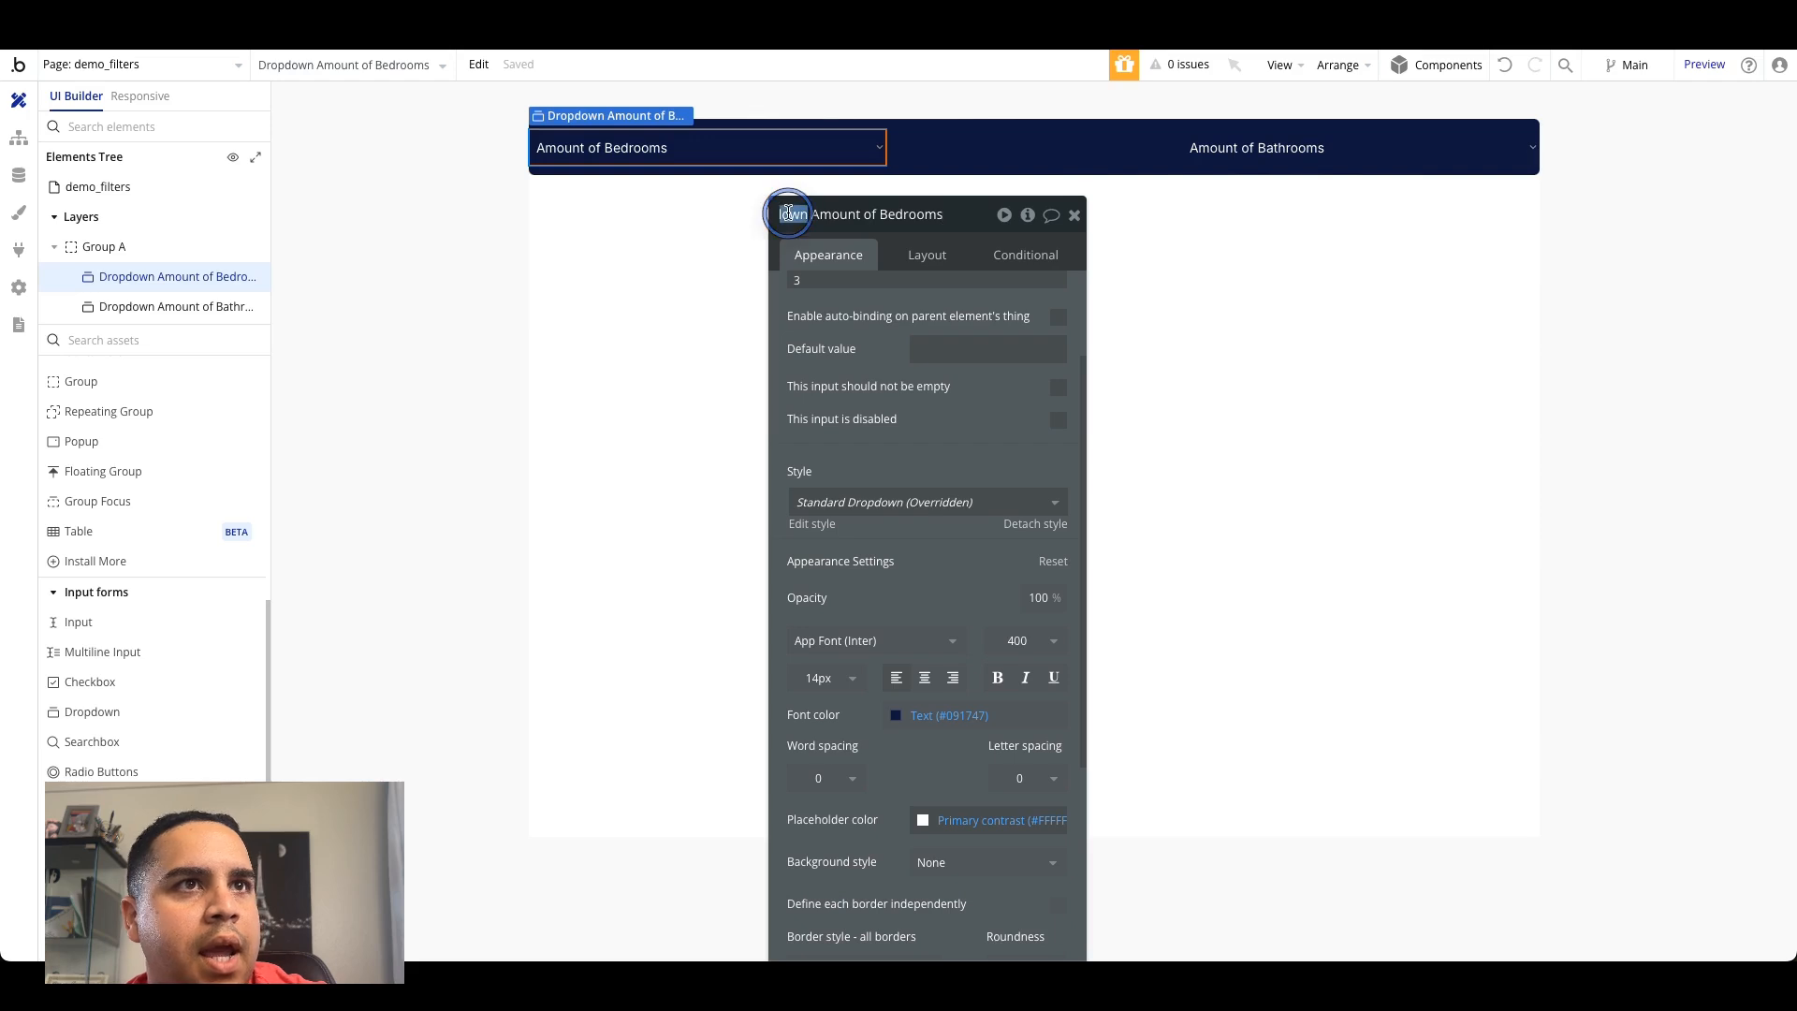
{"action": "left_click", "coordinate": [819, 219]}
{"action": "key", "text": "shift+End"}
{"action": "key", "text": "BackSpace"}
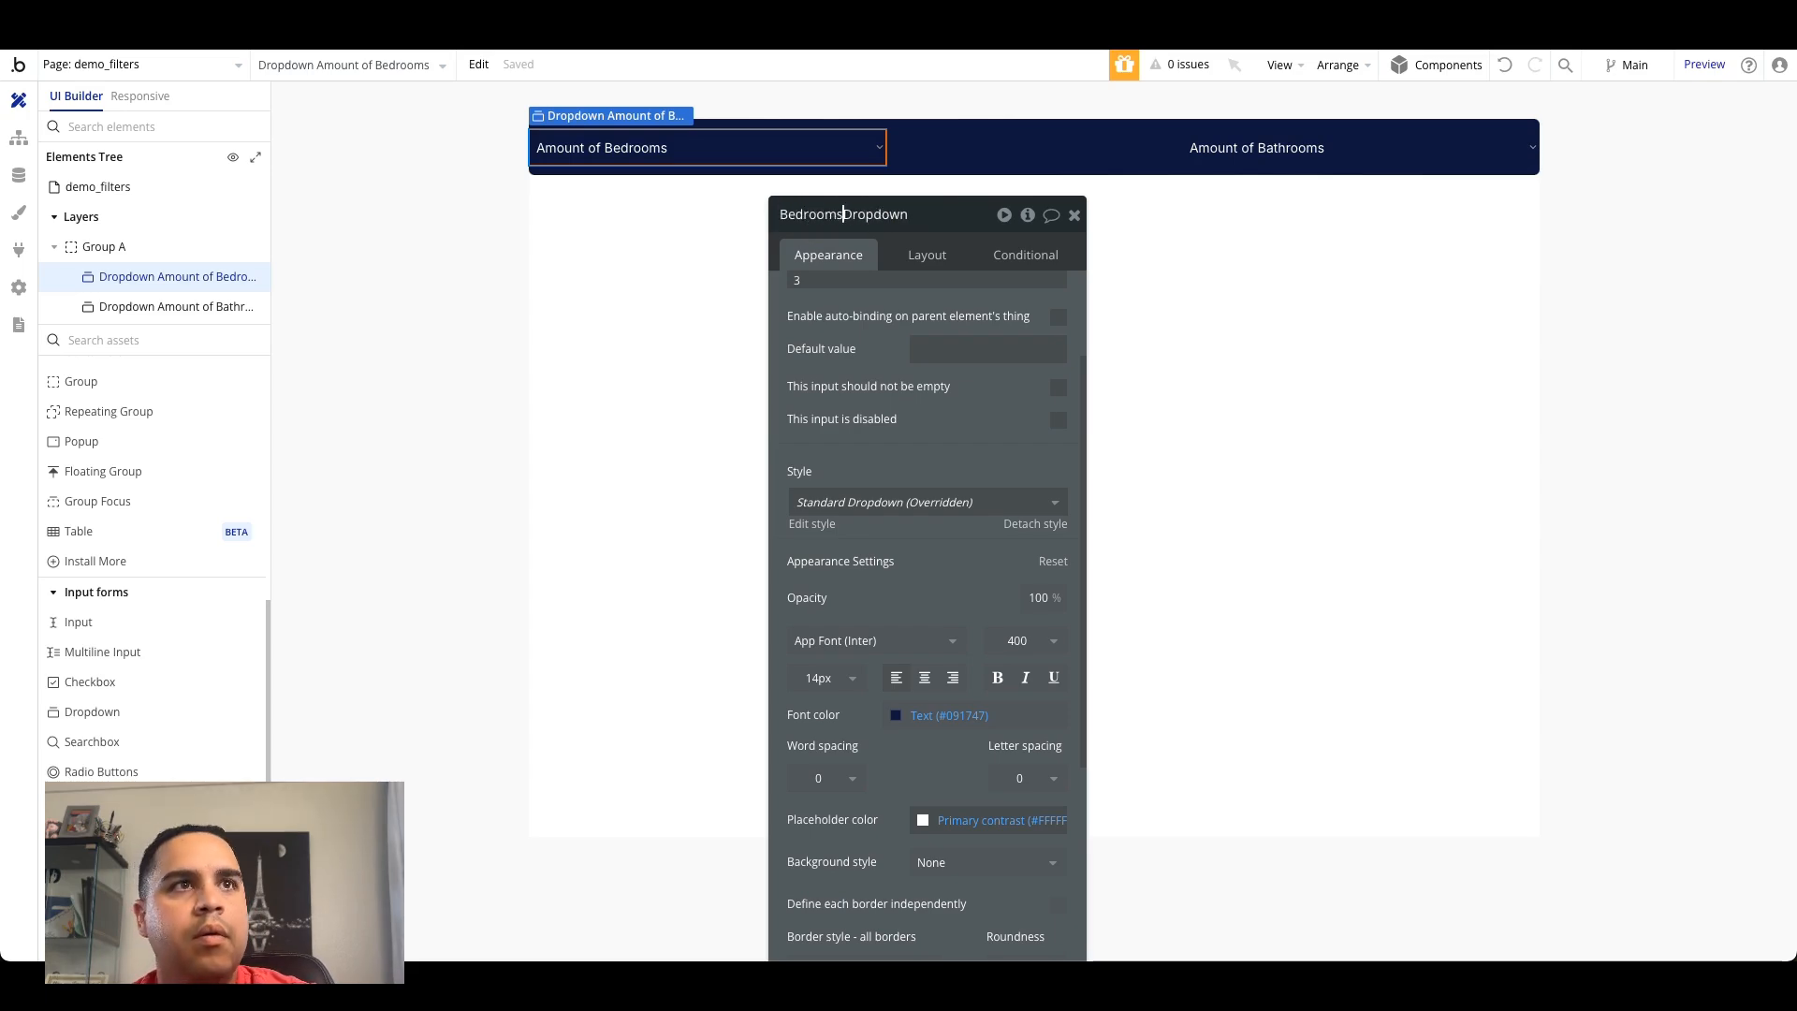
Step: Rename the bathrooms dropdown element to "Bathrooms Dropdown"
{"action": "left_click", "coordinate": [1265, 148]}
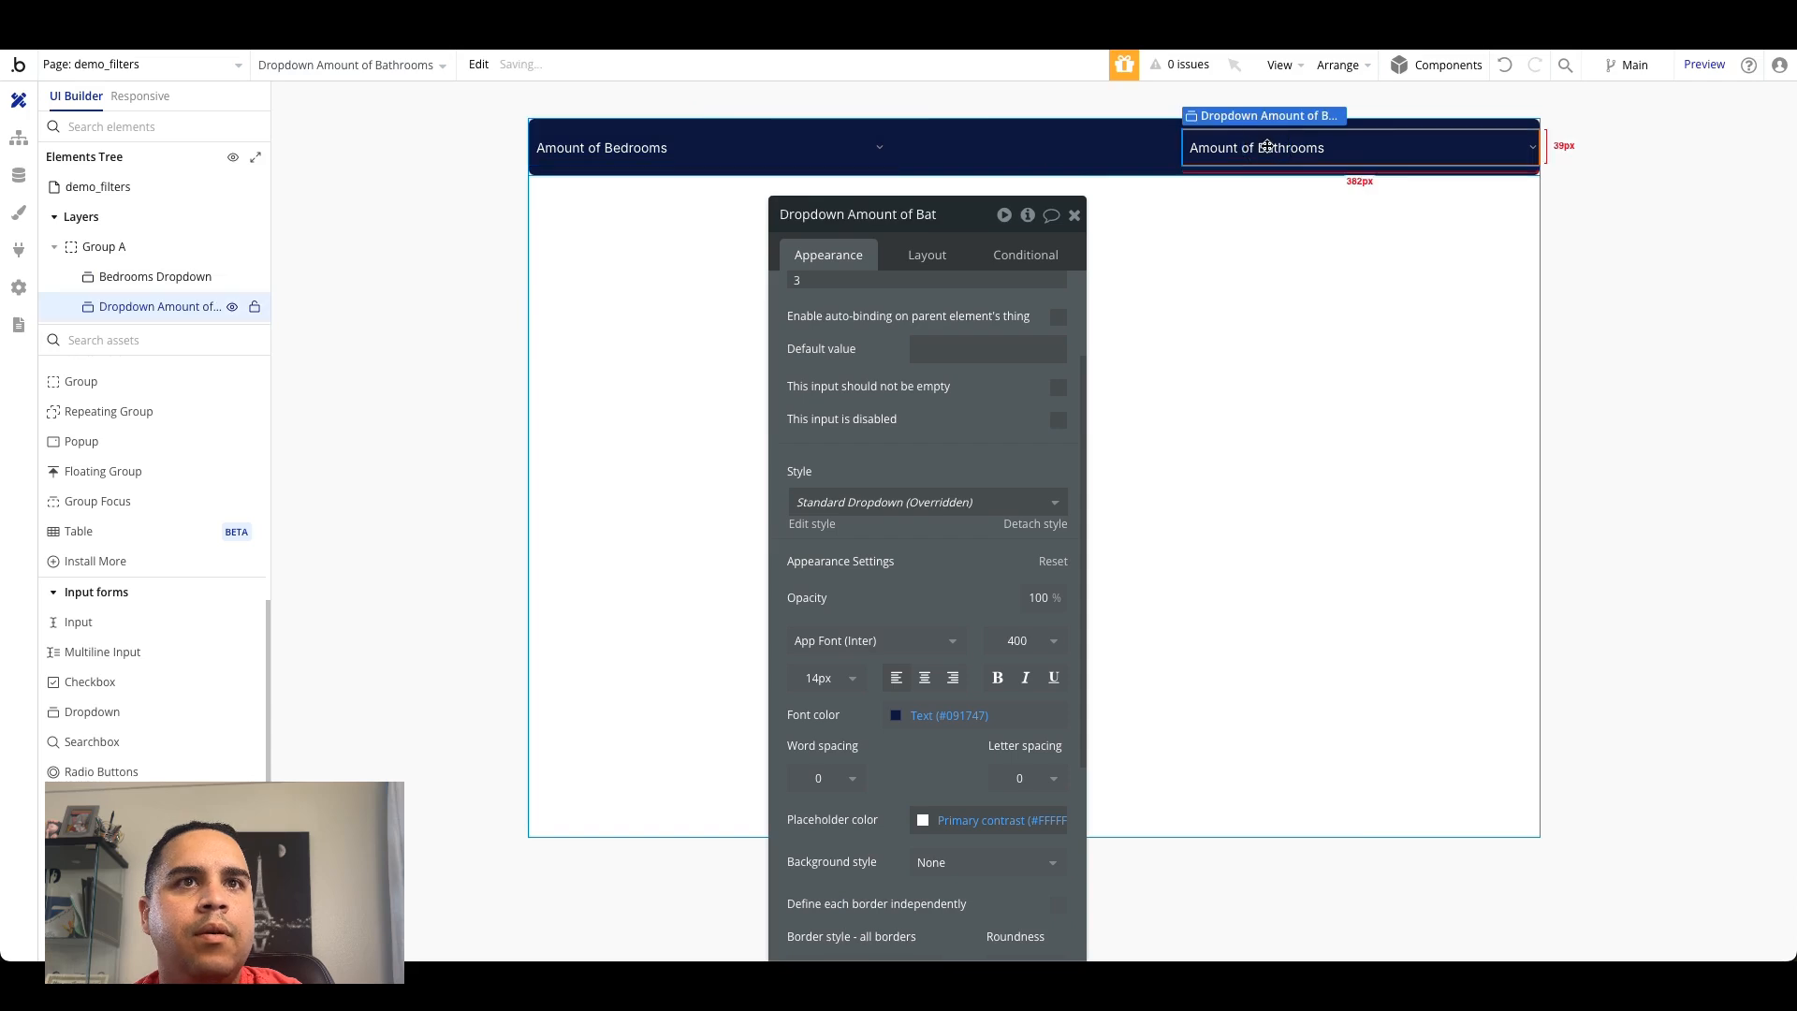
{"action": "left_click", "coordinate": [868, 215]}
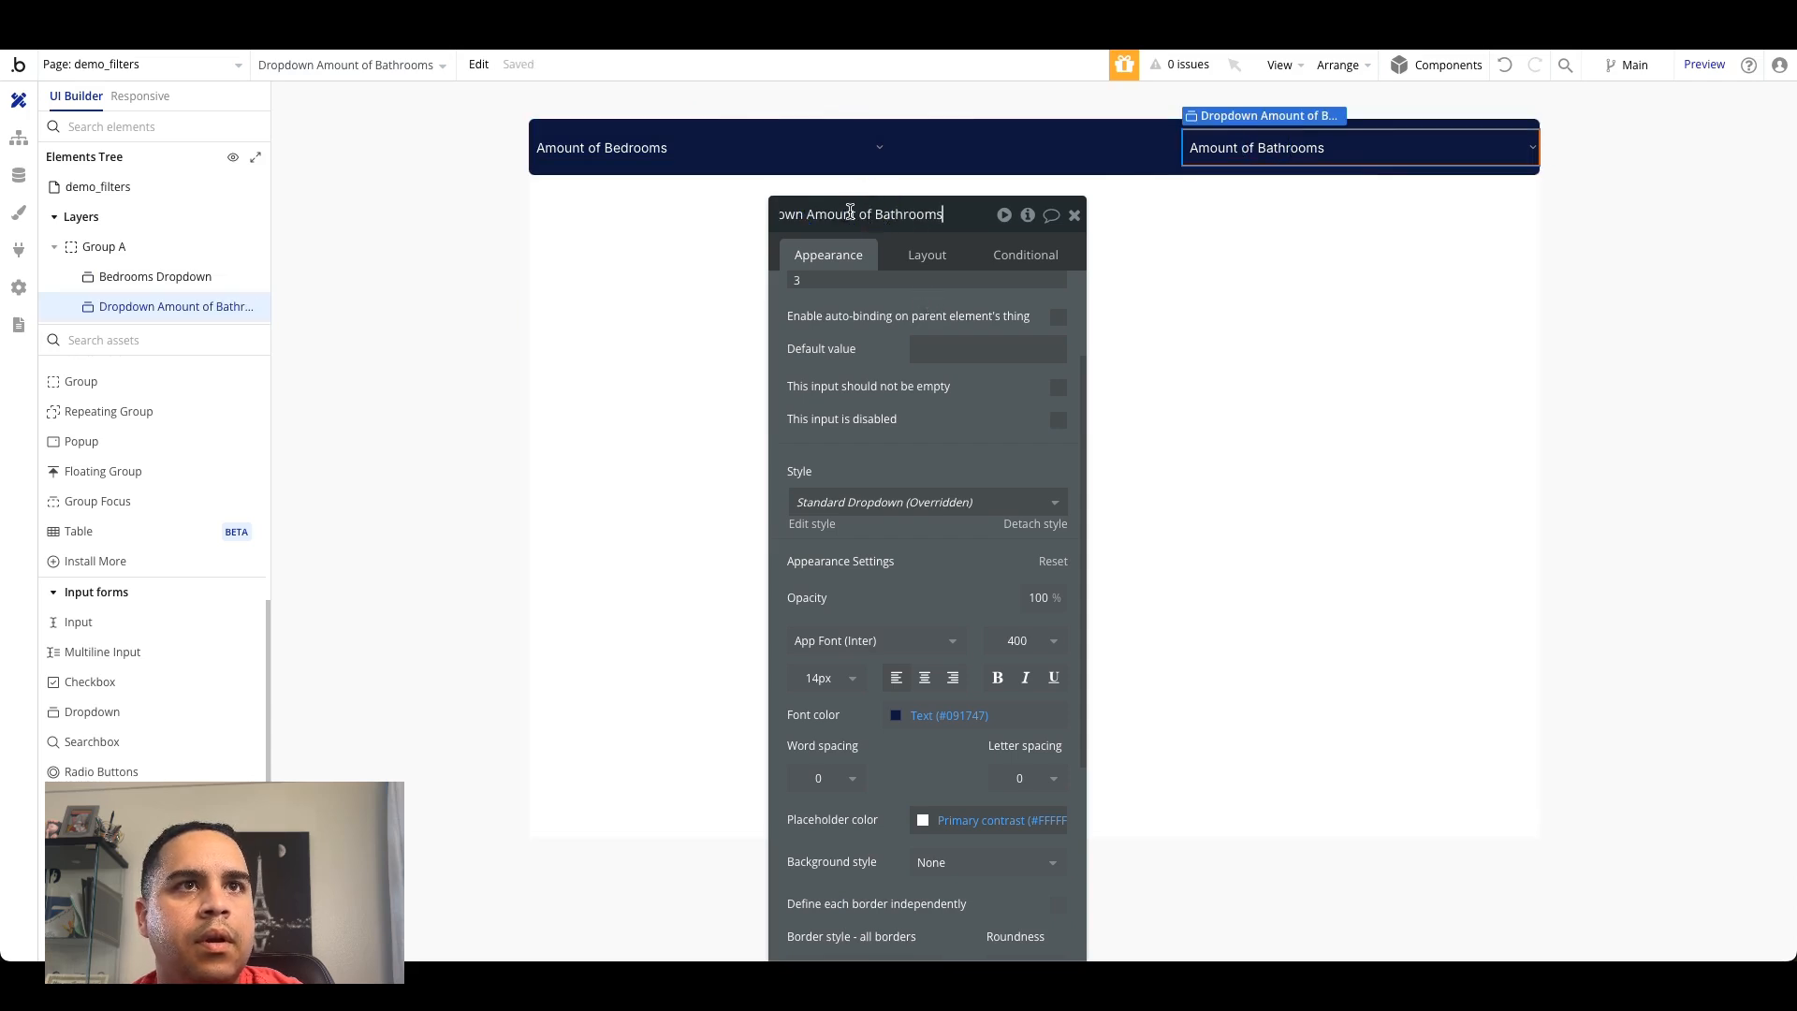
{"action": "double_click", "coordinate": [924, 213]}
{"action": "key", "text": "BackSpace"}
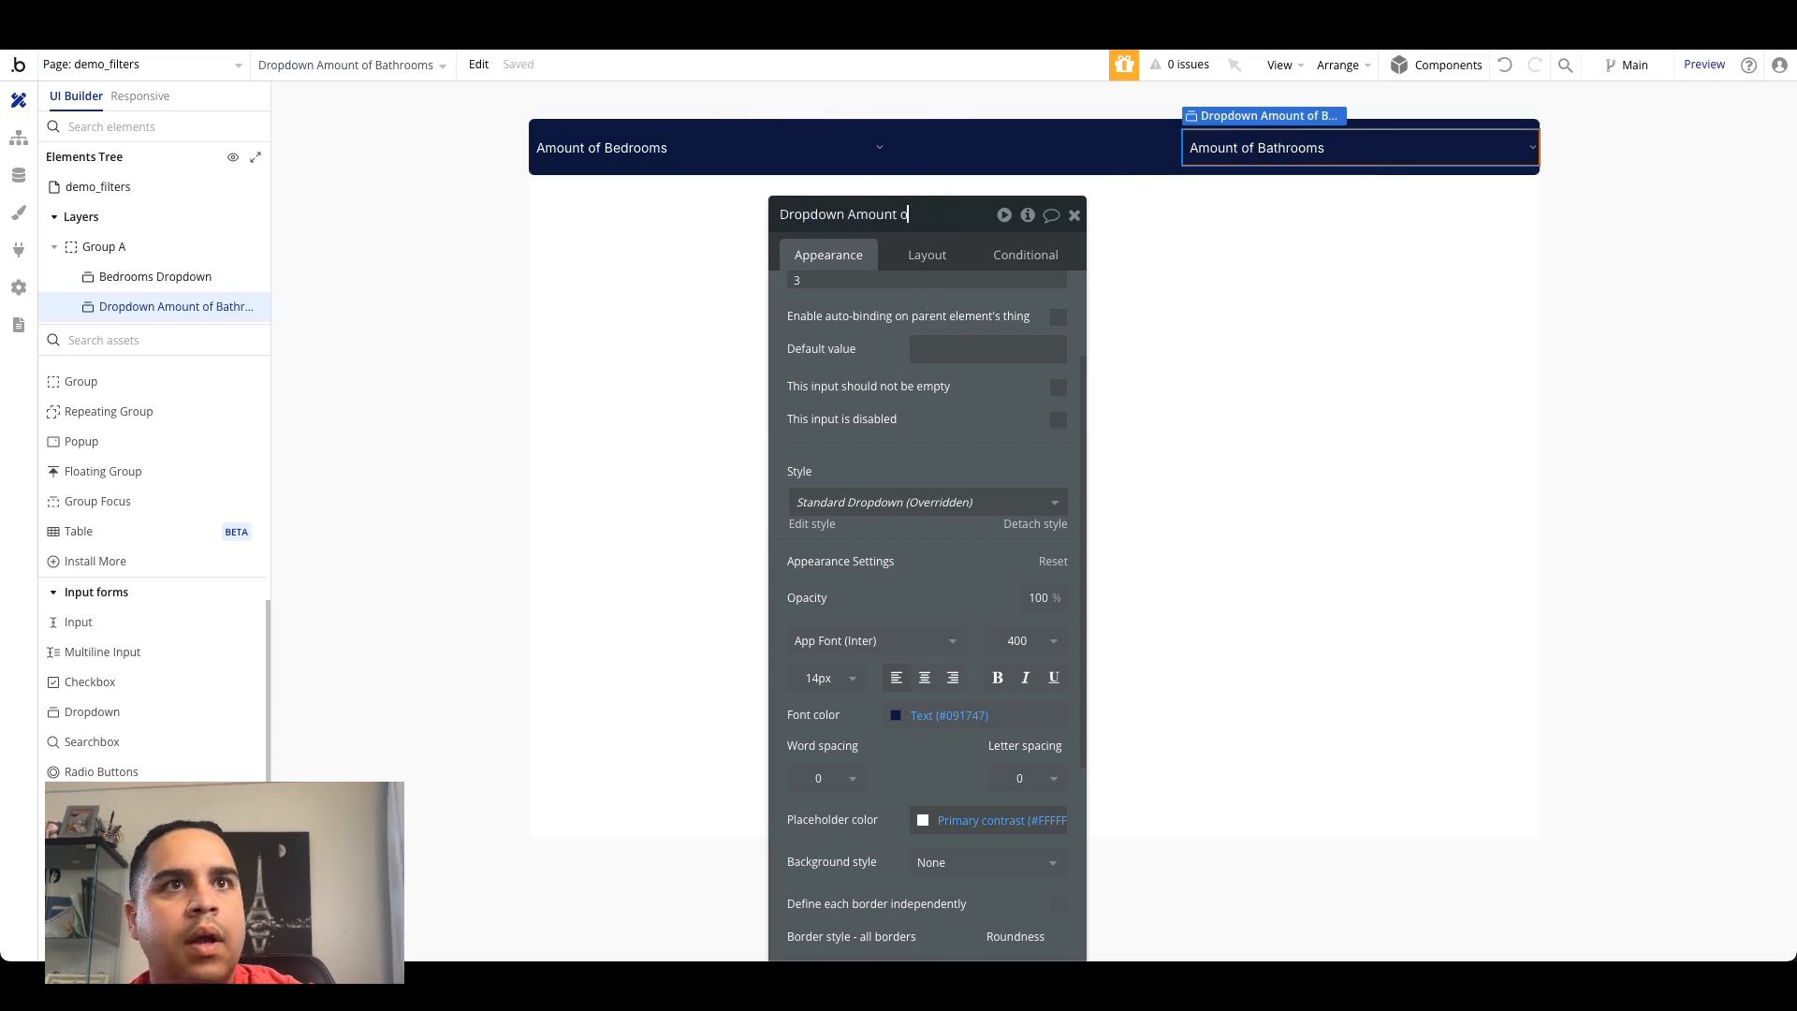
{"action": "type", "text": "Bathrooms"}
{"action": "left_click", "coordinate": [887, 339]}
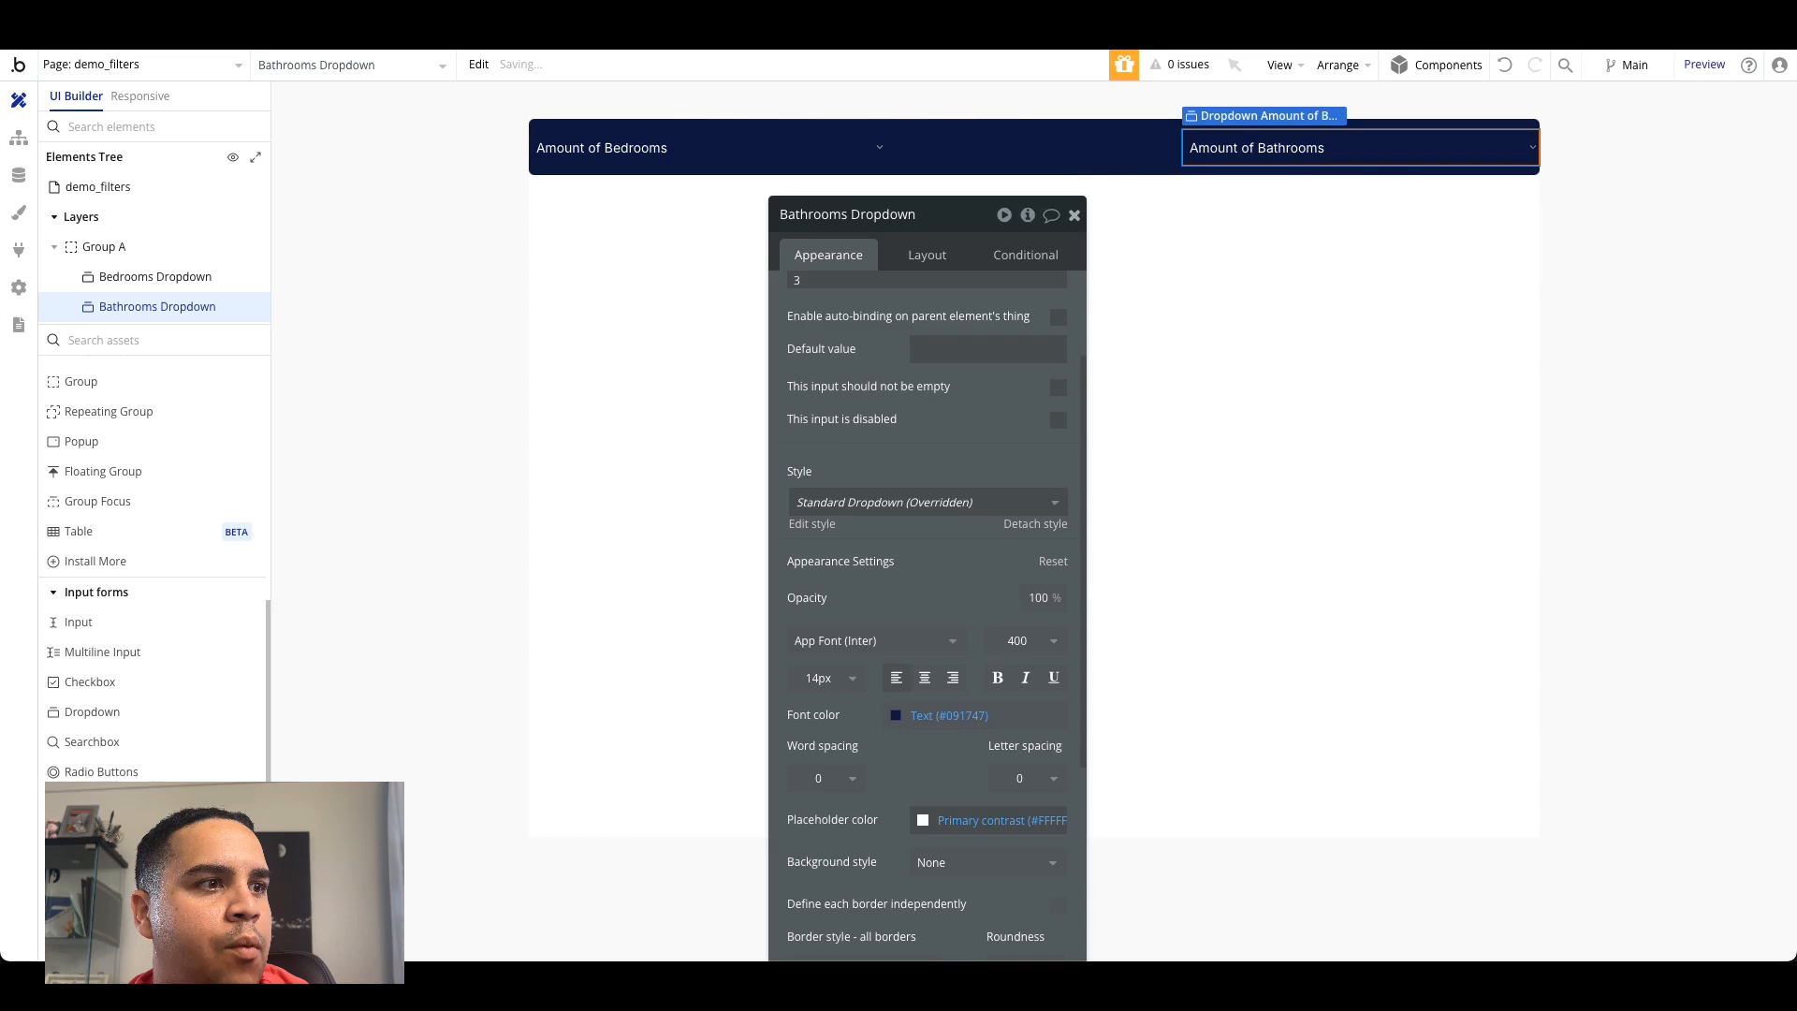
Step: Add a repeating group about 140 by 232 px below the filter bar and turn off its fixed number of rows
{"action": "scroll", "coordinate": [122, 599], "scroll_direction": "down", "scroll_amount": 3}
{"action": "scroll", "coordinate": [144, 521], "scroll_direction": "up", "scroll_amount": 5}
{"action": "left_click", "coordinate": [134, 477]}
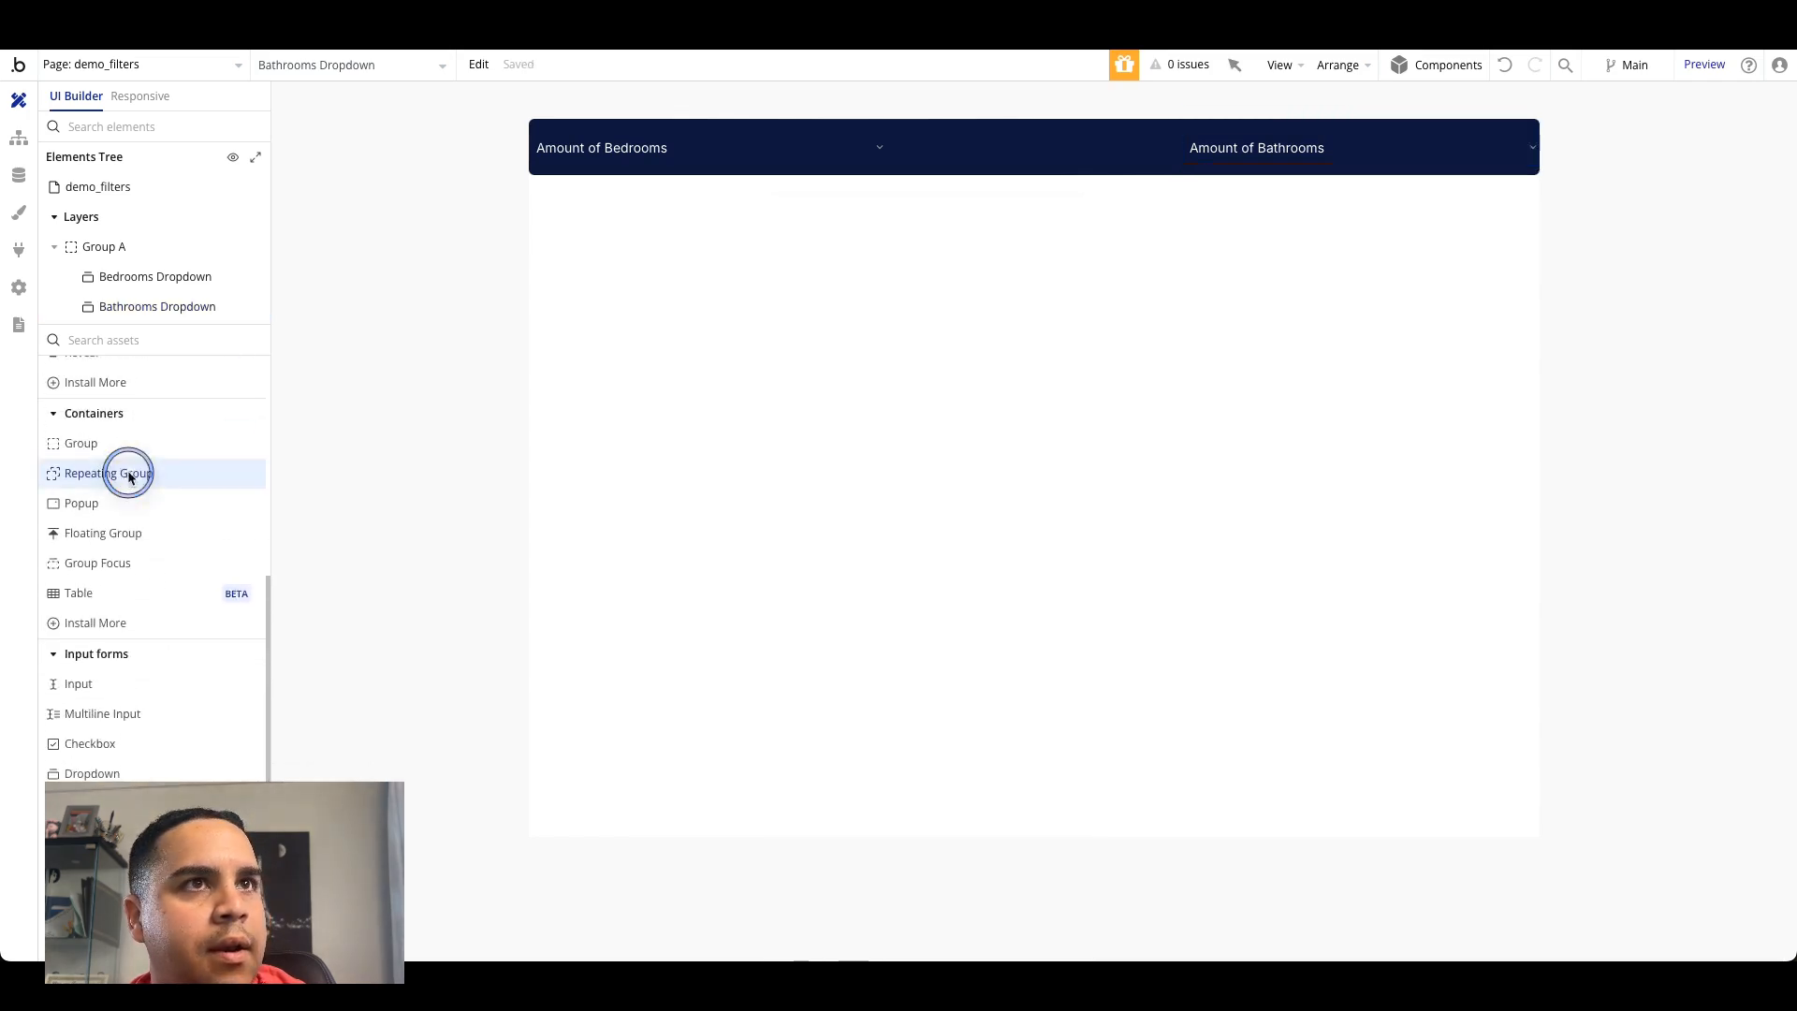
{"action": "mouse_move", "coordinate": [744, 191]}
{"action": "left_mouse_down"}
{"action": "mouse_move", "coordinate": [1399, 267]}
{"action": "mouse_move", "coordinate": [1309, 434]}
{"action": "mouse_move", "coordinate": [1299, 559]}
{"action": "left_mouse_up"}
{"action": "scroll", "coordinate": [963, 315], "scroll_direction": "up", "scroll_amount": 3}
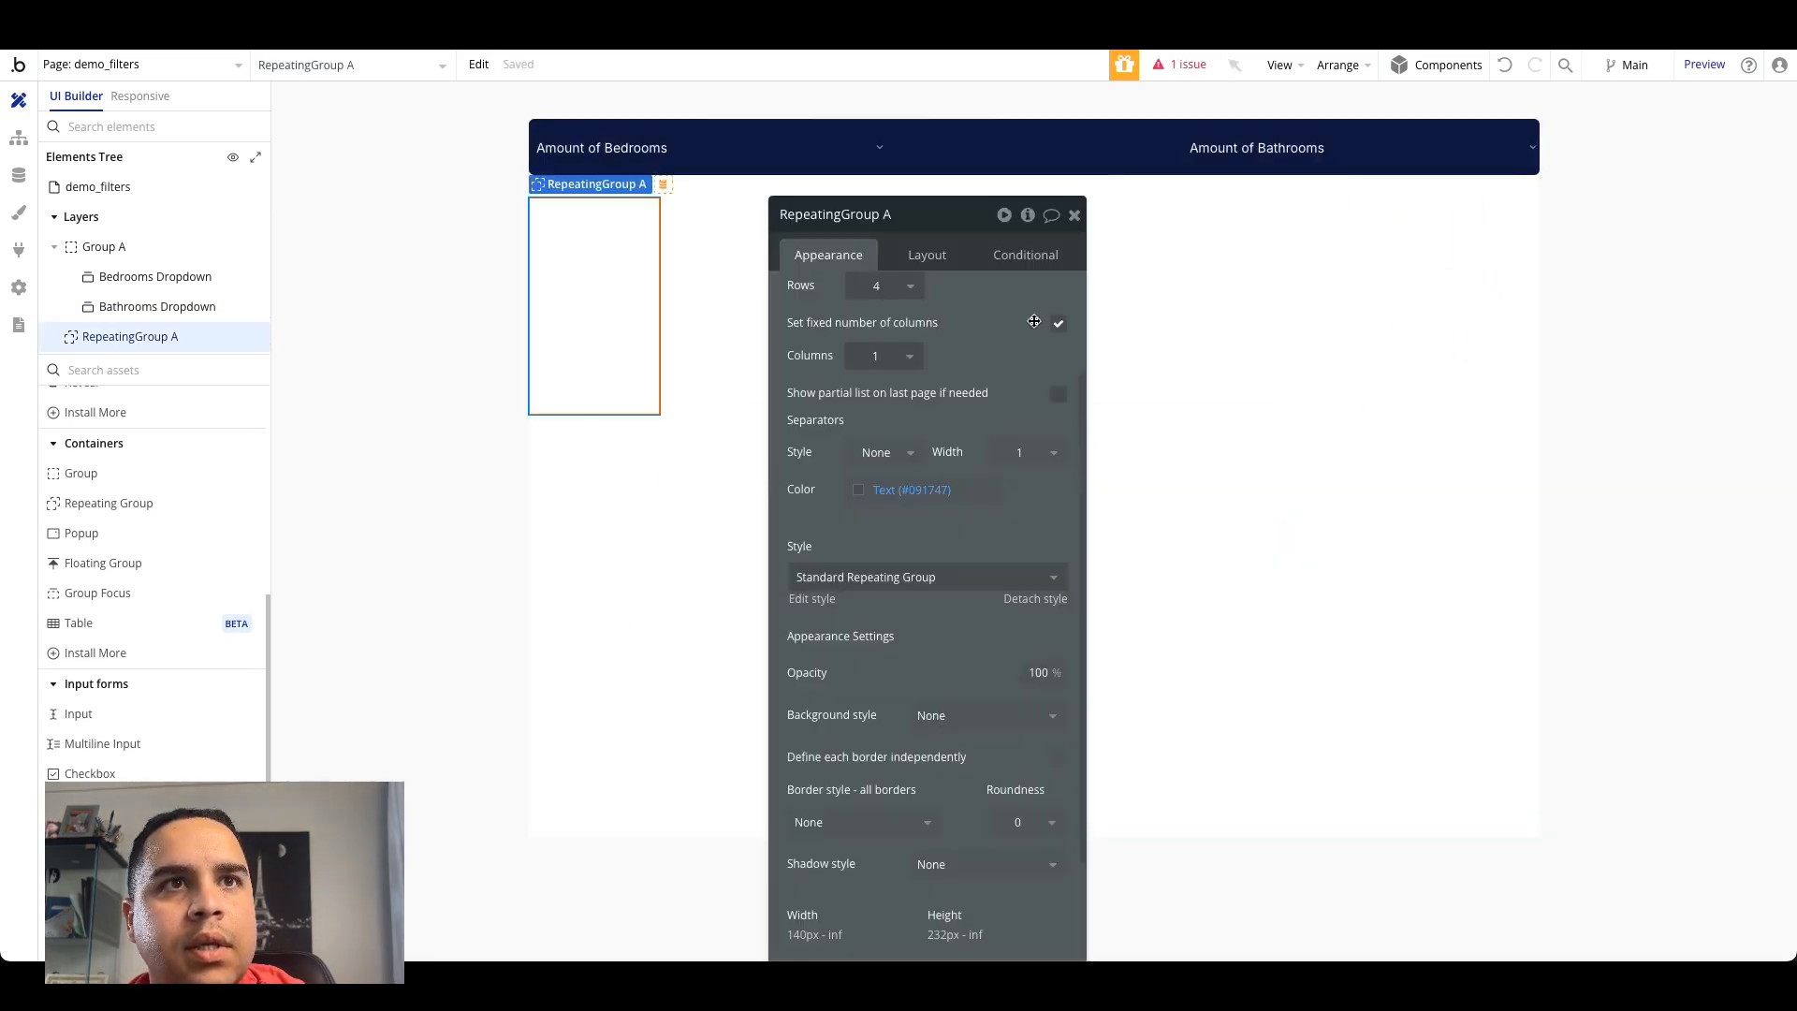
{"action": "left_click", "coordinate": [1058, 400]}
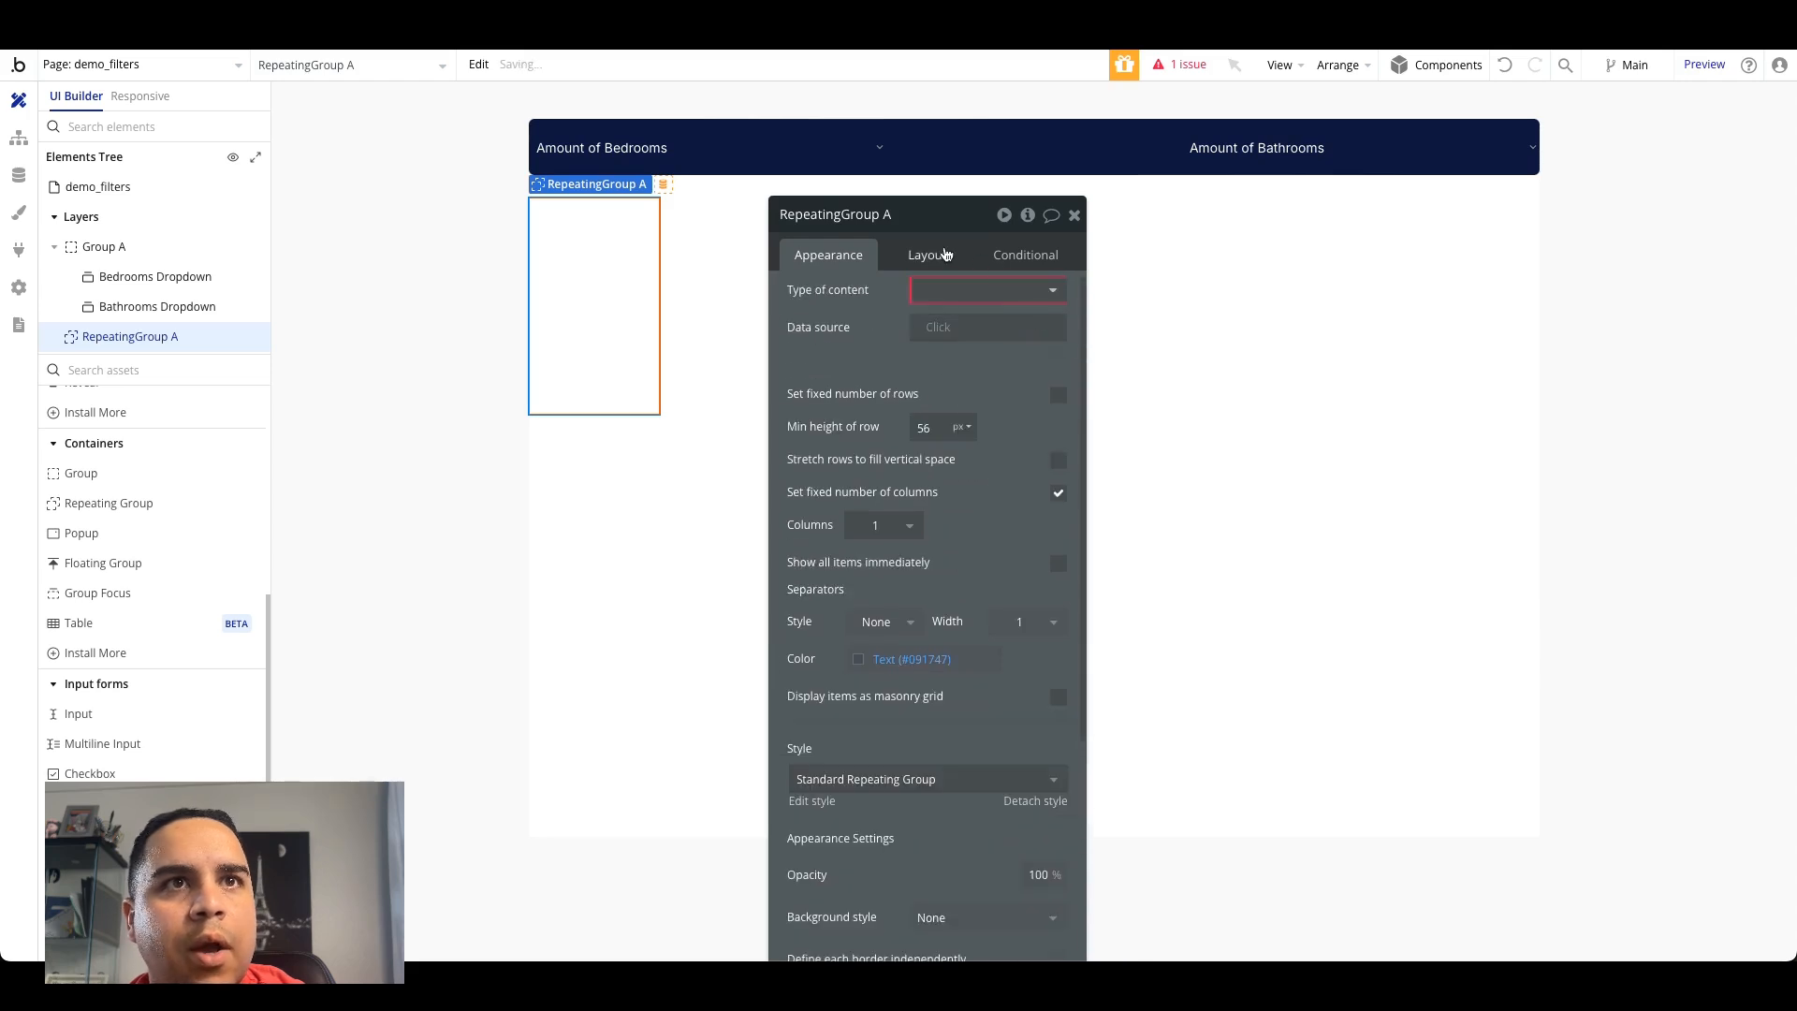
Step: Center the repeating group horizontally on the page and set its maximum width to 76%
{"action": "left_click", "coordinate": [948, 253]}
{"action": "left_click", "coordinate": [998, 503]}
{"action": "left_click", "coordinate": [1018, 606]}
{"action": "left_click", "coordinate": [1055, 606]}
{"action": "left_click", "coordinate": [1050, 655]}
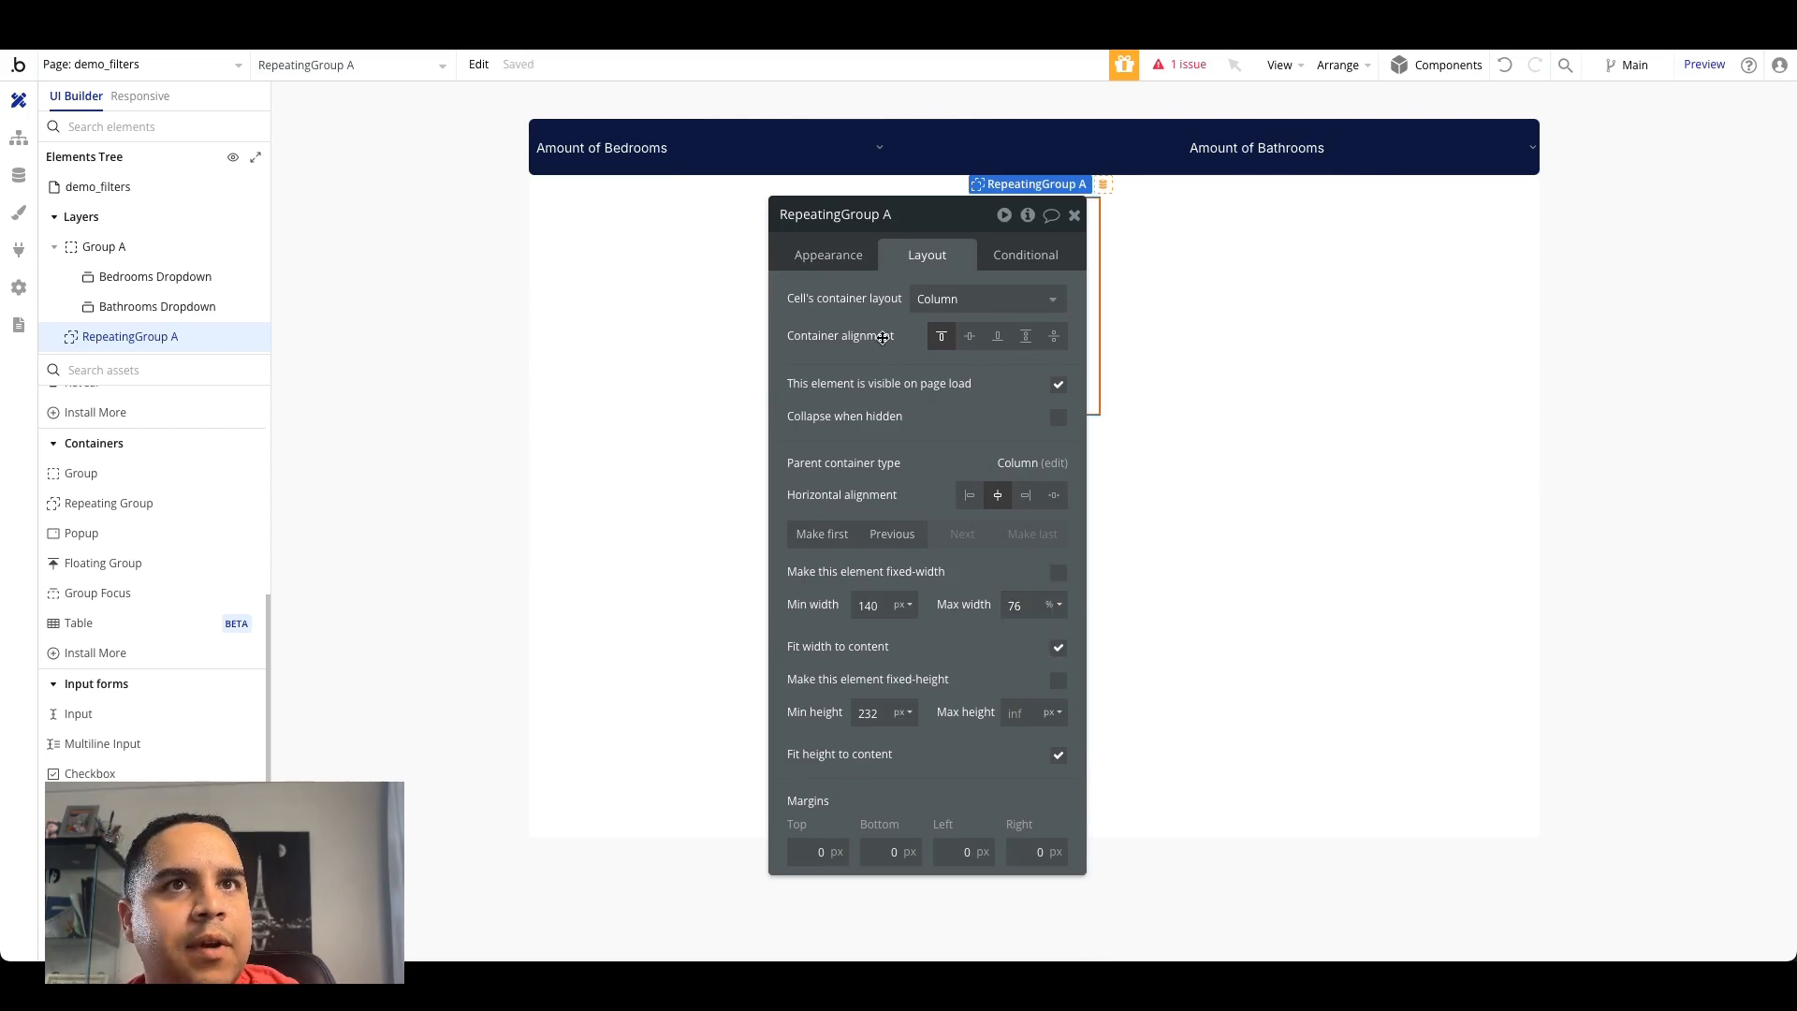
Step: Reapply percent as the unit of the repeating group's maximum width and turn off fitting its width to content
{"action": "left_click", "coordinate": [850, 253]}
{"action": "left_click_drag", "start_coordinate": [867, 219], "coordinate": [452, 209]}
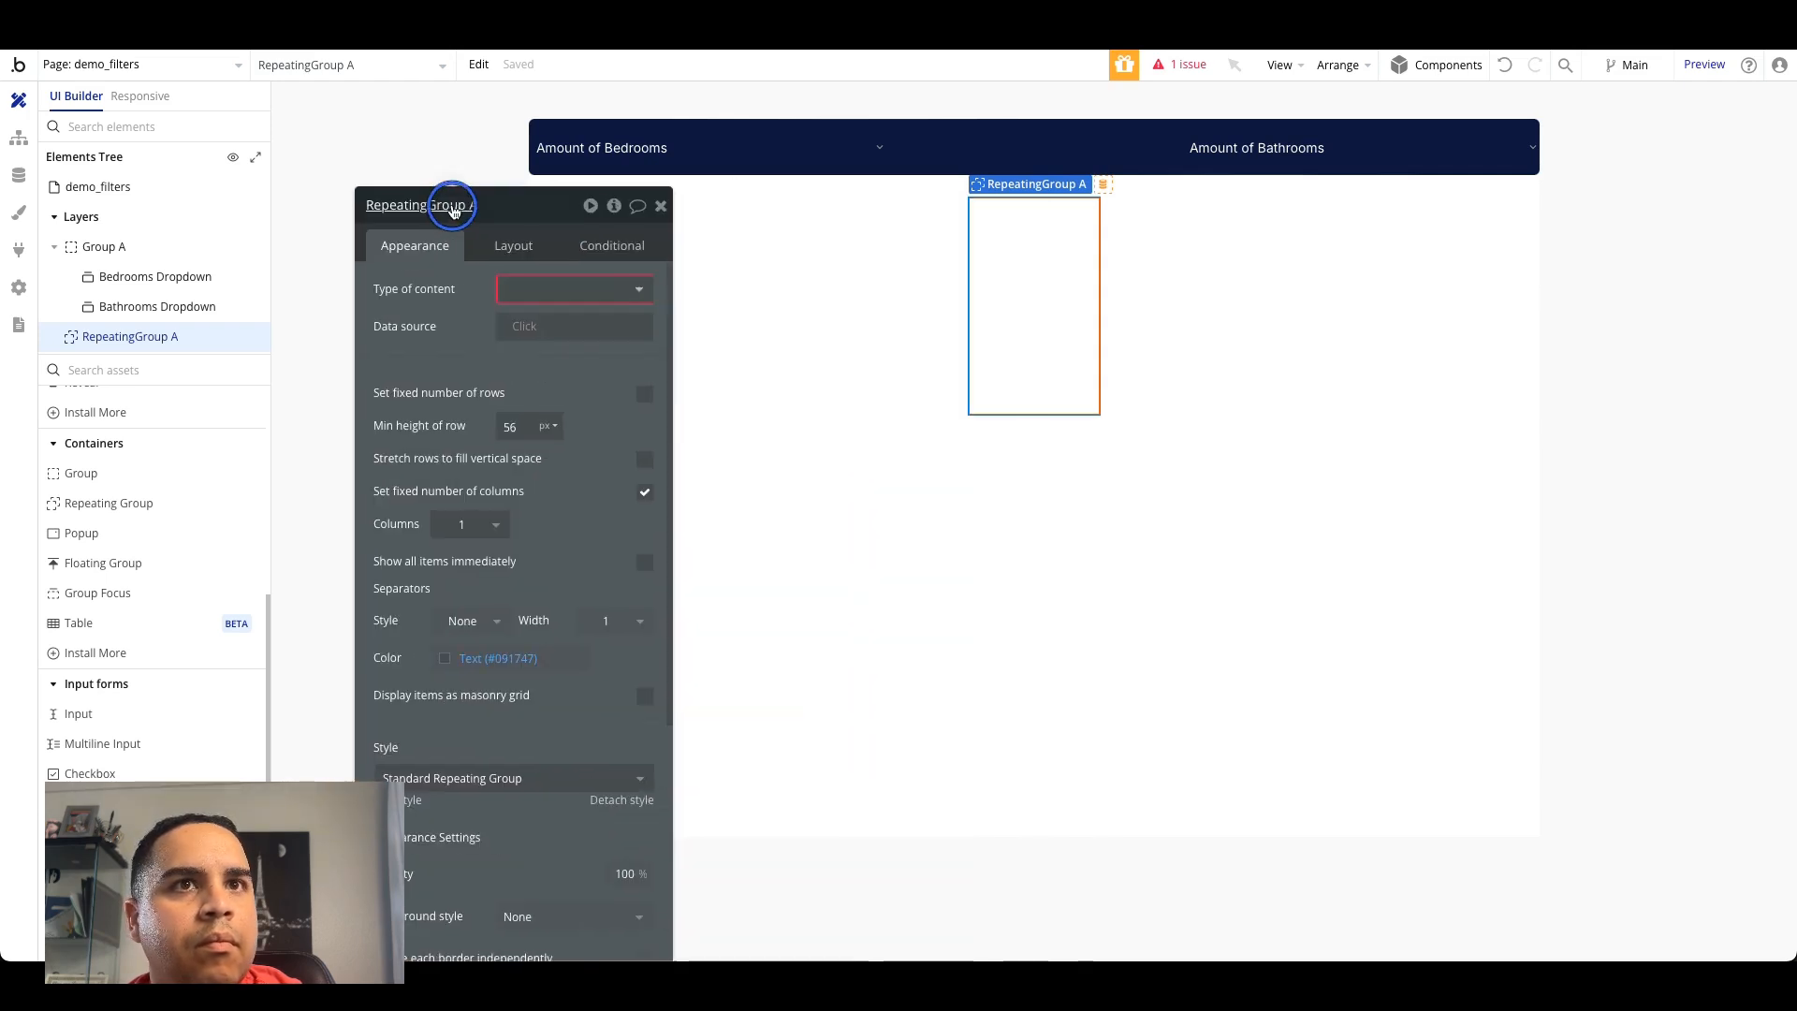
{"action": "left_click", "coordinate": [513, 246]}
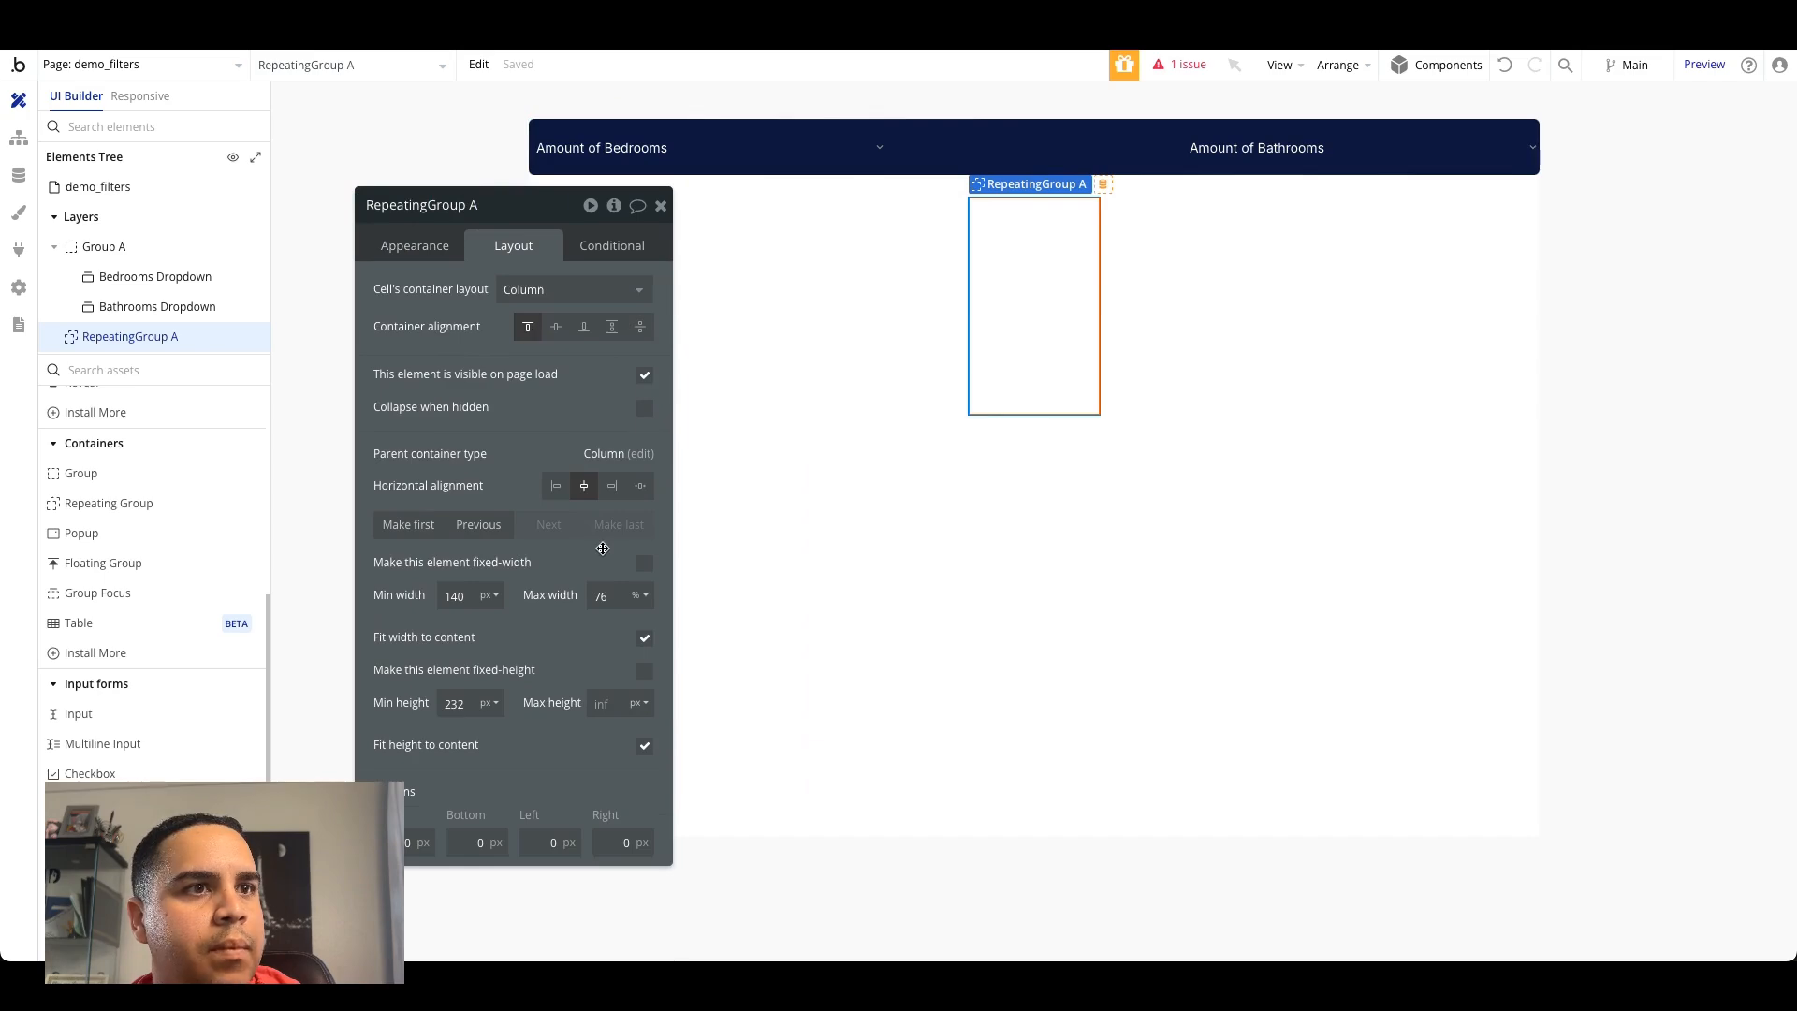
{"action": "left_click", "coordinate": [644, 596]}
{"action": "left_click", "coordinate": [634, 627]}
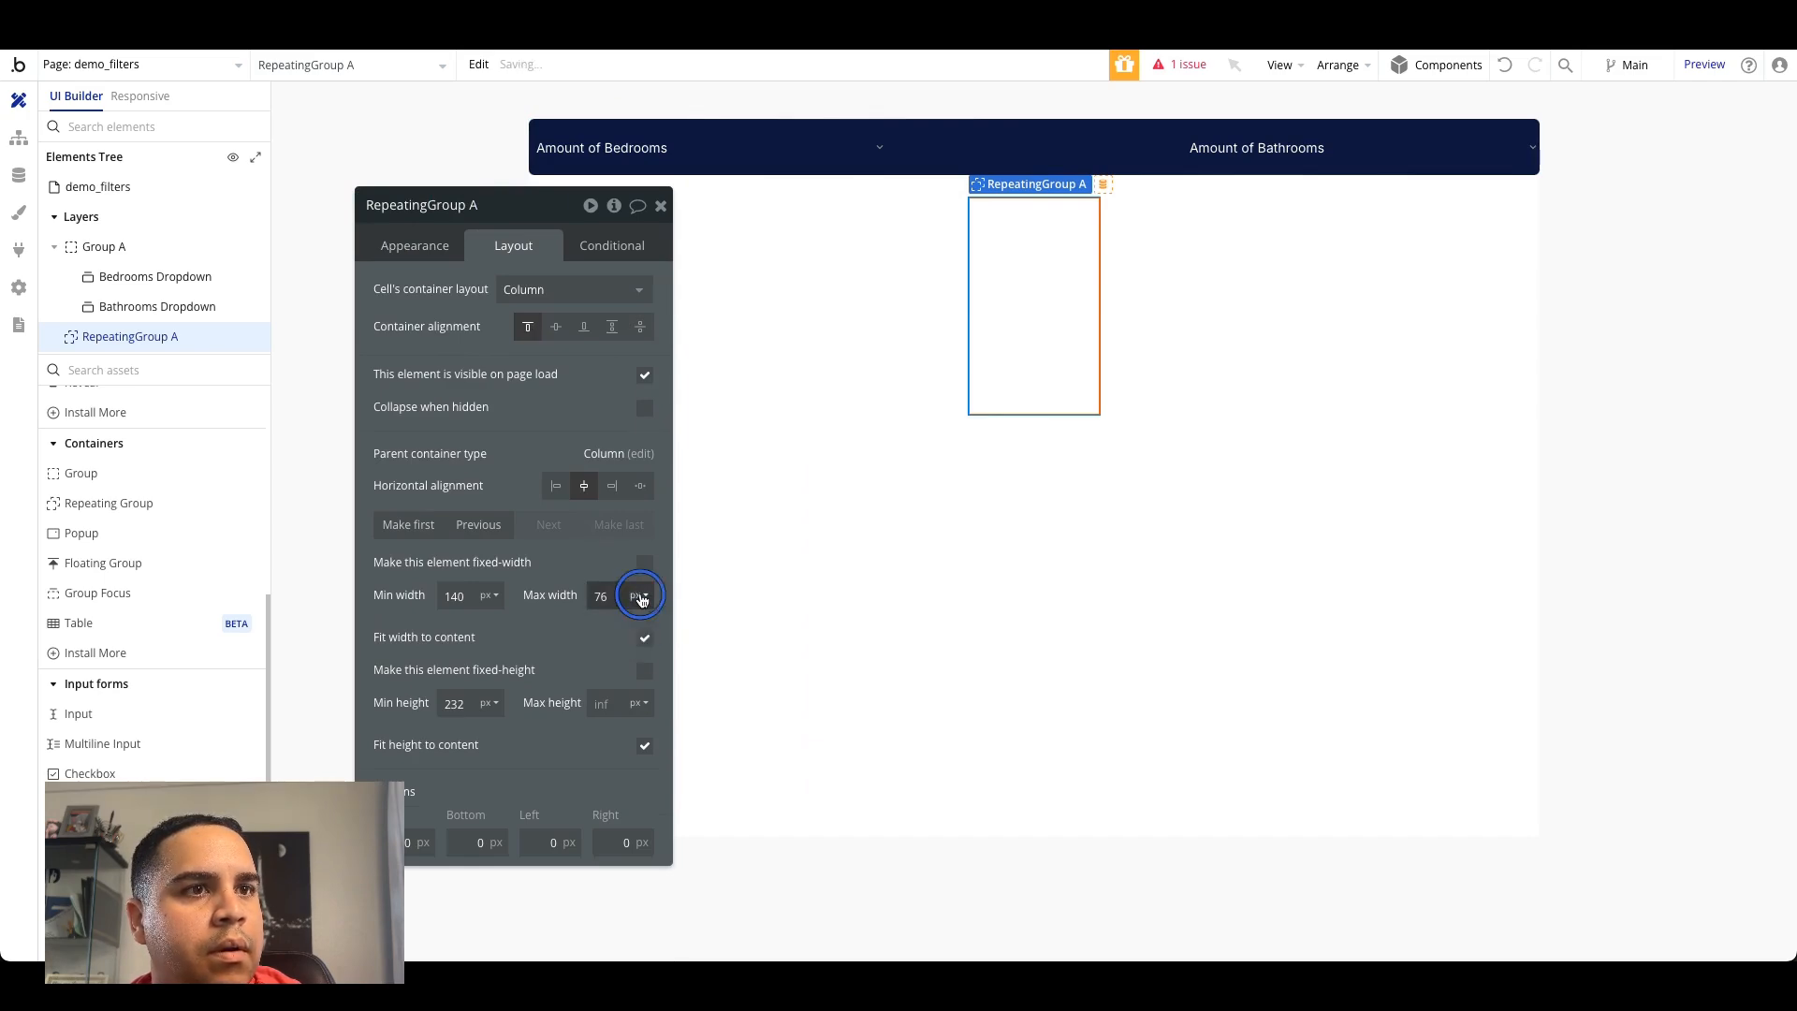
{"action": "left_click", "coordinate": [641, 599]}
{"action": "left_click", "coordinate": [637, 656]}
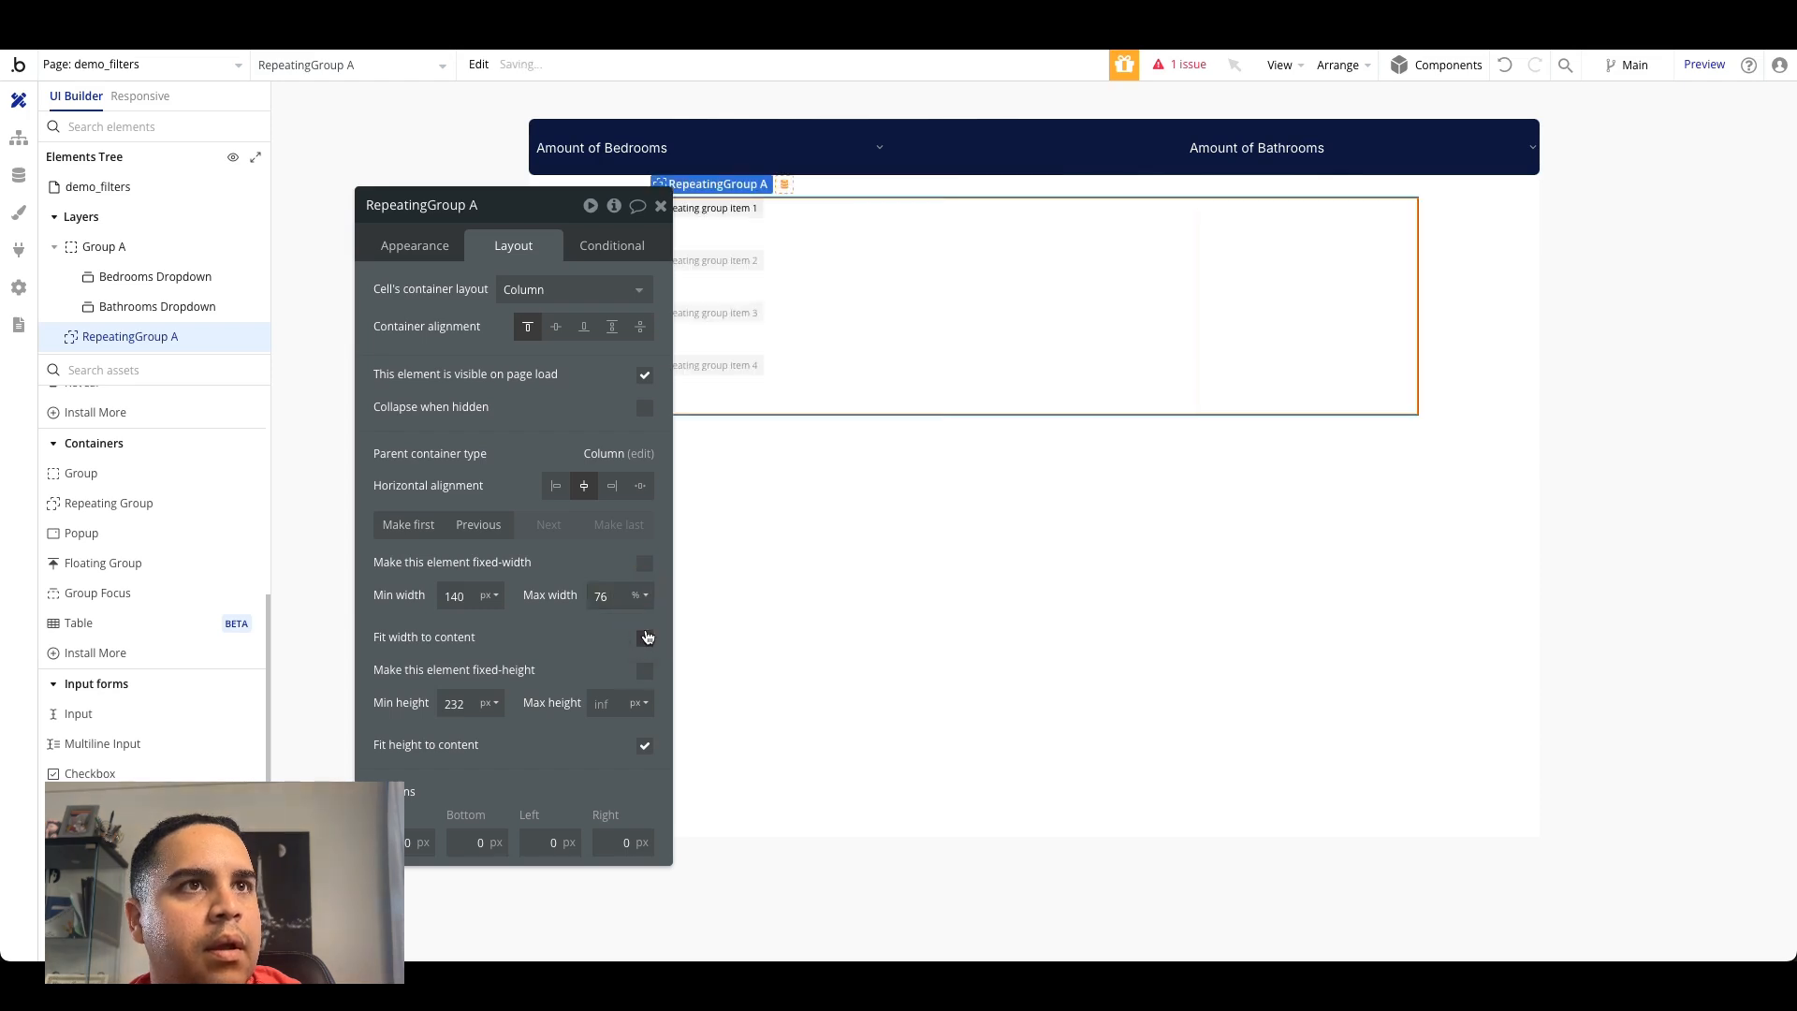
Step: Set the repeating group's type of content to Properties
{"action": "left_click_drag", "start_coordinate": [501, 378], "coordinate": [412, 328]}
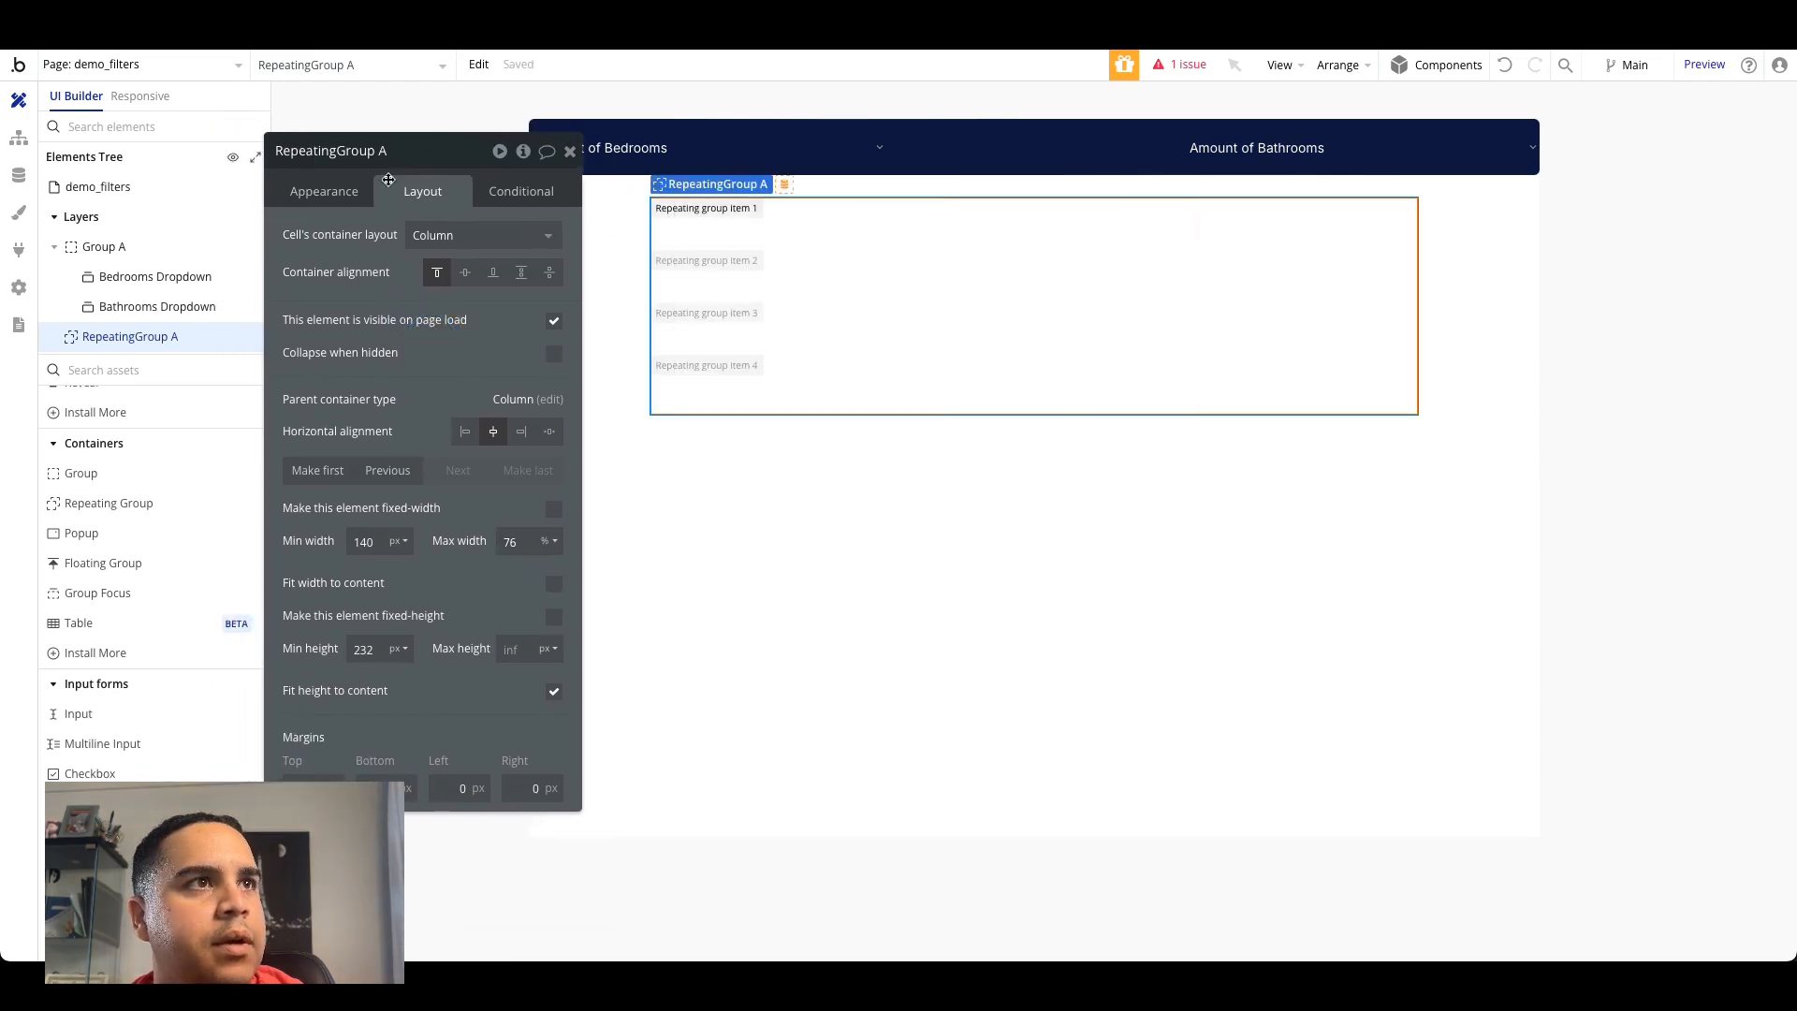
{"action": "left_click", "coordinate": [332, 188]}
{"action": "left_click", "coordinate": [445, 245]}
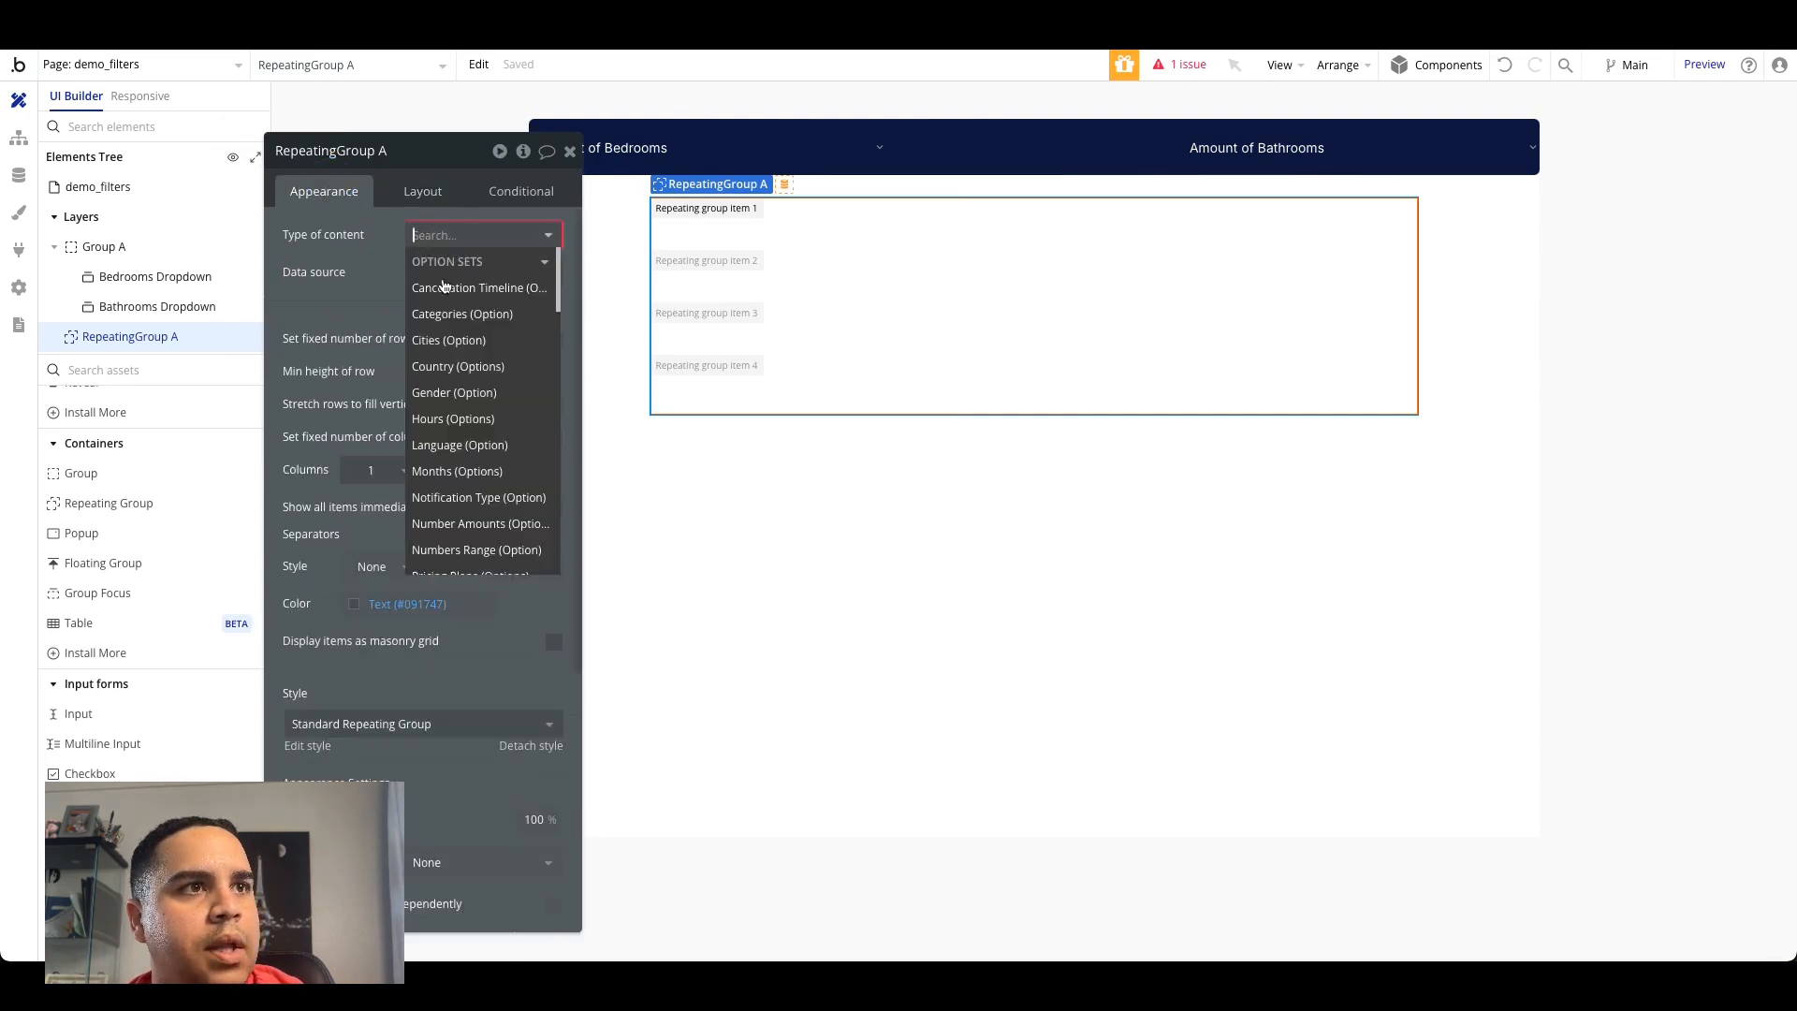
{"action": "type", "text": "pro"}
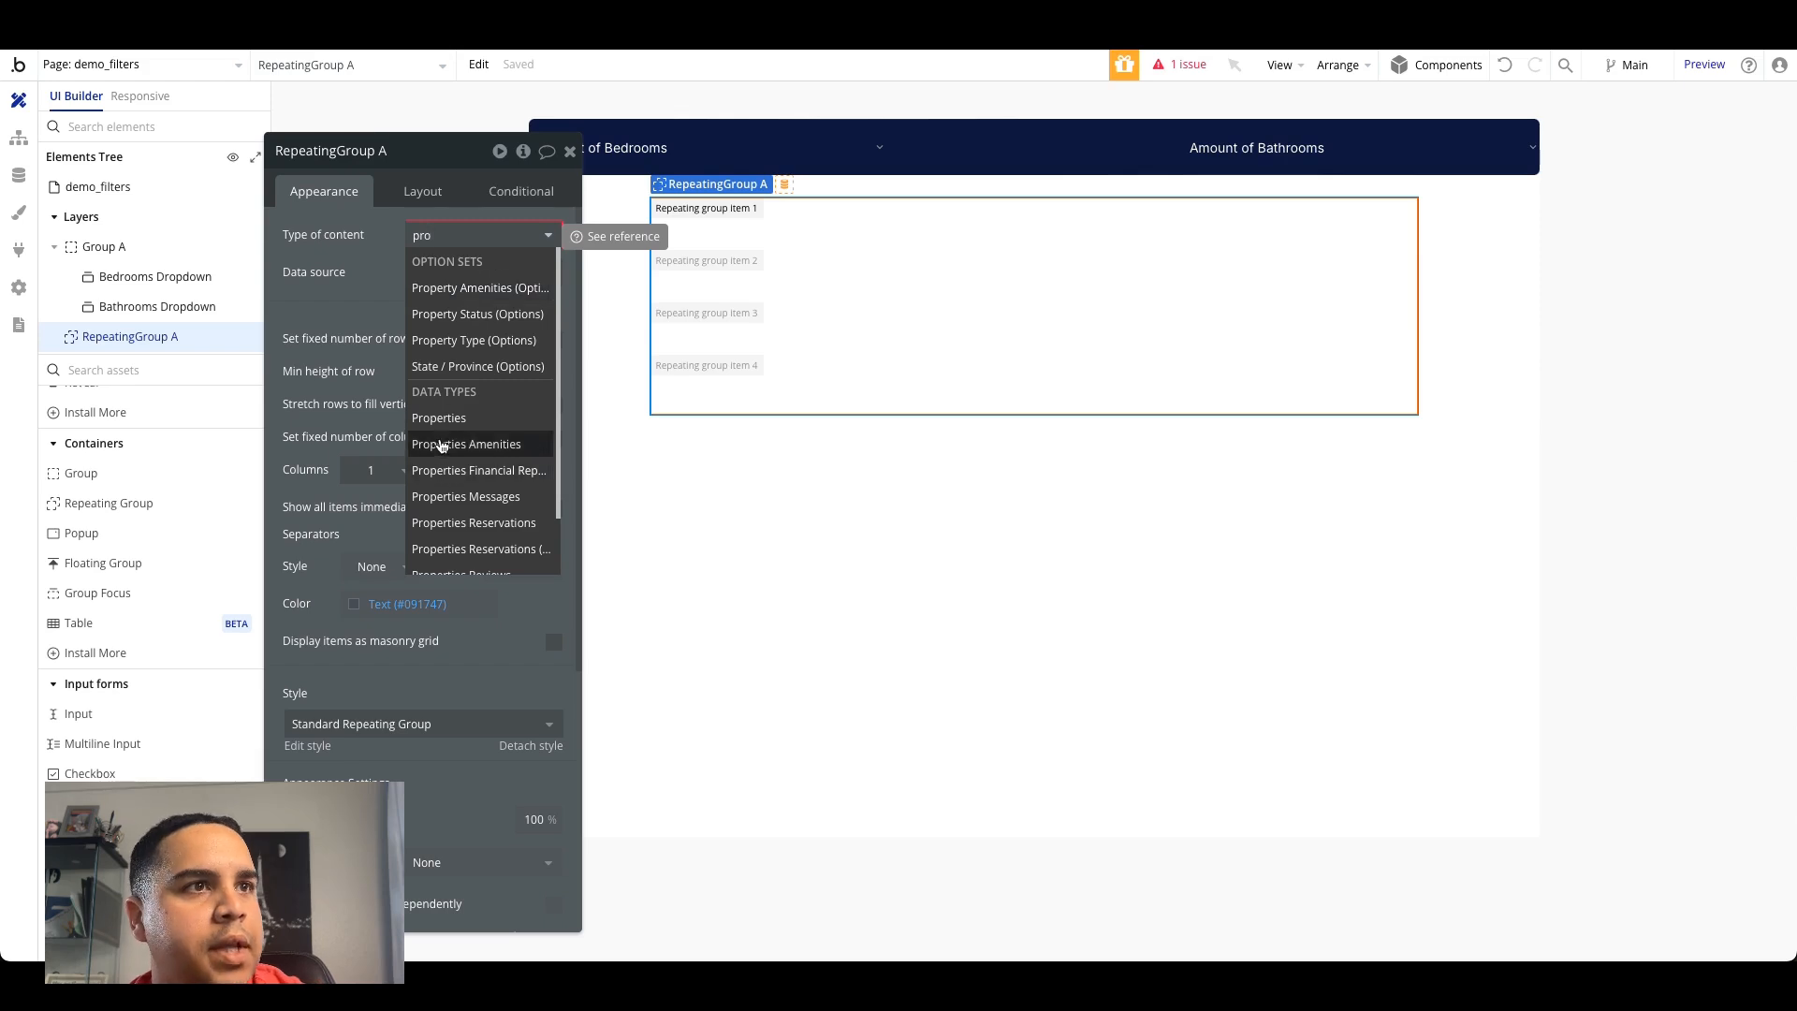
{"action": "left_click", "coordinate": [451, 418]}
Step: Set the repeating group's data source to a search for Properties
{"action": "left_click", "coordinate": [426, 272]}
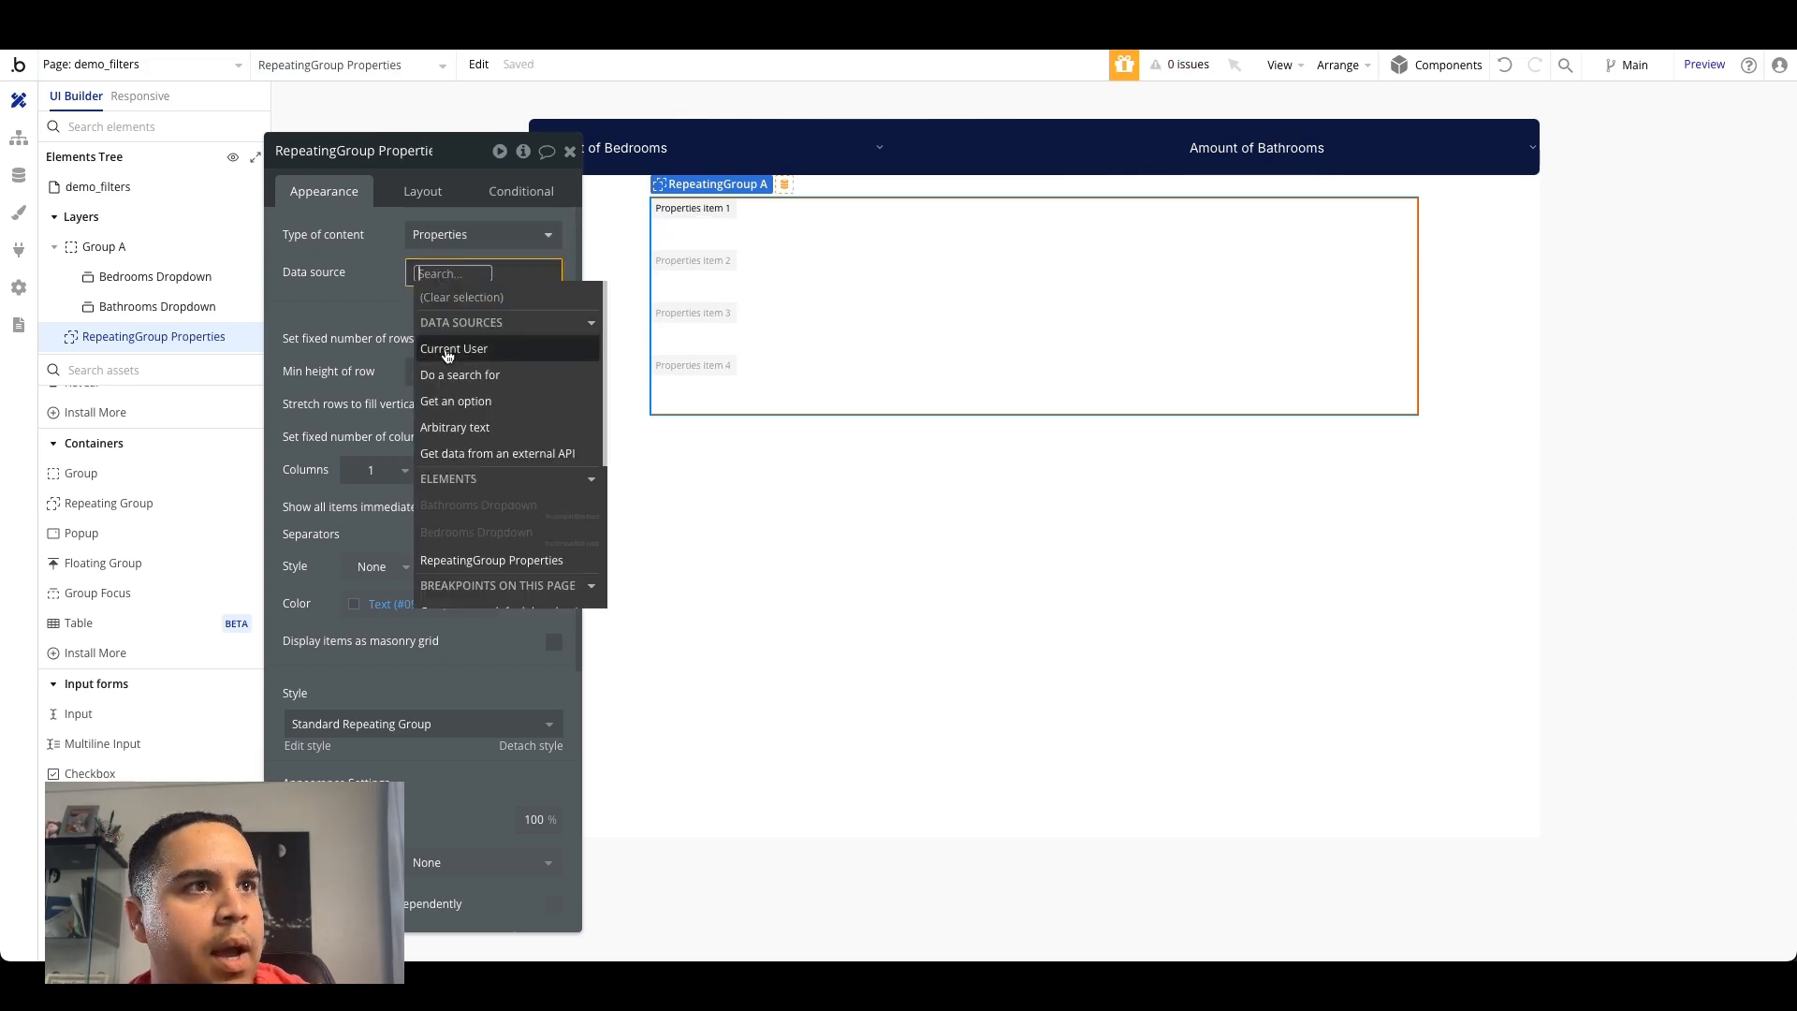
{"action": "left_click", "coordinate": [459, 374]}
{"action": "left_click", "coordinate": [834, 197]}
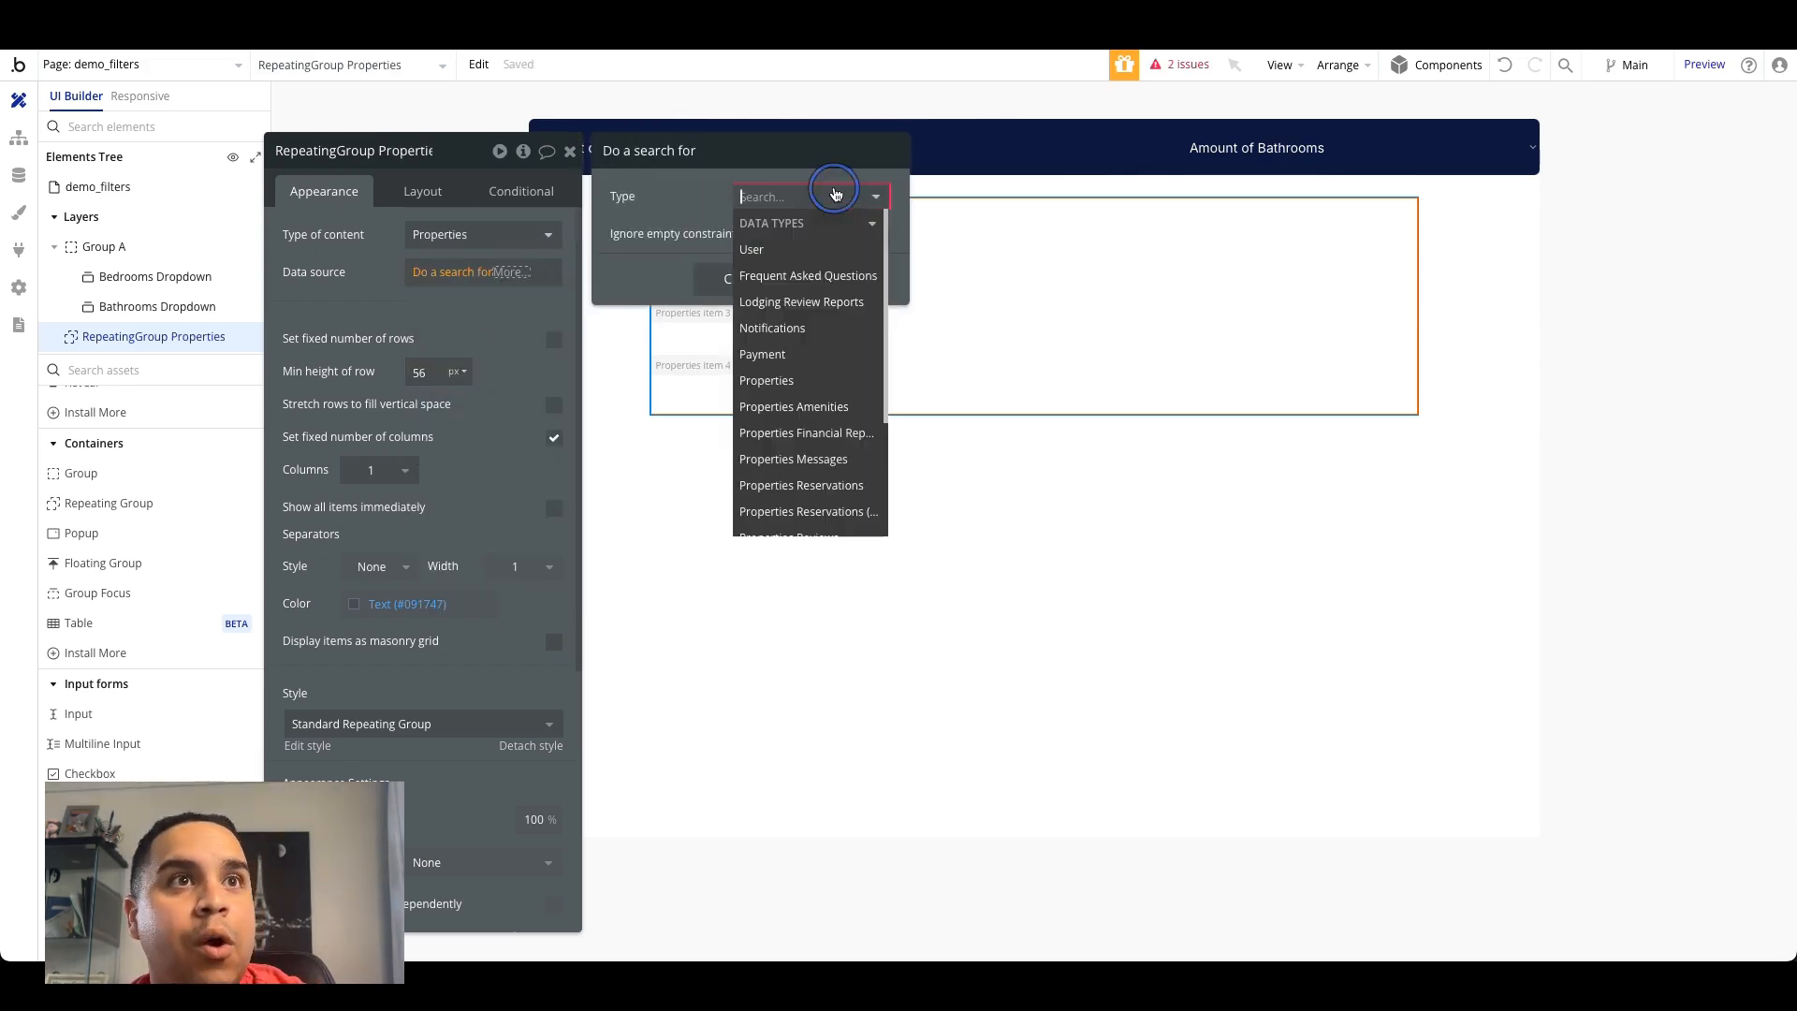
{"action": "left_click", "coordinate": [776, 382]}
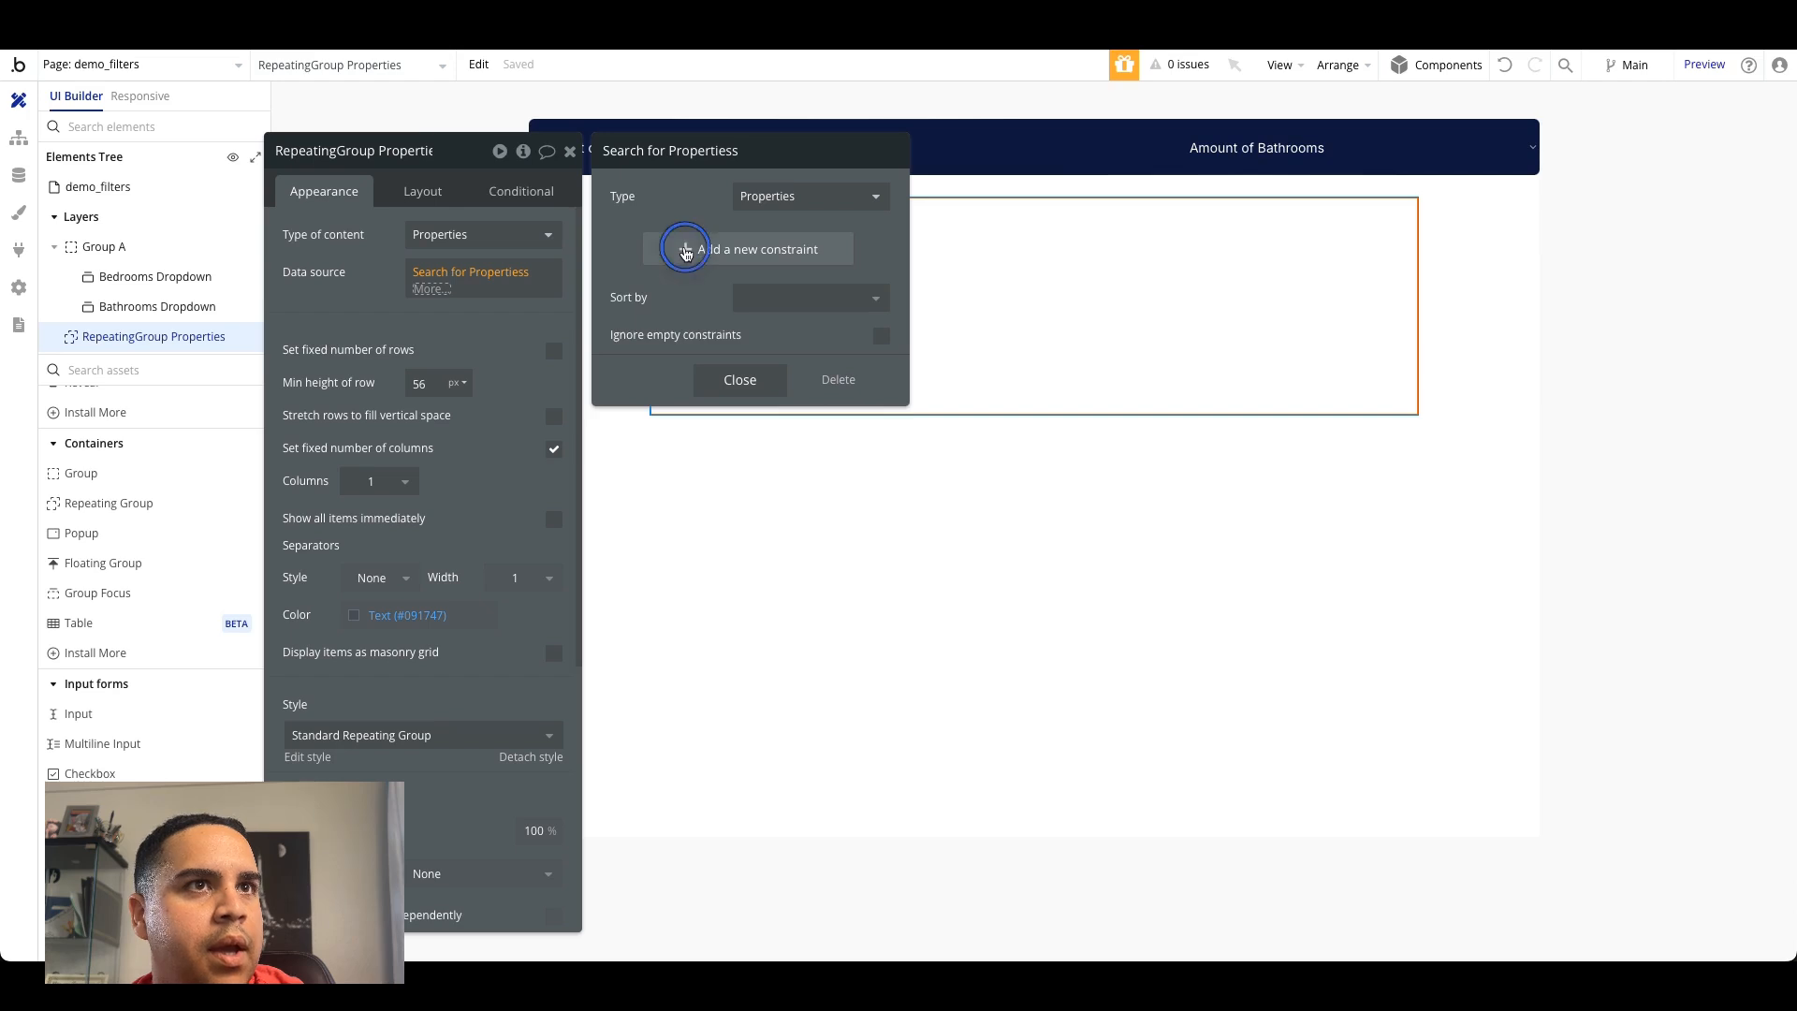
Step: Add Bathrooms and Bedrooms constraints to the Properties search, both using the = operator
{"action": "left_click", "coordinate": [665, 252]}
{"action": "left_click", "coordinate": [630, 241]}
{"action": "left_click", "coordinate": [656, 289]}
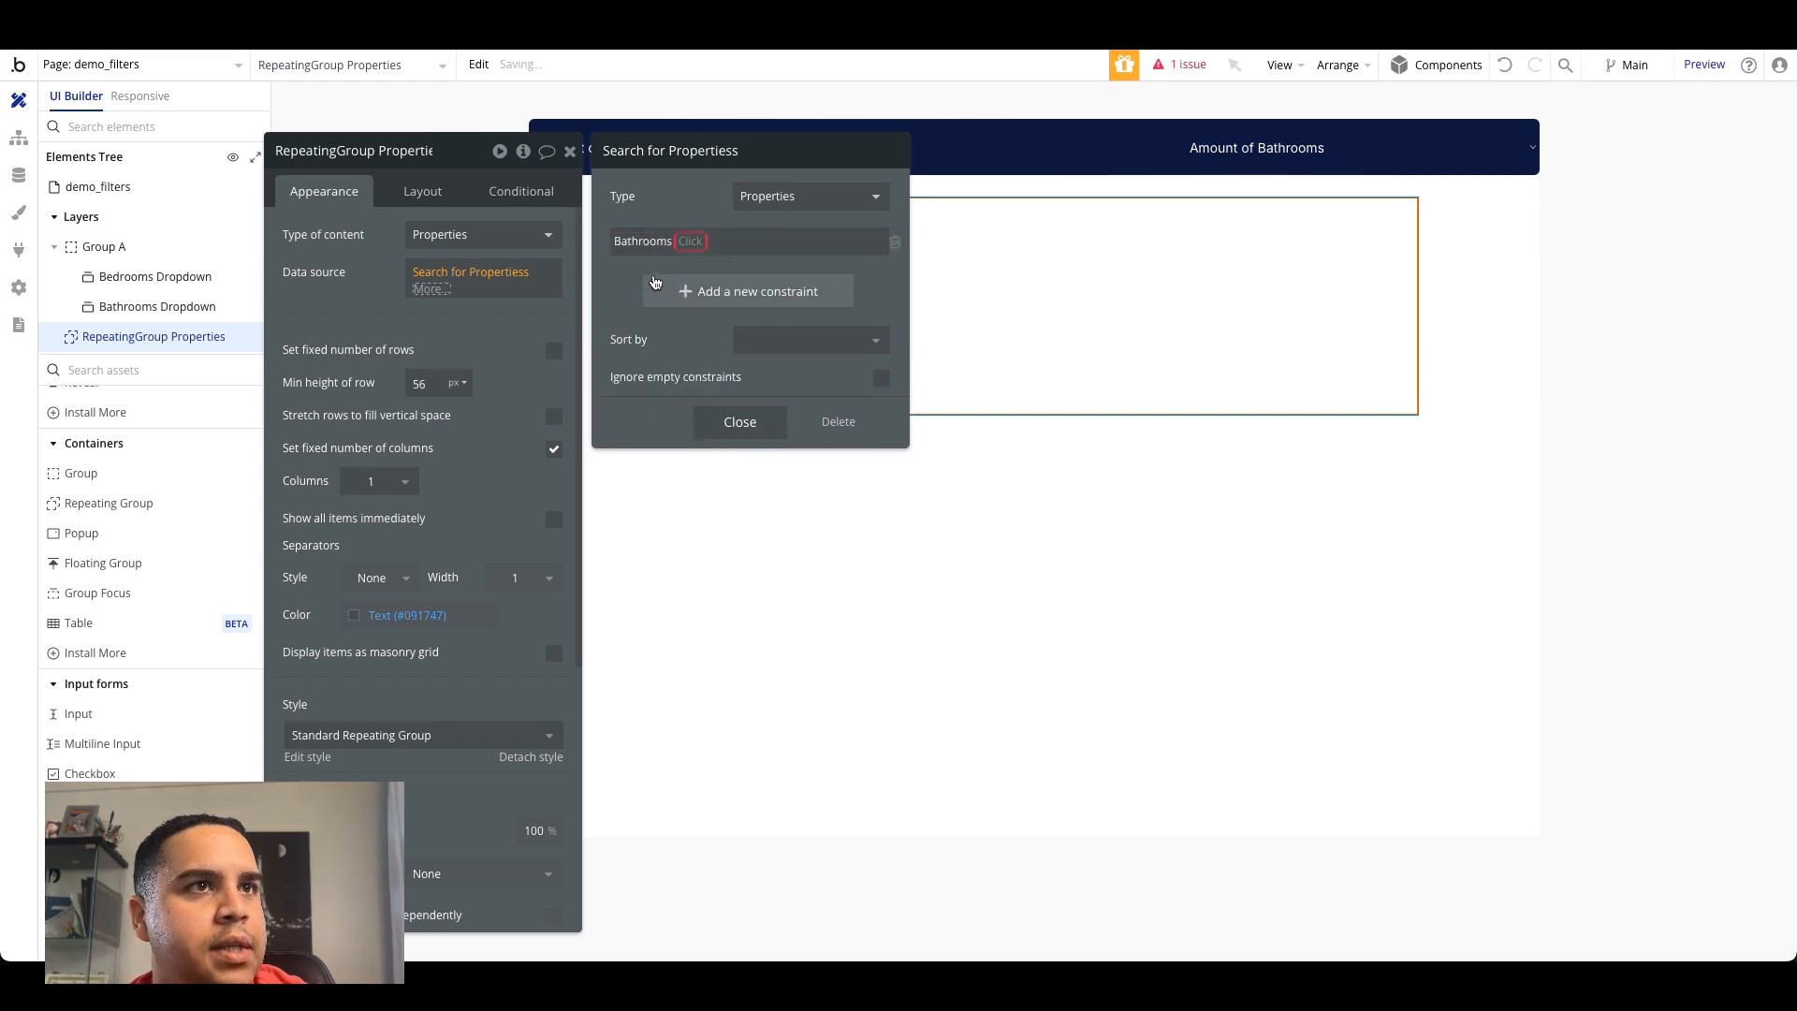
{"action": "left_click", "coordinate": [660, 293]}
{"action": "left_click", "coordinate": [635, 283]}
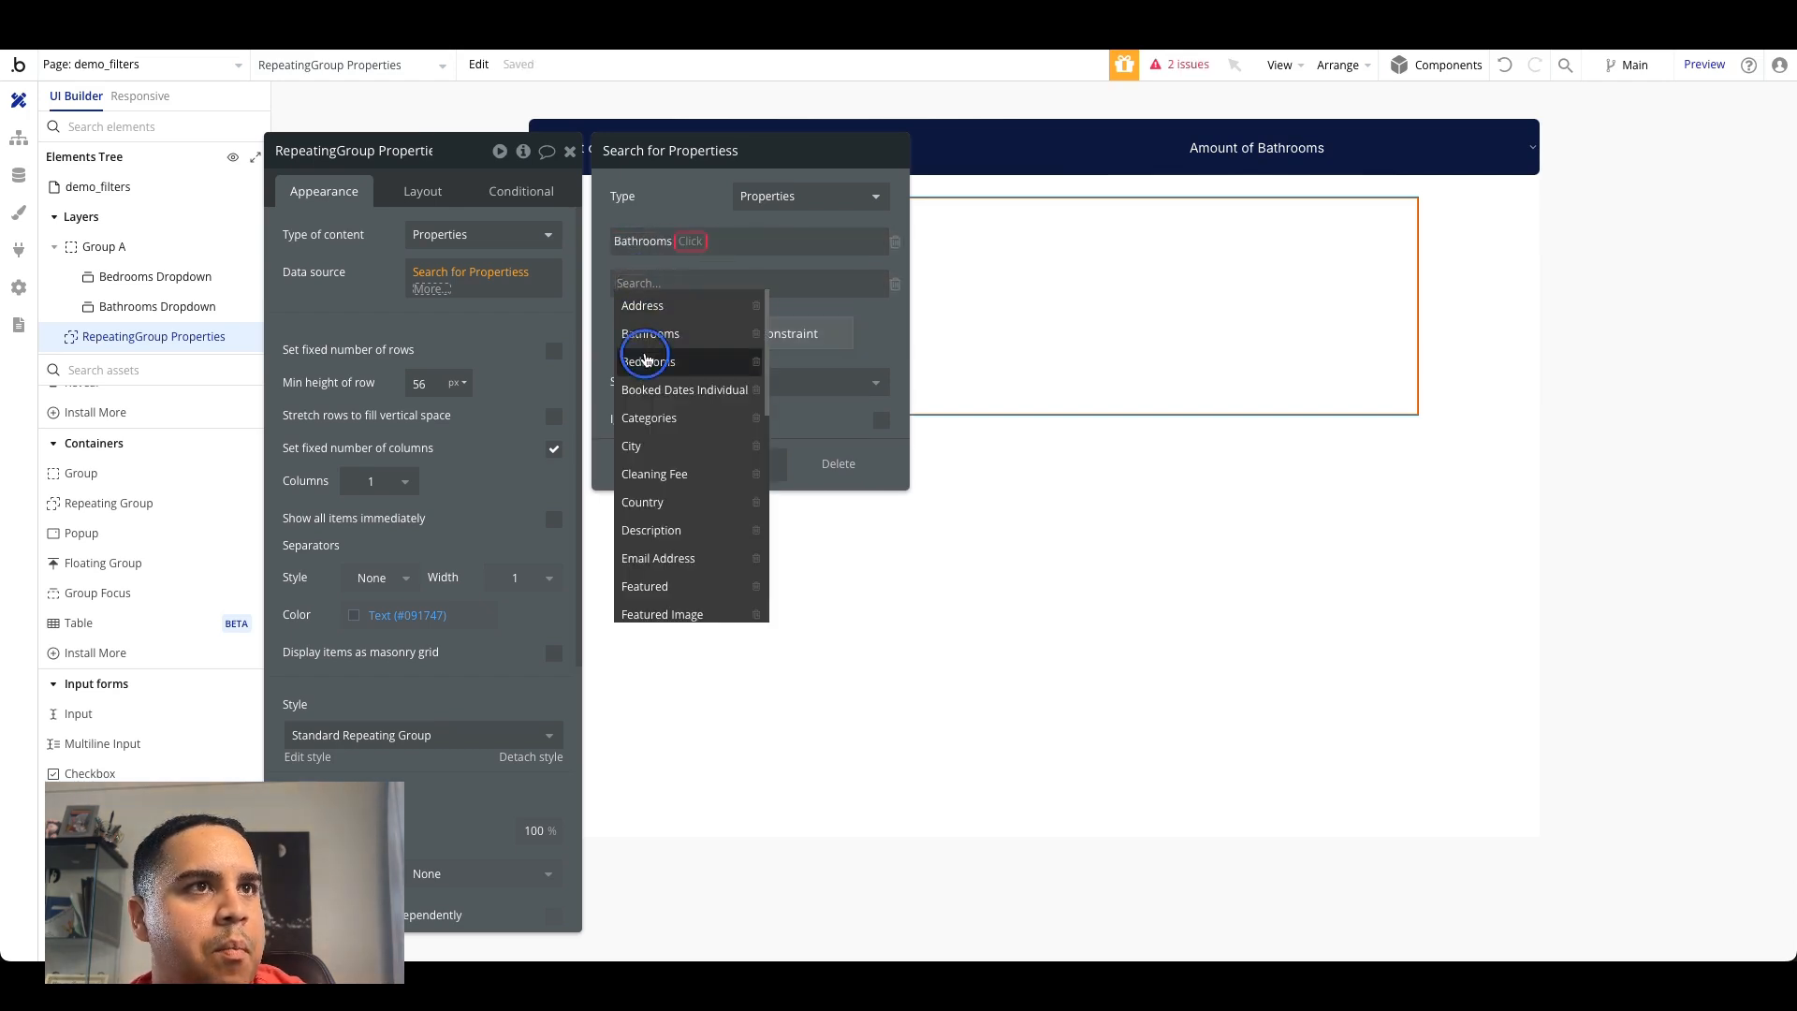
{"action": "left_click", "coordinate": [648, 359]}
{"action": "left_click", "coordinate": [683, 251]}
{"action": "left_click", "coordinate": [686, 267]}
{"action": "left_click", "coordinate": [688, 284]}
{"action": "left_click", "coordinate": [693, 308]}
Step: Set the Bathrooms constraint to the Bathrooms Dropdown's value
{"action": "left_click", "coordinate": [708, 243]}
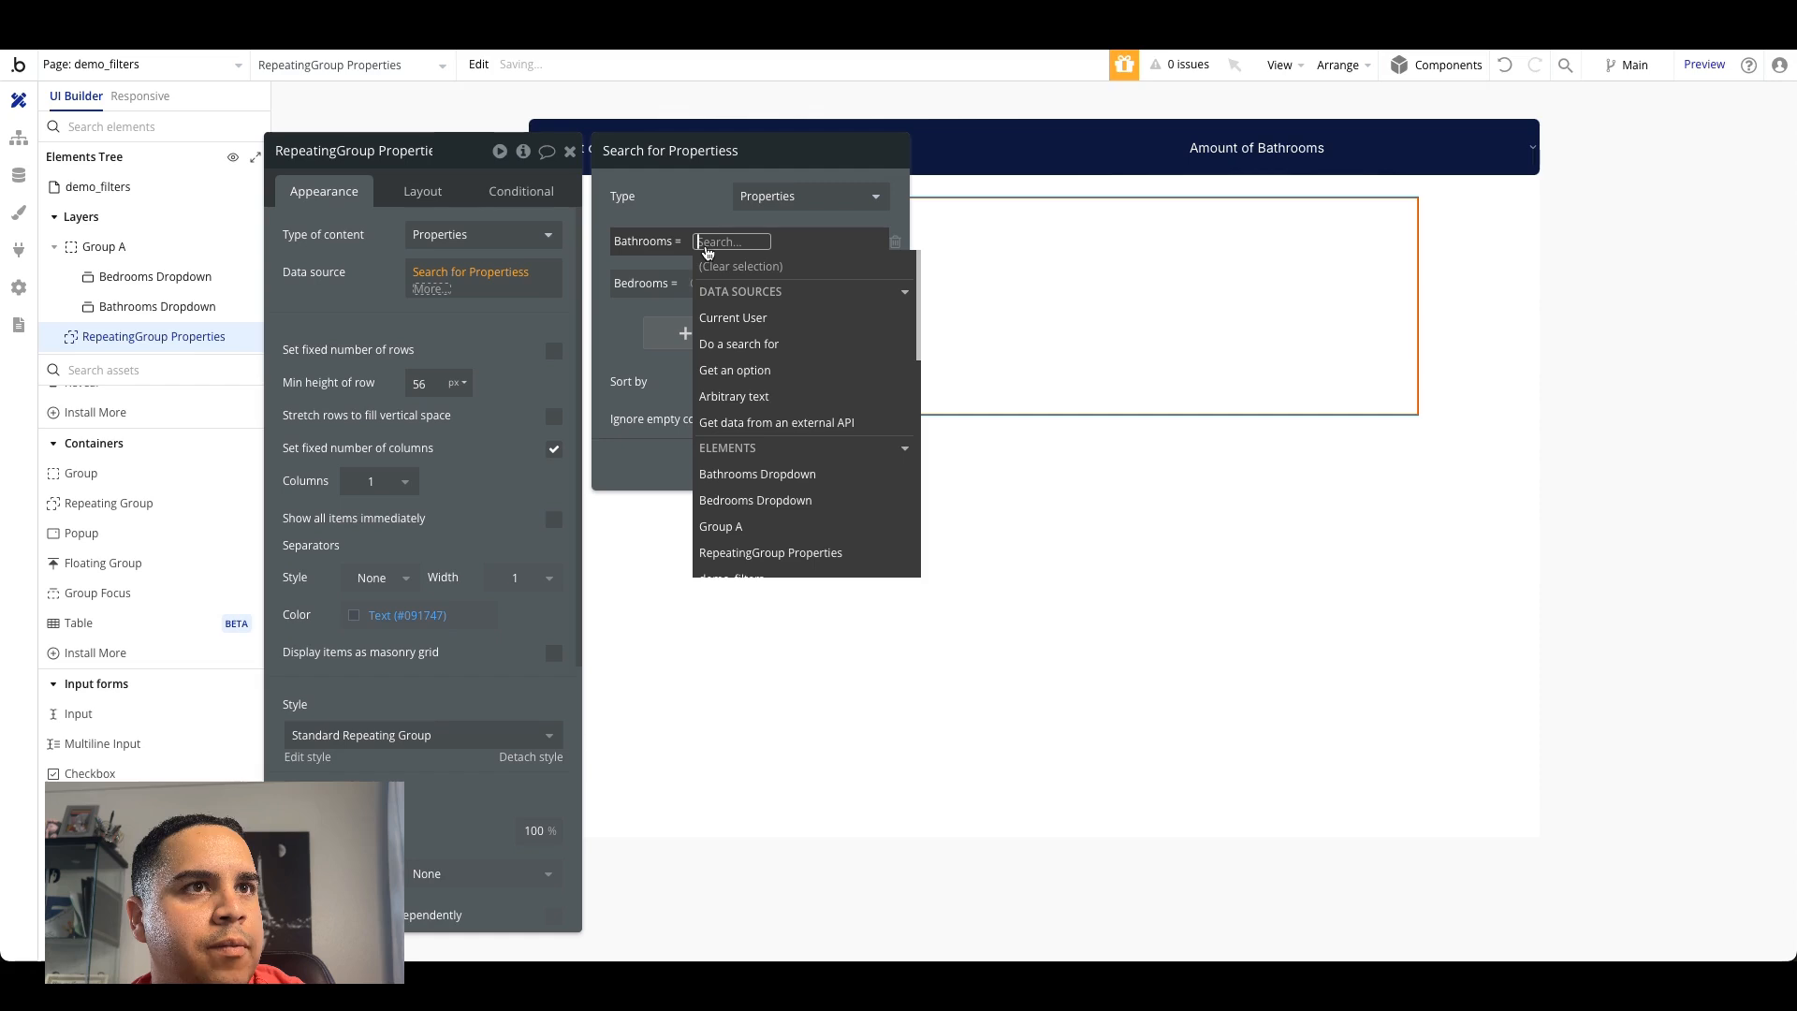
{"action": "type", "text": "bath"}
{"action": "left_click", "coordinate": [735, 290]}
{"action": "left_click", "coordinate": [710, 312]}
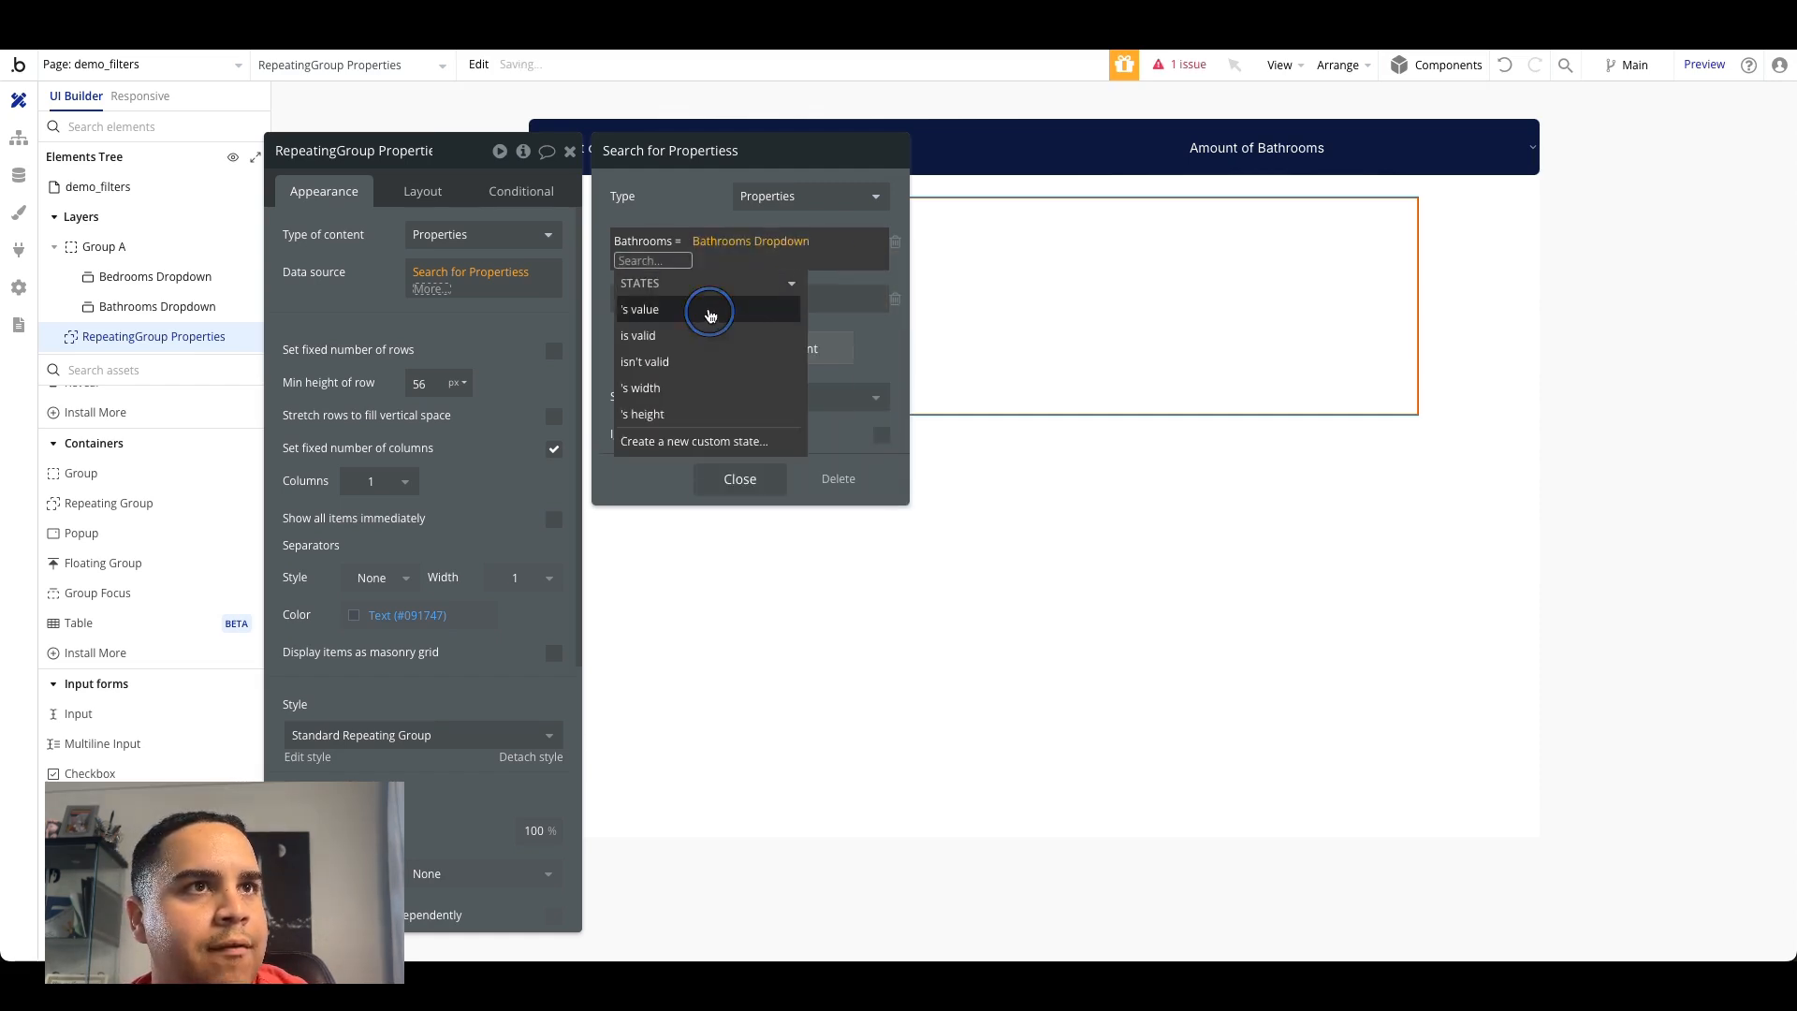
{"action": "left_click", "coordinate": [700, 187]}
Step: Set the Bedrooms constraint to the Bedrooms Dropdown's value and make the search ignore empty constraints
{"action": "left_click", "coordinate": [703, 284]}
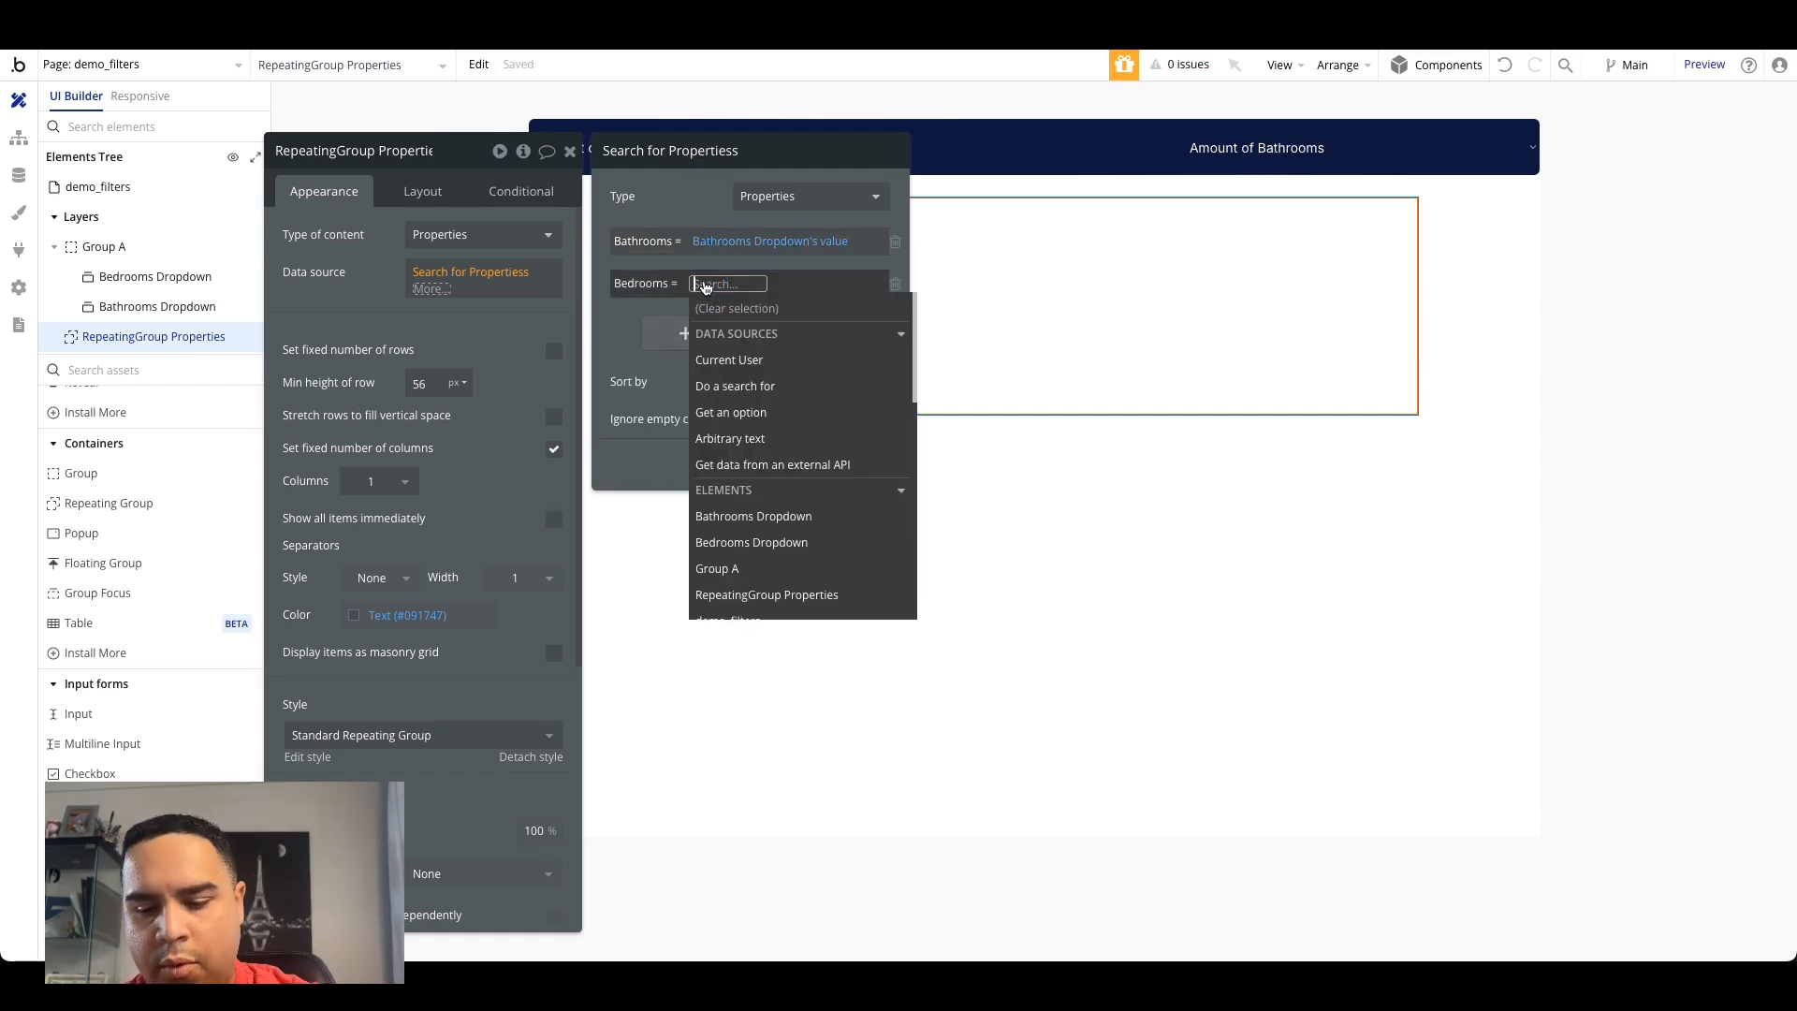
{"action": "type", "text": "bed"}
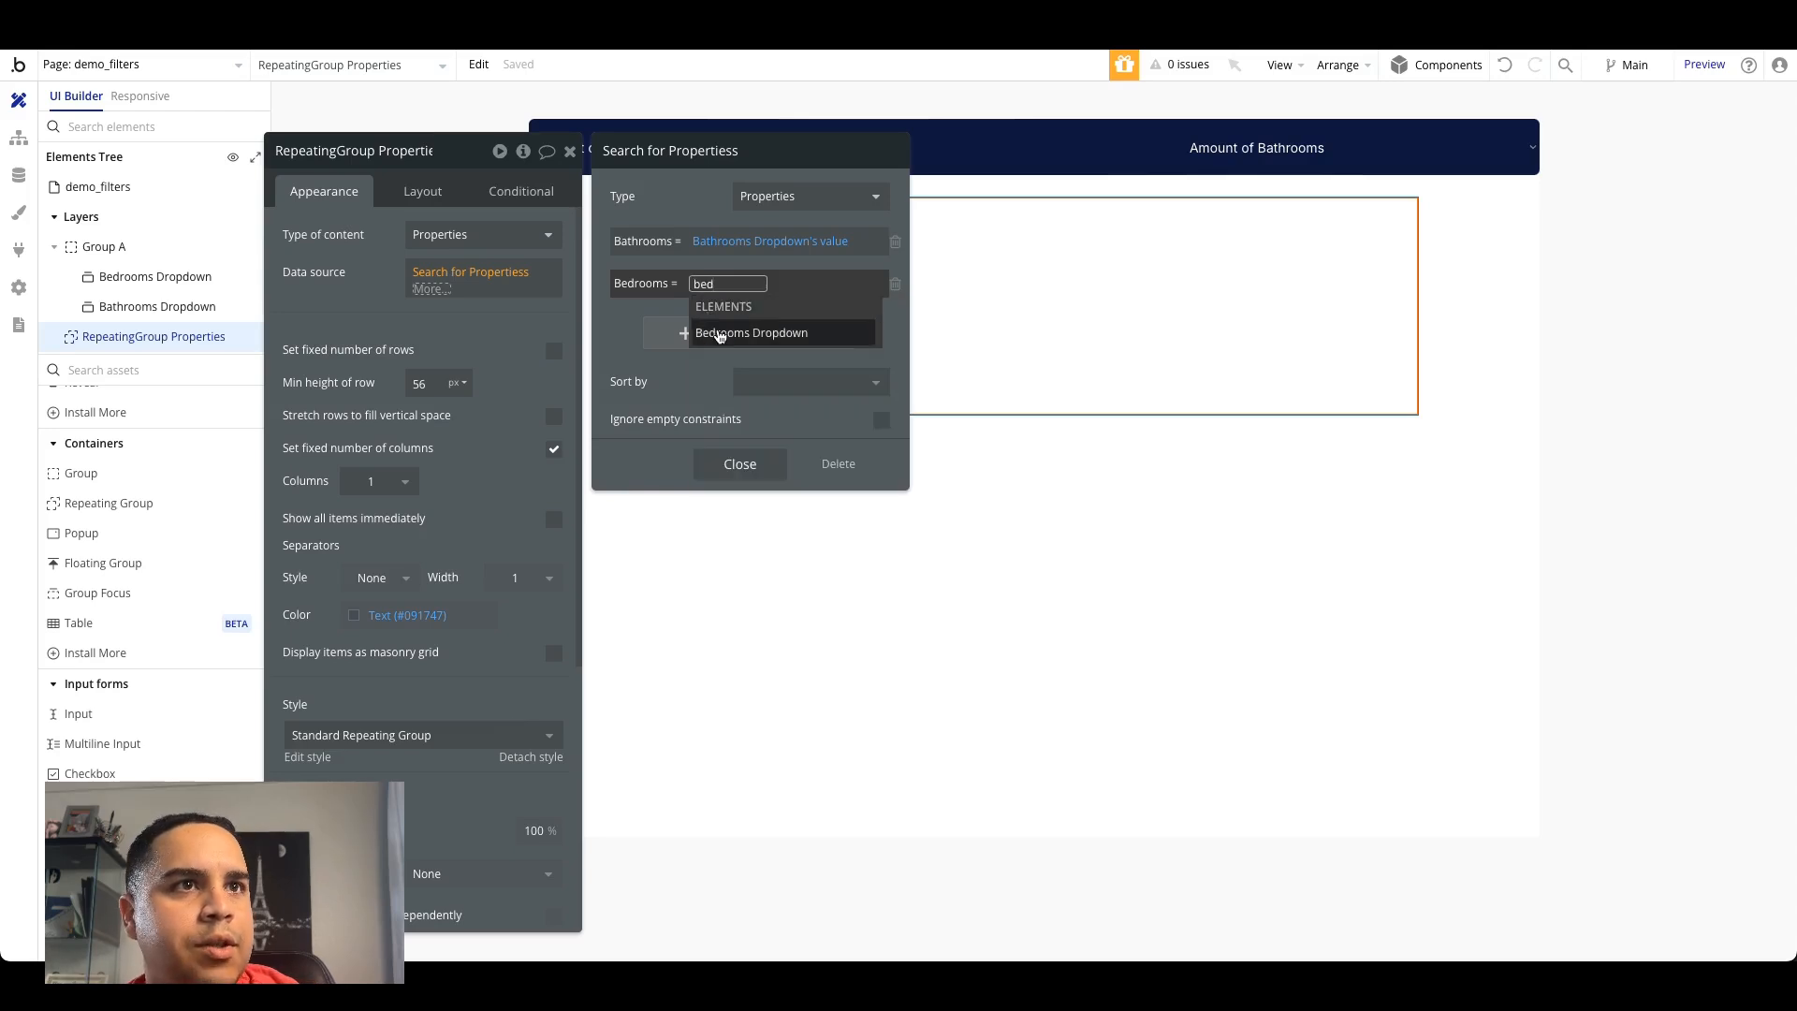
{"action": "left_click", "coordinate": [716, 334]}
{"action": "left_click", "coordinate": [881, 335]}
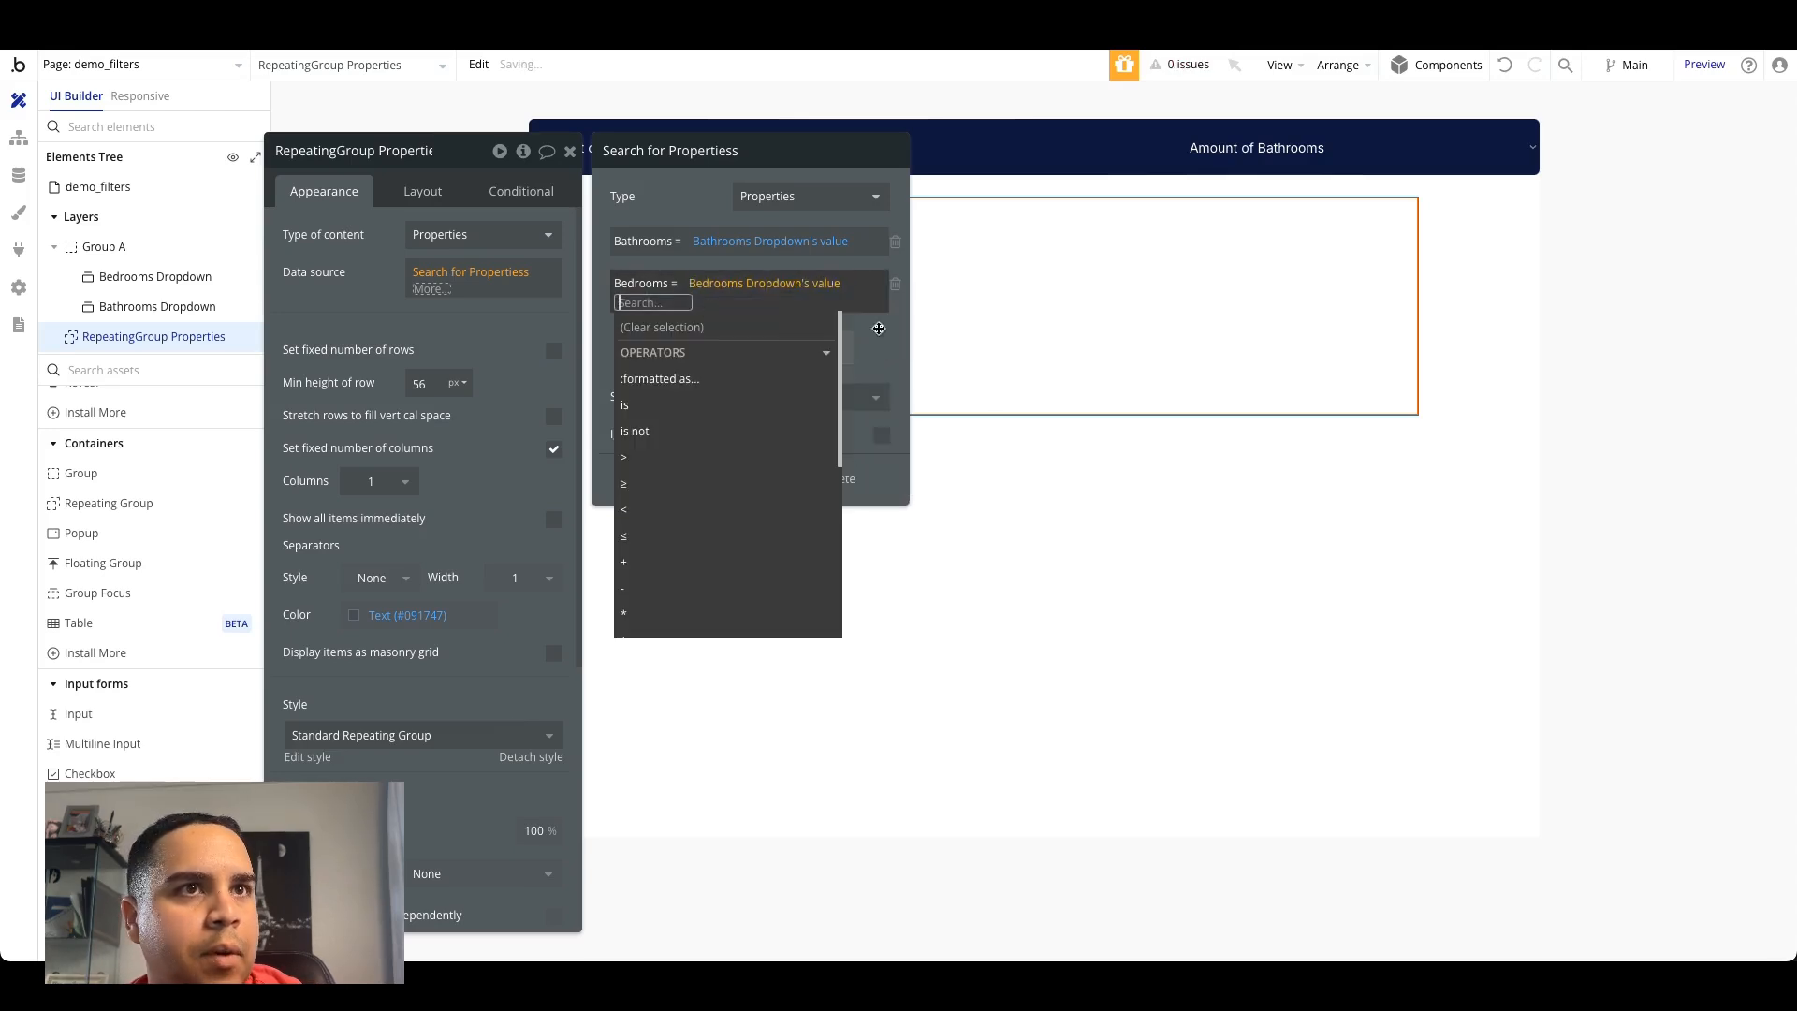
{"action": "left_click", "coordinate": [872, 333]}
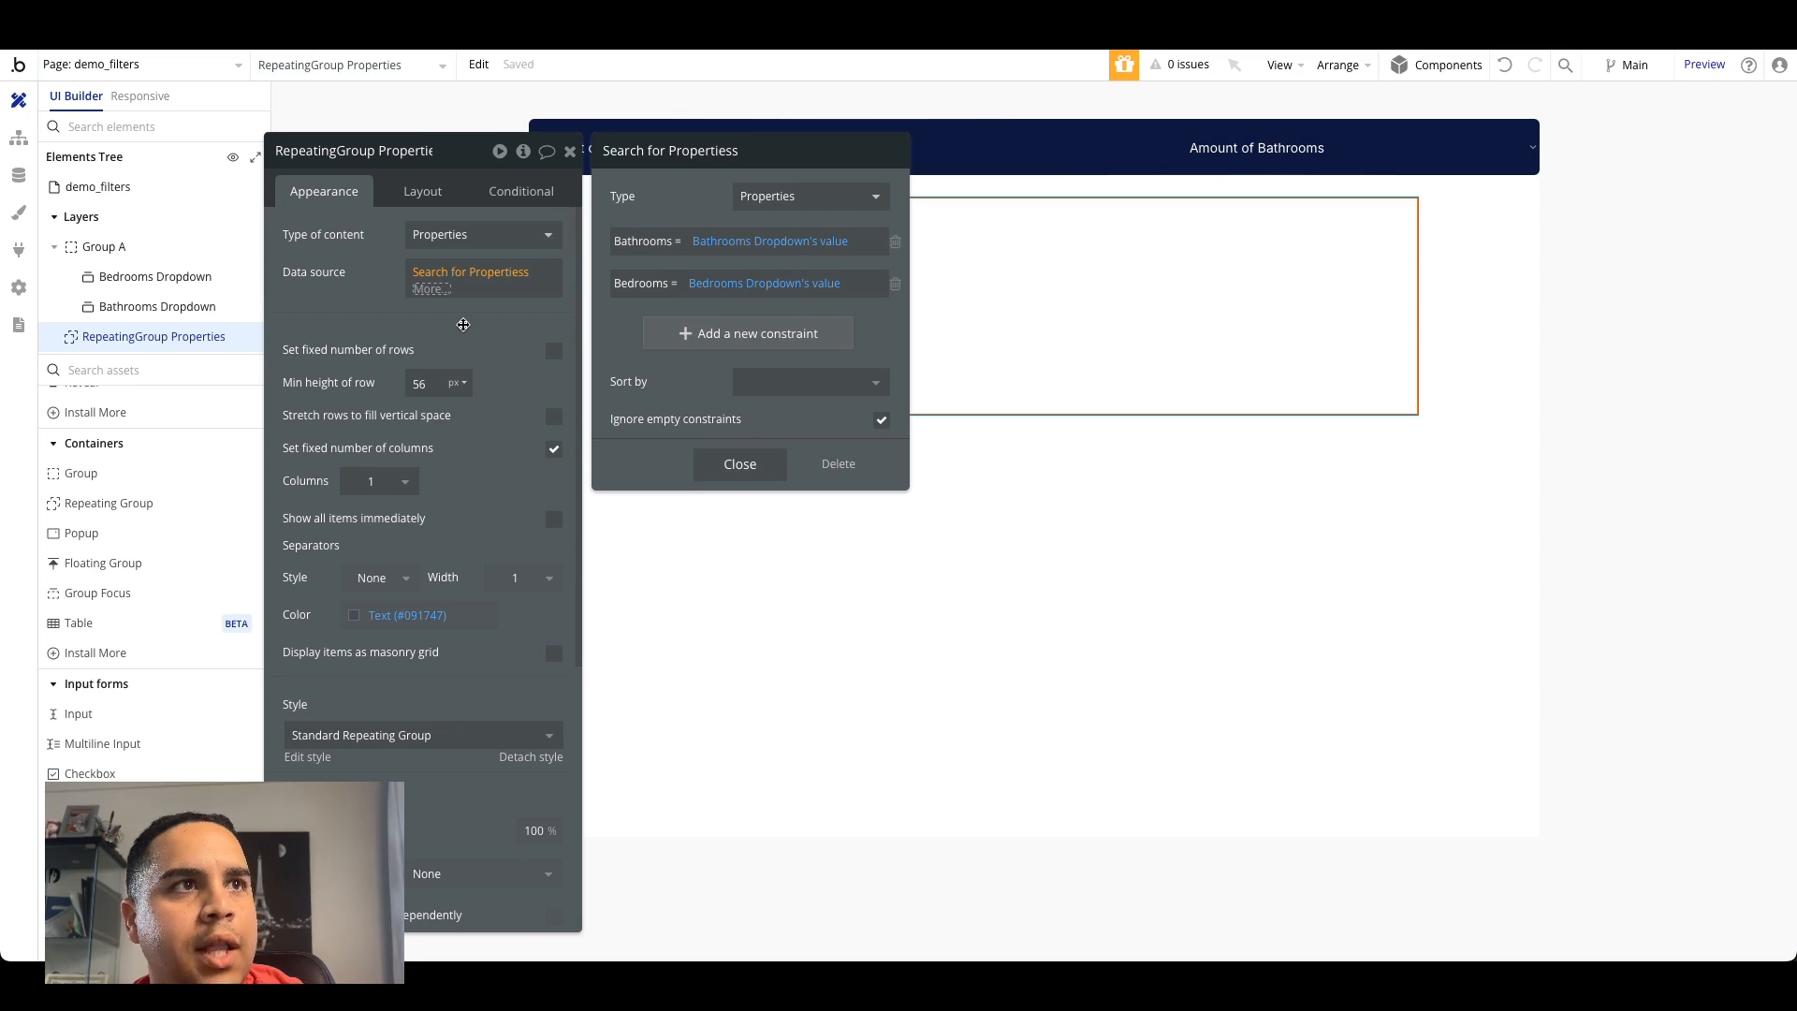
{"action": "left_click", "coordinate": [463, 324]}
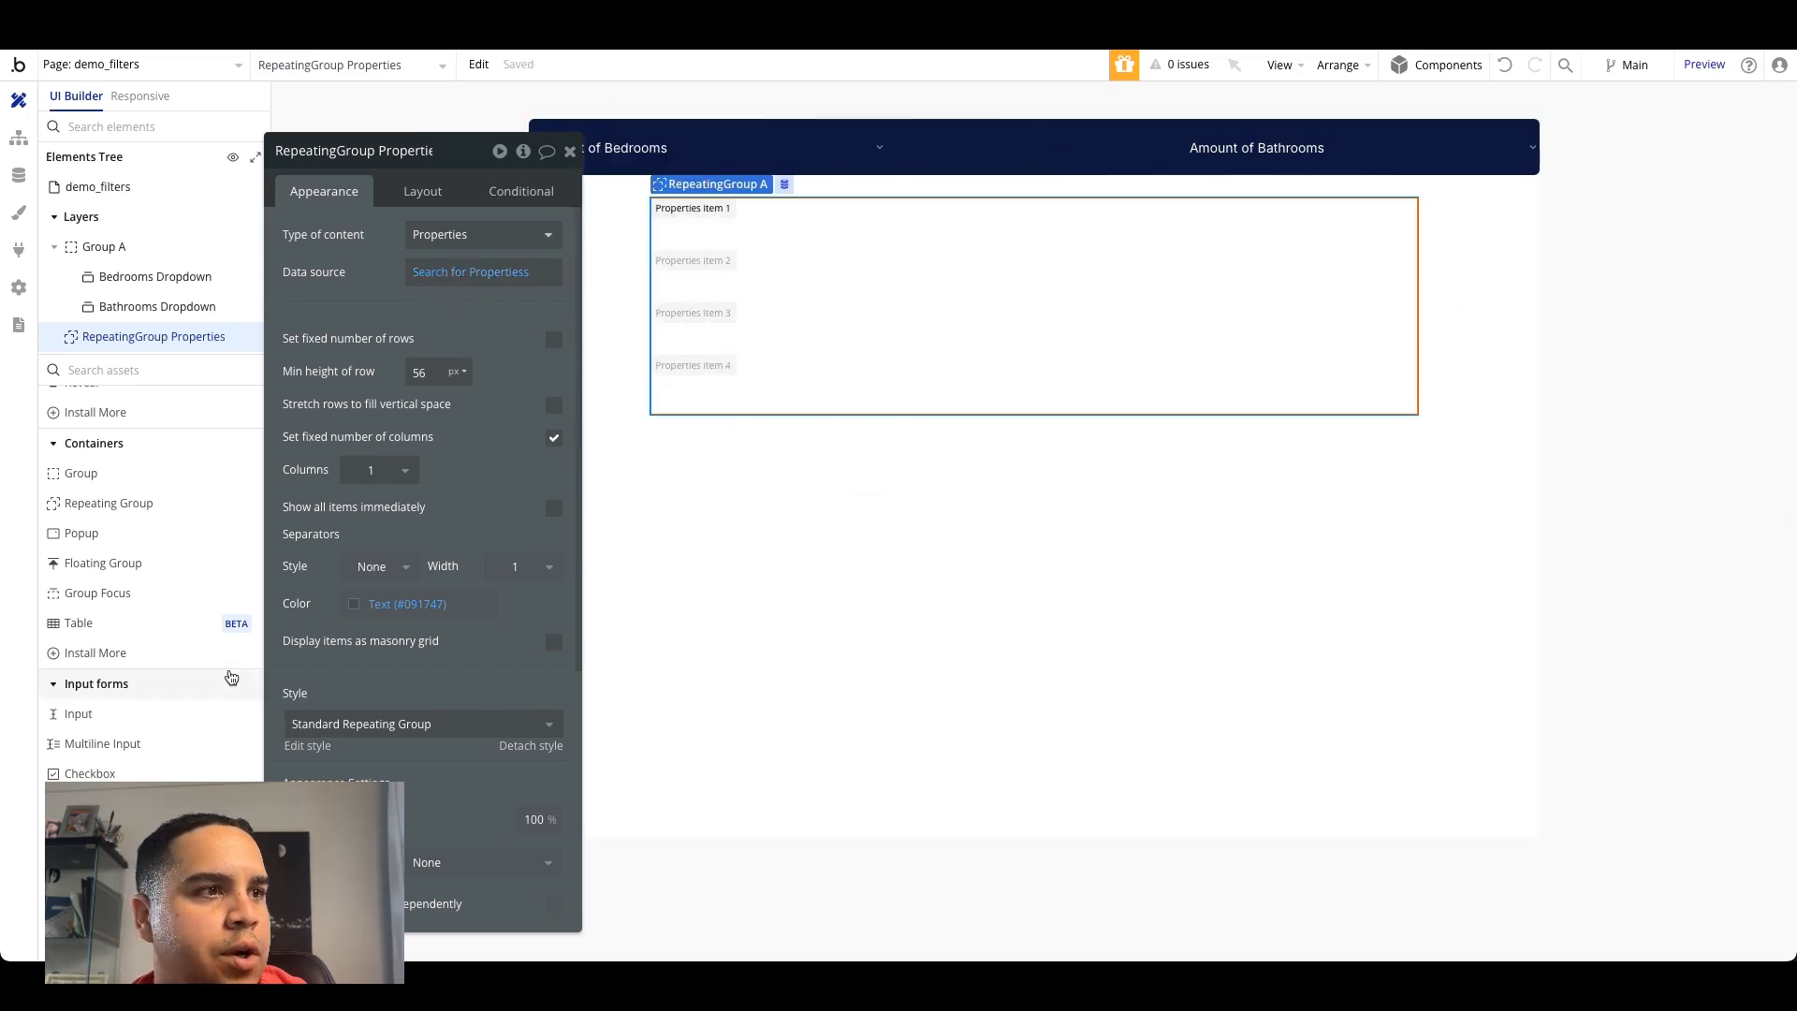
Step: Add a group inside the repeating group's first cell and turn off fitting its width to content
{"action": "left_click_drag", "start_coordinate": [165, 473], "coordinate": [669, 216]}
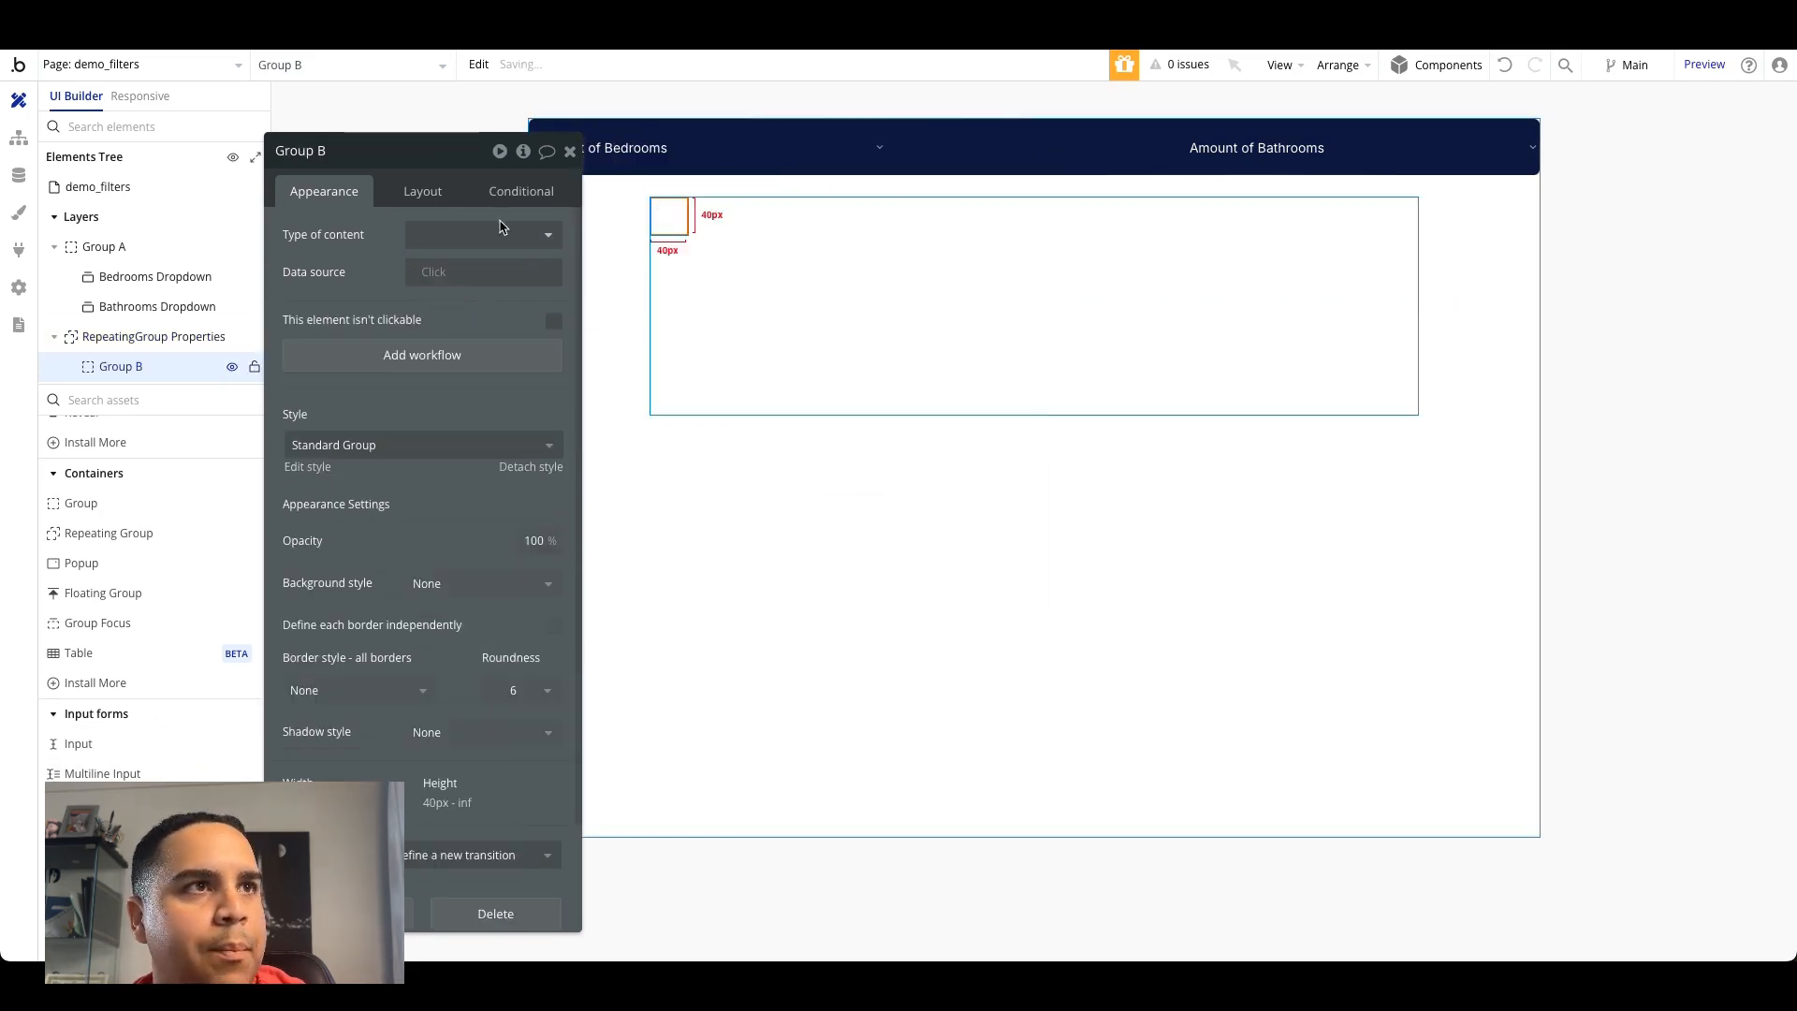
{"action": "left_click", "coordinate": [422, 192]}
{"action": "left_click", "coordinate": [554, 620]}
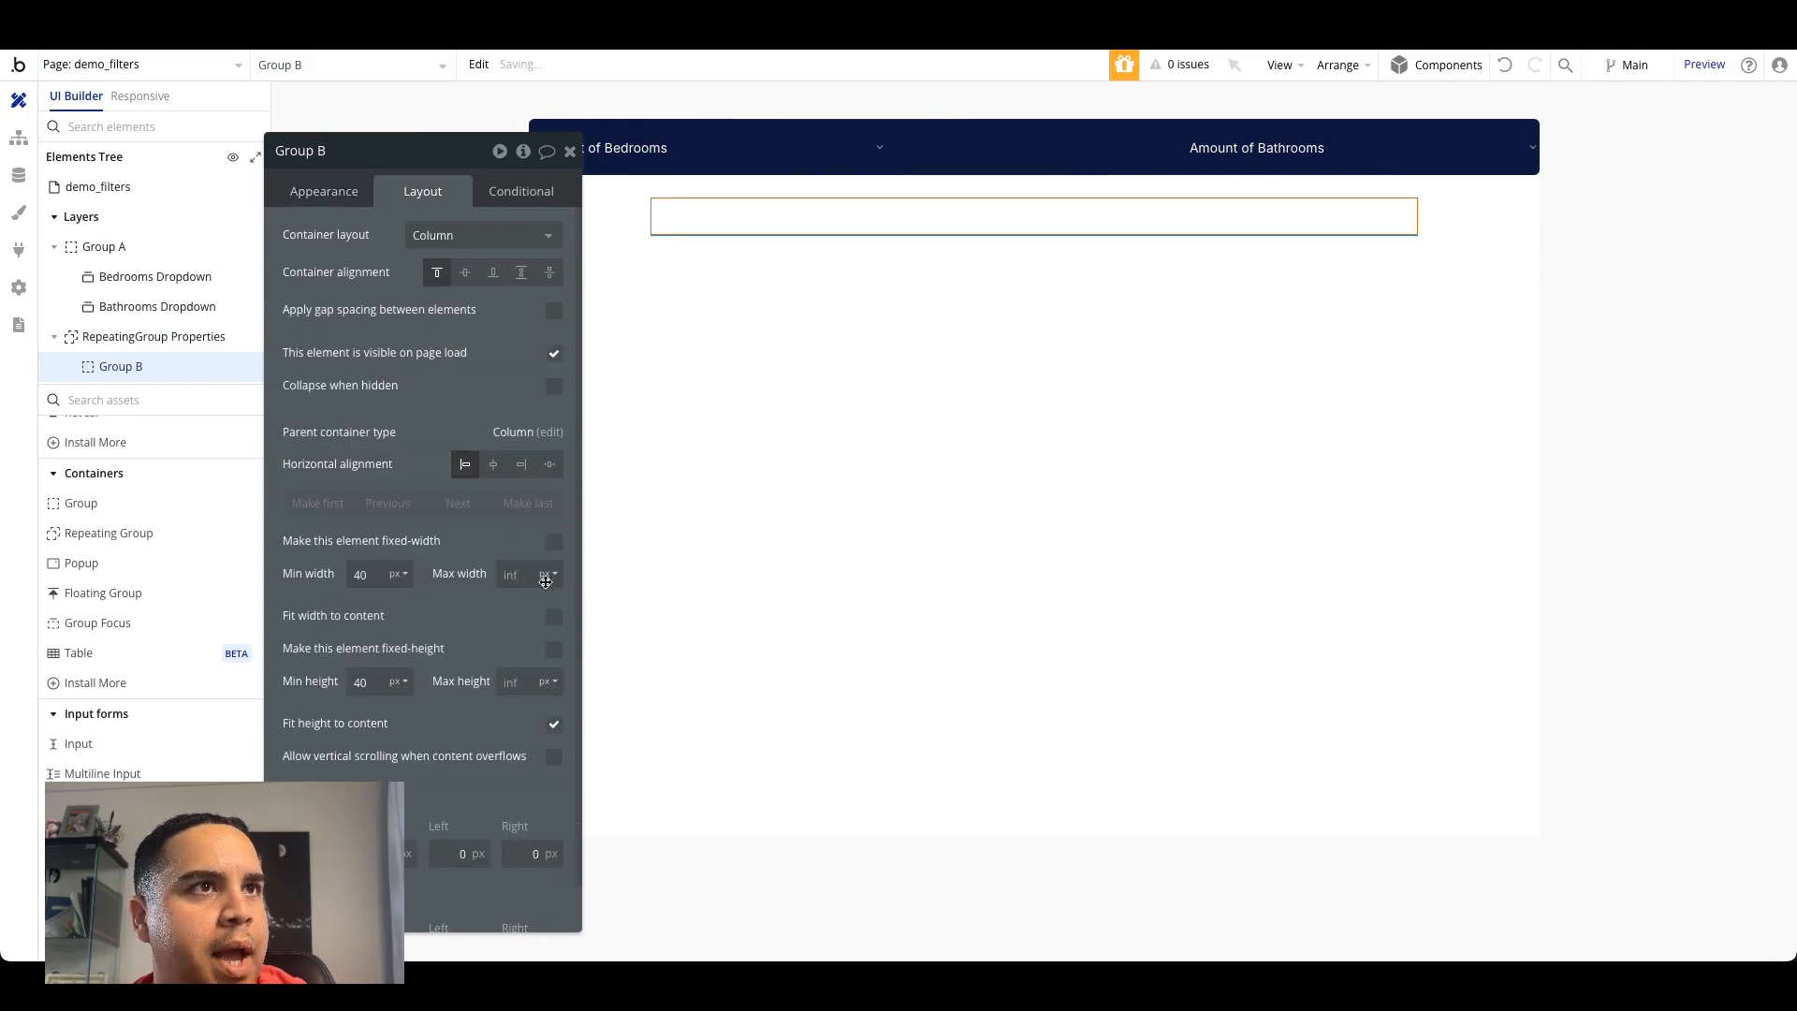
Step: Set the inner group's type of content to Properties and its data source to Current cell's Properties
{"action": "left_click", "coordinate": [319, 191]}
{"action": "left_click", "coordinate": [461, 246]}
{"action": "type", "text": "pro"}
{"action": "left_click", "coordinate": [470, 420]}
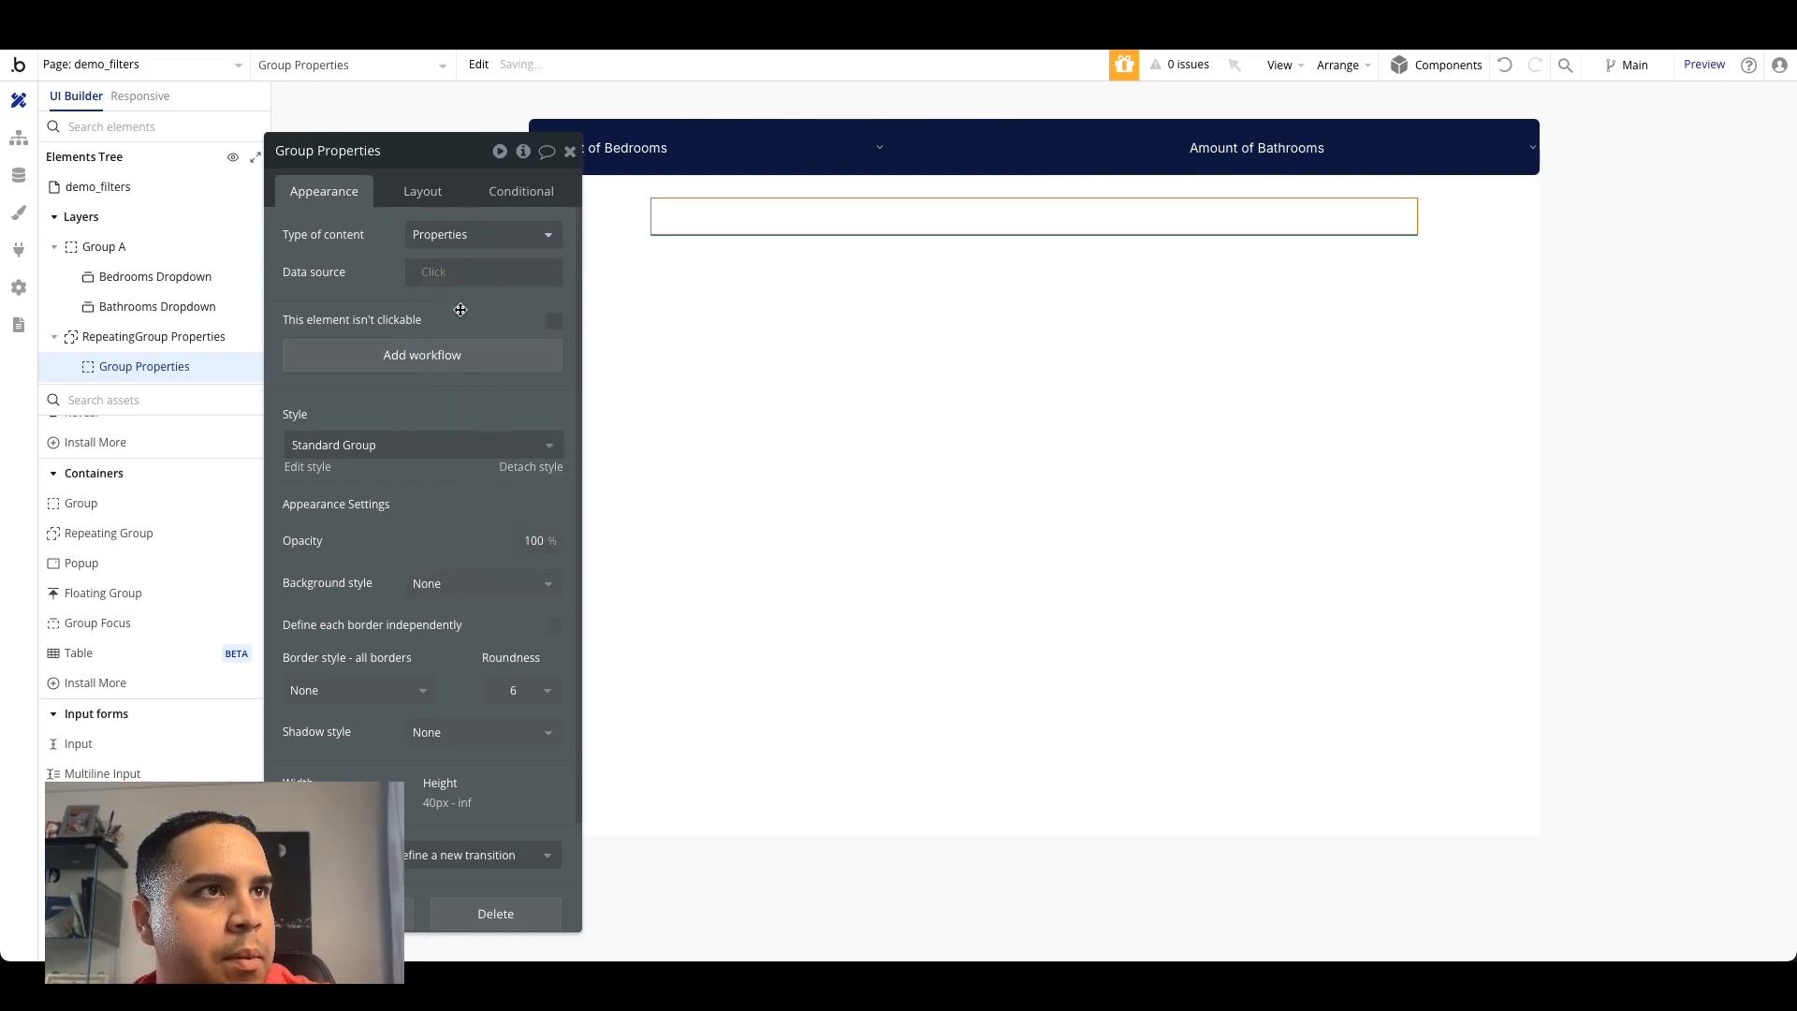
{"action": "left_click", "coordinate": [433, 271]}
{"action": "left_click", "coordinate": [459, 346]}
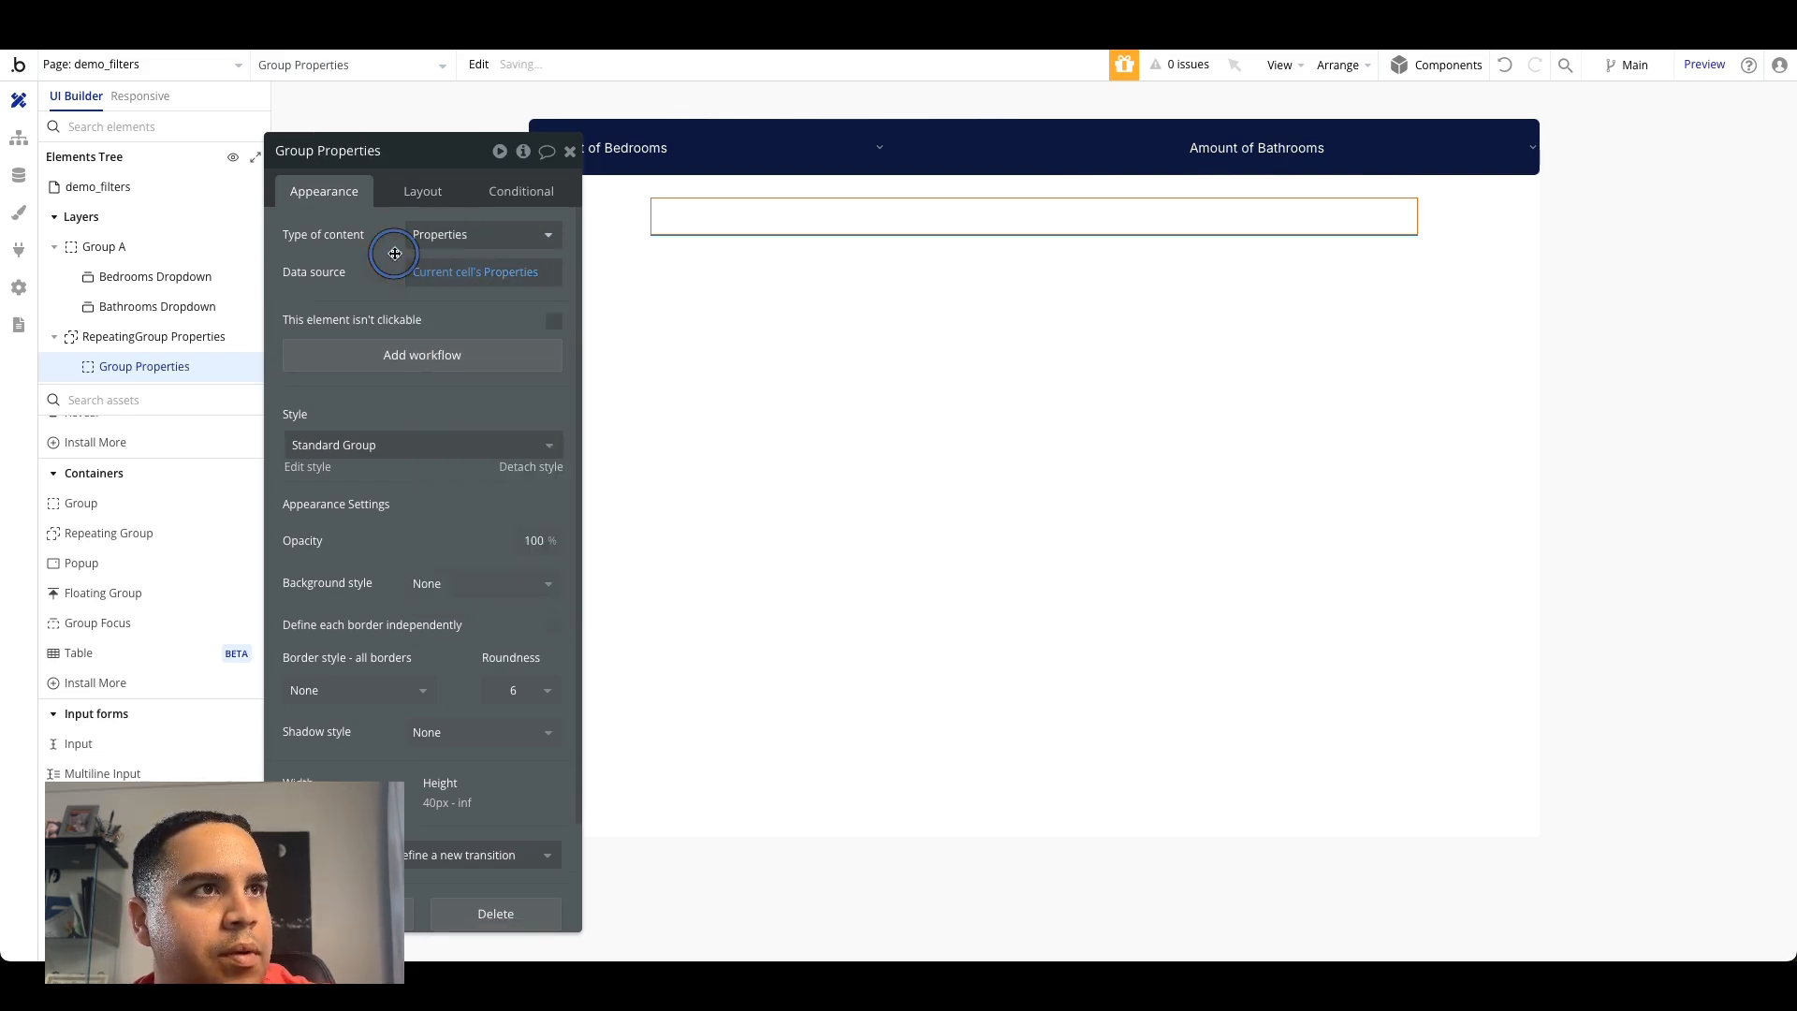
Step: Give the inner group a minimum height of 100 px without fitting height to content, and center its contents vertically
{"action": "left_click", "coordinate": [423, 191]}
{"action": "left_click", "coordinate": [554, 724]}
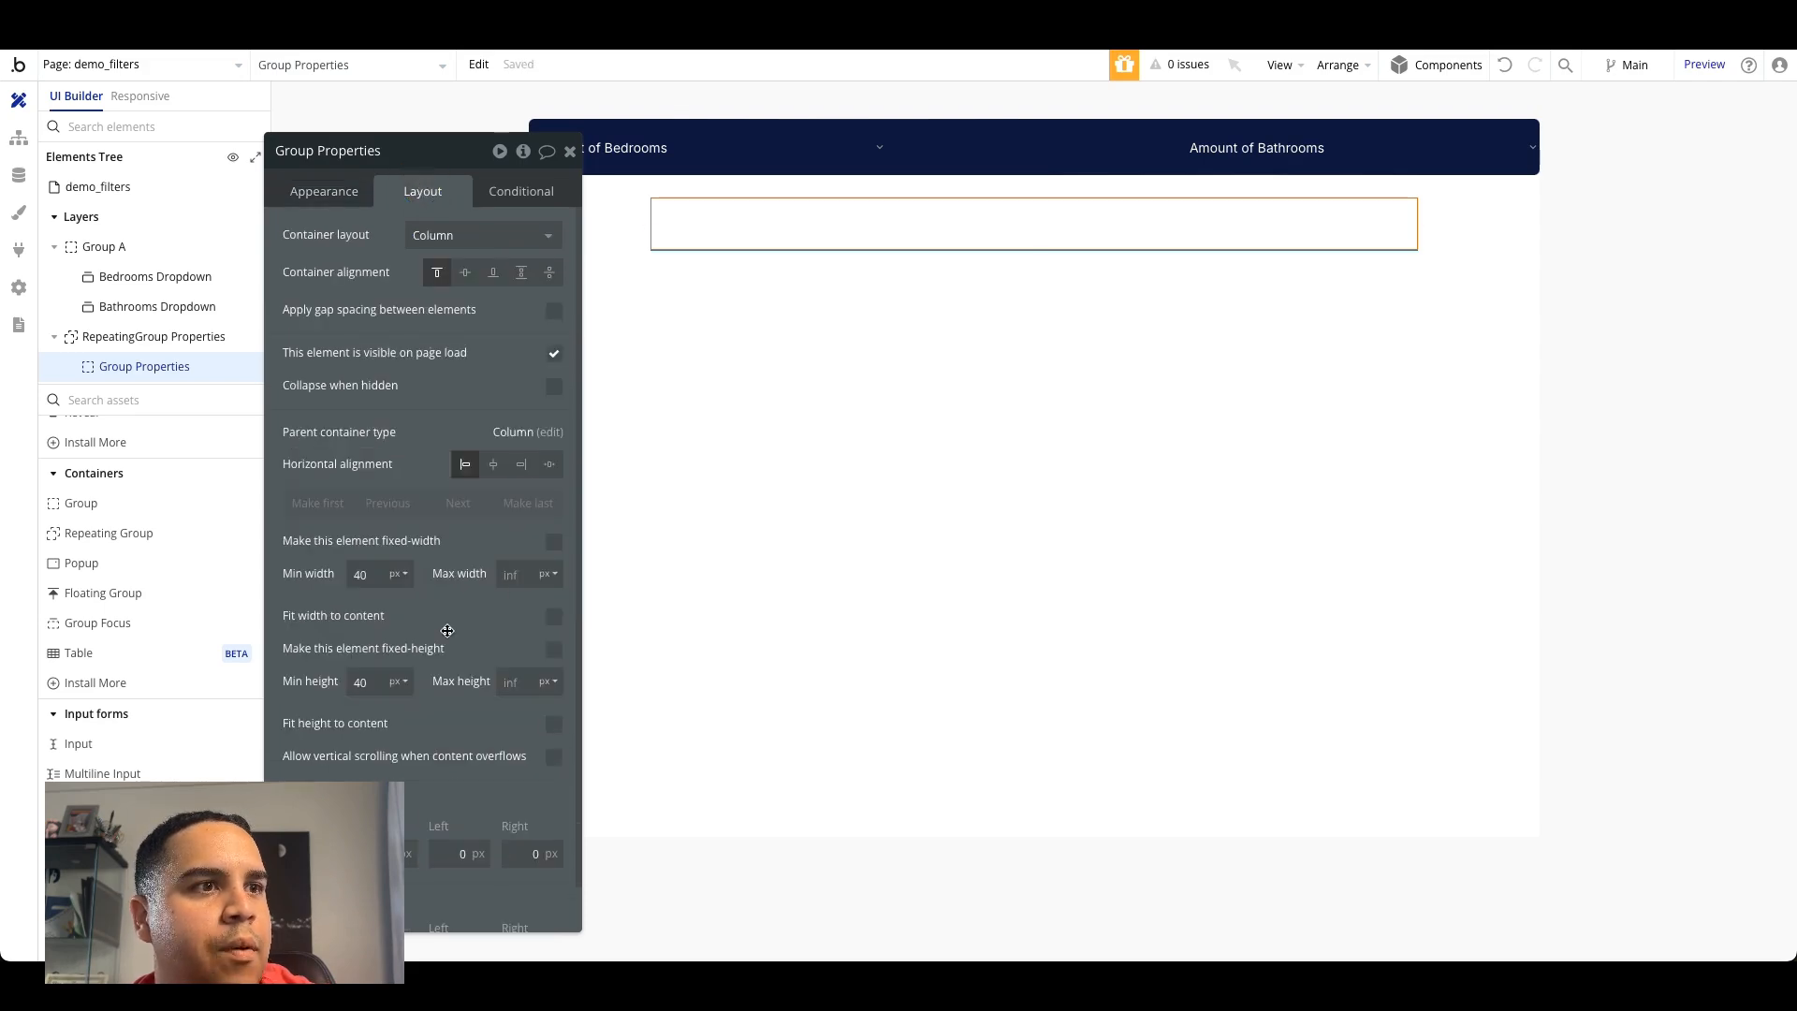
{"action": "key", "text": "BackSpace"}
{"action": "key", "text": "BackSpace"}
{"action": "type", "text": "64"}
{"action": "key", "text": "Up"}
{"action": "key", "text": "Up"}
{"action": "key", "text": "Up"}
{"action": "key", "text": "Up"}
{"action": "key", "text": "Up"}
{"action": "key", "text": "Up"}
{"action": "key", "text": "Up"}
{"action": "key", "text": "Up"}
{"action": "key", "text": "Up"}
{"action": "key", "text": "Up"}
{"action": "key", "text": "Up"}
{"action": "key", "text": "Up"}
{"action": "key", "text": "Up"}
{"action": "key", "text": "Up"}
{"action": "key", "text": "Up"}
{"action": "key", "text": "Up"}
{"action": "key", "text": "Up"}
{"action": "key", "text": "Up"}
{"action": "key", "text": "Up"}
{"action": "key", "text": "Up"}
{"action": "key", "text": "Up"}
{"action": "key", "text": "Up"}
{"action": "key", "text": "Up"}
{"action": "key", "text": "Up"}
{"action": "key", "text": "Up"}
{"action": "left_click", "coordinate": [467, 273]}
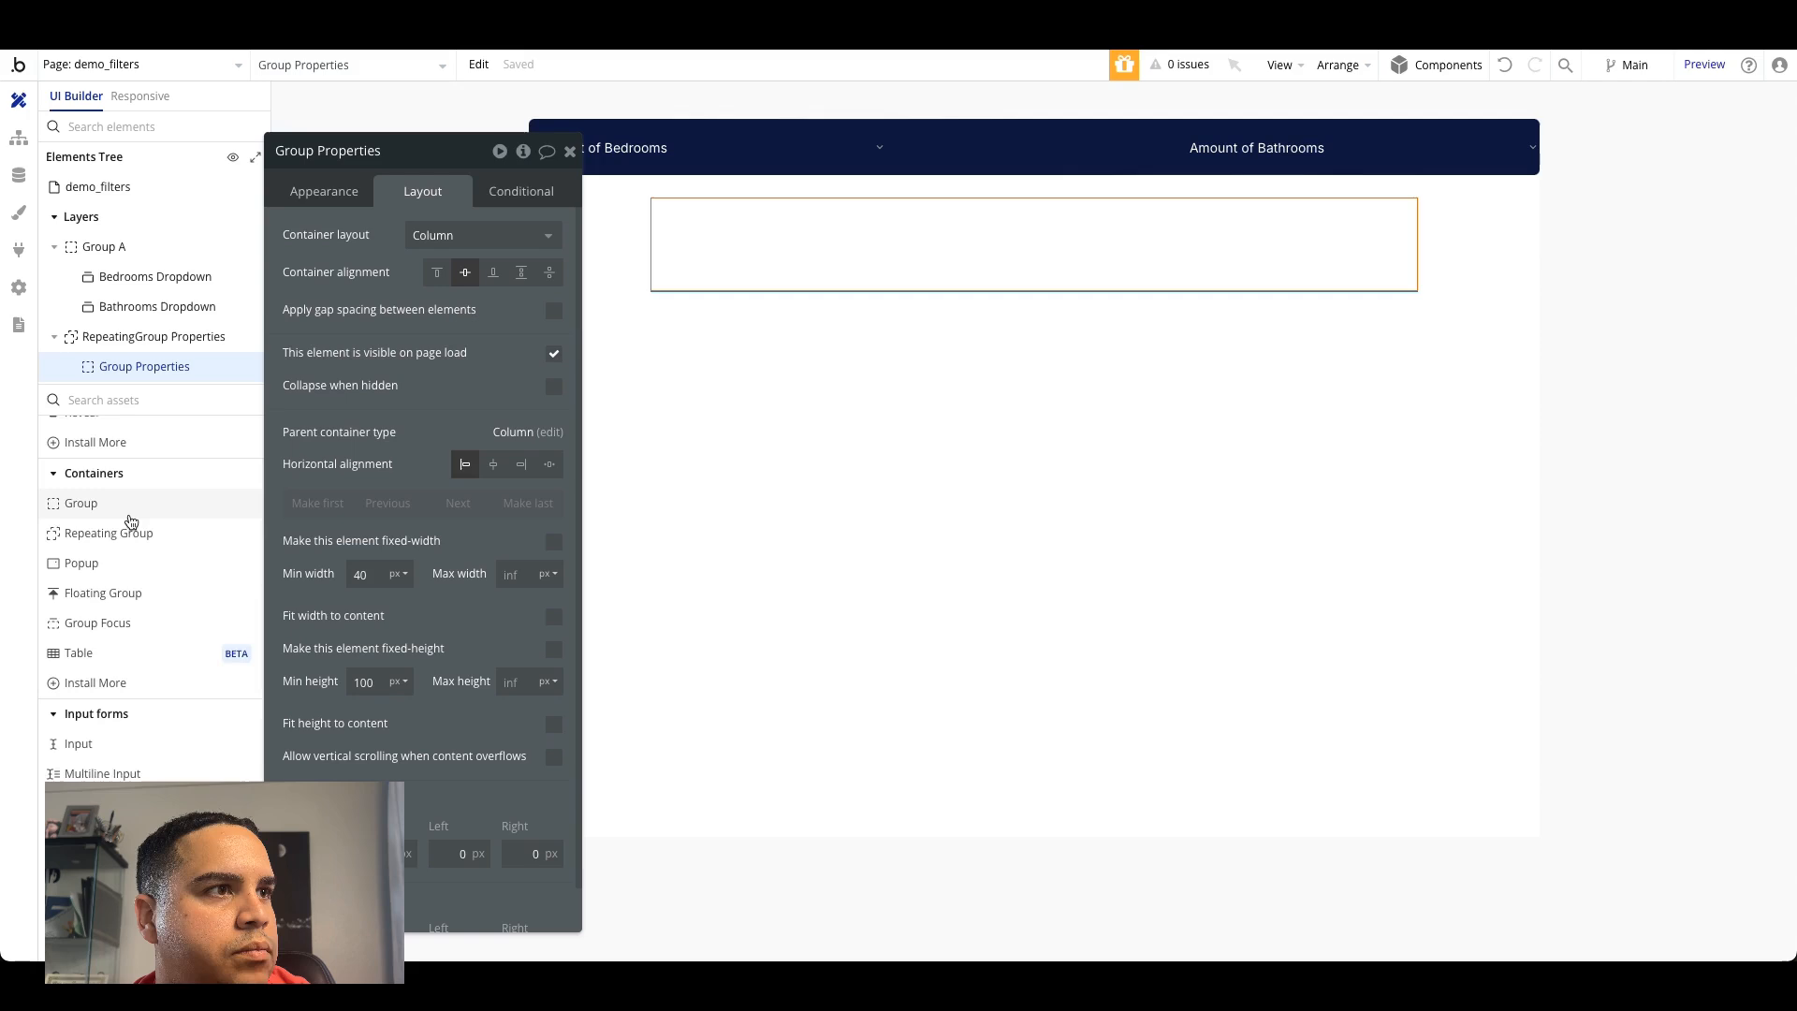
Step: Draw an image element inside the inner Properties group
{"action": "scroll", "coordinate": [129, 514], "scroll_direction": "up", "scroll_amount": 5}
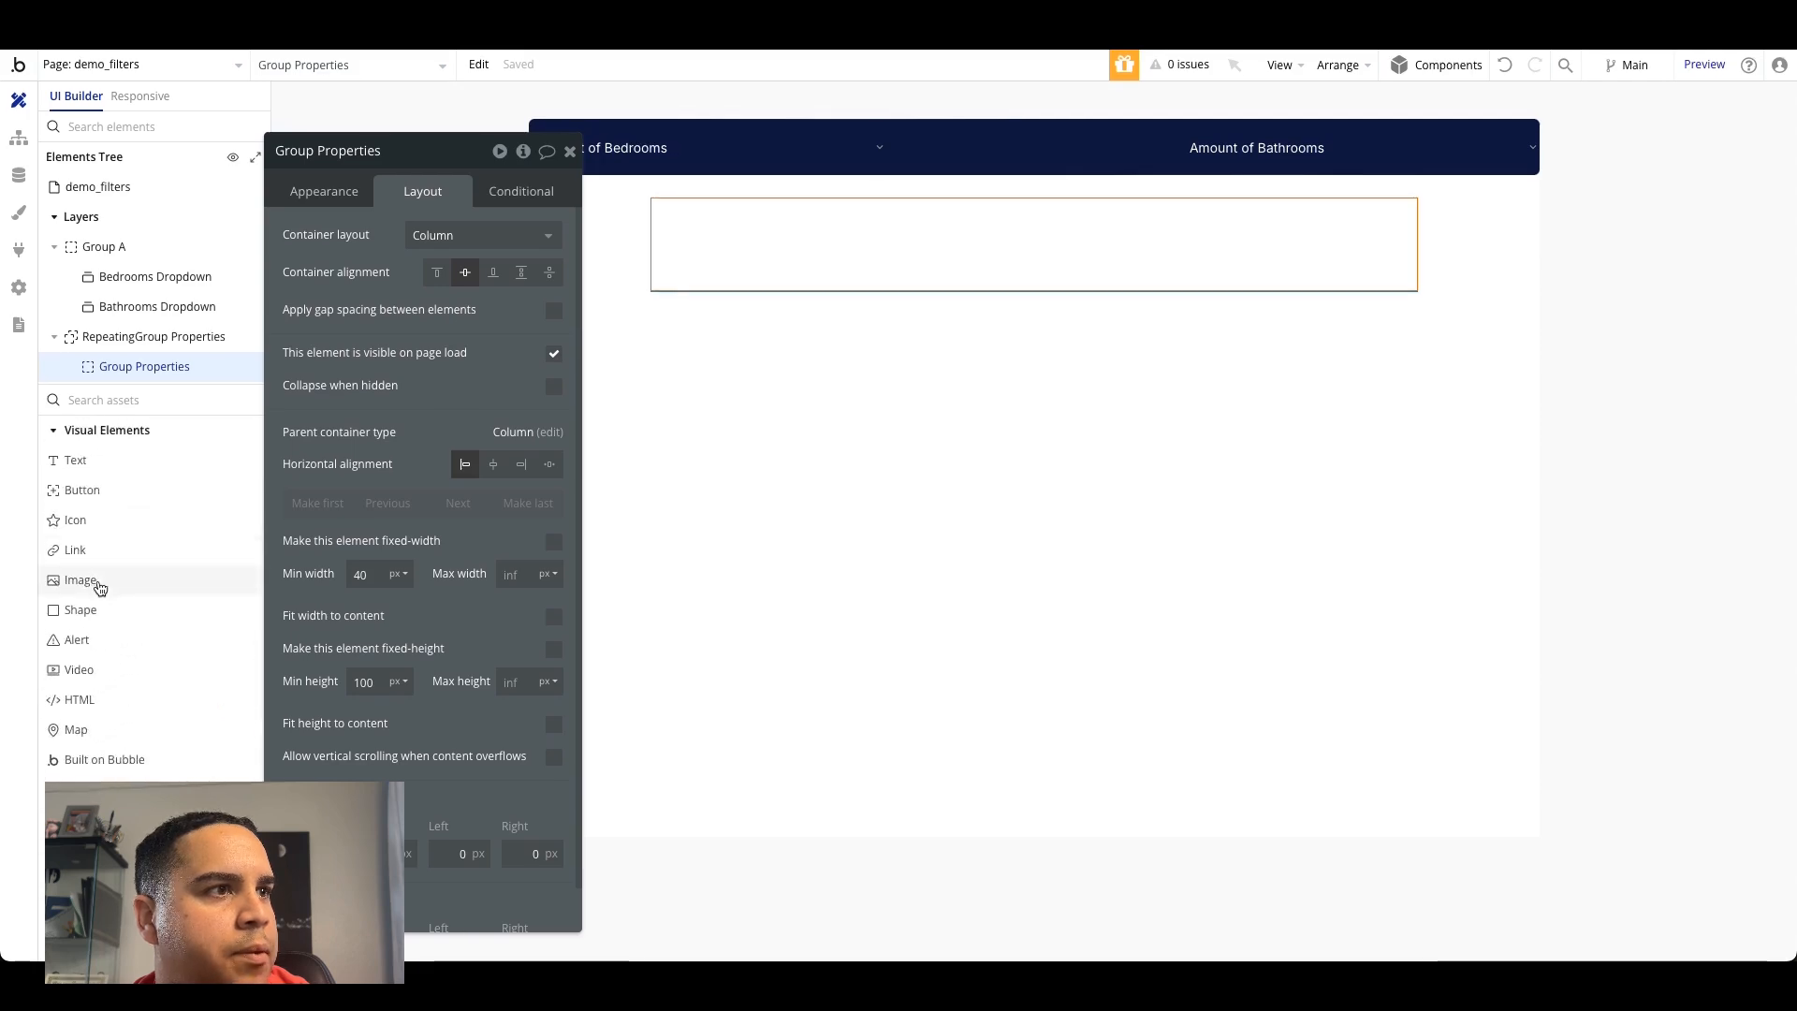
{"action": "left_click", "coordinate": [96, 579]}
{"action": "left_click_drag", "start_coordinate": [712, 217], "coordinate": [814, 281]}
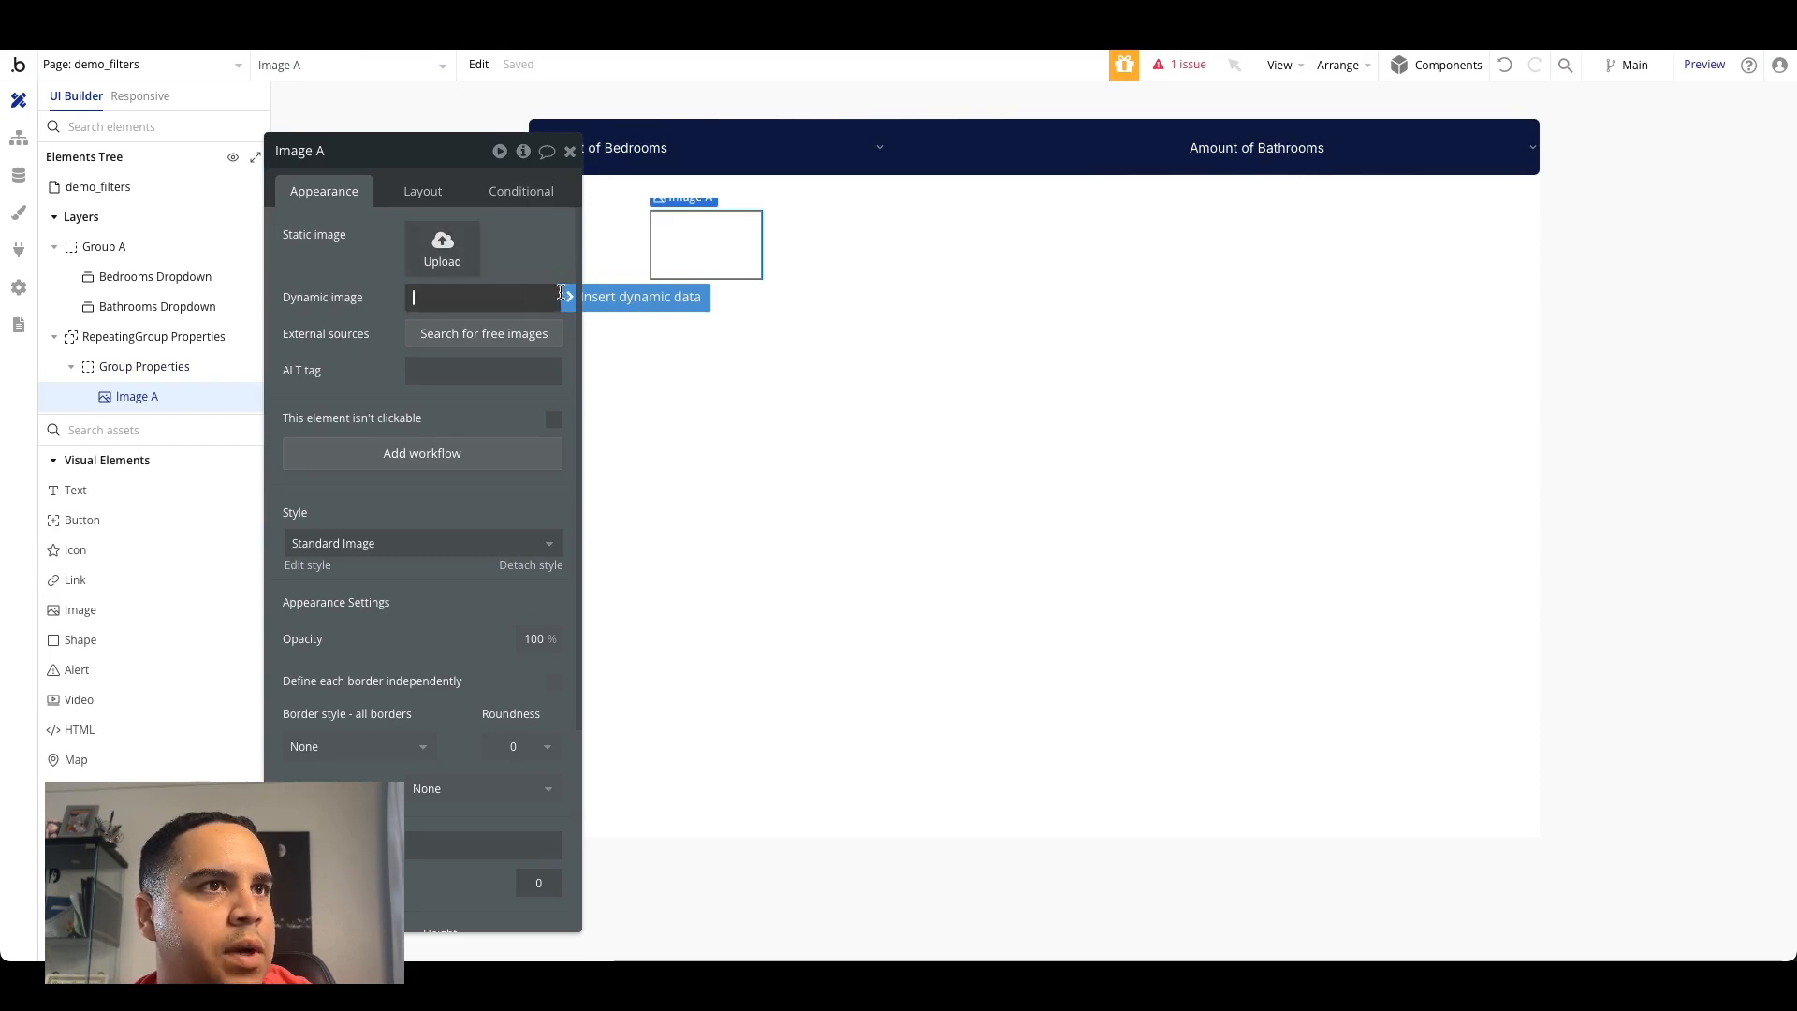
Step: Set the image's dynamic source to Parent group's Properties's Featured Image and its run-mode rendering to Stretch
{"action": "left_click", "coordinate": [621, 297]}
{"action": "left_click", "coordinate": [467, 373]}
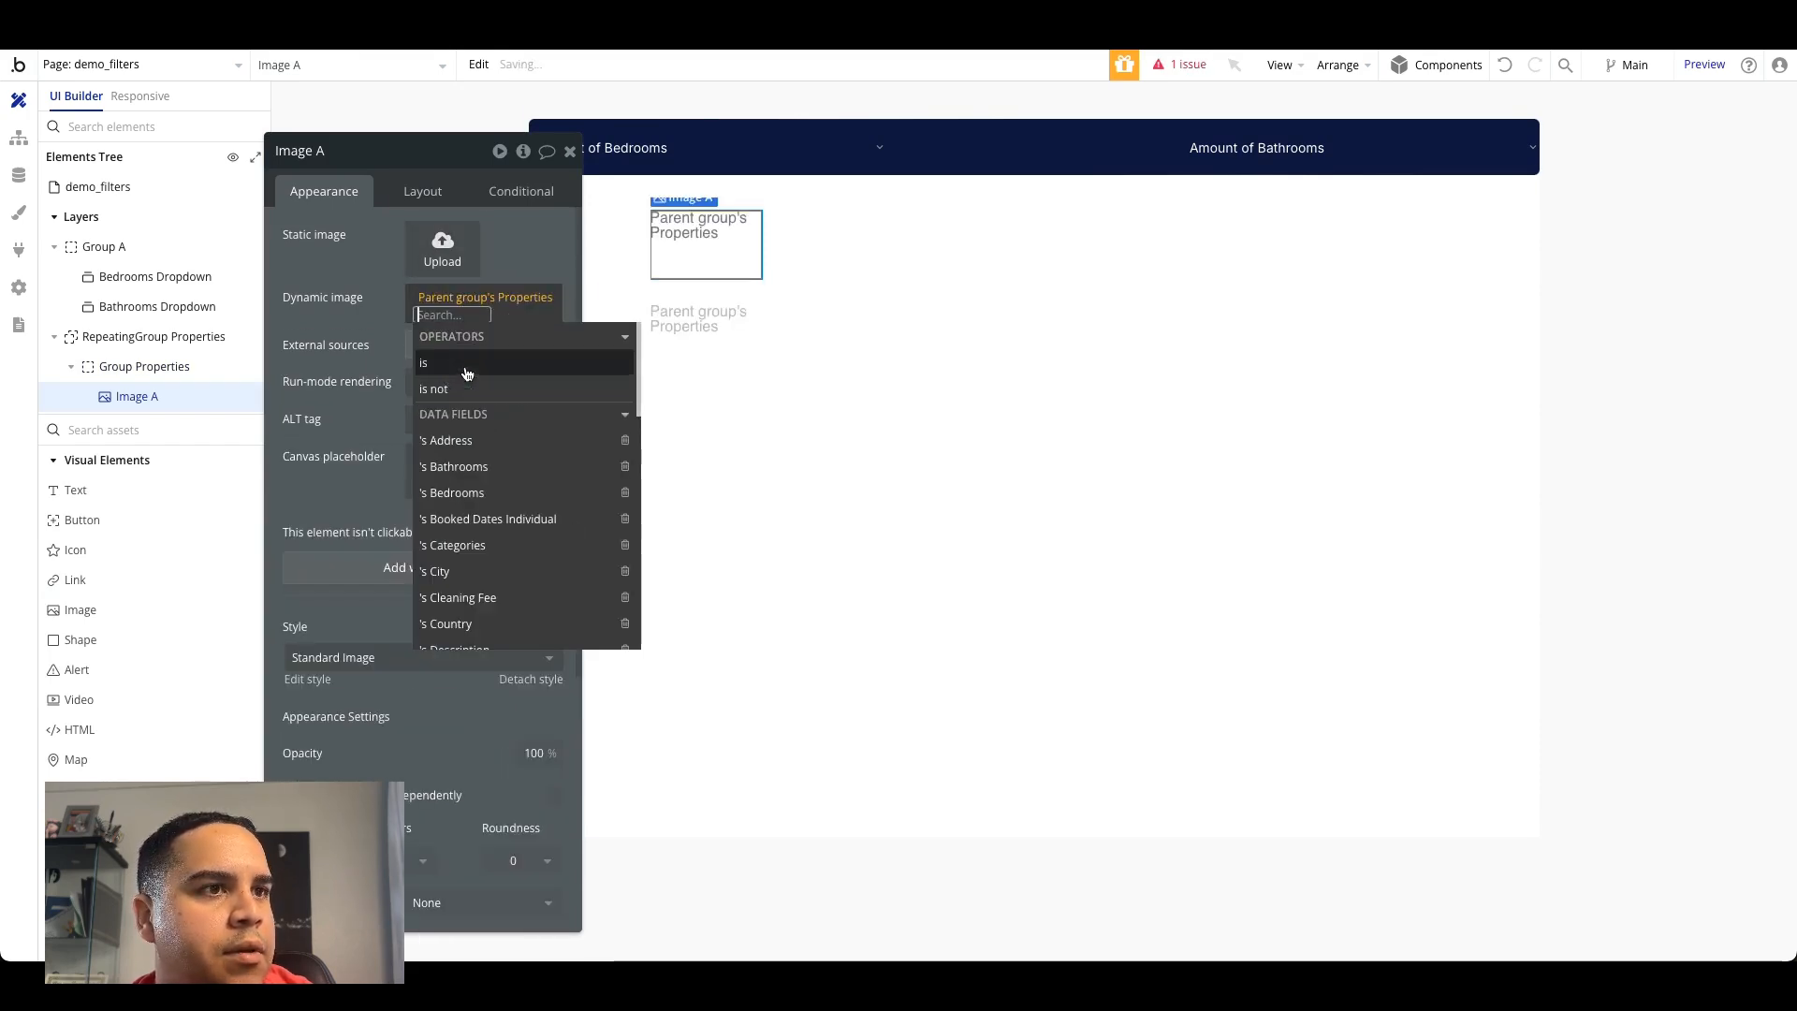
{"action": "scroll", "coordinate": [489, 510], "scroll_direction": "down", "scroll_amount": 2}
{"action": "left_click", "coordinate": [485, 531]}
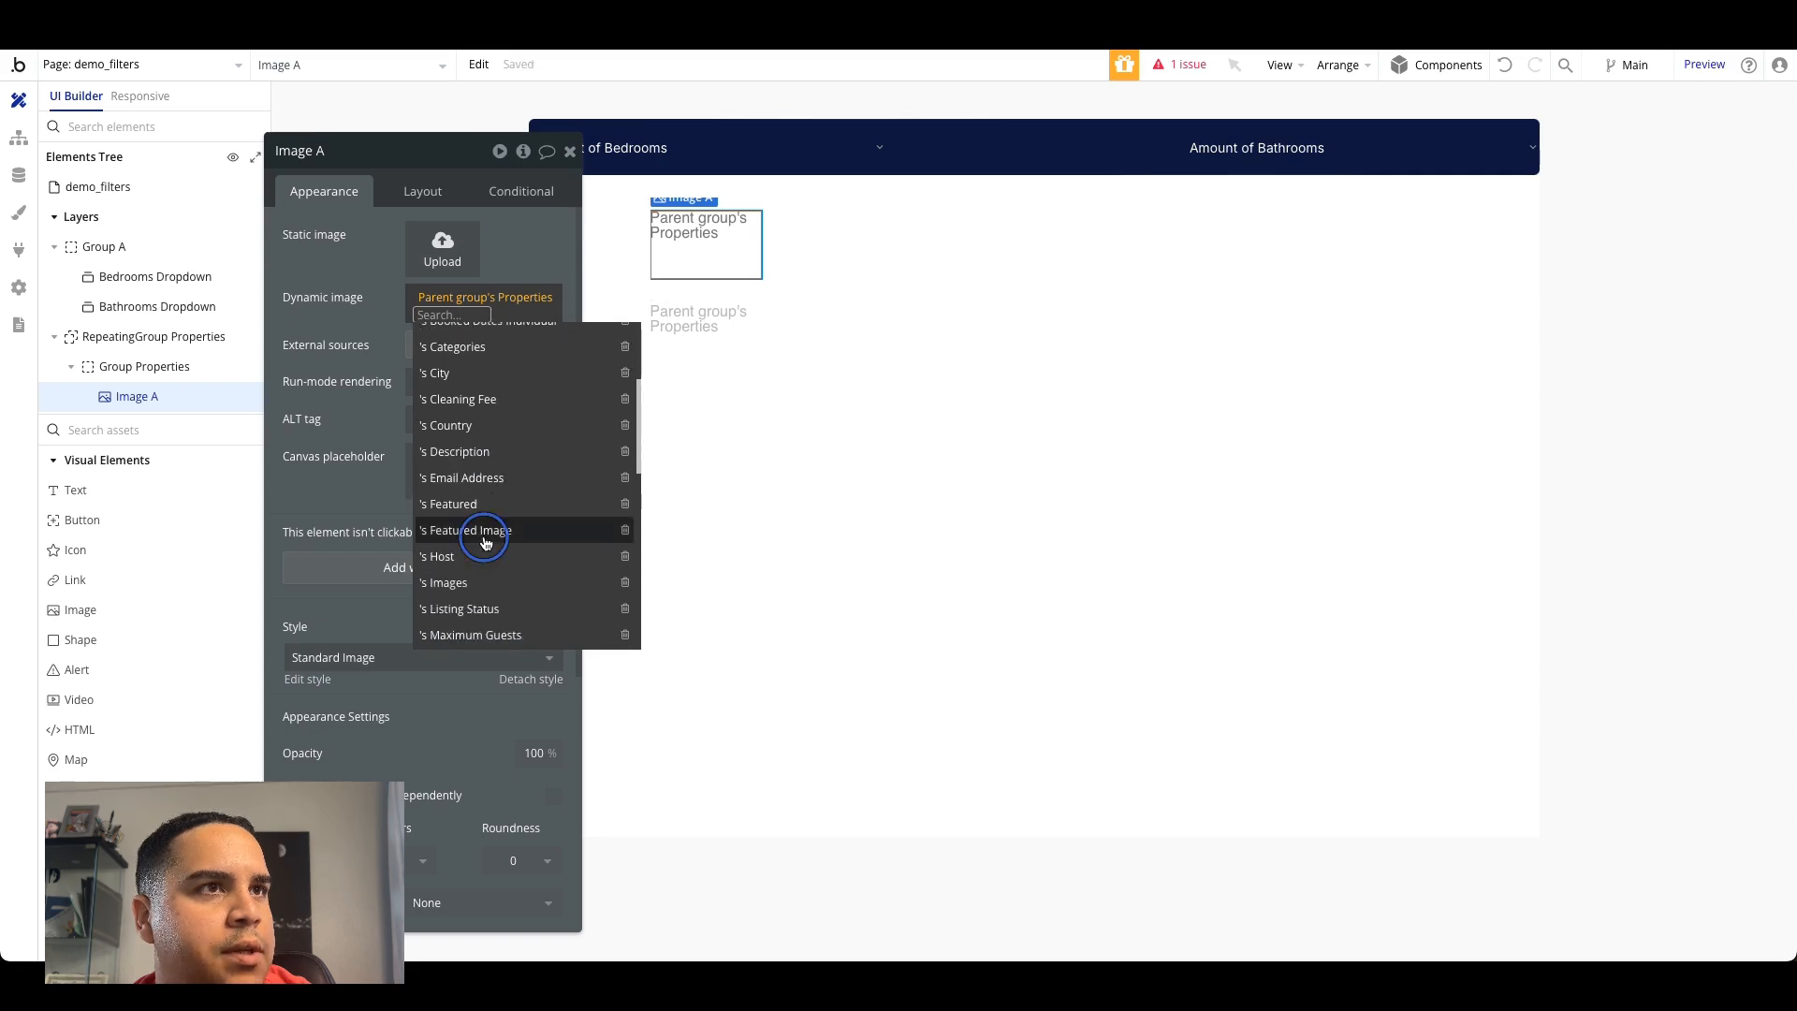
{"action": "left_click", "coordinate": [343, 318]}
{"action": "left_click", "coordinate": [441, 400]}
{"action": "left_click", "coordinate": [443, 459]}
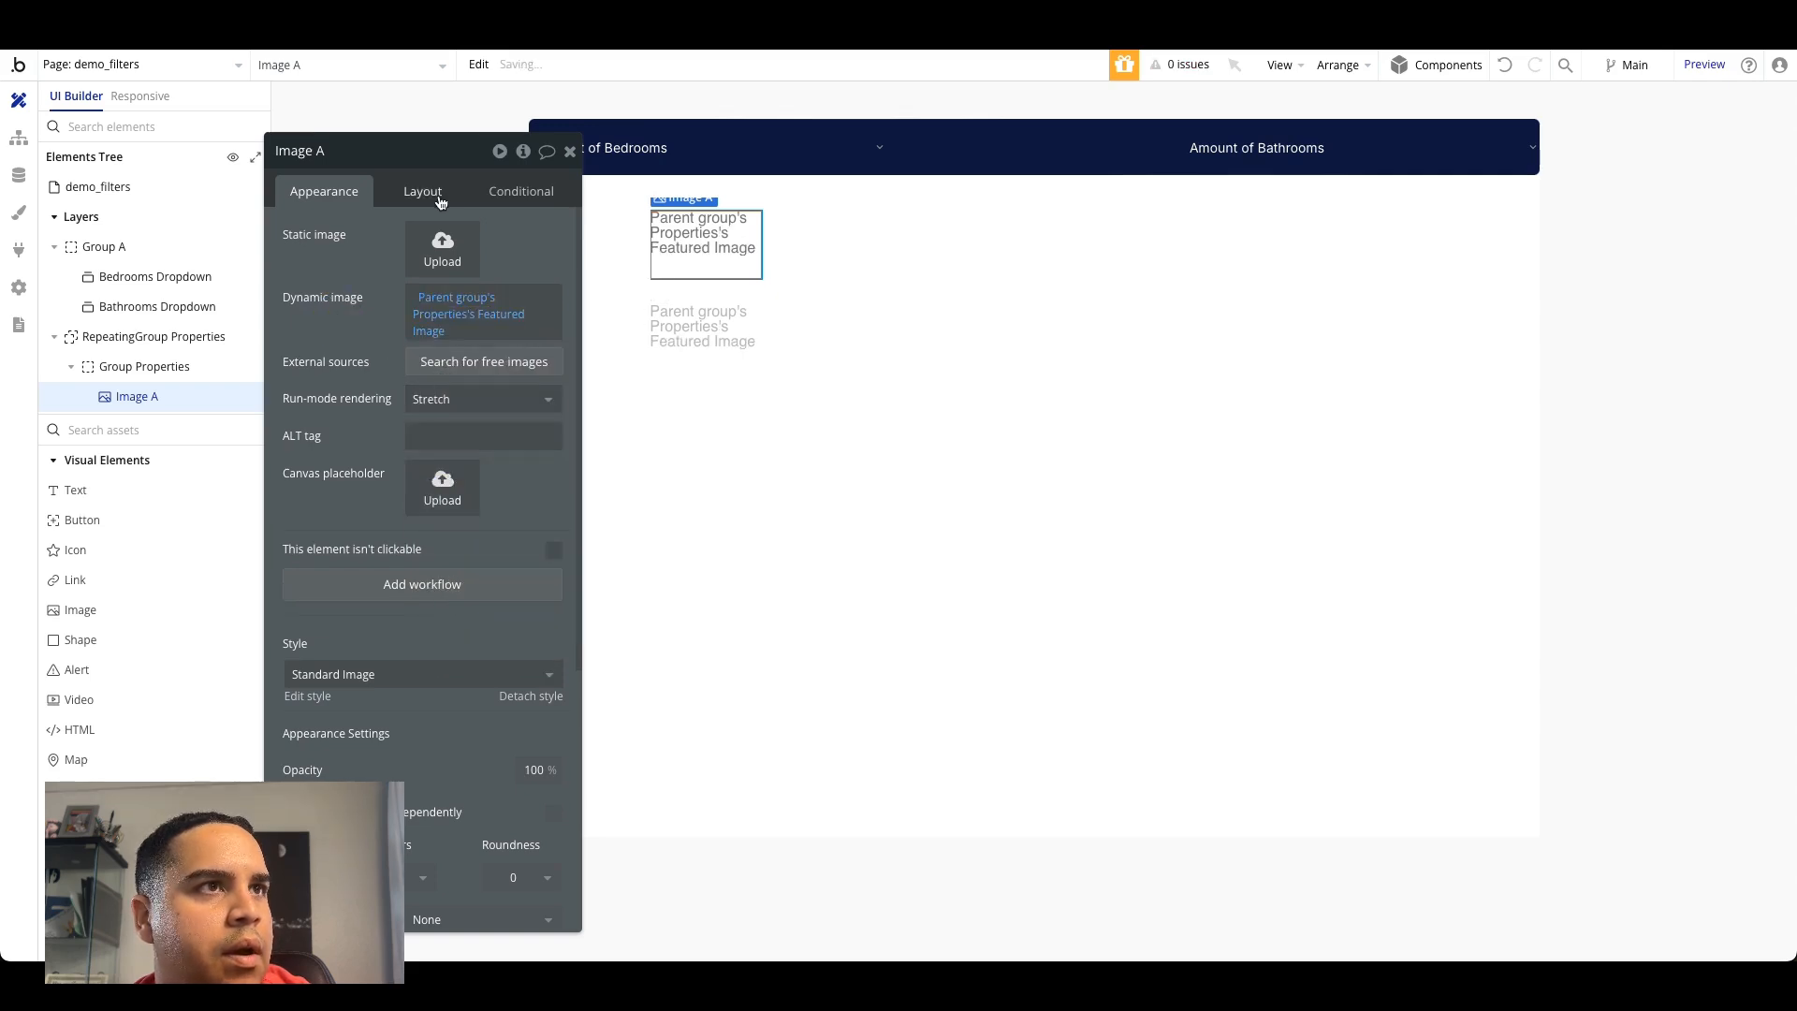
Step: Make the image 80 px wide and keep its aspect ratio fixed at 4 x 3
{"action": "left_click", "coordinate": [427, 191]}
{"action": "left_click", "coordinate": [374, 449]}
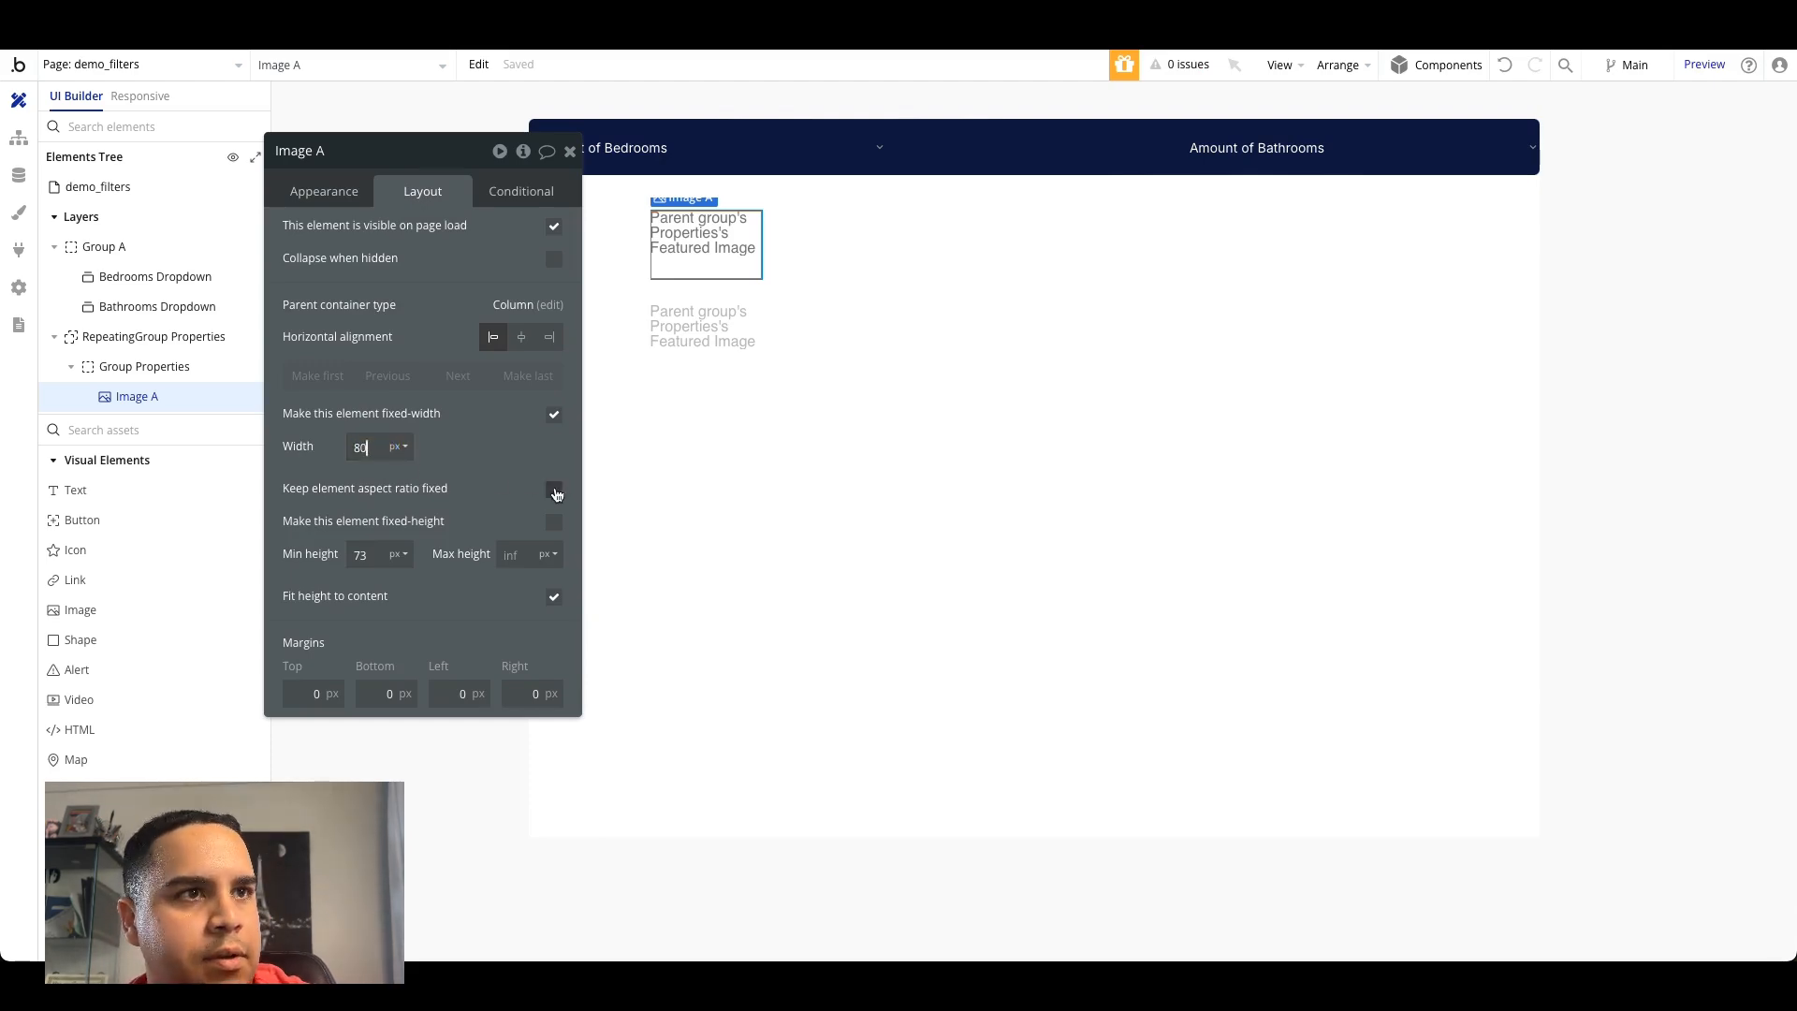
{"action": "left_click", "coordinate": [555, 490]}
{"action": "left_click", "coordinate": [456, 521]}
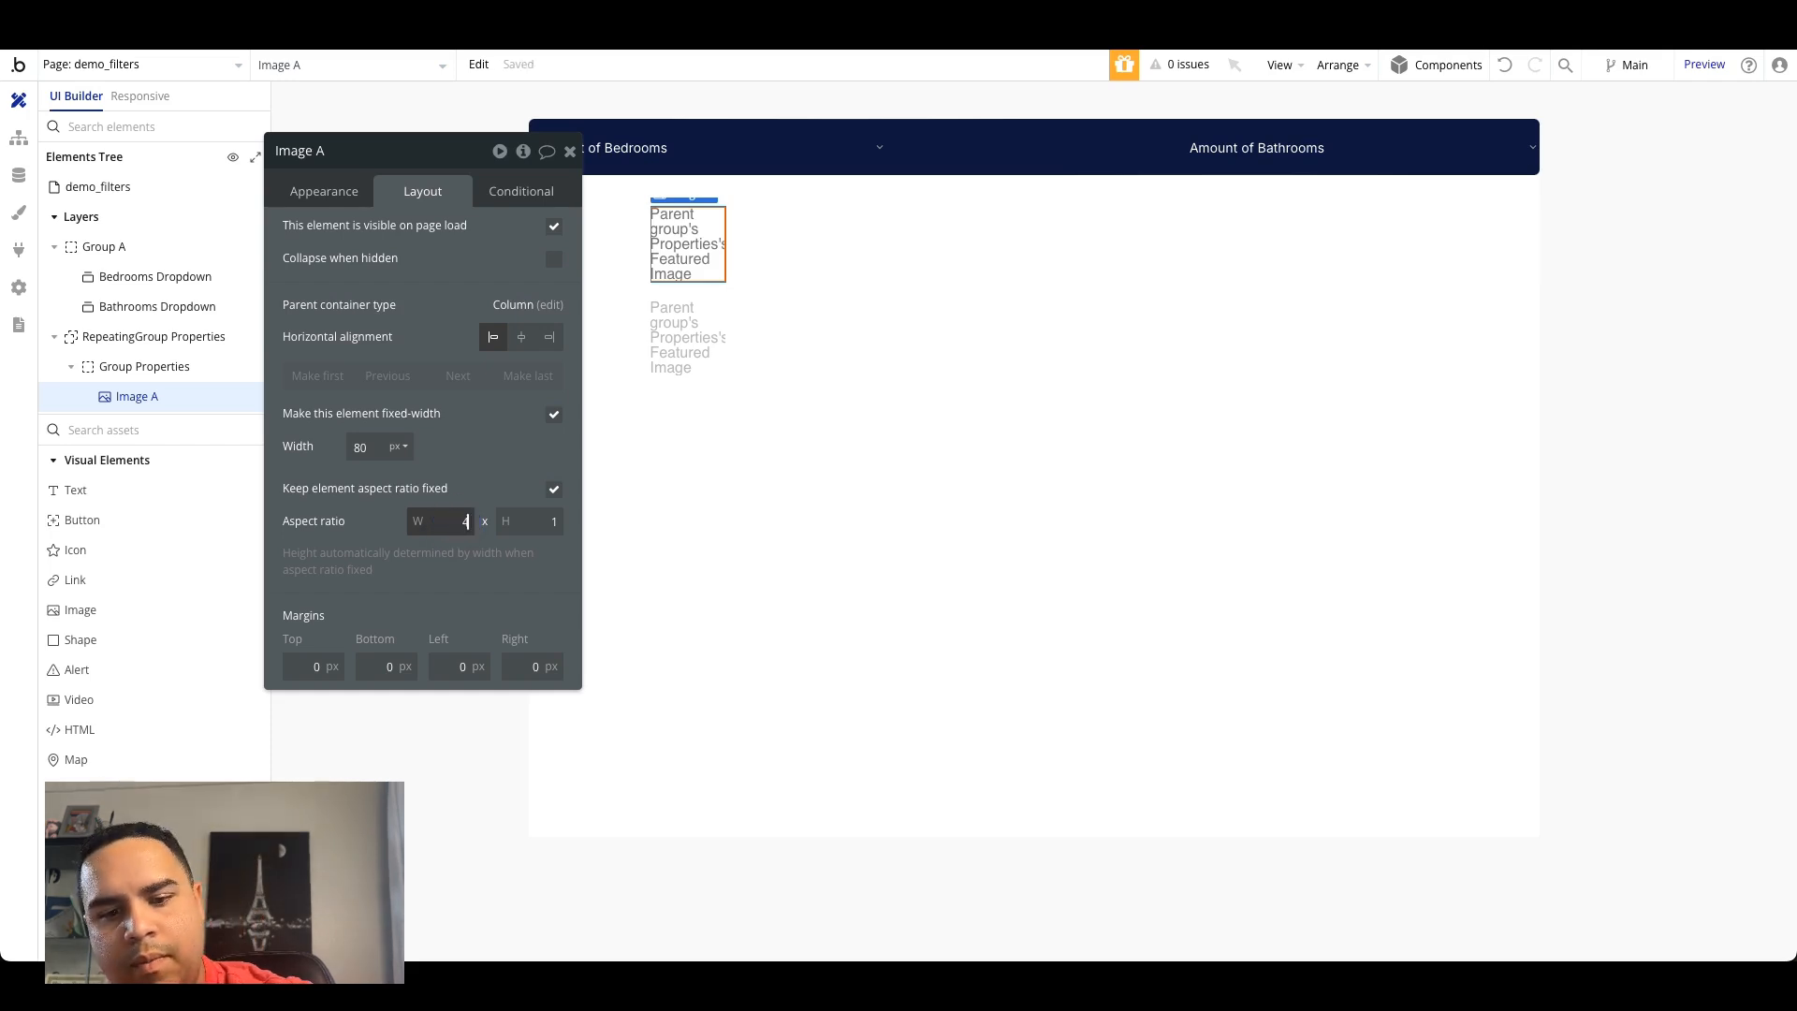
{"action": "type", "text": "4"}
{"action": "key", "text": "Tab"}
{"action": "type", "text": "2"}
{"action": "left_click", "coordinate": [479, 428]}
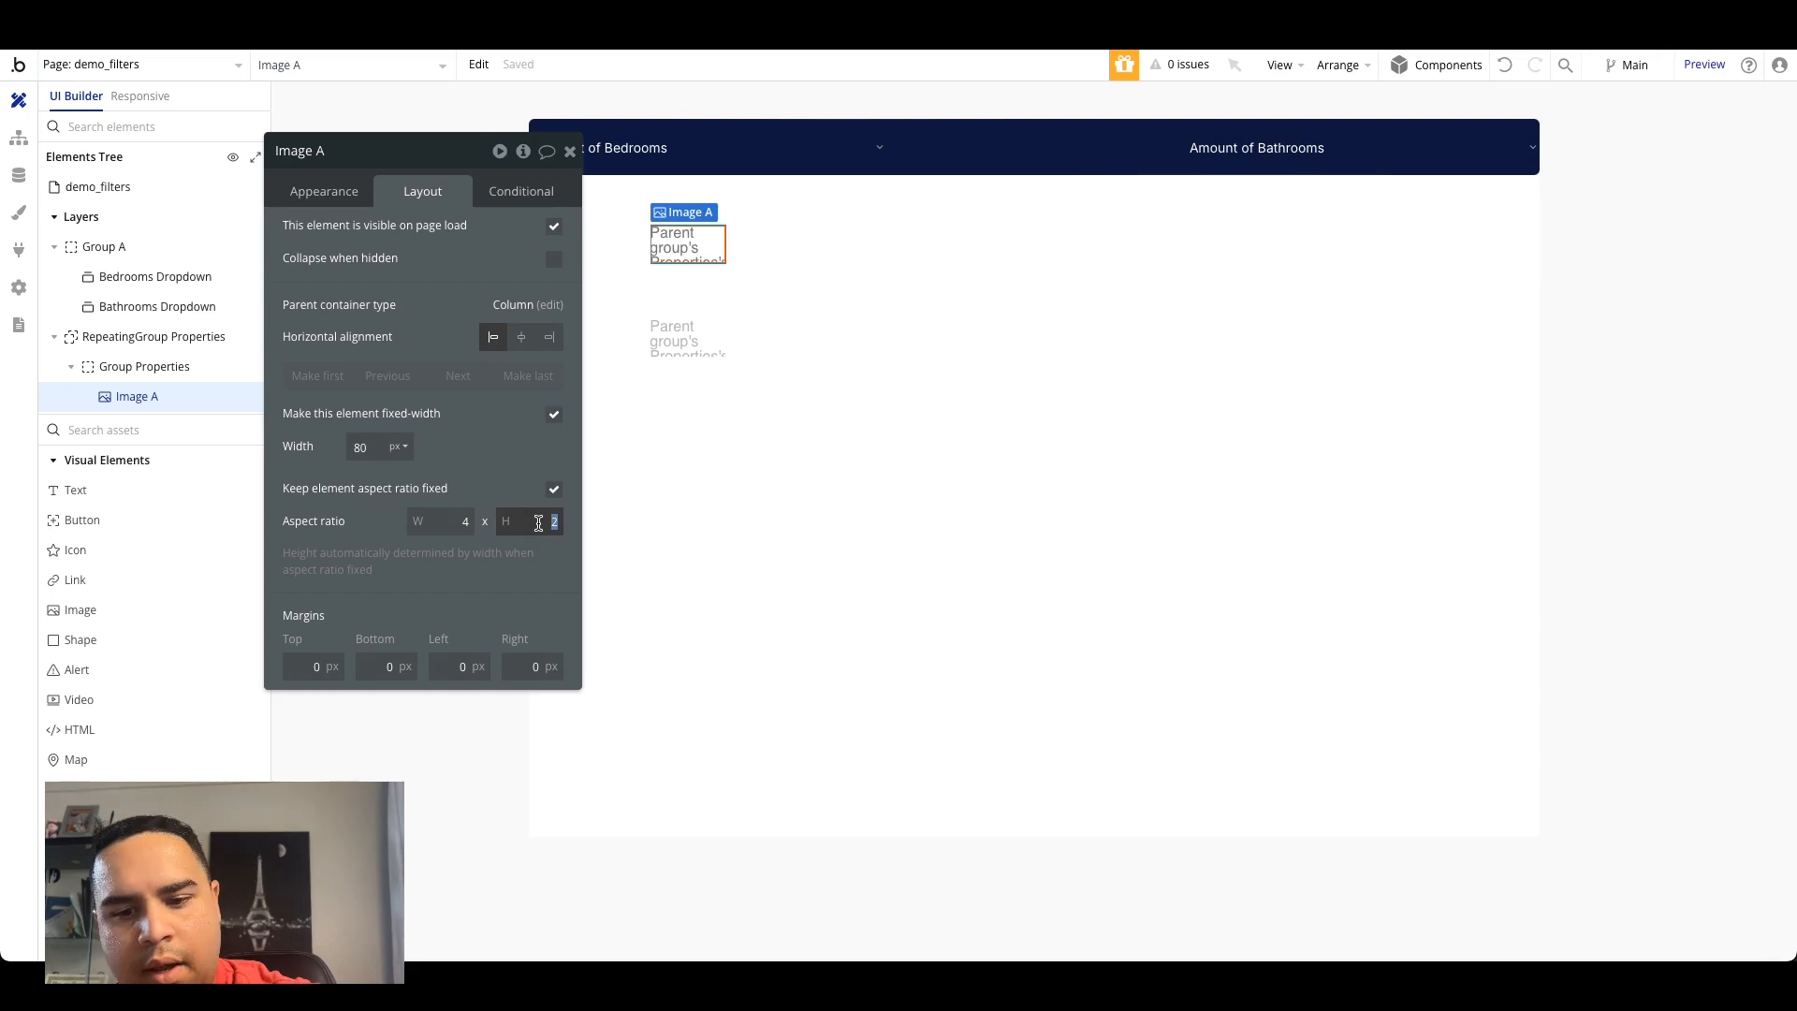
{"action": "left_click", "coordinate": [555, 521]}
{"action": "type", "text": "3"}
{"action": "left_click", "coordinate": [499, 455]}
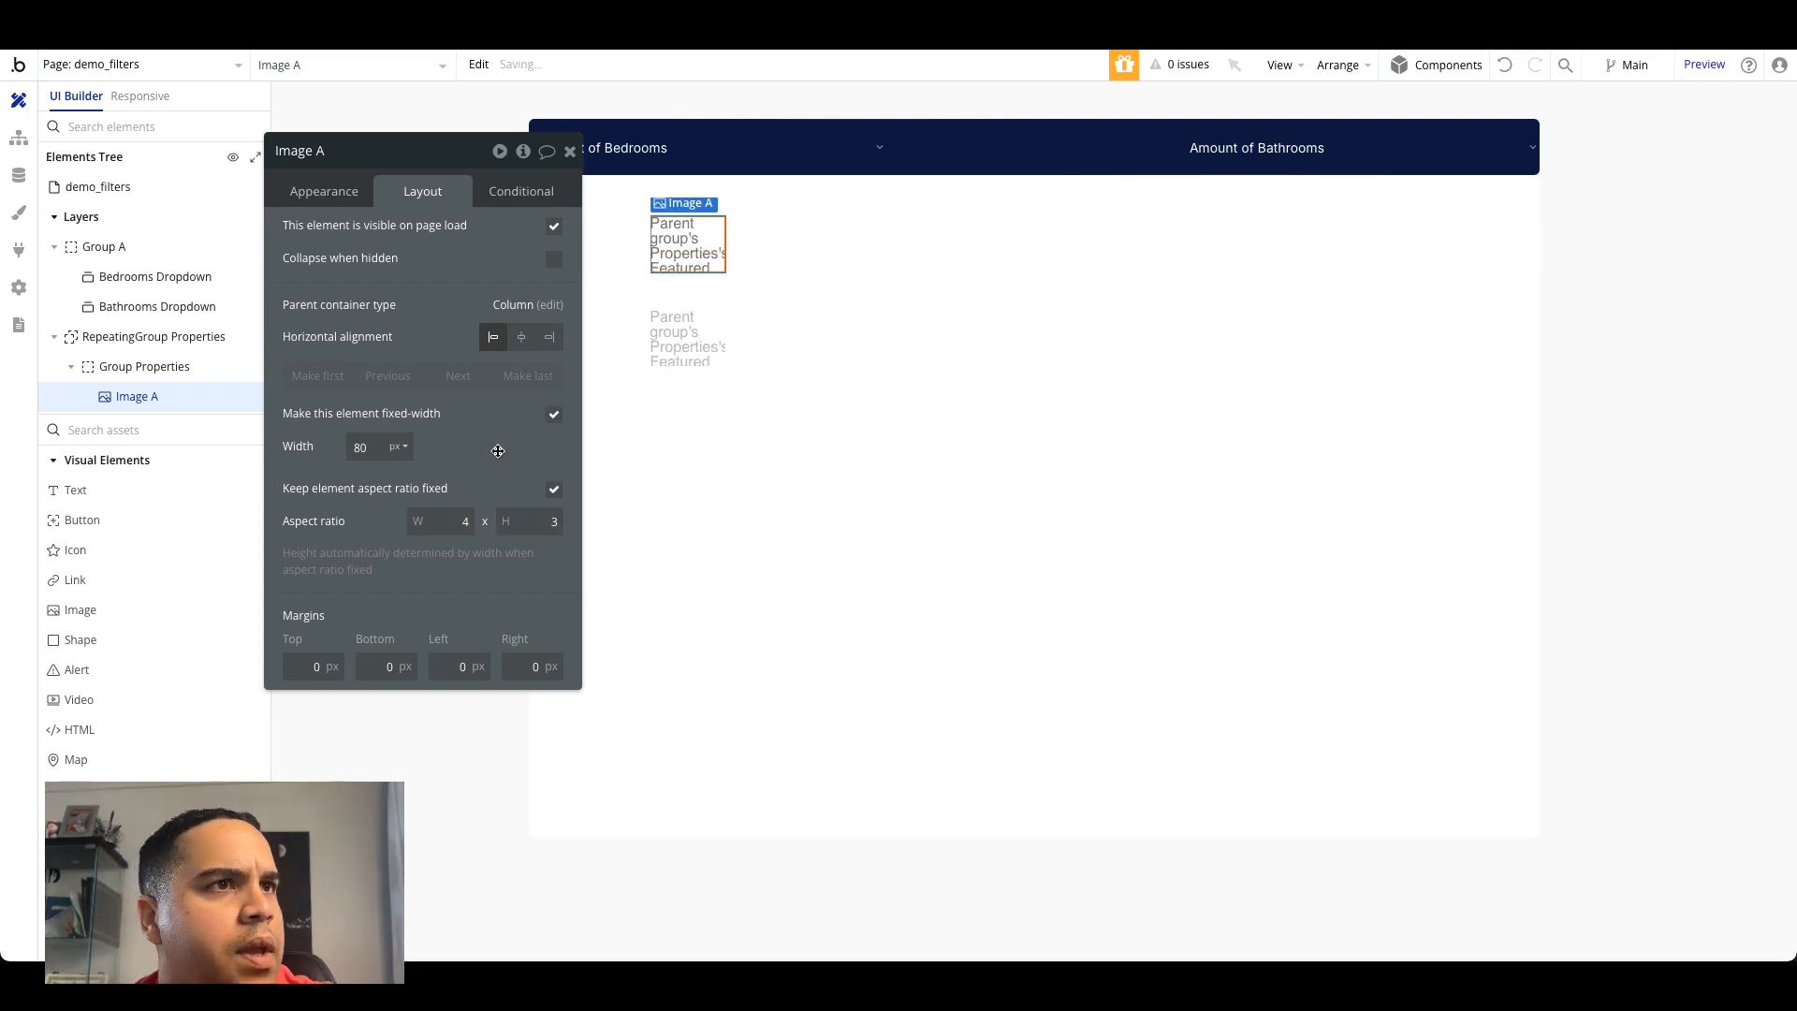
Step: Add a second group after the image in the cell's Properties group and set that parent group's container layout to Row
{"action": "left_click", "coordinate": [550, 305]}
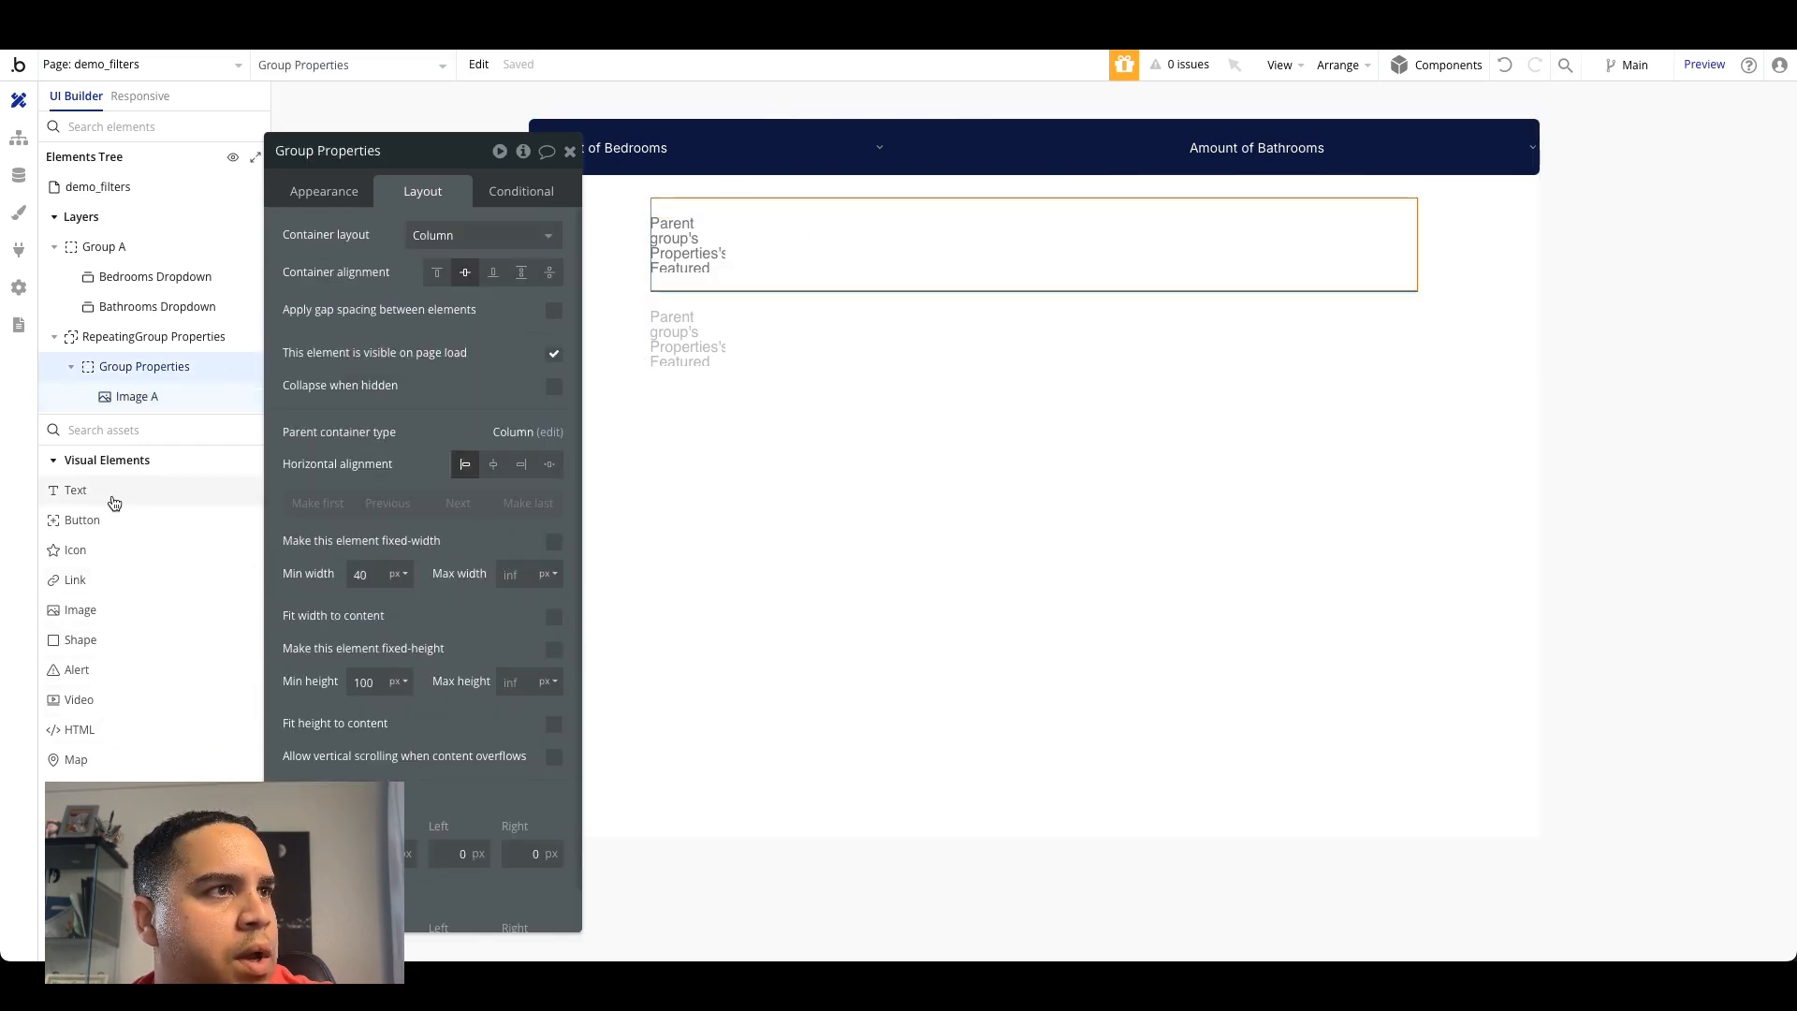
{"action": "scroll", "coordinate": [137, 674], "scroll_direction": "down", "scroll_amount": 5}
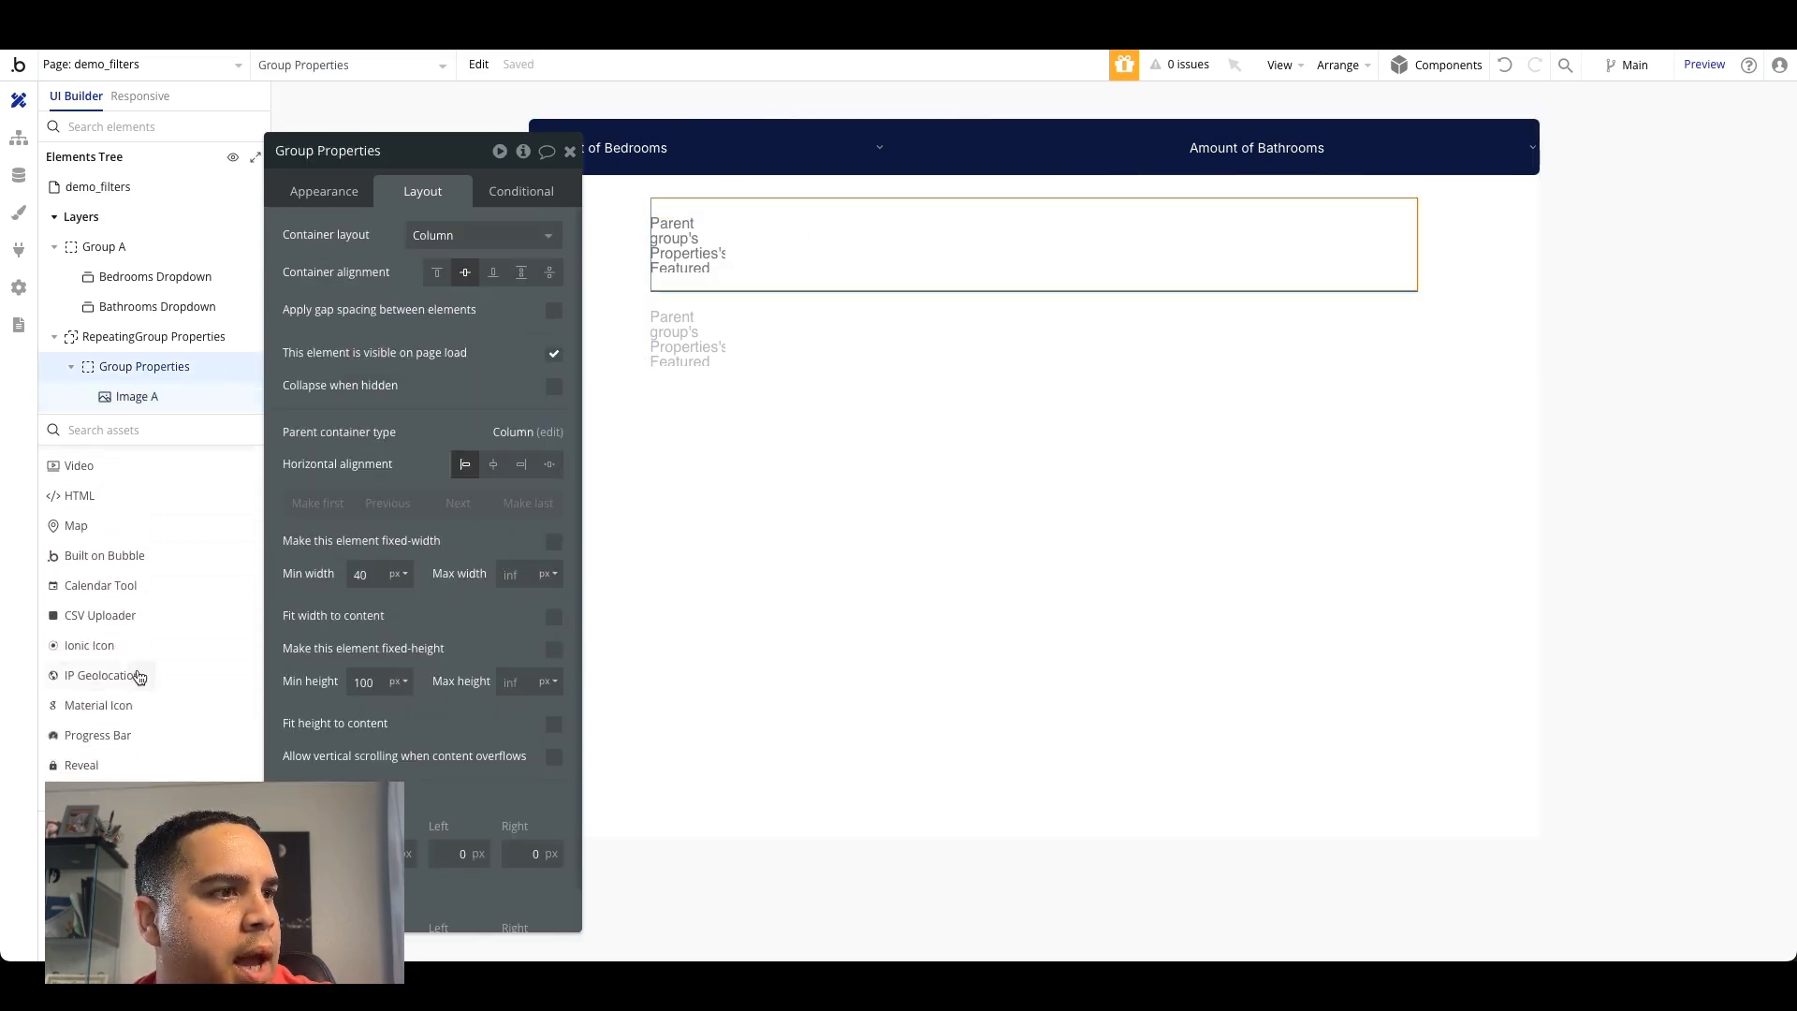
{"action": "left_click", "coordinate": [93, 856]}
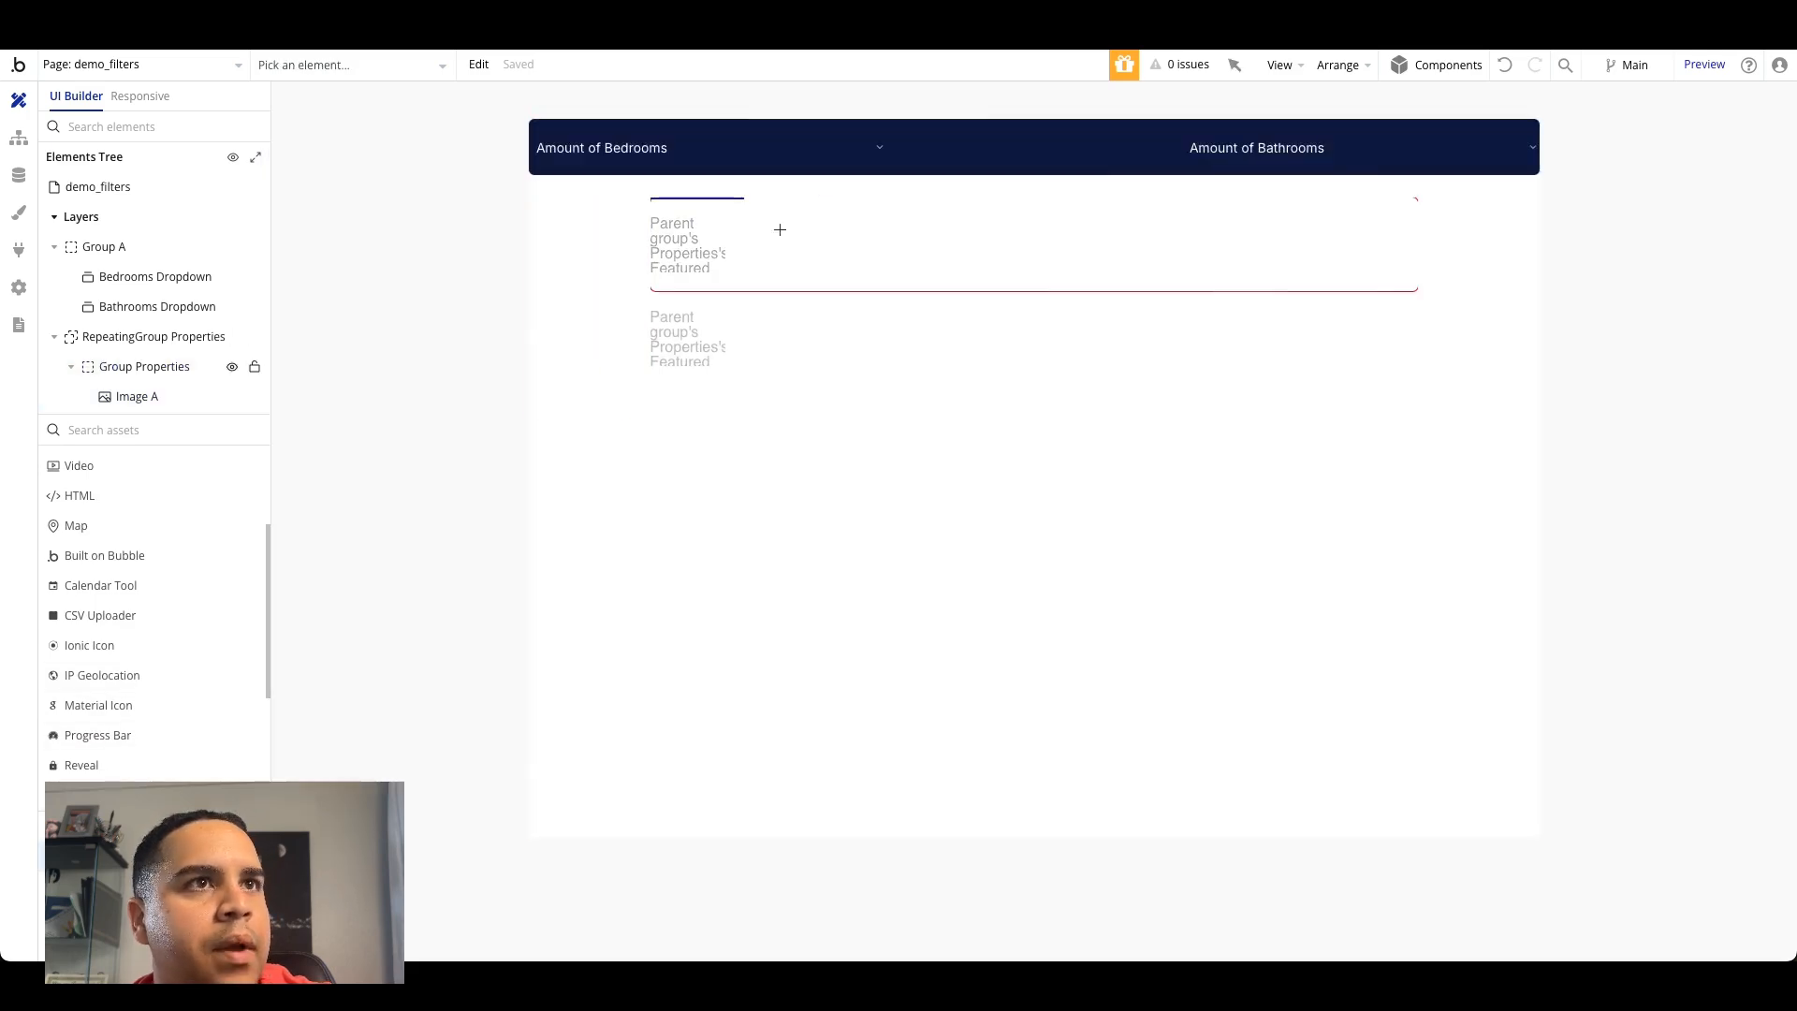
{"action": "left_click", "coordinate": [907, 262]}
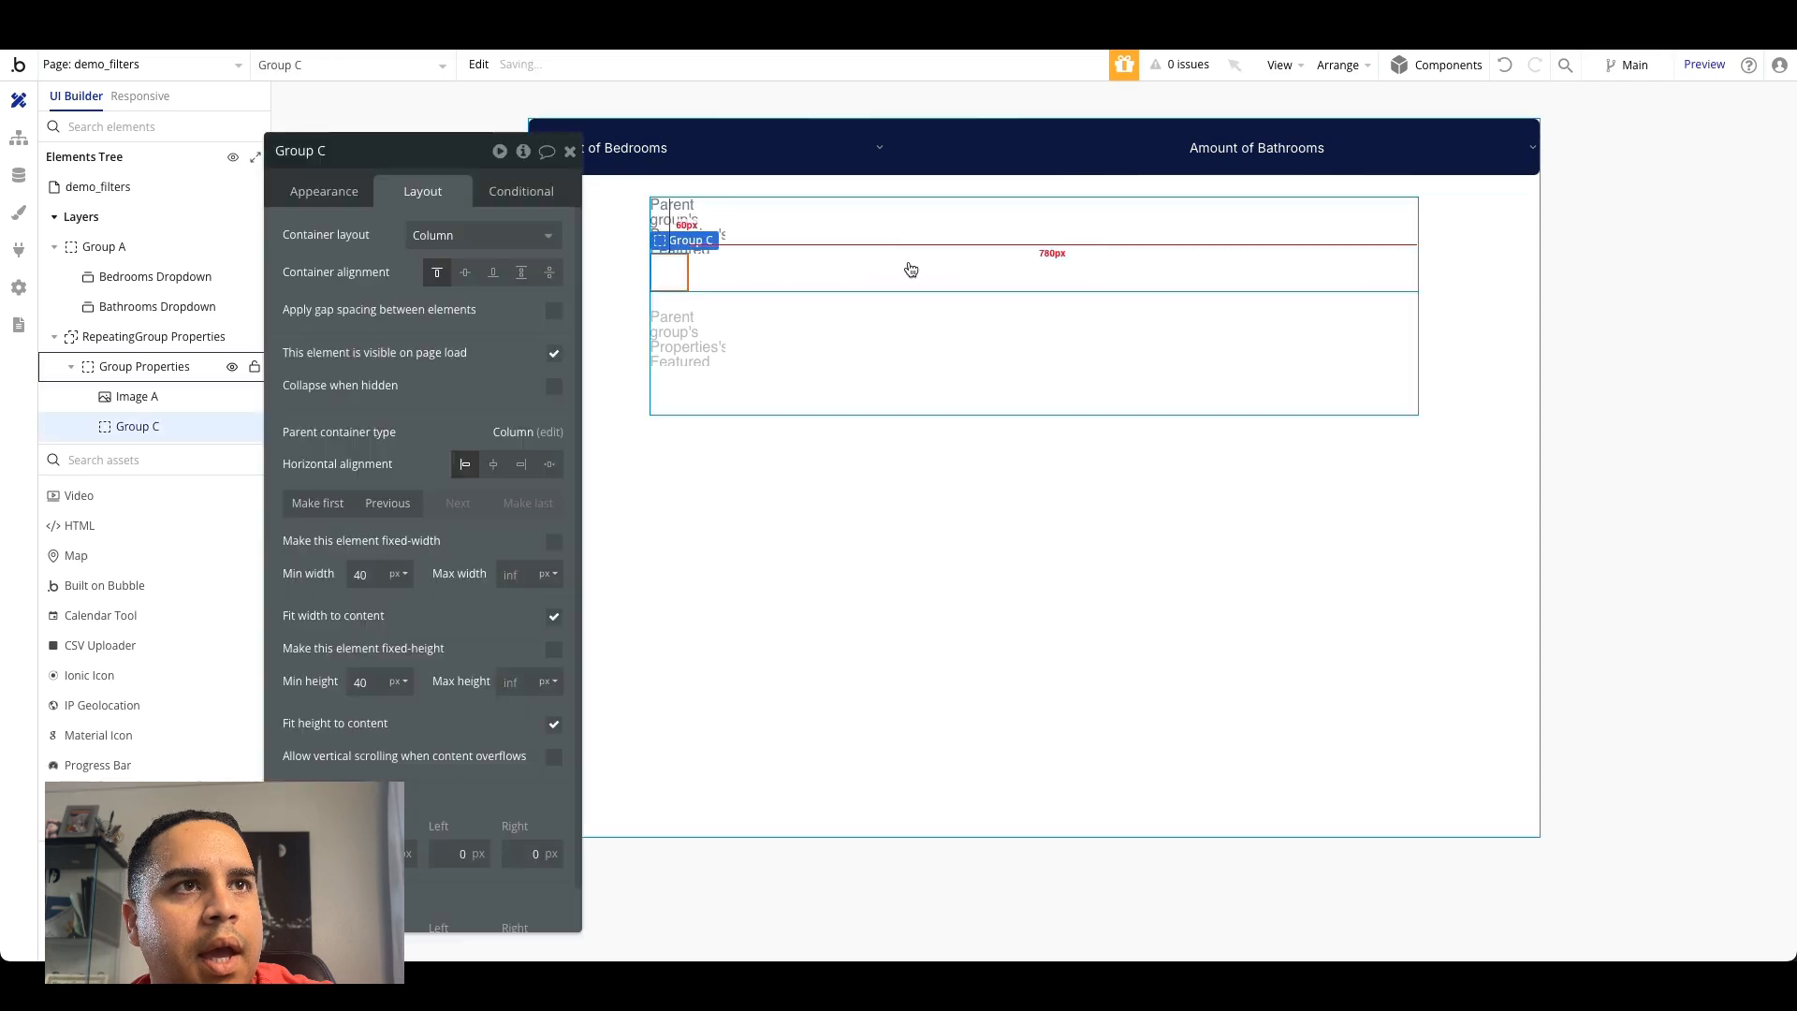
{"action": "left_click", "coordinate": [998, 245]}
{"action": "left_click", "coordinate": [463, 236]}
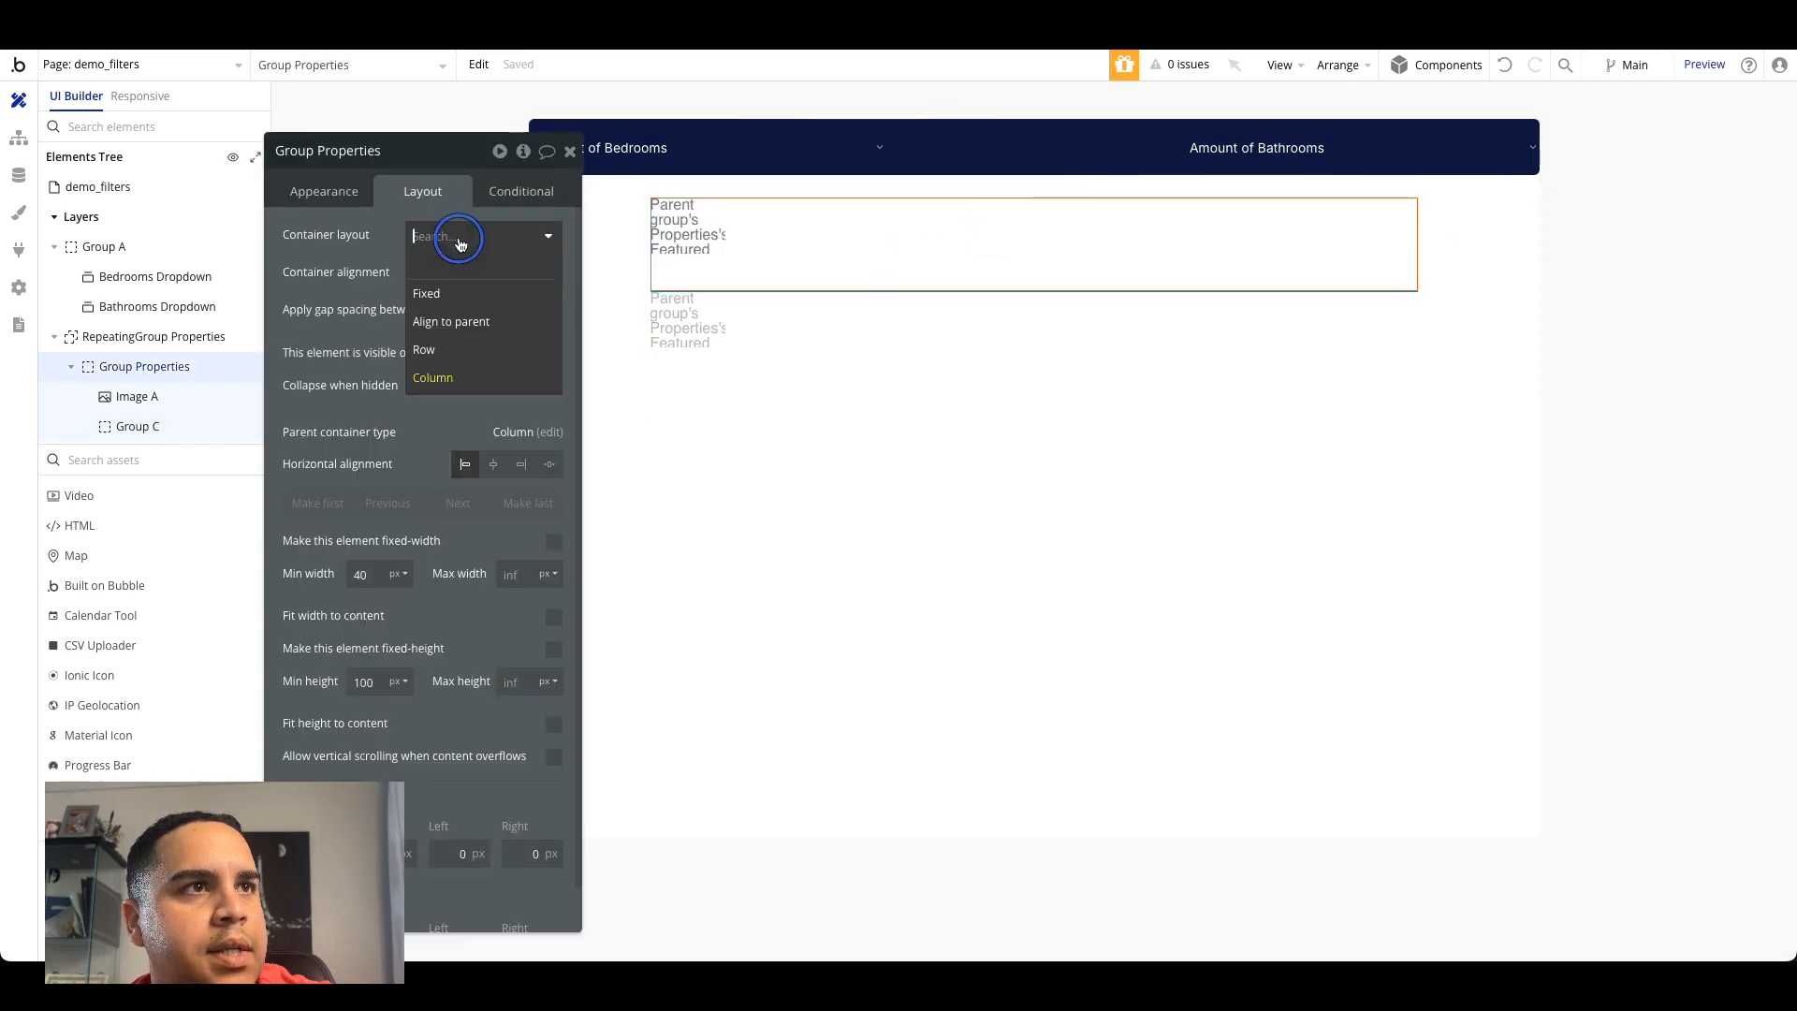
{"action": "left_click", "coordinate": [446, 350]}
Step: Set the new group's type of content to Properties and its data source to Parent group's Properties
{"action": "left_click", "coordinate": [764, 211]}
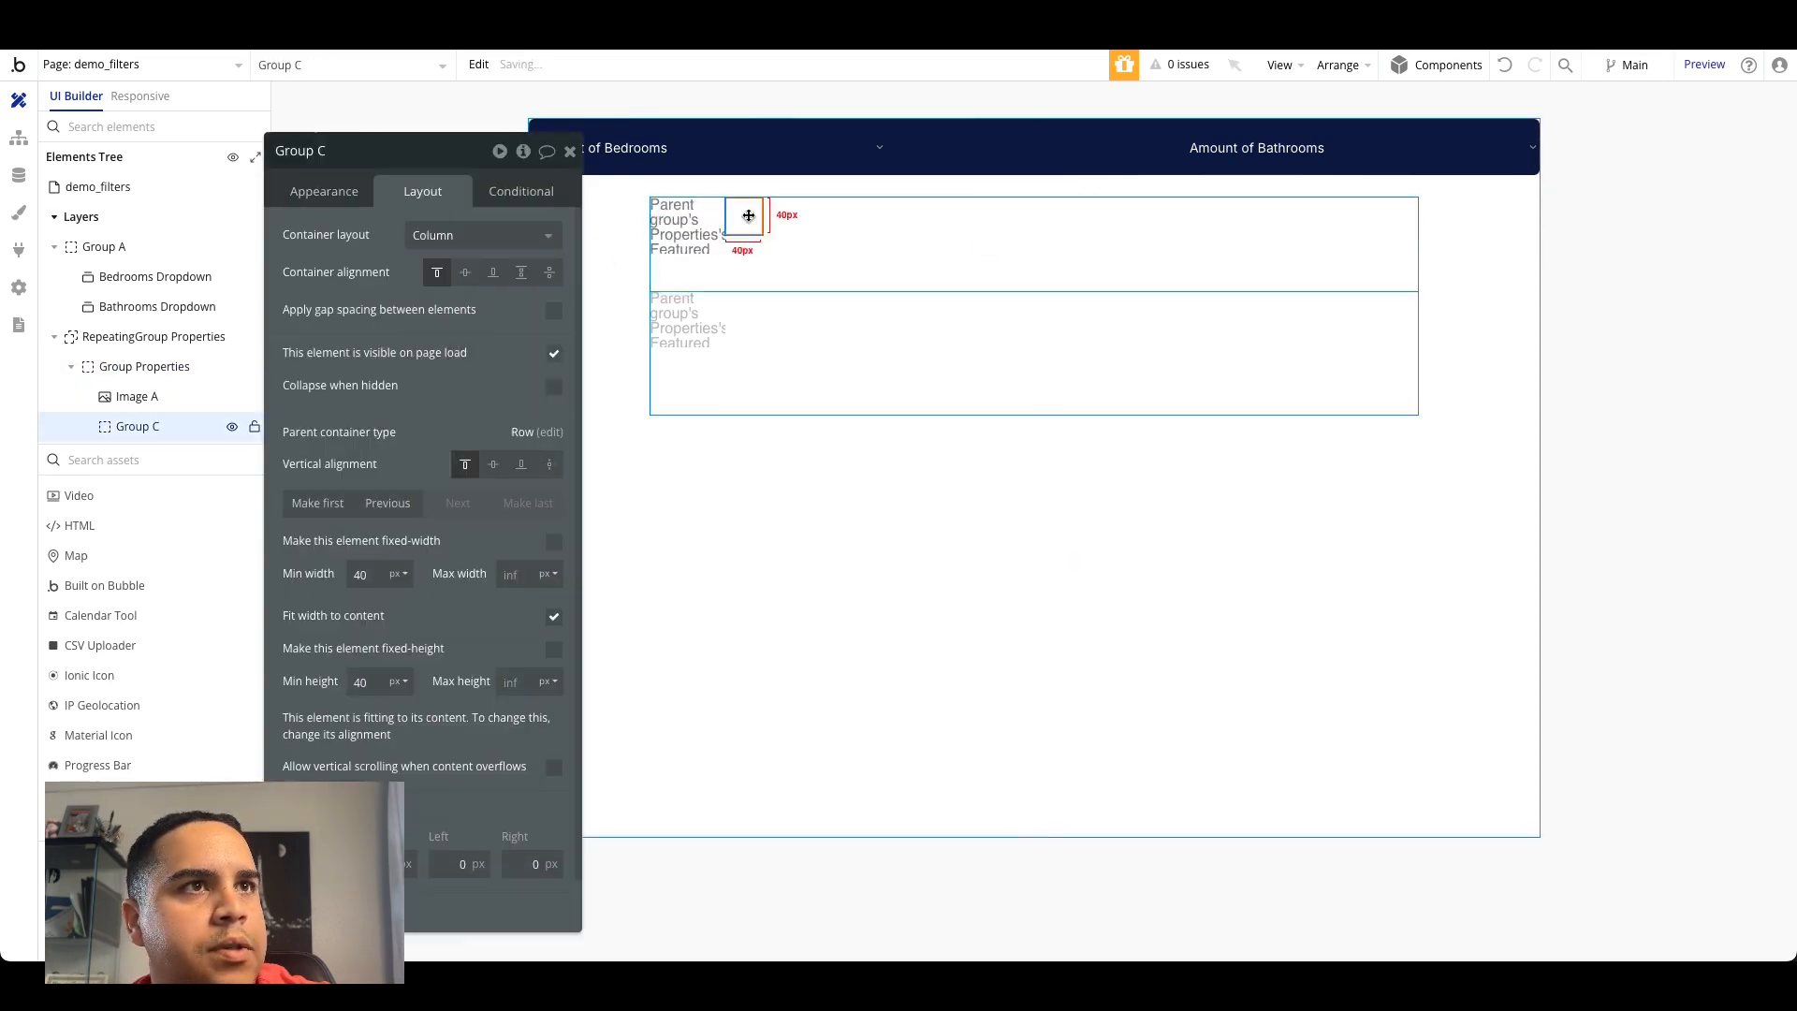
{"action": "left_click", "coordinate": [449, 236]}
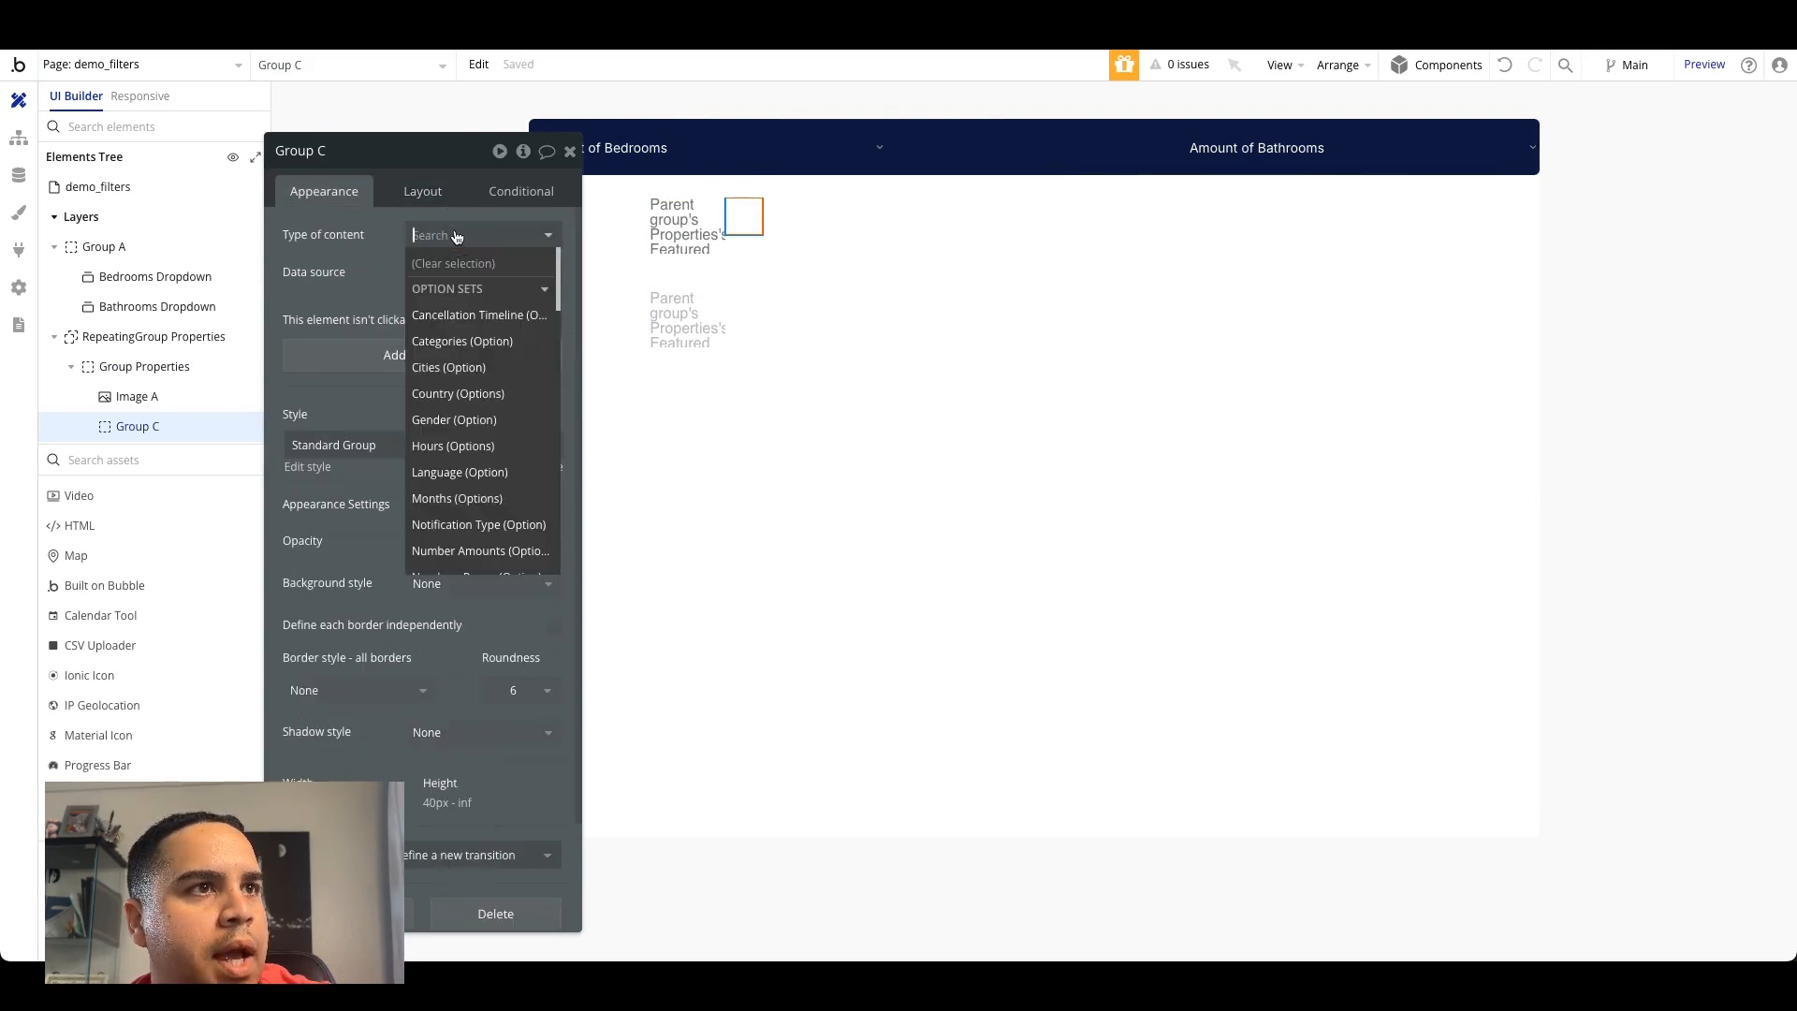
{"action": "type", "text": "pro"}
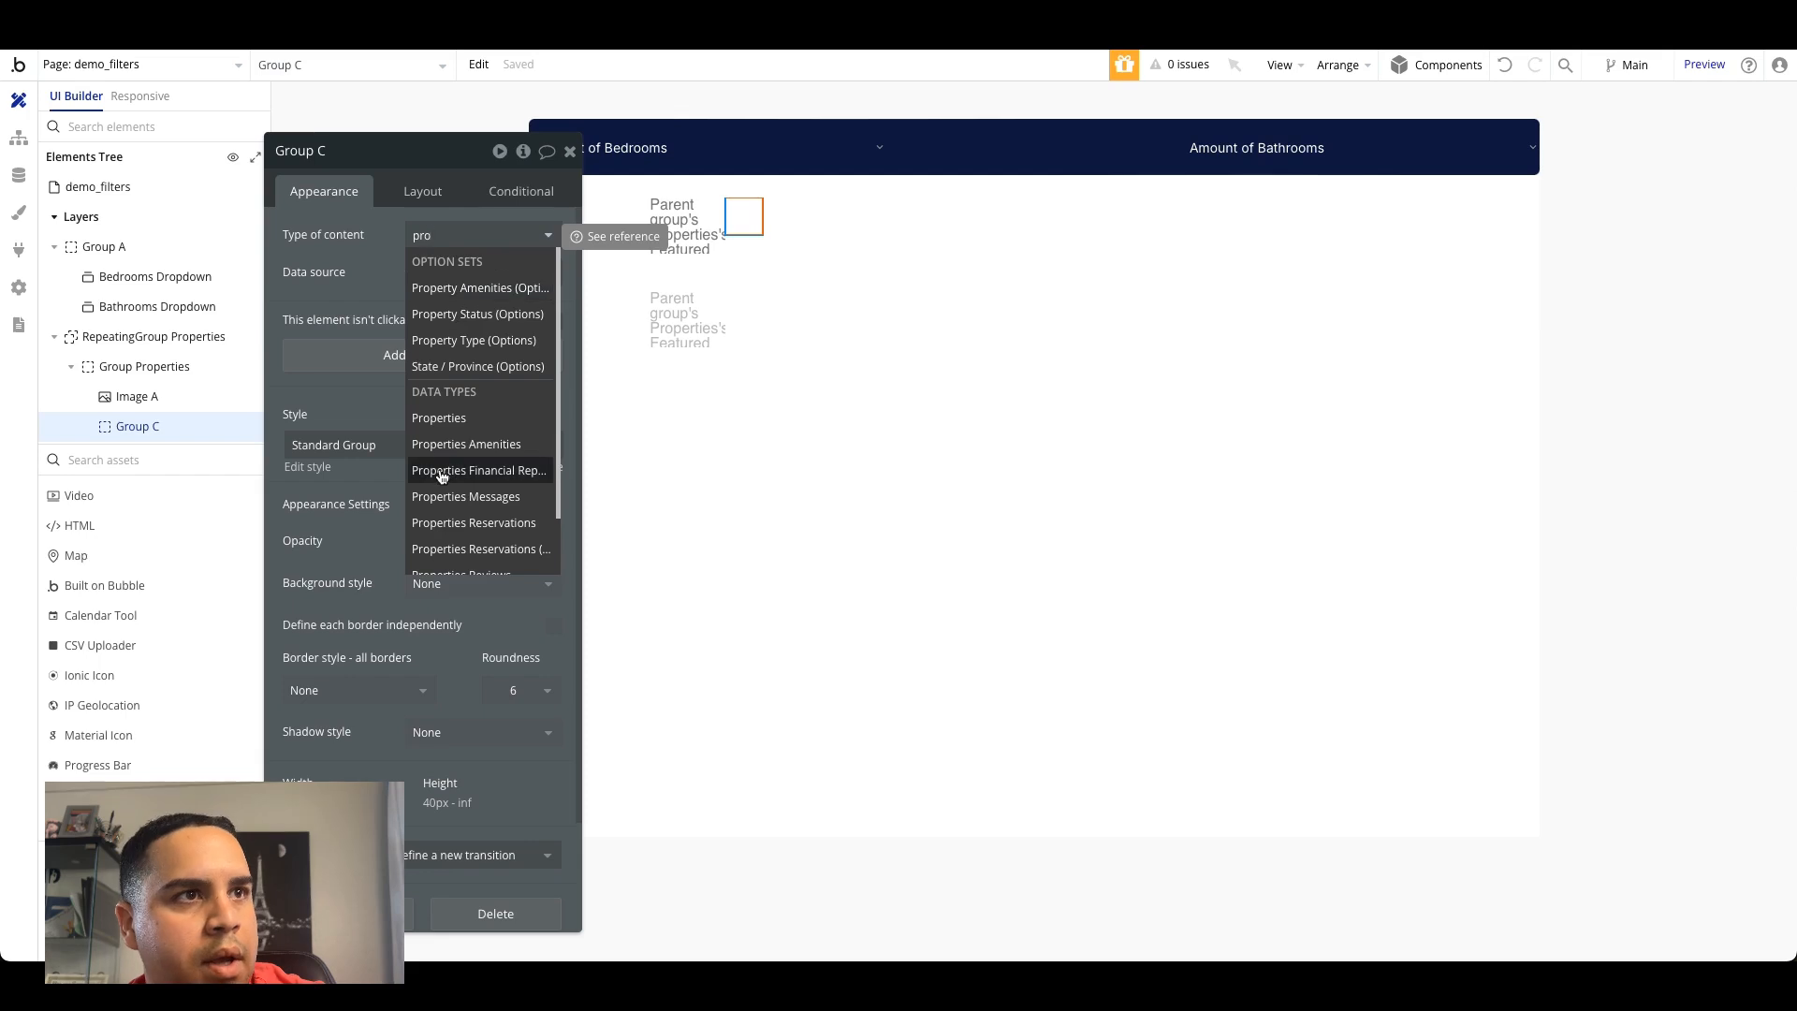
{"action": "left_click", "coordinate": [453, 414]}
{"action": "left_click", "coordinate": [443, 286]}
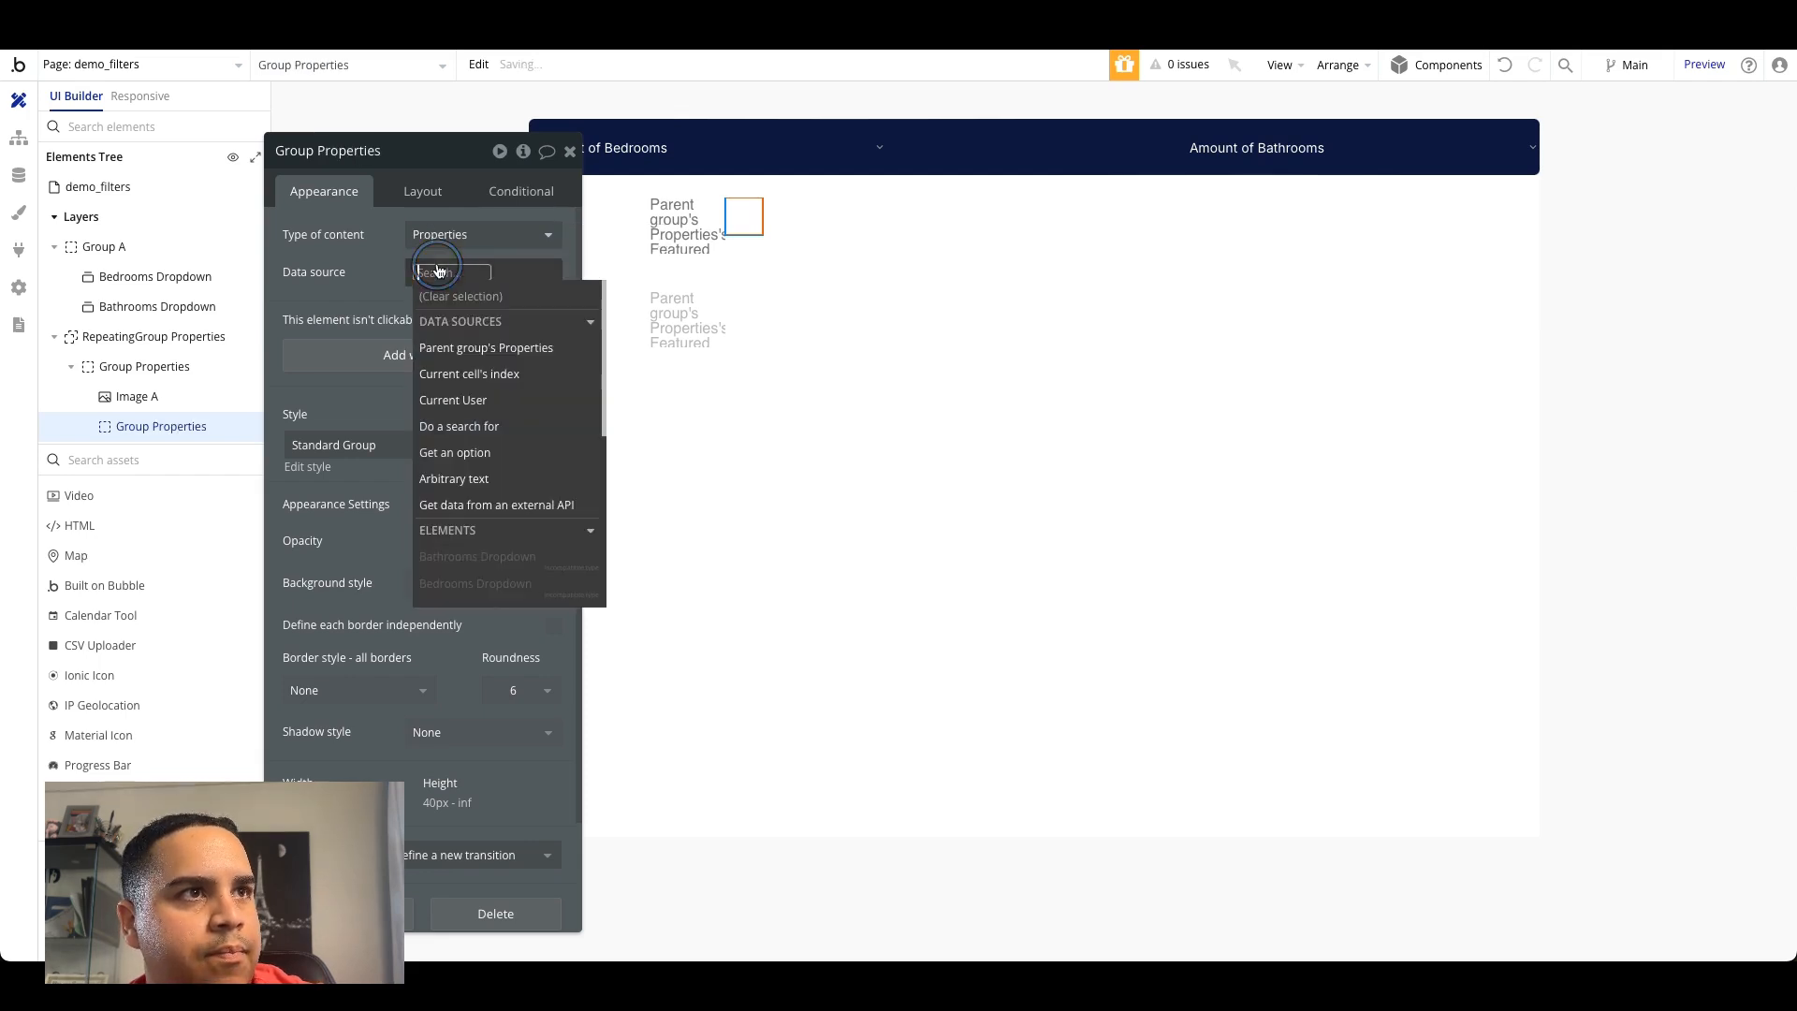
{"action": "left_click", "coordinate": [465, 346]}
{"action": "scroll", "coordinate": [475, 497], "scroll_direction": "down", "scroll_amount": 3}
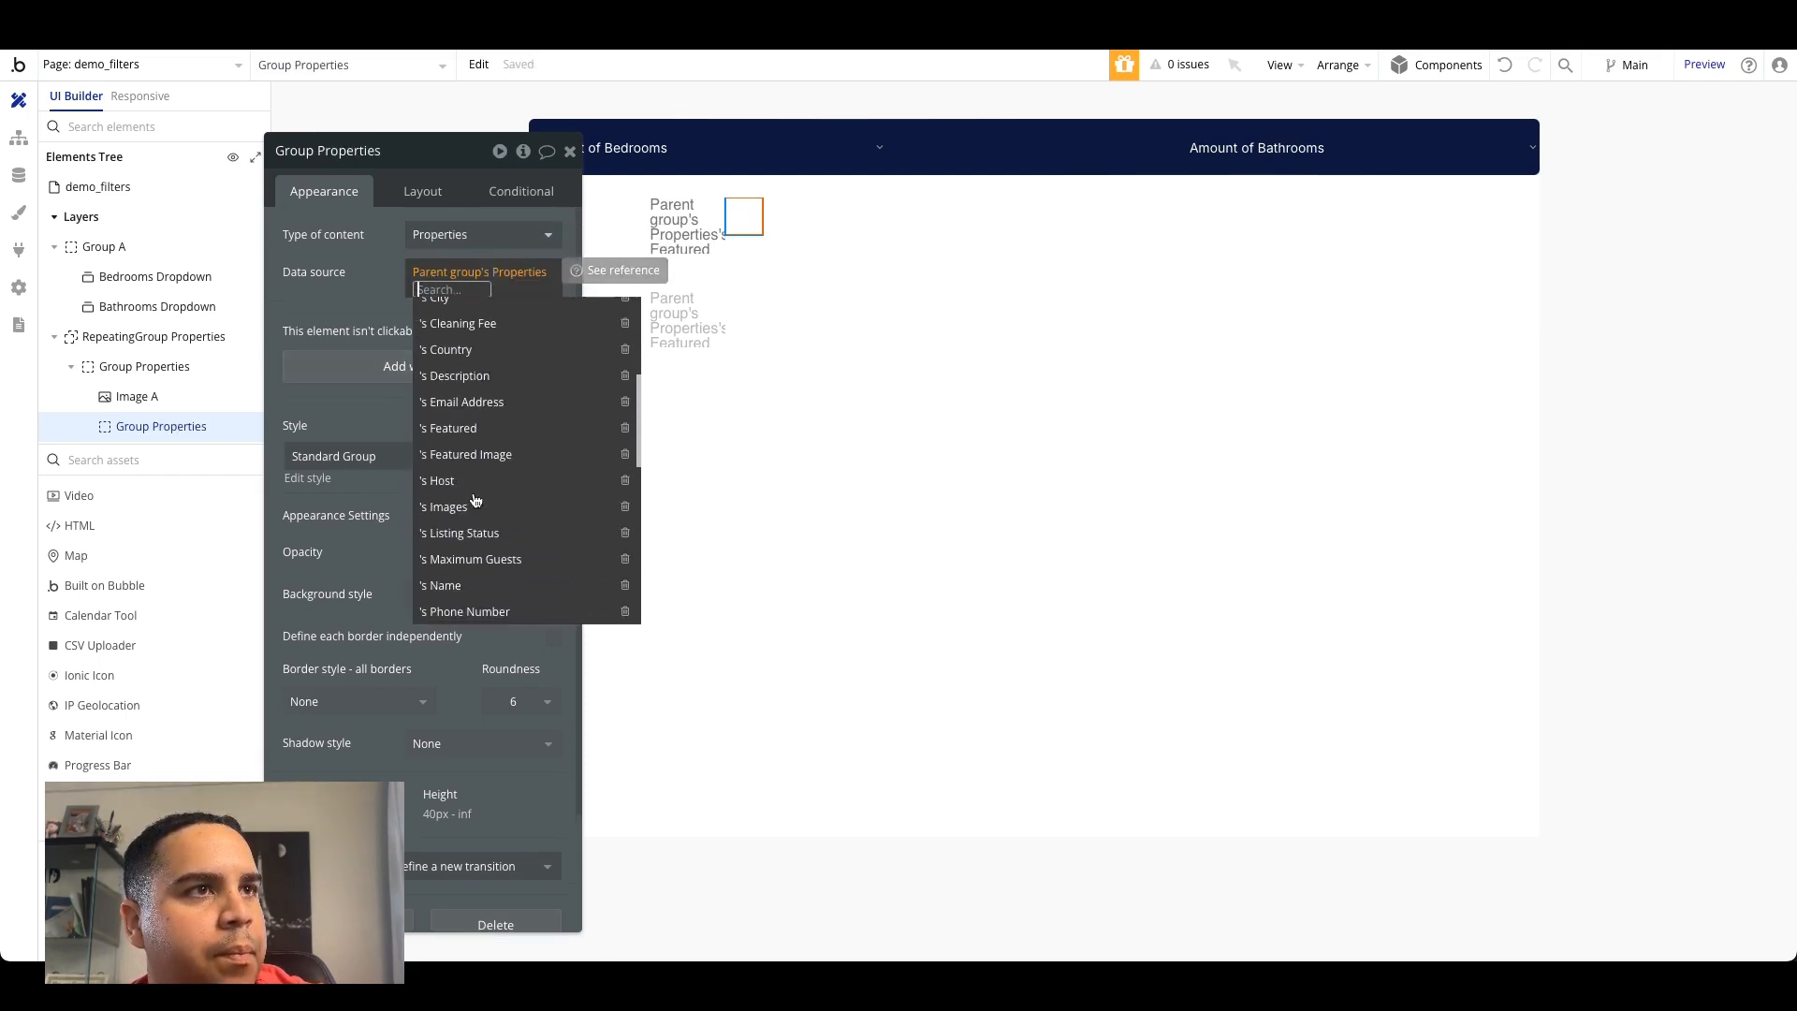
{"action": "left_click", "coordinate": [374, 272]}
Step: Add a text element inside the group next to the image, showing Parent group's Properties's Name
{"action": "scroll", "coordinate": [145, 638], "scroll_direction": "up", "scroll_amount": 5}
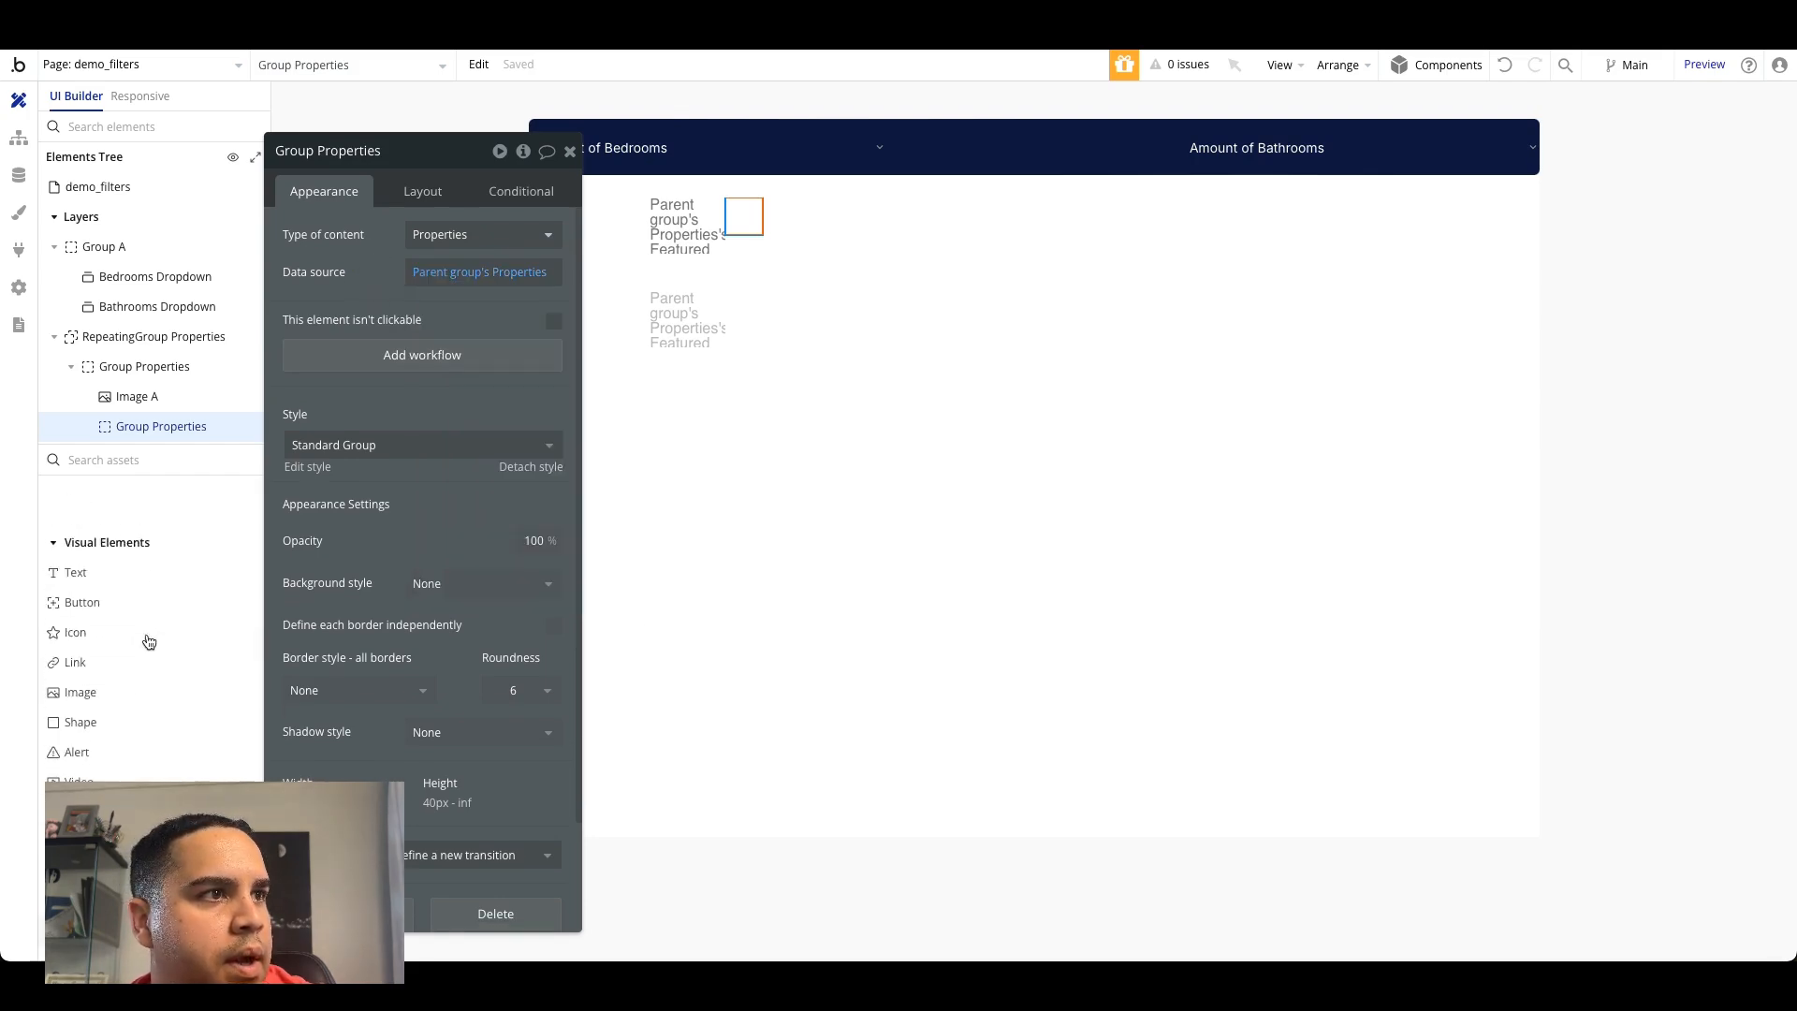
{"action": "left_click", "coordinate": [128, 517]}
{"action": "left_click", "coordinate": [732, 210]}
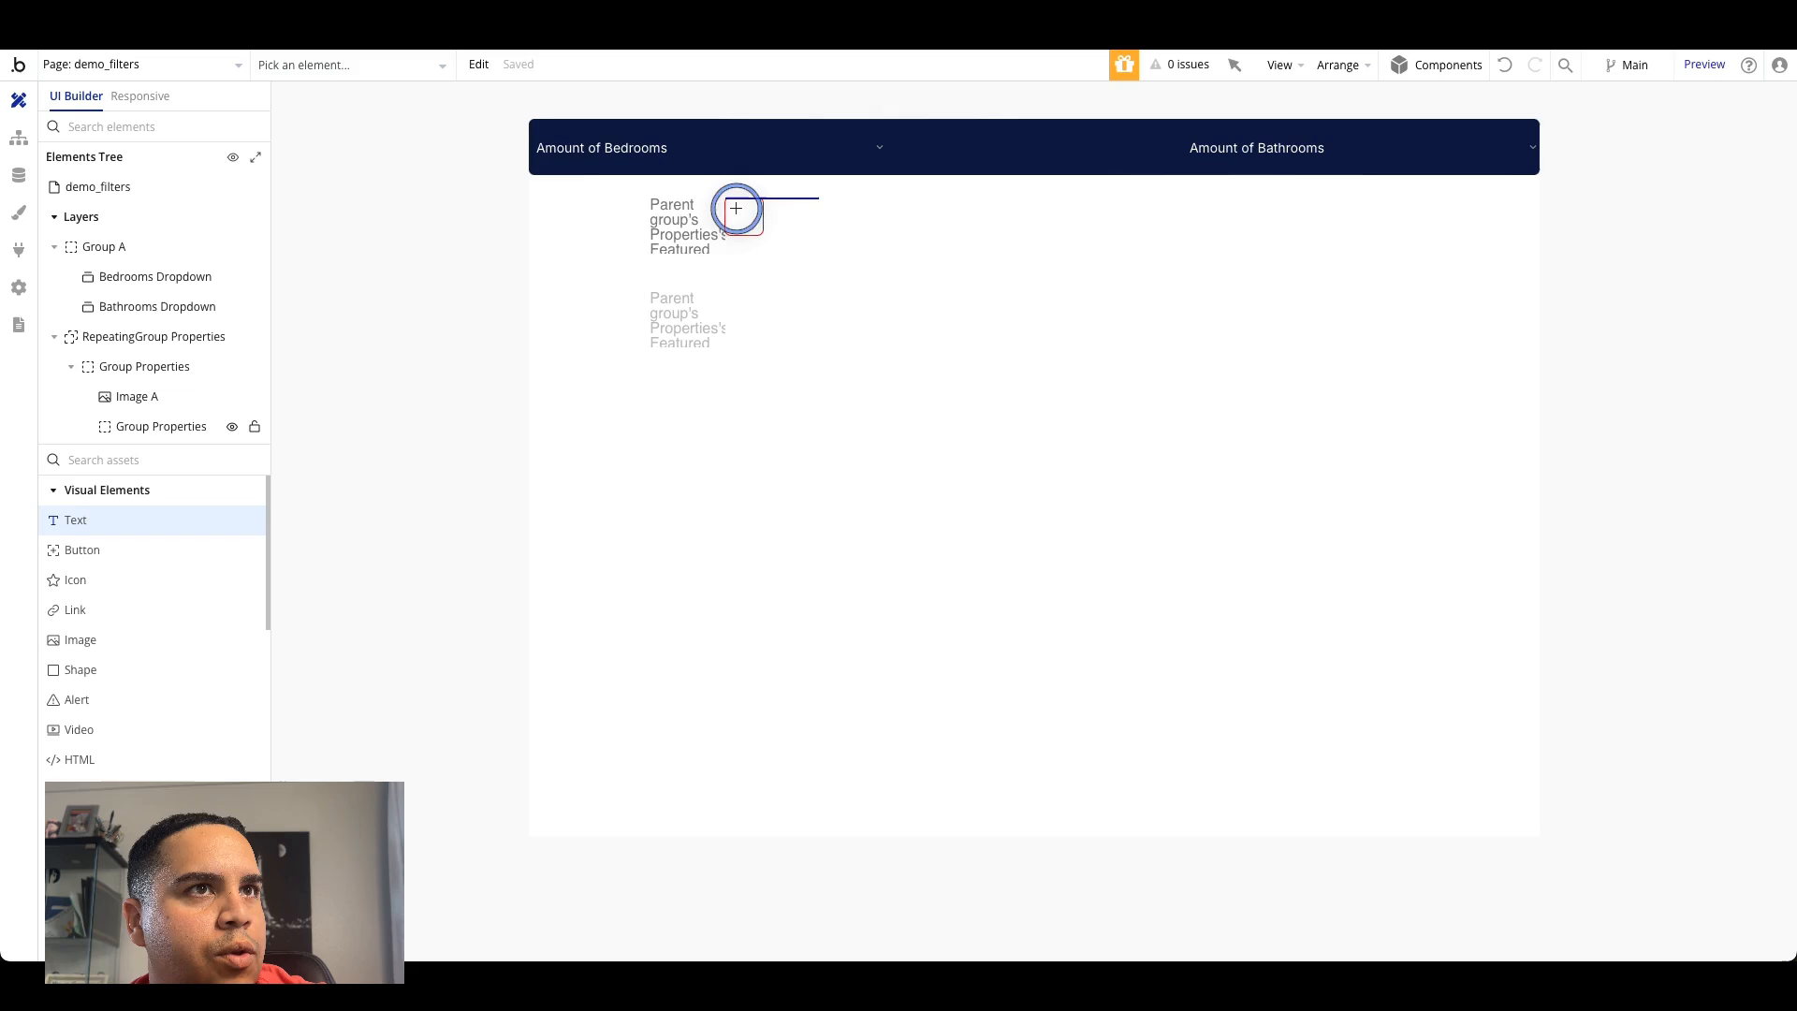
{"action": "left_click", "coordinate": [635, 235]}
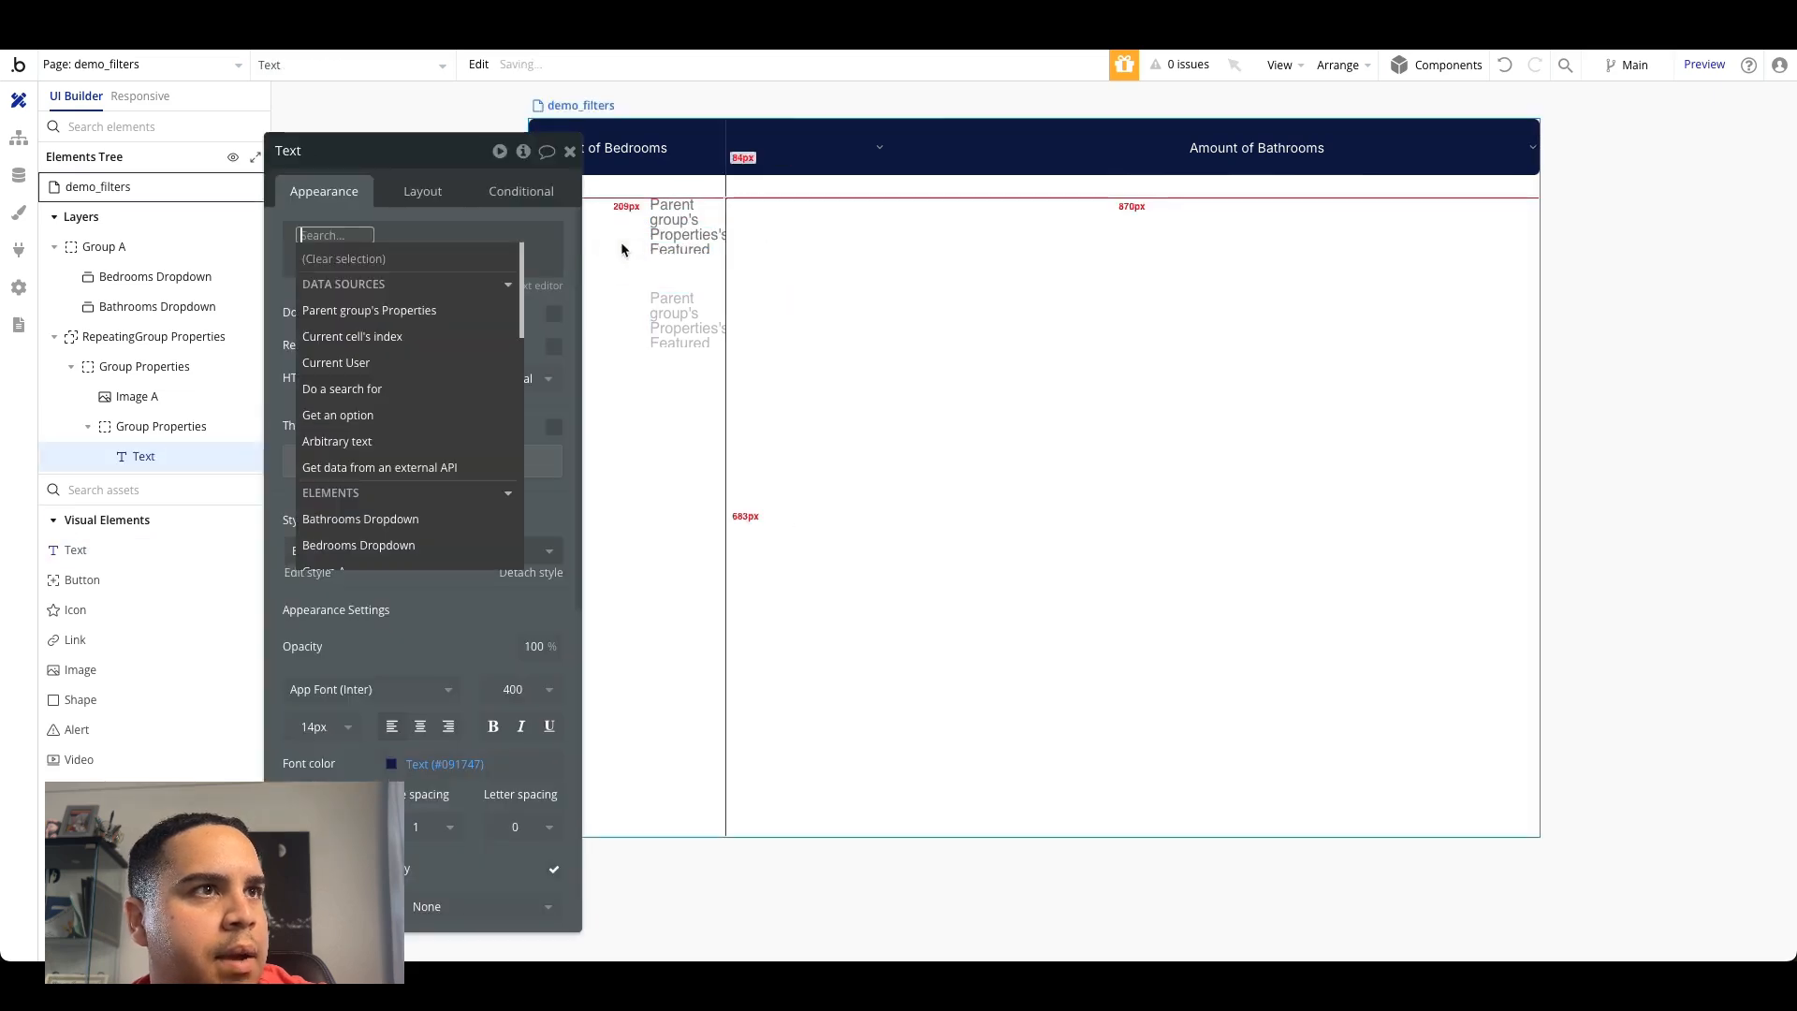
{"action": "left_click", "coordinate": [445, 305]}
{"action": "type", "text": "name"}
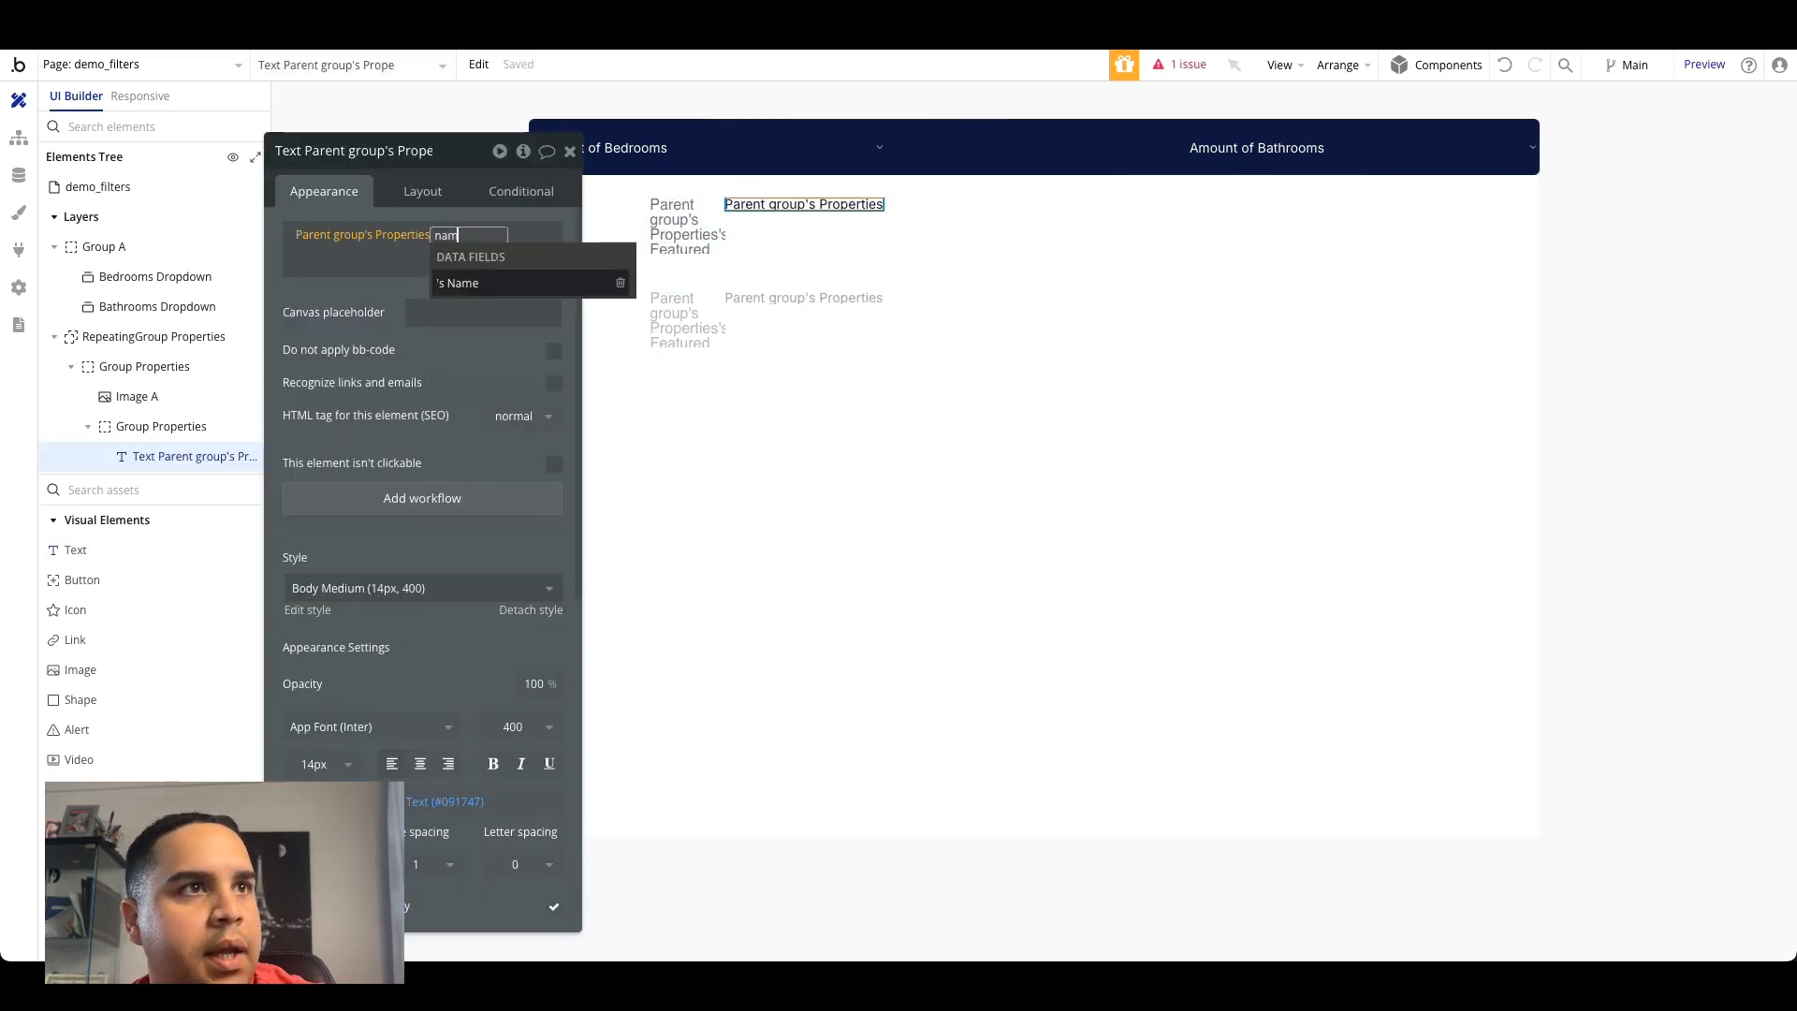
{"action": "left_click", "coordinate": [474, 284]}
{"action": "left_click", "coordinate": [349, 301]}
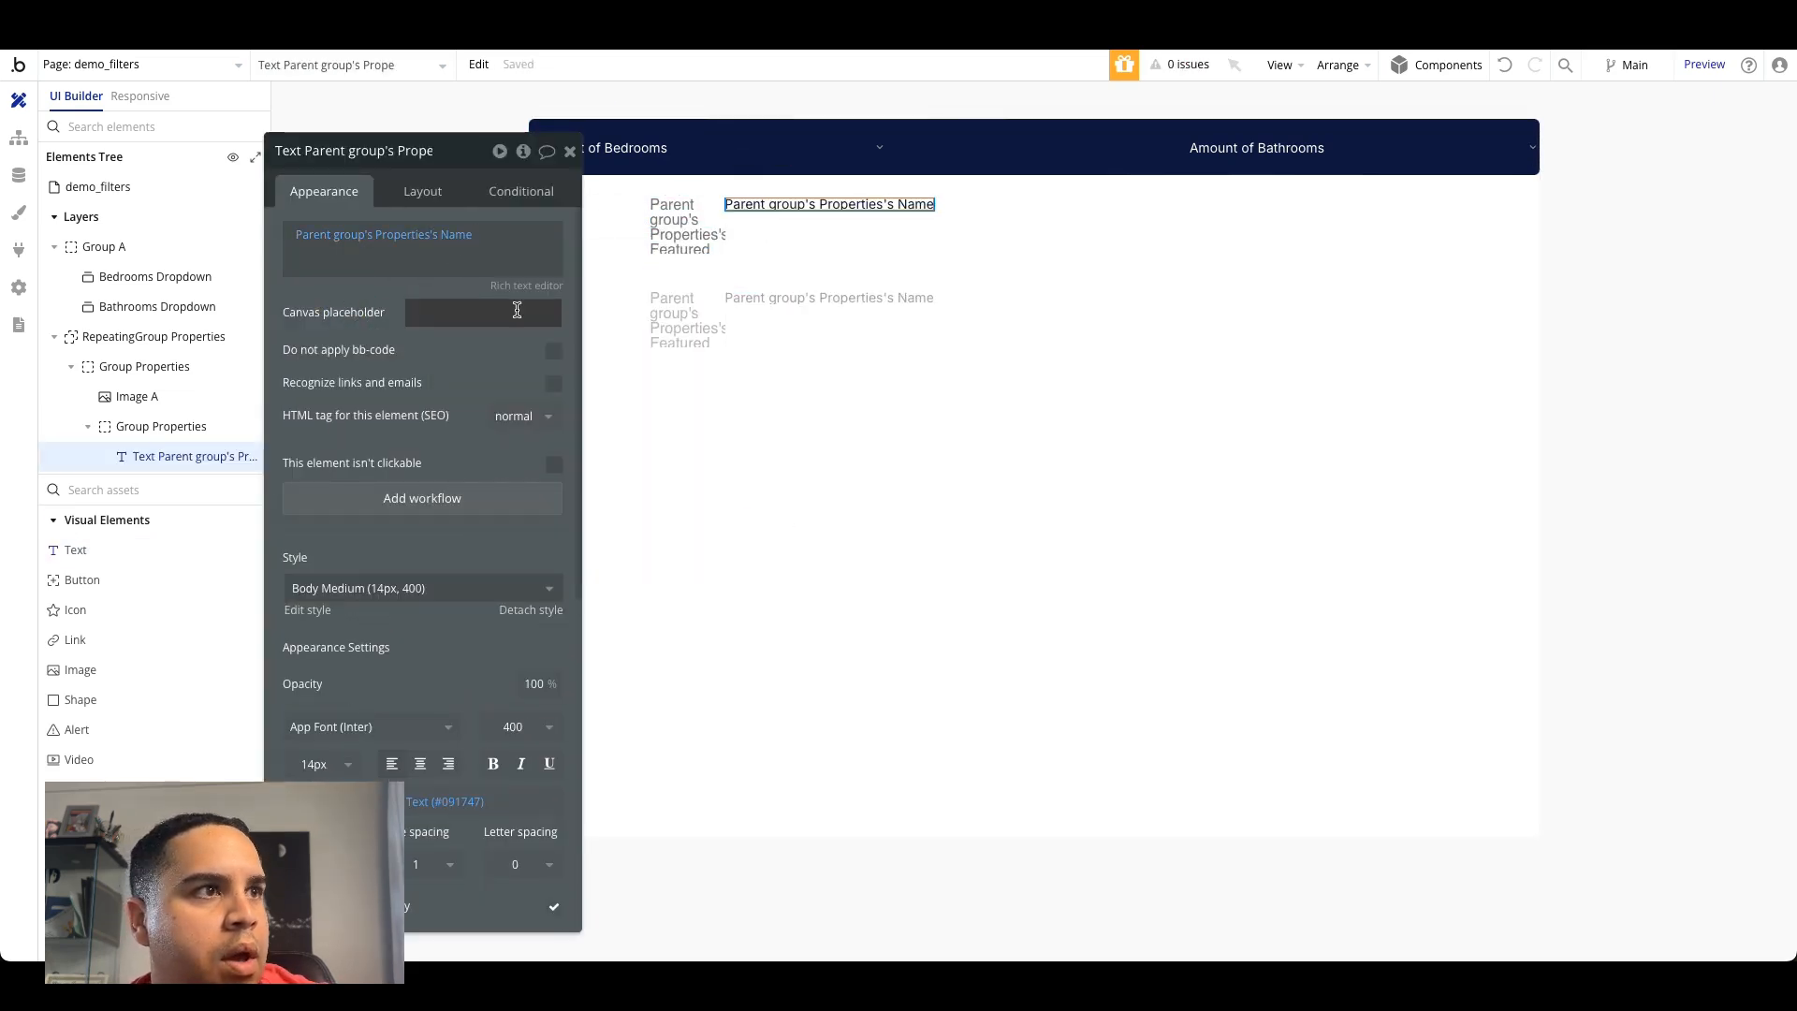
Step: Add a group below the name text with a Row container layout and turn off fitting its width to content
{"action": "scroll", "coordinate": [114, 703], "scroll_direction": "down", "scroll_amount": 8}
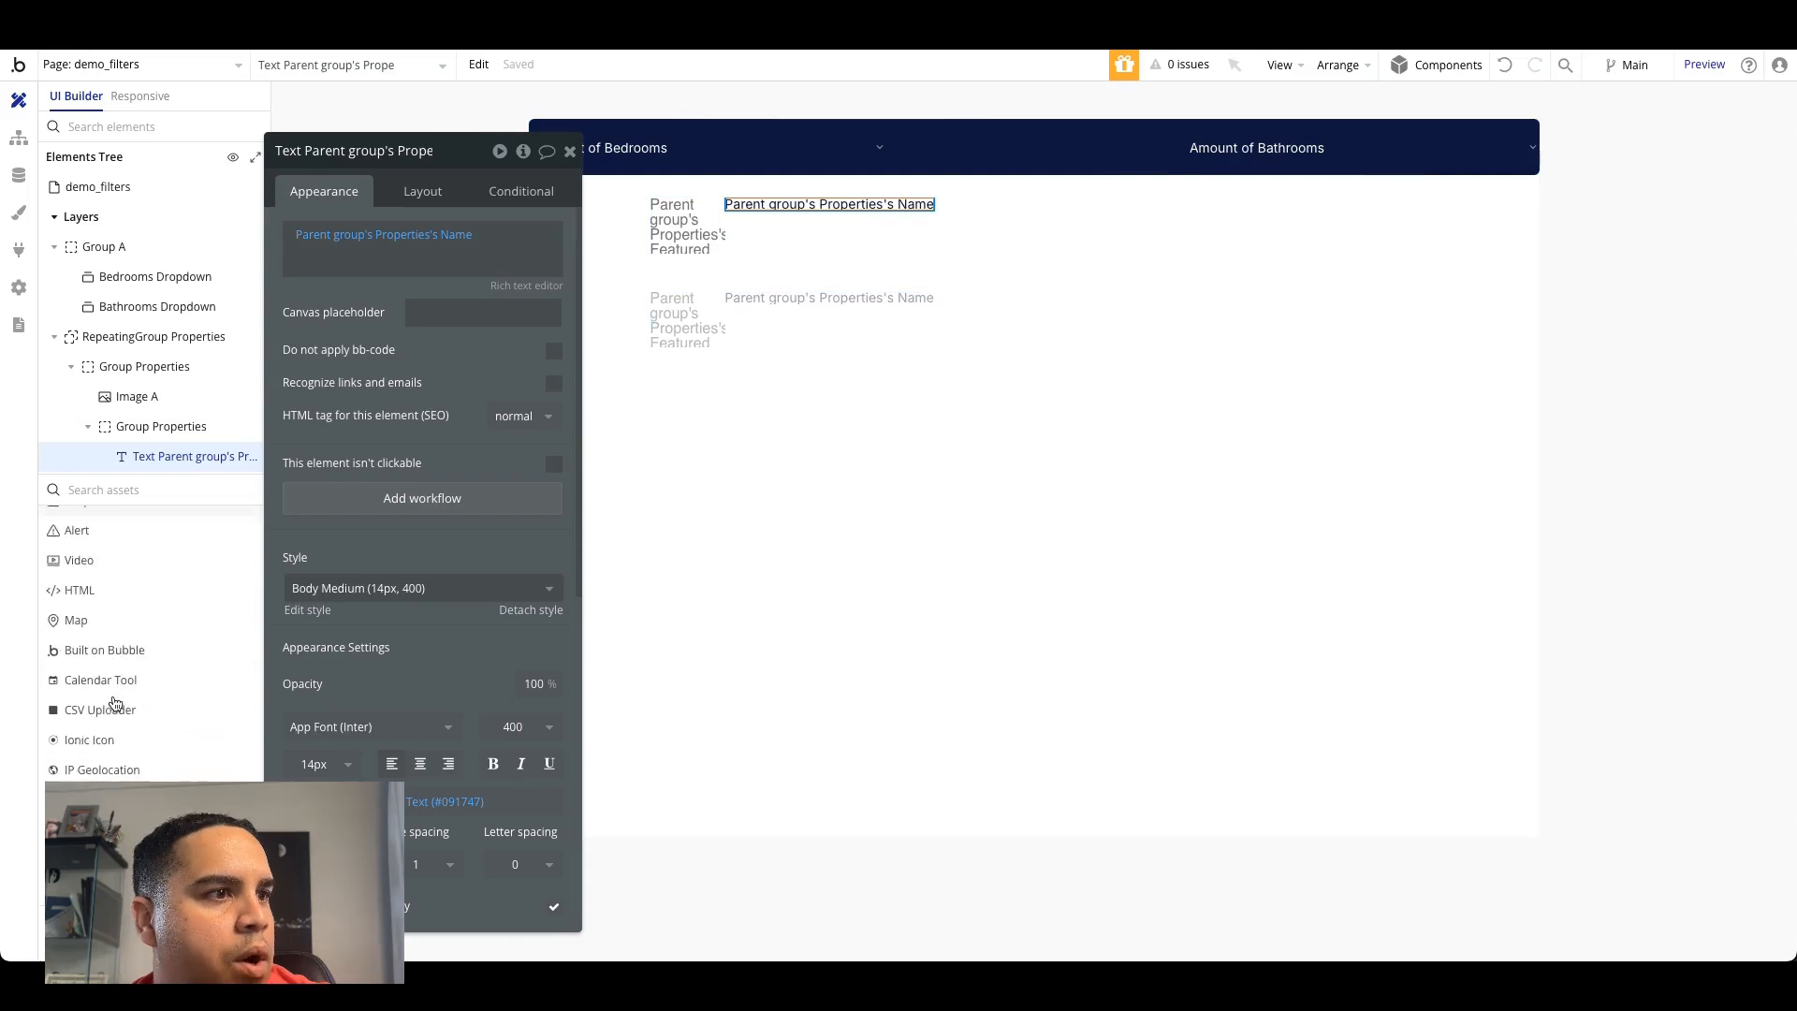
{"action": "left_click", "coordinate": [81, 763]}
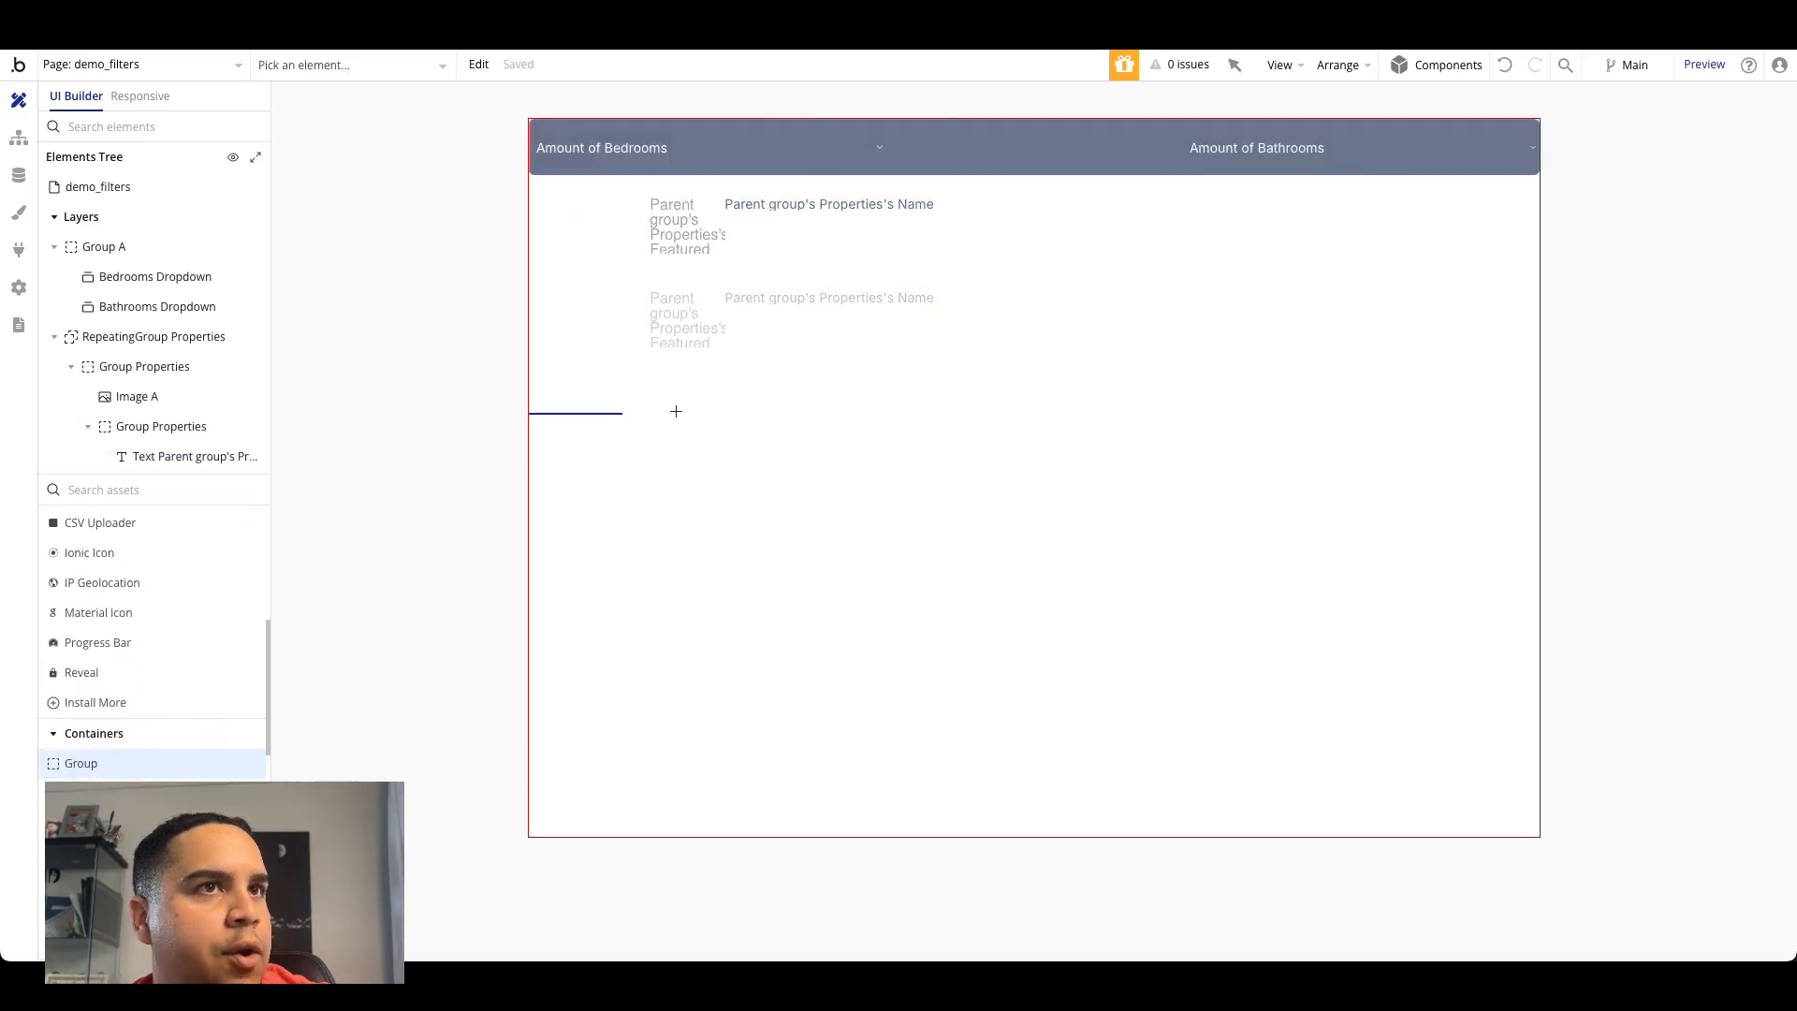
{"action": "left_click", "coordinate": [778, 223]}
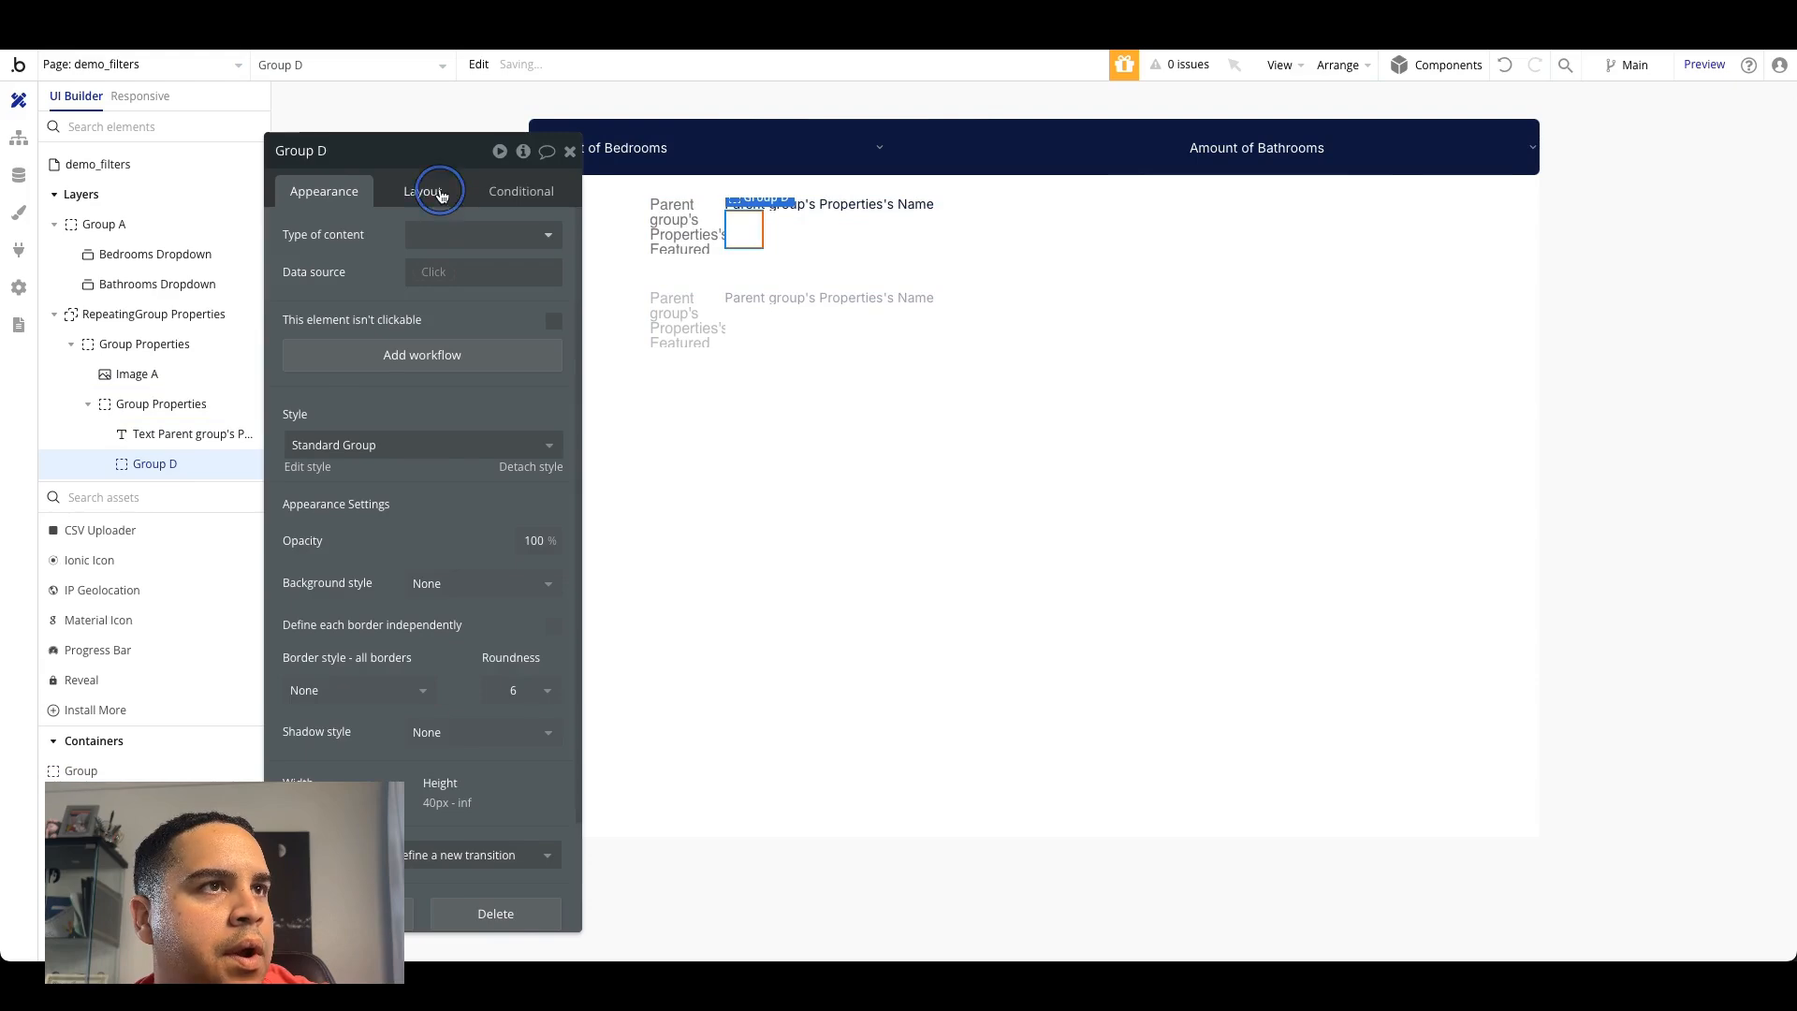
{"action": "left_click", "coordinate": [429, 192]}
{"action": "left_click", "coordinate": [424, 233]}
{"action": "left_click", "coordinate": [452, 345]}
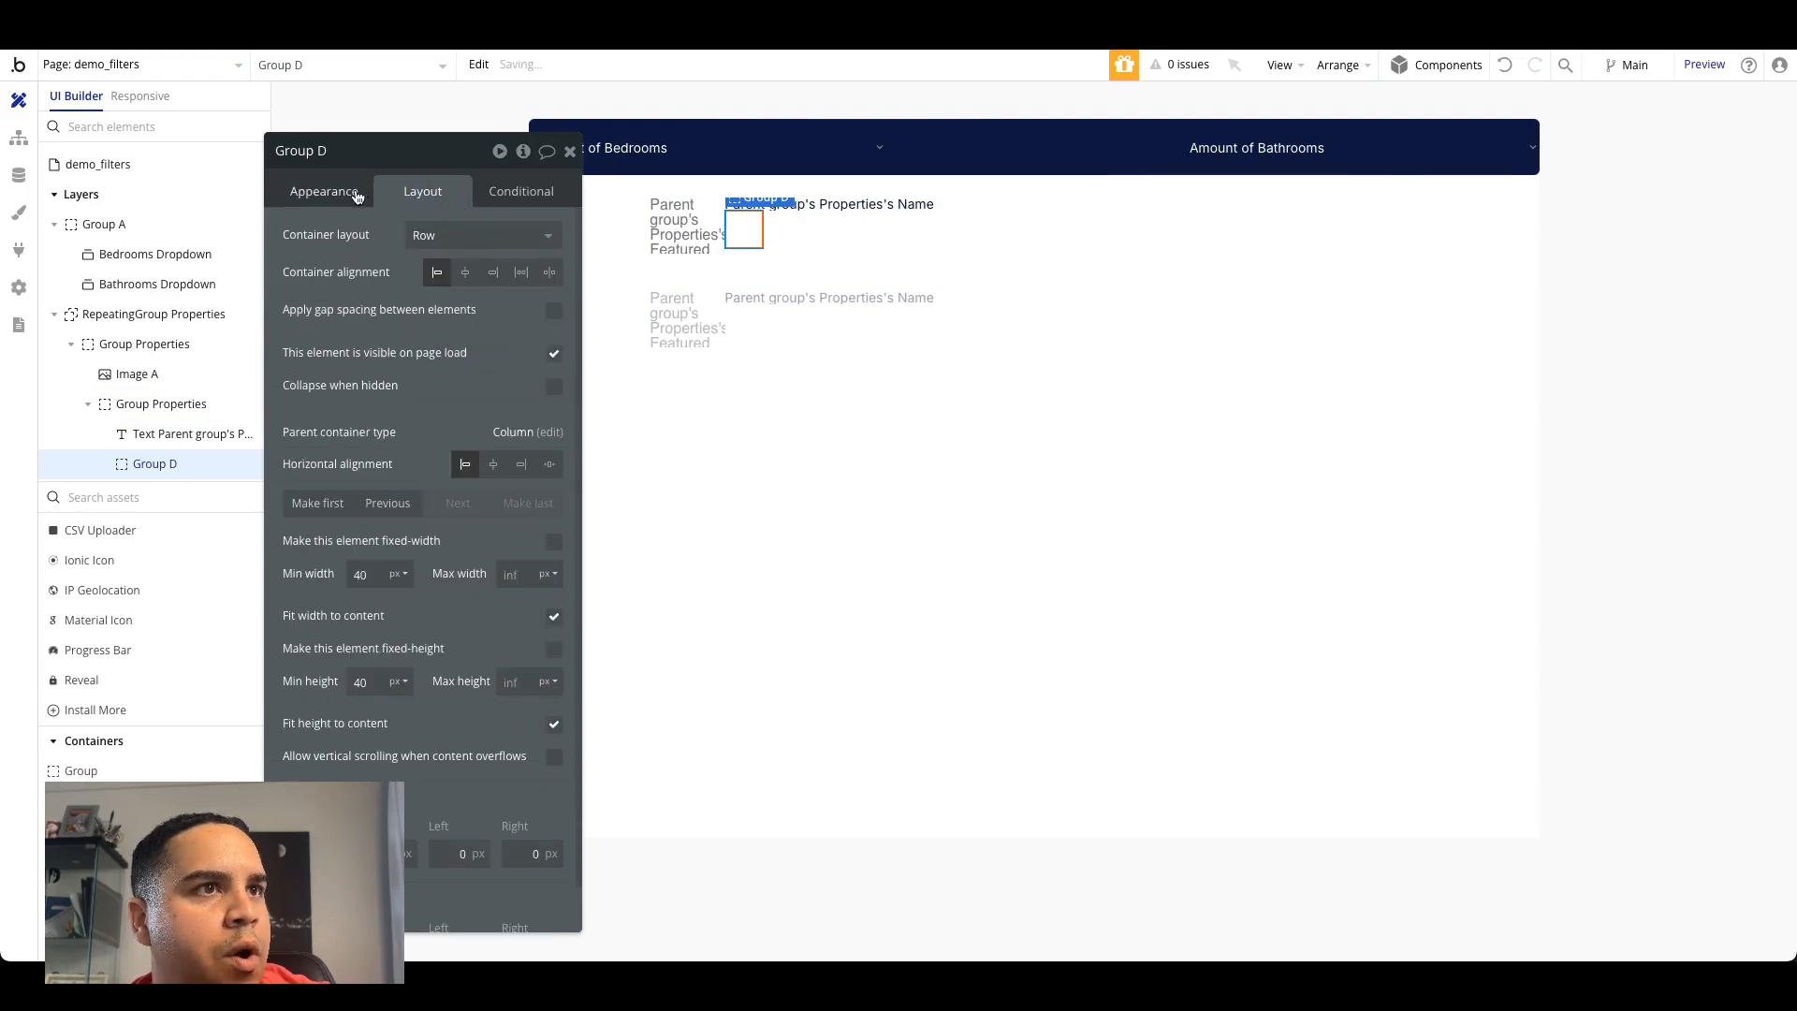
{"action": "left_click", "coordinate": [555, 618]}
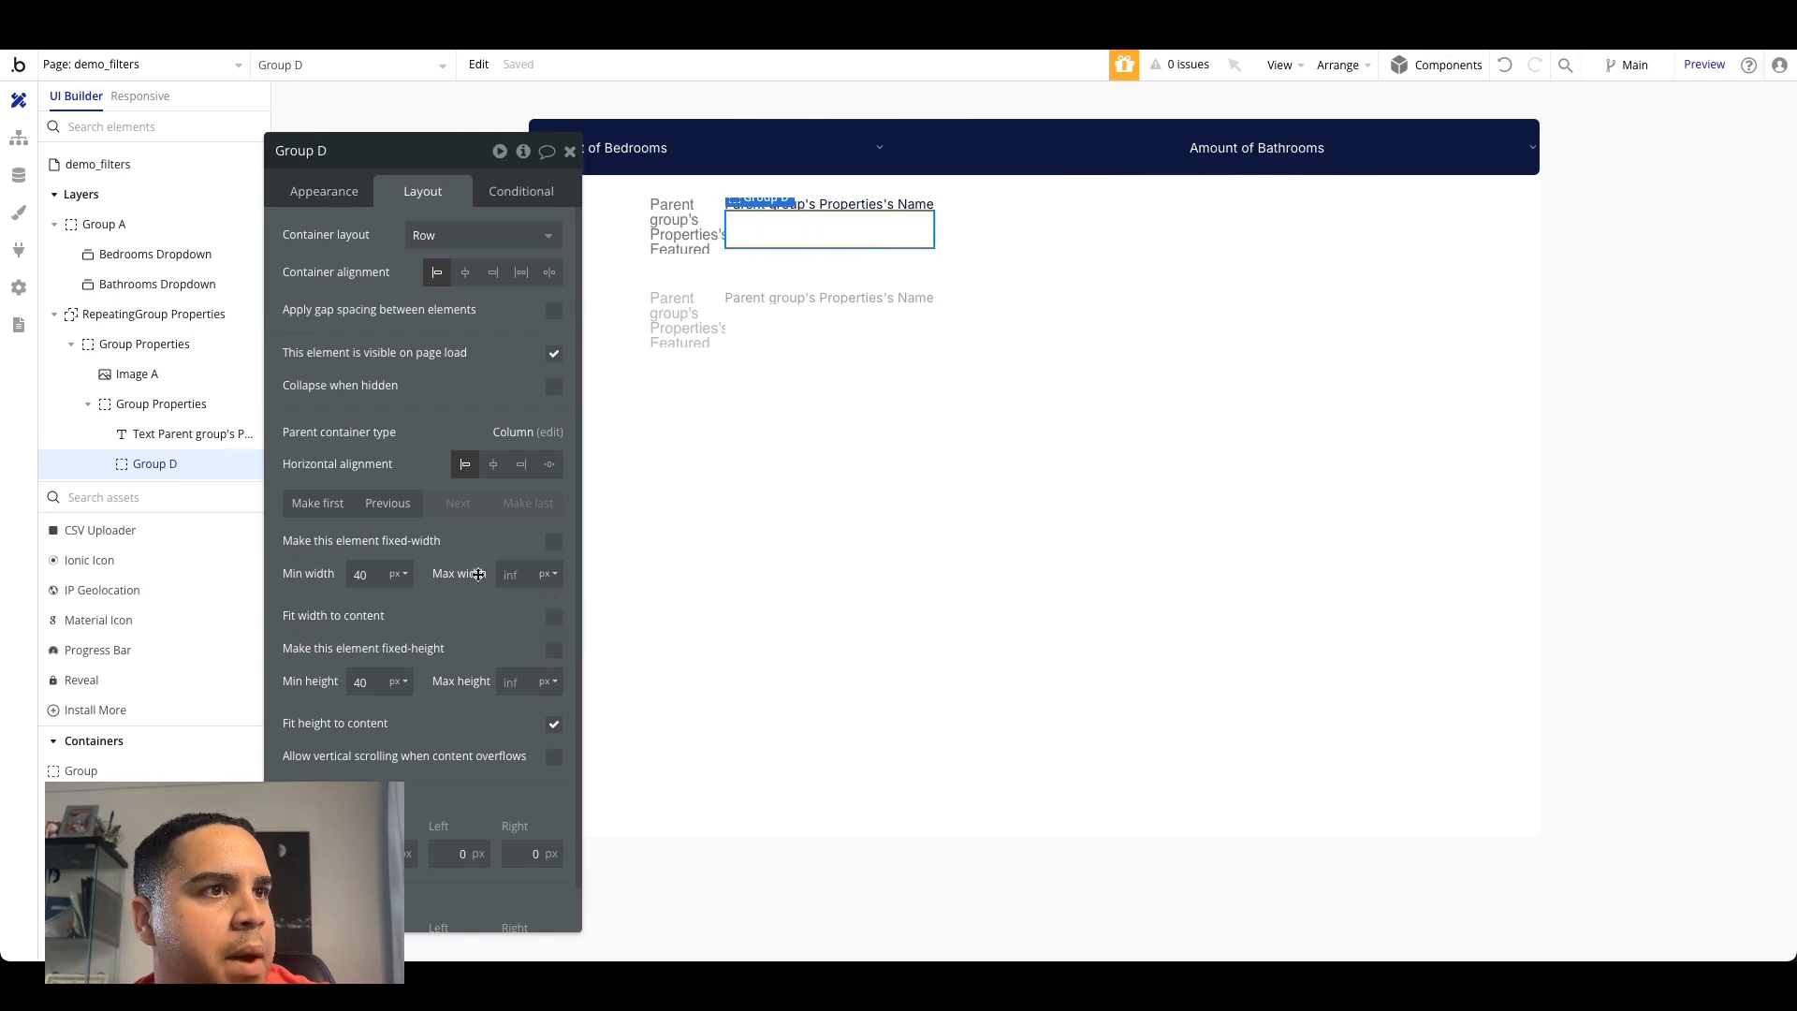
Step: Place a text element inside the row group below the property name
{"action": "scroll", "coordinate": [112, 609], "scroll_direction": "up", "scroll_amount": 10}
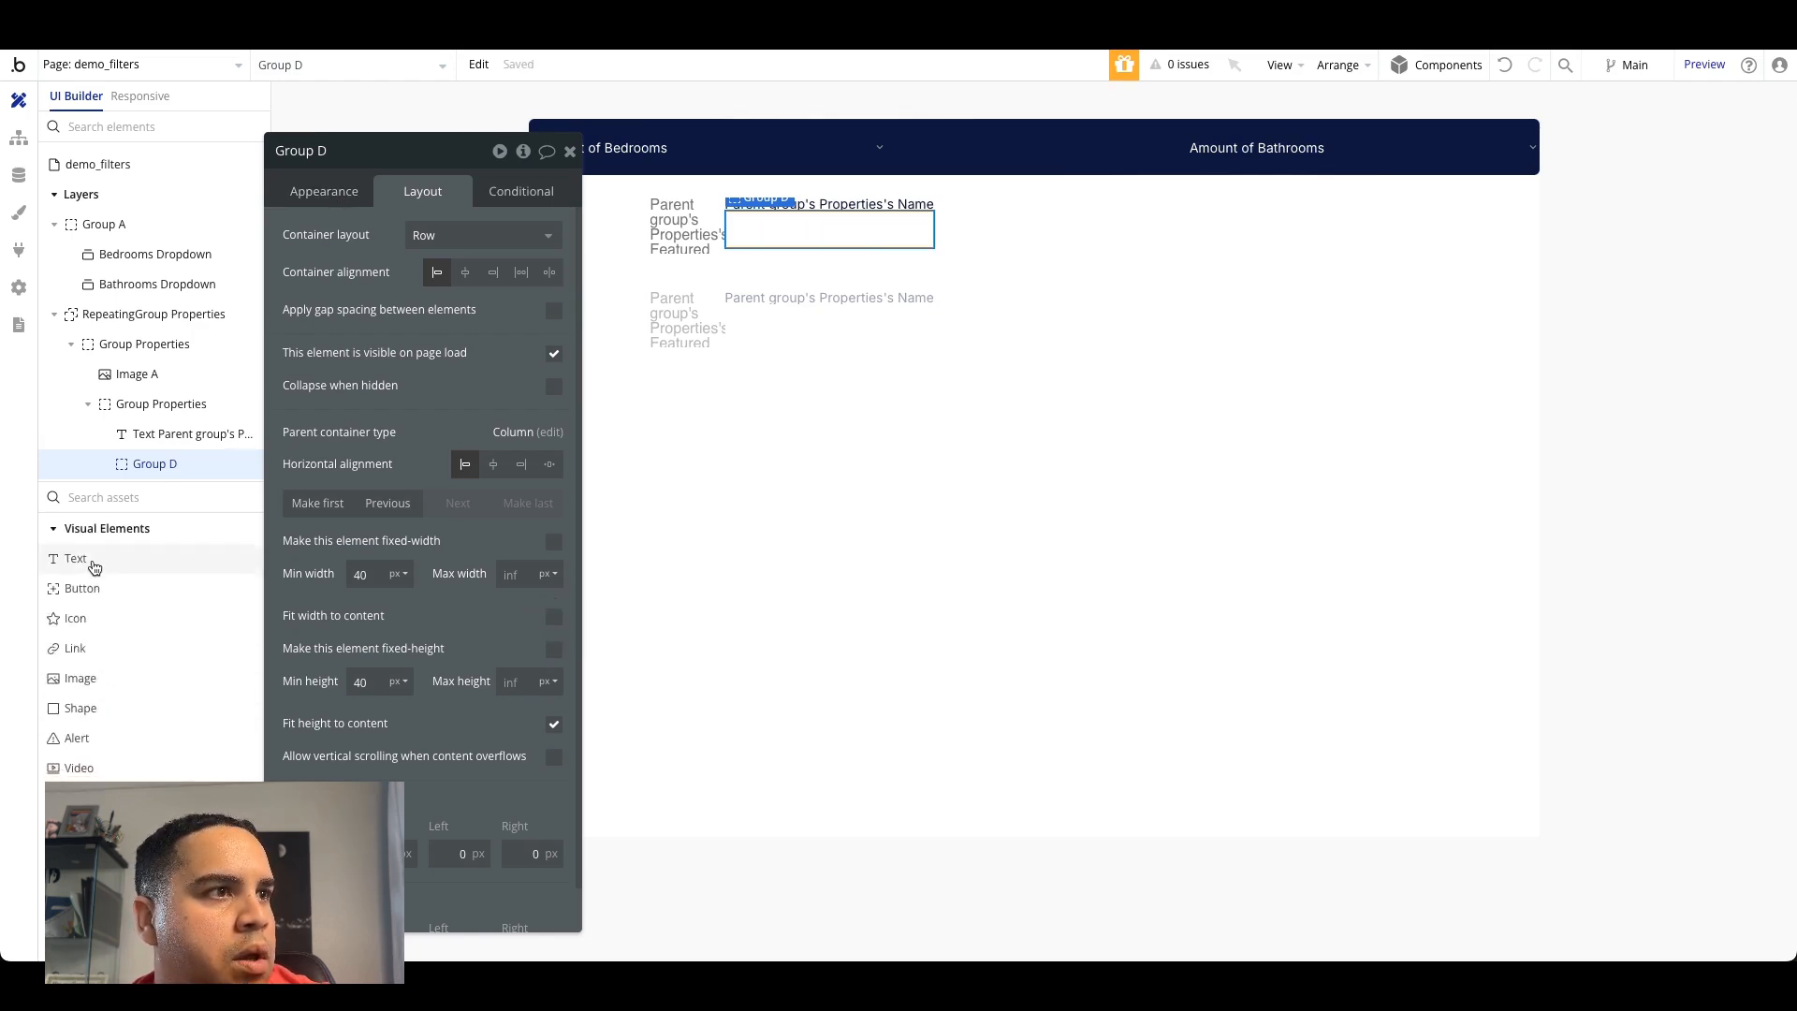
{"action": "left_click", "coordinate": [75, 558]}
{"action": "left_click", "coordinate": [752, 227]}
{"action": "left_click", "coordinate": [643, 235]}
Step: Set the row group's type of content to Properties and its data source to Parent group's Properties
{"action": "left_click", "coordinate": [154, 435]}
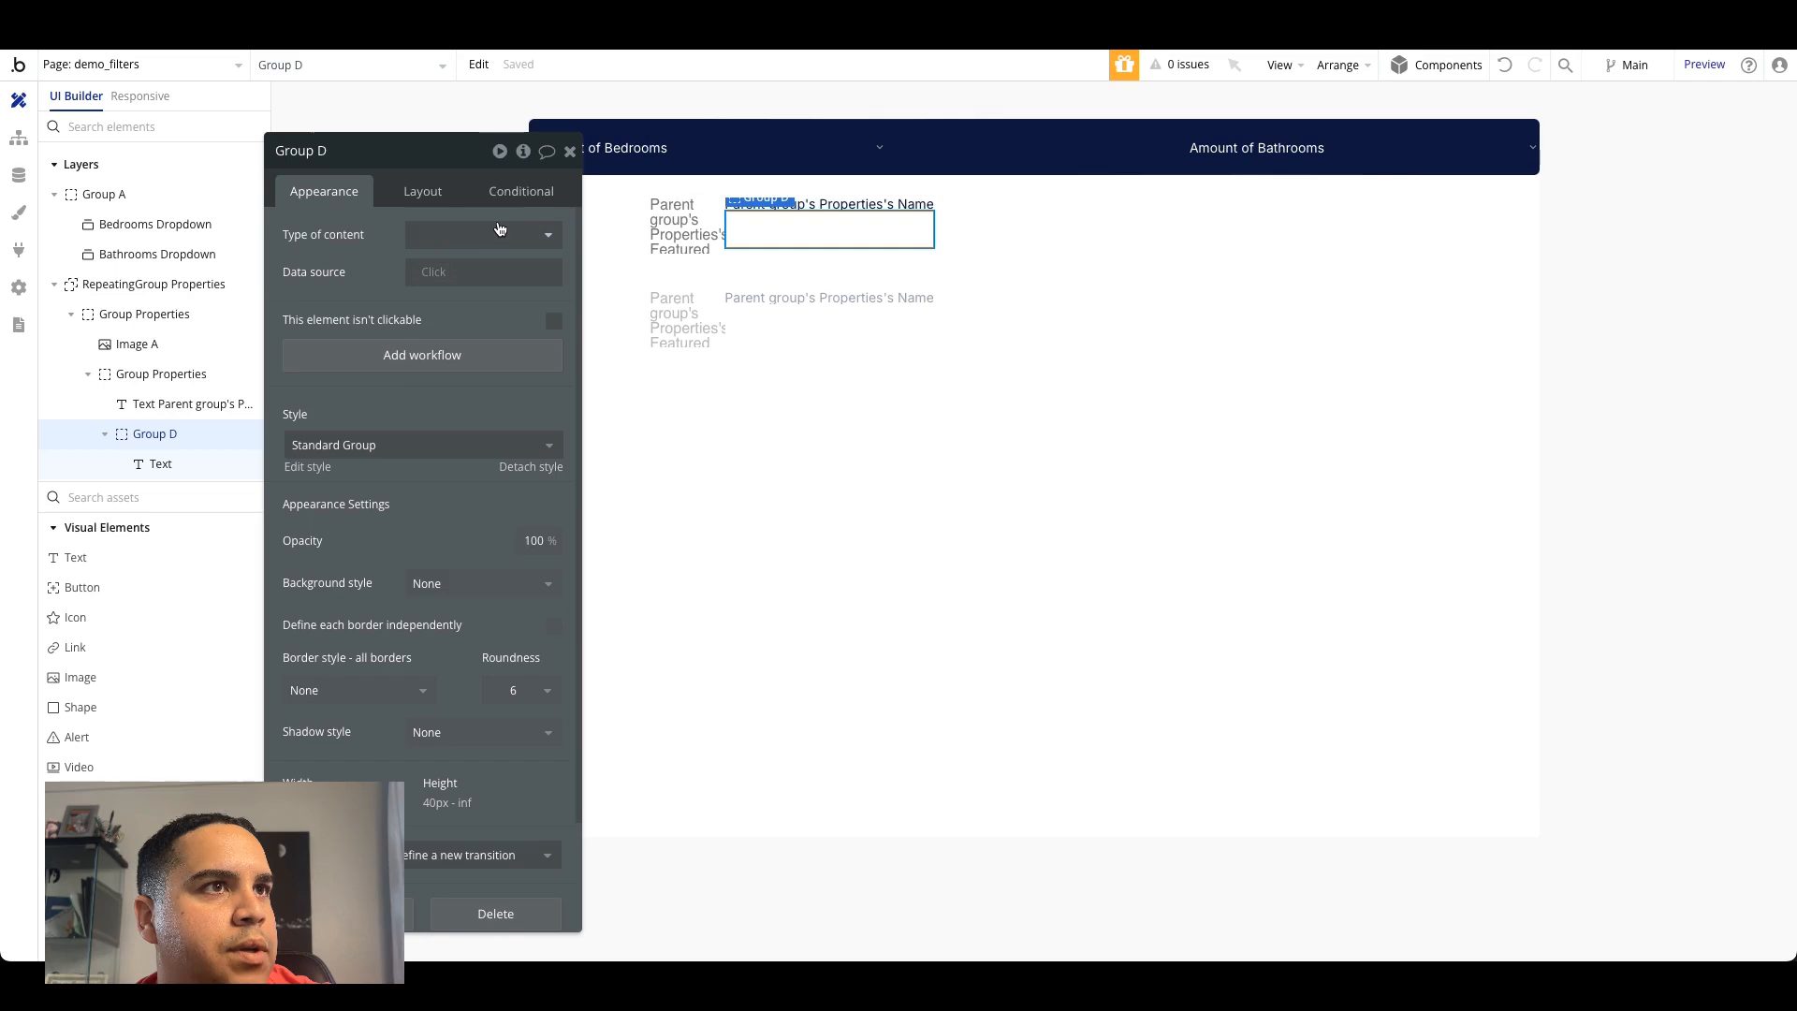
{"action": "left_click", "coordinate": [498, 231]}
{"action": "type", "text": "pro"}
{"action": "left_click", "coordinate": [439, 418]}
{"action": "left_click", "coordinate": [482, 272]}
{"action": "left_click", "coordinate": [479, 281]}
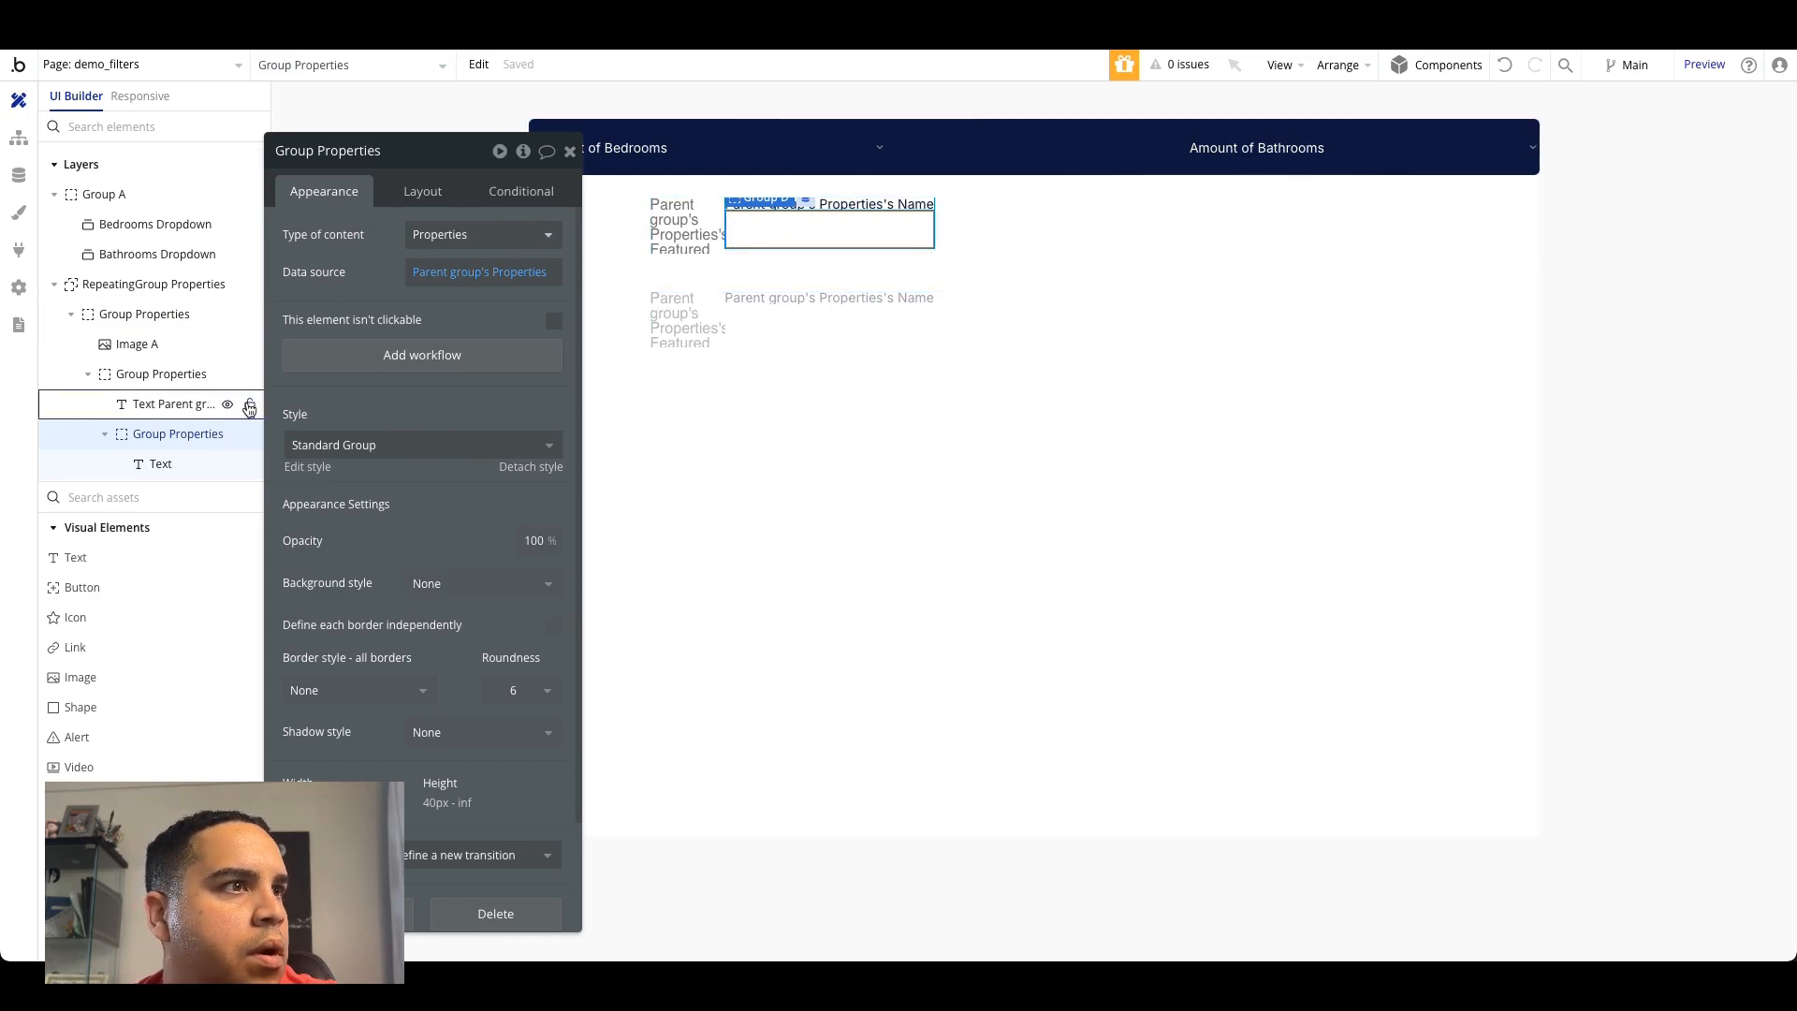
Step: Make the row group's text show Parent group's Properties's Bathrooms followed by the word "bathrooms"
{"action": "left_click", "coordinate": [163, 467]}
{"action": "left_click", "coordinate": [352, 240]}
{"action": "left_click", "coordinate": [350, 304]}
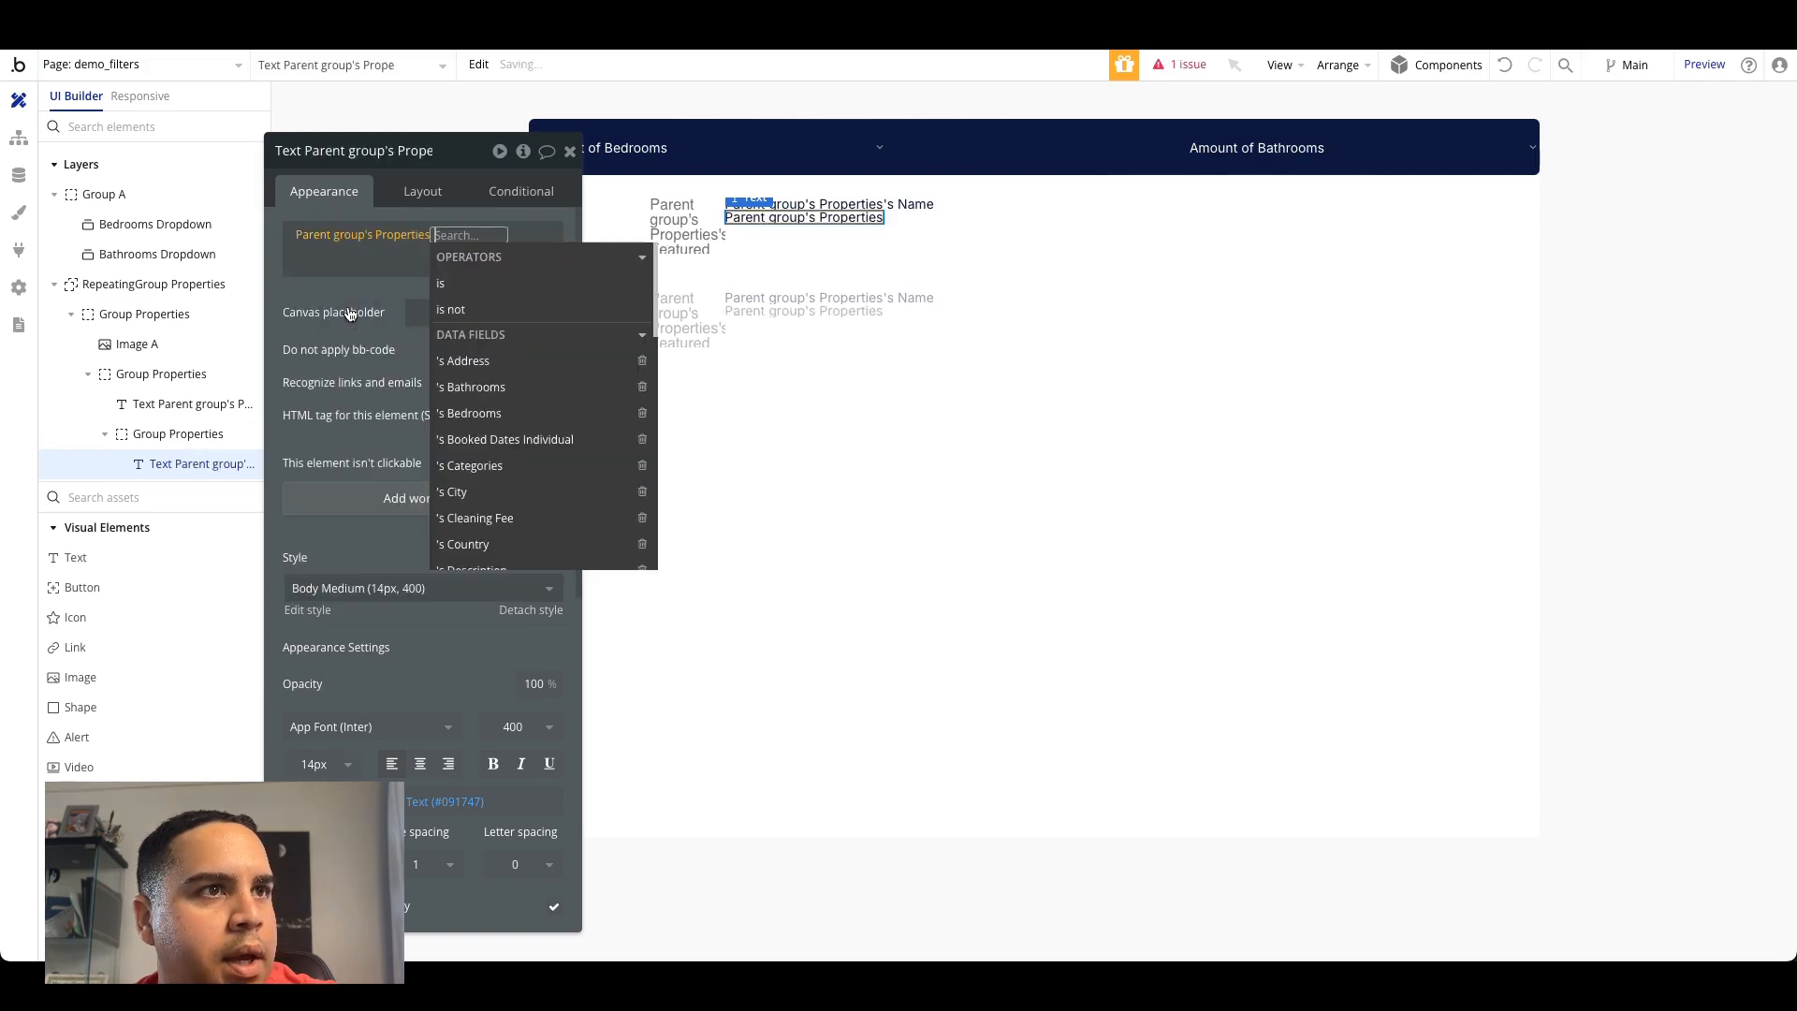
{"action": "left_click", "coordinate": [482, 387]}
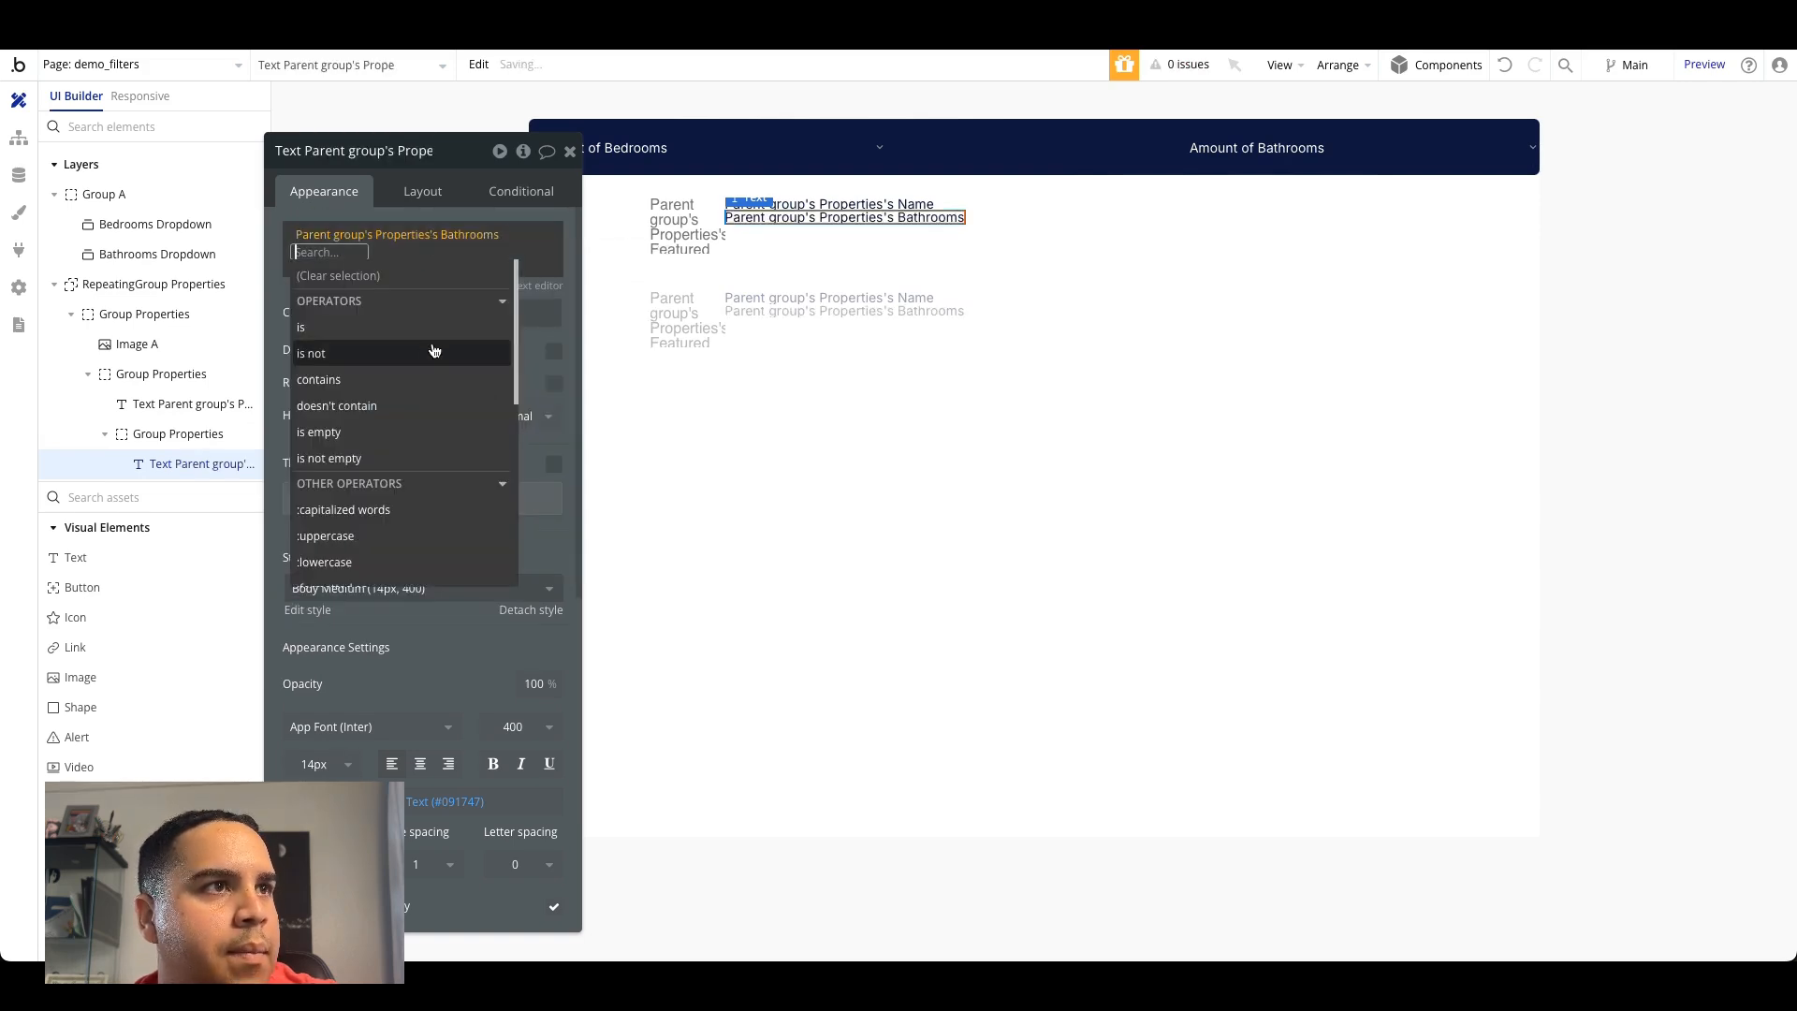
{"action": "left_click", "coordinate": [547, 350]}
{"action": "left_click", "coordinate": [507, 262]}
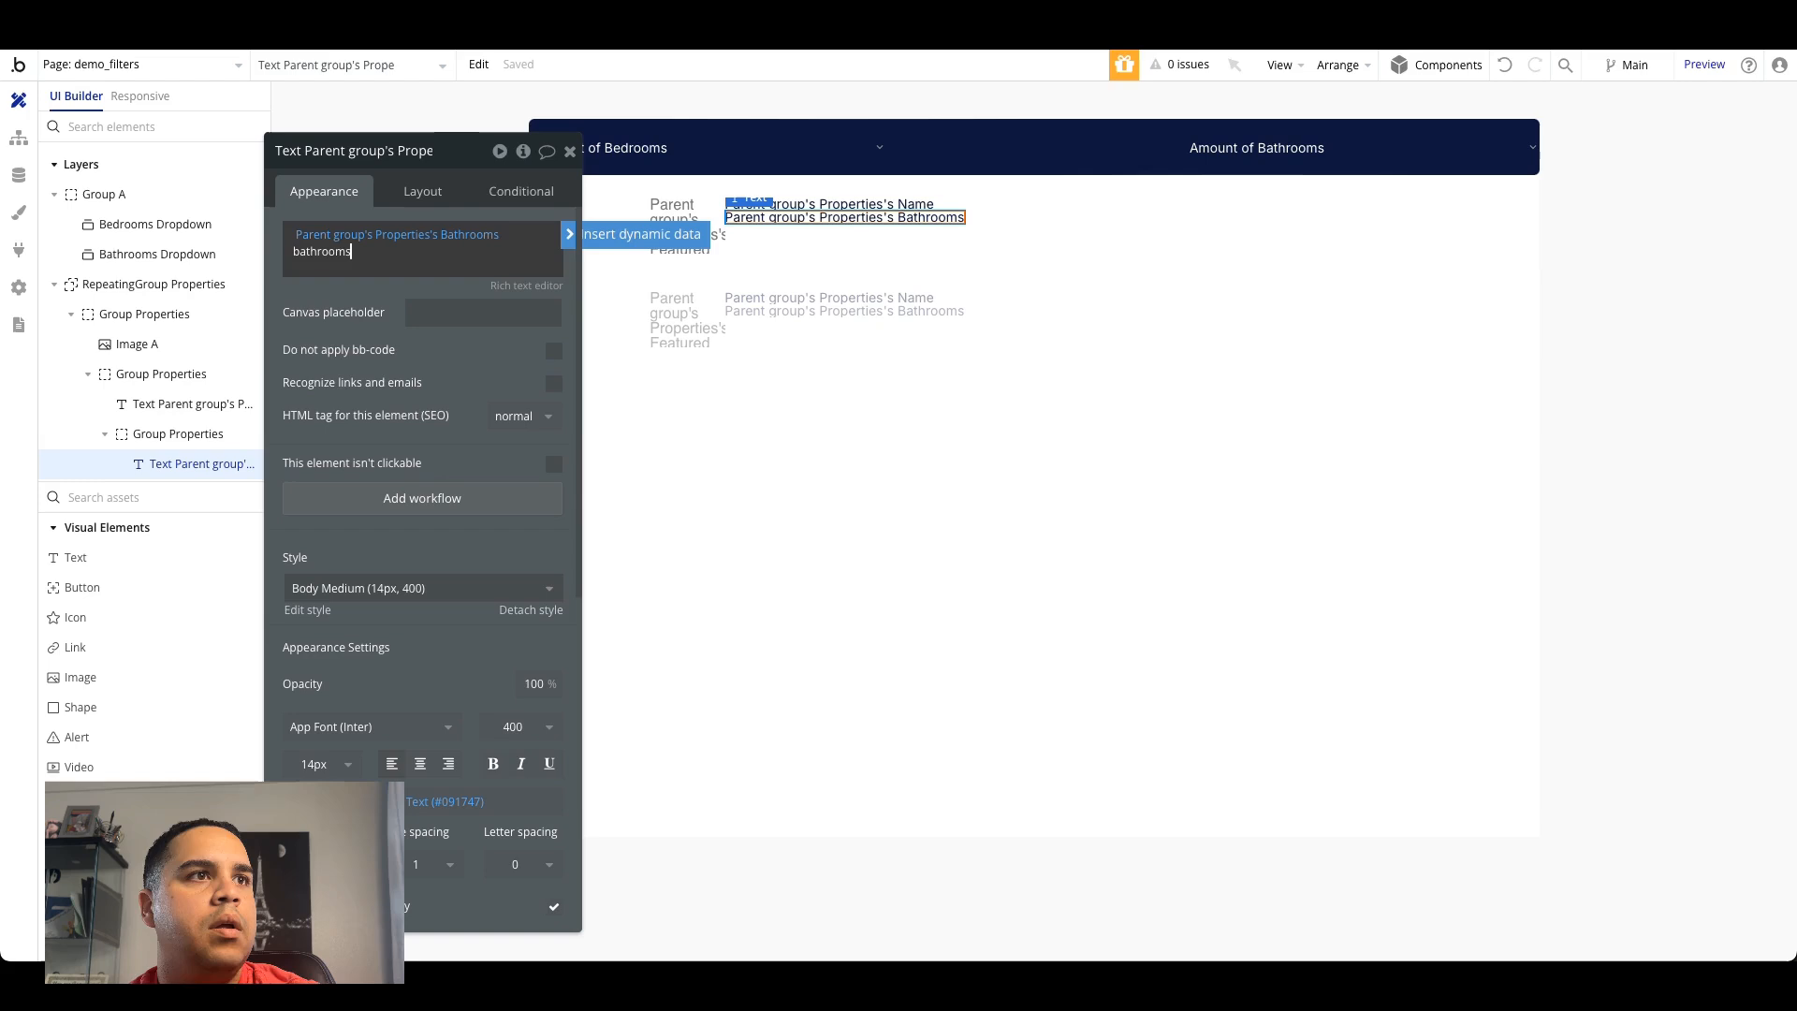
{"action": "left_click", "coordinate": [497, 359]}
Step: Copy the bathrooms text and paste the duplicate into the same row group
{"action": "left_click", "coordinate": [820, 214]}
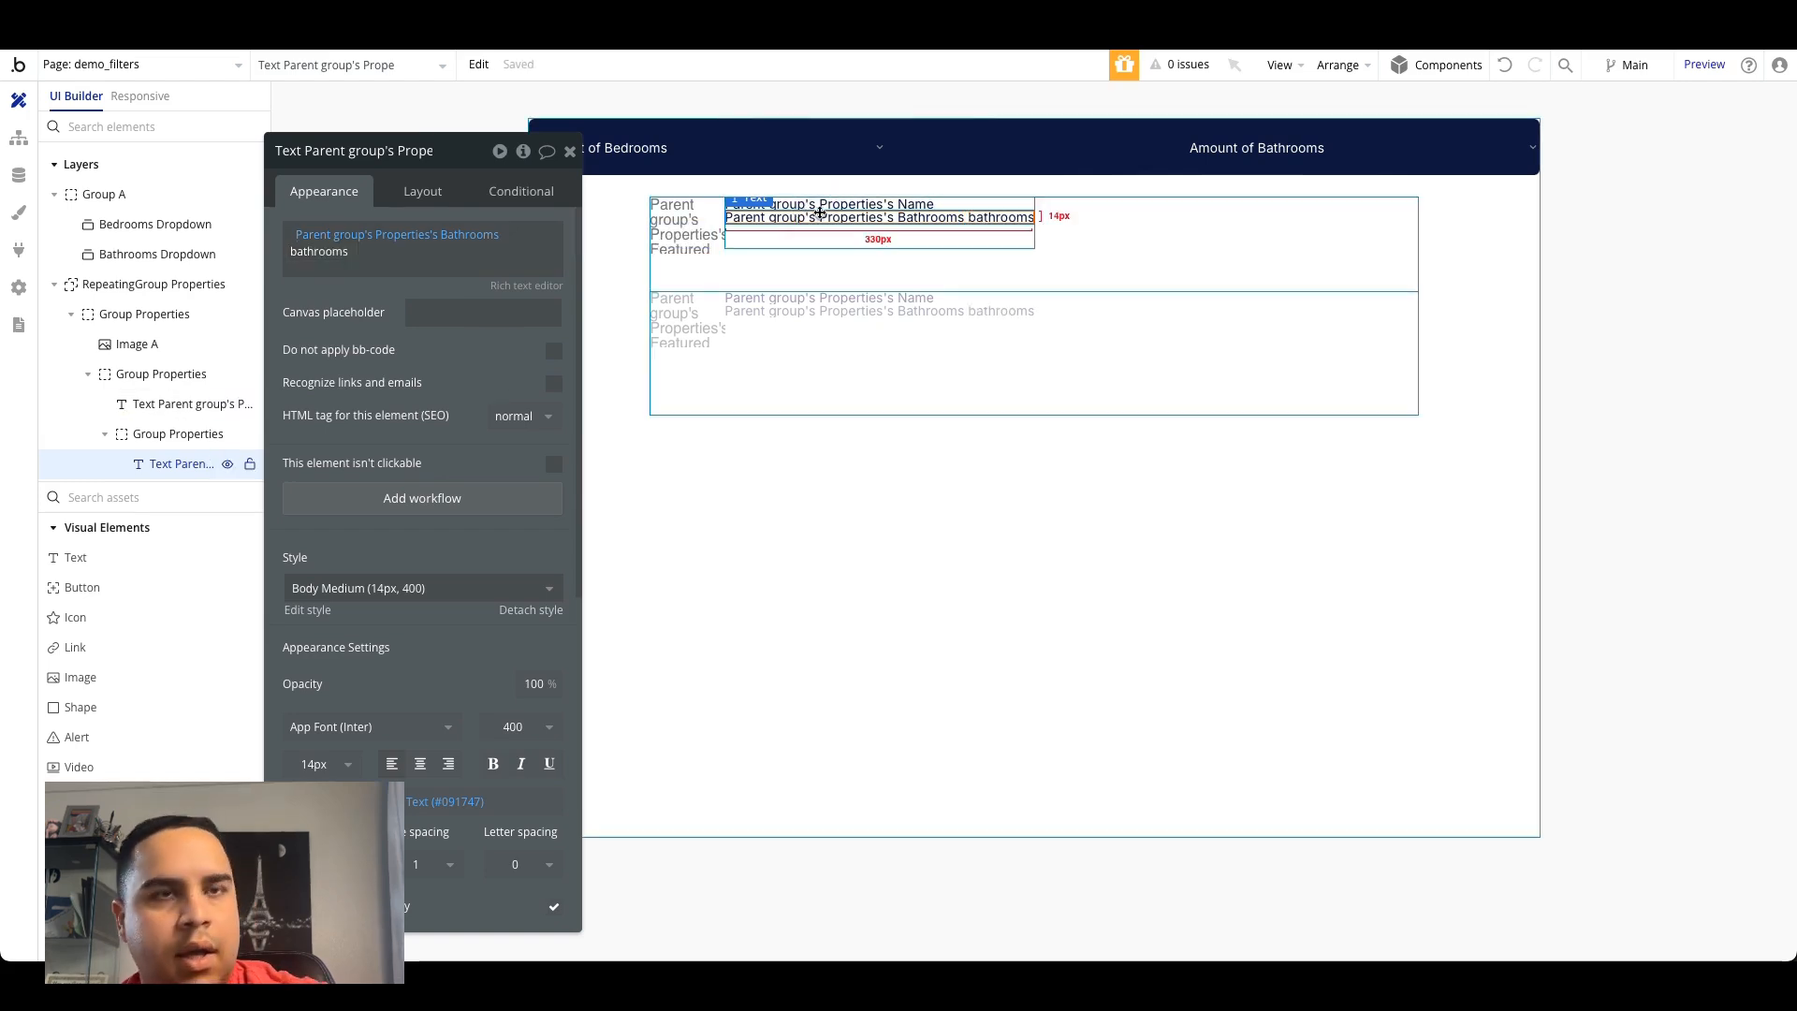
{"action": "left_click", "coordinate": [825, 241]}
{"action": "key", "text": "ctrl+v"}
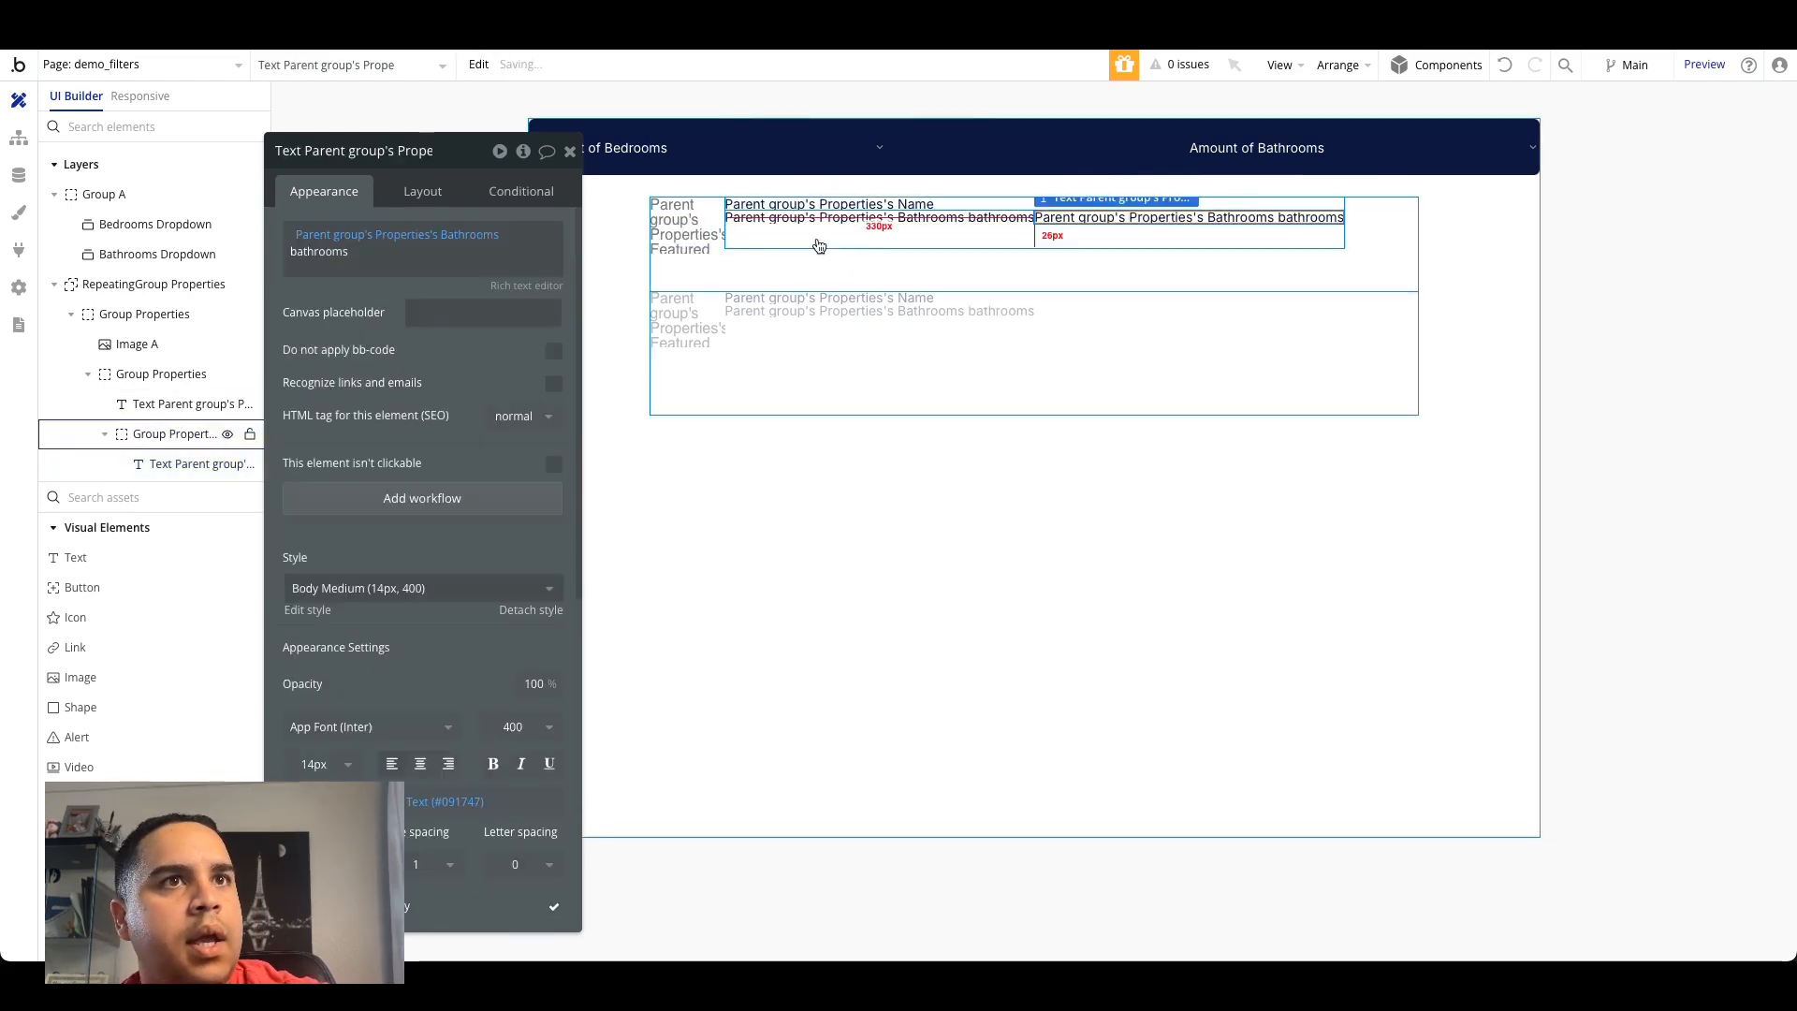
Step: Change the duplicated text to show Parent group's Properties's Bedrooms followed by the word "bedrooms"
{"action": "double_click", "coordinate": [332, 251]}
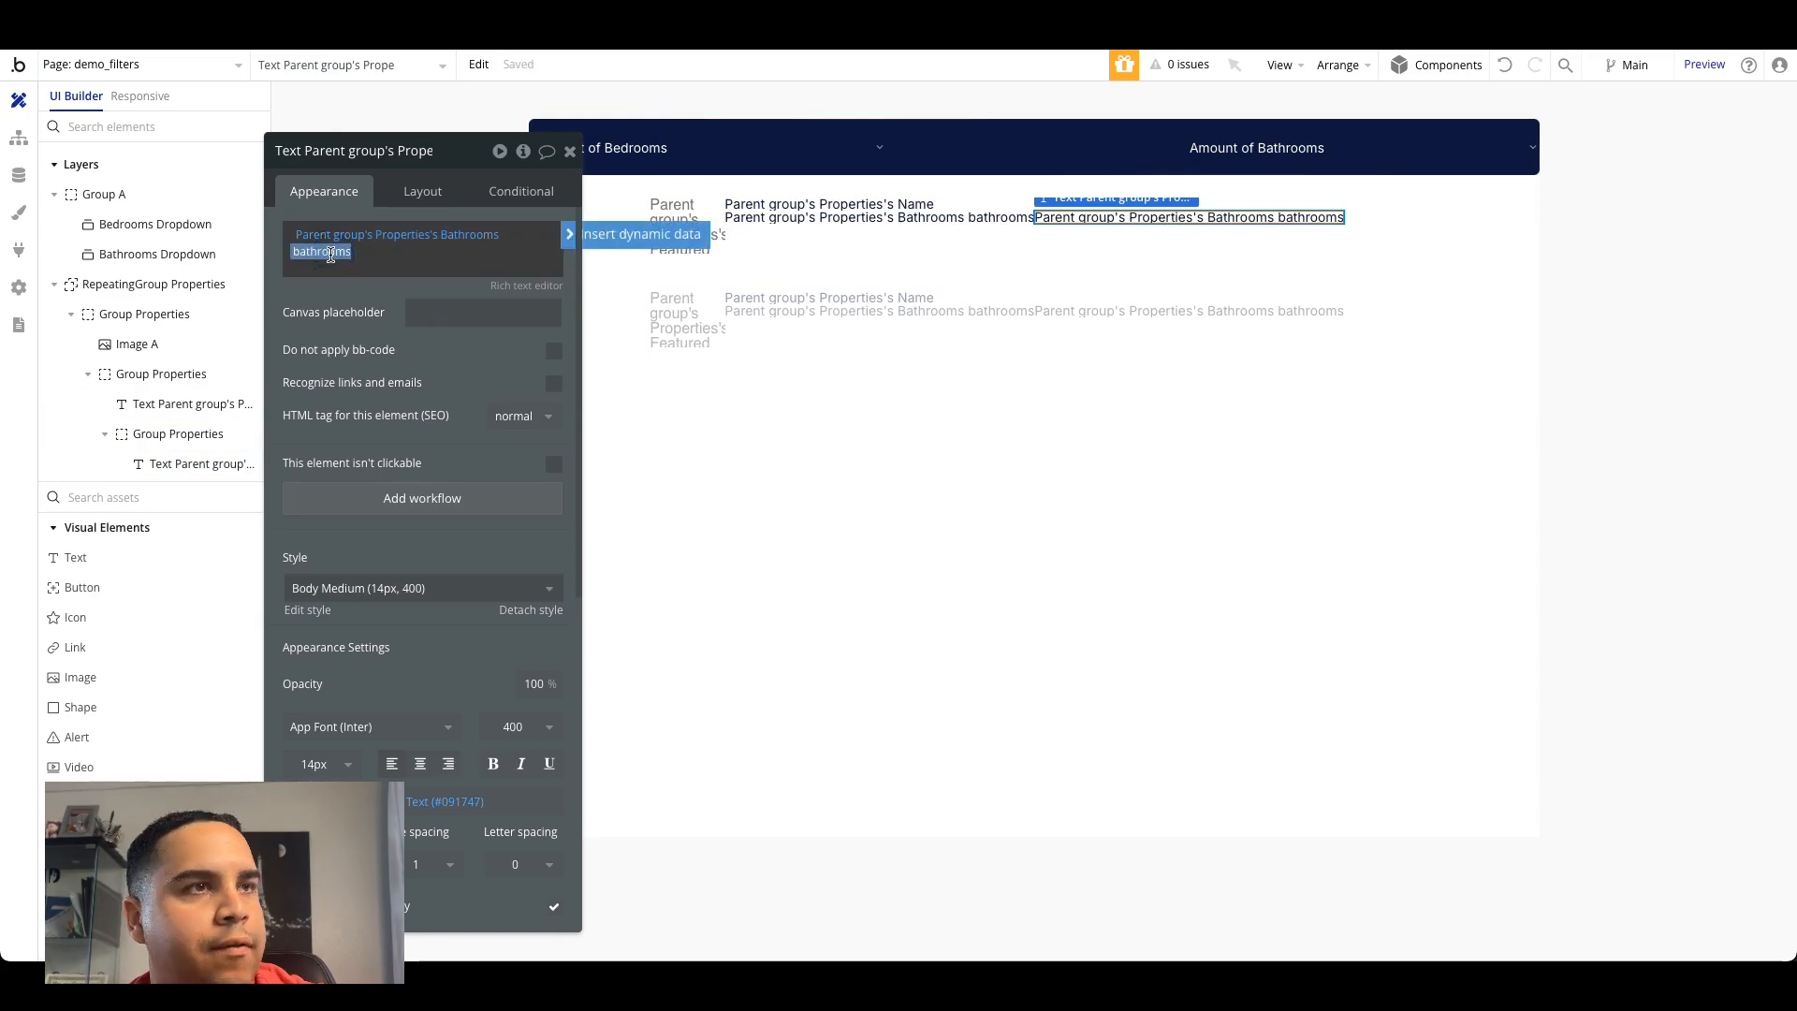
{"action": "key", "text": "BackSpace"}
{"action": "type", "text": "bedrooms"}
{"action": "left_click", "coordinate": [470, 235]}
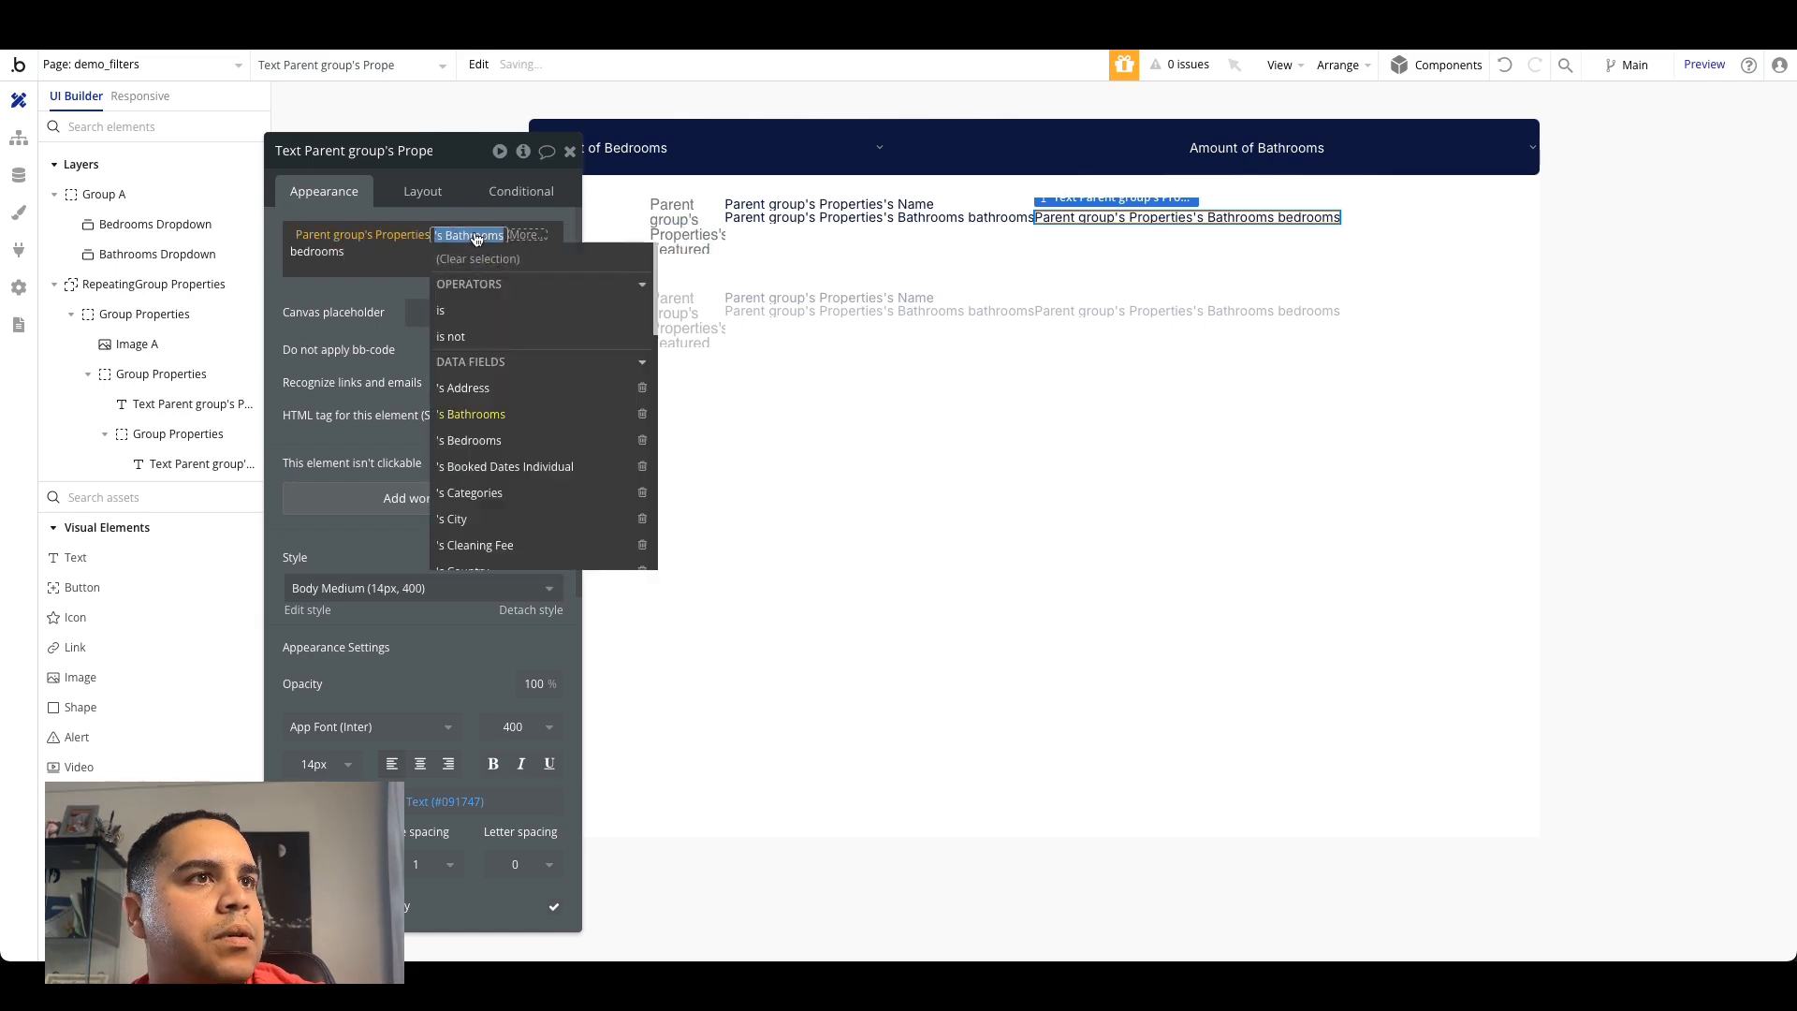
{"action": "left_click", "coordinate": [468, 440]}
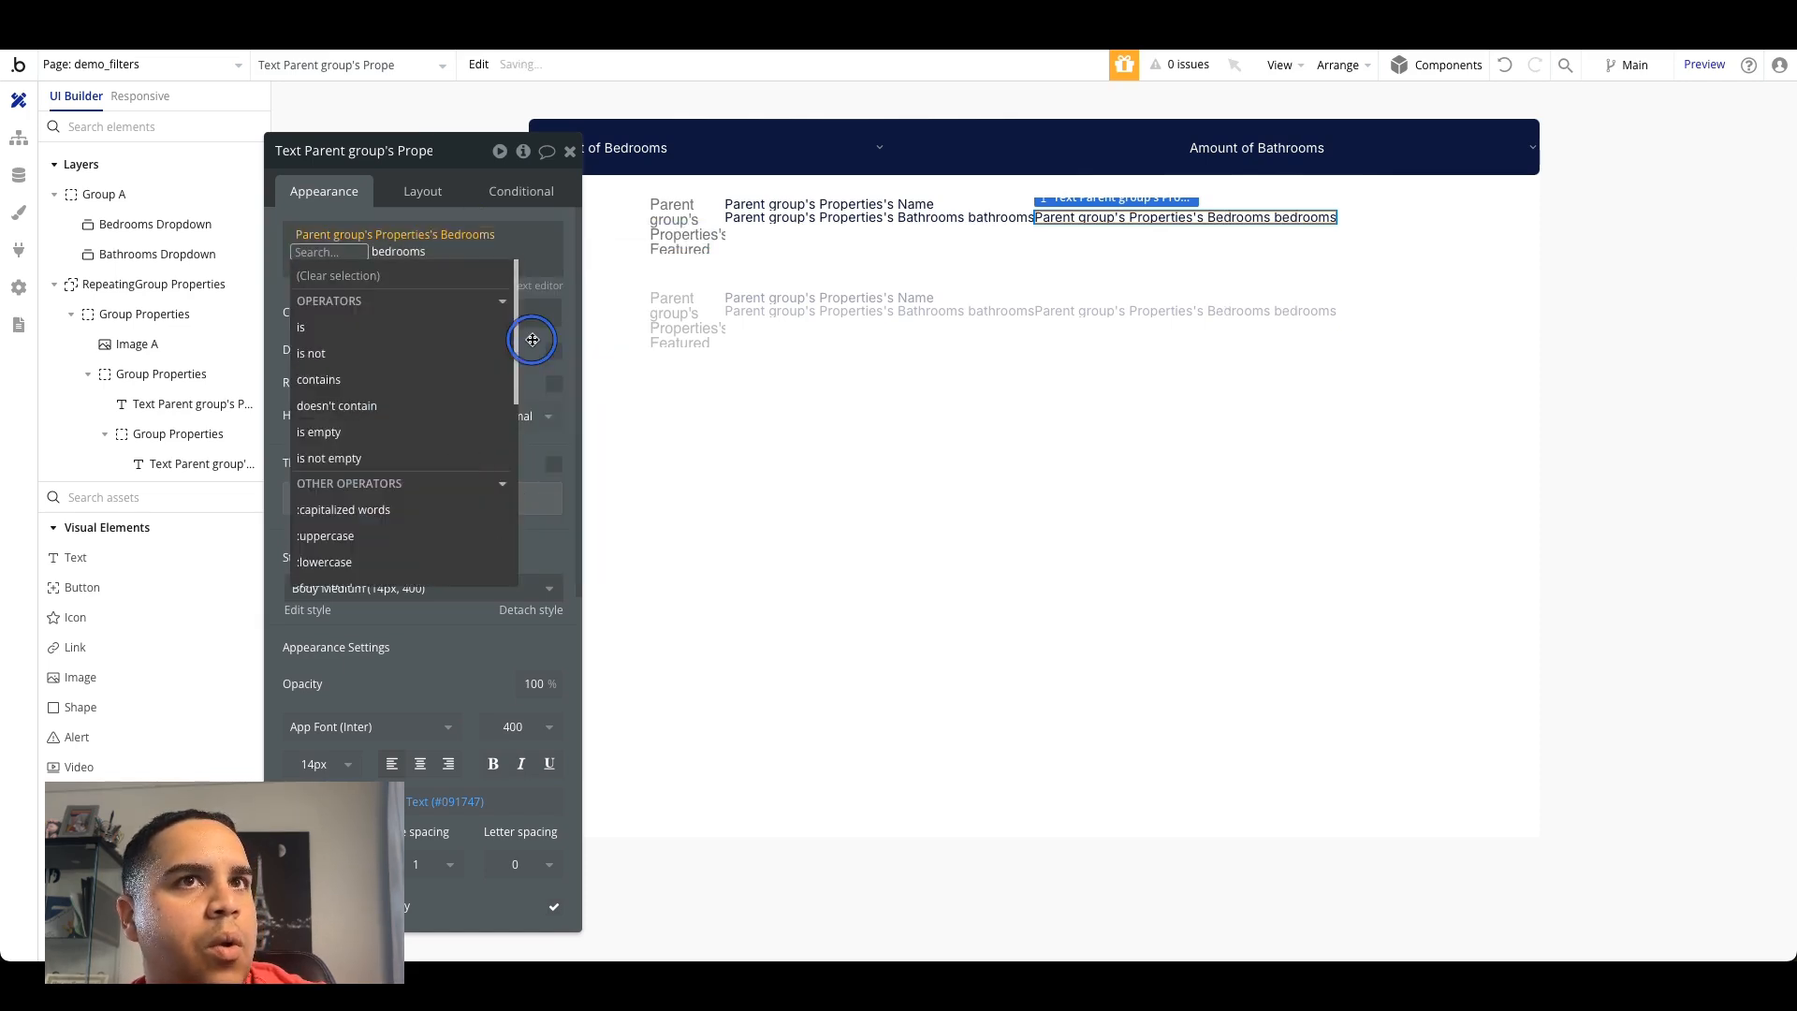
{"action": "left_click", "coordinate": [532, 340]}
{"action": "left_click", "coordinate": [1112, 576]}
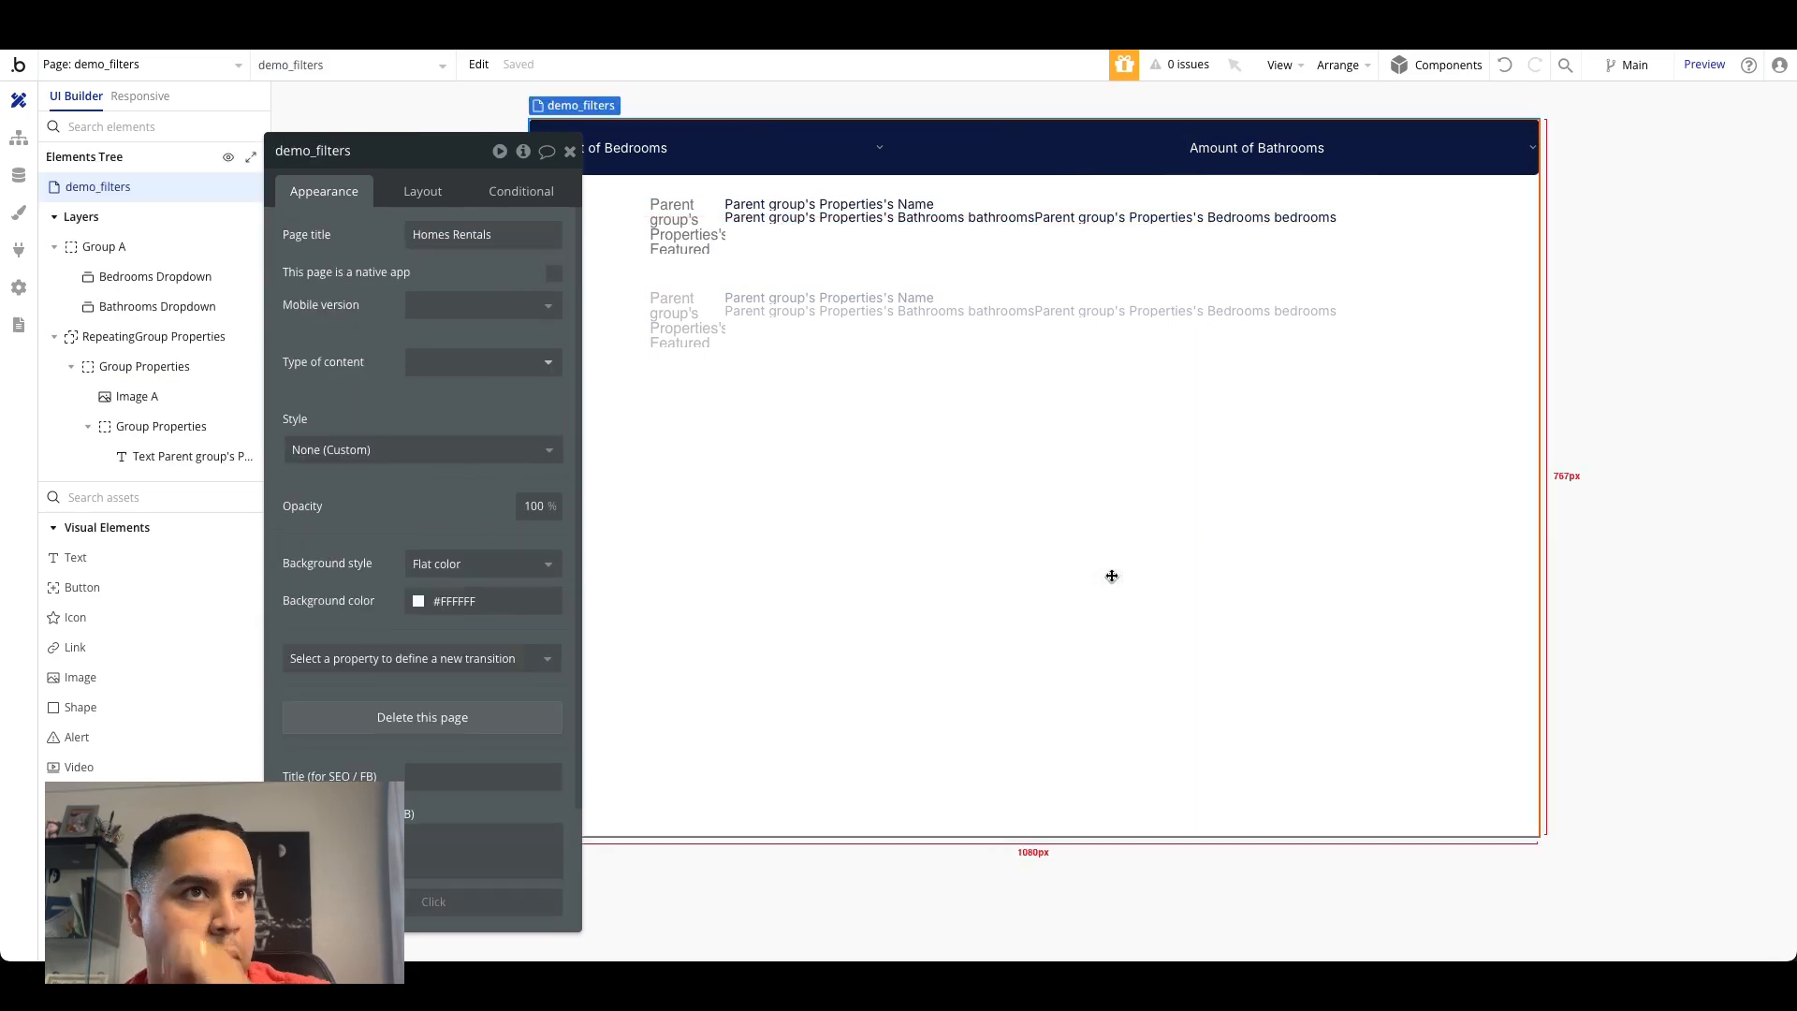
Step: Set the minimum height of the row group holding the bathrooms and bedrooms texts to 0 px
{"action": "left_click", "coordinate": [1077, 225]}
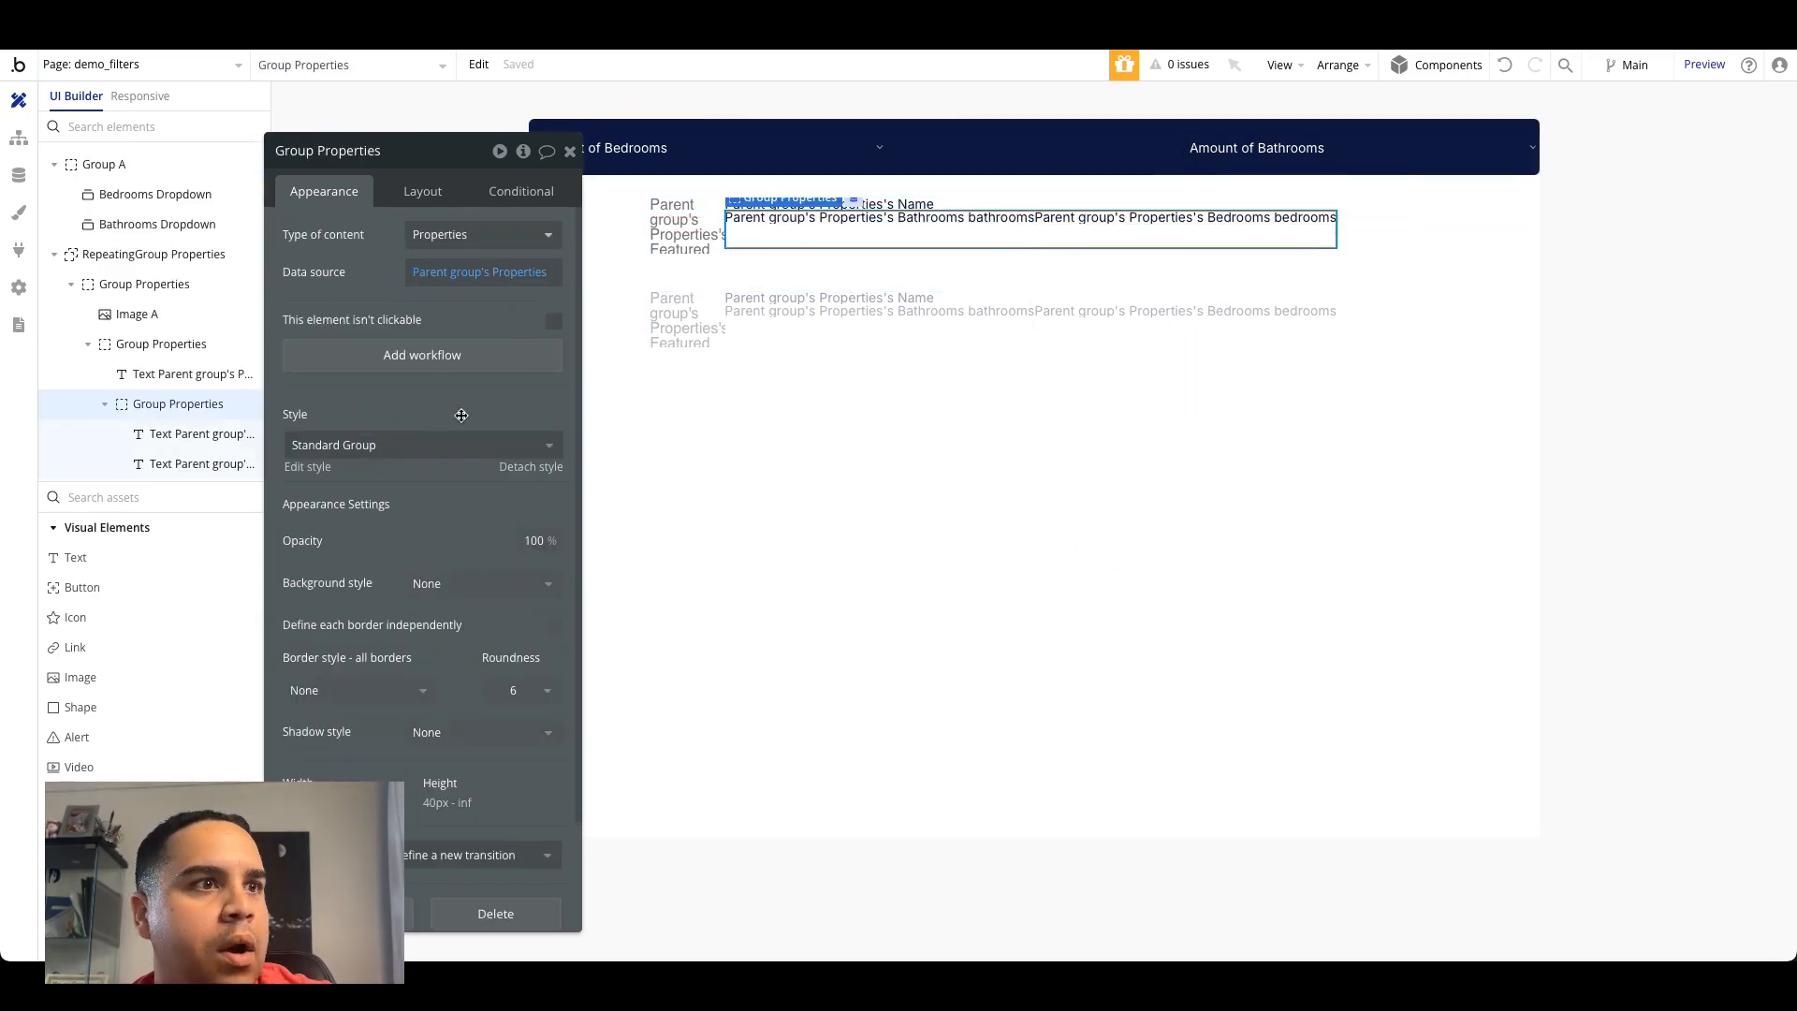
{"action": "left_click", "coordinate": [422, 191]}
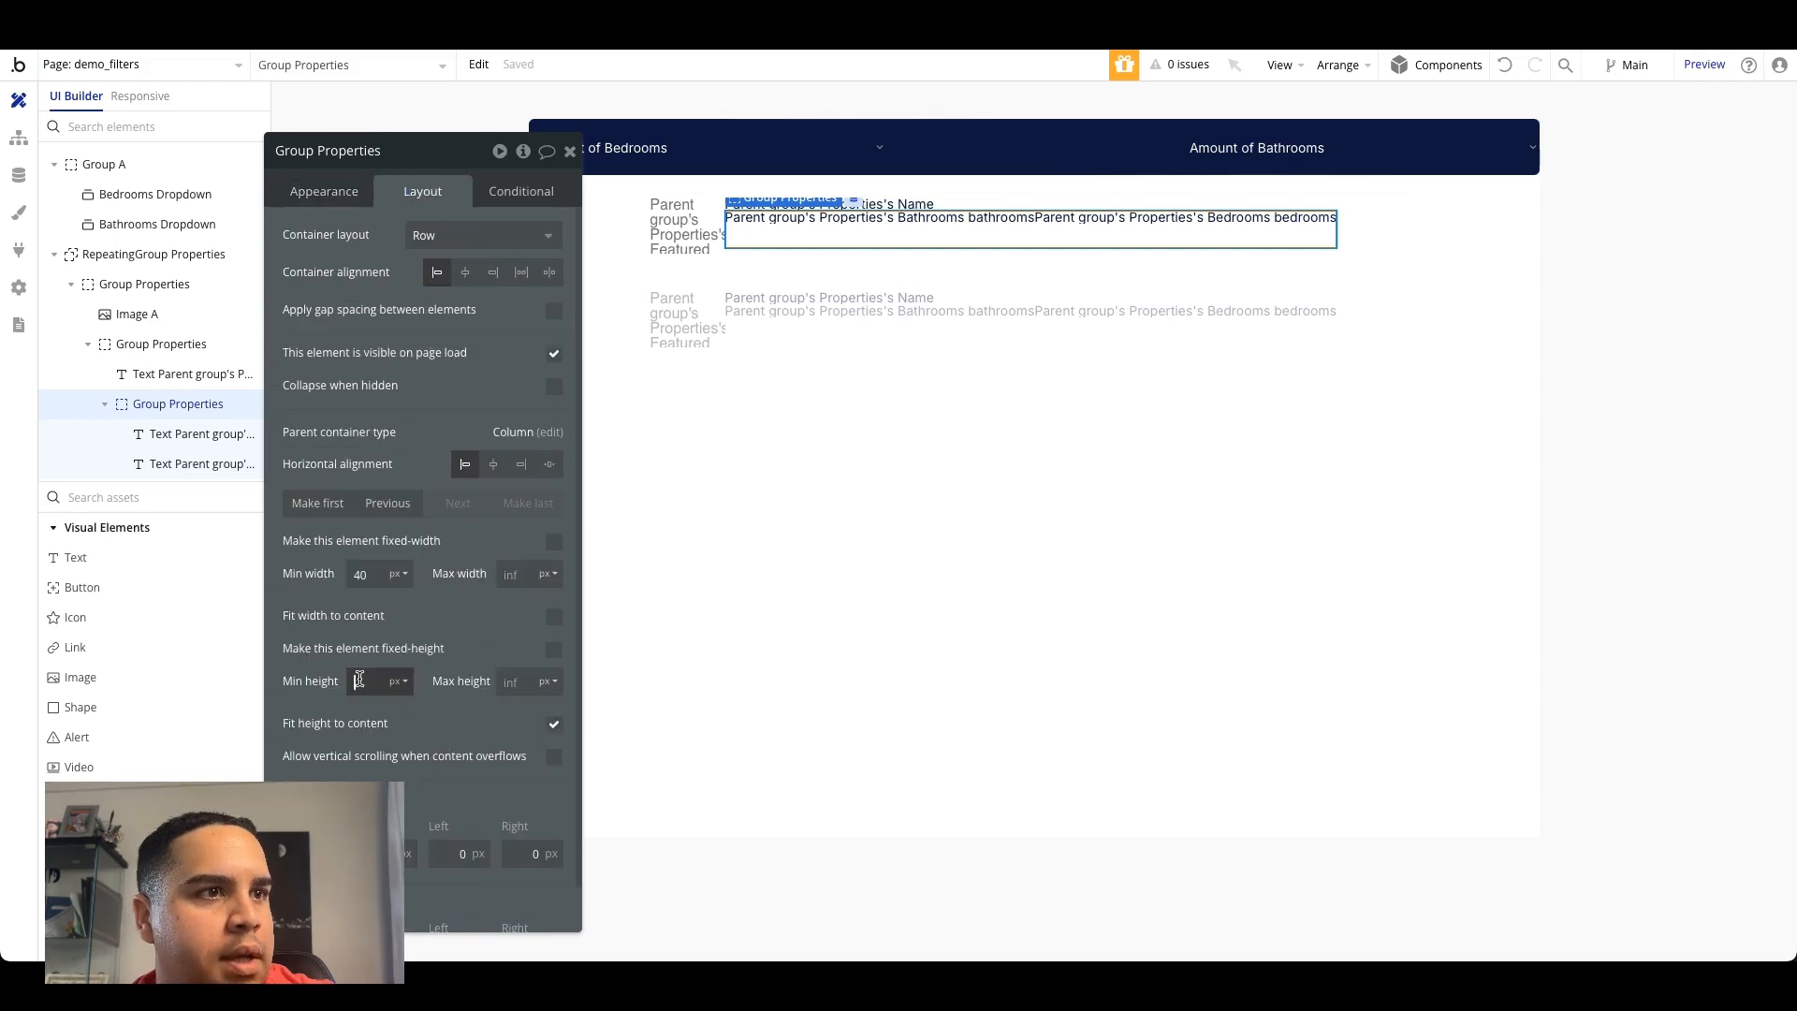
{"action": "left_click", "coordinate": [448, 606]}
Step: Centre the column group's contents and vertically centre both that group and the property image within their row
{"action": "left_click", "coordinate": [975, 230]}
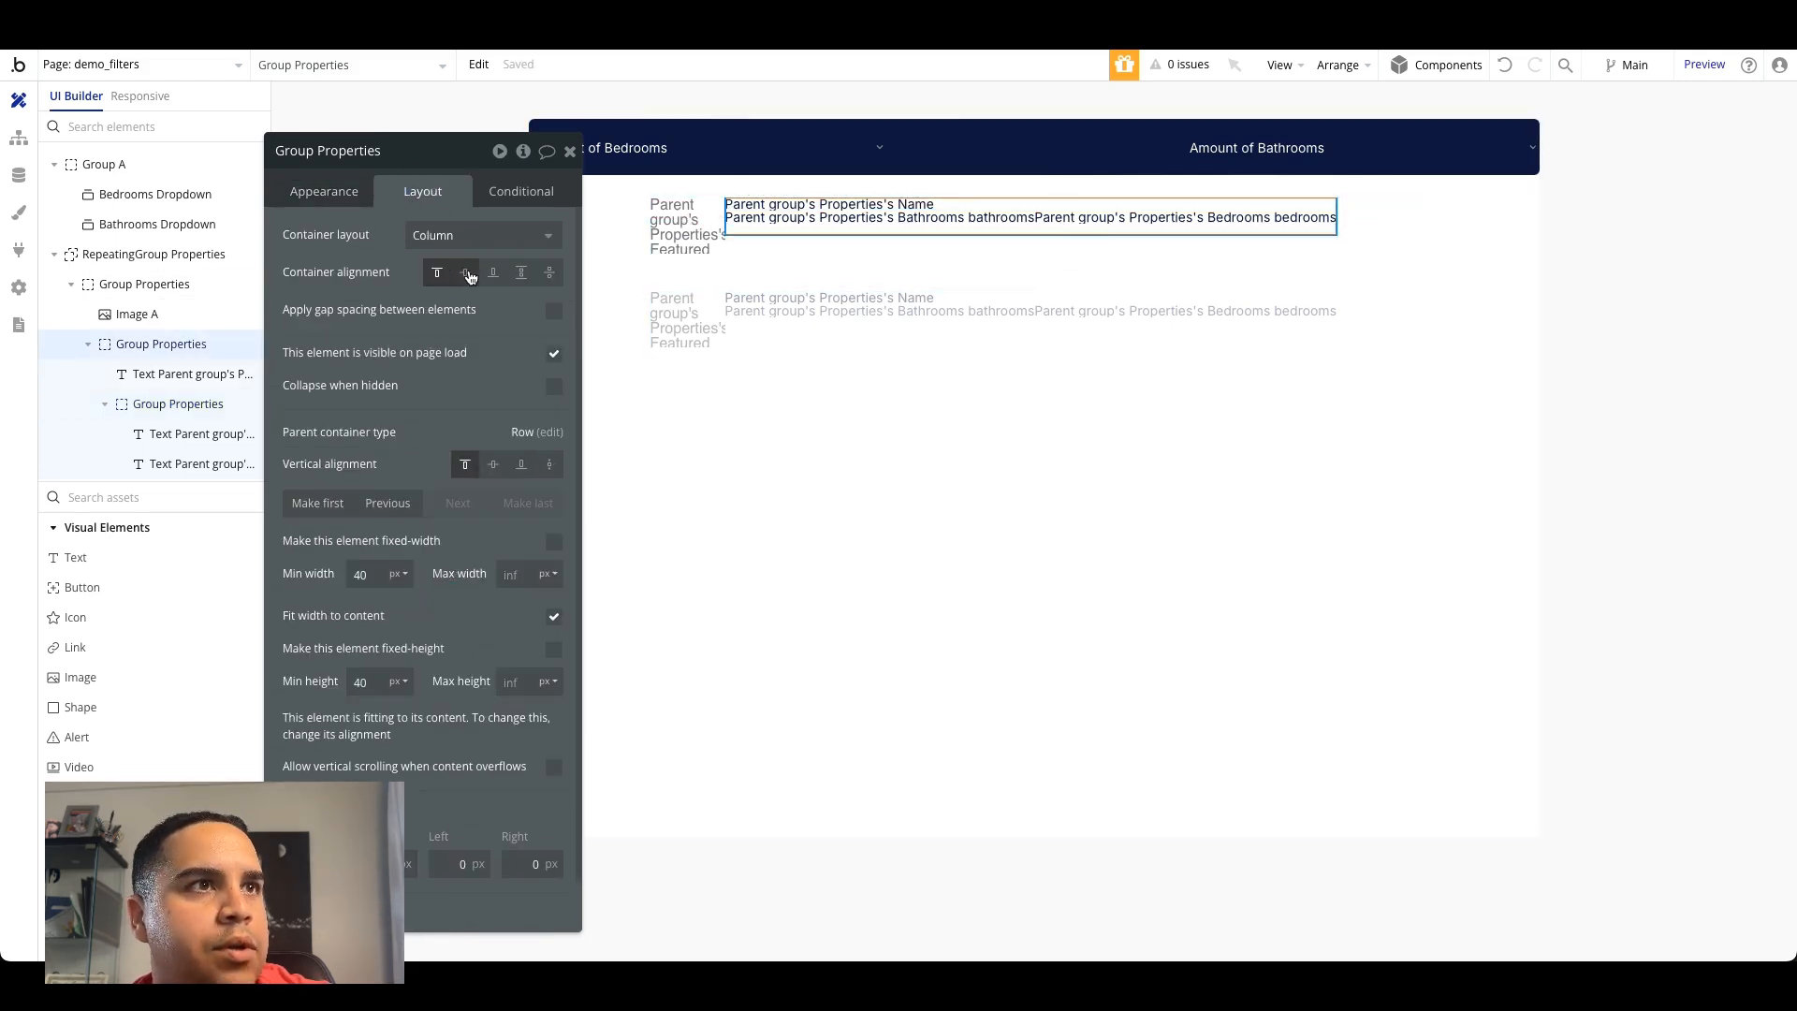
{"action": "left_click", "coordinate": [466, 273]}
{"action": "left_click", "coordinate": [493, 464]}
{"action": "left_click", "coordinate": [690, 225]}
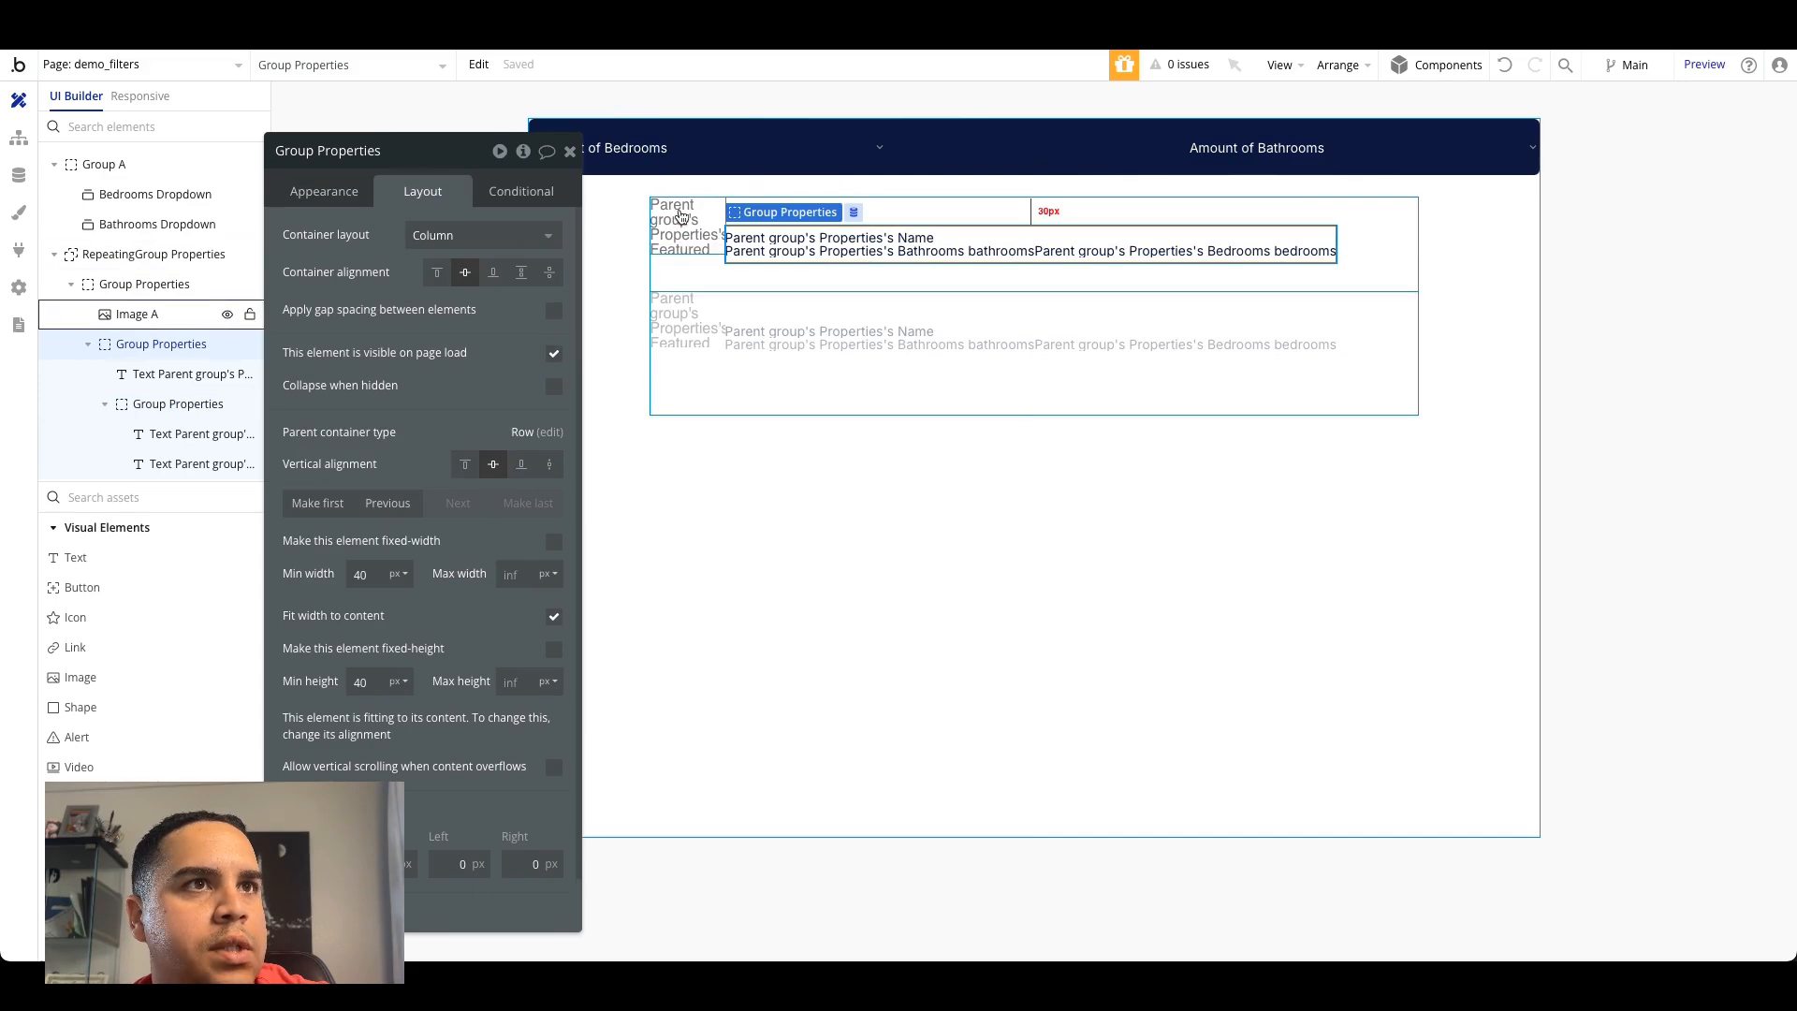
Step: Apply gap spacing to the outer row group holding the image and details, with a column gap of 6 px
{"action": "left_click", "coordinate": [899, 268]}
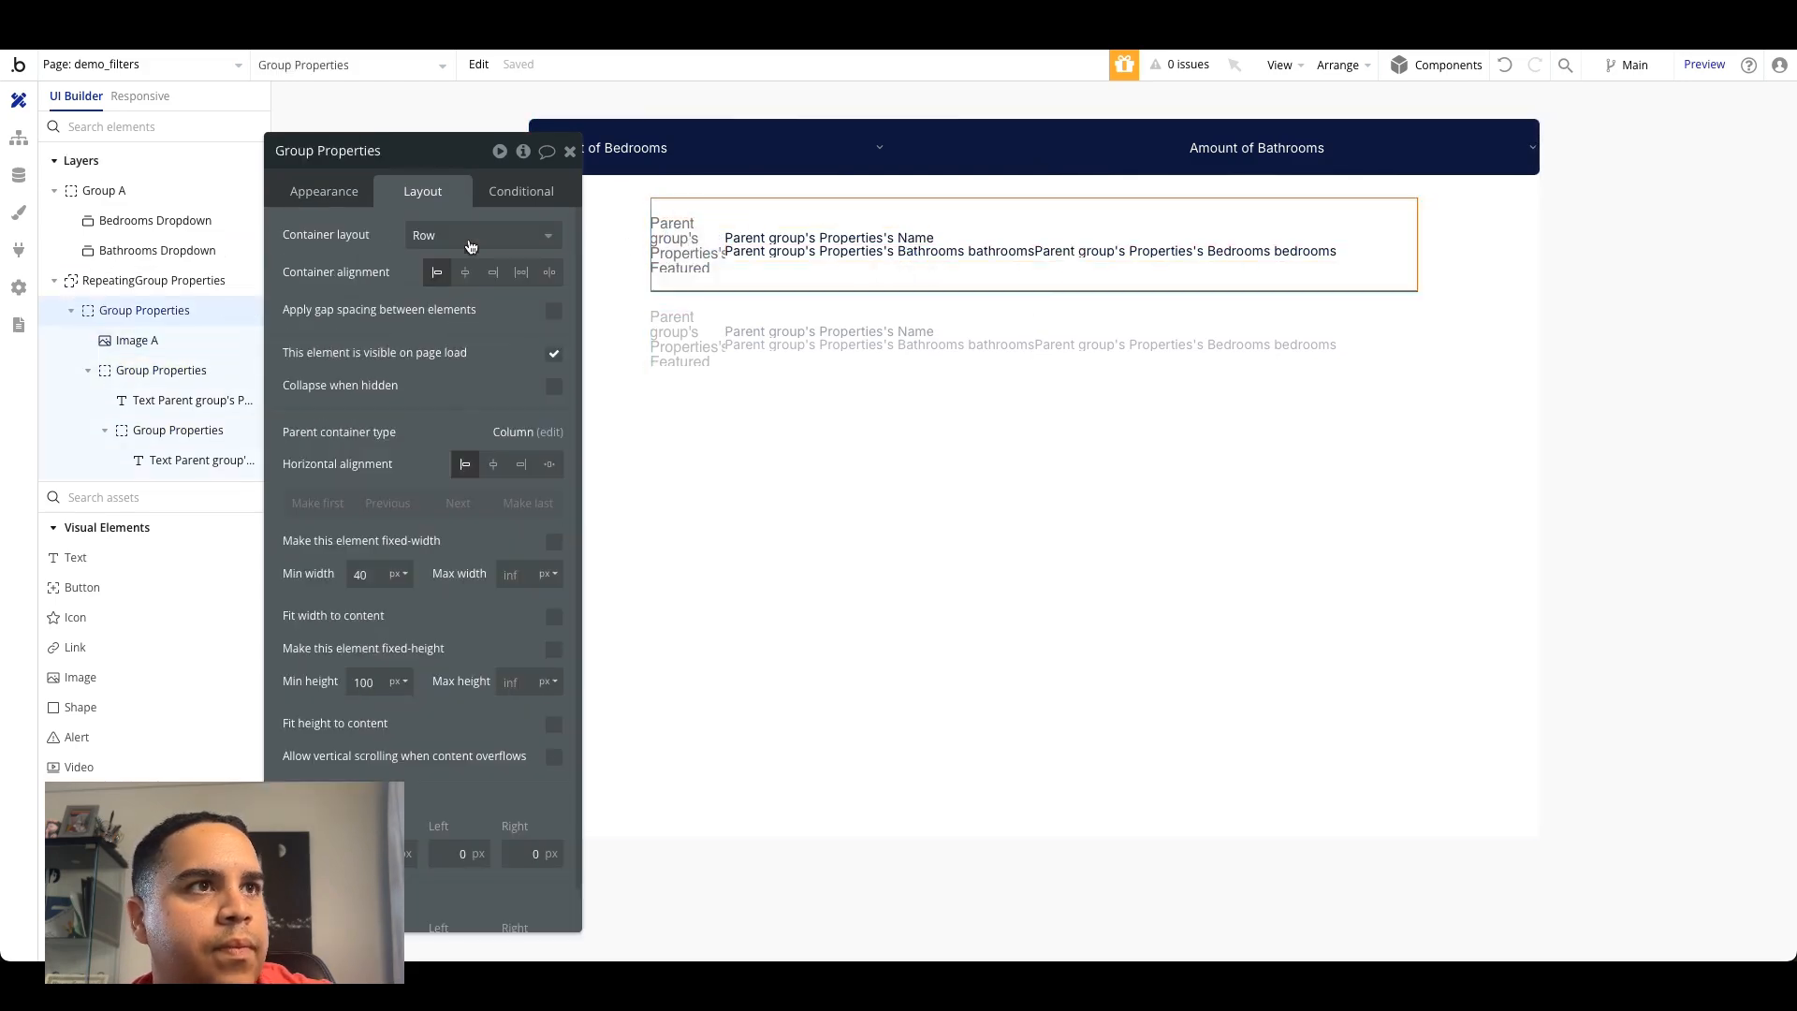
{"action": "left_click", "coordinate": [553, 310]}
{"action": "left_click", "coordinate": [541, 379]}
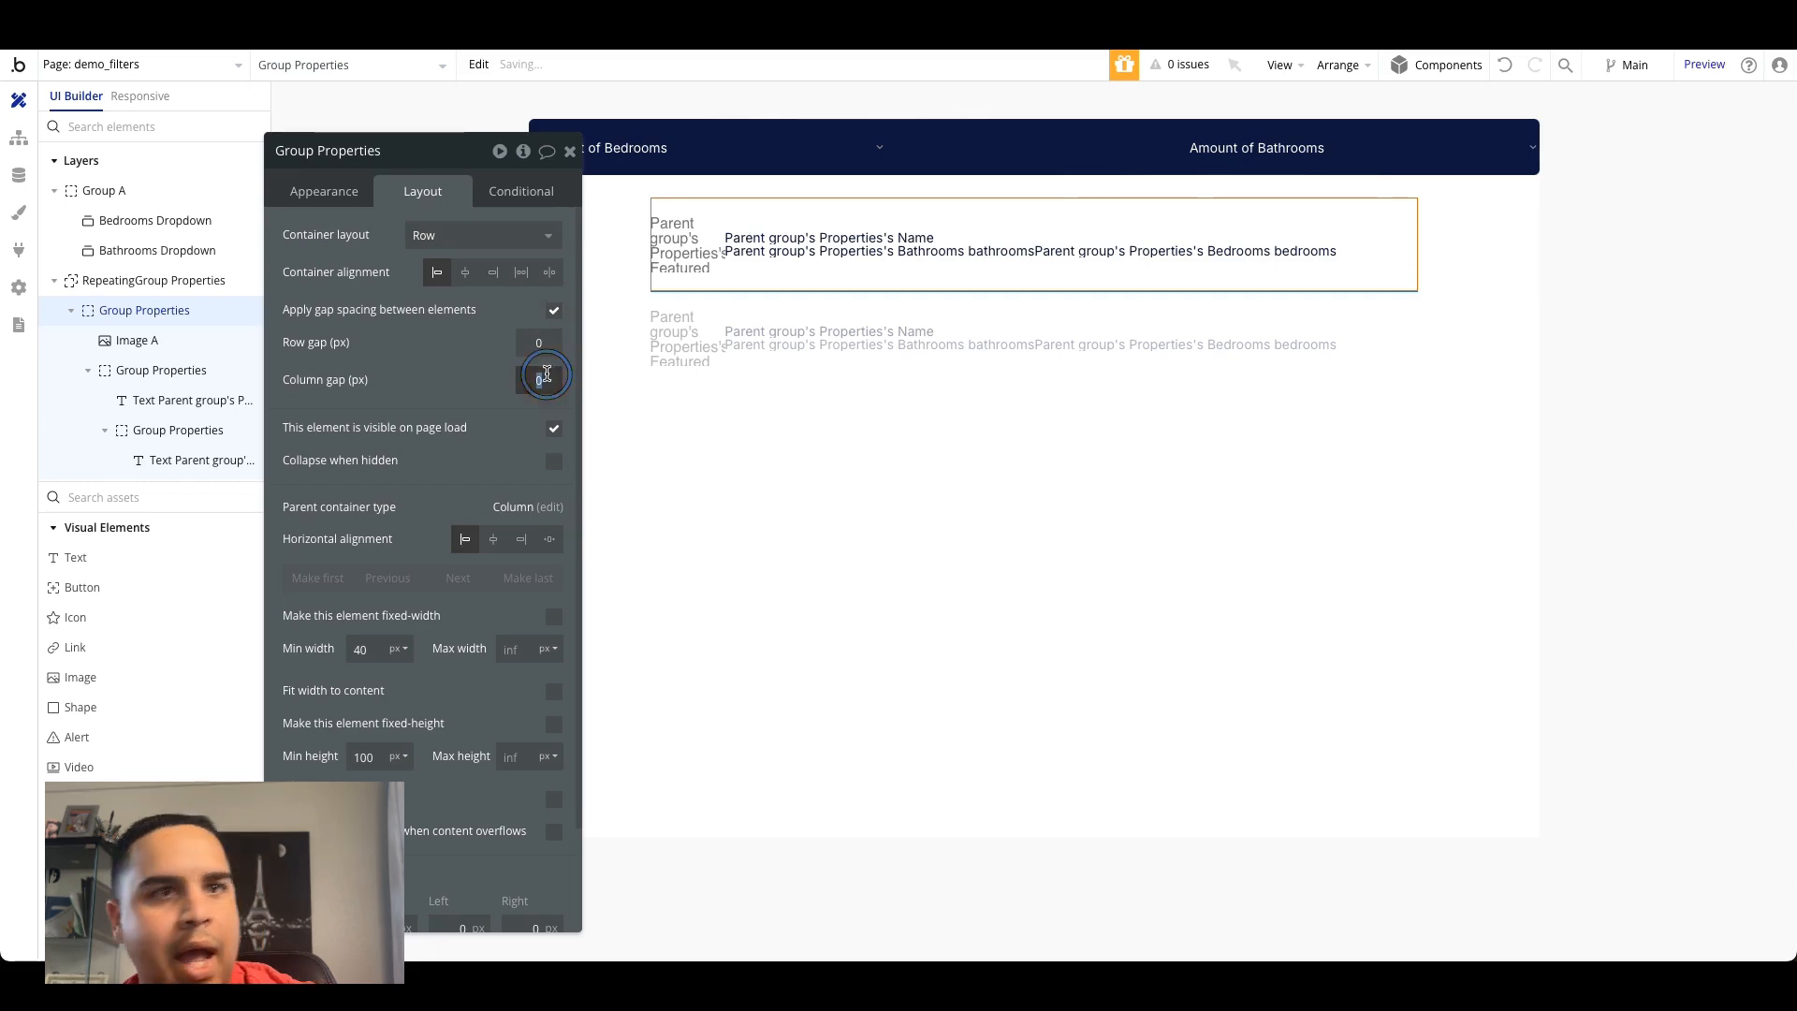
{"action": "type", "text": "6"}
{"action": "left_click", "coordinate": [831, 578]}
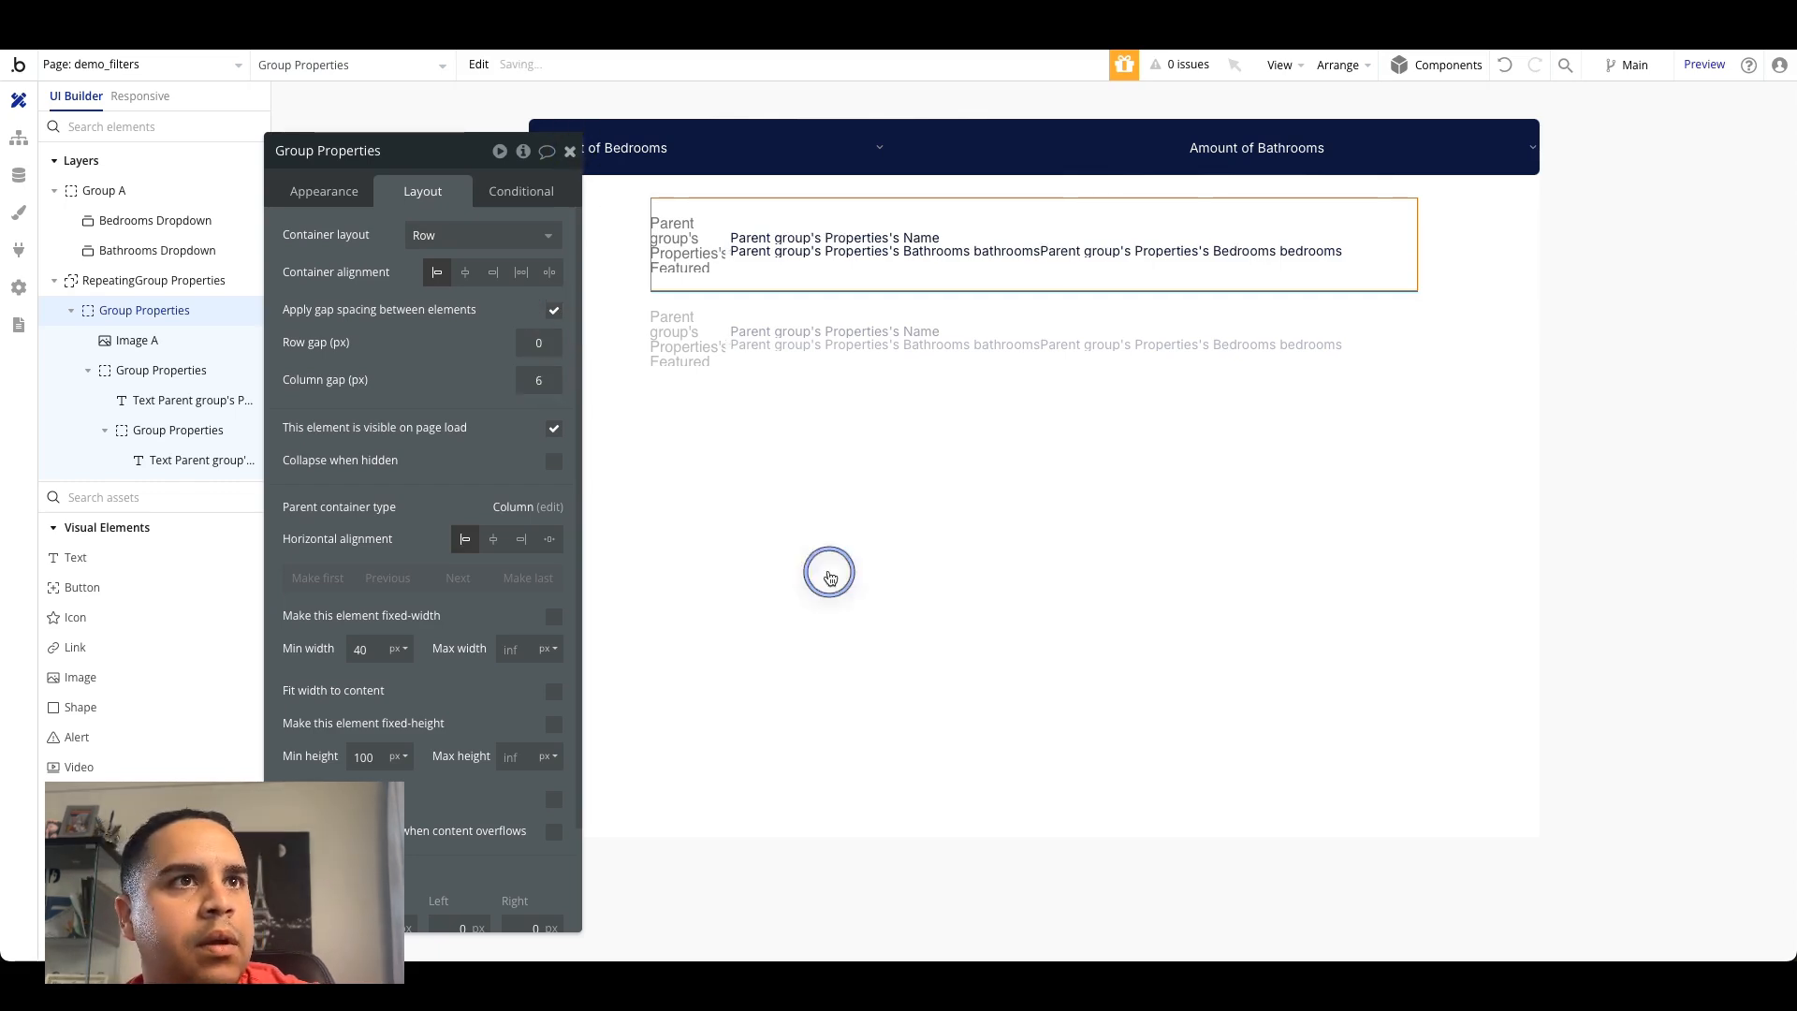
Step: Switch to the page preview, reload it and check the Amount of Bedrooms dropdown above the property list
{"action": "left_click", "coordinate": [881, 37]}
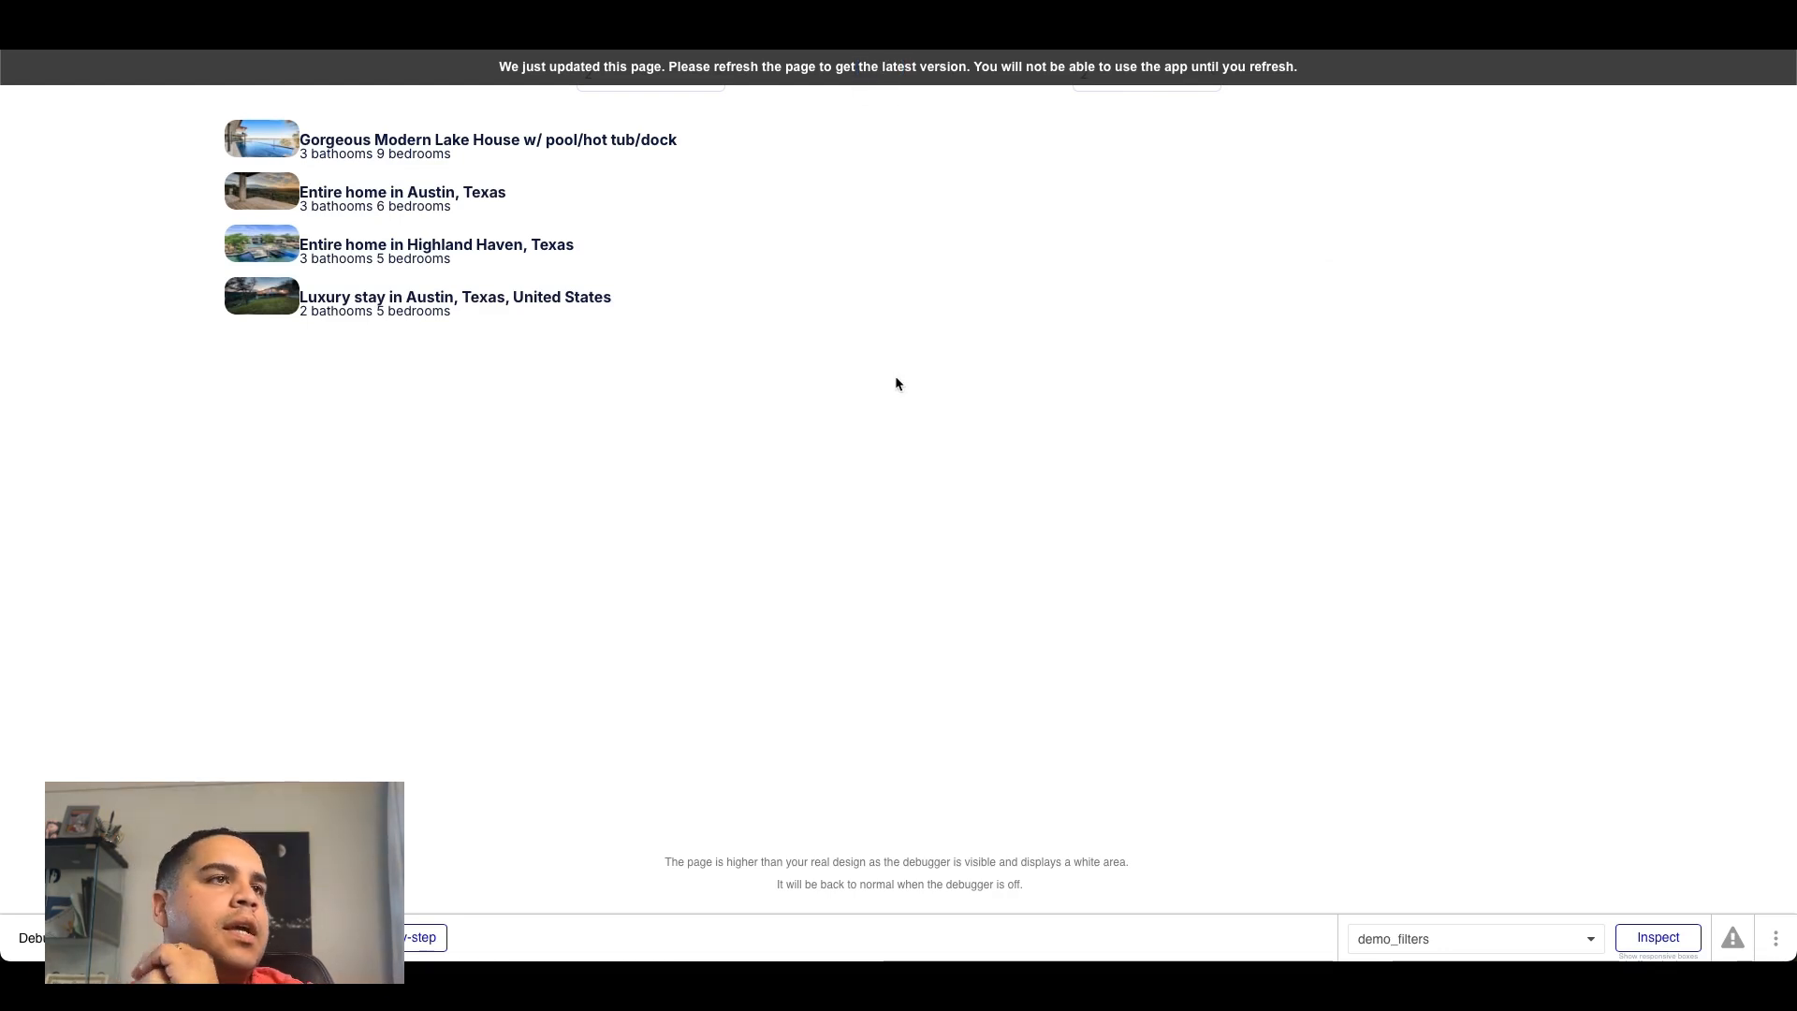
{"action": "key", "text": "super+r"}
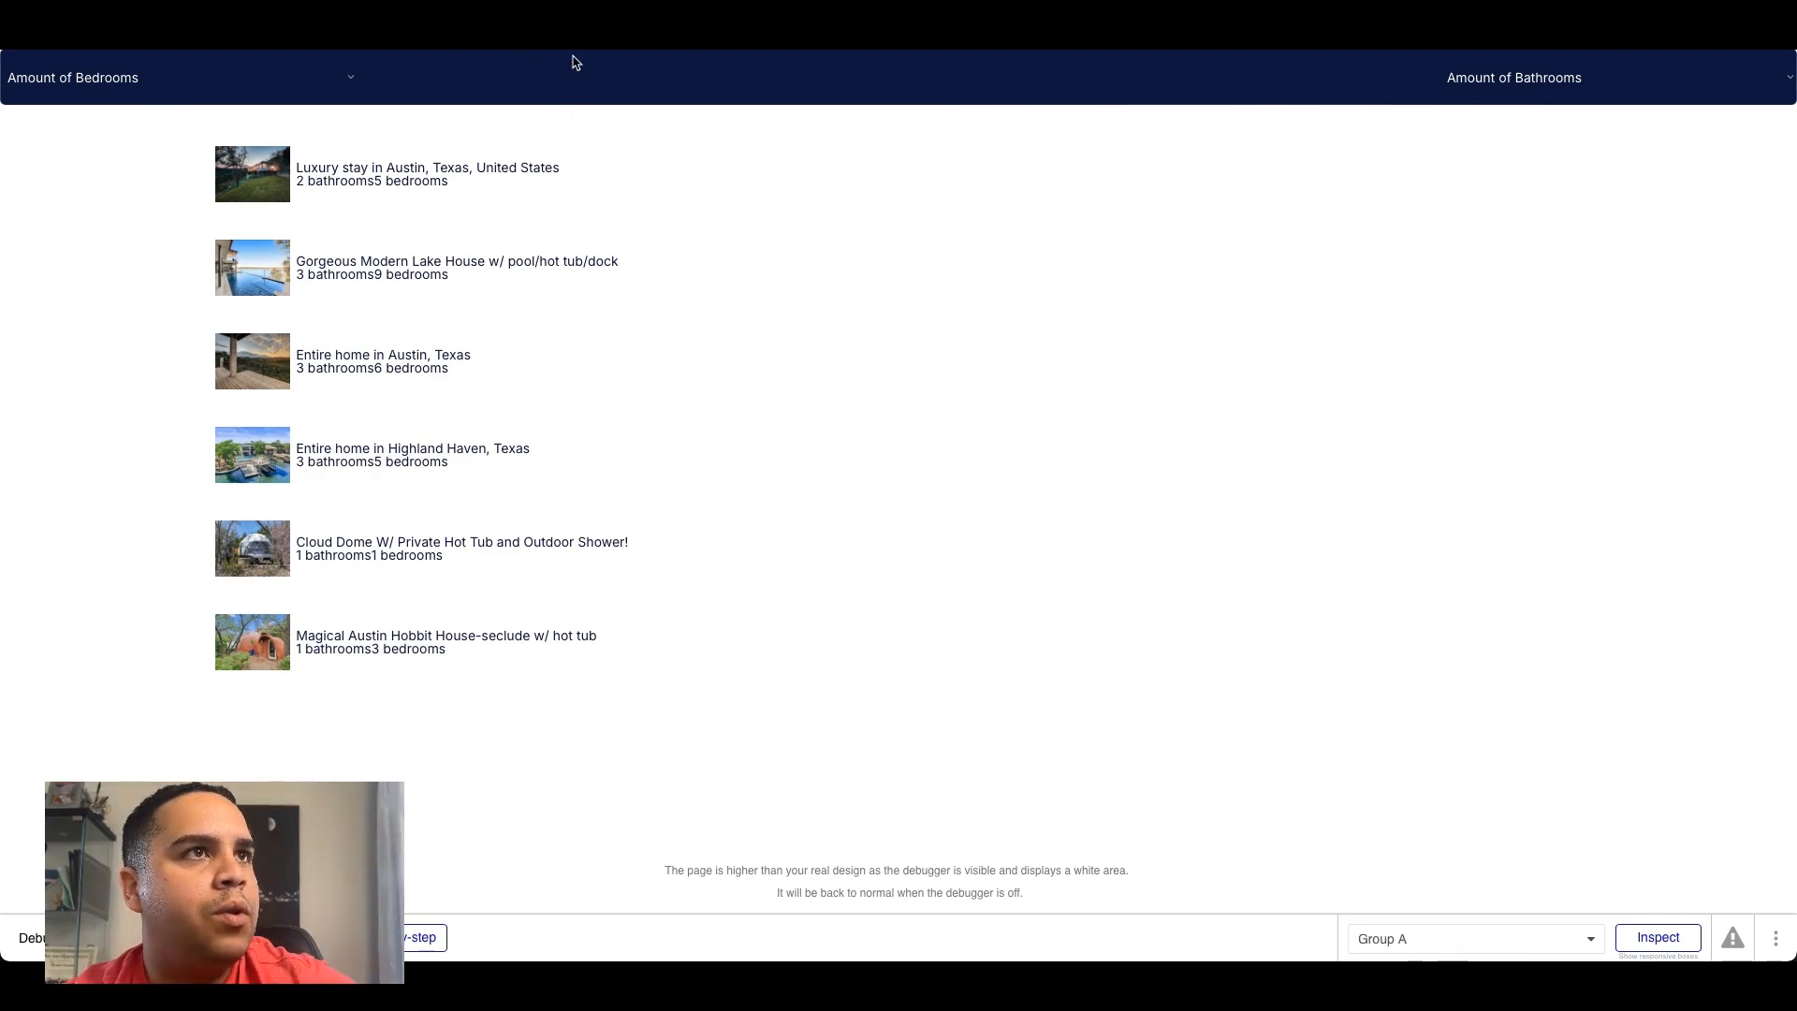
{"action": "left_click", "coordinate": [232, 79]}
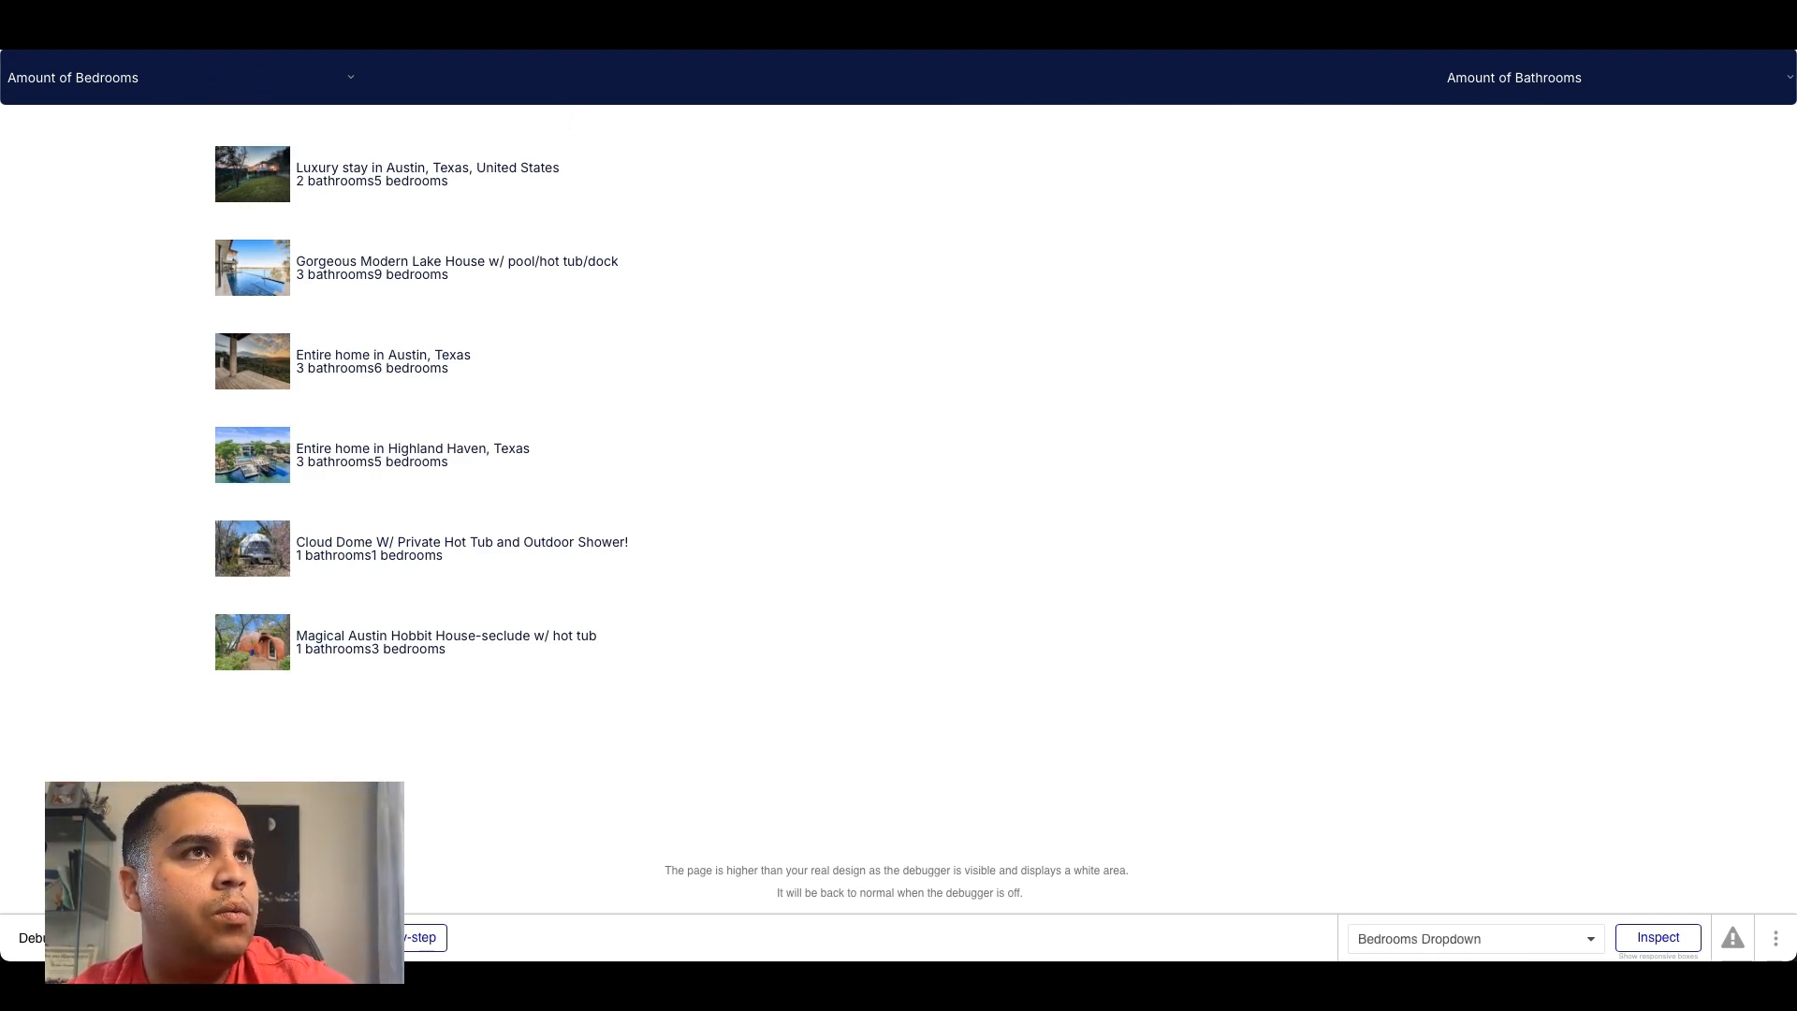
Step: Return to the editor and review the search constraints in the Properties repeating group's data source
{"action": "left_click", "coordinate": [598, 36]}
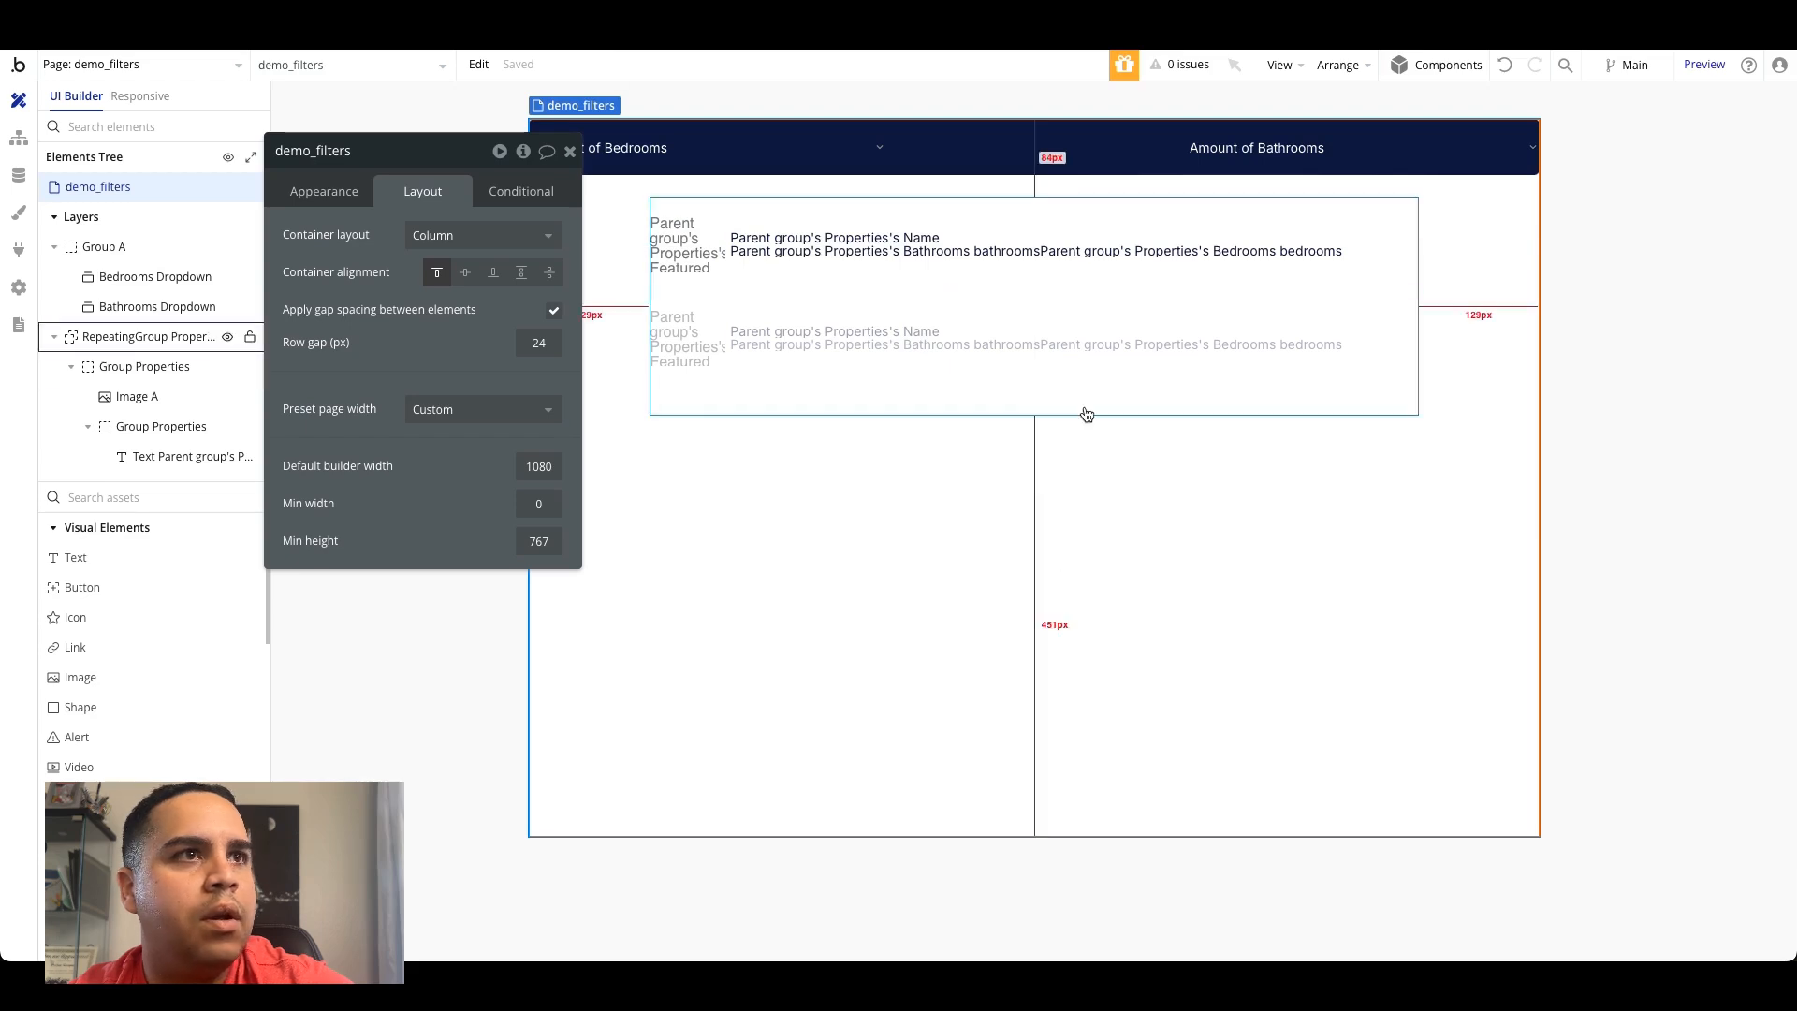
{"action": "left_click", "coordinate": [1082, 410]}
{"action": "left_click", "coordinate": [324, 191]}
{"action": "left_click", "coordinate": [440, 275]}
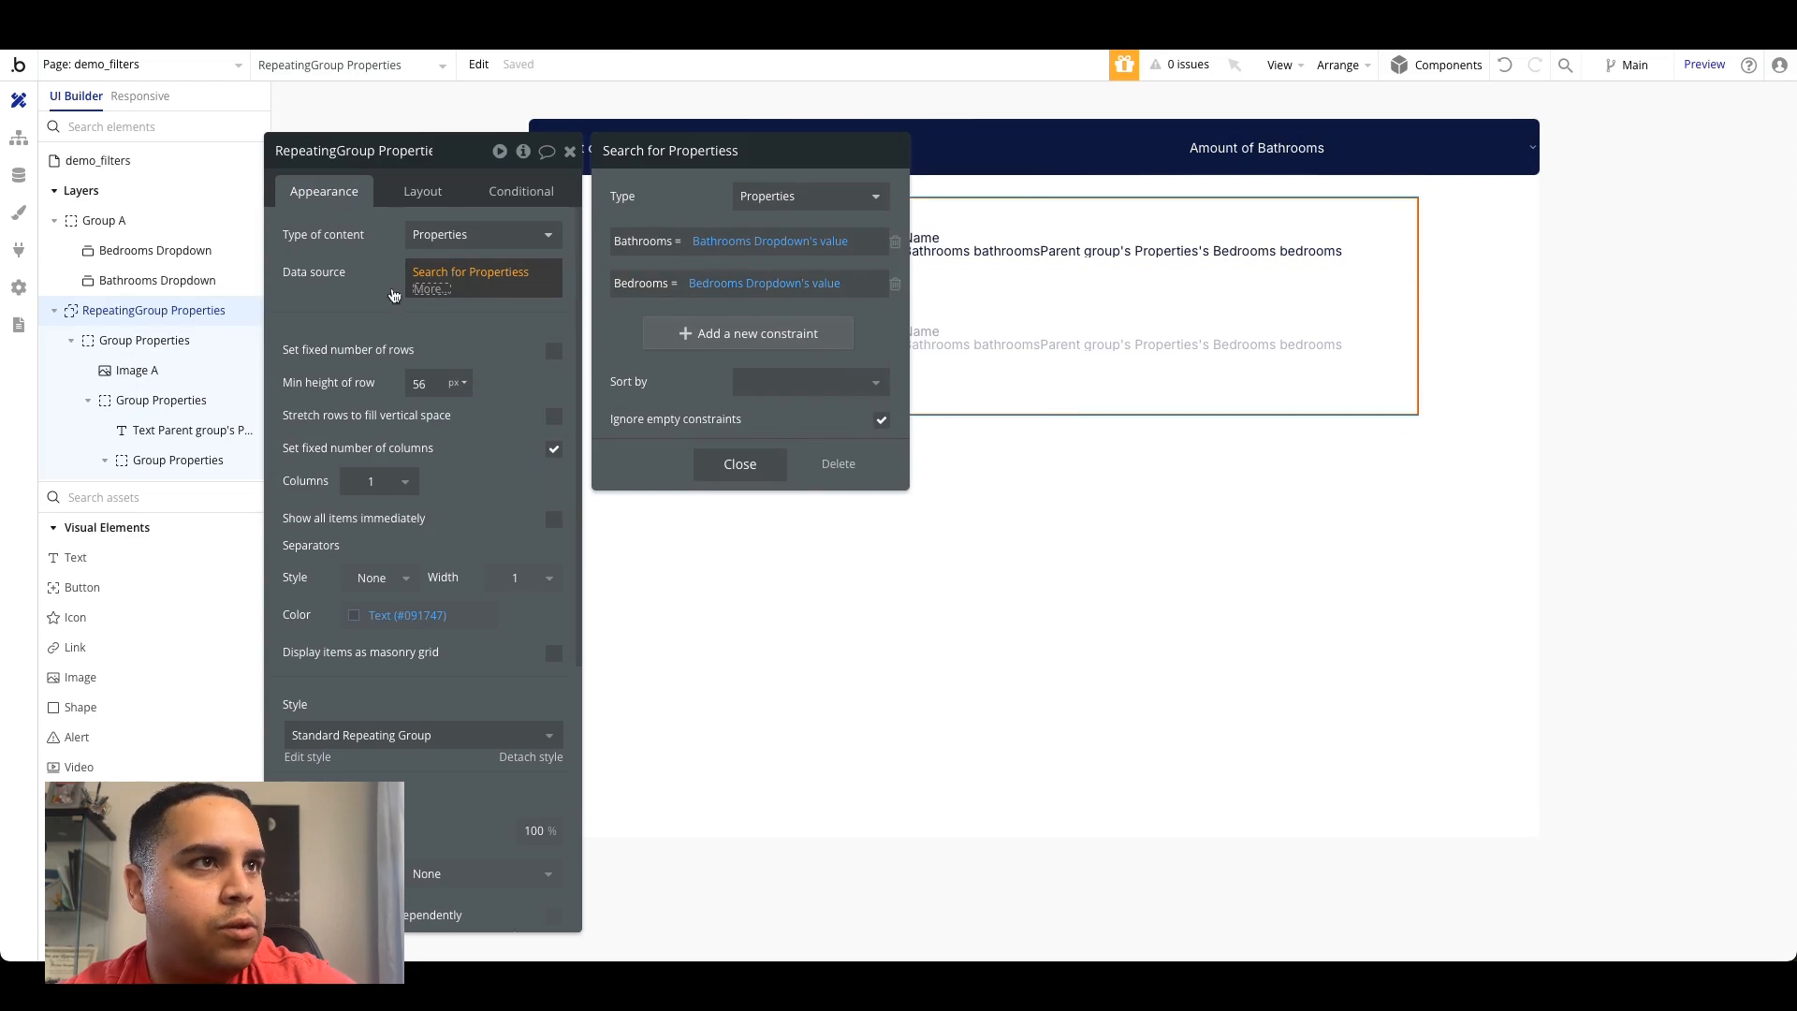
{"action": "left_click", "coordinate": [352, 283]}
Step: Switch to the preview and filter the property list by 5 bedrooms
{"action": "left_click", "coordinate": [926, 47]}
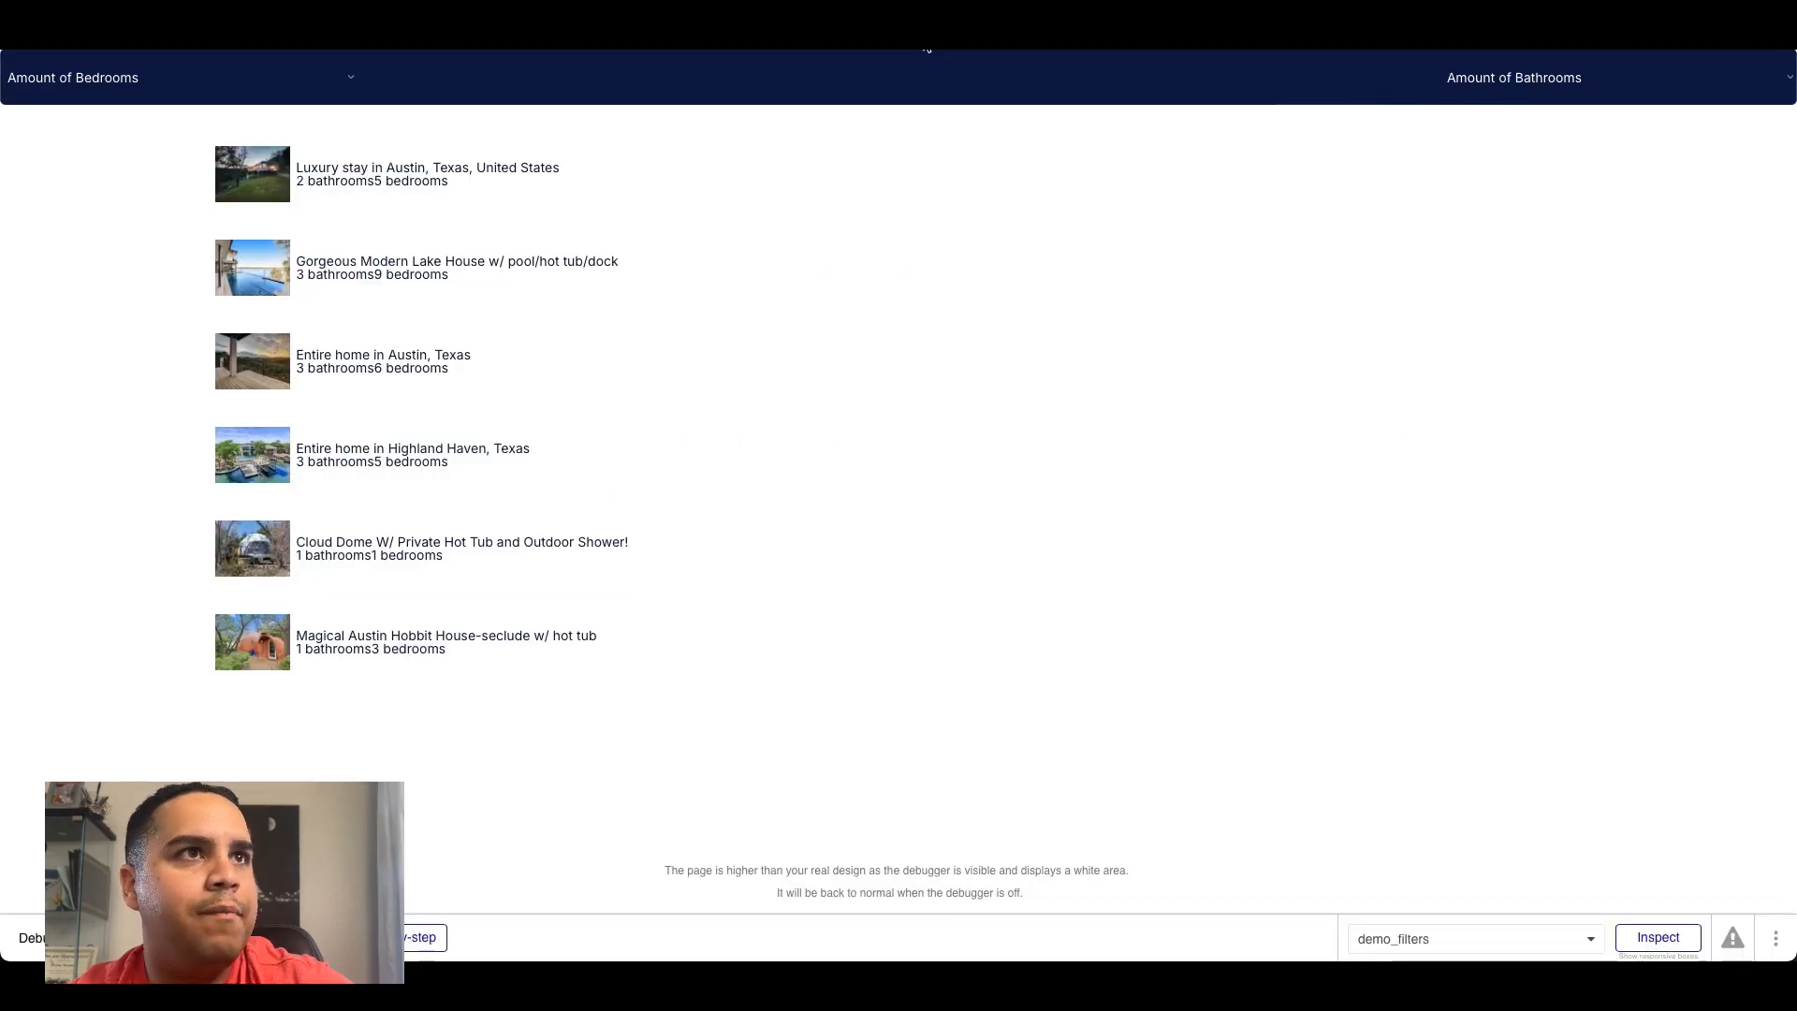
{"action": "left_click", "coordinate": [330, 82]}
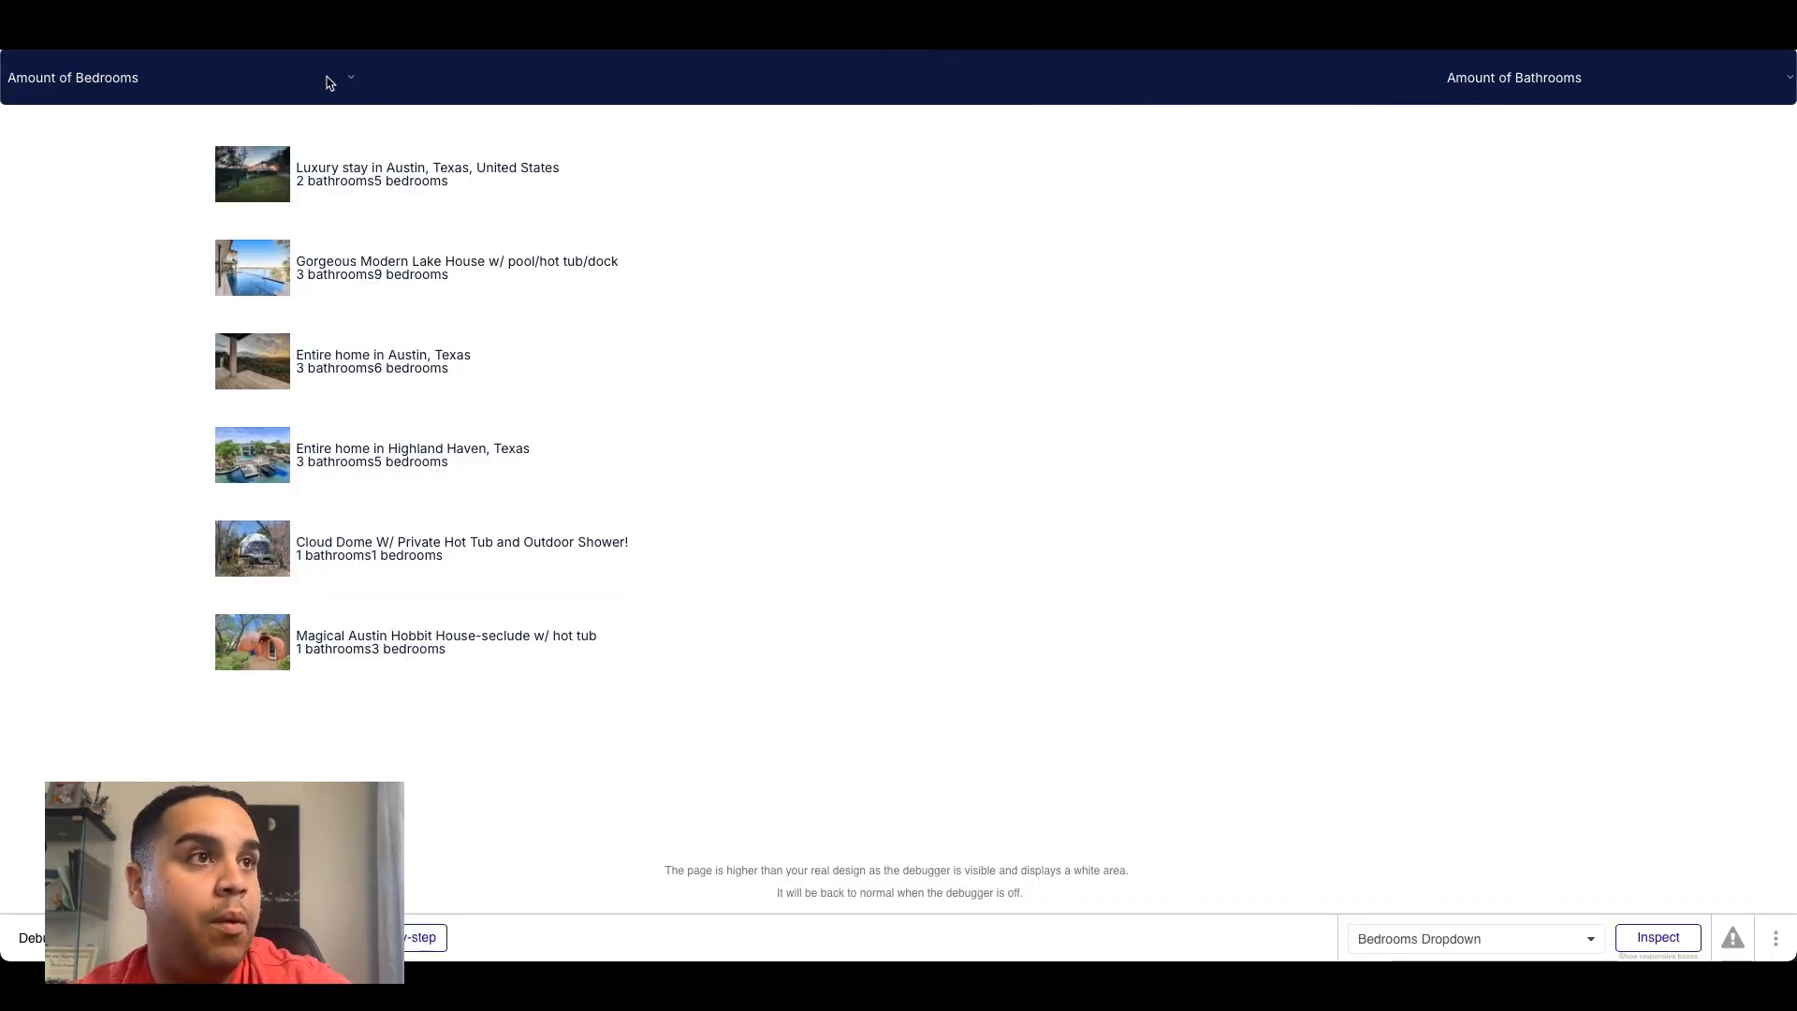
{"action": "left_click", "coordinate": [425, 197]}
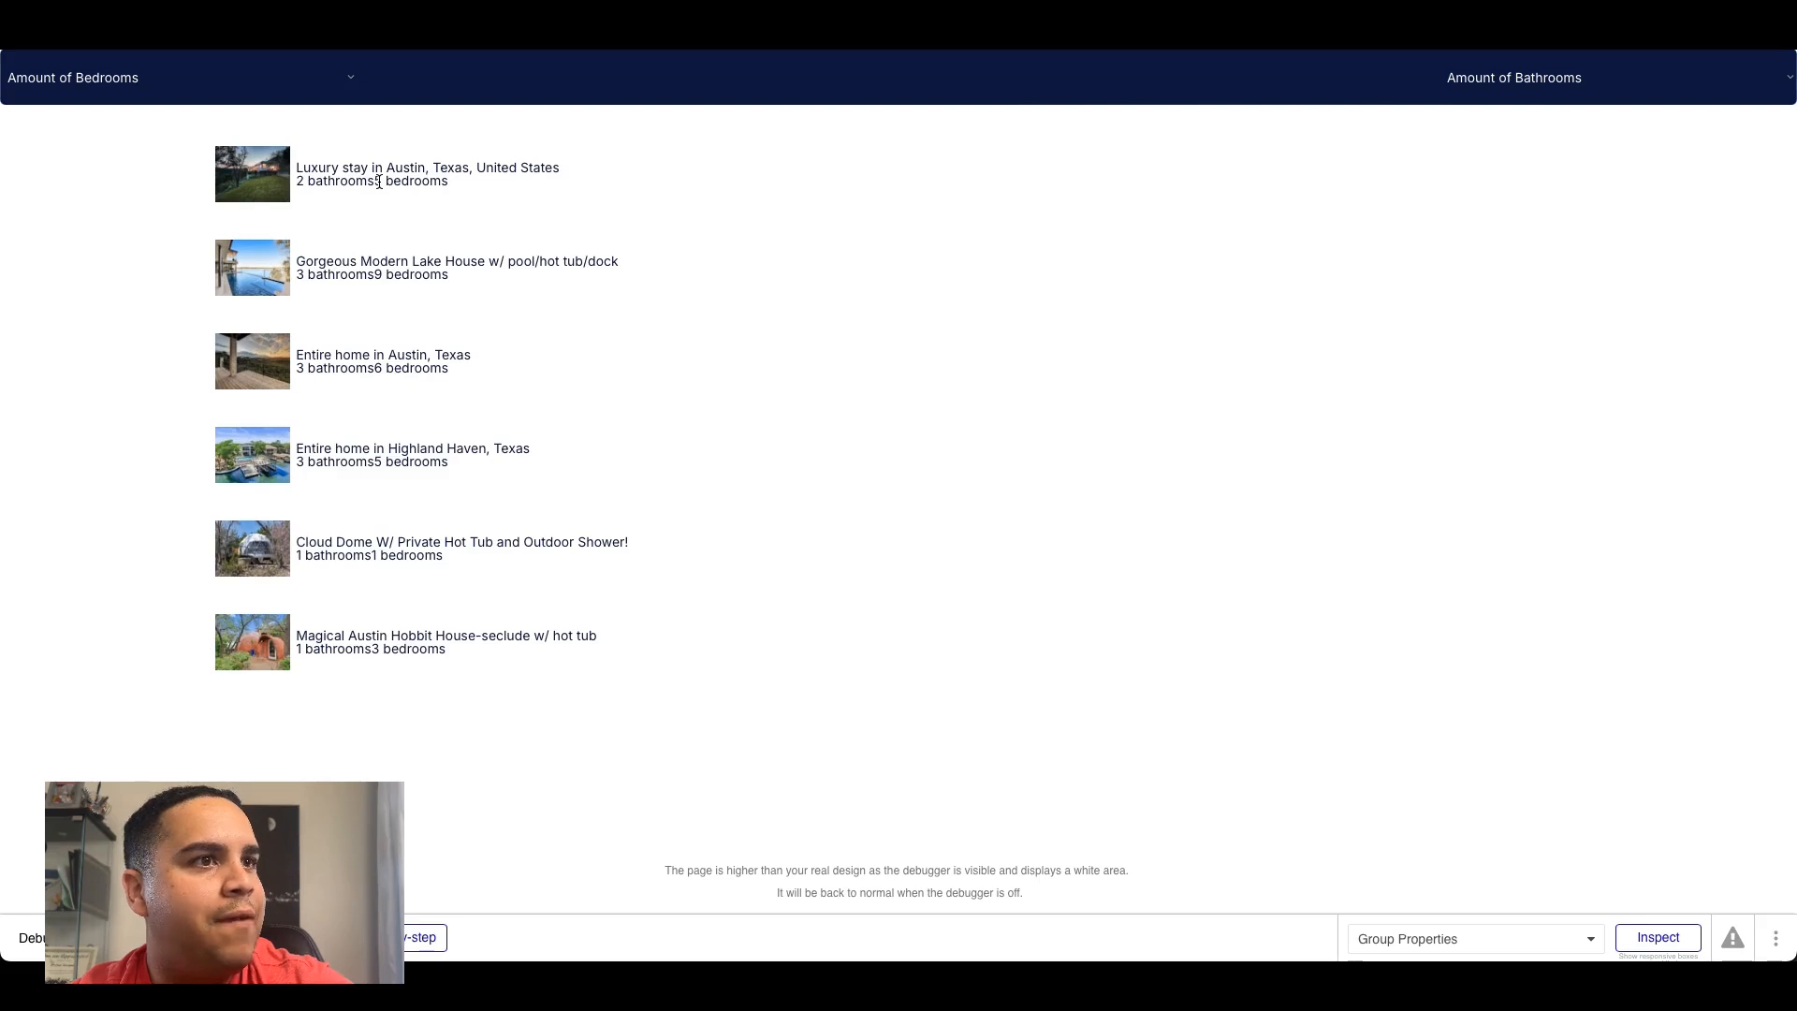
{"action": "left_click", "coordinate": [269, 81]}
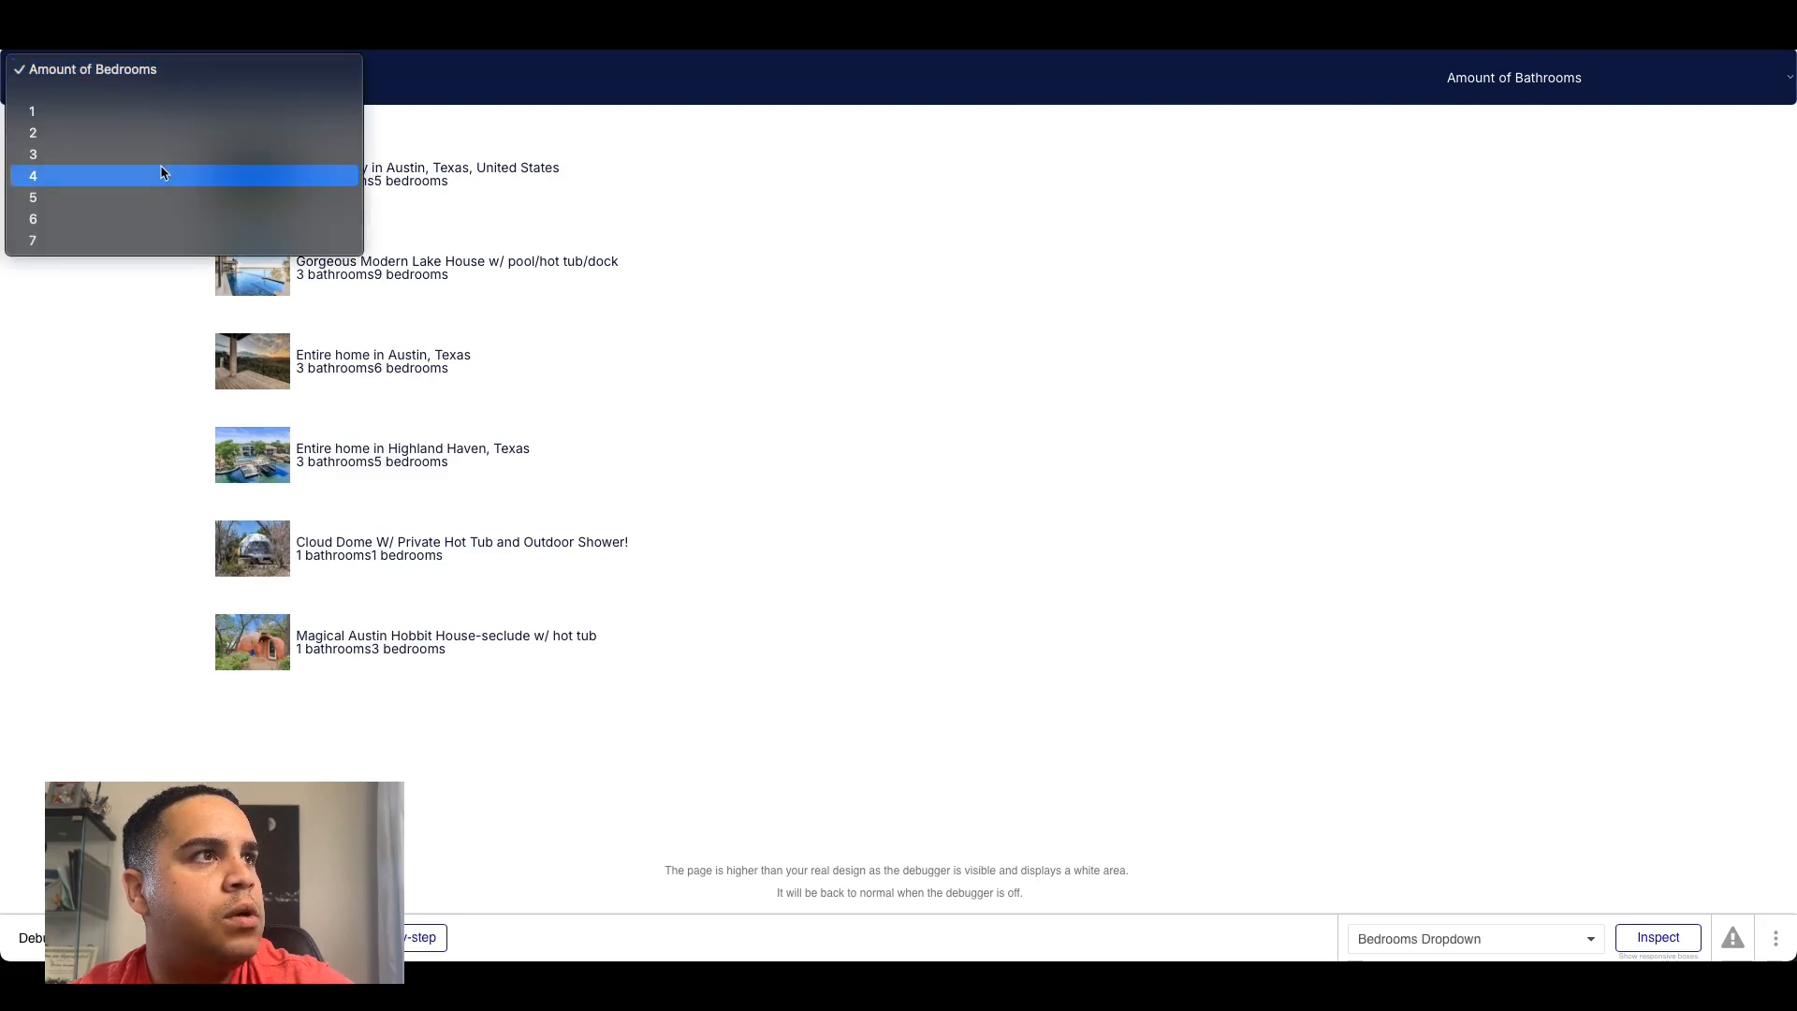
{"action": "left_click", "coordinate": [159, 196]}
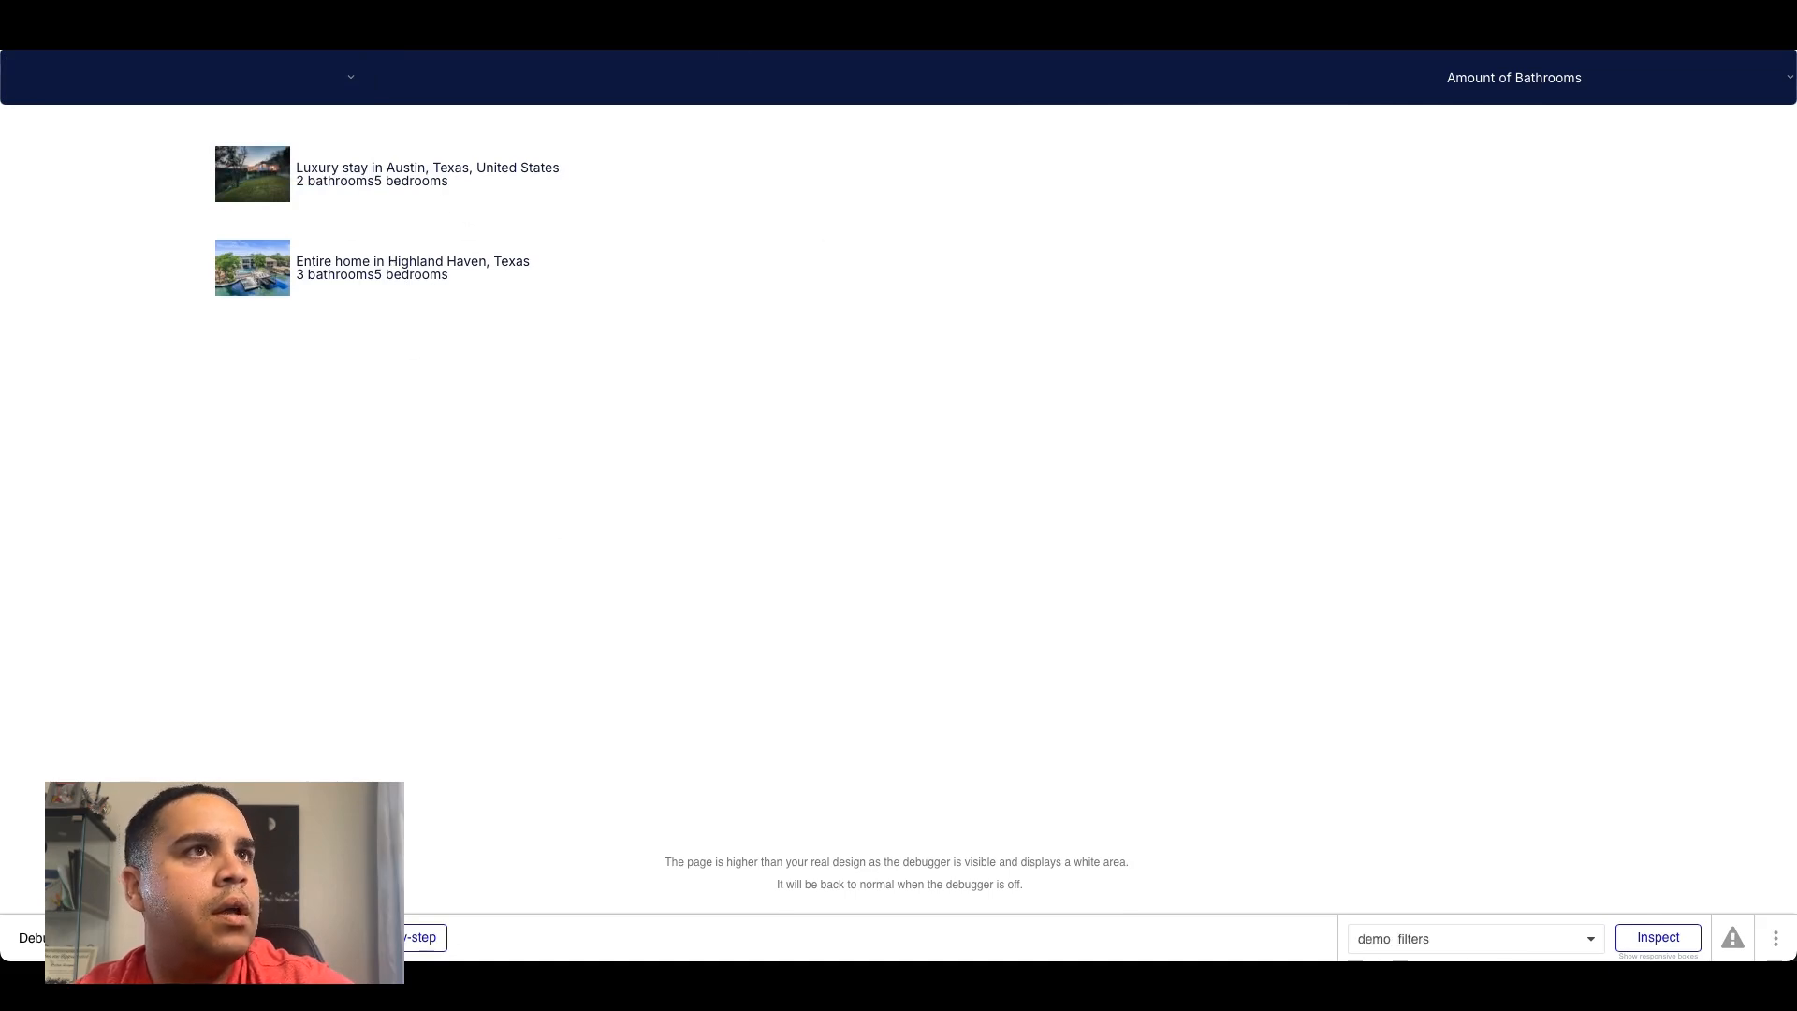
Step: Back in the editor, apply gap spacing with a 6 px column gap to the group containing the bathrooms and bedrooms texts
{"action": "left_click", "coordinate": [655, 18]}
{"action": "left_click", "coordinate": [1074, 251]}
{"action": "right_click", "coordinate": [1074, 251]}
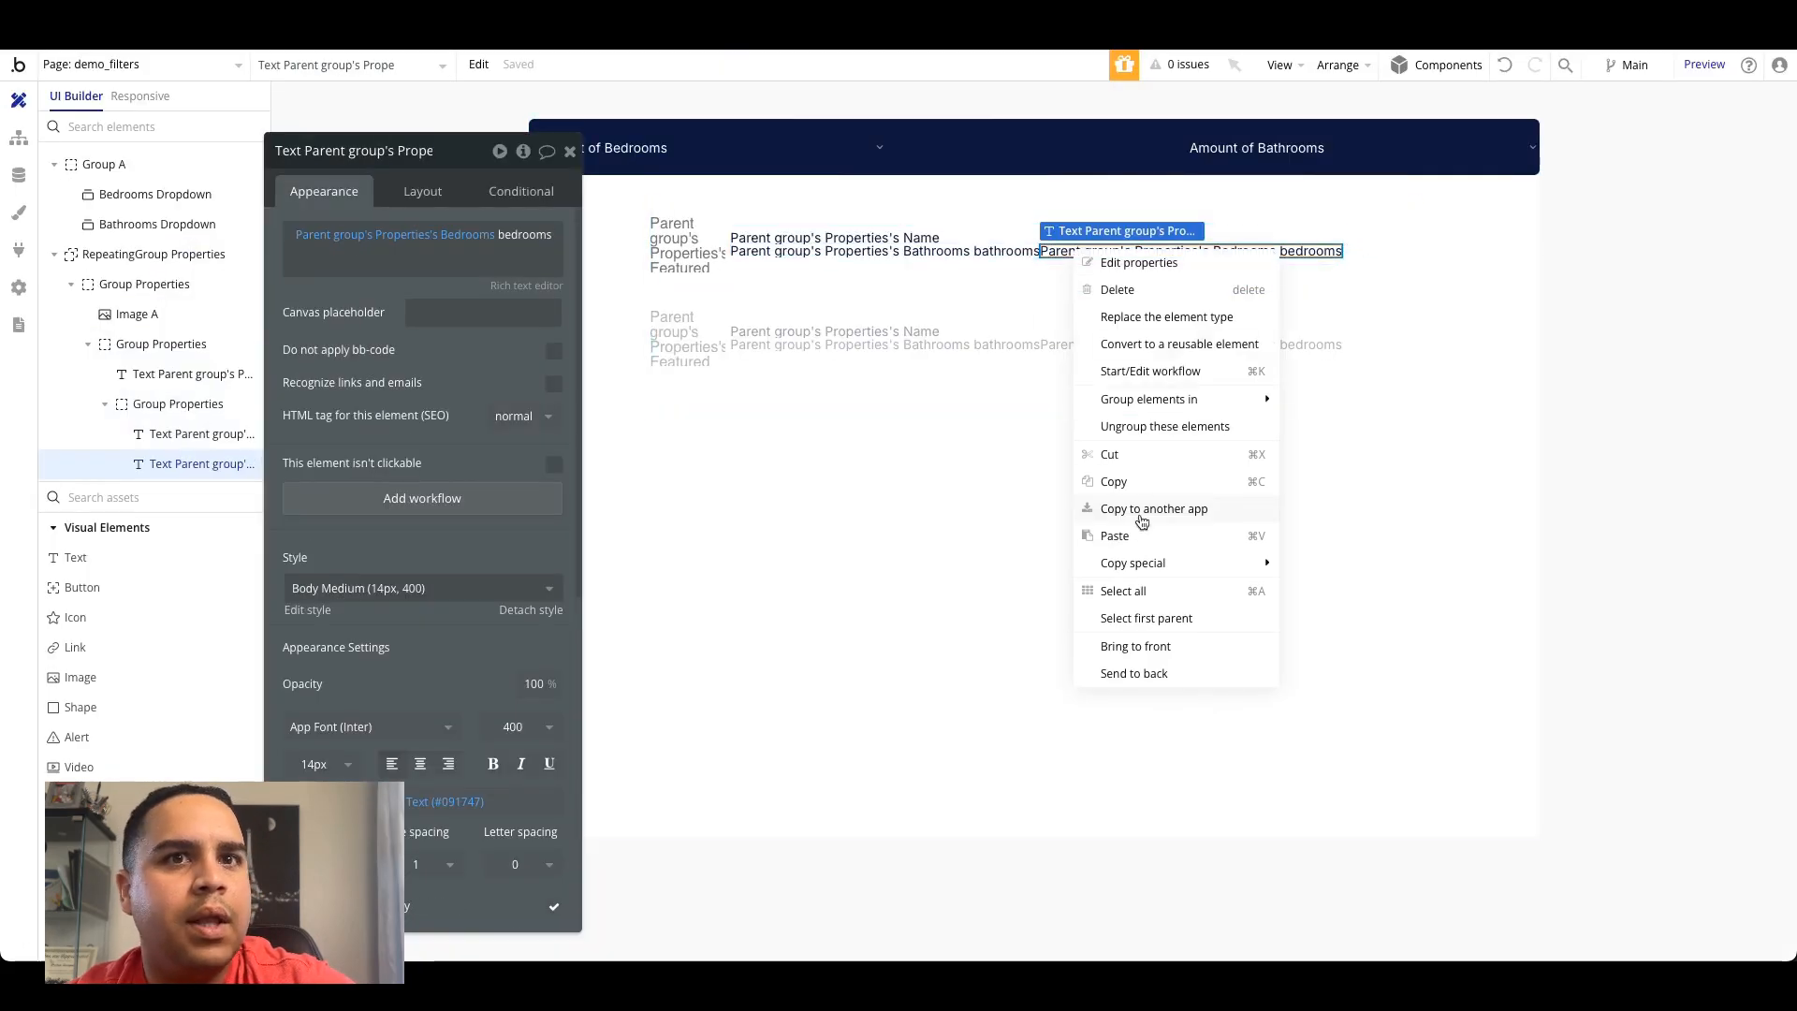
{"action": "left_click", "coordinate": [1134, 621]}
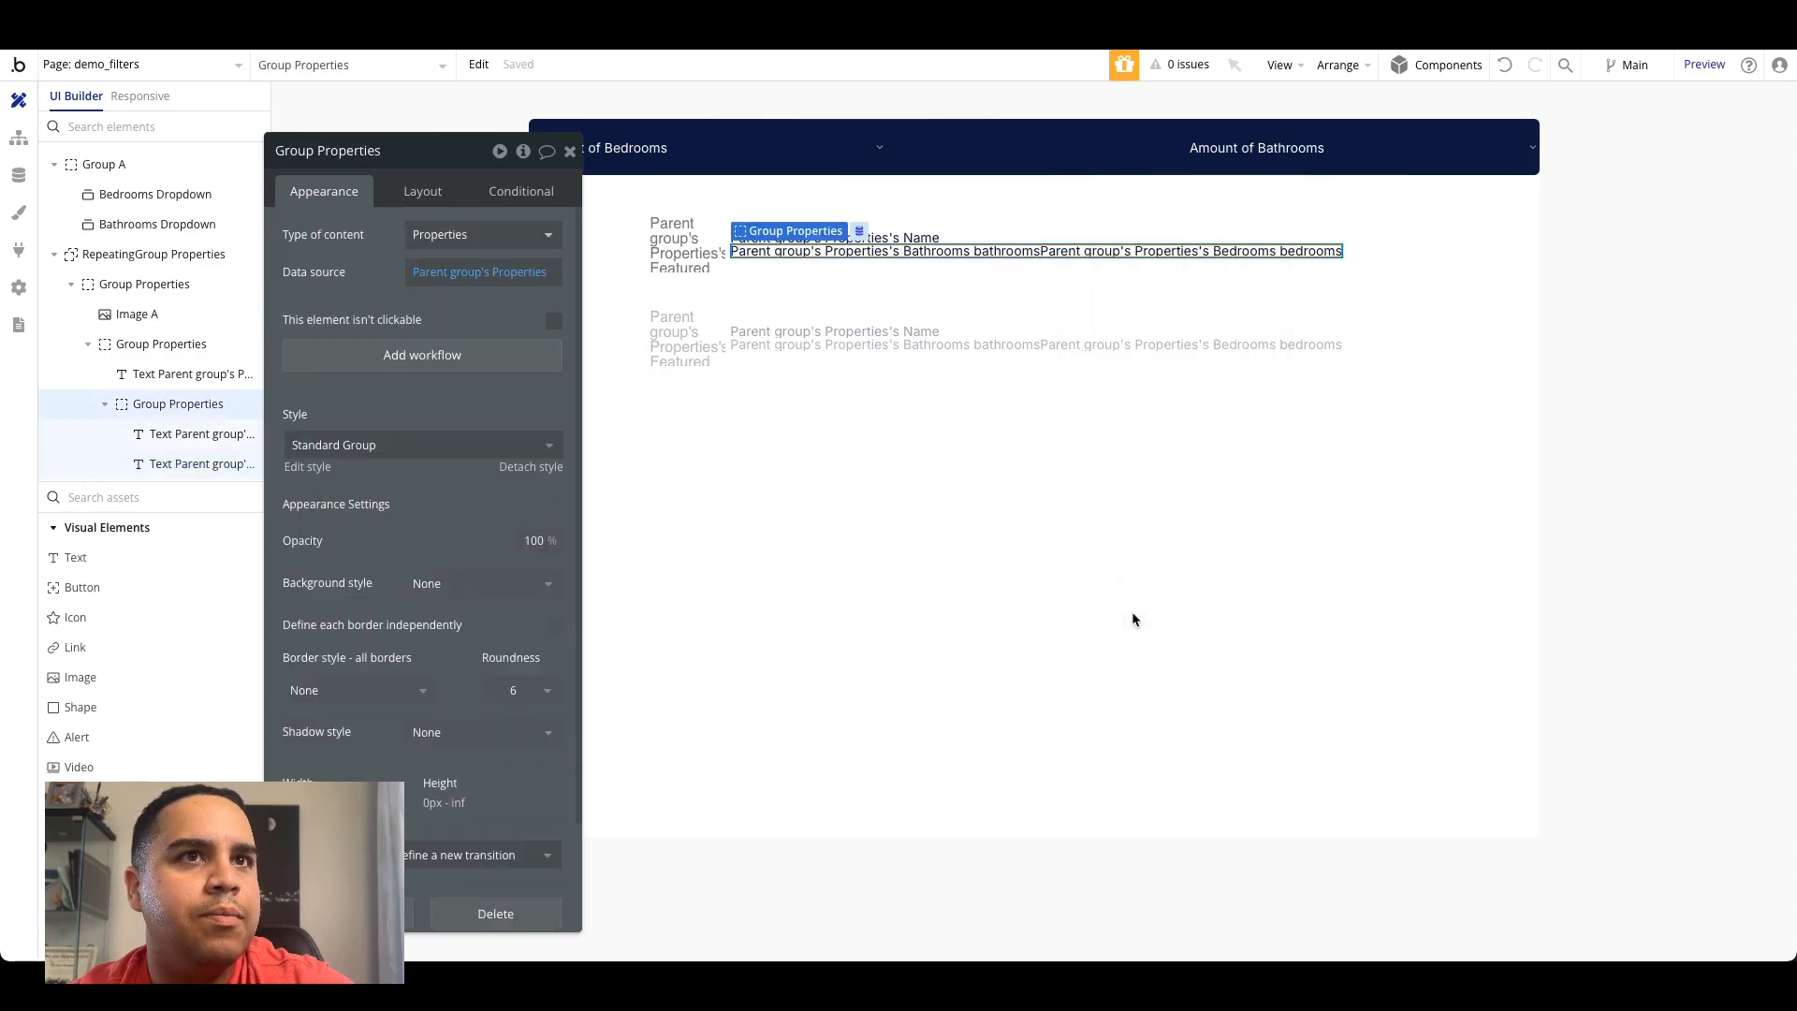
{"action": "left_click", "coordinate": [422, 191]}
{"action": "left_click", "coordinate": [554, 310]}
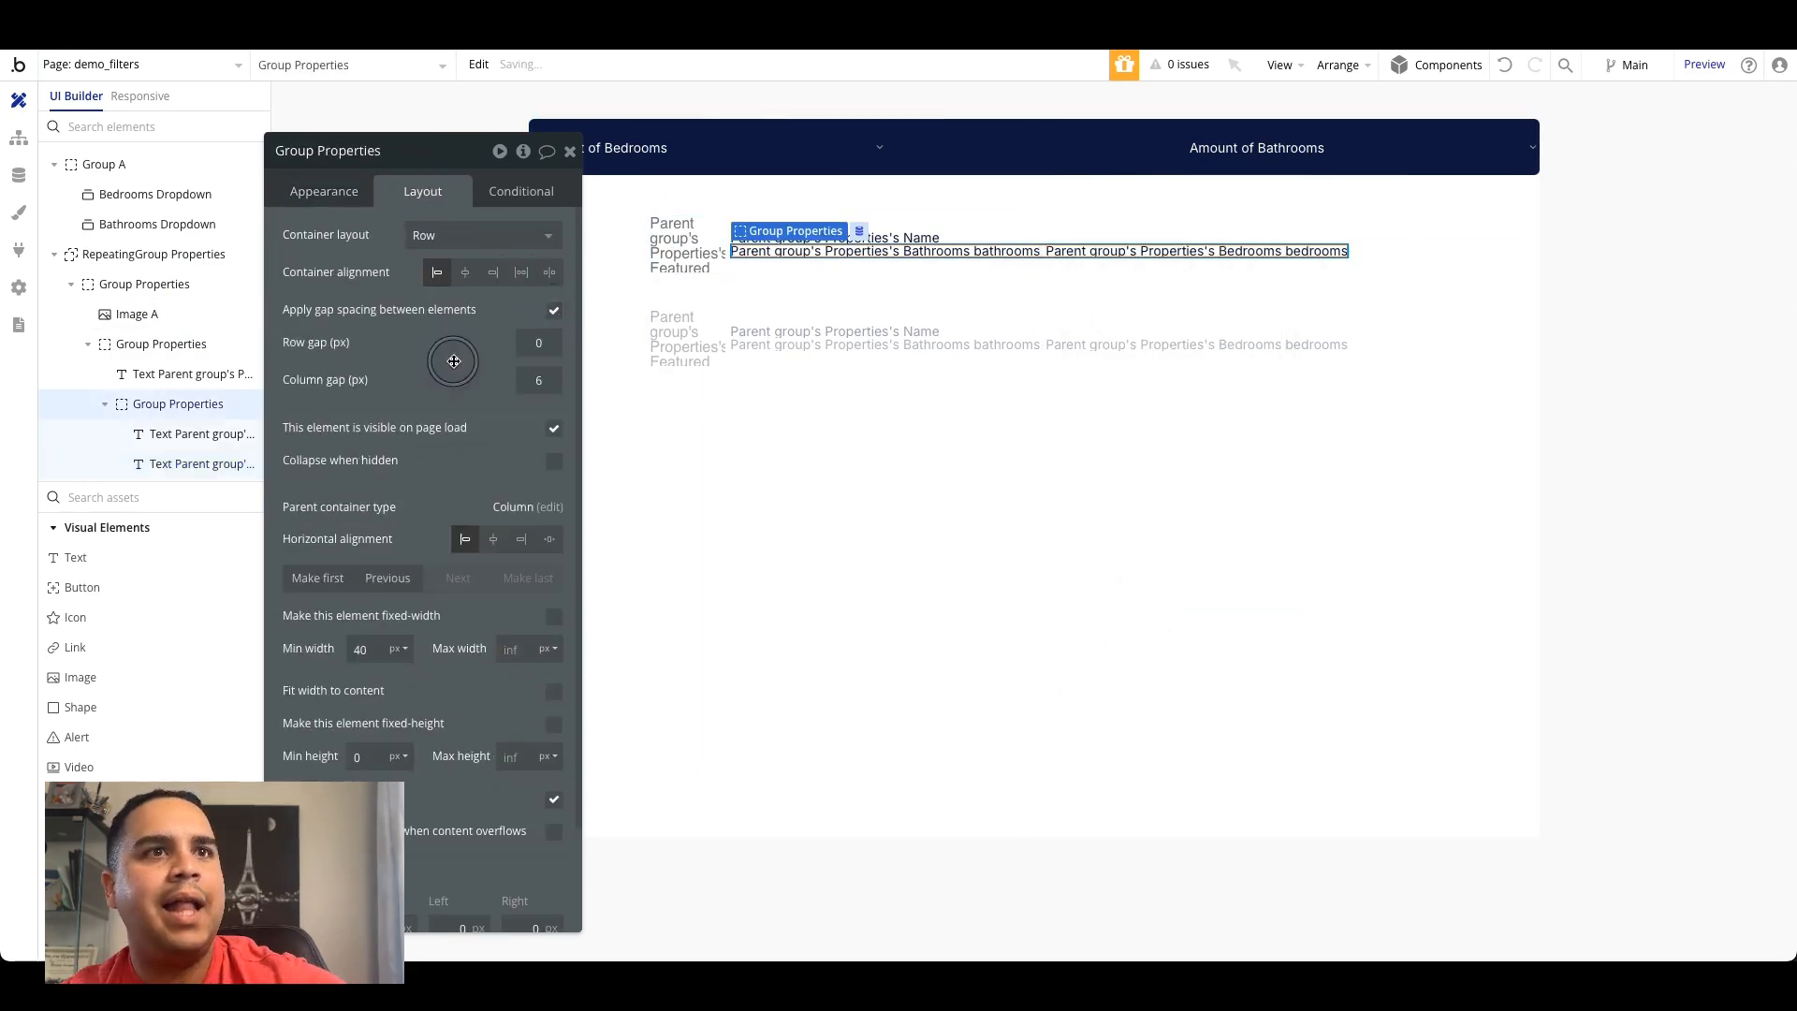
Step: Reload the page preview and test the bedrooms filter again with 5 bedrooms
{"action": "left_click", "coordinate": [836, 35]}
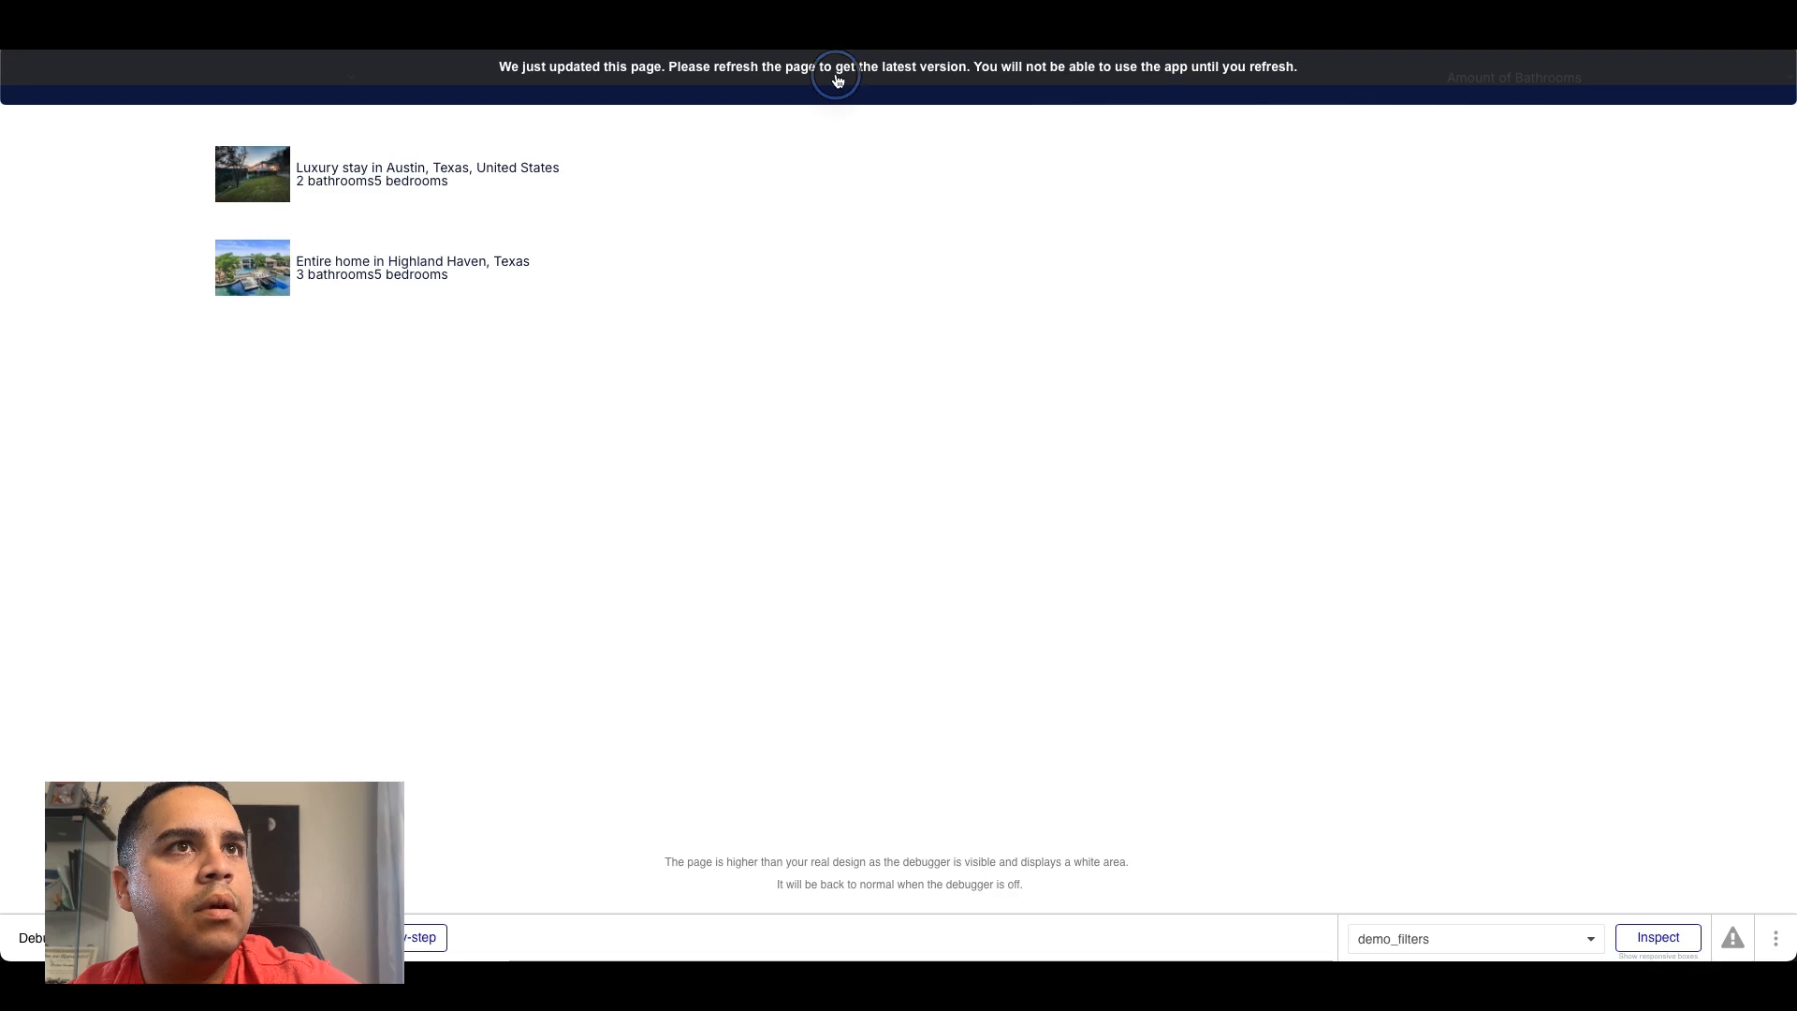
{"action": "key", "text": "ctrl+r"}
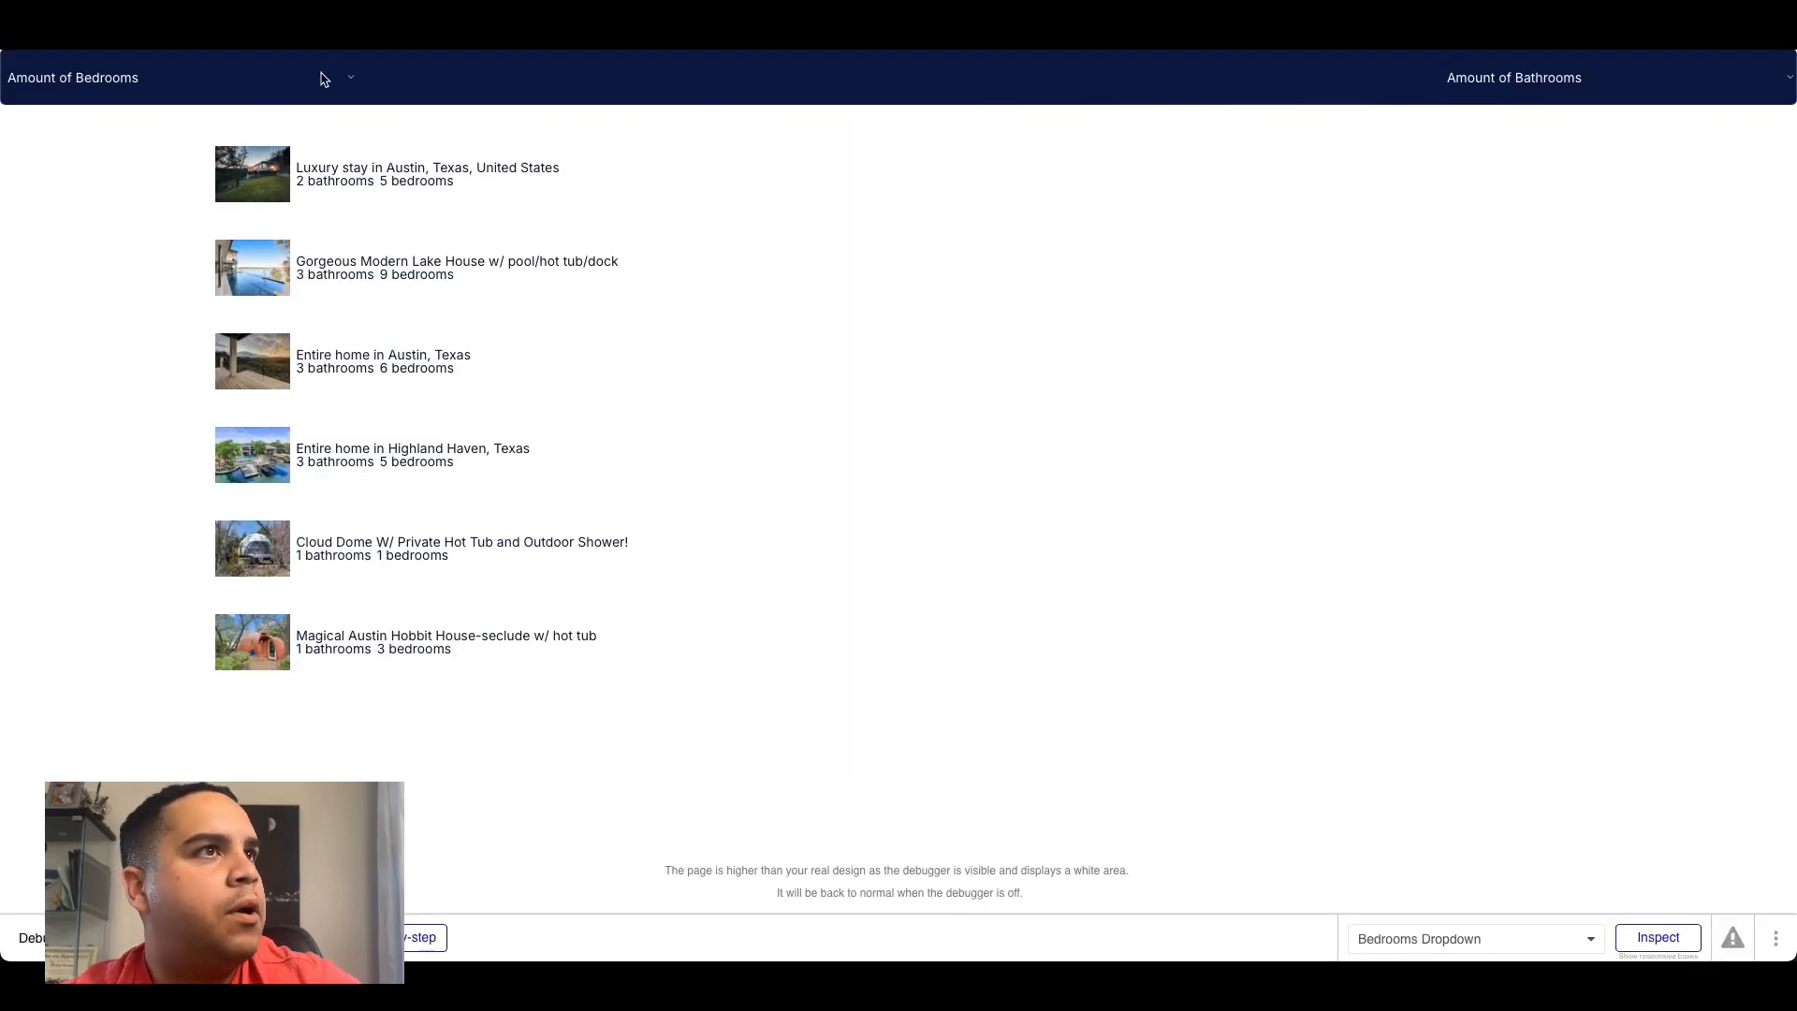
{"action": "left_click", "coordinate": [328, 79]}
{"action": "left_click", "coordinate": [183, 204]}
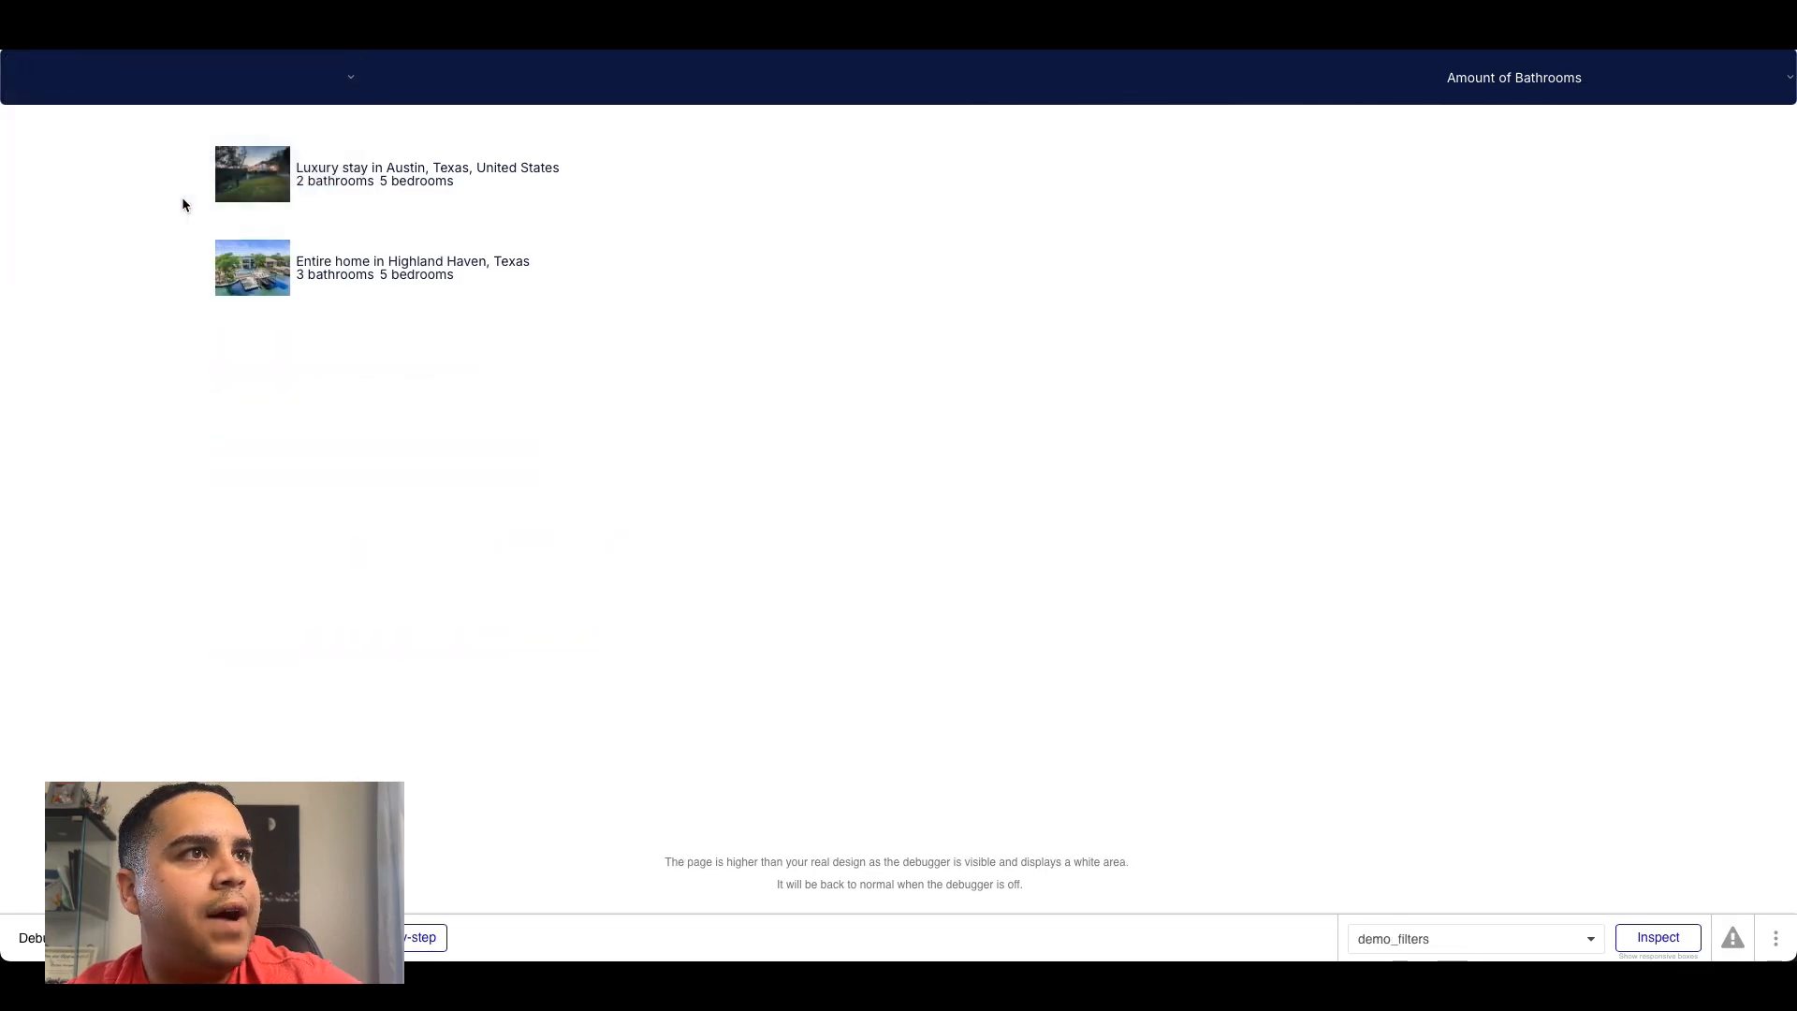
Step: Filter the previewed properties by 3 bedrooms, and reset the bedrooms dropdown to its empty option
{"action": "left_click", "coordinate": [296, 92]}
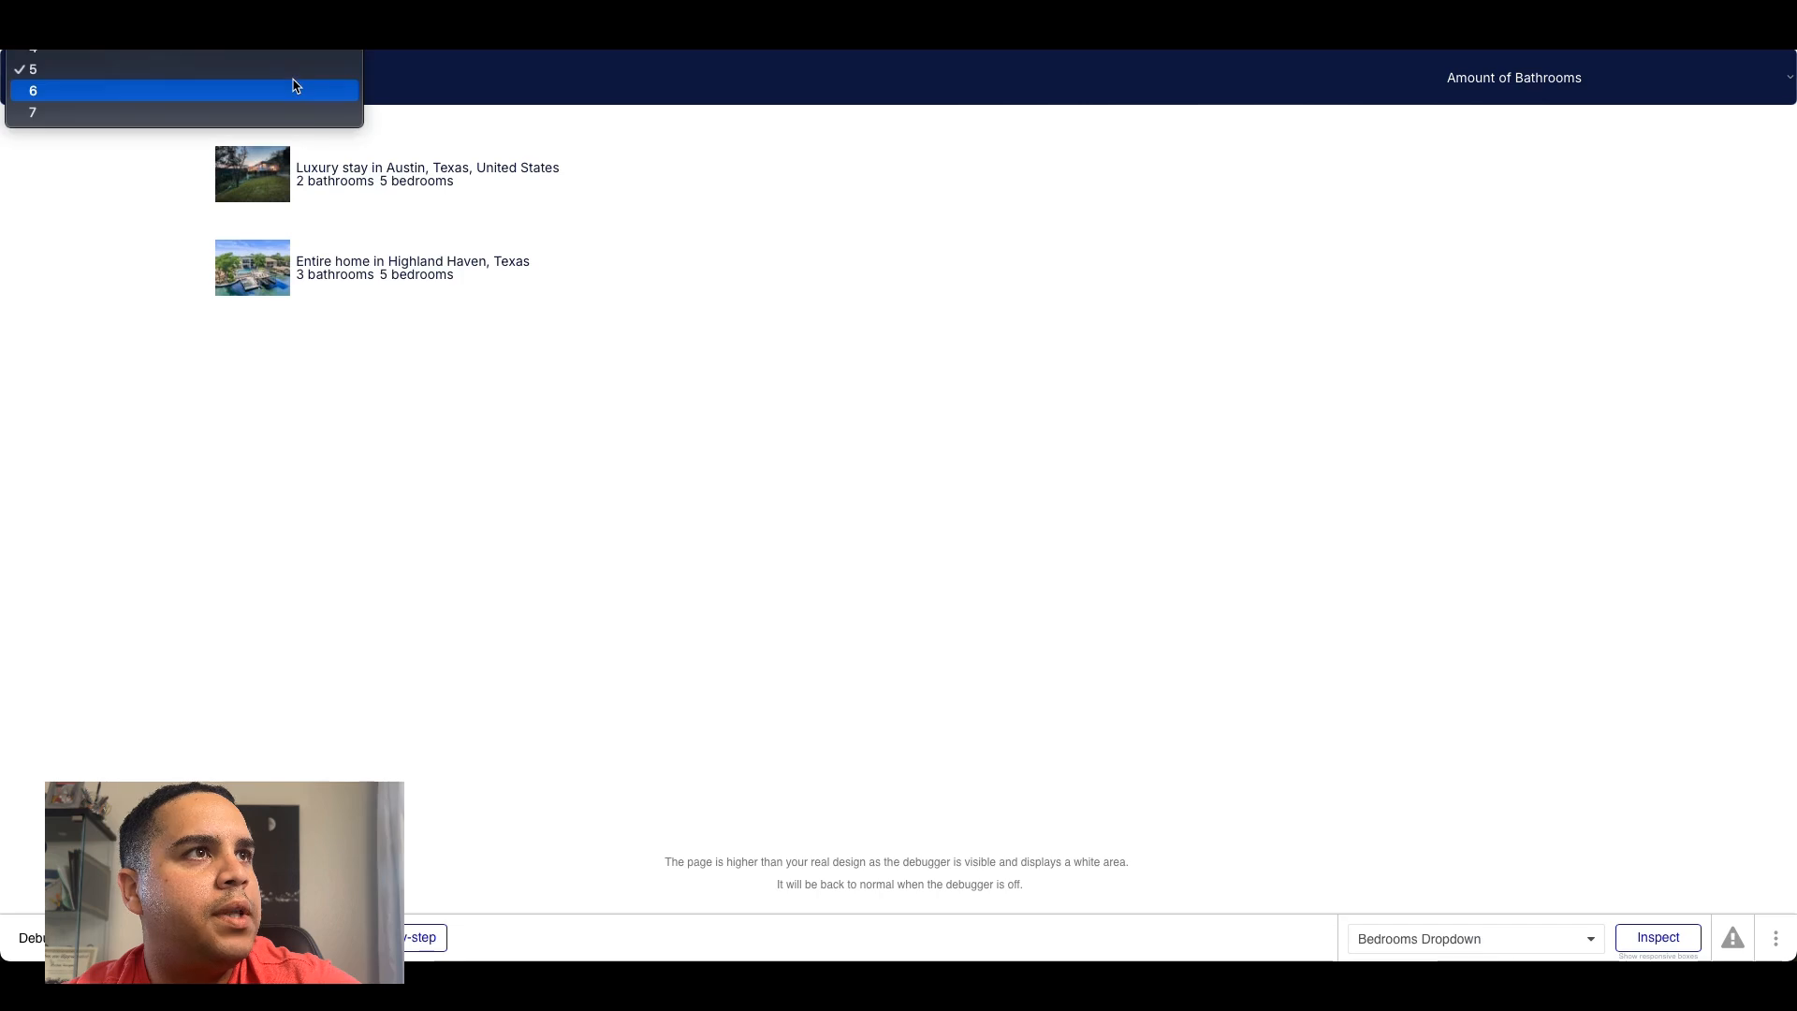
{"action": "left_click", "coordinate": [279, 84]}
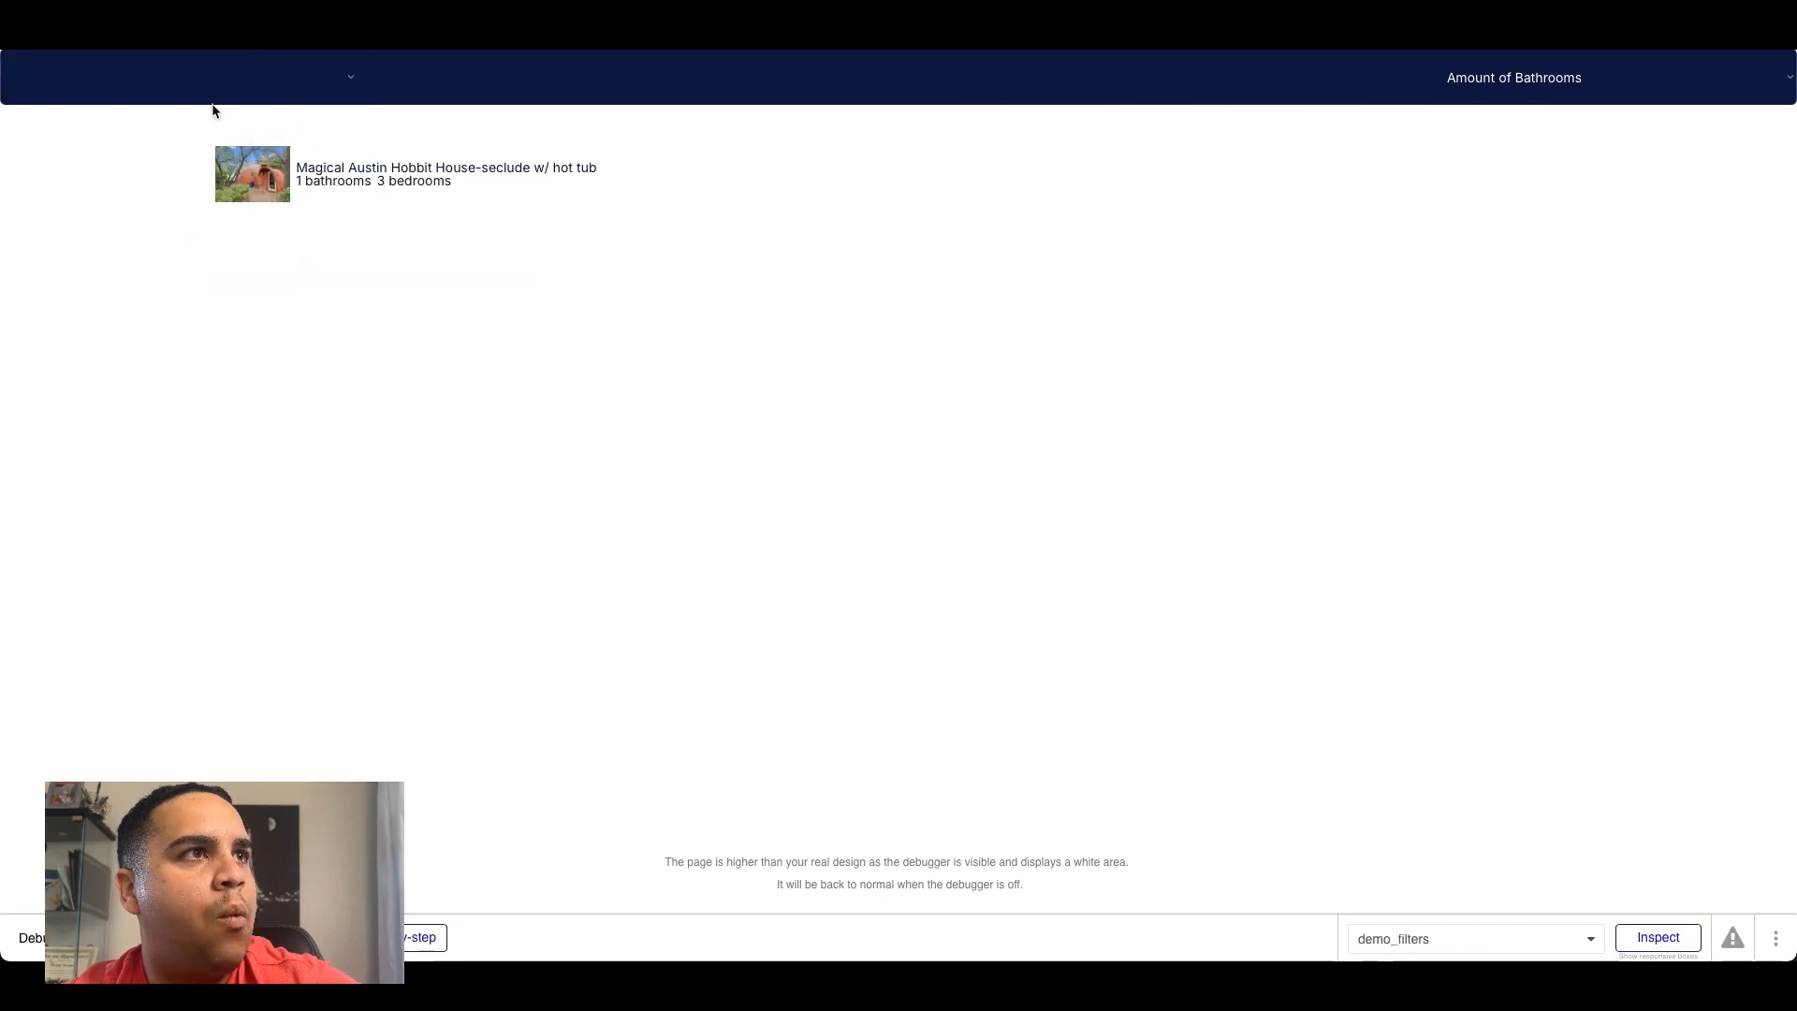
{"action": "left_click", "coordinate": [339, 77]}
{"action": "left_click", "coordinate": [280, 6]}
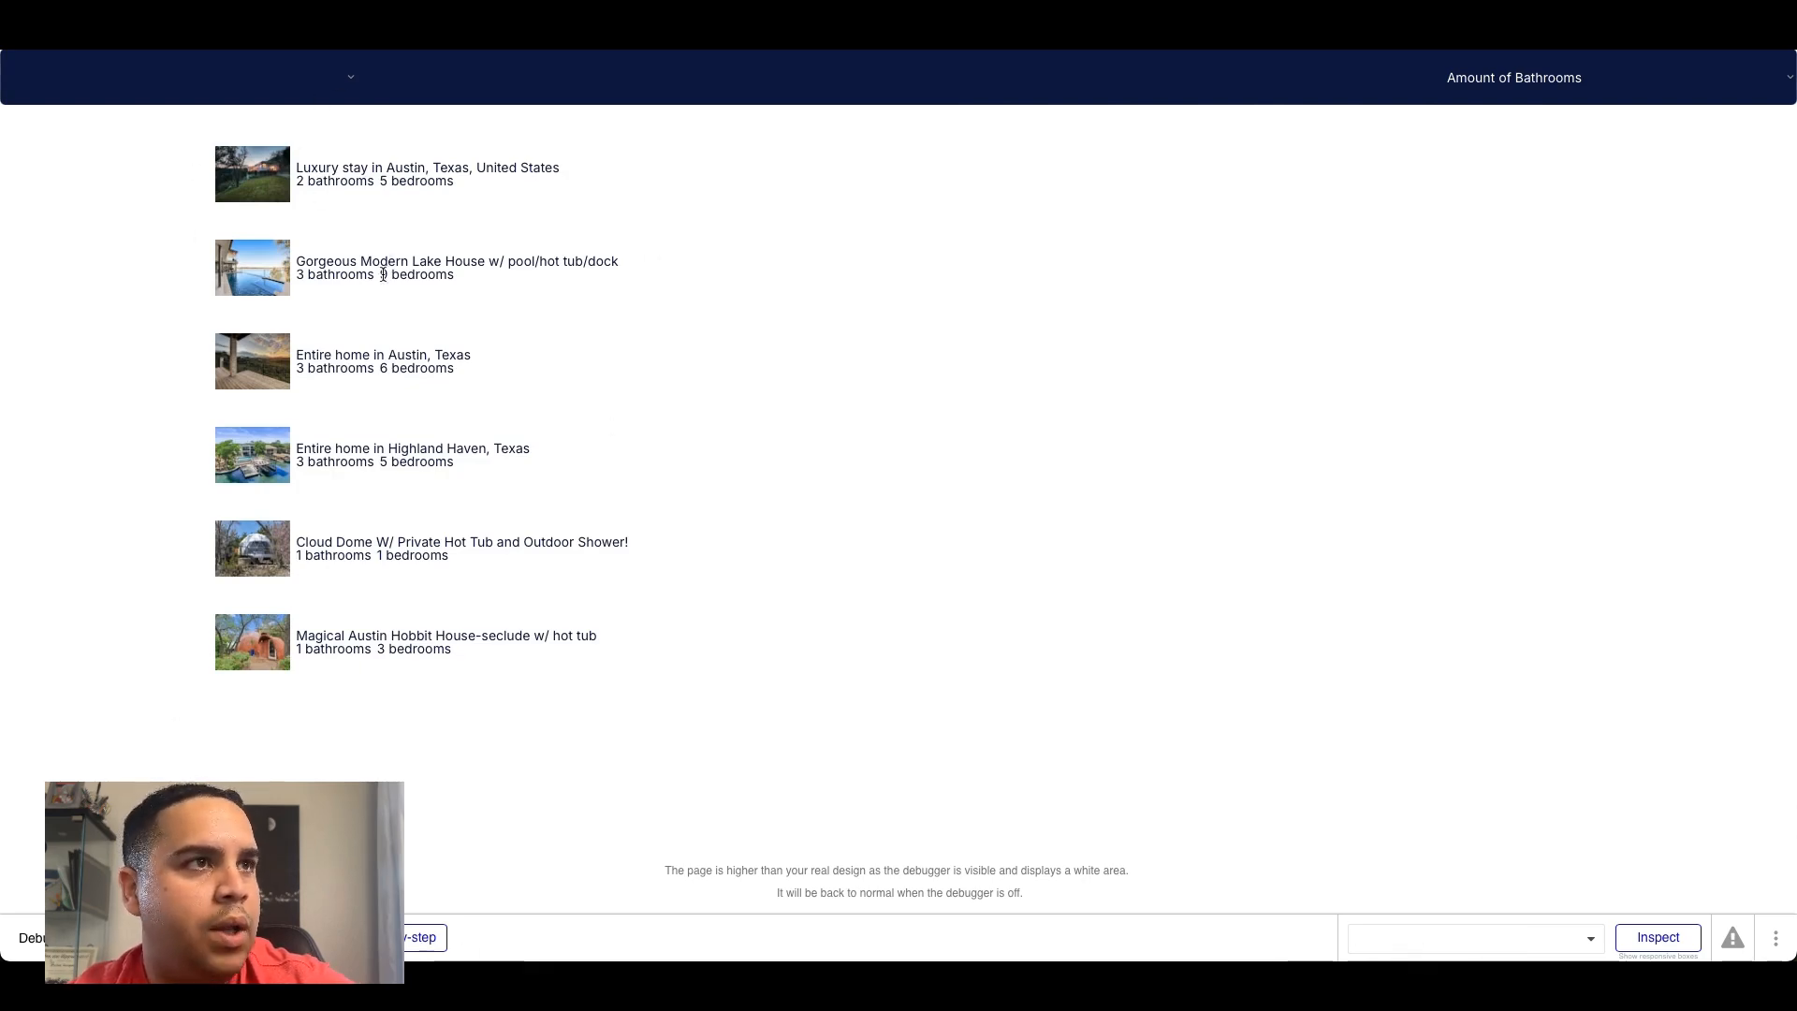
Step: Test the Amount of Bathrooms filter in the preview with 3, 5, 7 and 2 bathrooms
{"action": "left_click", "coordinate": [1534, 82]}
{"action": "left_click", "coordinate": [1499, 165]}
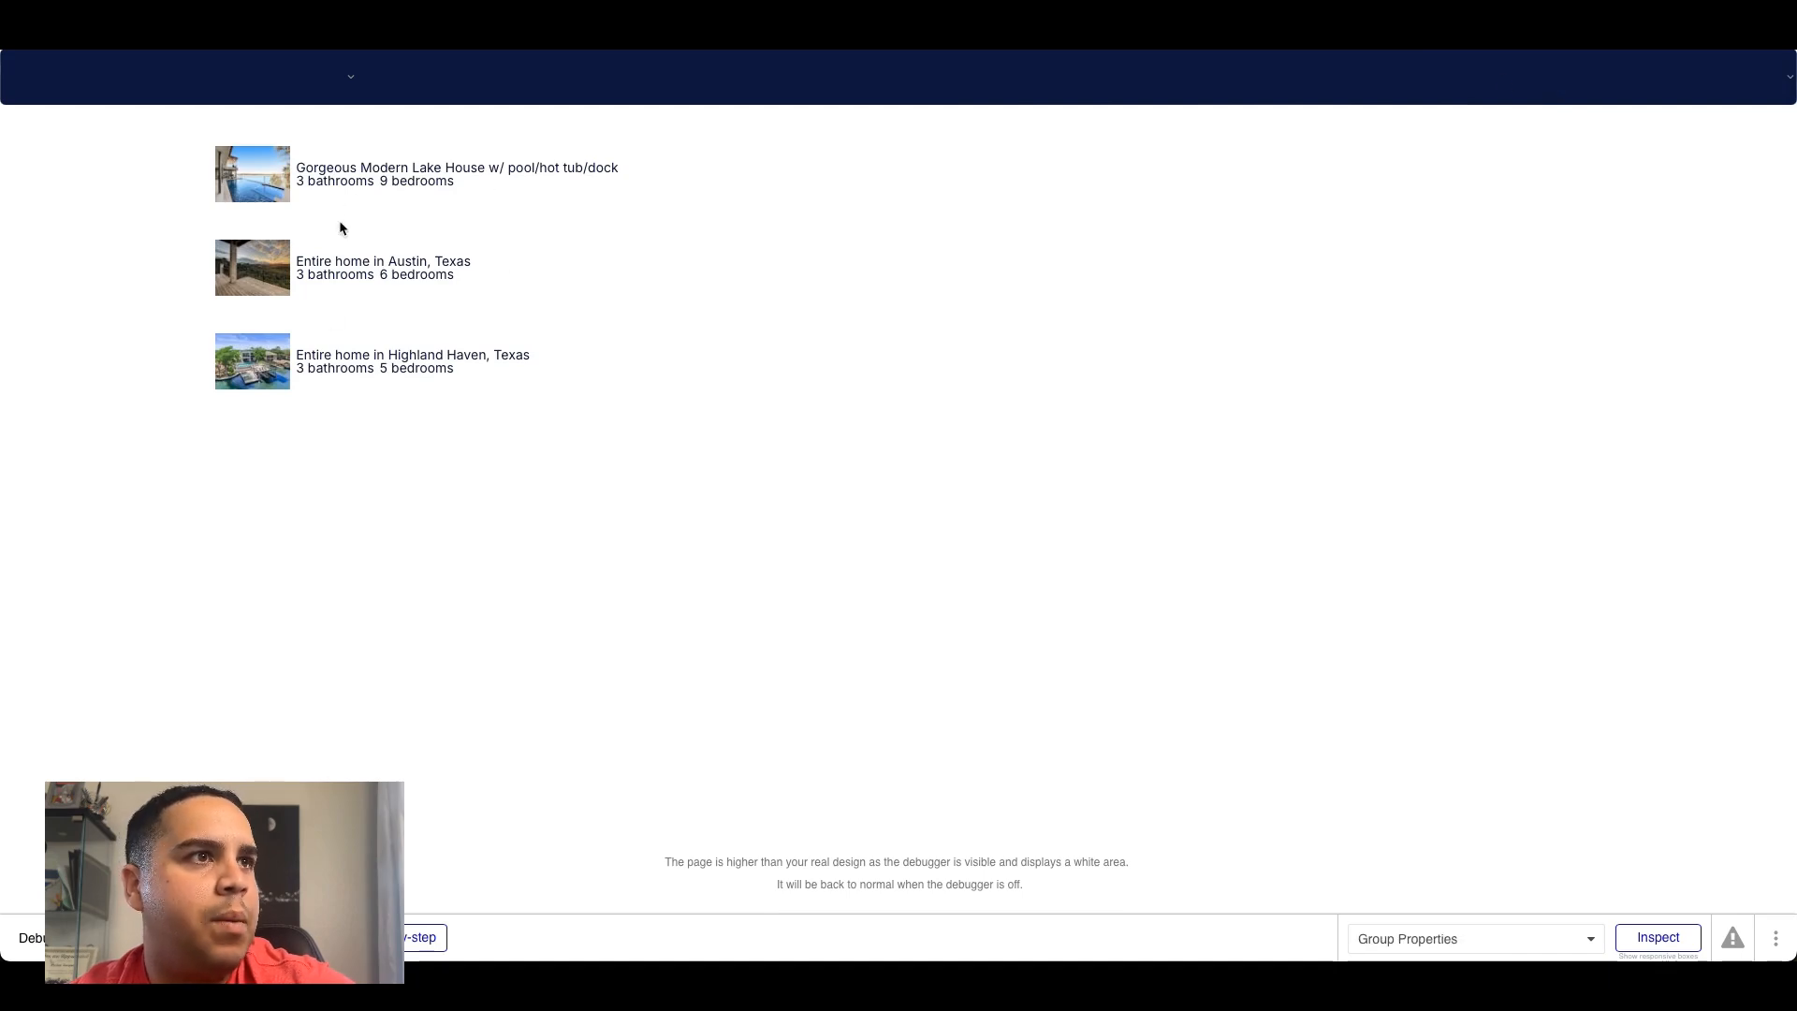
{"action": "left_click", "coordinate": [1574, 82]}
{"action": "left_click", "coordinate": [1532, 70]}
{"action": "left_click", "coordinate": [1708, 93]}
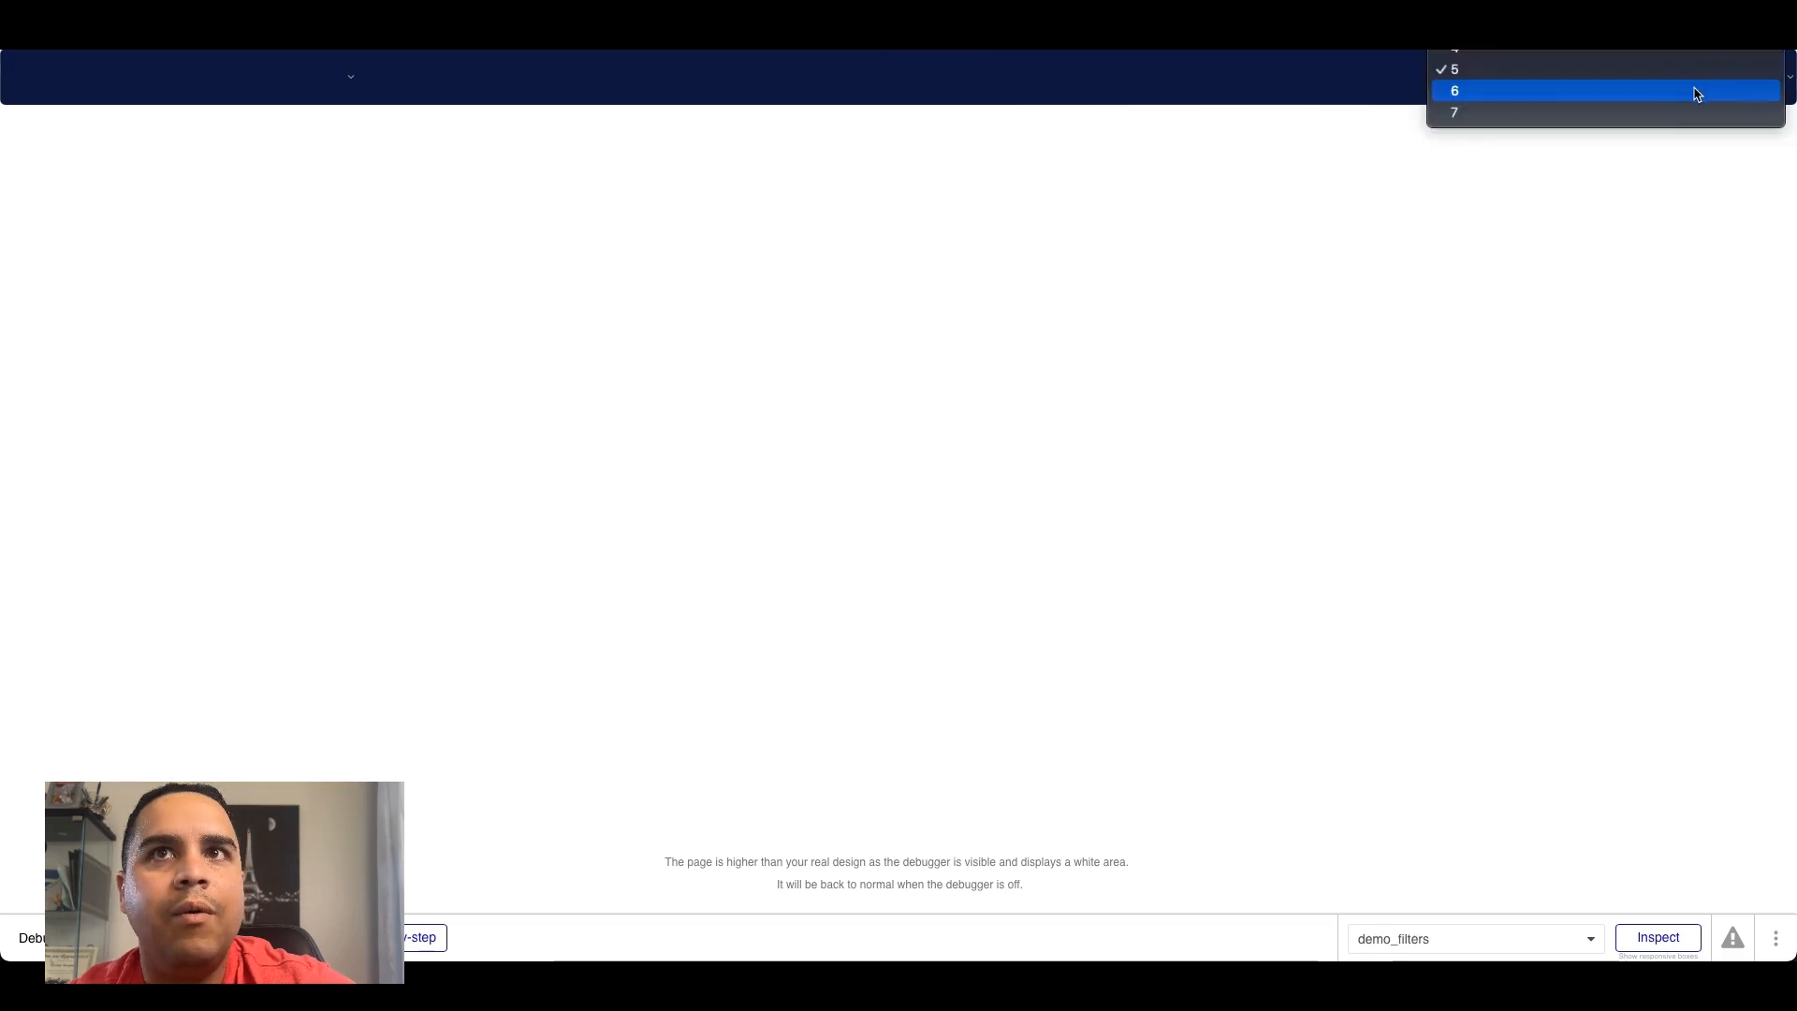
{"action": "left_click", "coordinate": [1698, 93]}
{"action": "left_click", "coordinate": [1700, 89]}
{"action": "left_click", "coordinate": [1697, 99]}
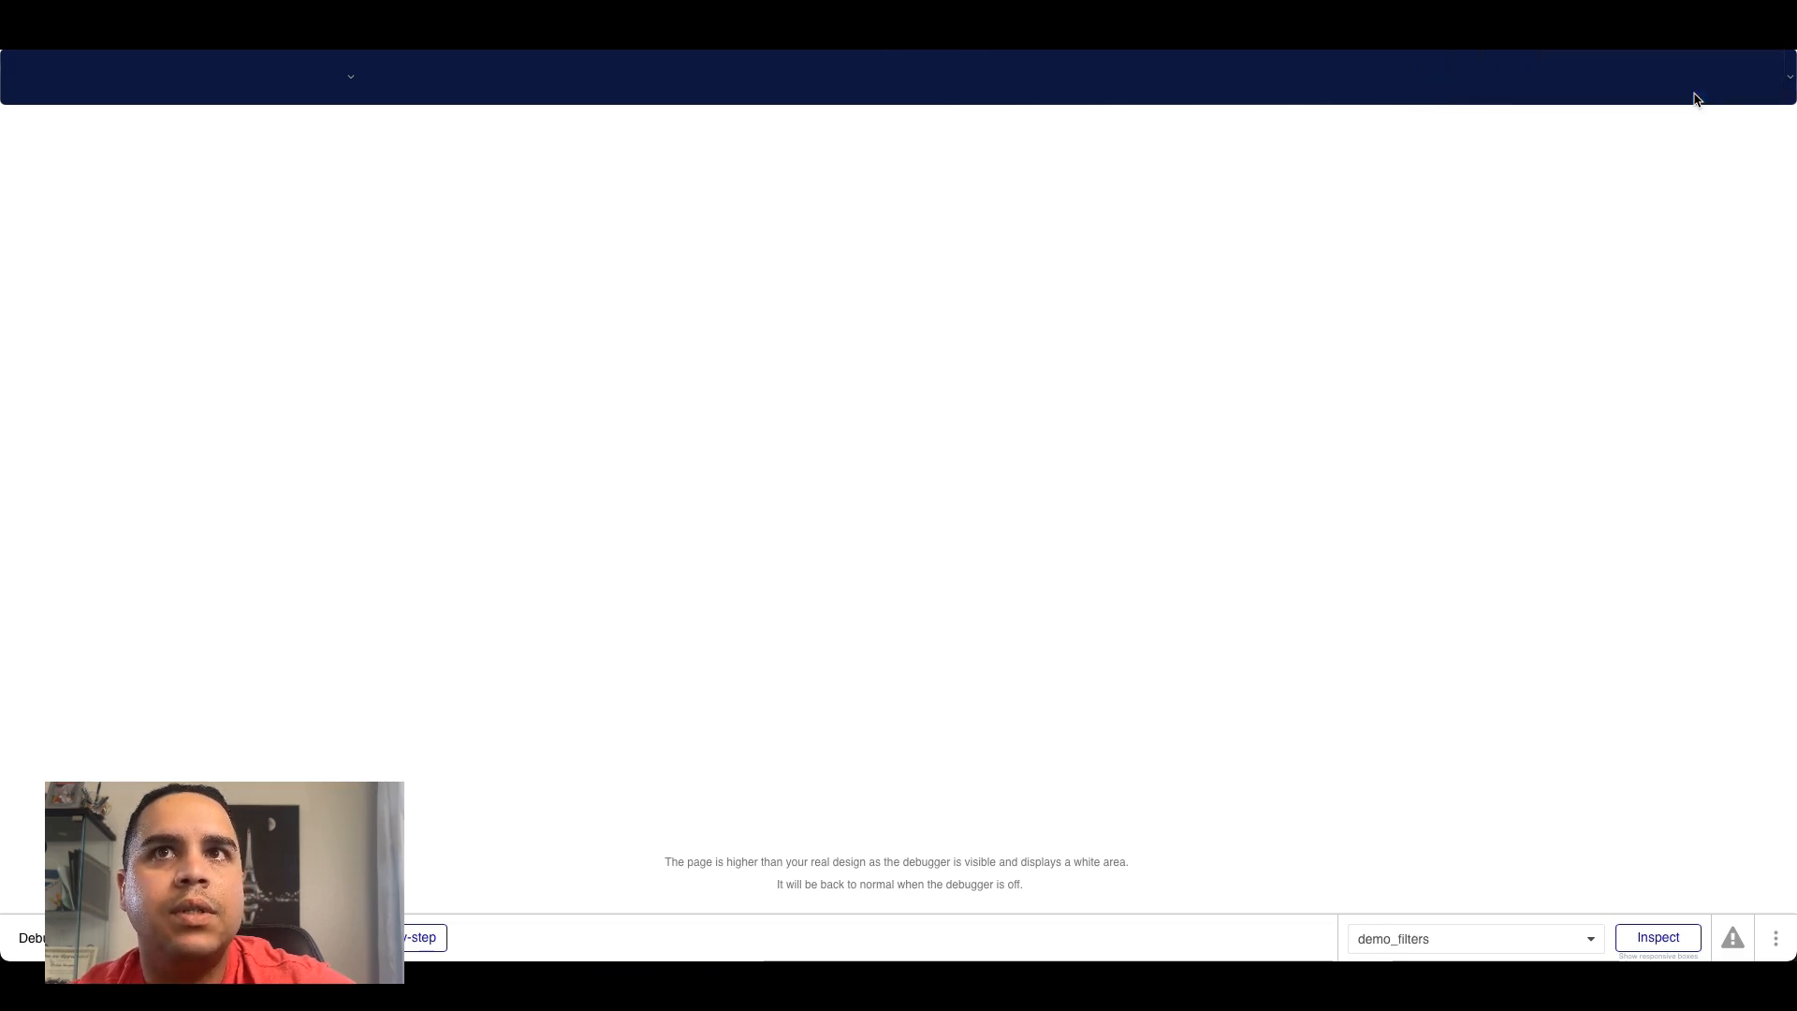
{"action": "left_click", "coordinate": [1697, 76]}
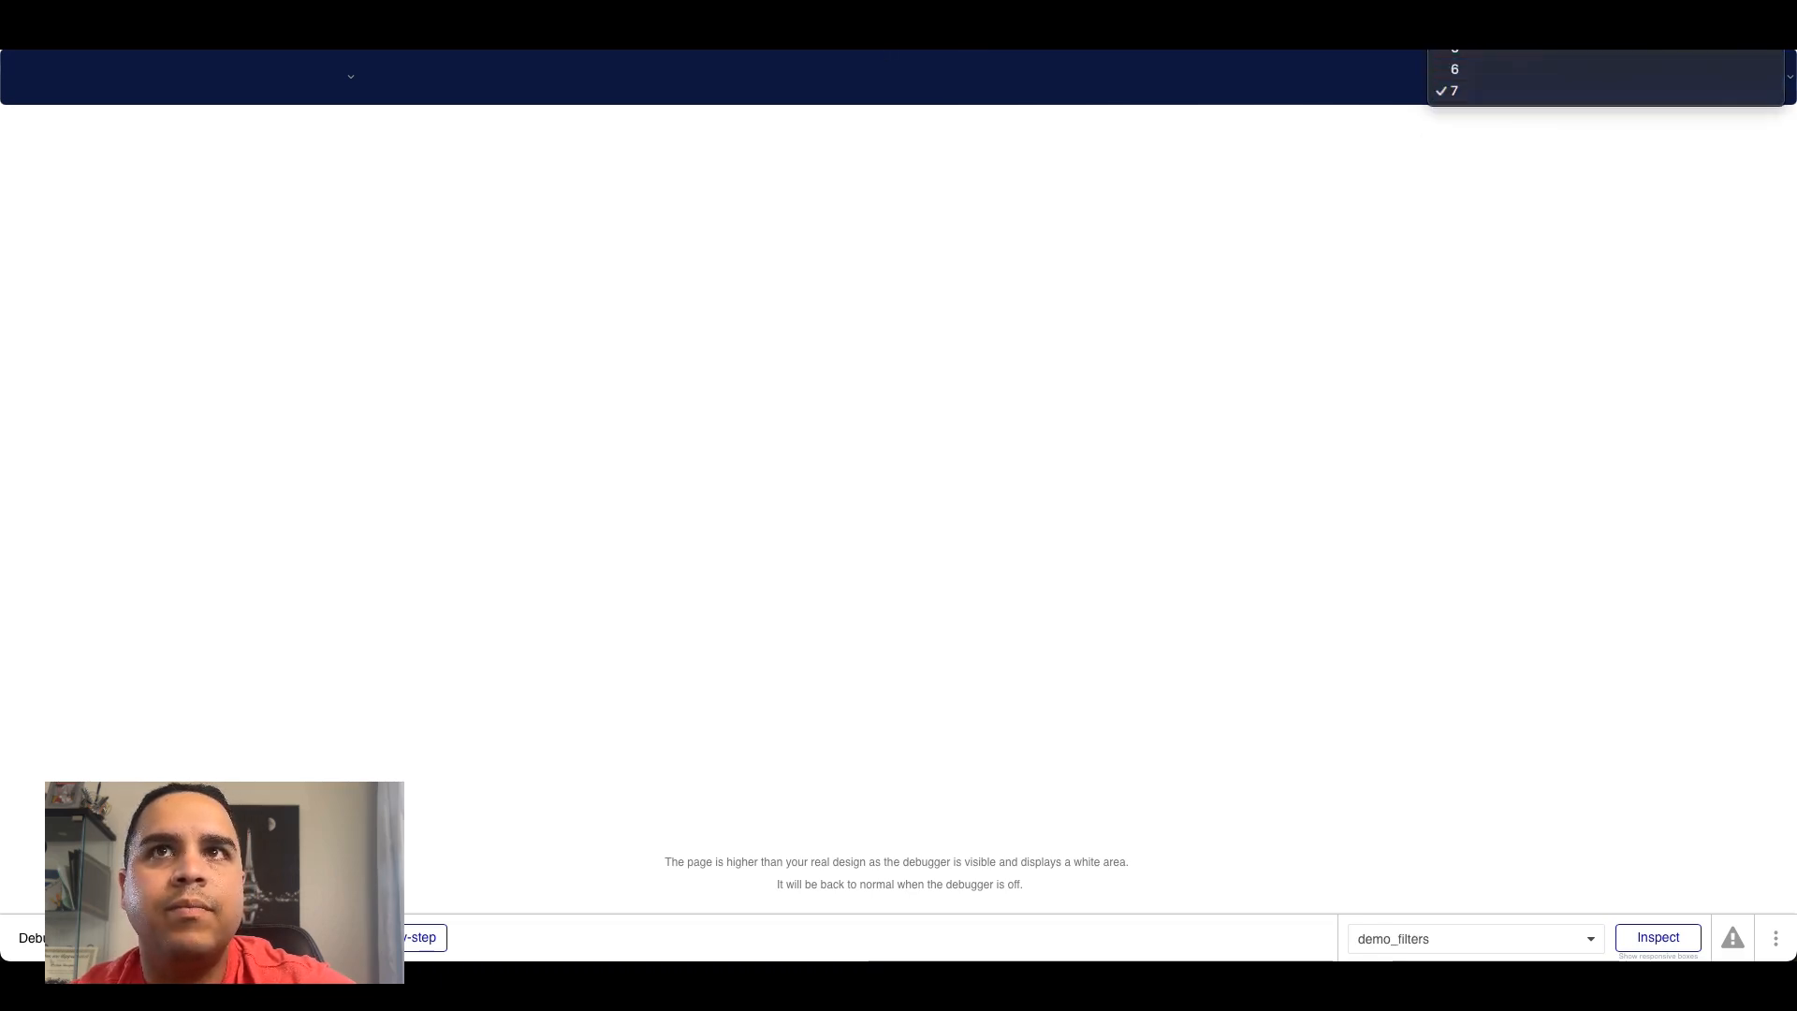
{"action": "left_click", "coordinate": [1596, 57]}
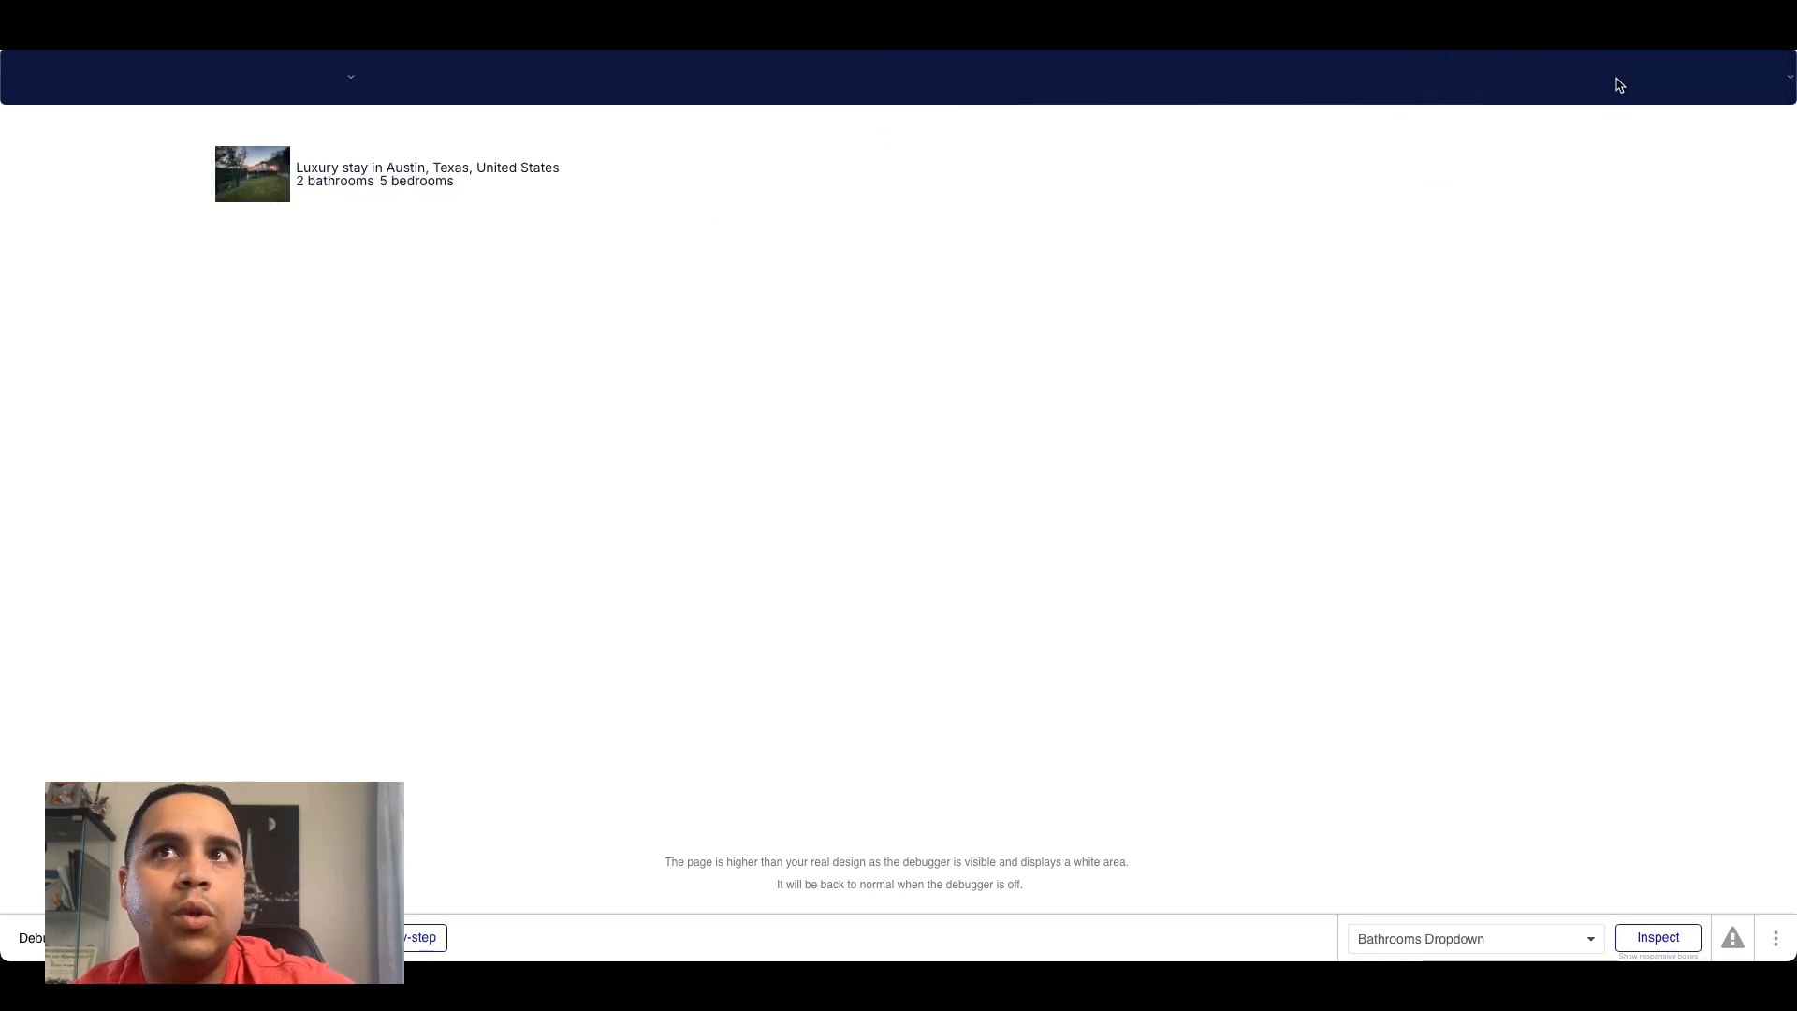
Step: Filter the previewed properties by 1 bathroom, and reset the bathrooms dropdown to its empty option
{"action": "left_click", "coordinate": [1617, 80]}
{"action": "left_click", "coordinate": [1607, 58]}
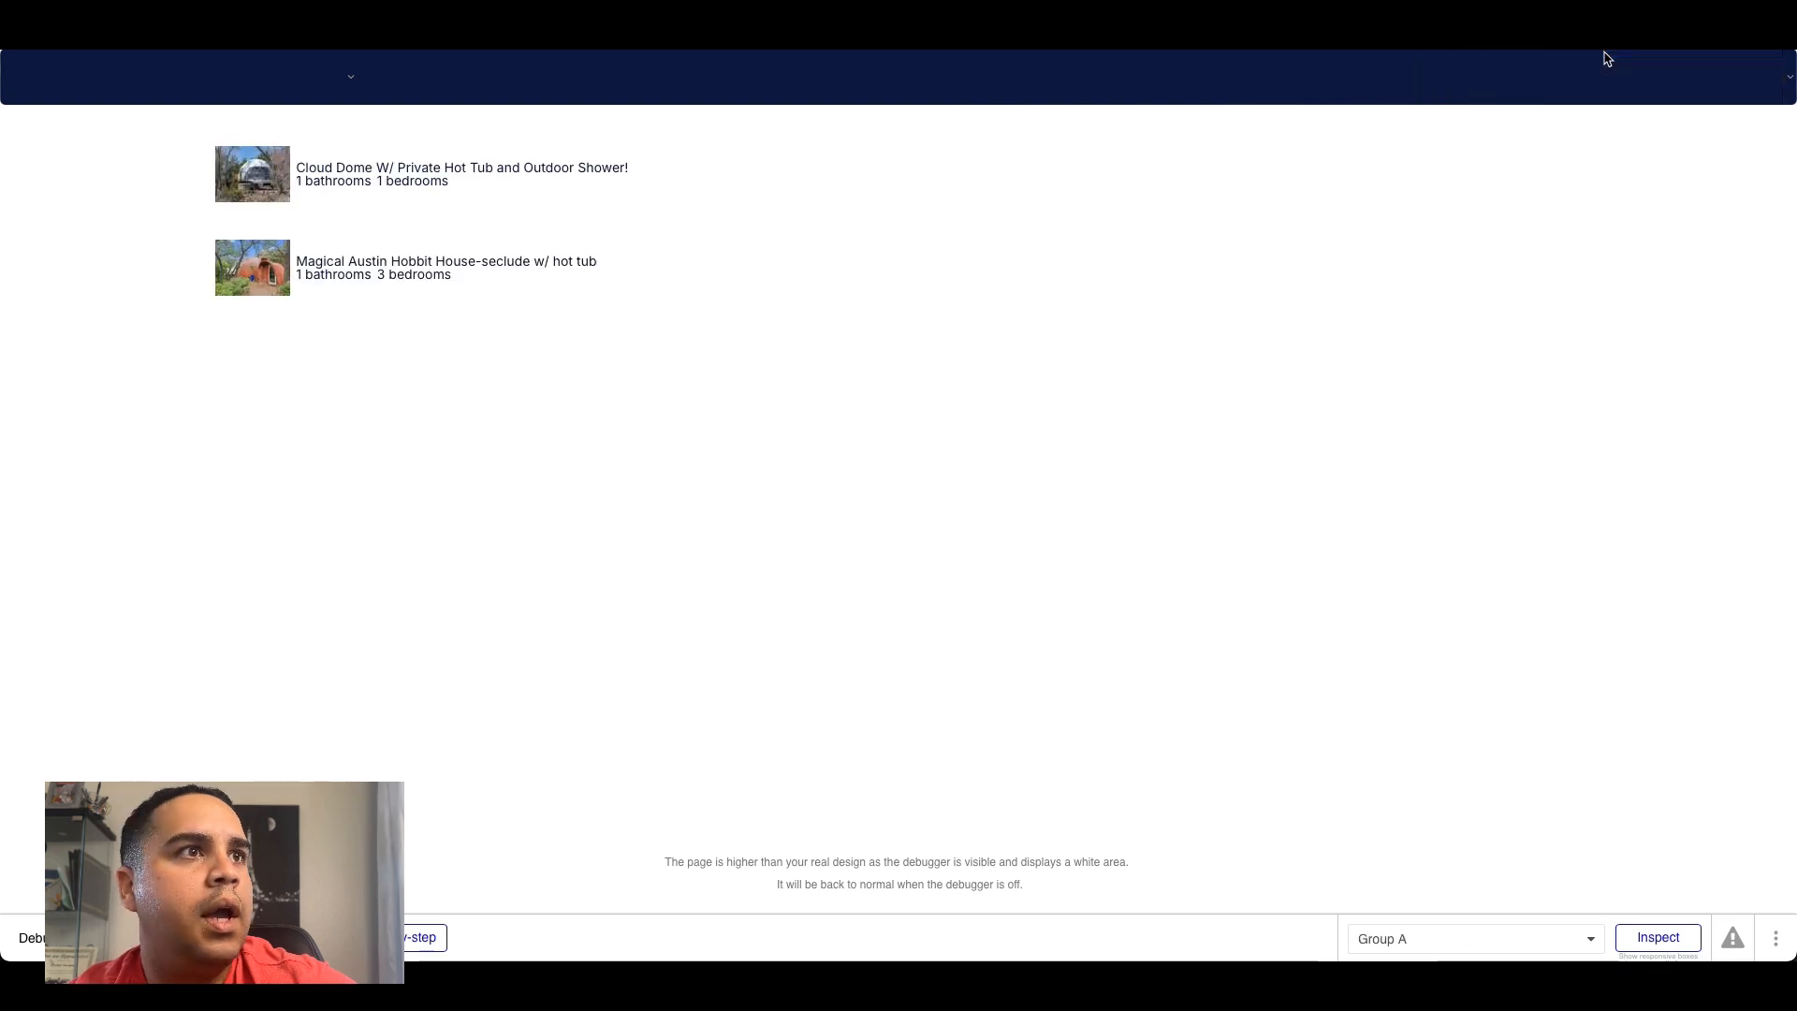
{"action": "left_click", "coordinate": [1597, 86]}
{"action": "left_click", "coordinate": [1593, 56]}
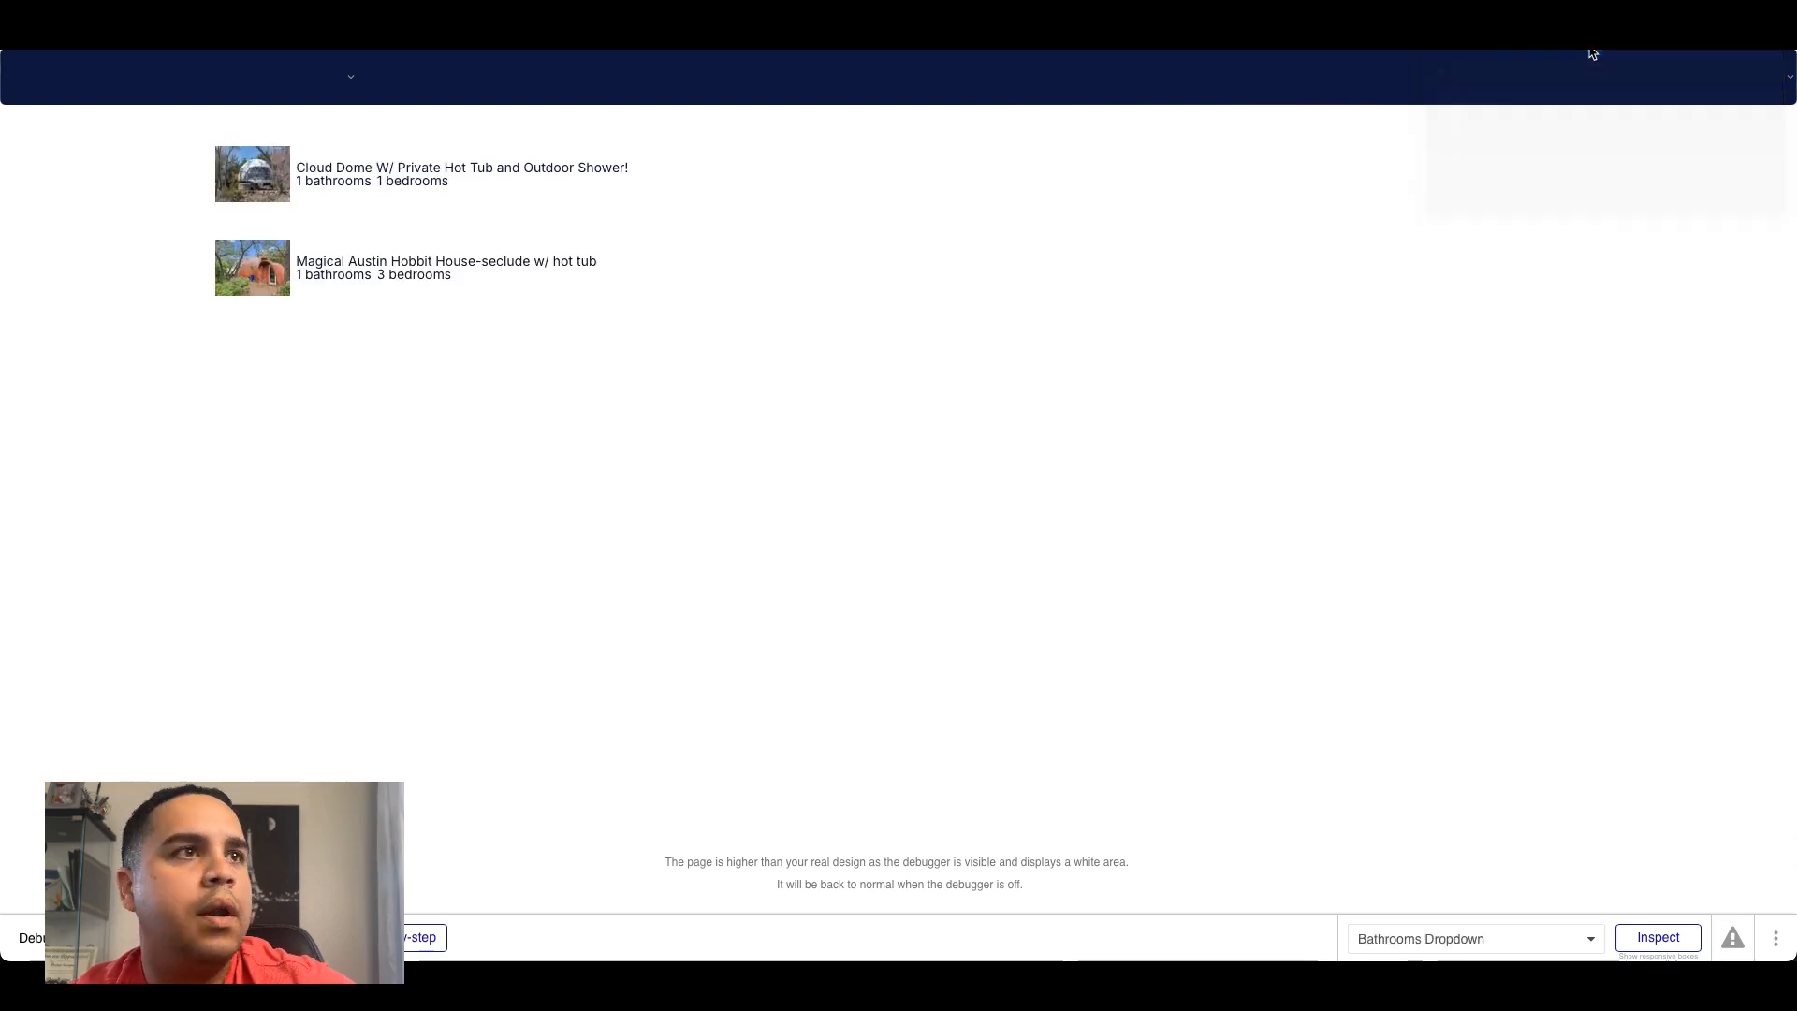
Step: Switch to the Yelp and Zillow example pages, and examine Yelp's restaurant filters and Zillow's bedrooms and bathrooms filter
{"action": "left_click", "coordinate": [307, 545]}
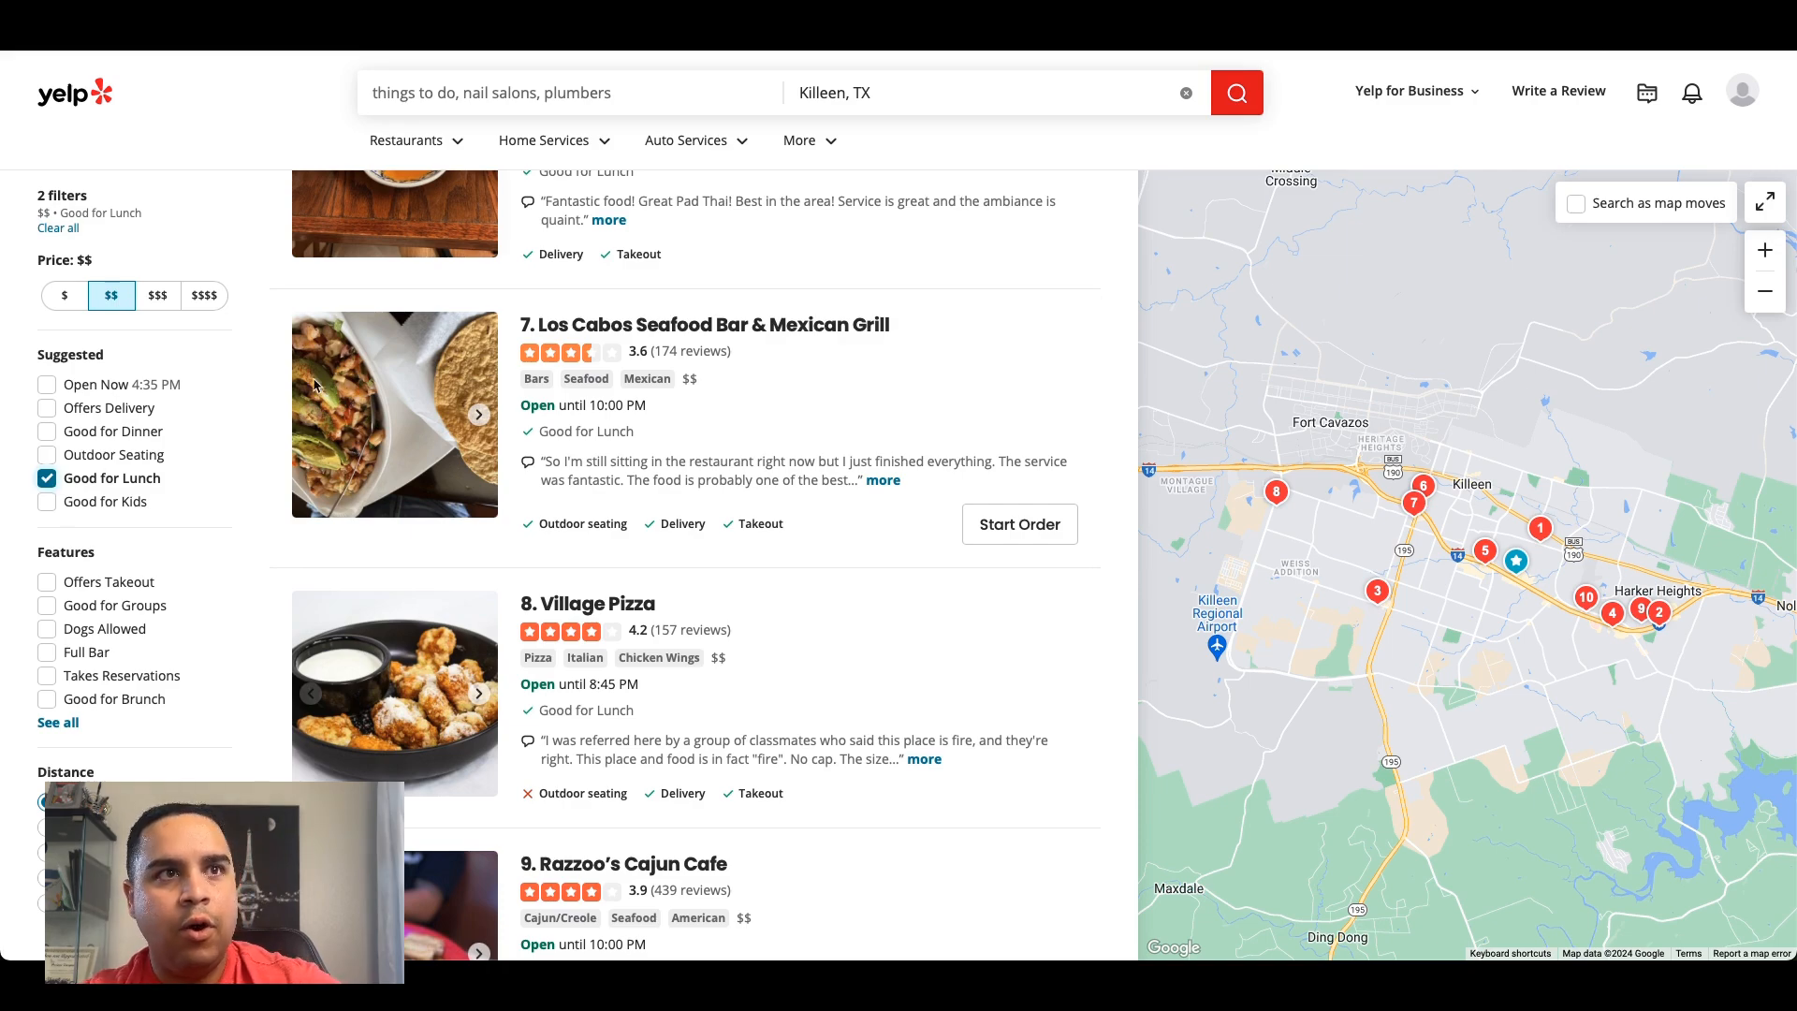
{"action": "scroll", "coordinate": [151, 346], "scroll_direction": "up", "scroll_amount": 5}
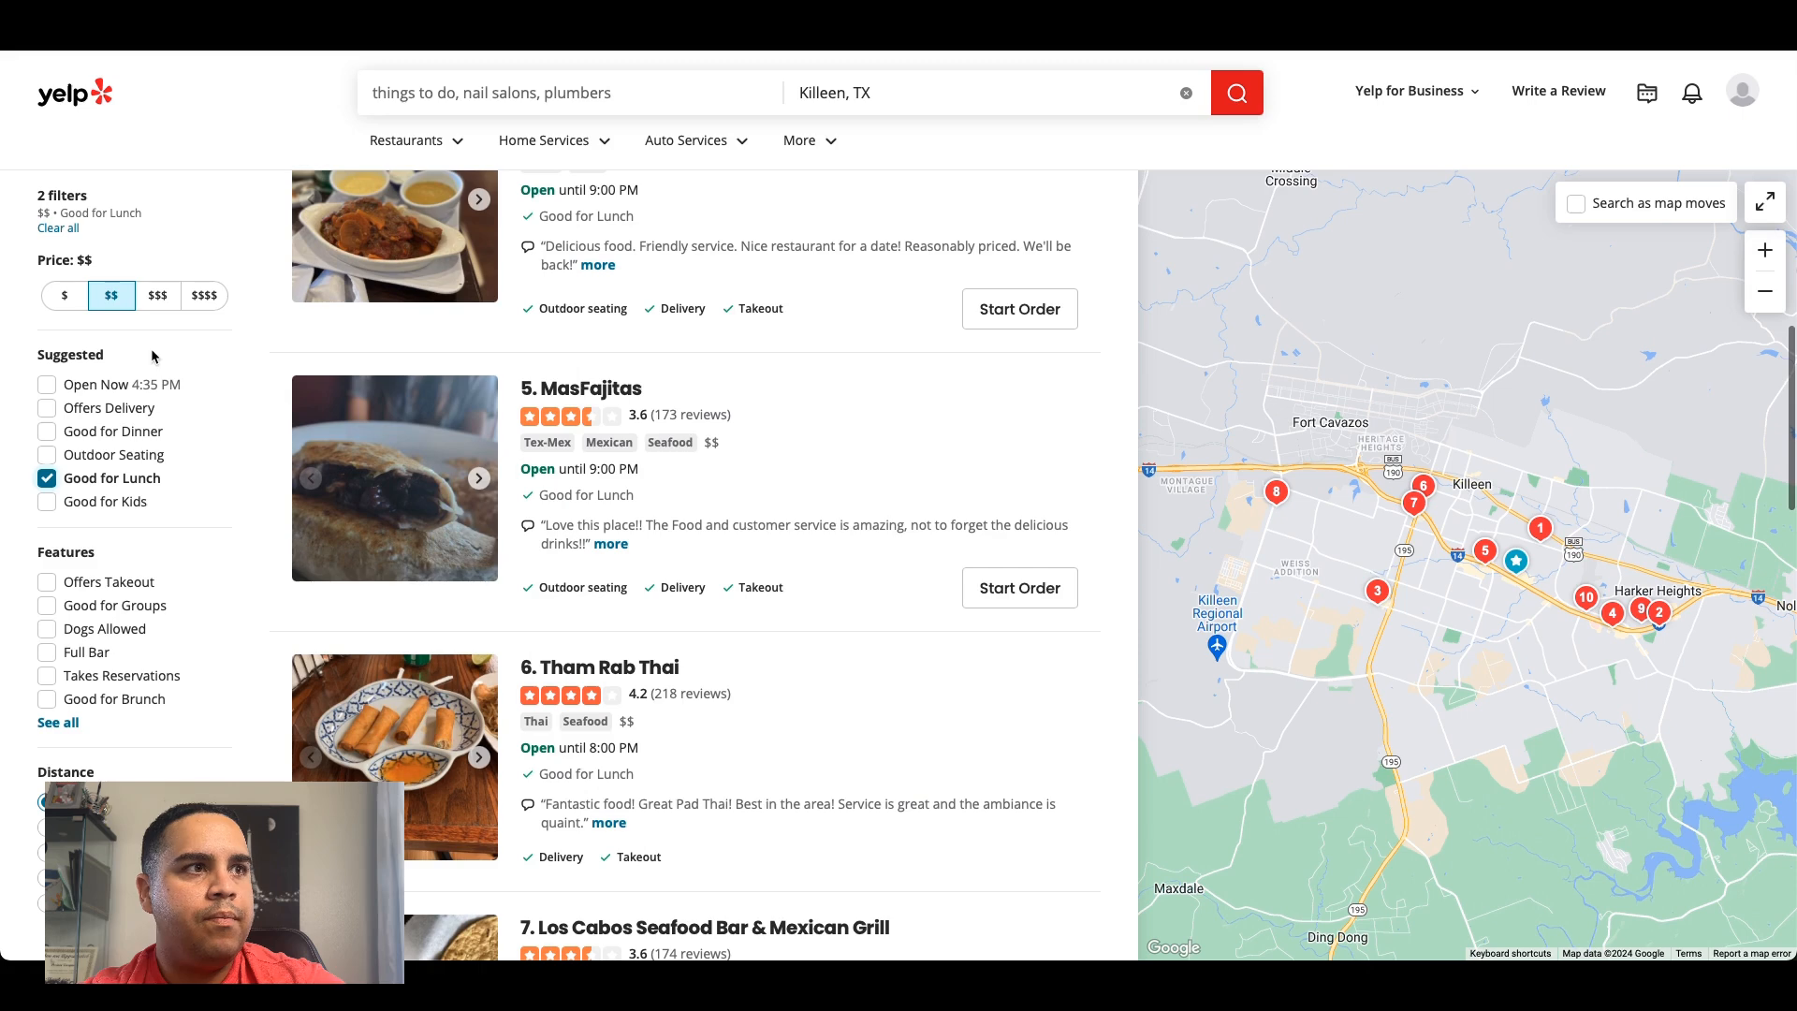
{"action": "left_click", "coordinate": [53, 633]}
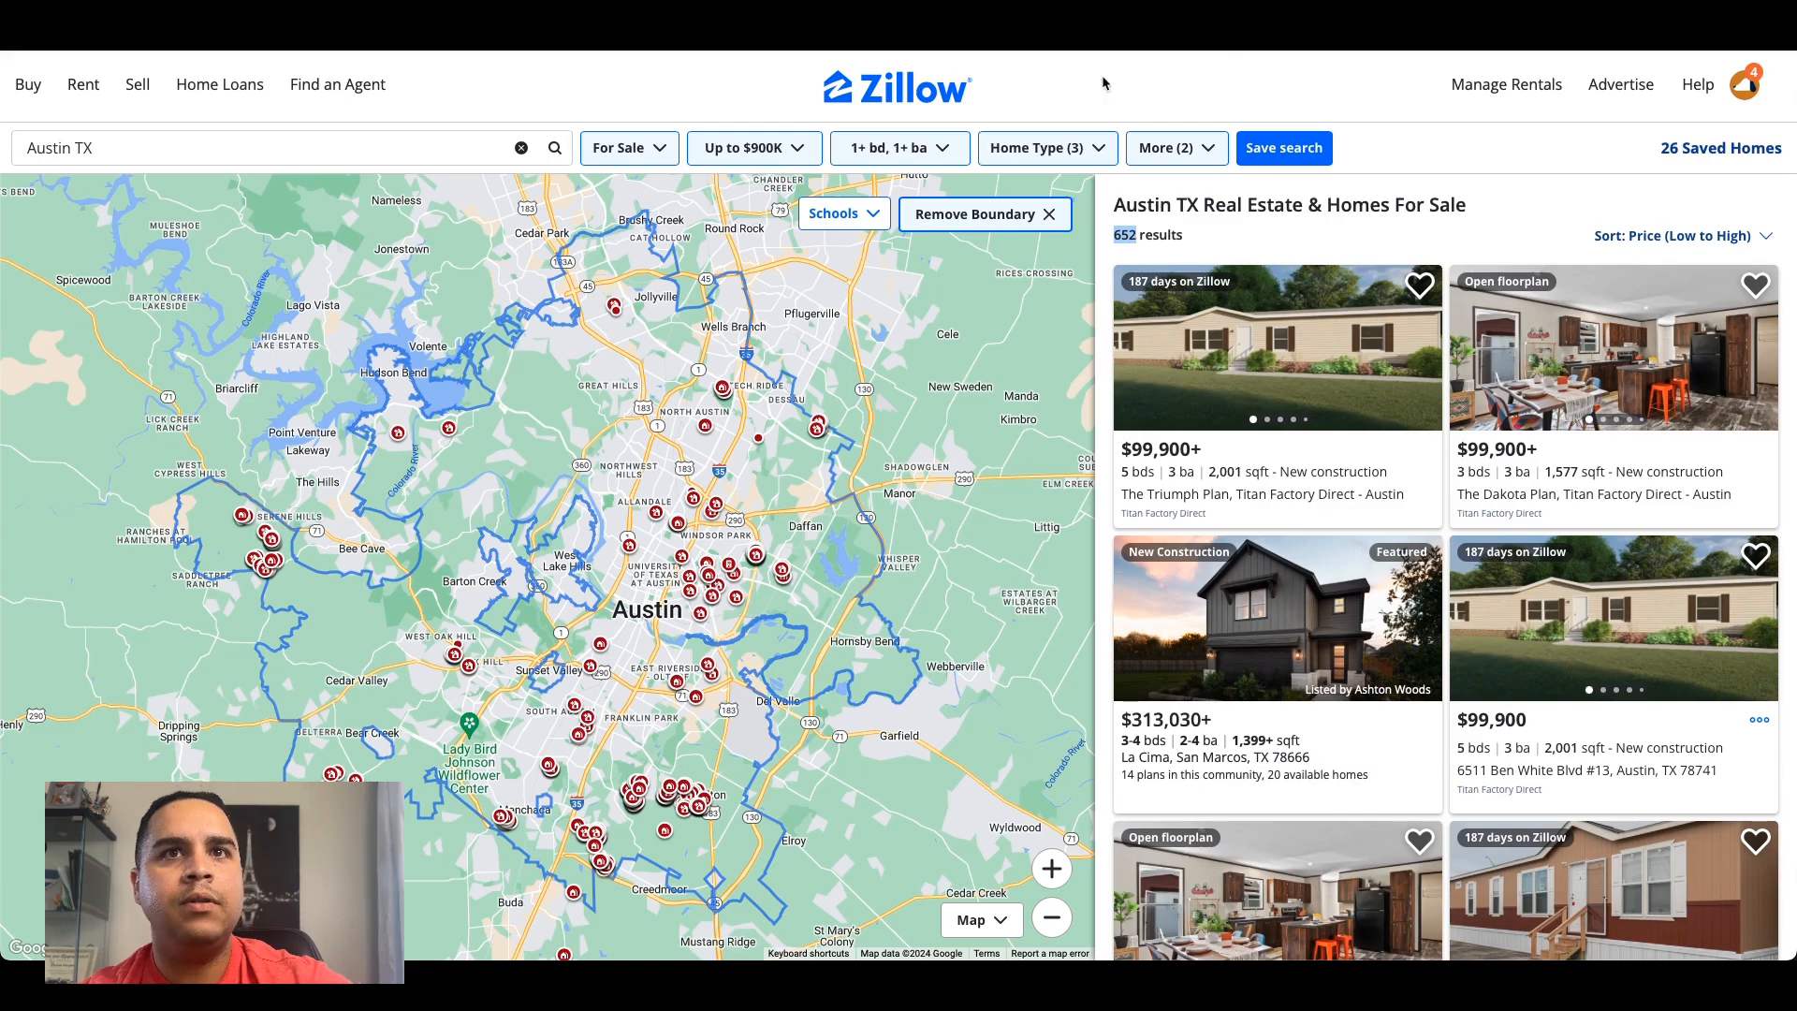
{"action": "left_click", "coordinate": [854, 151]}
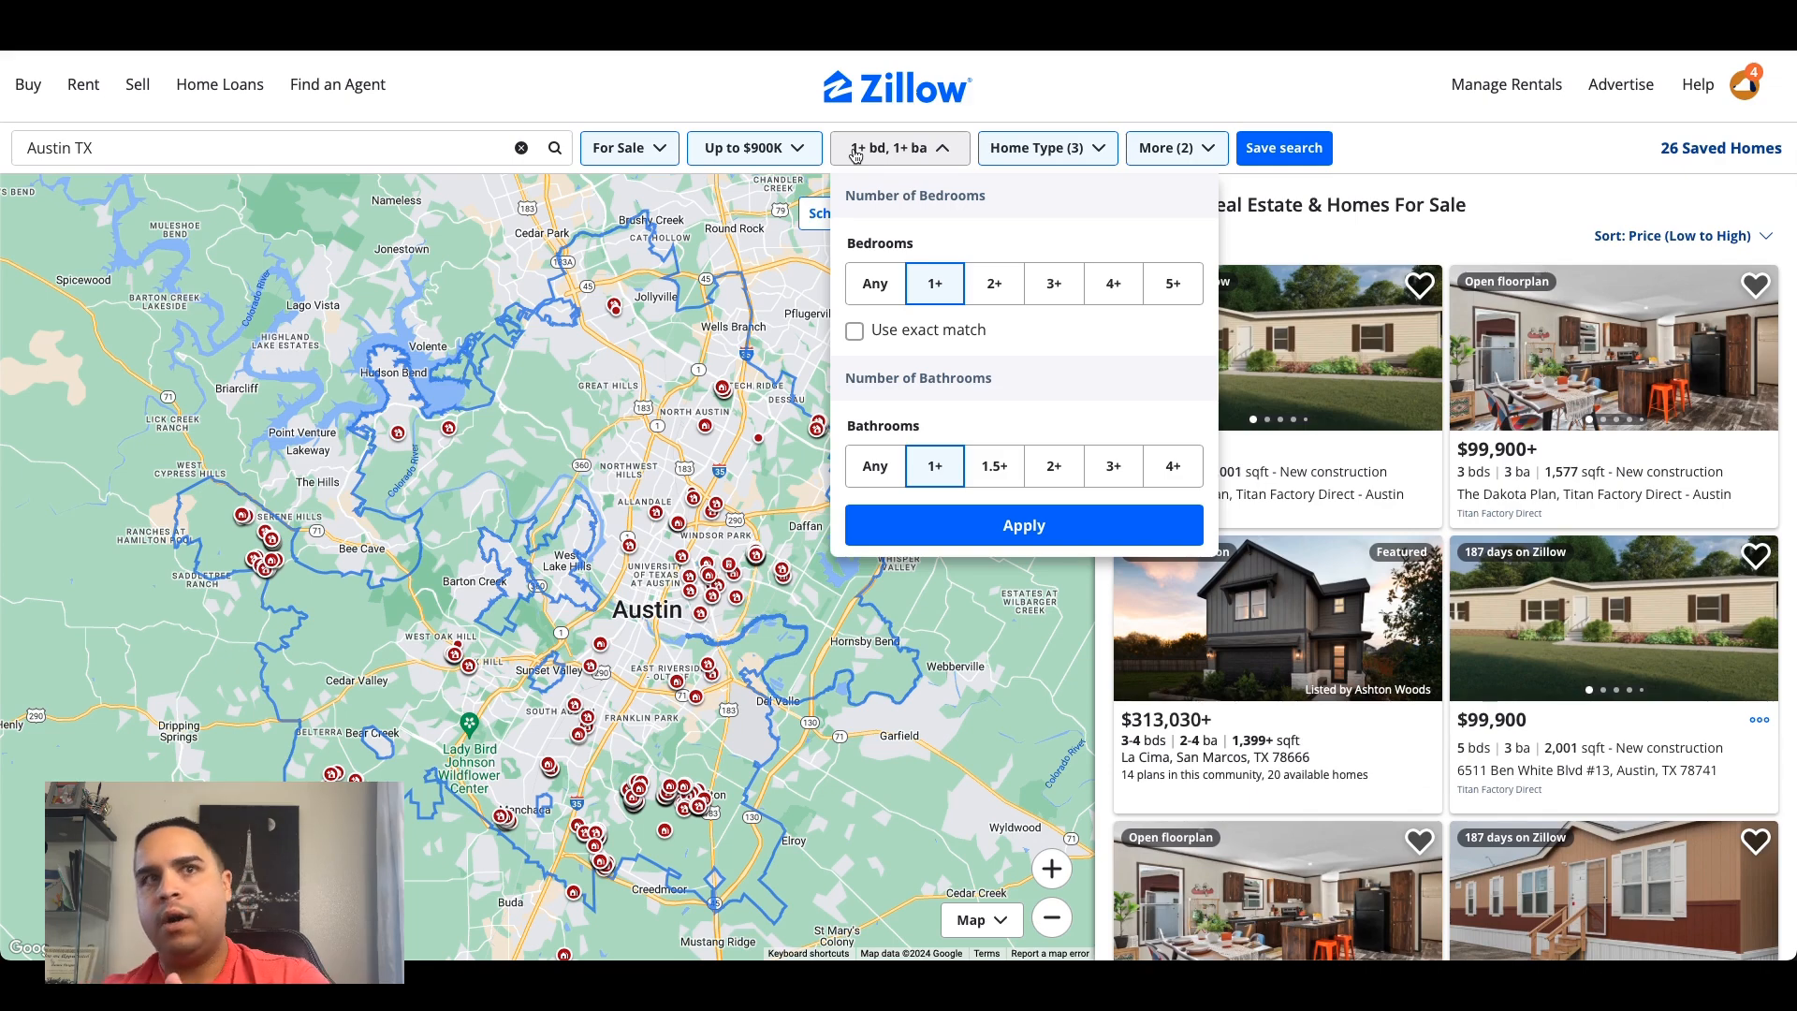
Step: Back in the Bubble editor, merge the properties repeating group's data source with a second search for Properties
{"action": "left_click", "coordinate": [634, 48]}
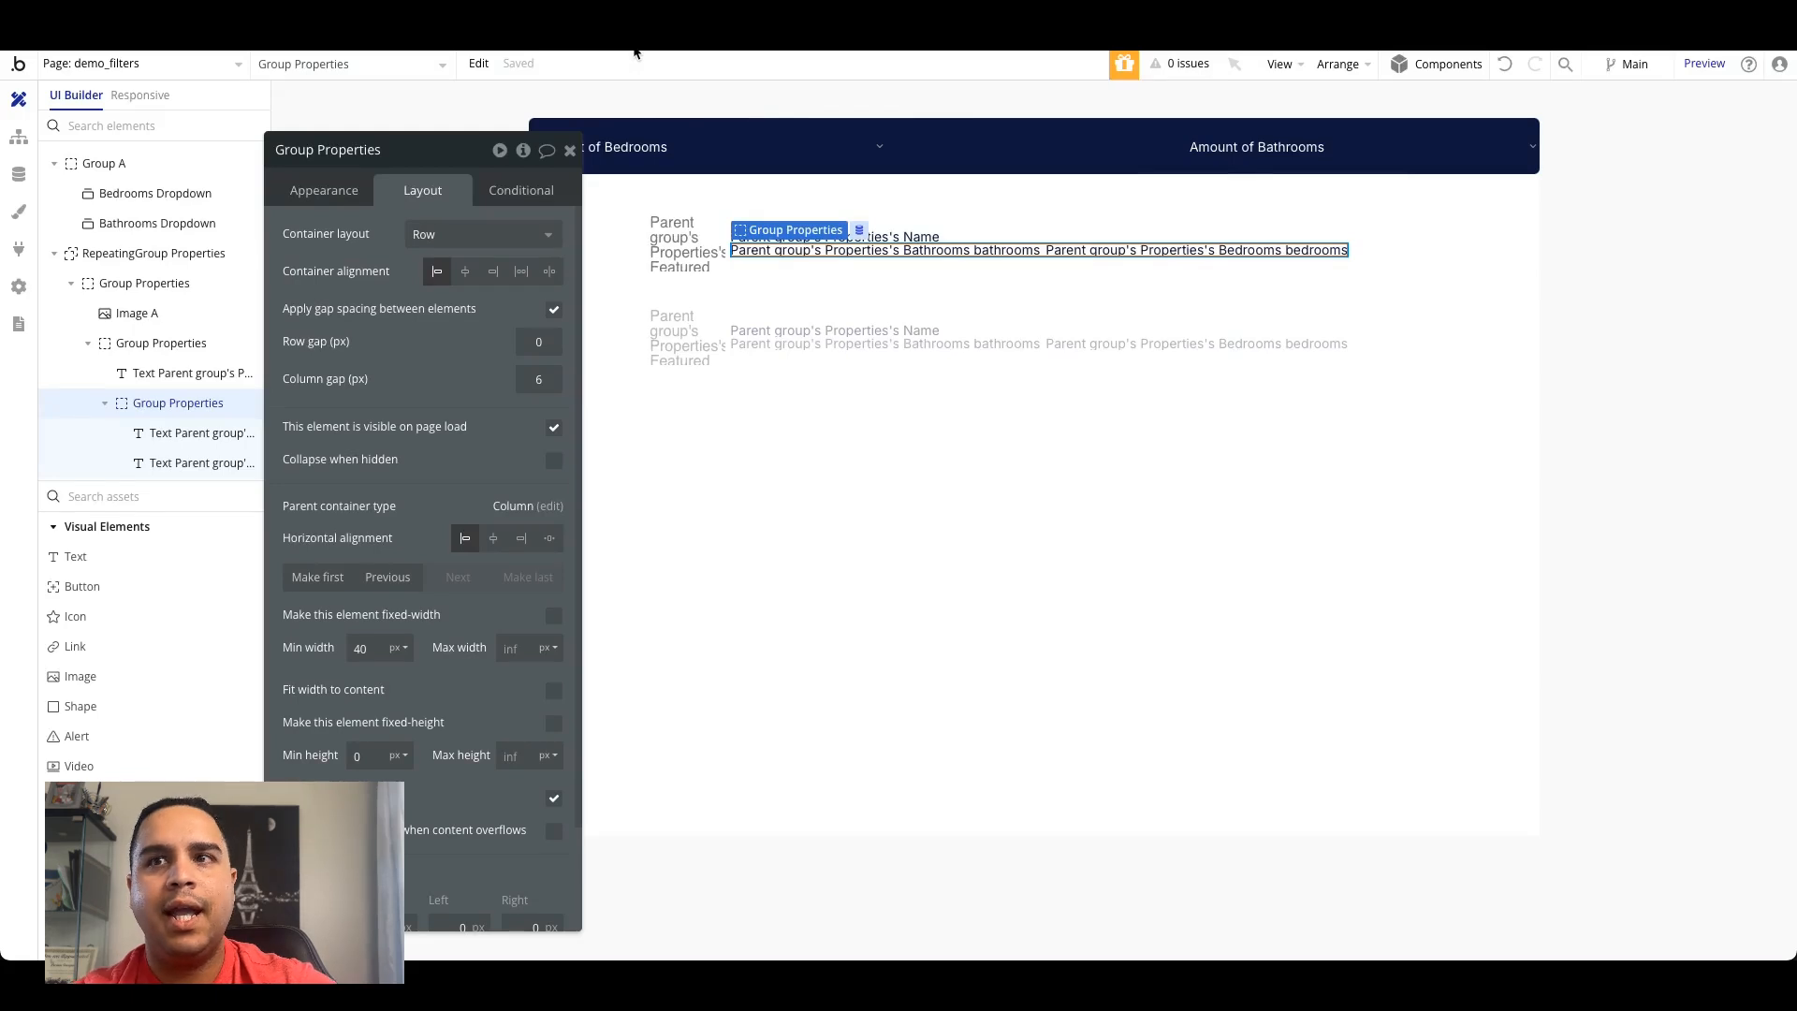
{"action": "left_click", "coordinate": [814, 358]}
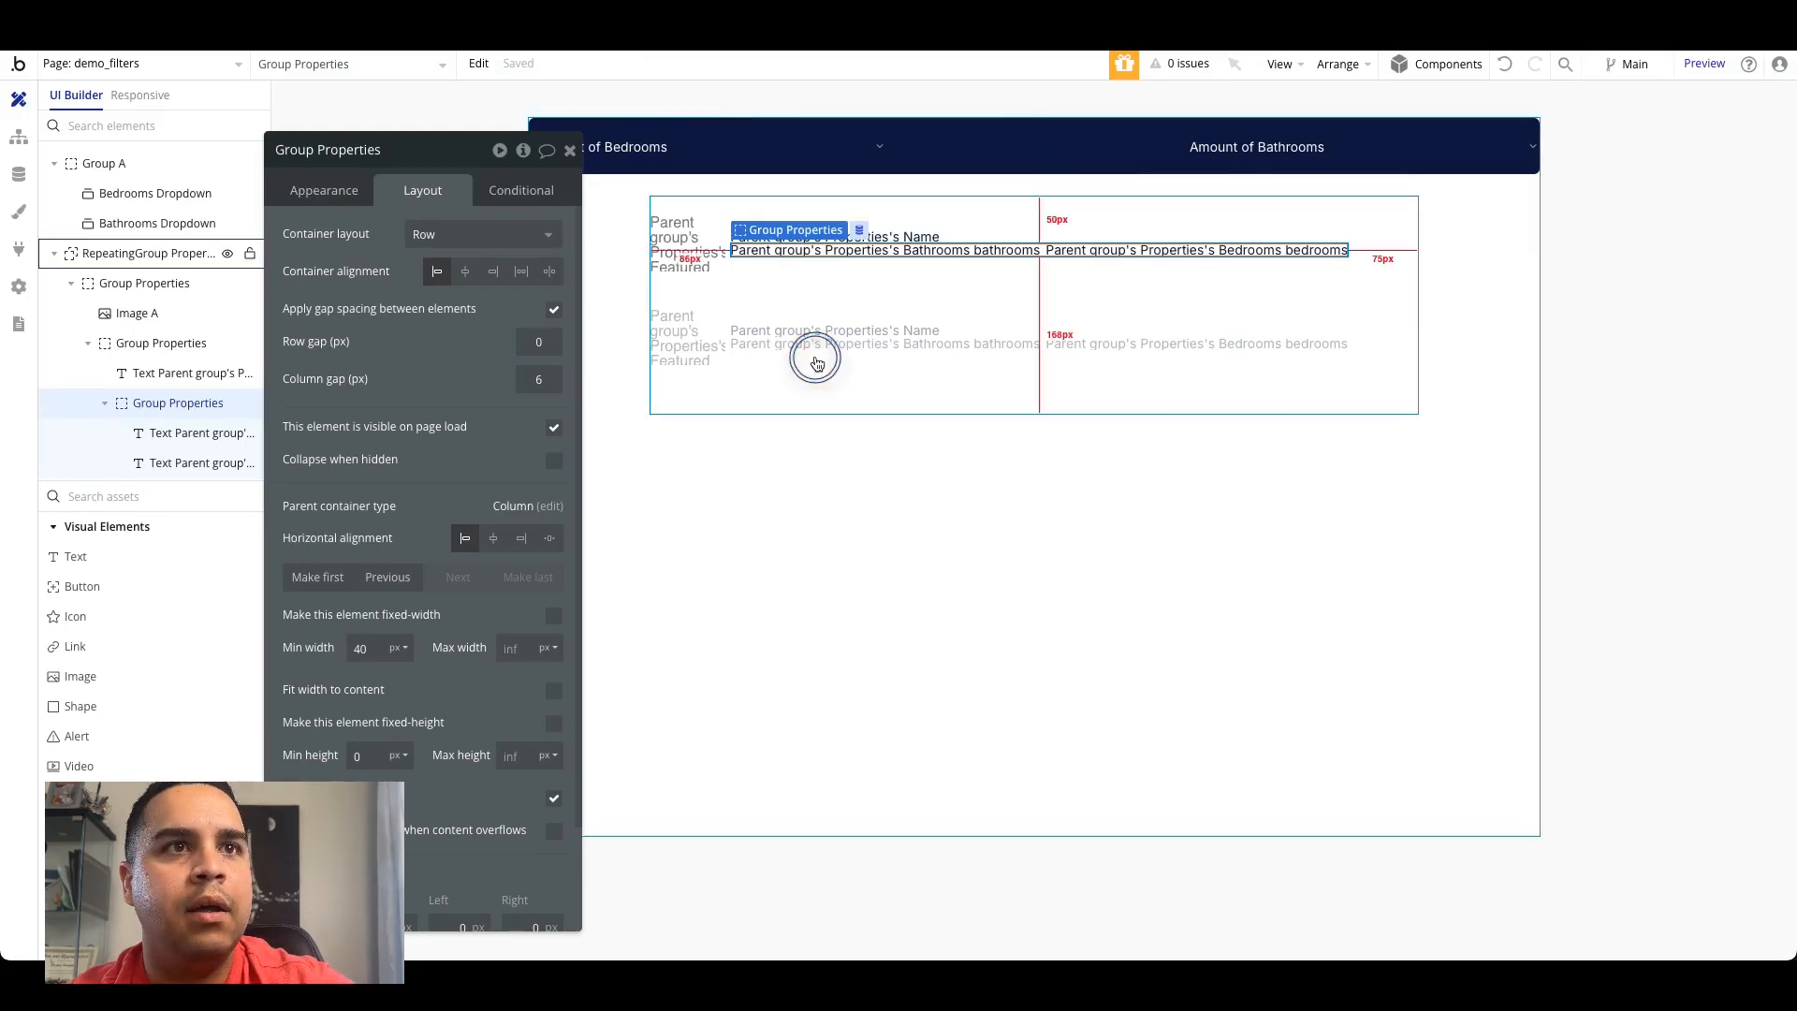
{"action": "left_click", "coordinate": [342, 187]}
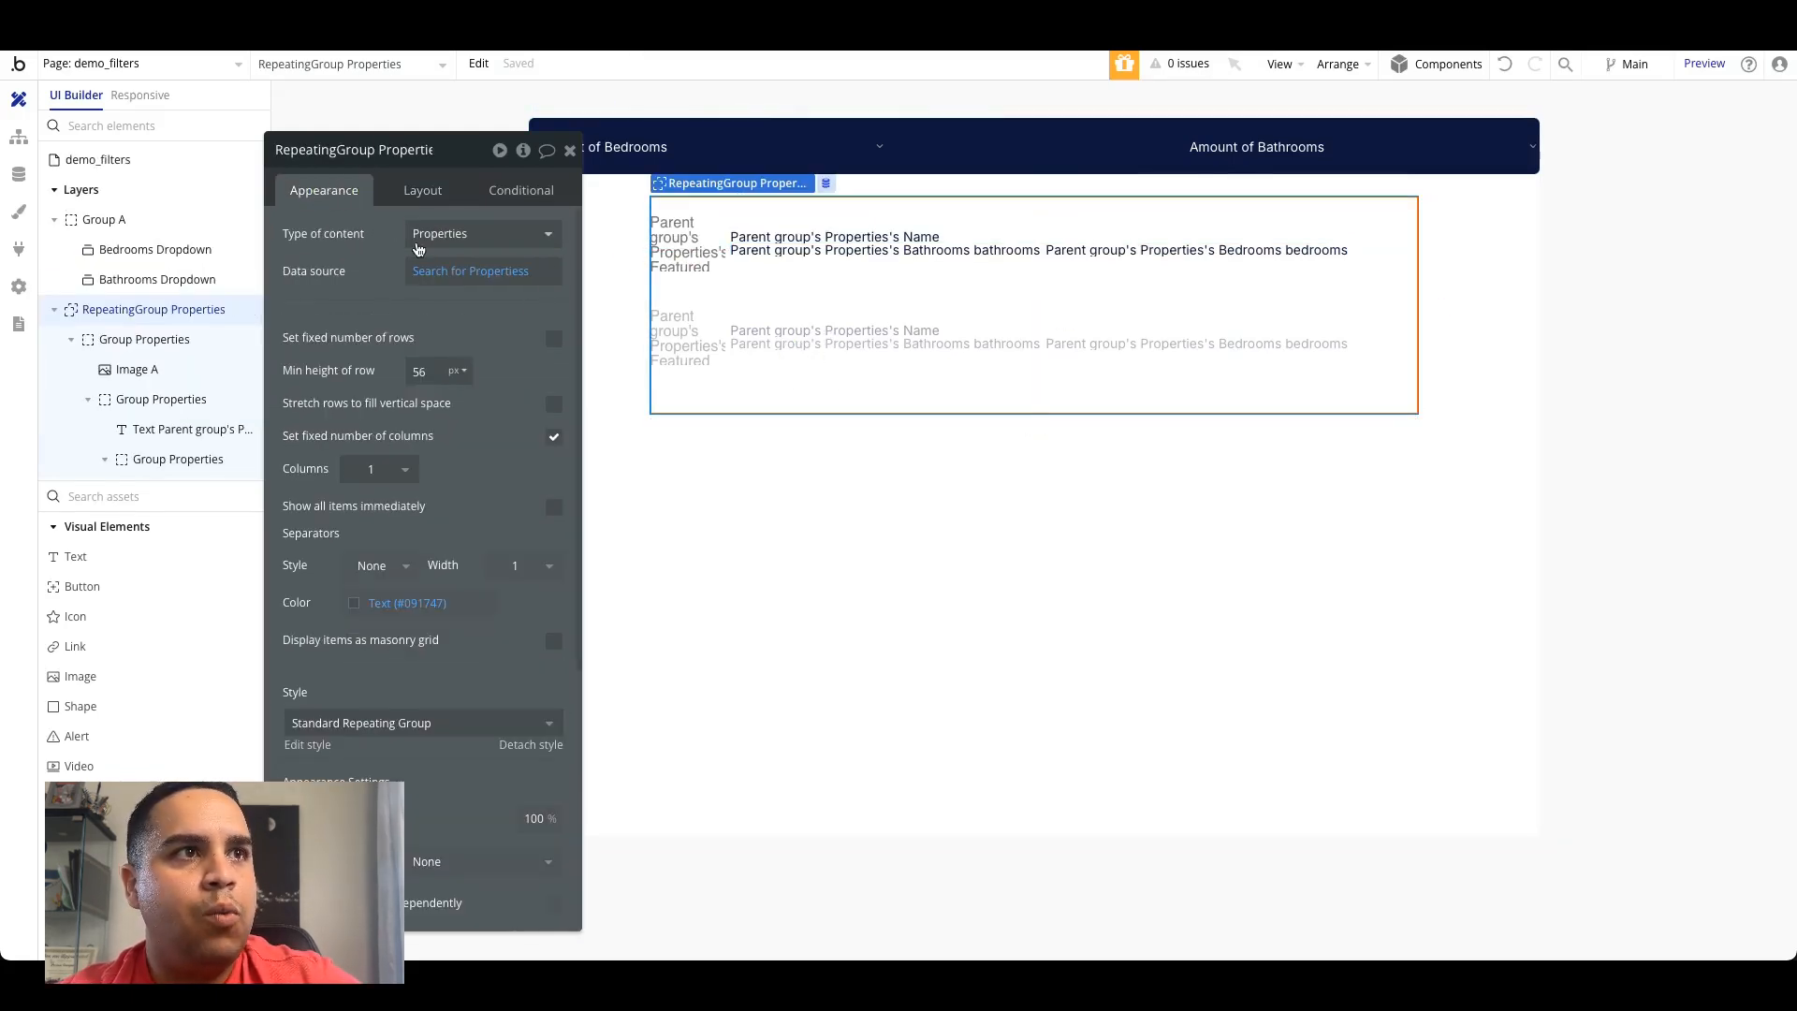
{"action": "left_click", "coordinate": [511, 273]}
{"action": "left_click", "coordinate": [432, 289]}
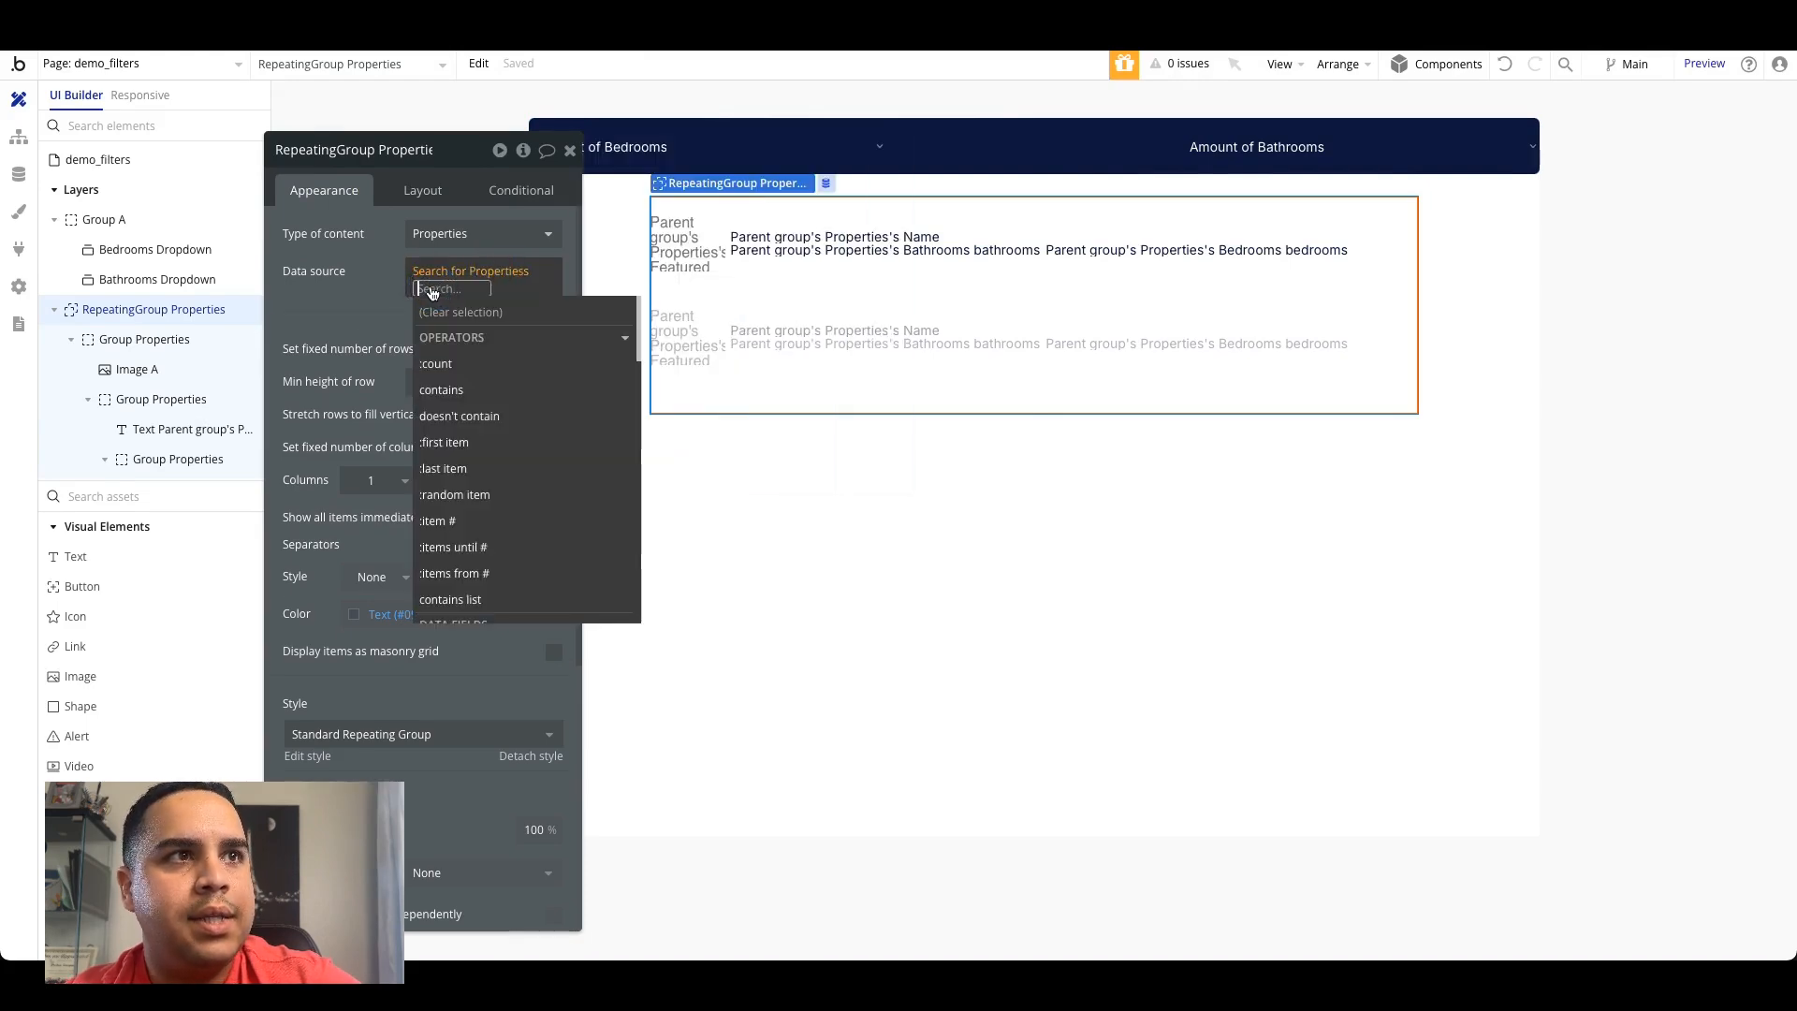
{"action": "type", "text": "mer"}
{"action": "left_click", "coordinate": [451, 337]}
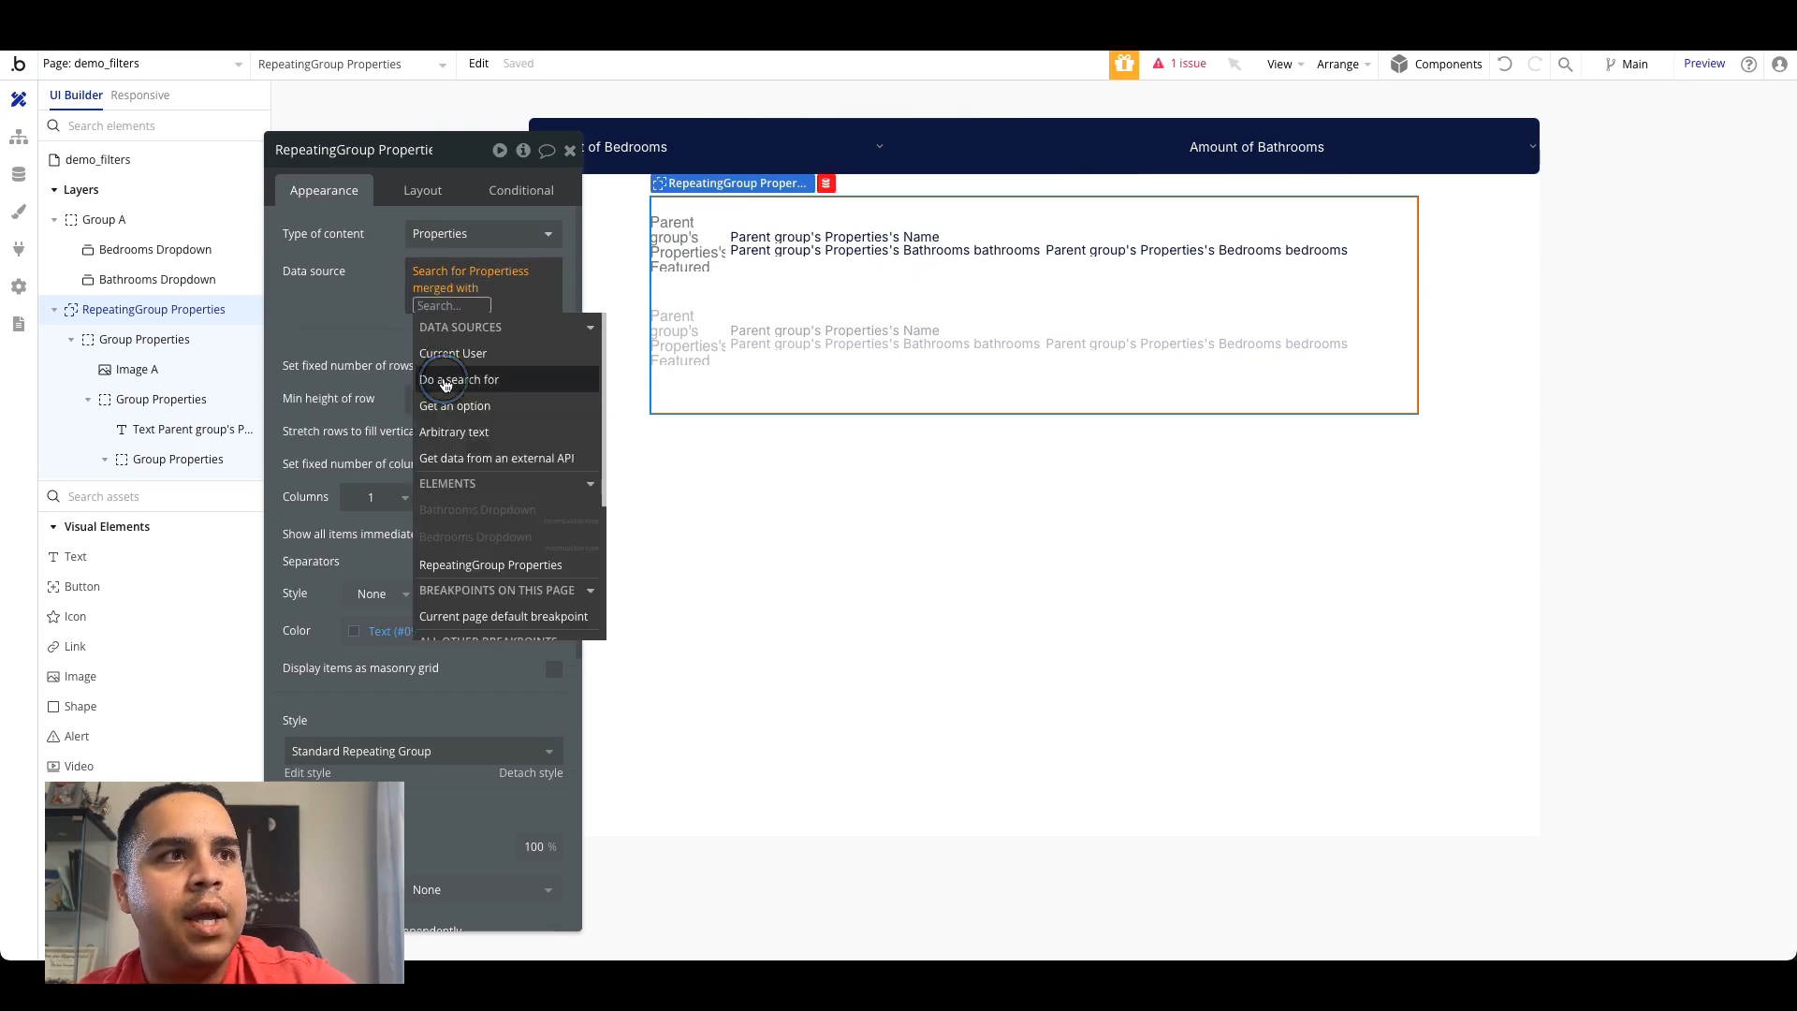
{"action": "left_click", "coordinate": [446, 383]}
{"action": "left_click", "coordinate": [771, 196]}
{"action": "left_click", "coordinate": [781, 383]}
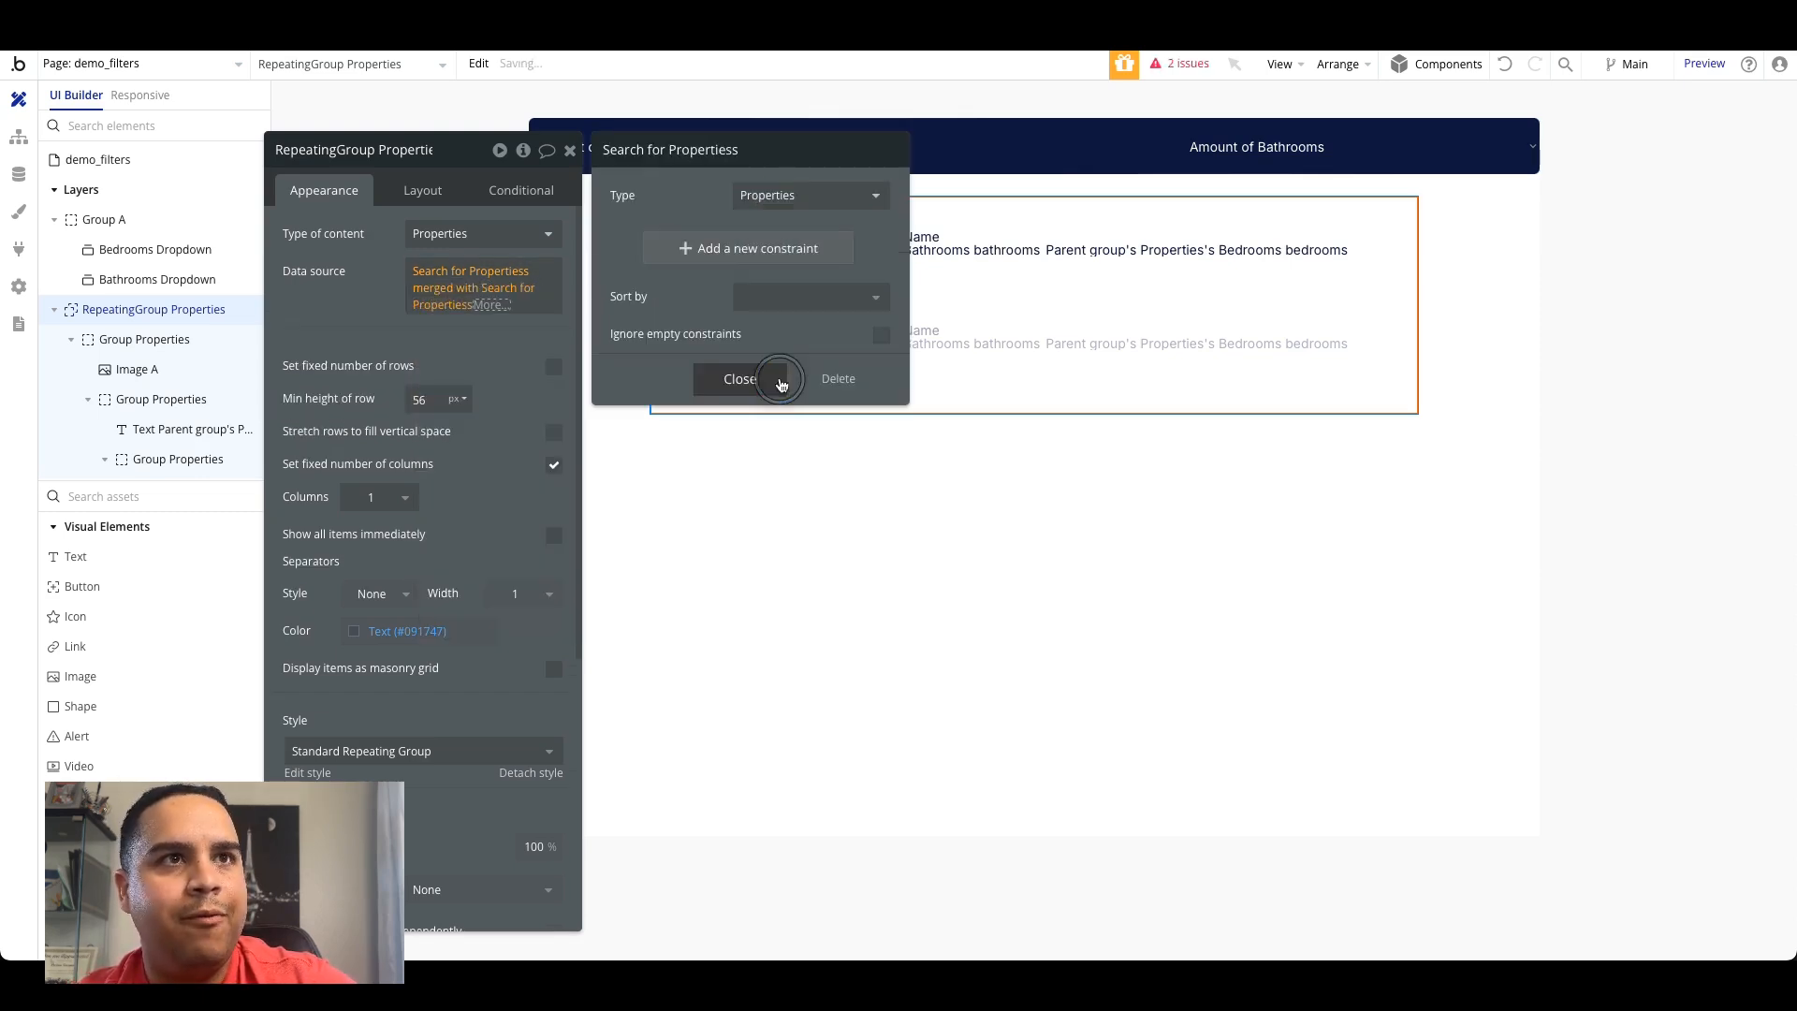
Step: Constrain the second Properties search to Bathrooms > Bathrooms Dropdown's value
{"action": "left_click", "coordinate": [701, 243]}
{"action": "left_click", "coordinate": [630, 242]}
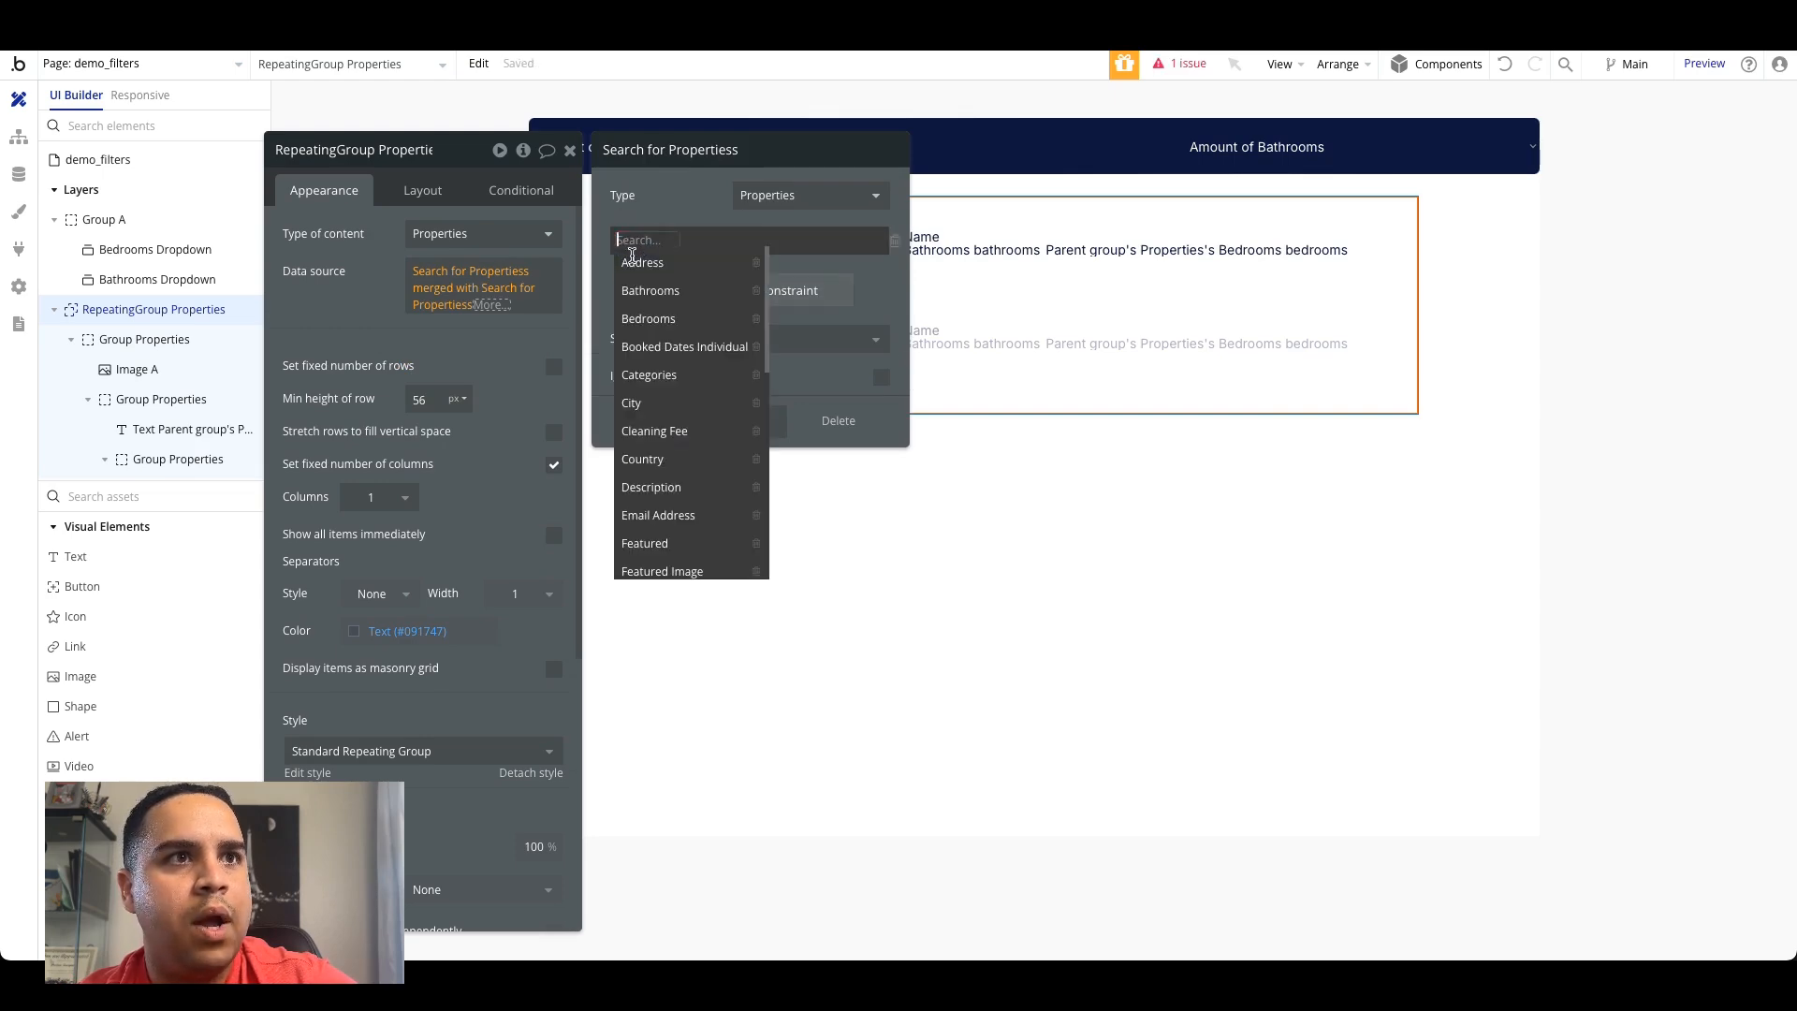
{"action": "left_click", "coordinate": [646, 291]}
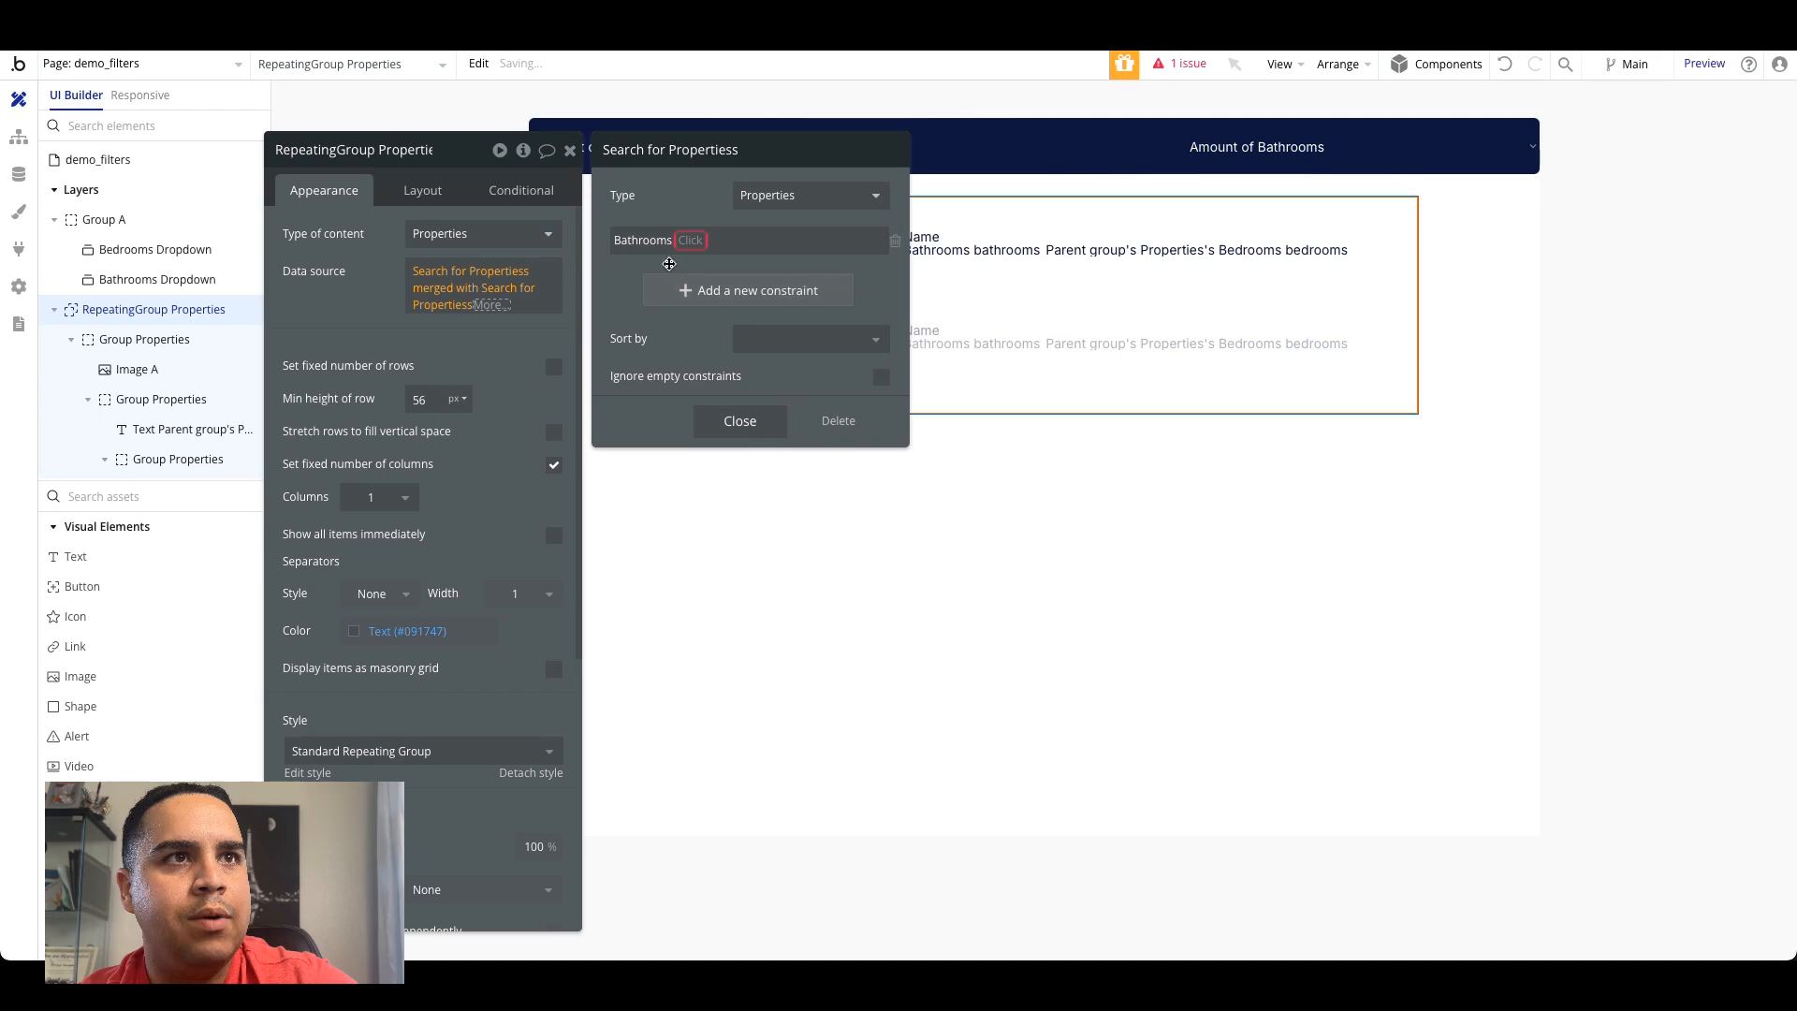
{"action": "left_click", "coordinate": [690, 241]}
{"action": "left_click", "coordinate": [686, 493]}
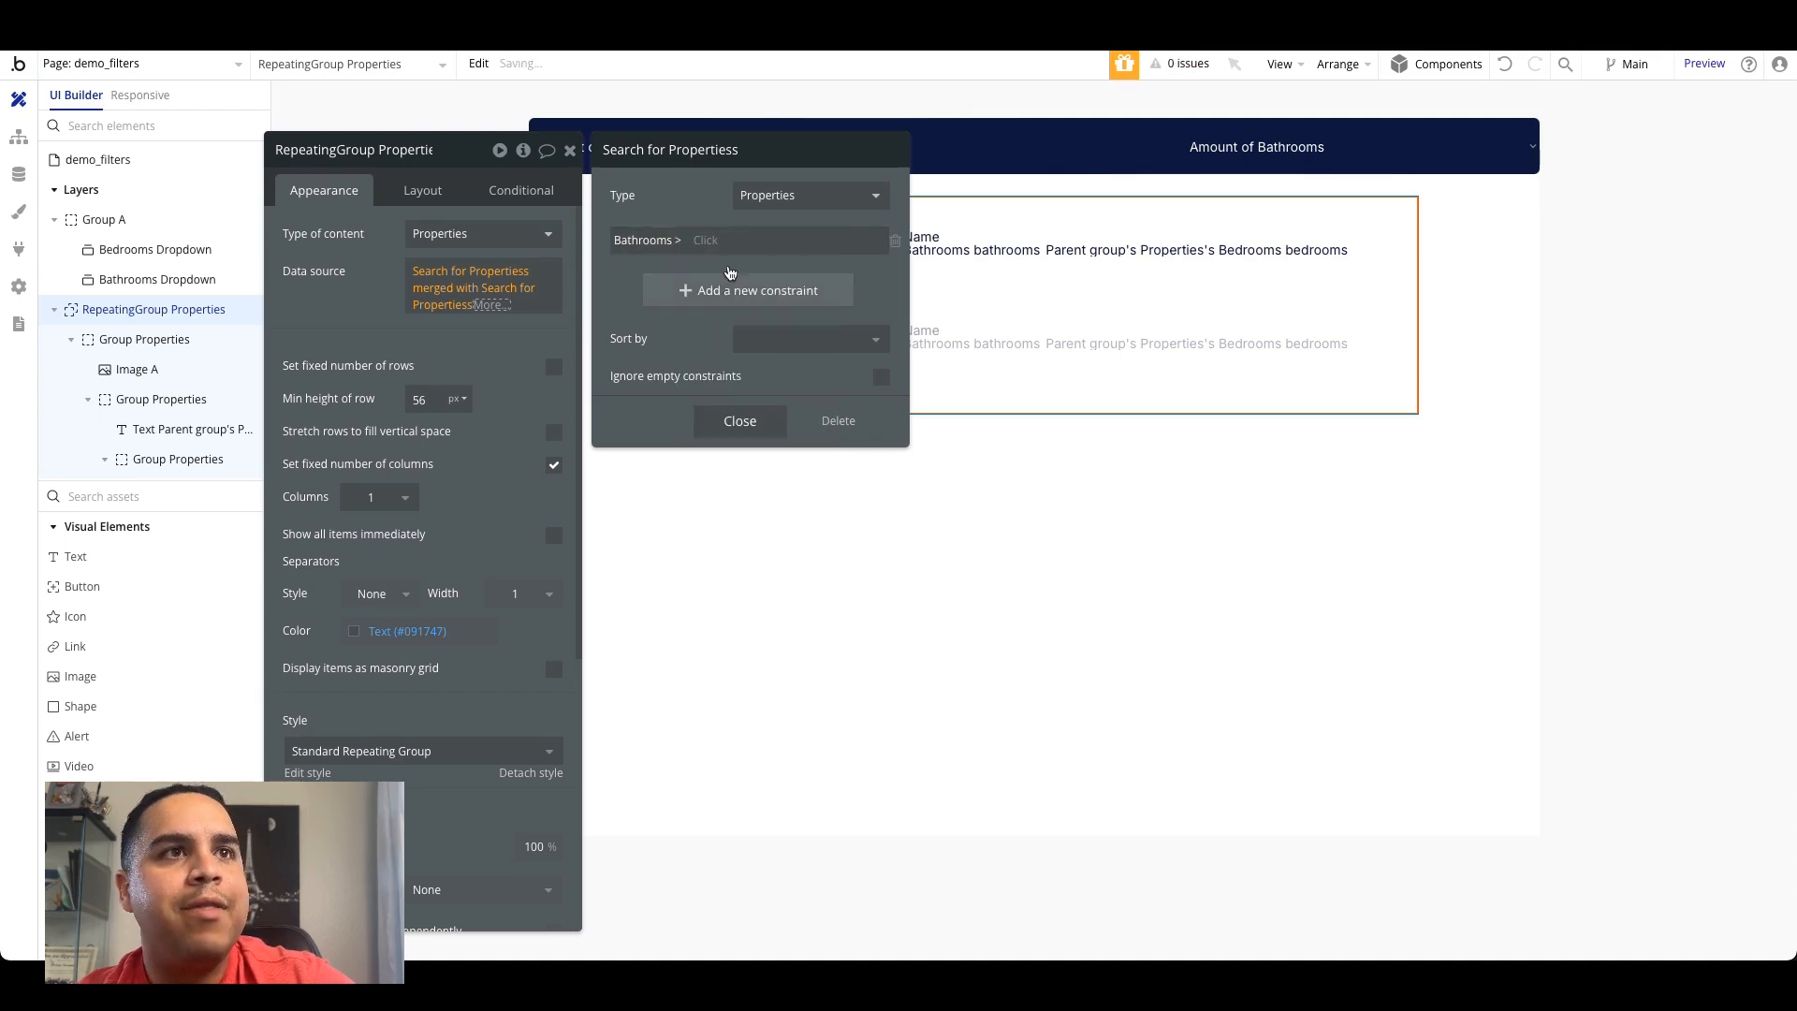
{"action": "left_click", "coordinate": [704, 243]}
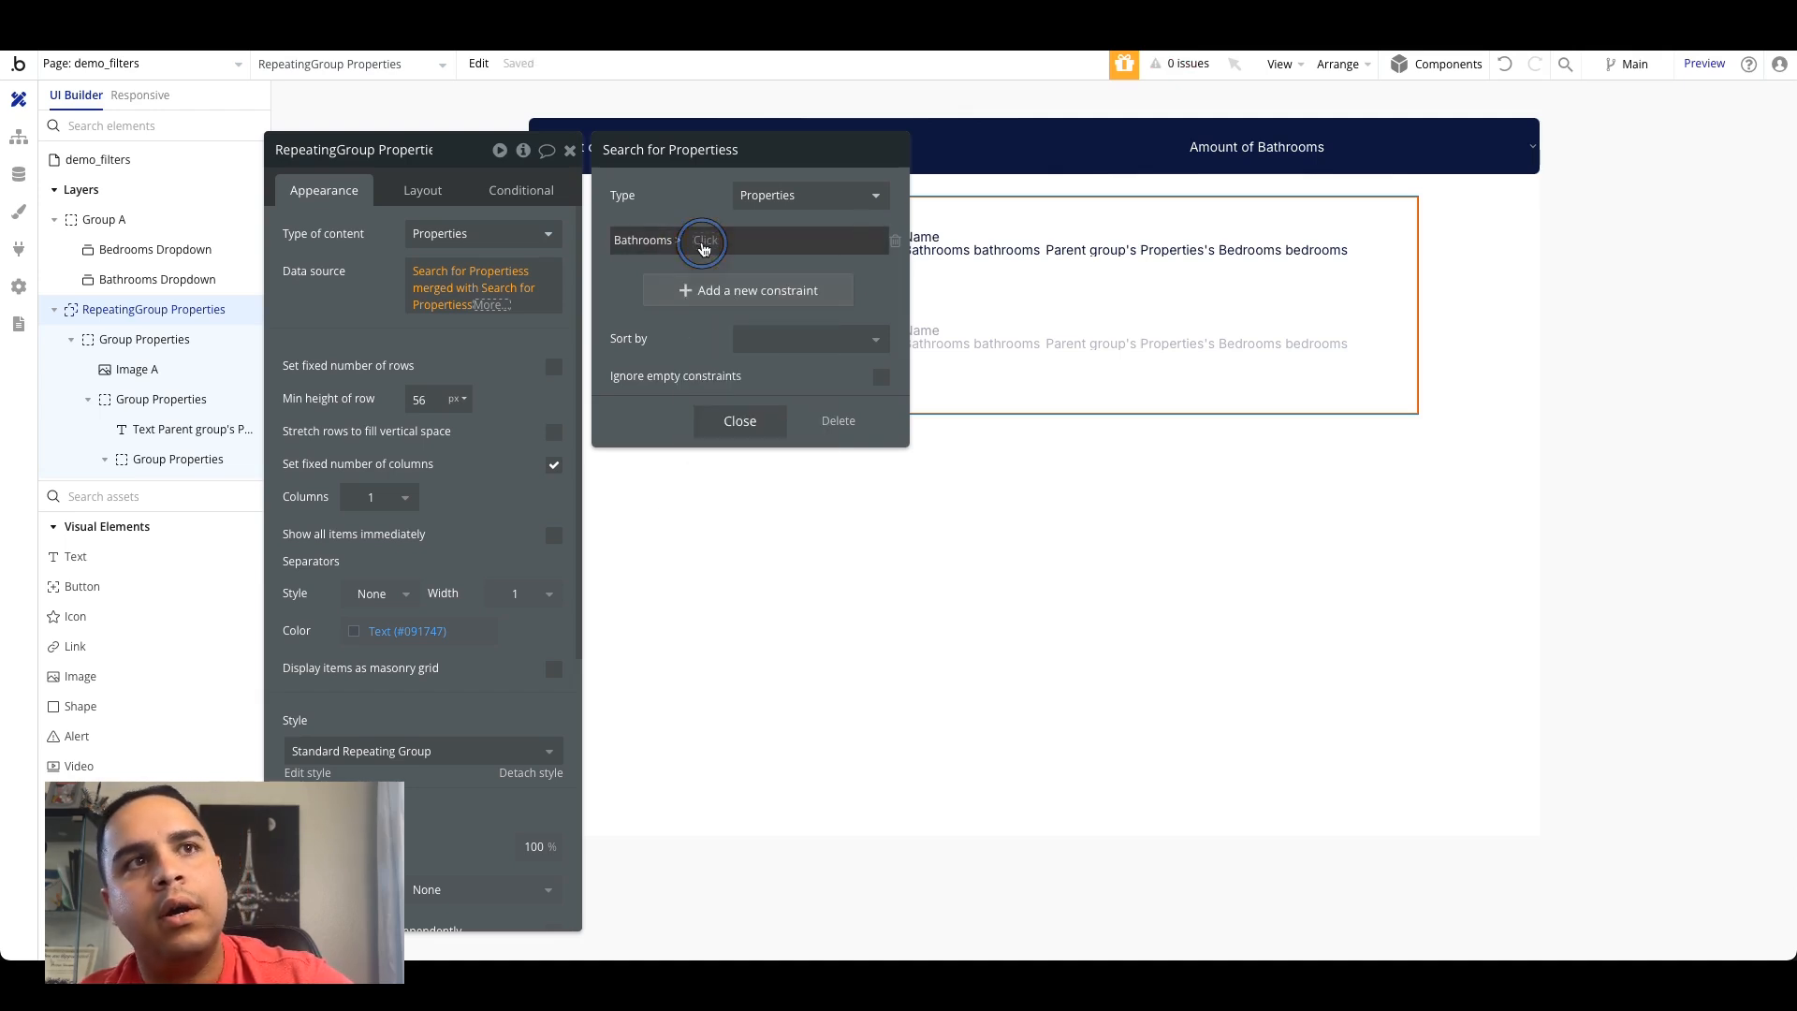
{"action": "type", "text": "bath"}
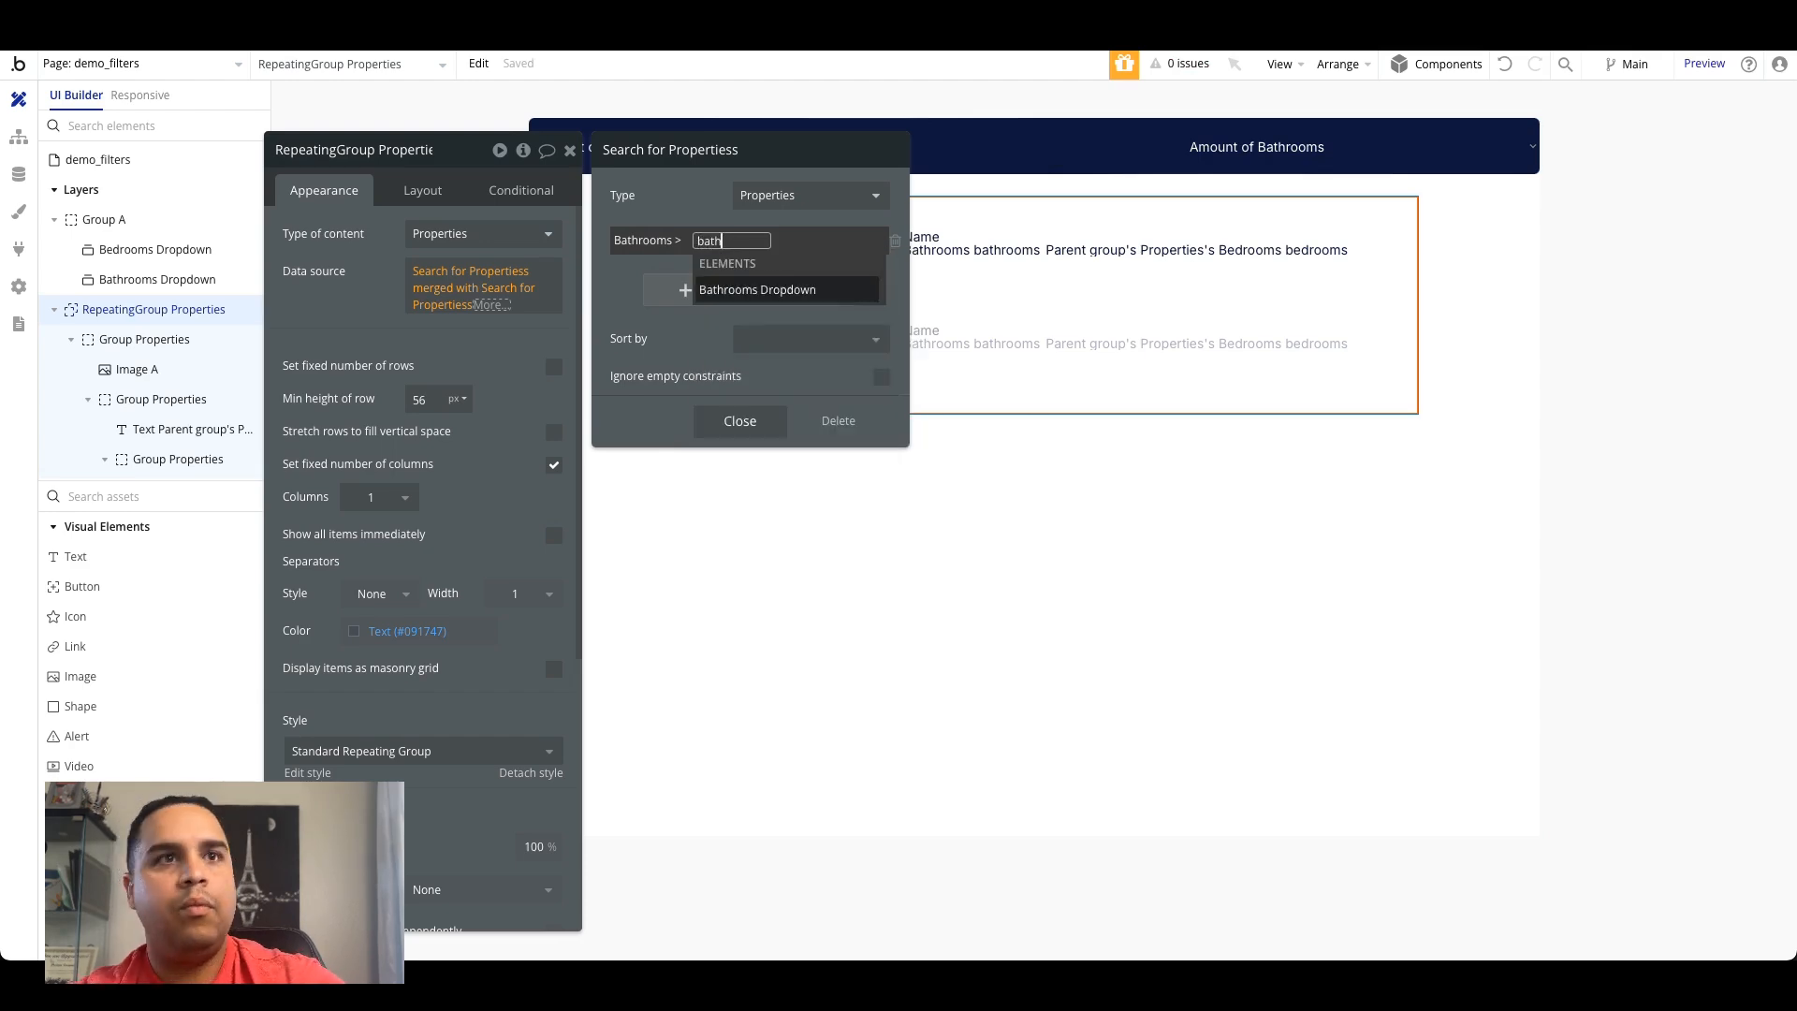
{"action": "left_click", "coordinate": [724, 291]}
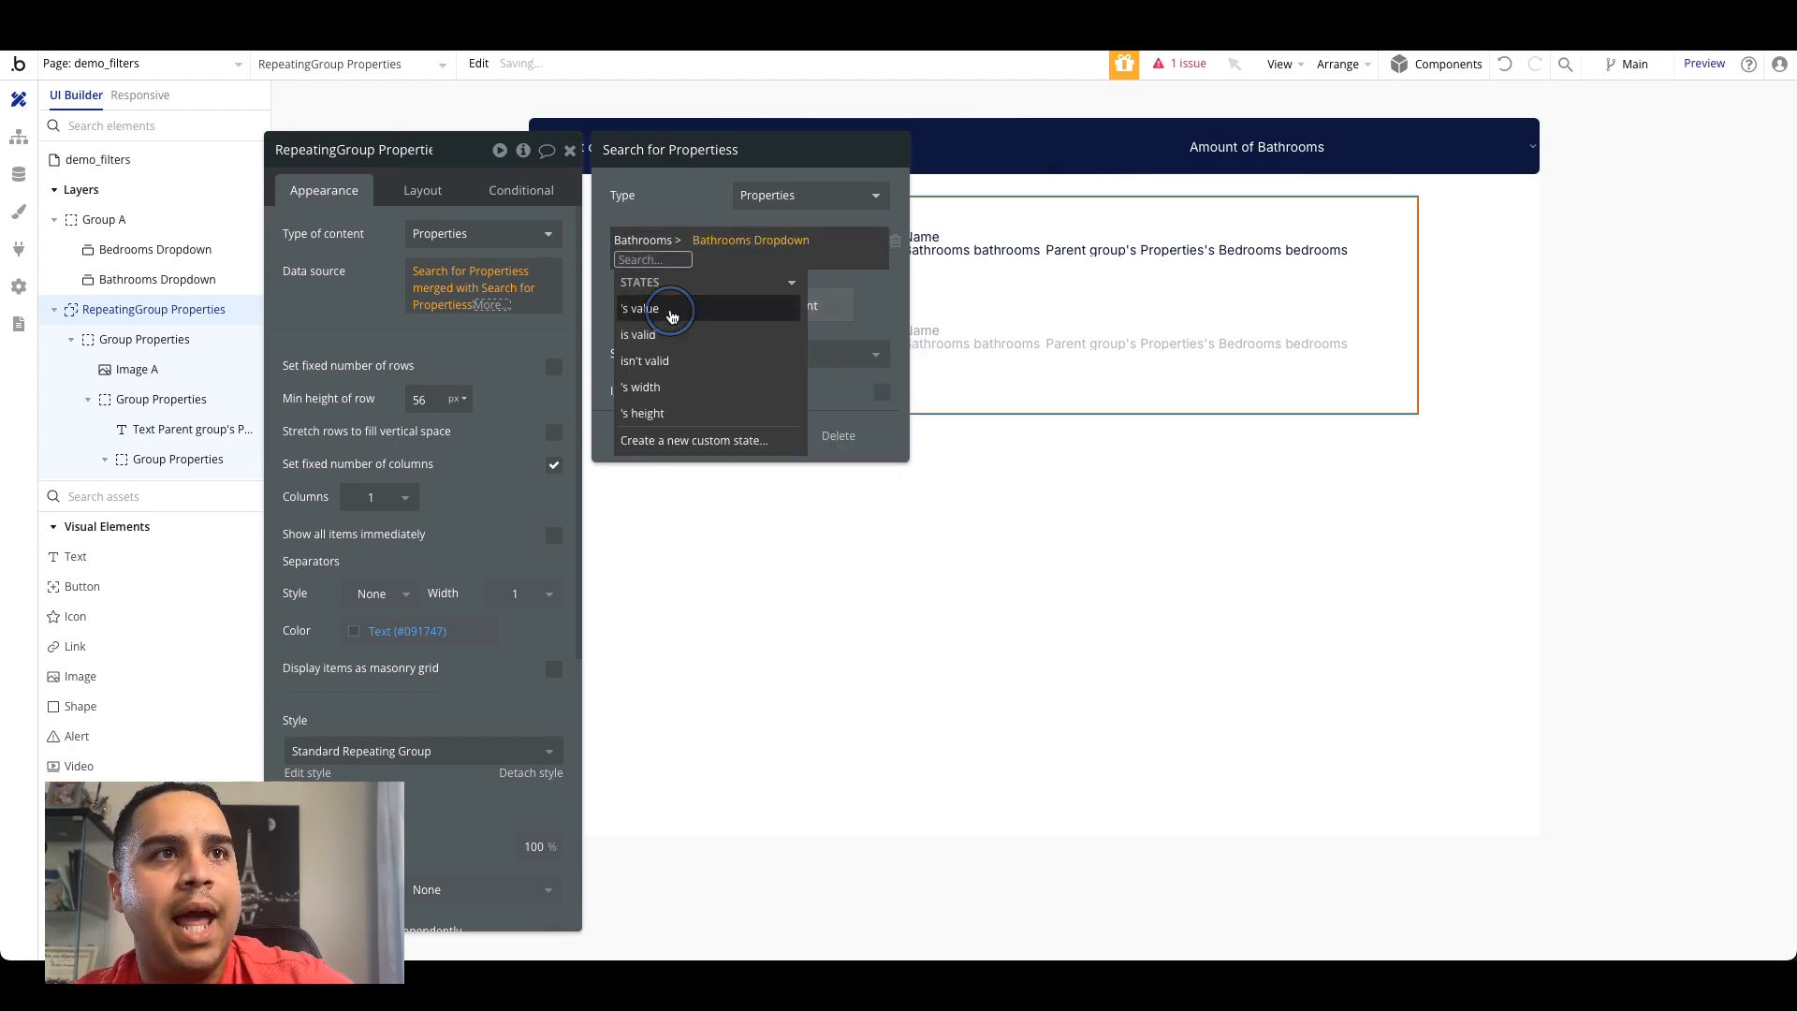
{"action": "left_click", "coordinate": [672, 194]}
{"action": "left_click", "coordinate": [377, 300]}
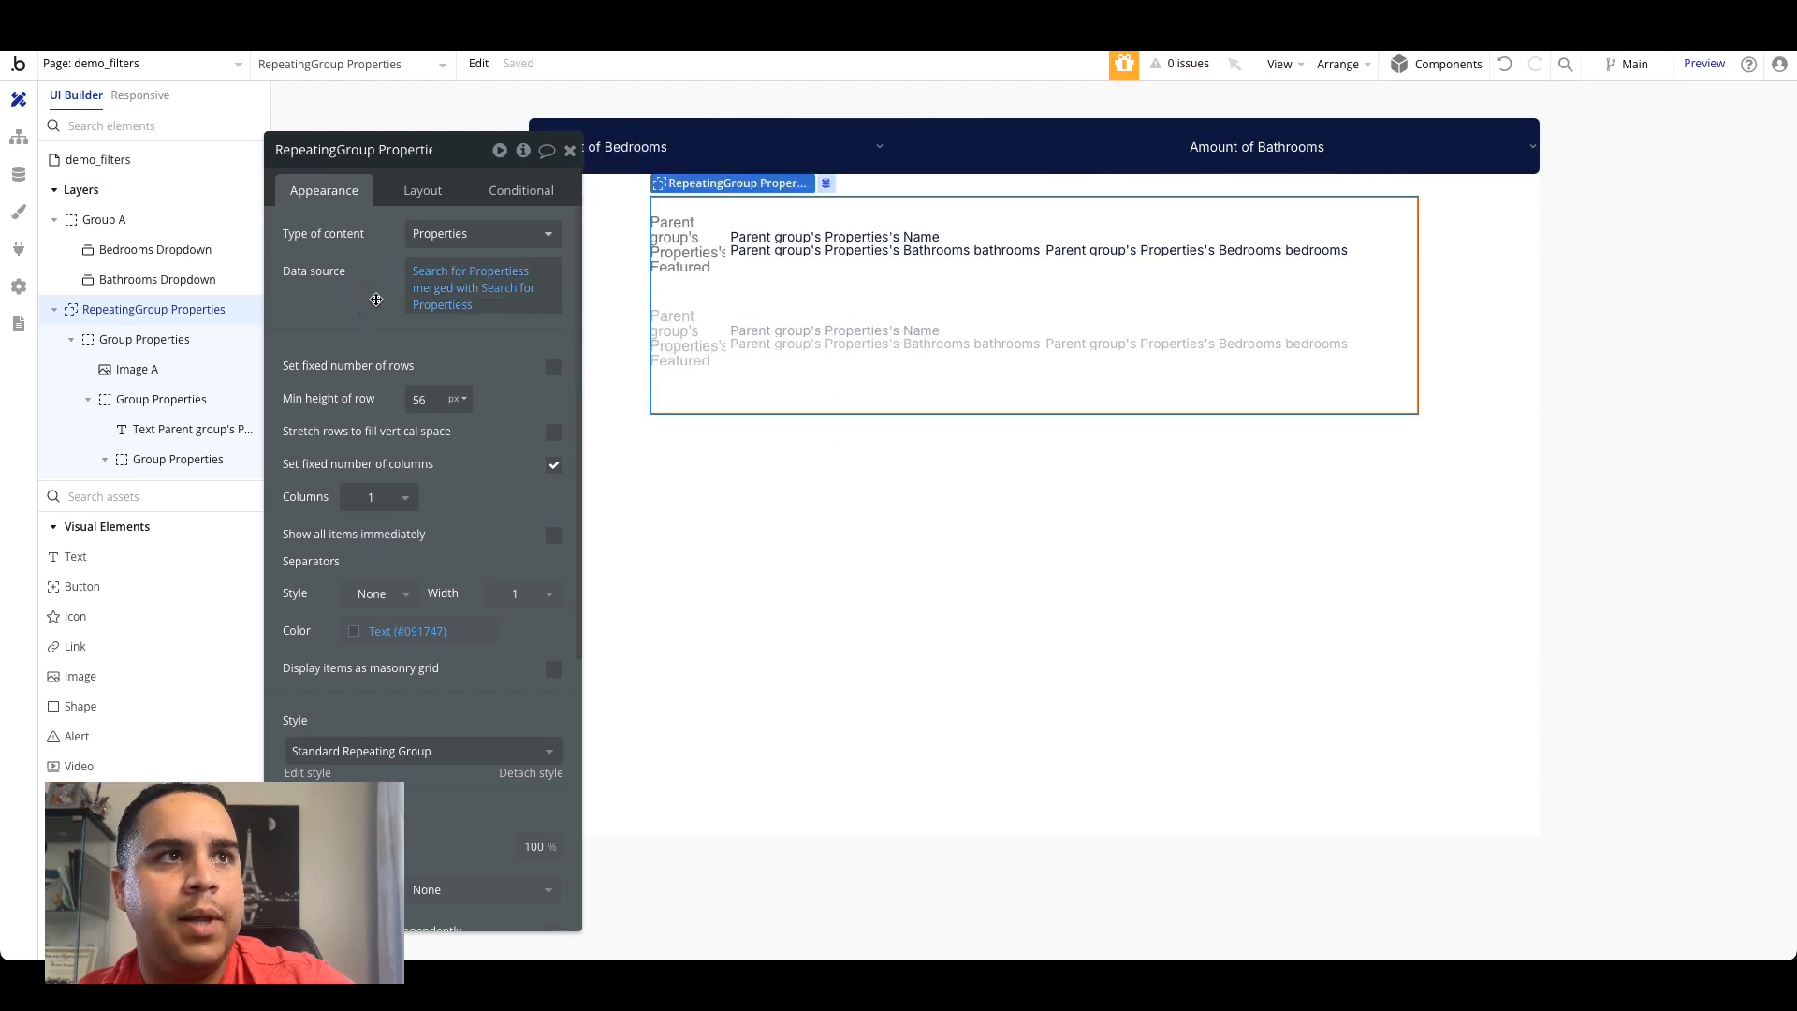
Step: Review the constraints of both merged Properties searches in the repeating group's data source
{"action": "left_click", "coordinate": [501, 294]}
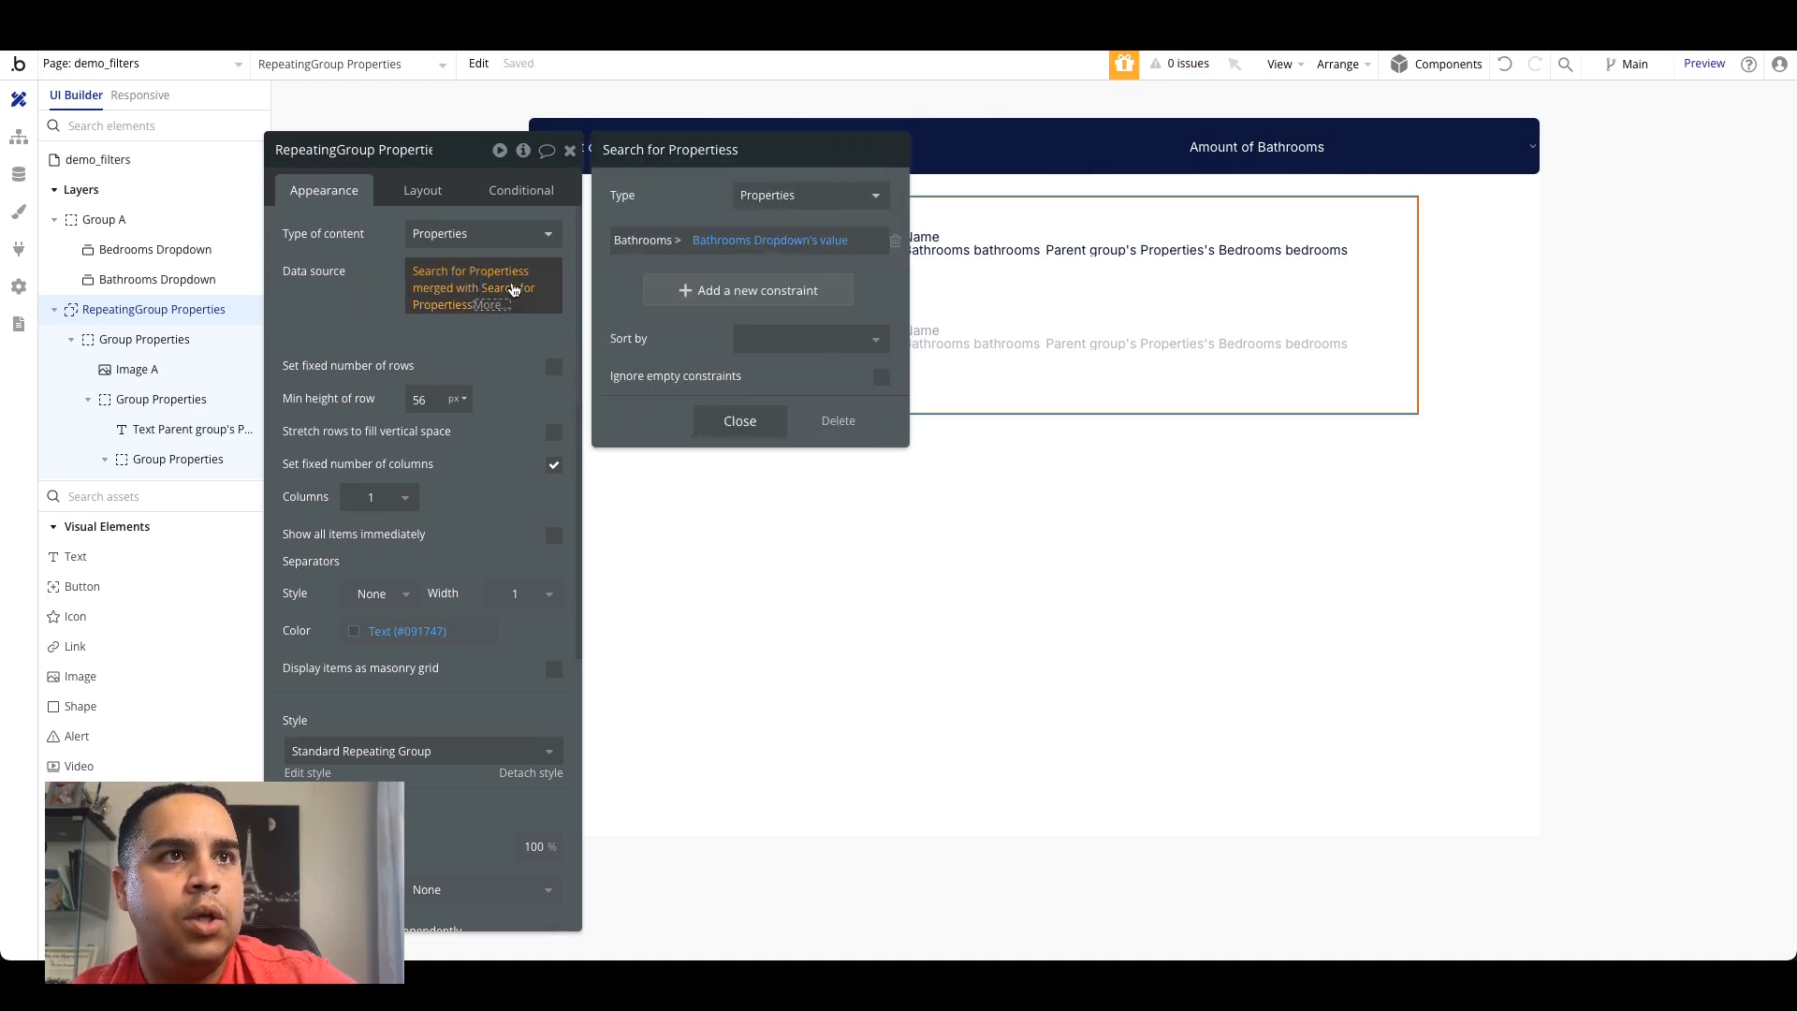
{"action": "left_click", "coordinate": [443, 277]}
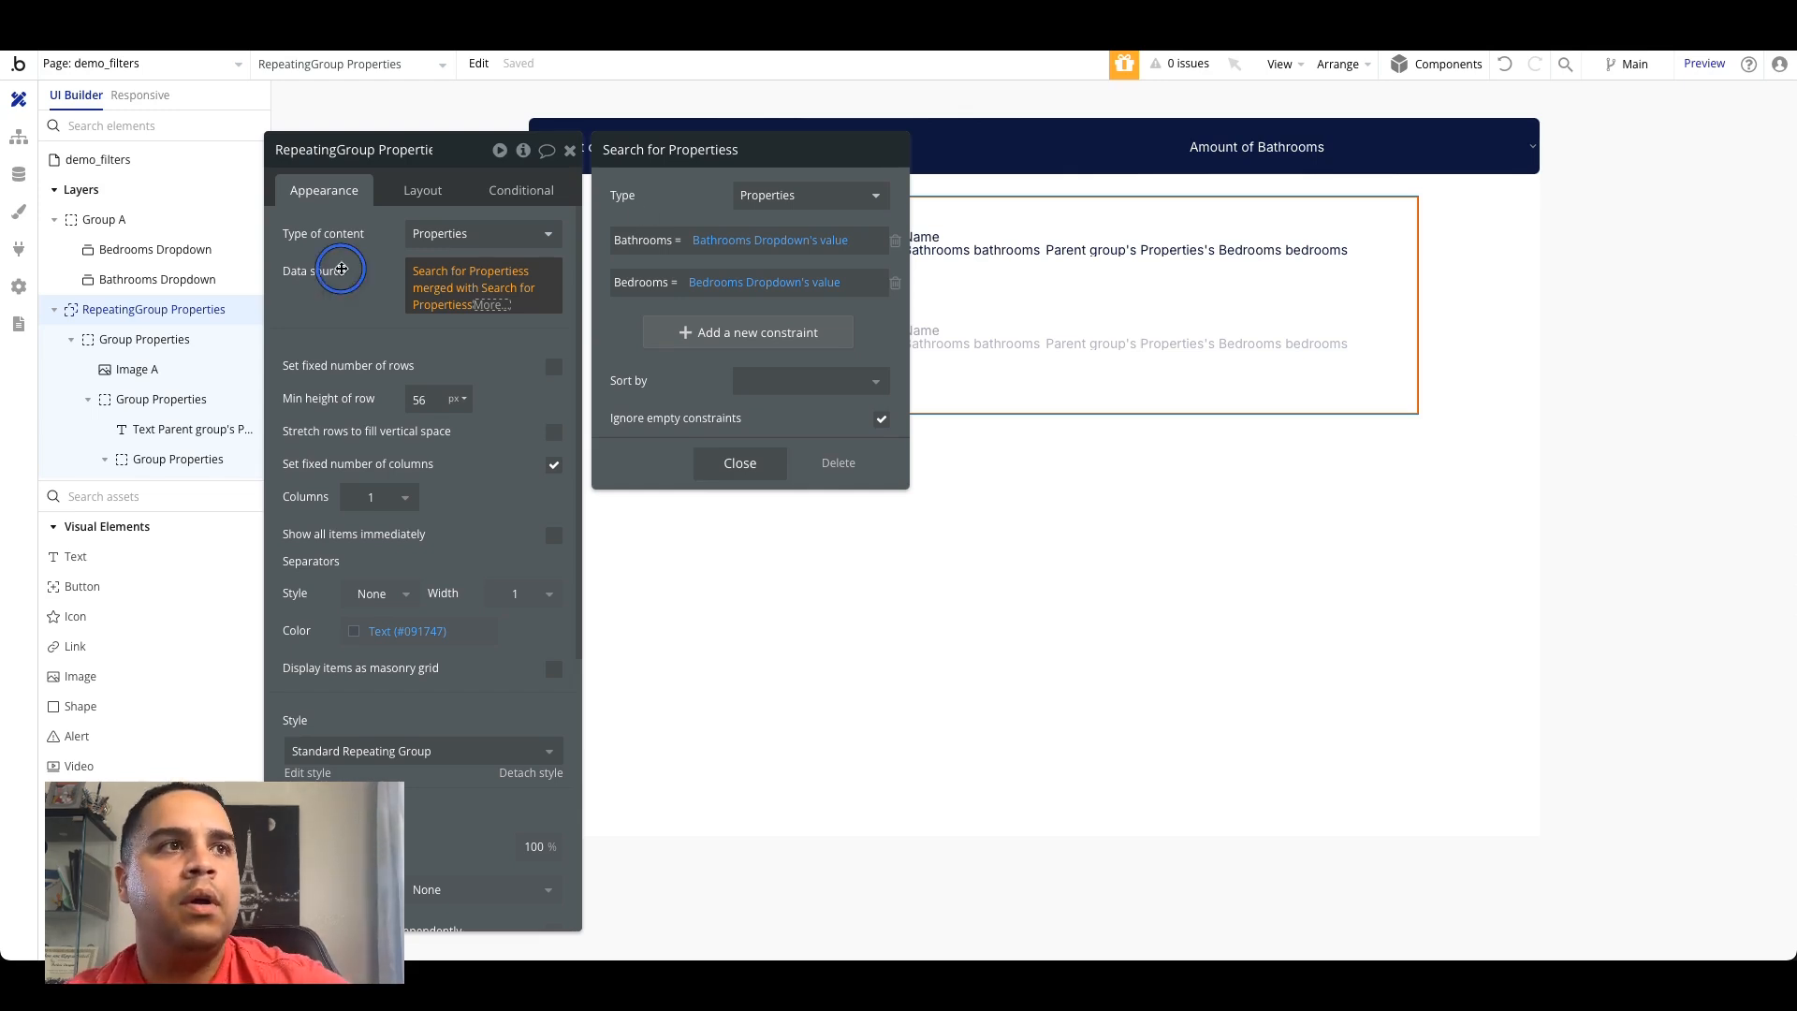
{"action": "left_click", "coordinate": [339, 269]}
Step: Switch to the page preview, refresh it and test the Amount of Bathrooms filter with 2 bathrooms
{"action": "left_click", "coordinate": [883, 41]}
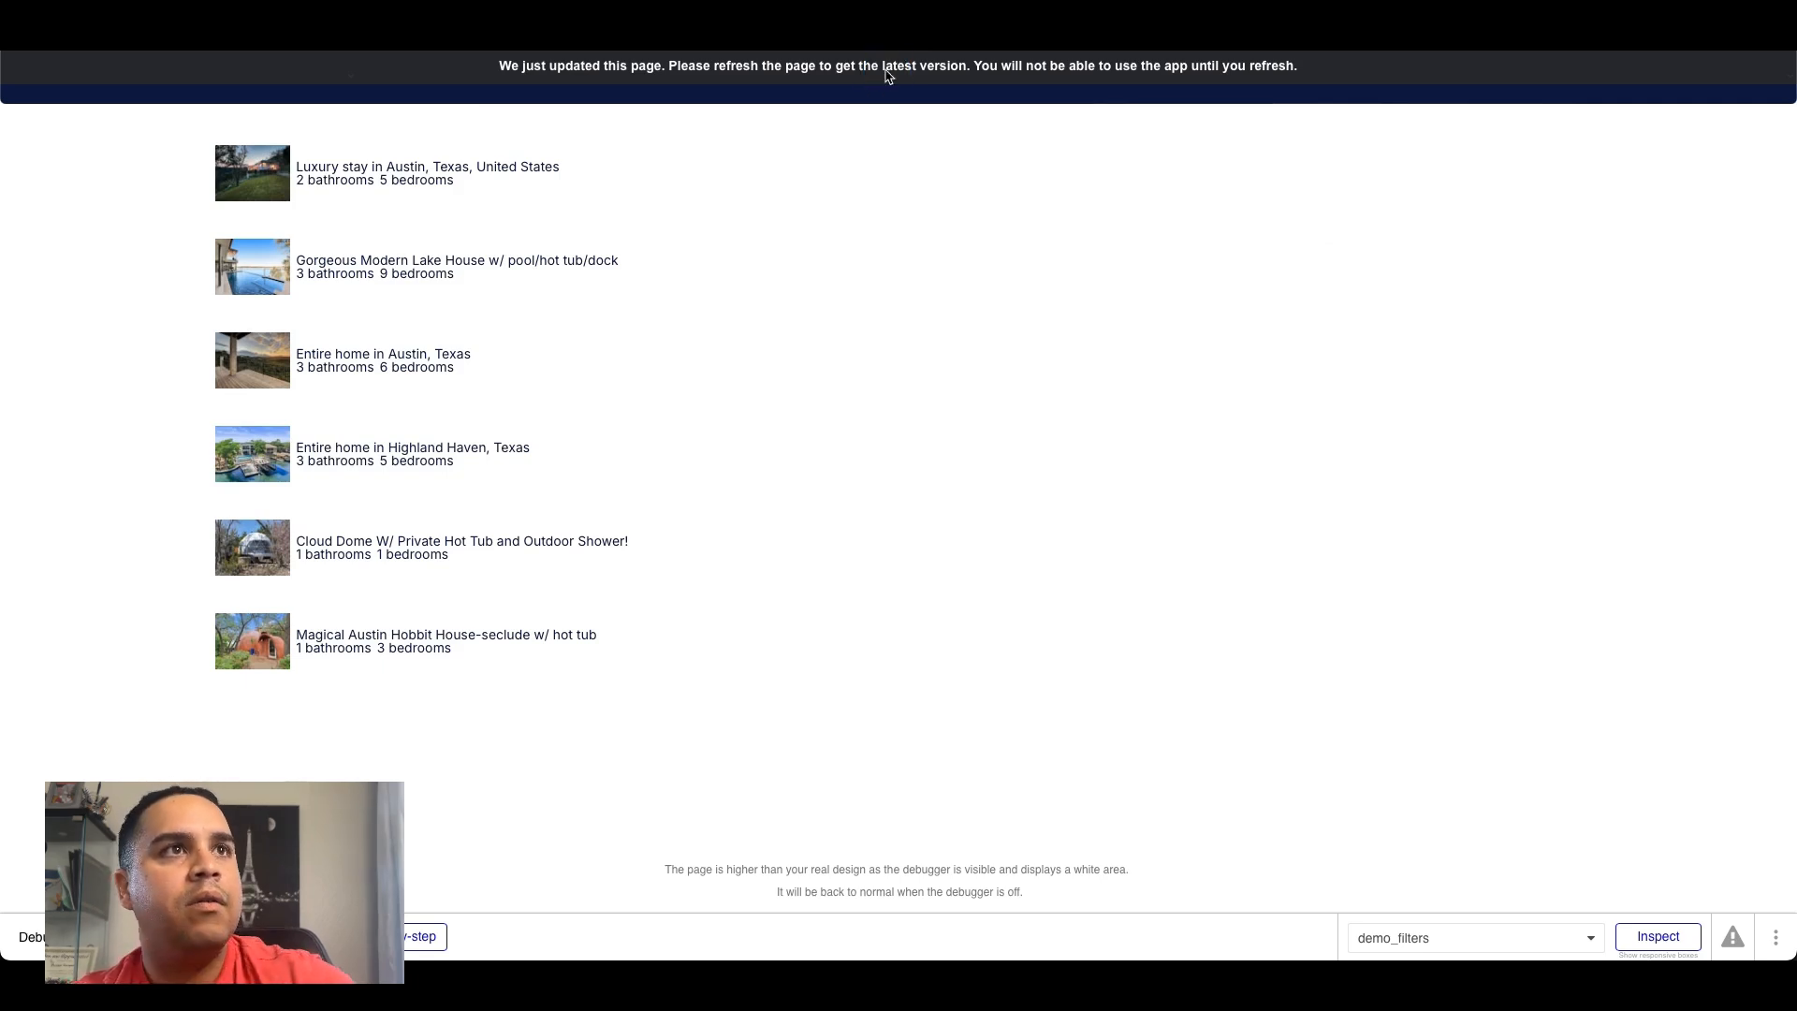
{"action": "key", "text": "super+r"}
{"action": "left_click", "coordinate": [1538, 76]}
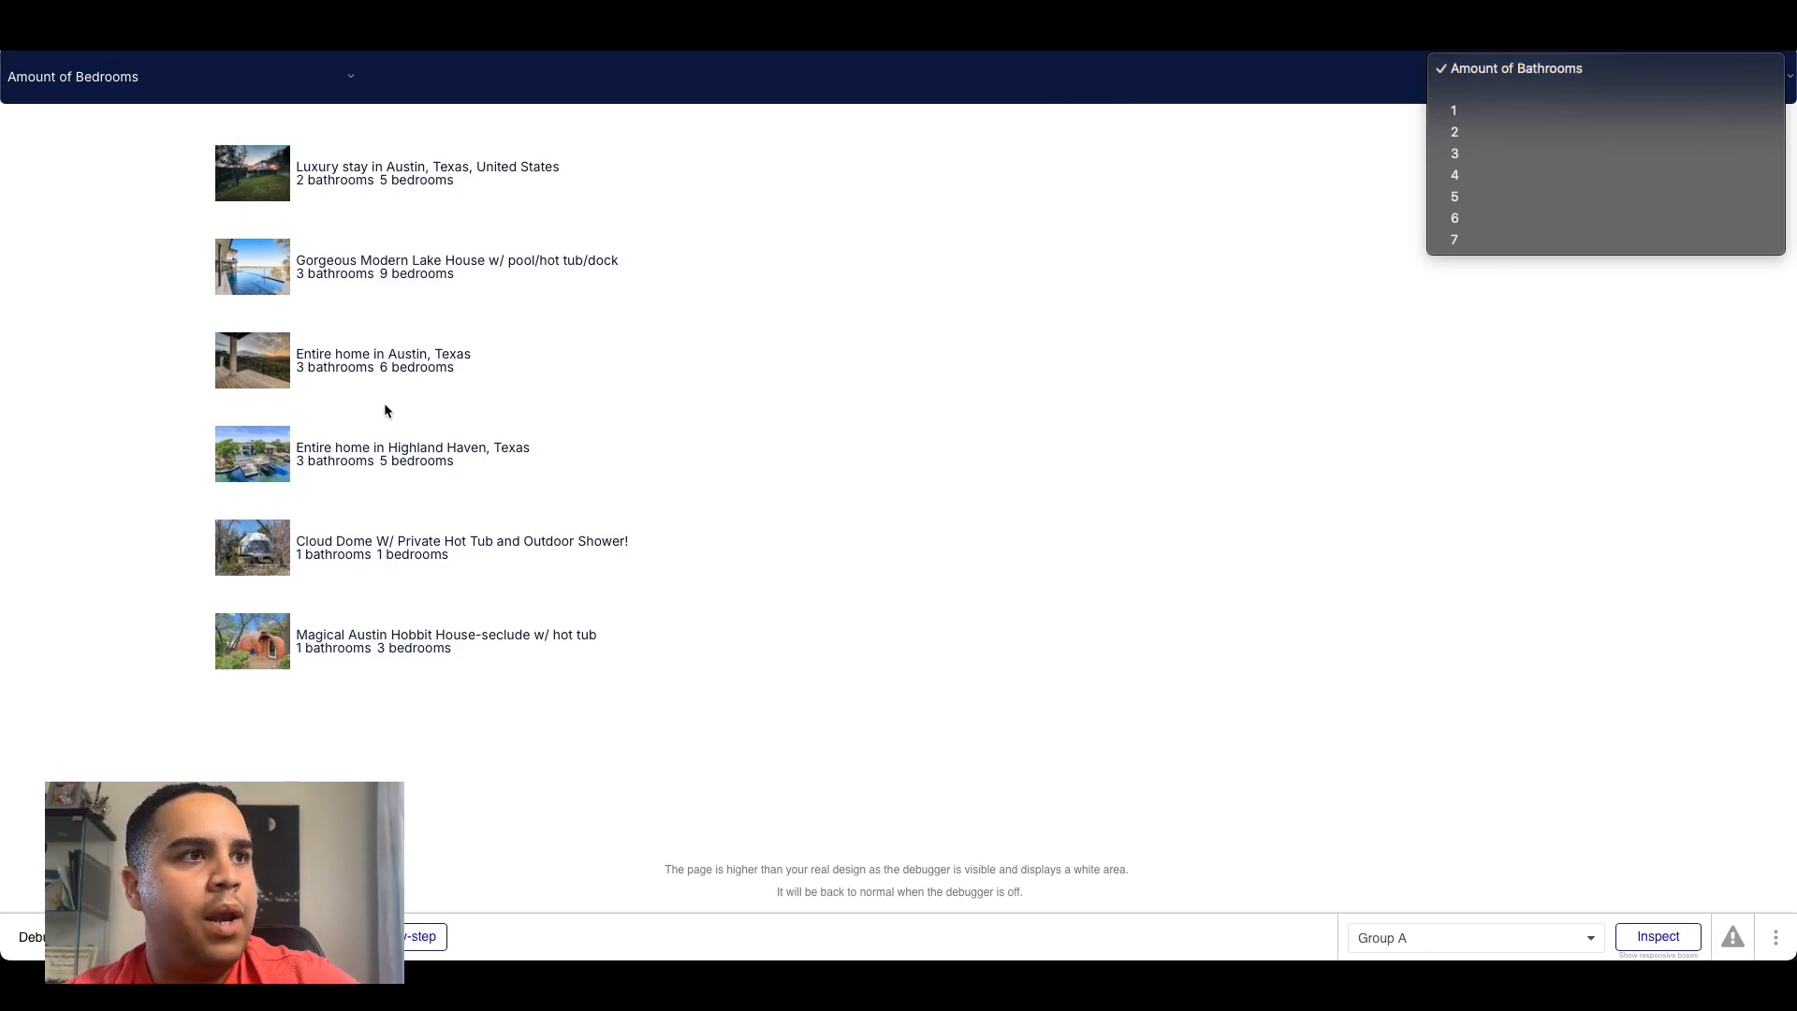
{"action": "left_click", "coordinate": [1516, 139]}
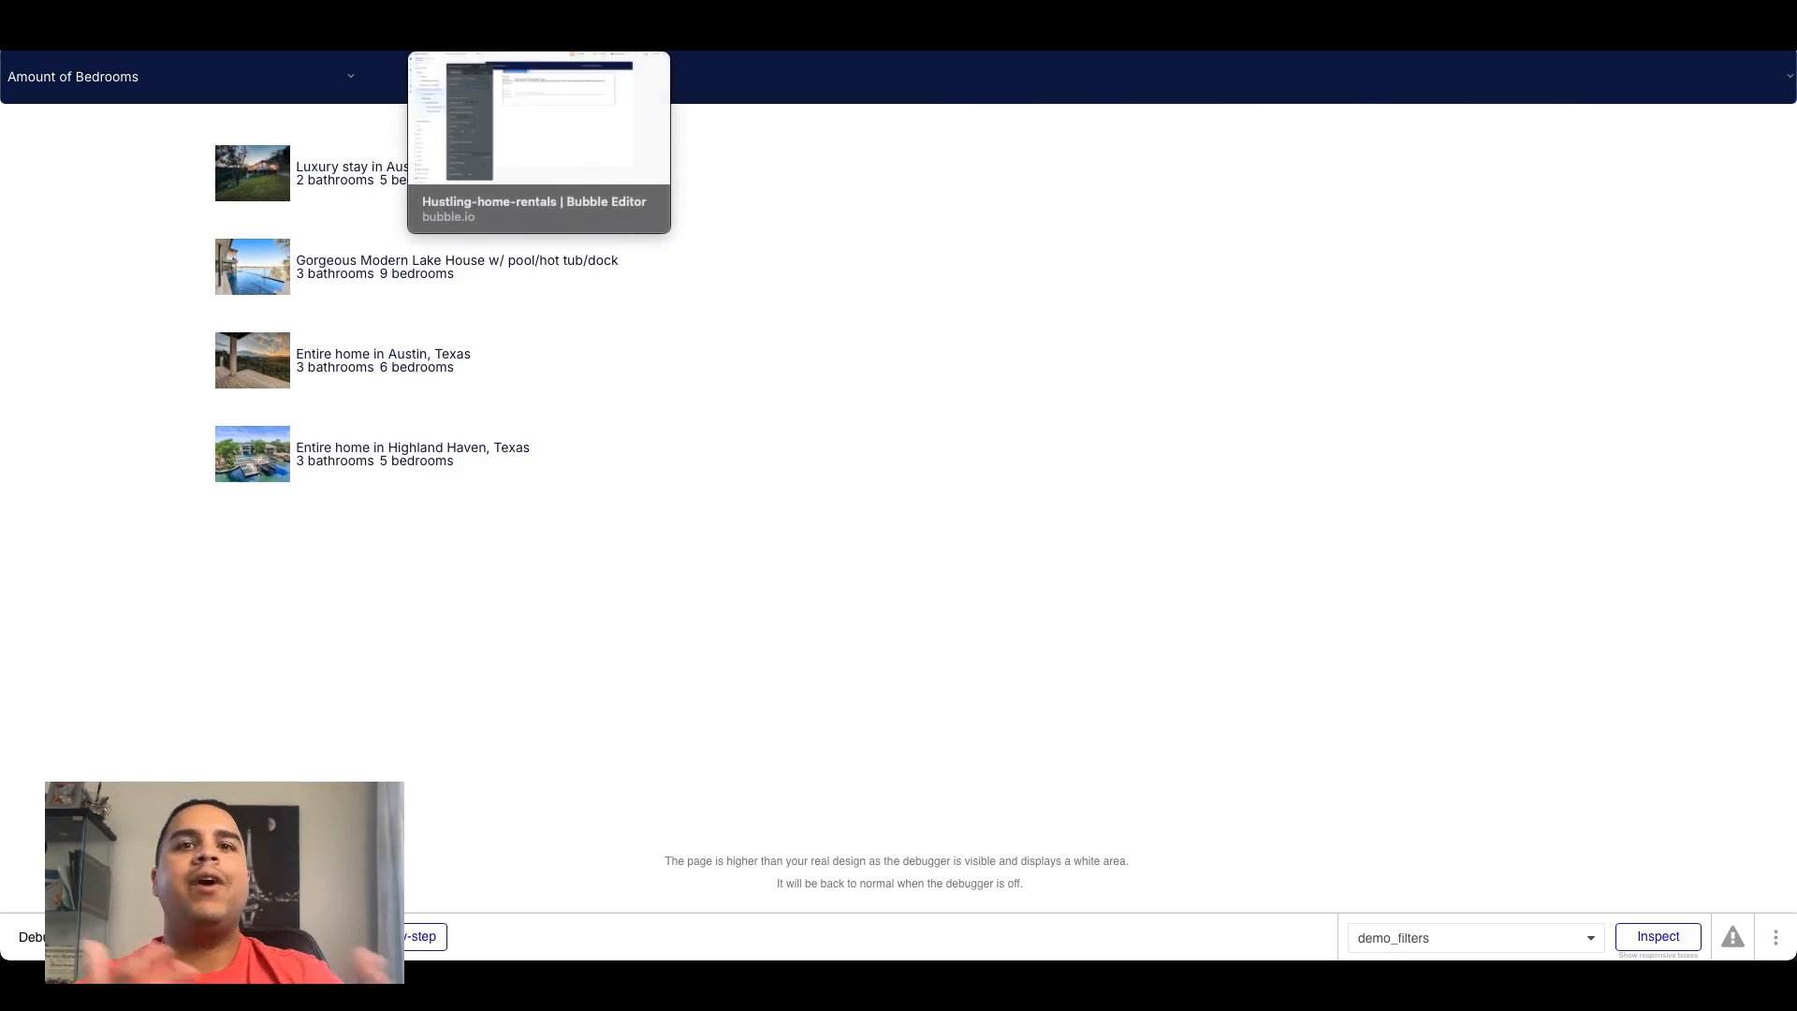
Step: Back in the editor, merge the repeating group's data source with a third search for Properties
{"action": "left_click", "coordinate": [505, 39]}
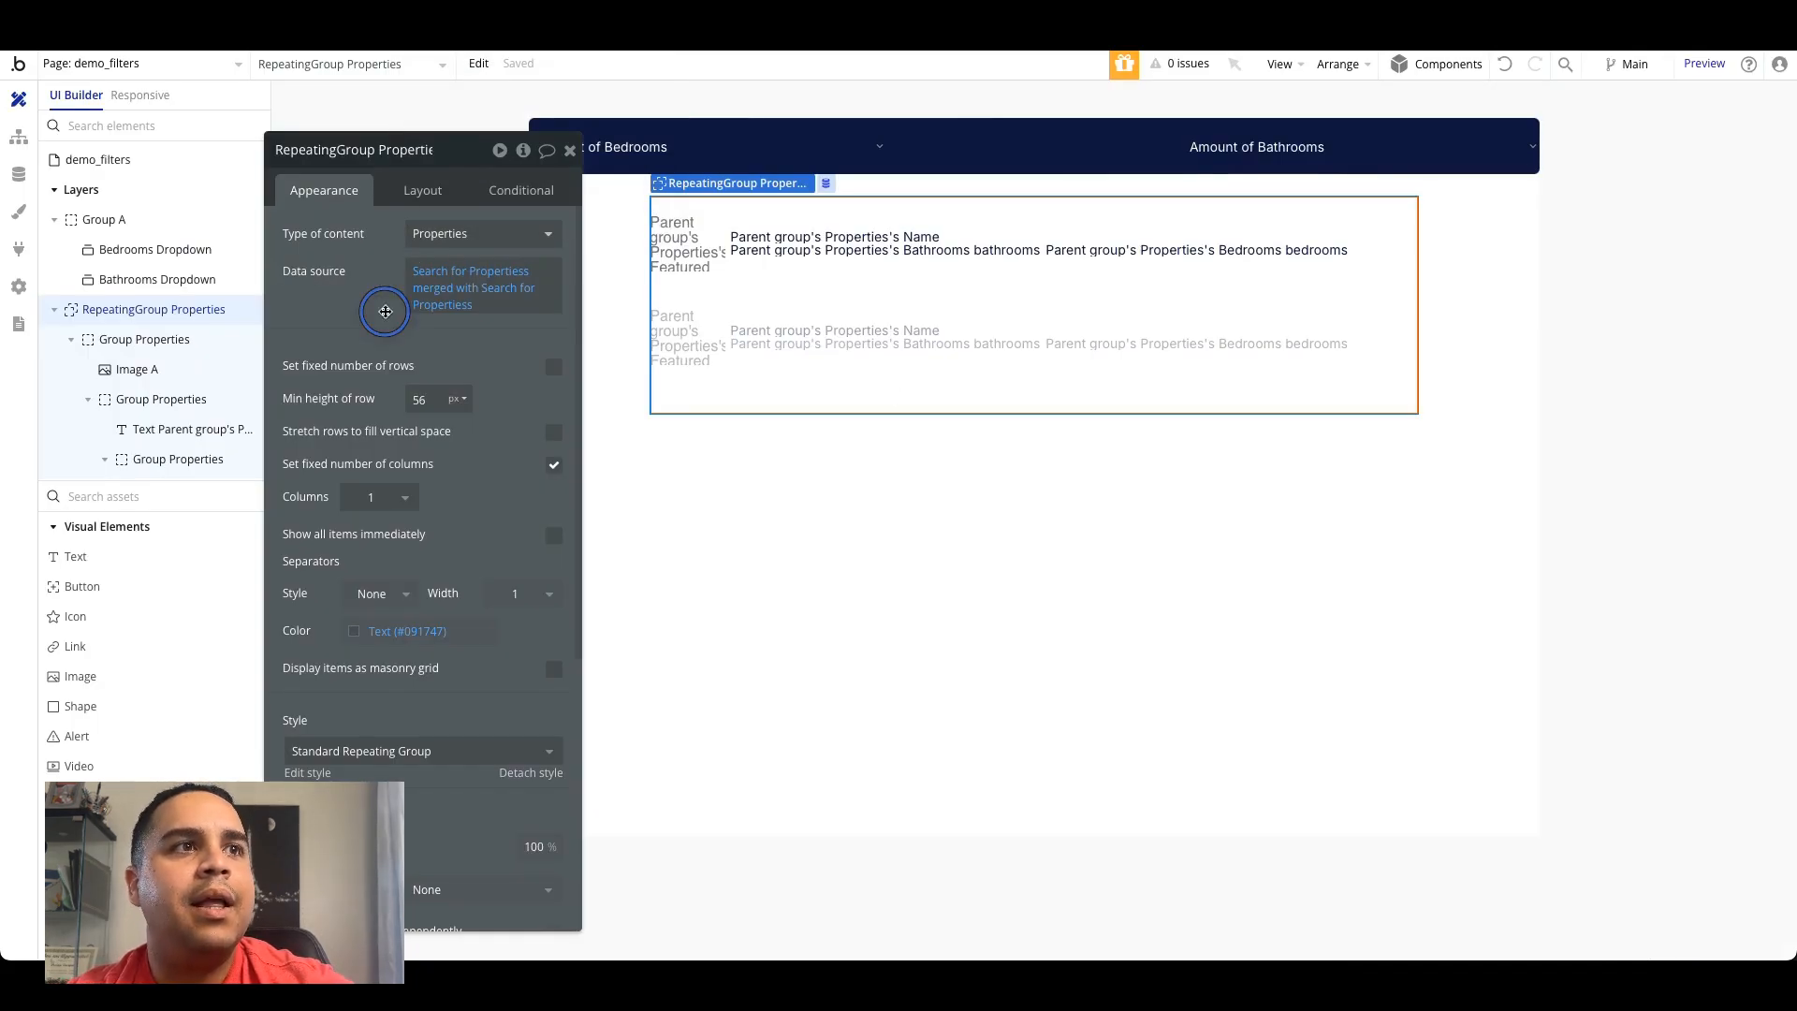
{"action": "left_click", "coordinate": [463, 305]}
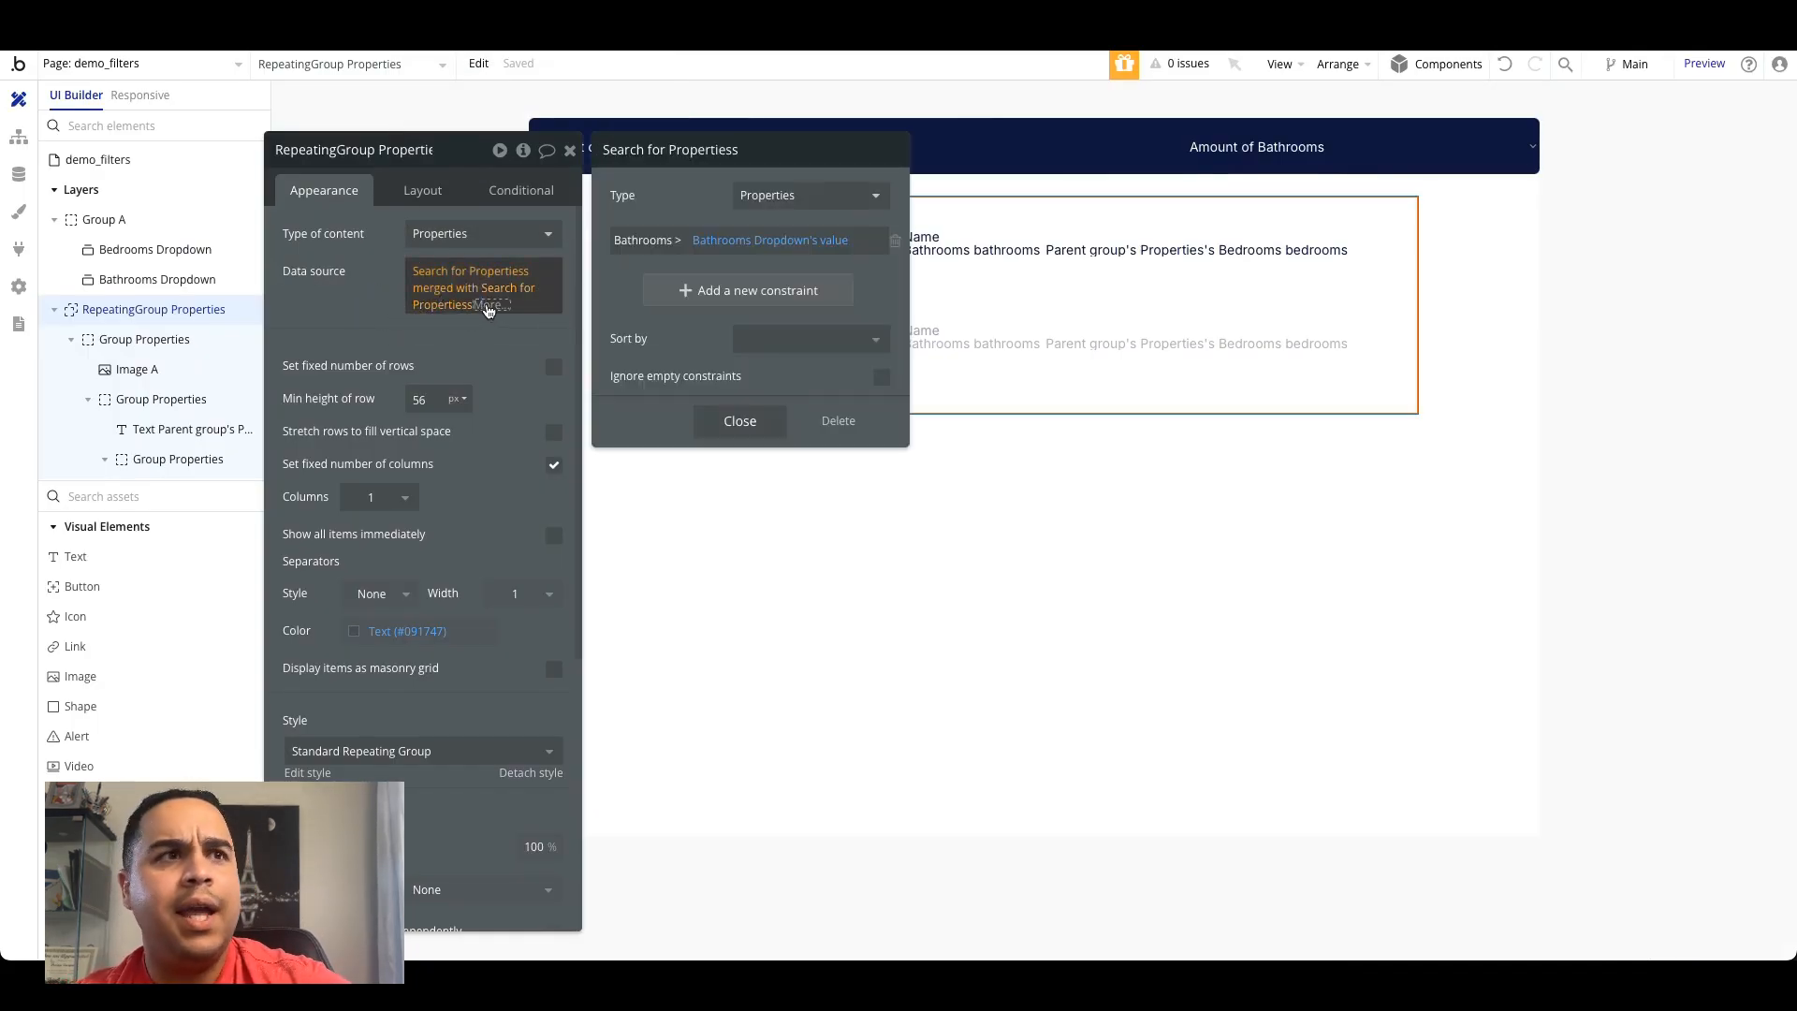
{"action": "left_click", "coordinate": [487, 307]}
{"action": "type", "text": "merg"}
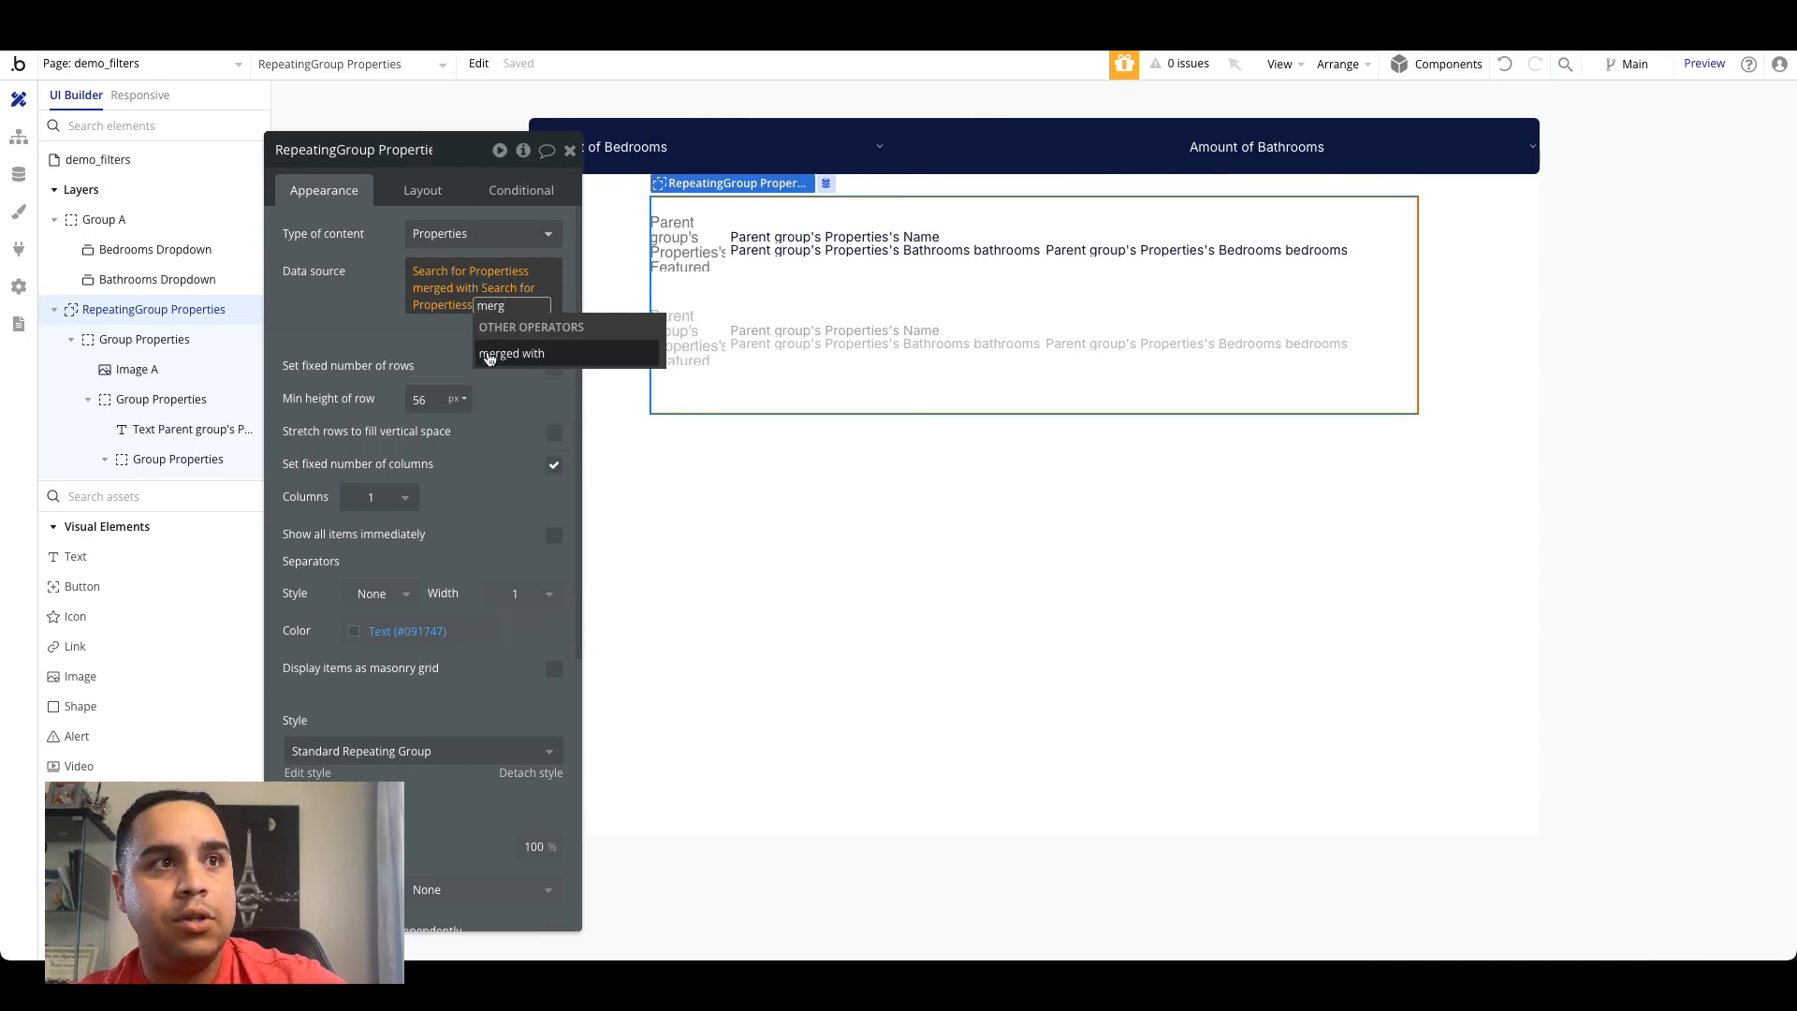
{"action": "left_click", "coordinate": [493, 359]}
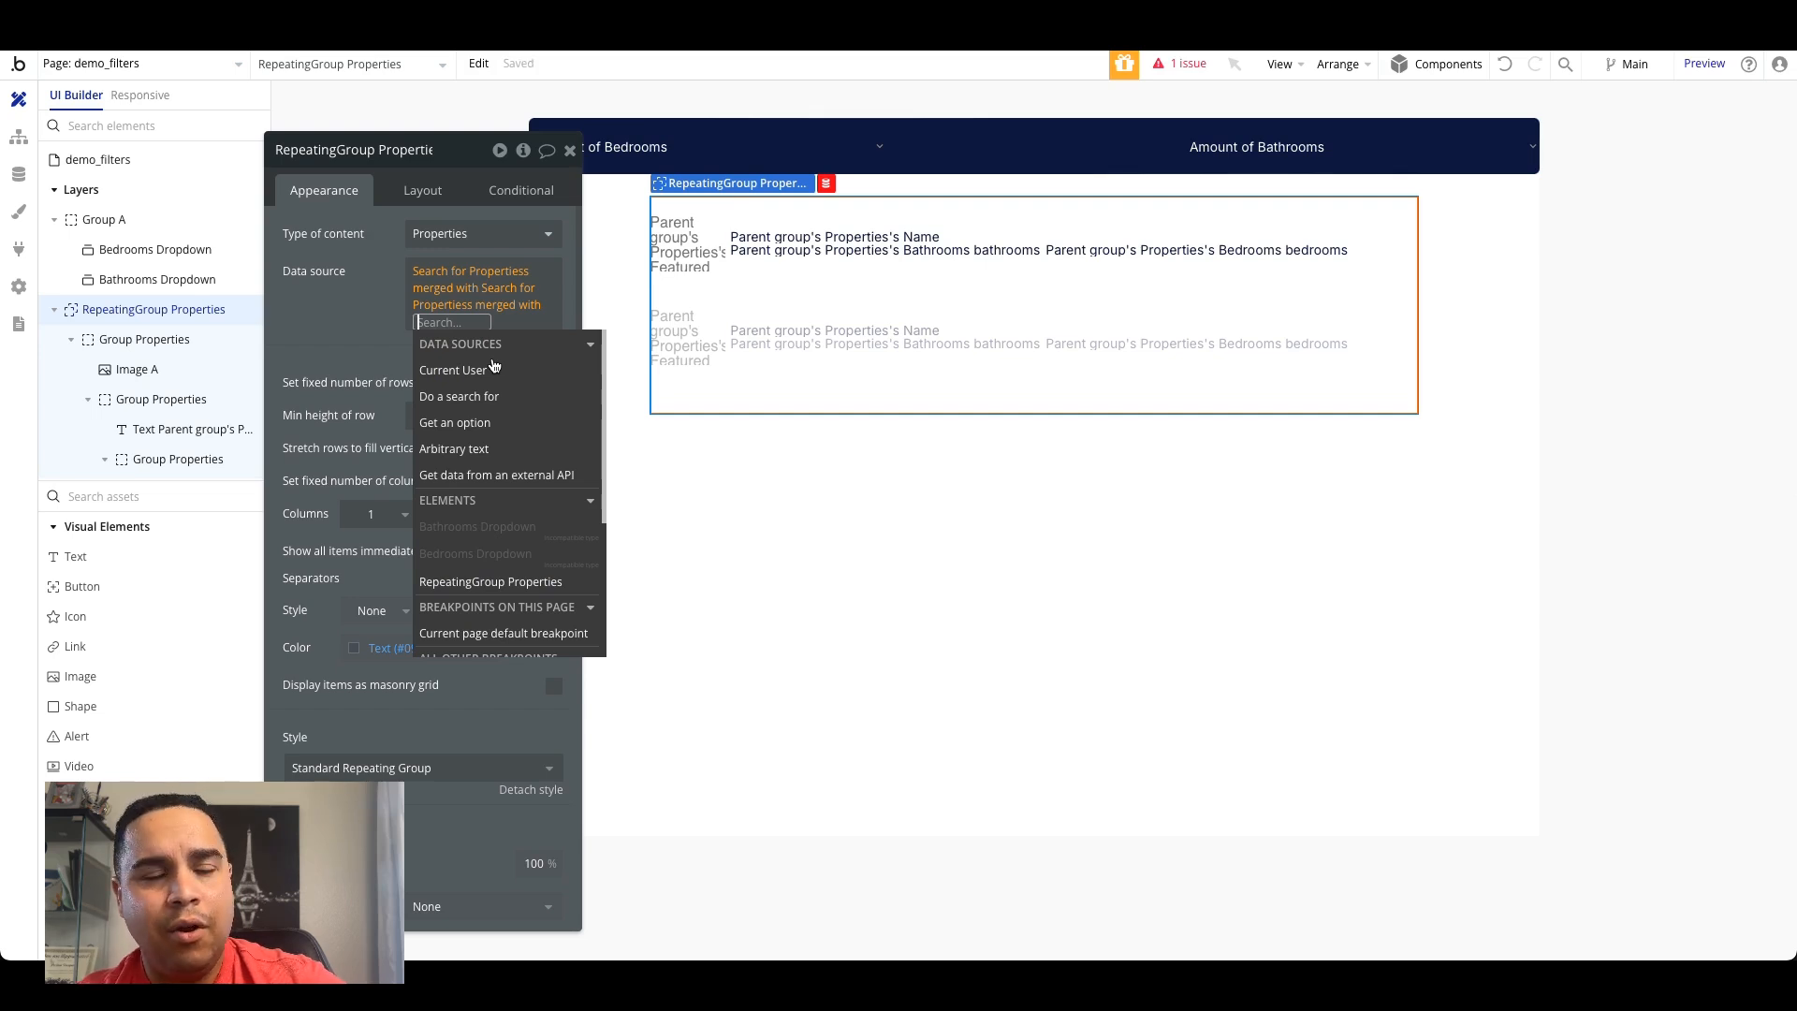
{"action": "left_click", "coordinate": [478, 397]}
{"action": "left_click", "coordinate": [783, 201]}
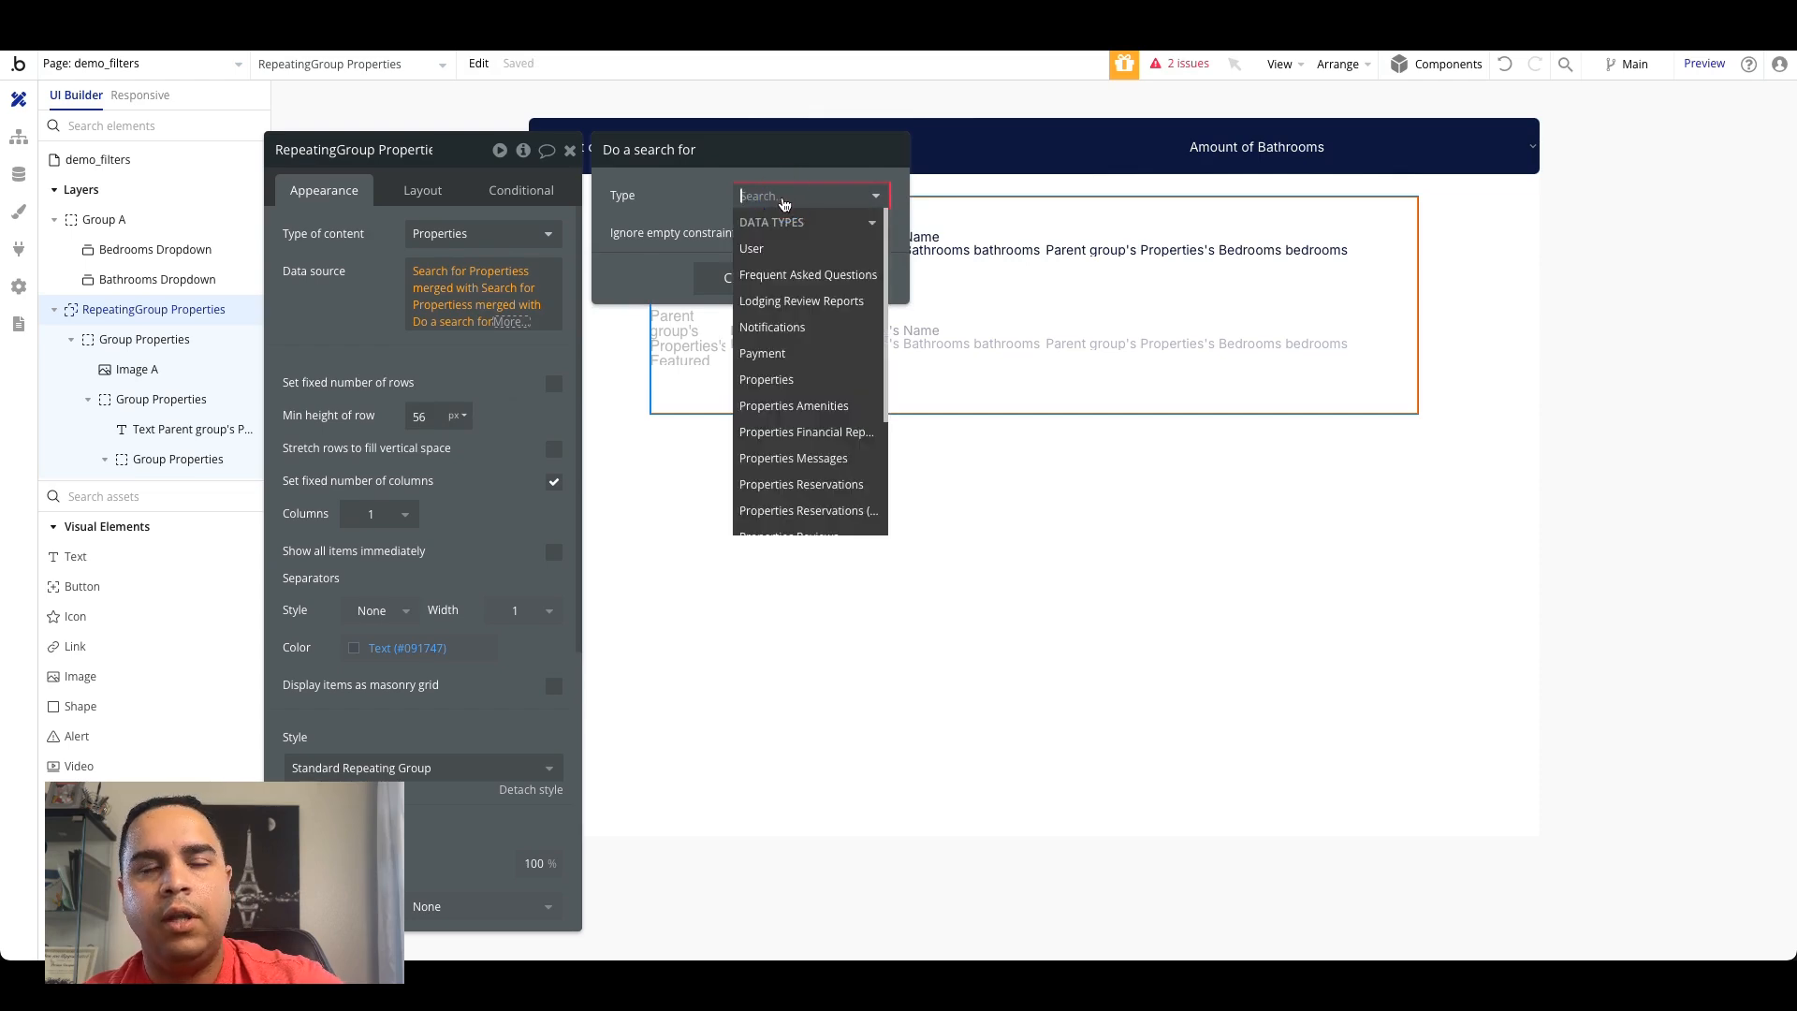
{"action": "left_click", "coordinate": [767, 379]}
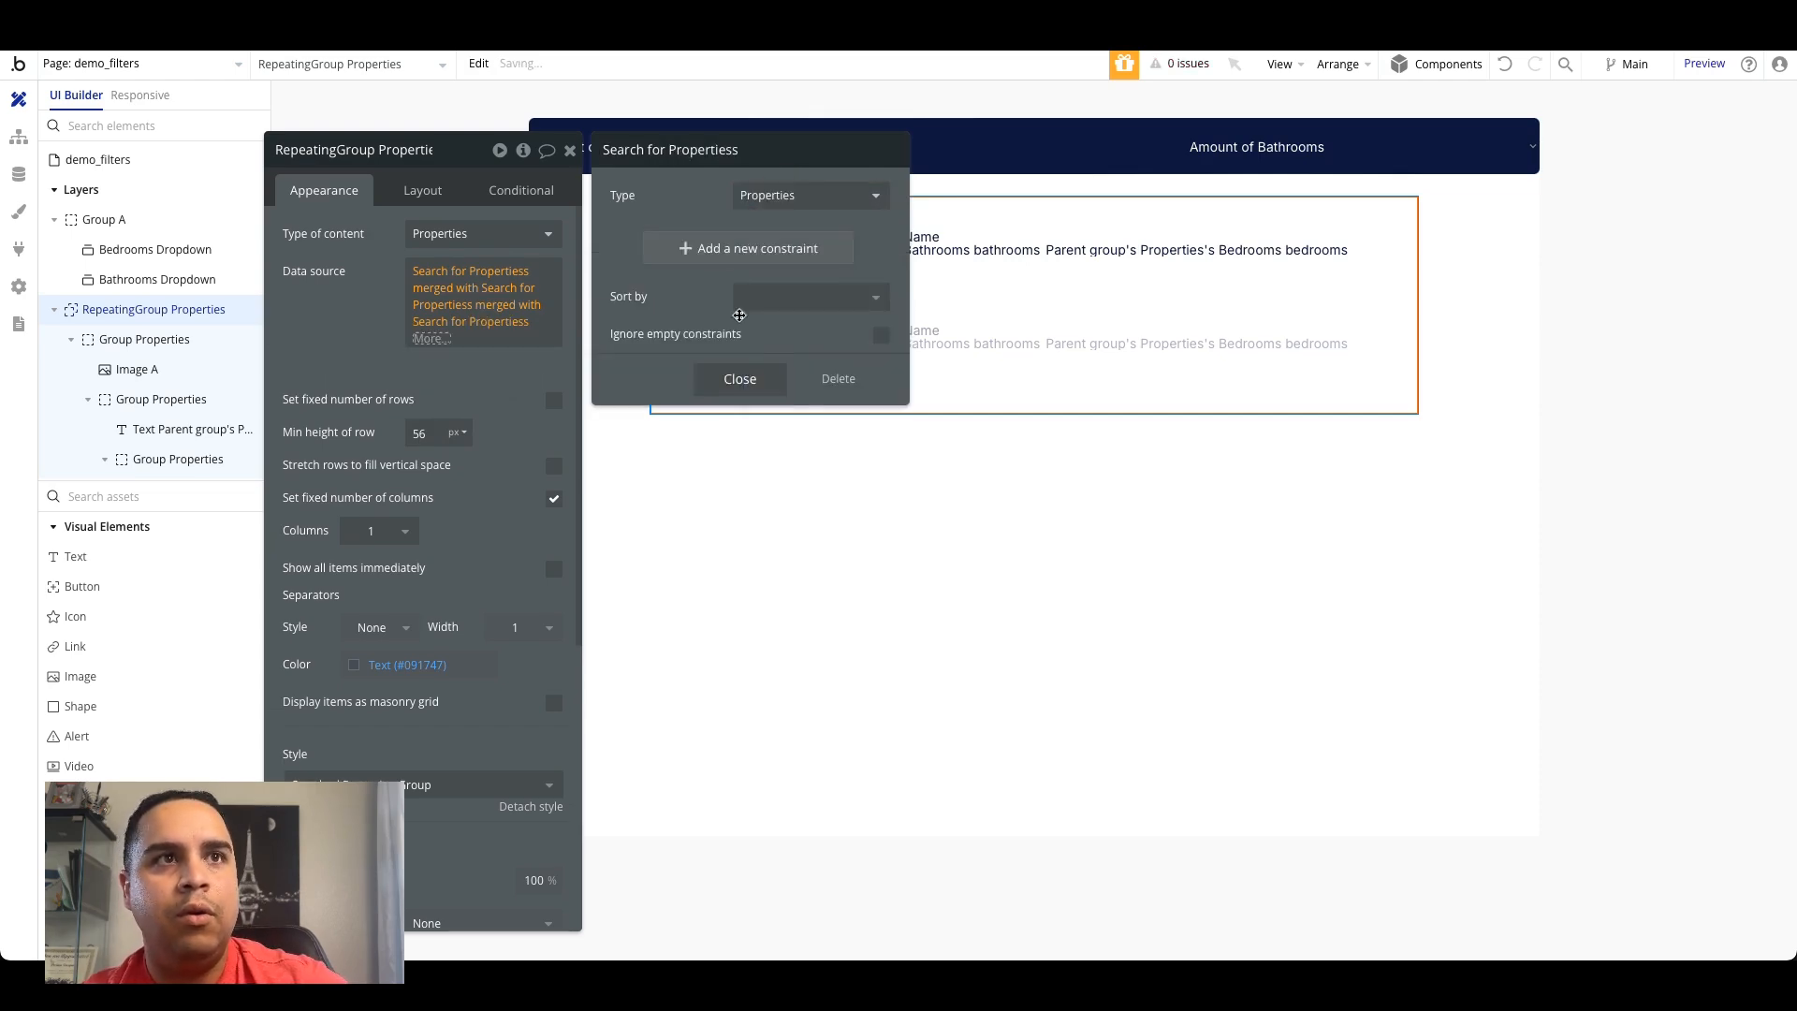
Step: Constrain the third merged Properties search to Bedrooms > Bedrooms Dropdown's value and close the repeating group's properties
{"action": "left_click", "coordinate": [715, 253]}
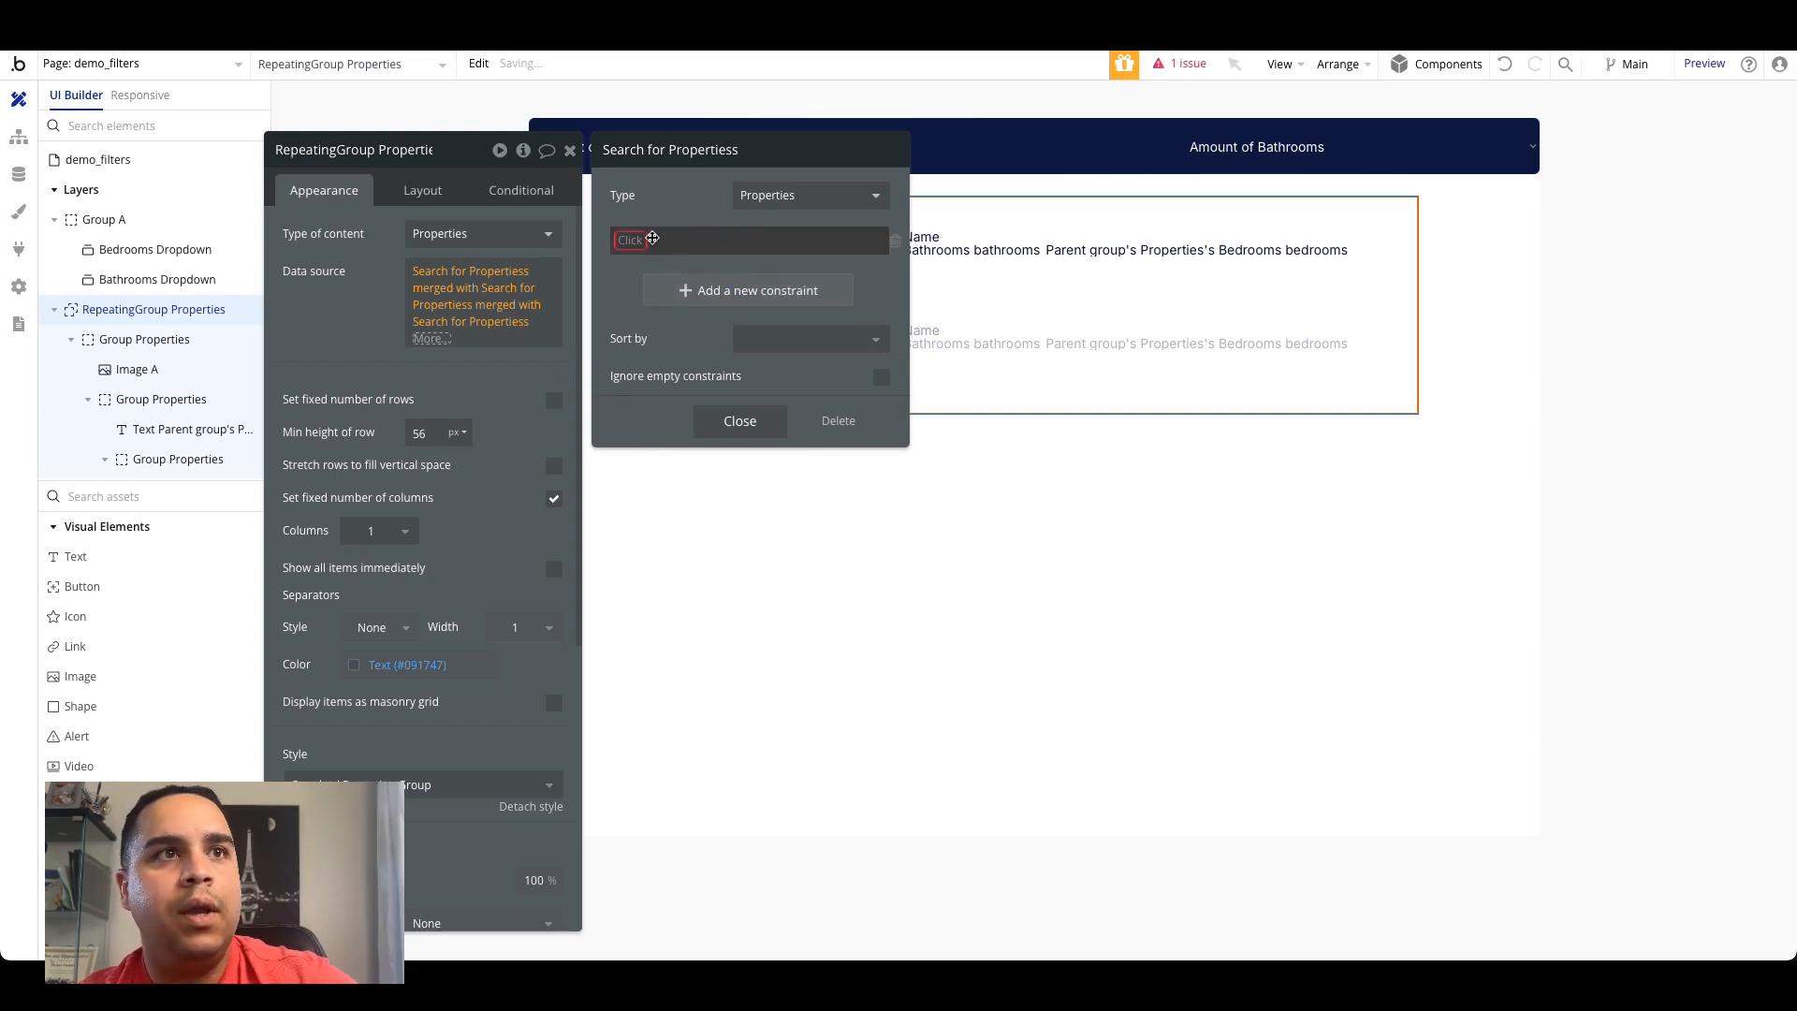
{"action": "left_click", "coordinate": [627, 245]}
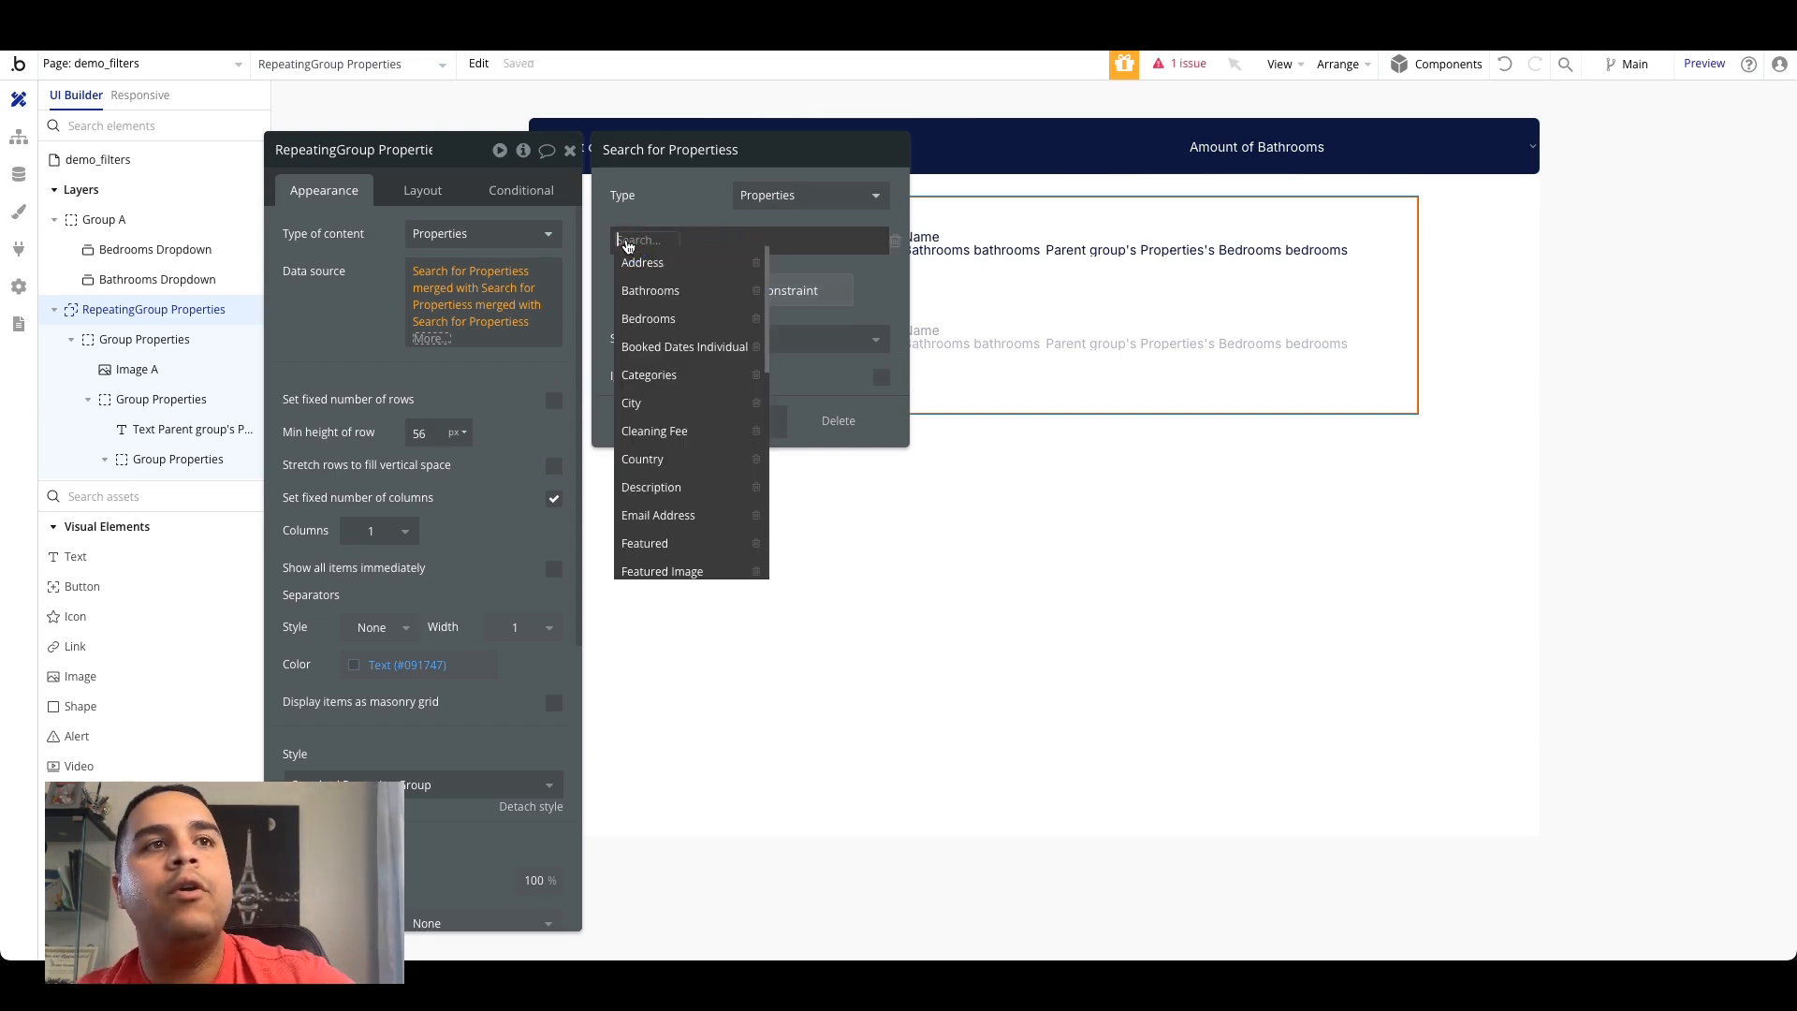
{"action": "left_click", "coordinate": [651, 319]}
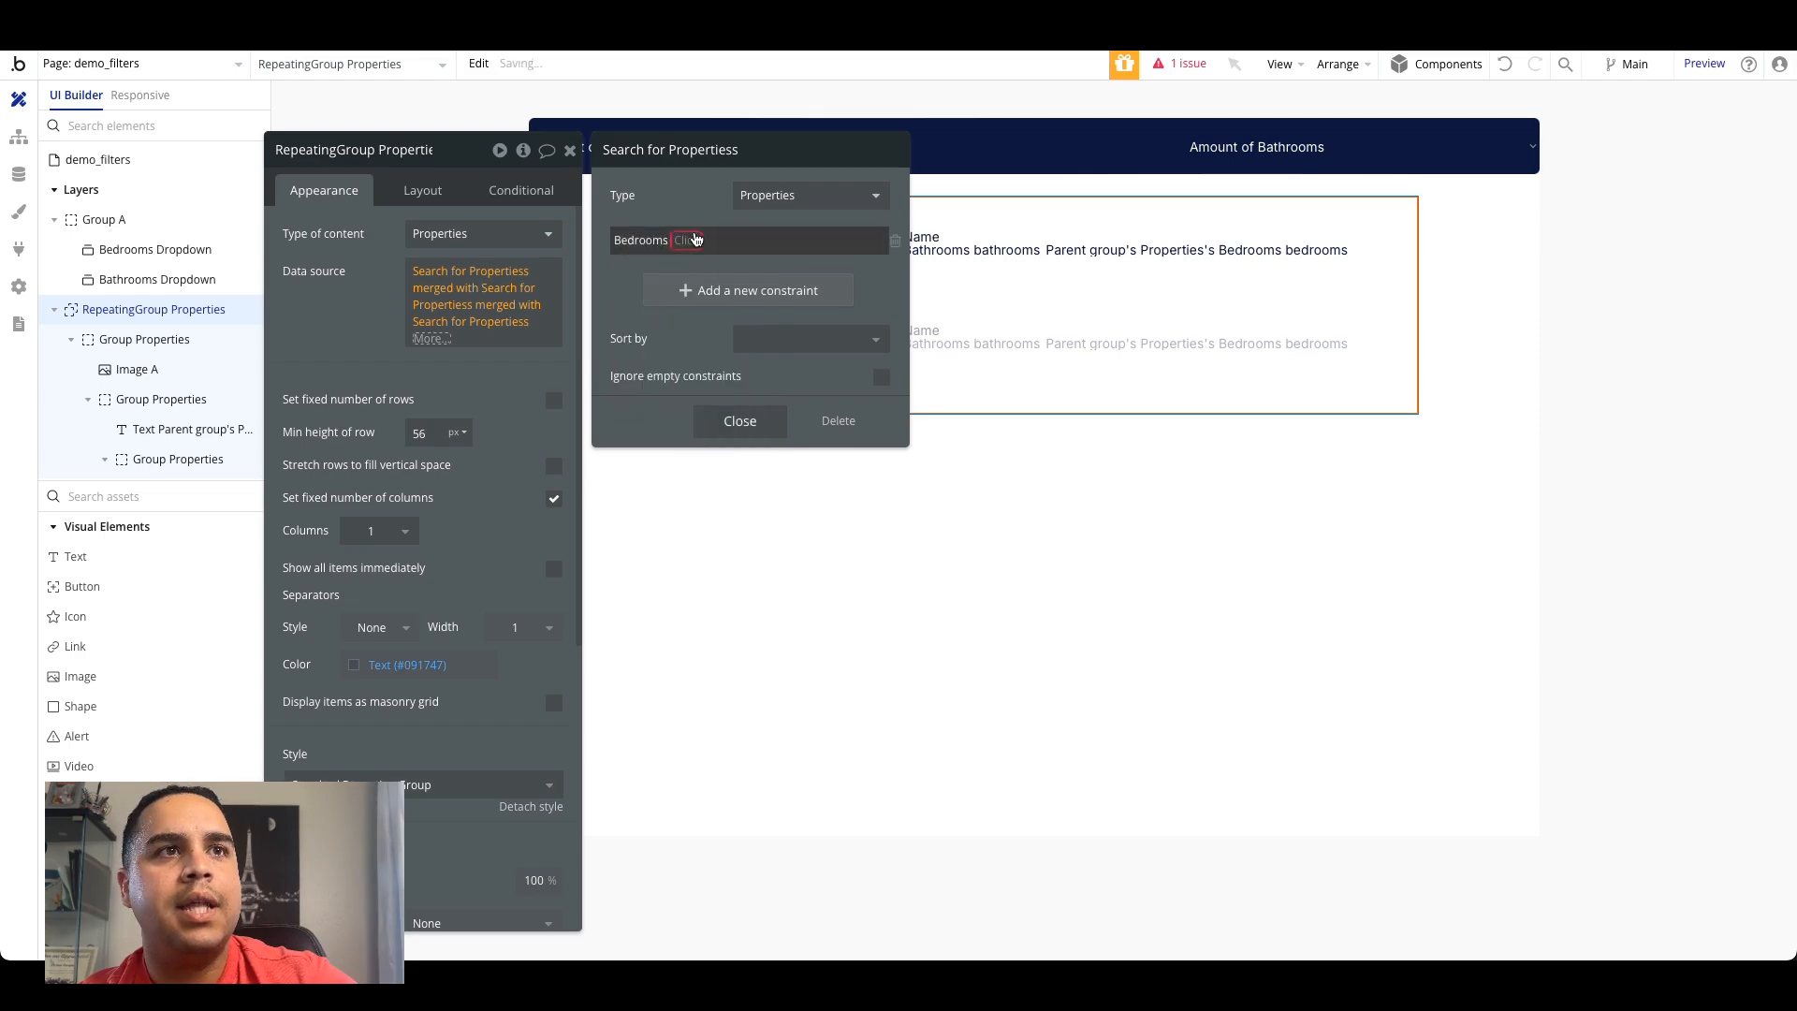
{"action": "left_click", "coordinate": [690, 243]}
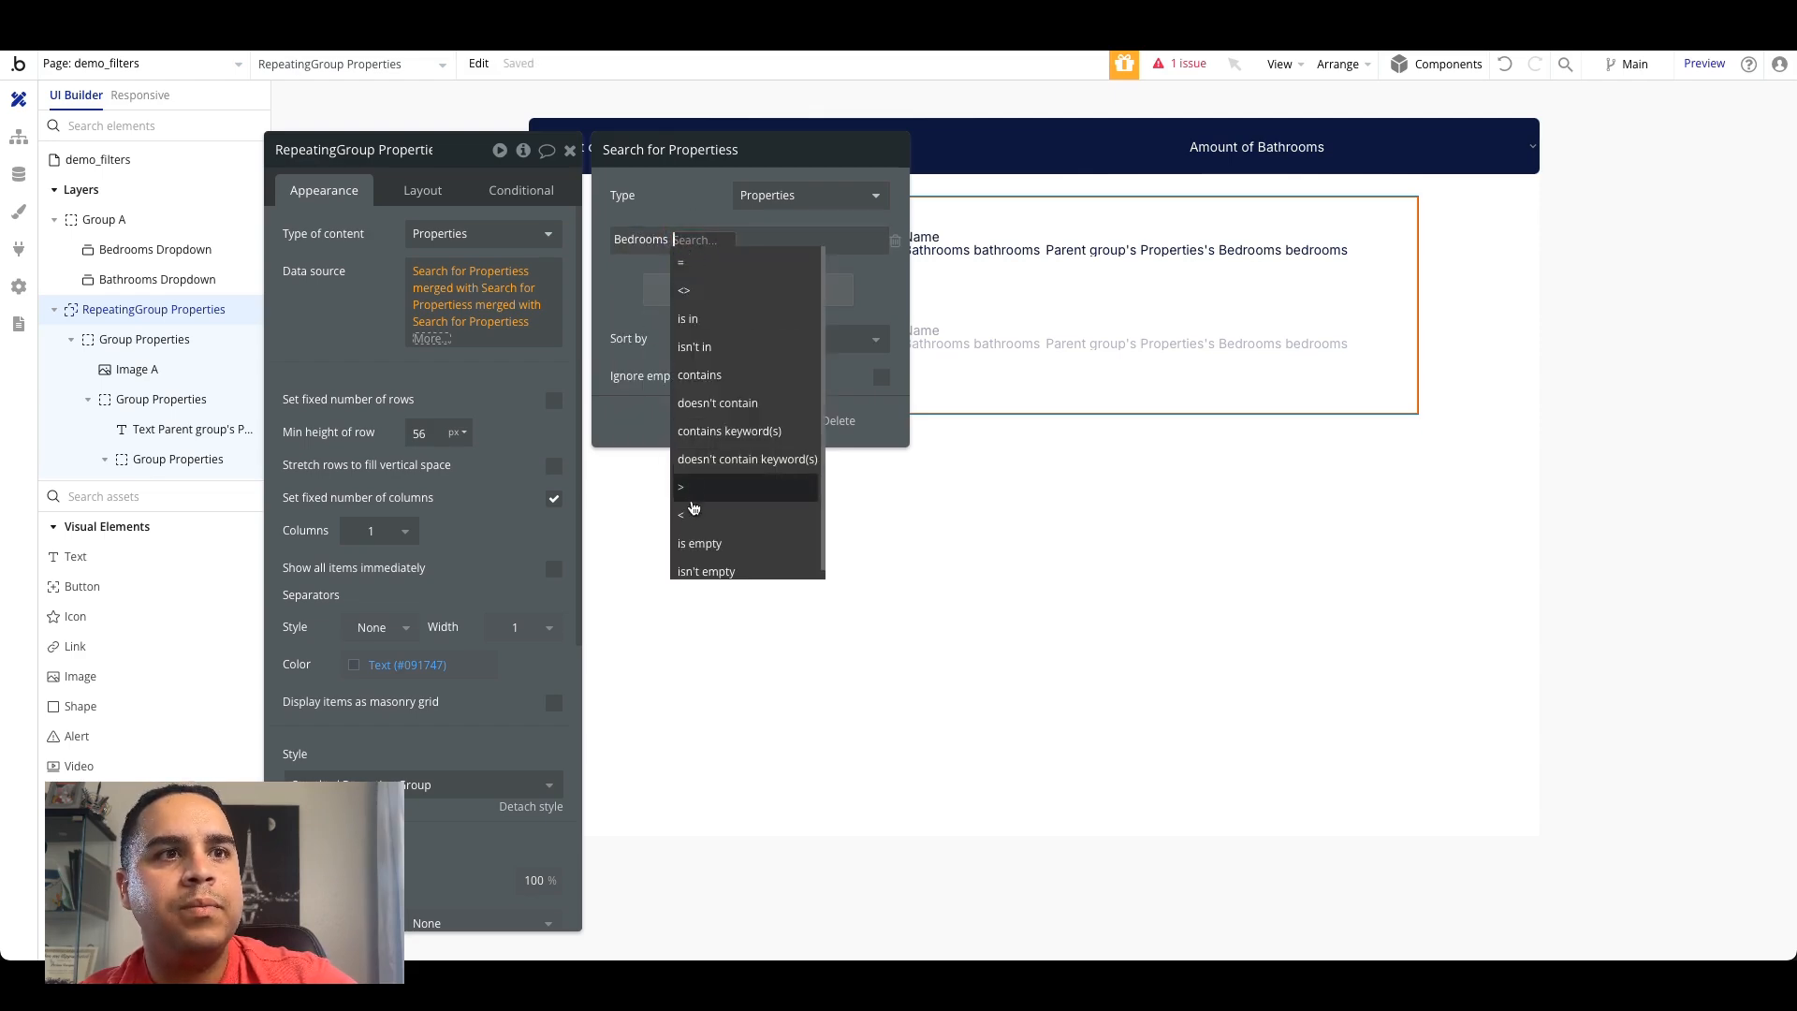
{"action": "left_click", "coordinate": [683, 487]}
{"action": "left_click", "coordinate": [702, 242]}
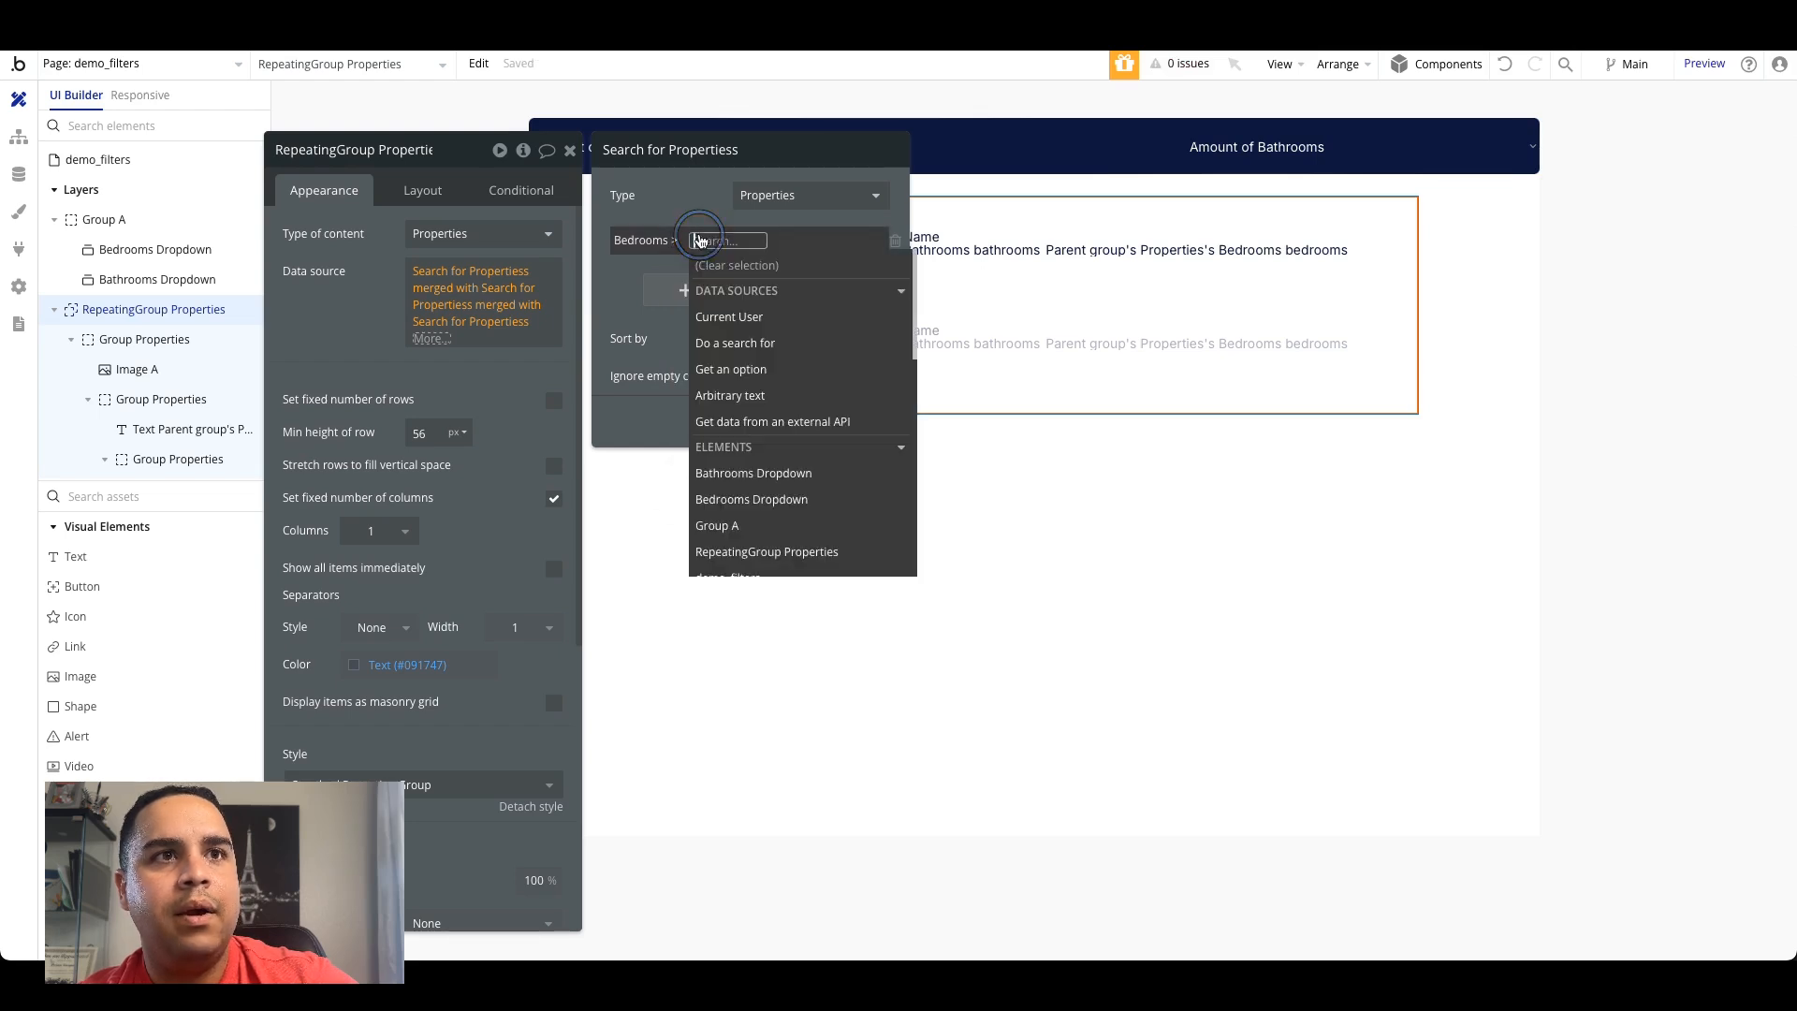
{"action": "type", "text": "bed"}
{"action": "left_click", "coordinate": [739, 290]}
{"action": "left_click", "coordinate": [874, 290]}
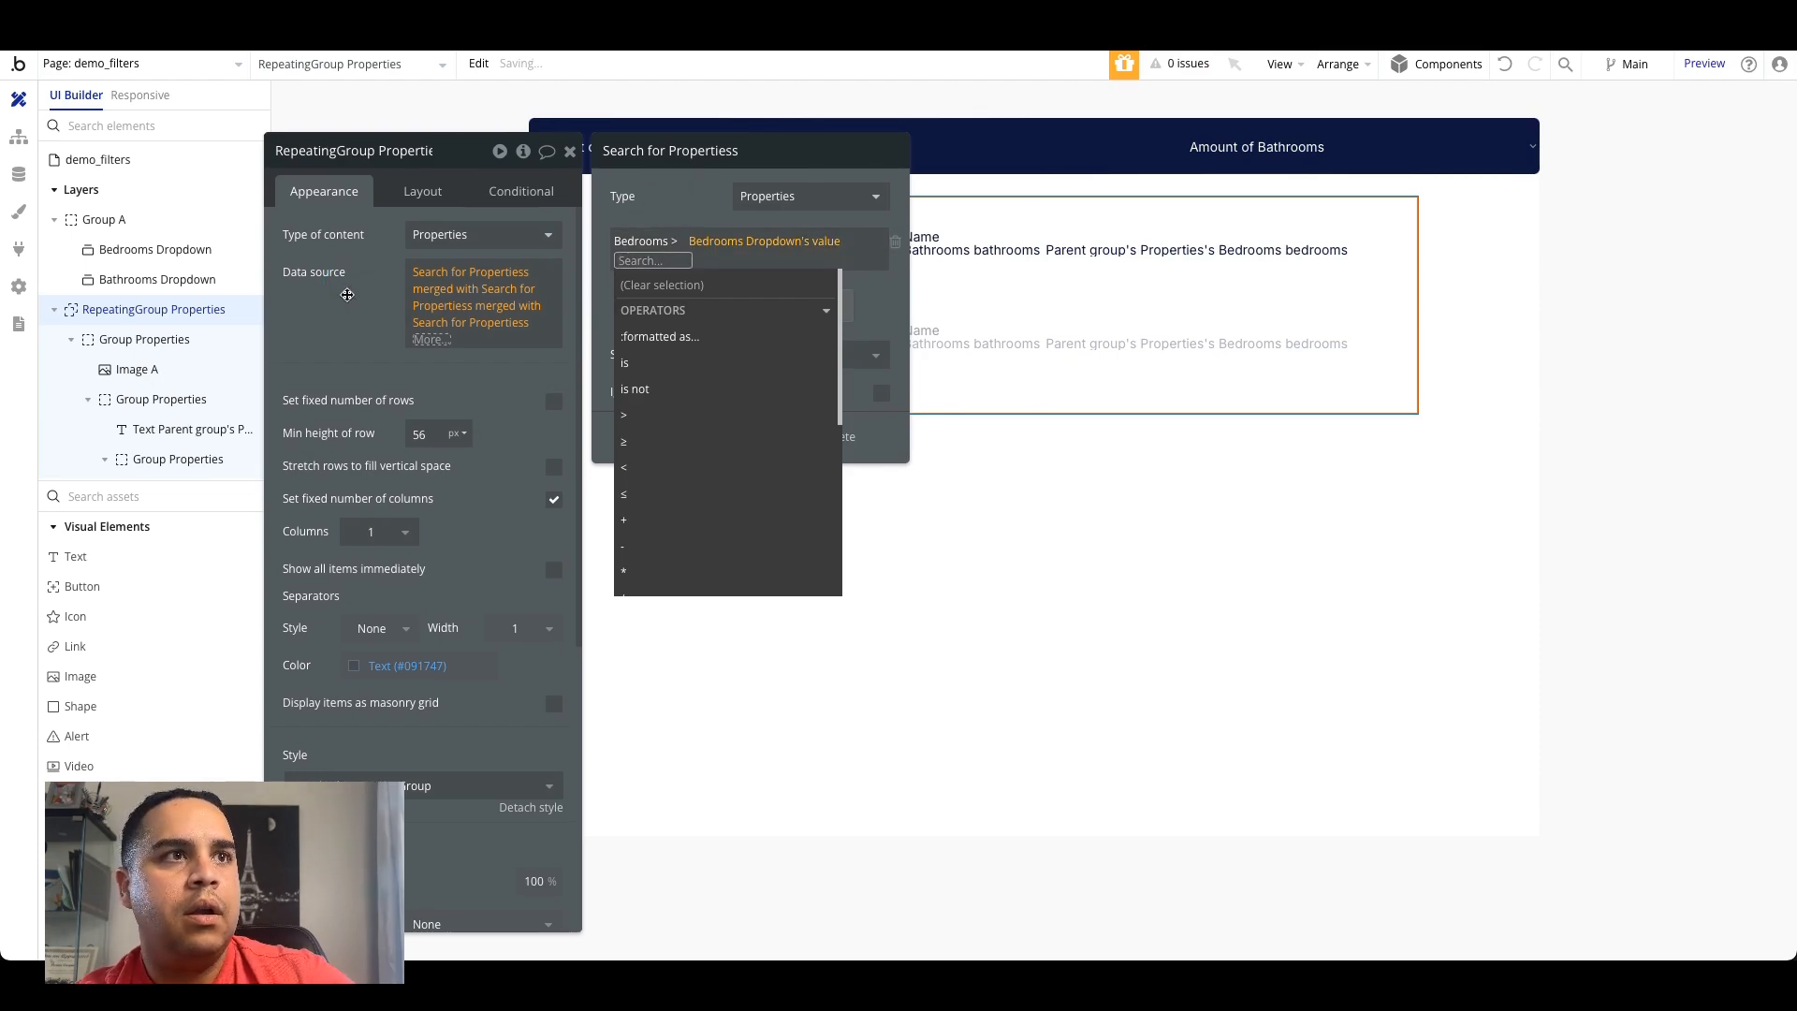
{"action": "left_click", "coordinate": [347, 322]}
{"action": "left_click", "coordinate": [570, 151]}
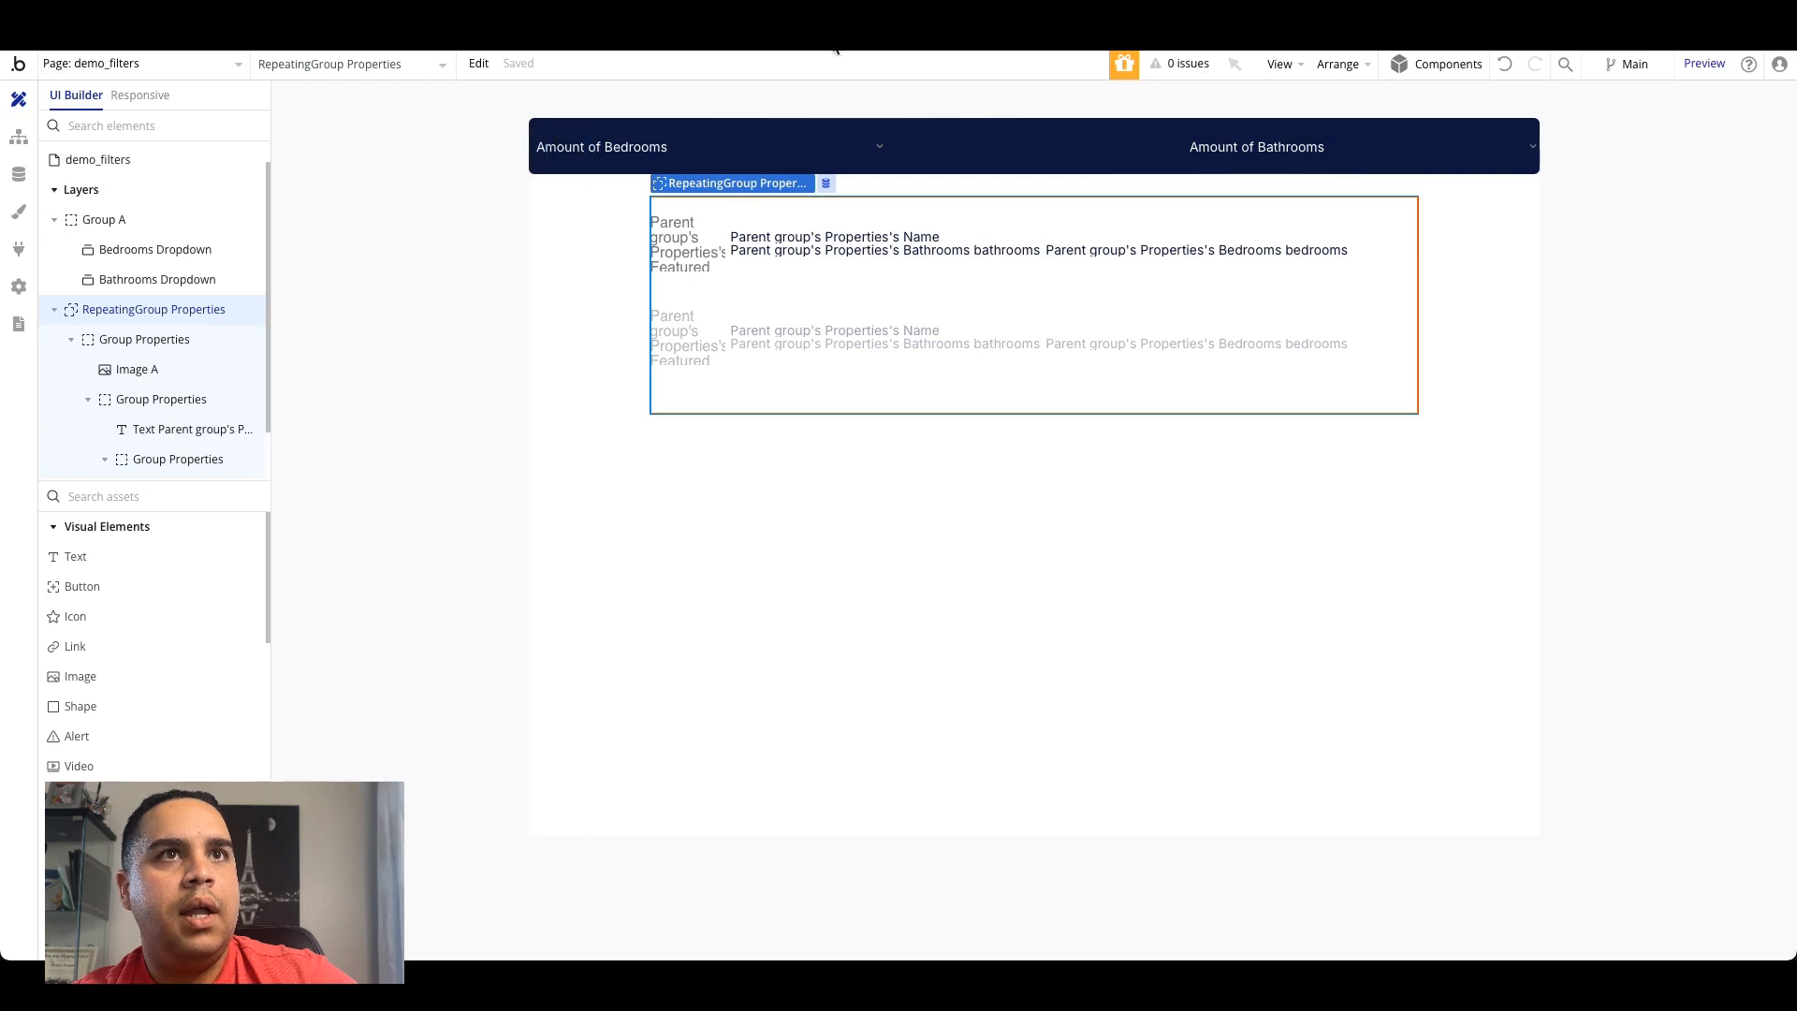
Step: Switch to the page preview, refresh it and test the Amount of Bathrooms filter with 3 bathrooms
{"action": "left_click", "coordinate": [900, 19]}
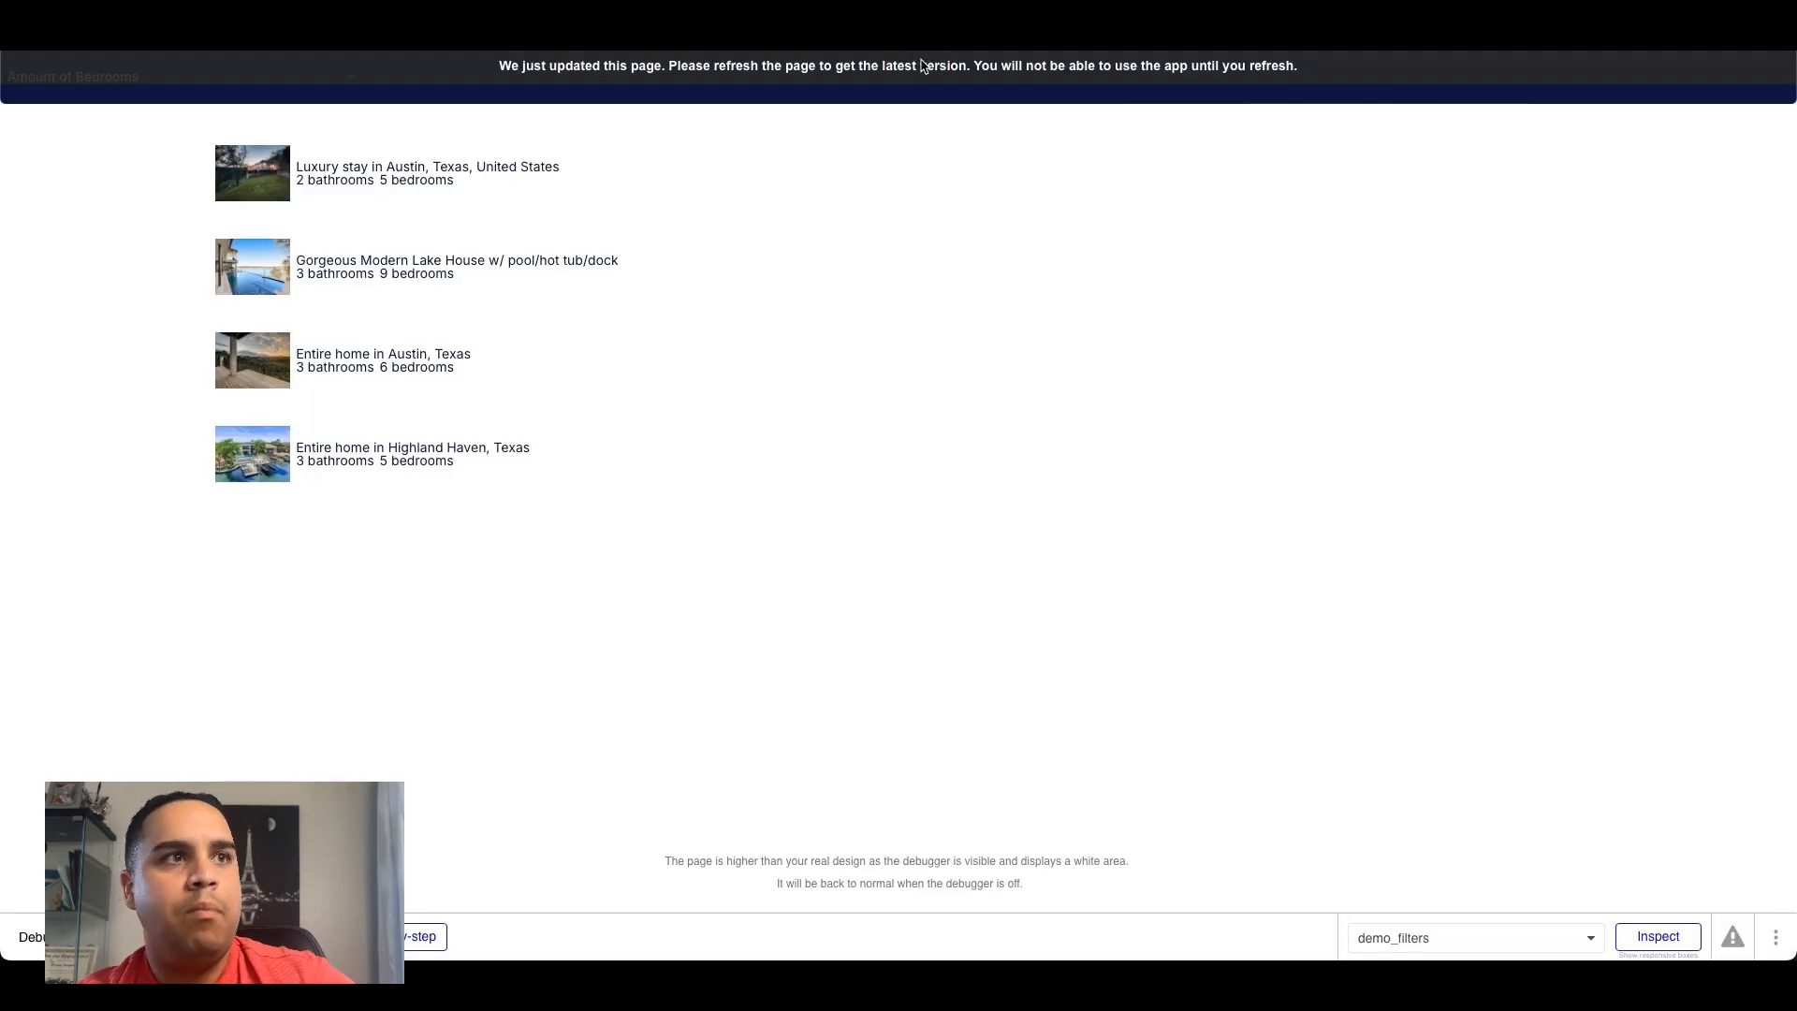
{"action": "left_click", "coordinate": [922, 65]}
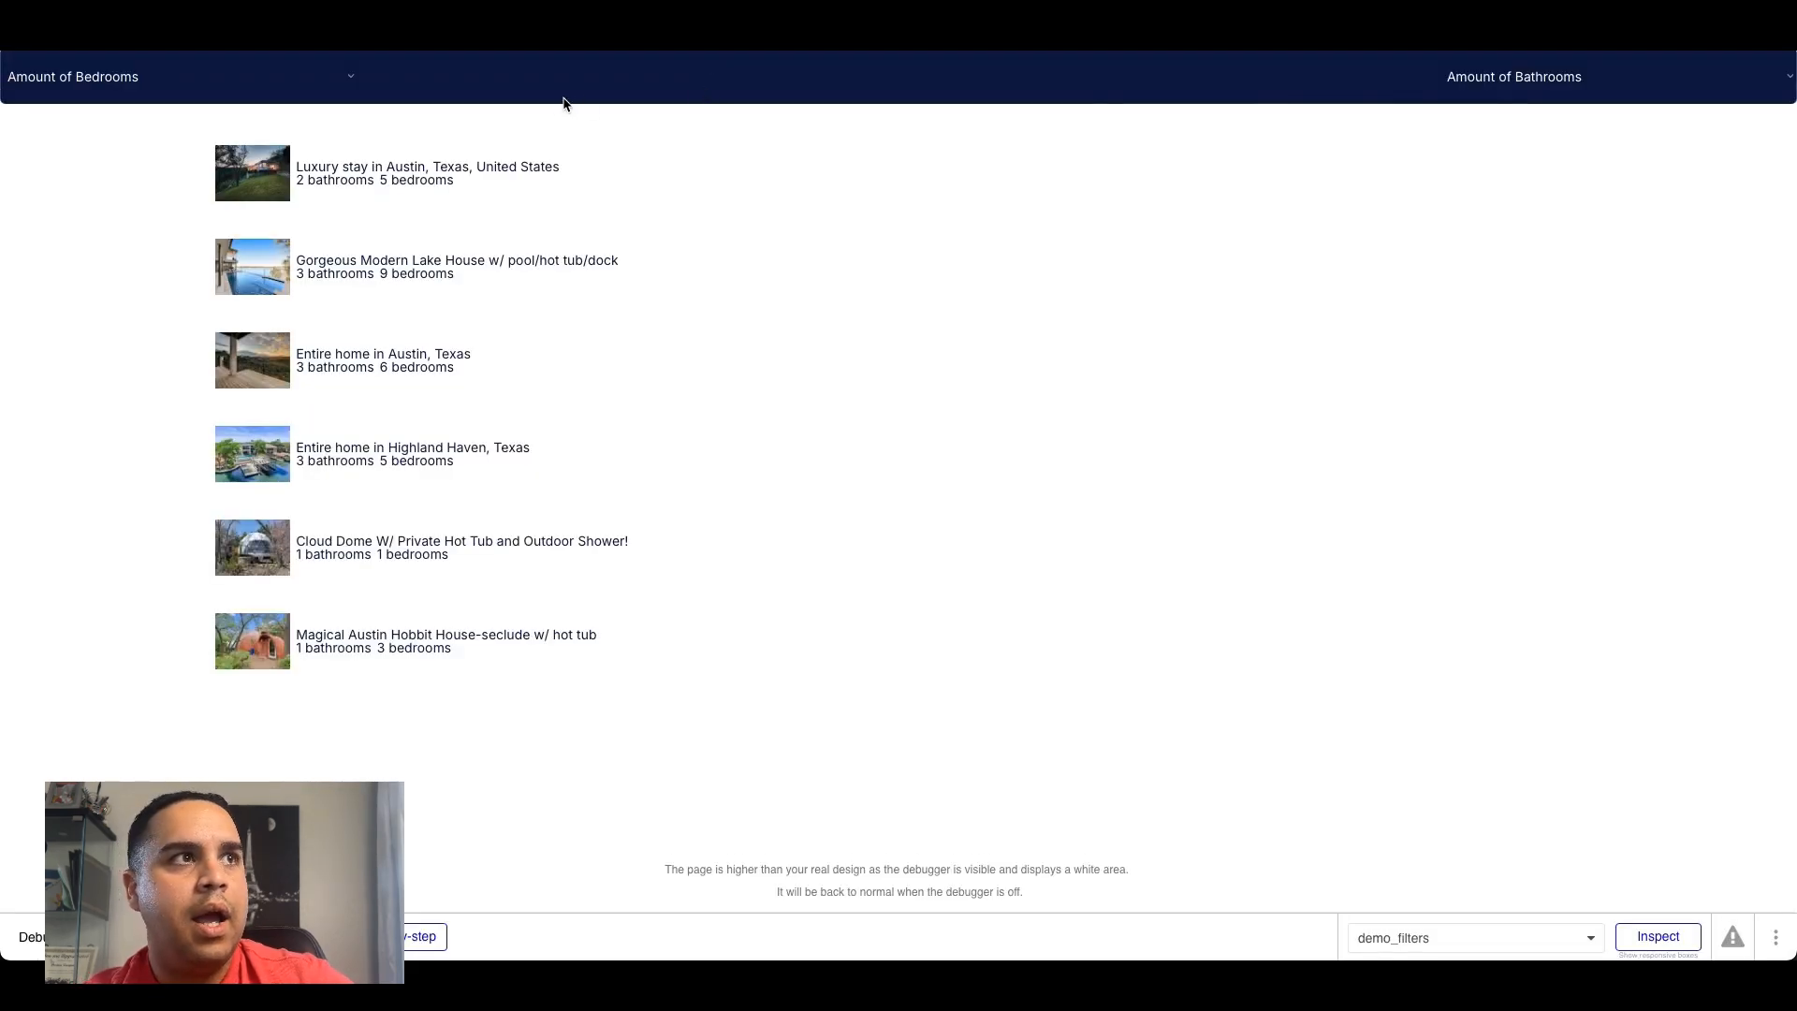
{"action": "left_click", "coordinate": [1519, 76]}
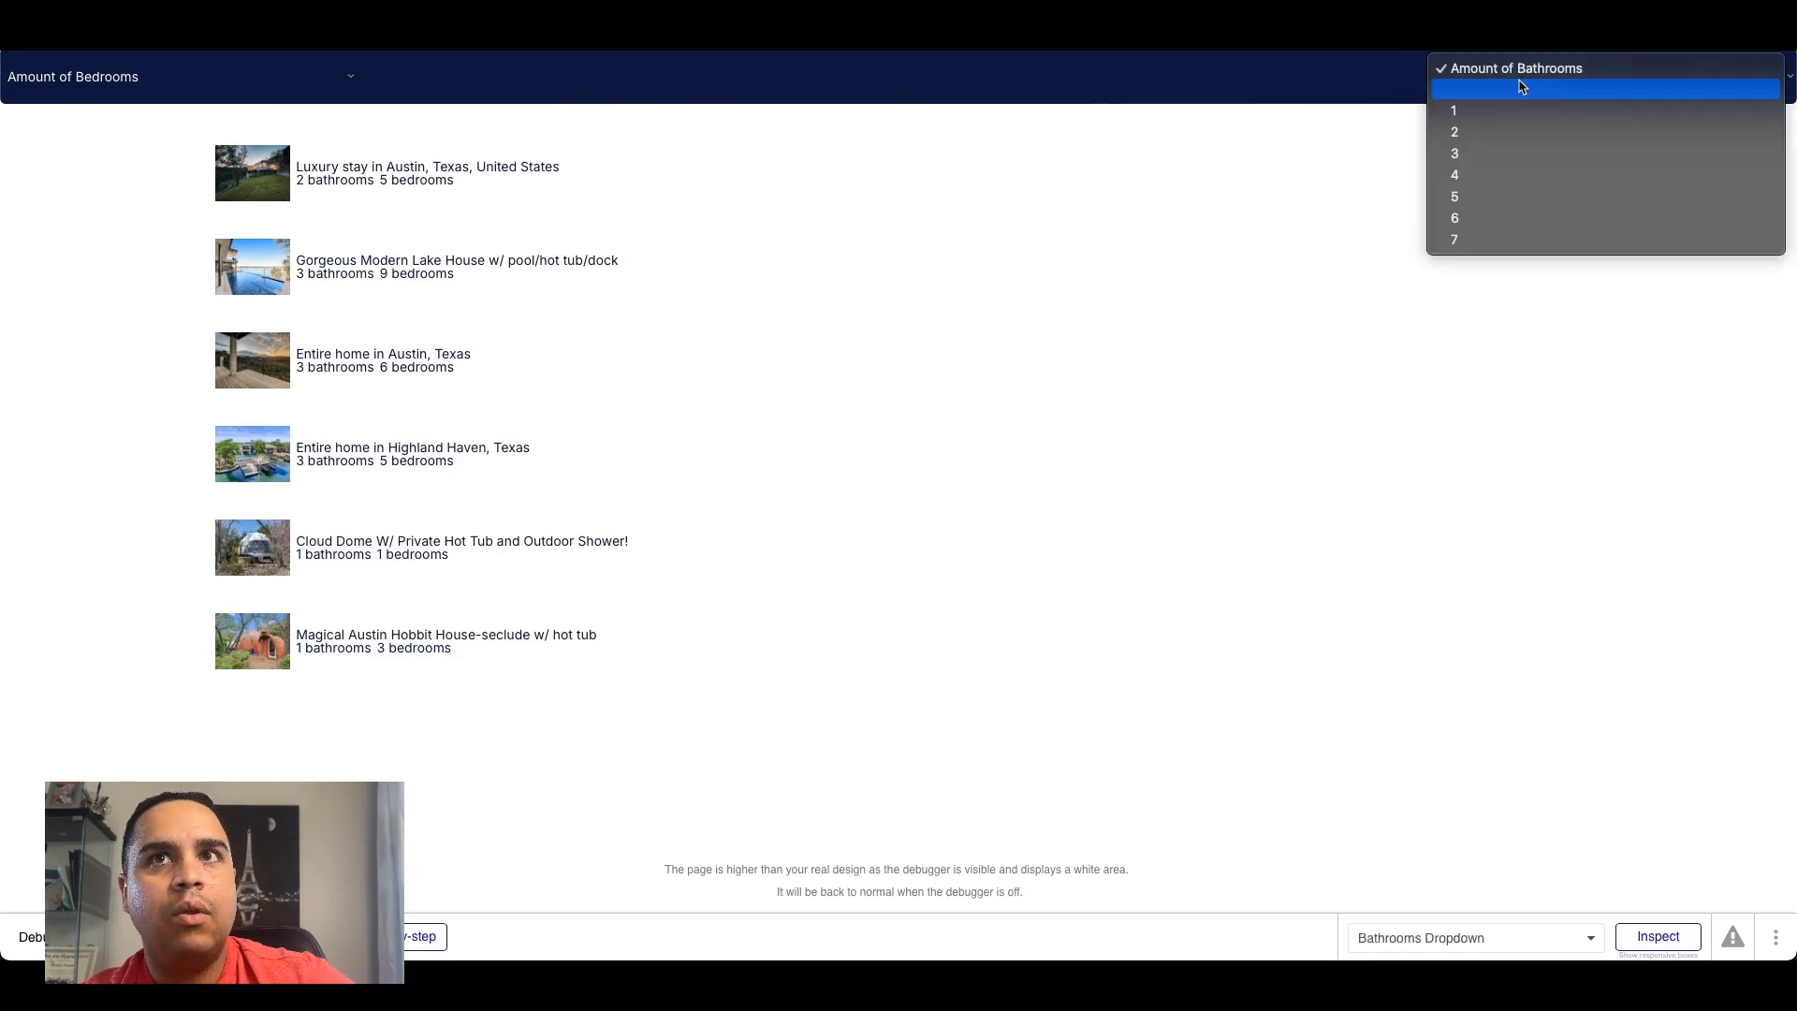
{"action": "left_click", "coordinate": [1513, 155]}
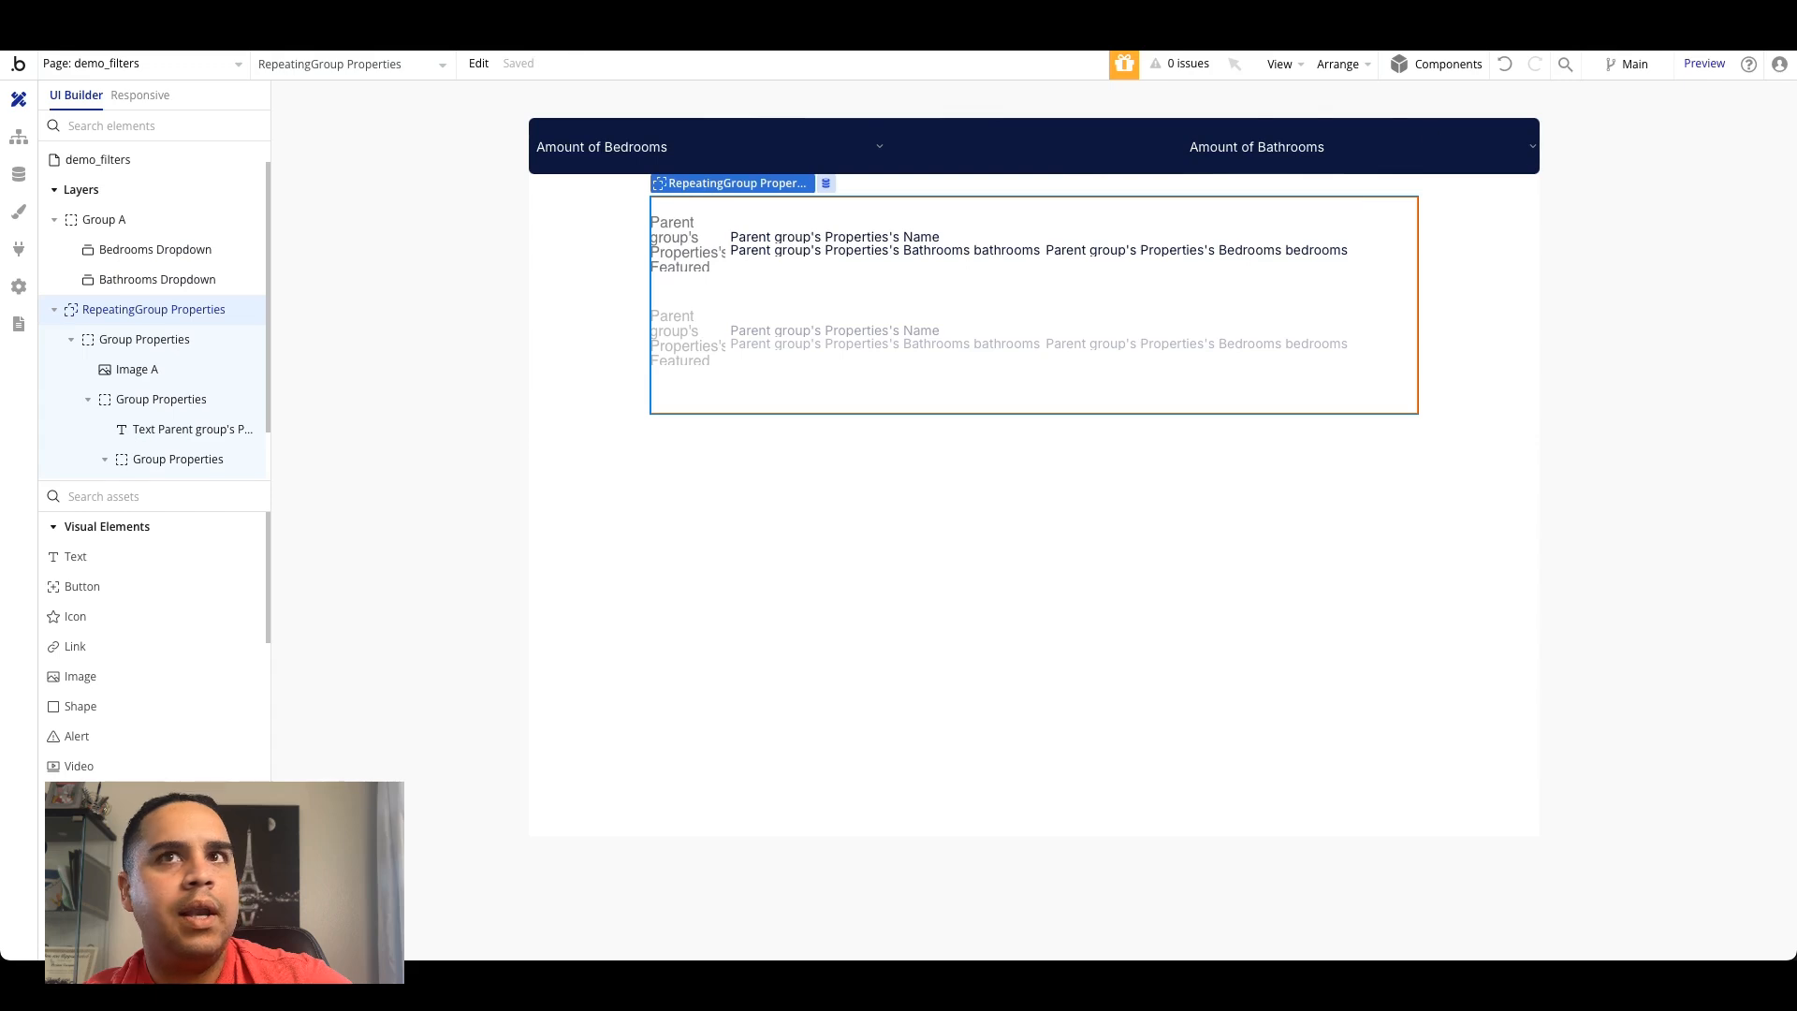
Step: Back in the editor, give the Bathrooms Dropdown a condition that changes its placeholder when This Dropdown's value is not empty
{"action": "double_click", "coordinate": [1303, 147]}
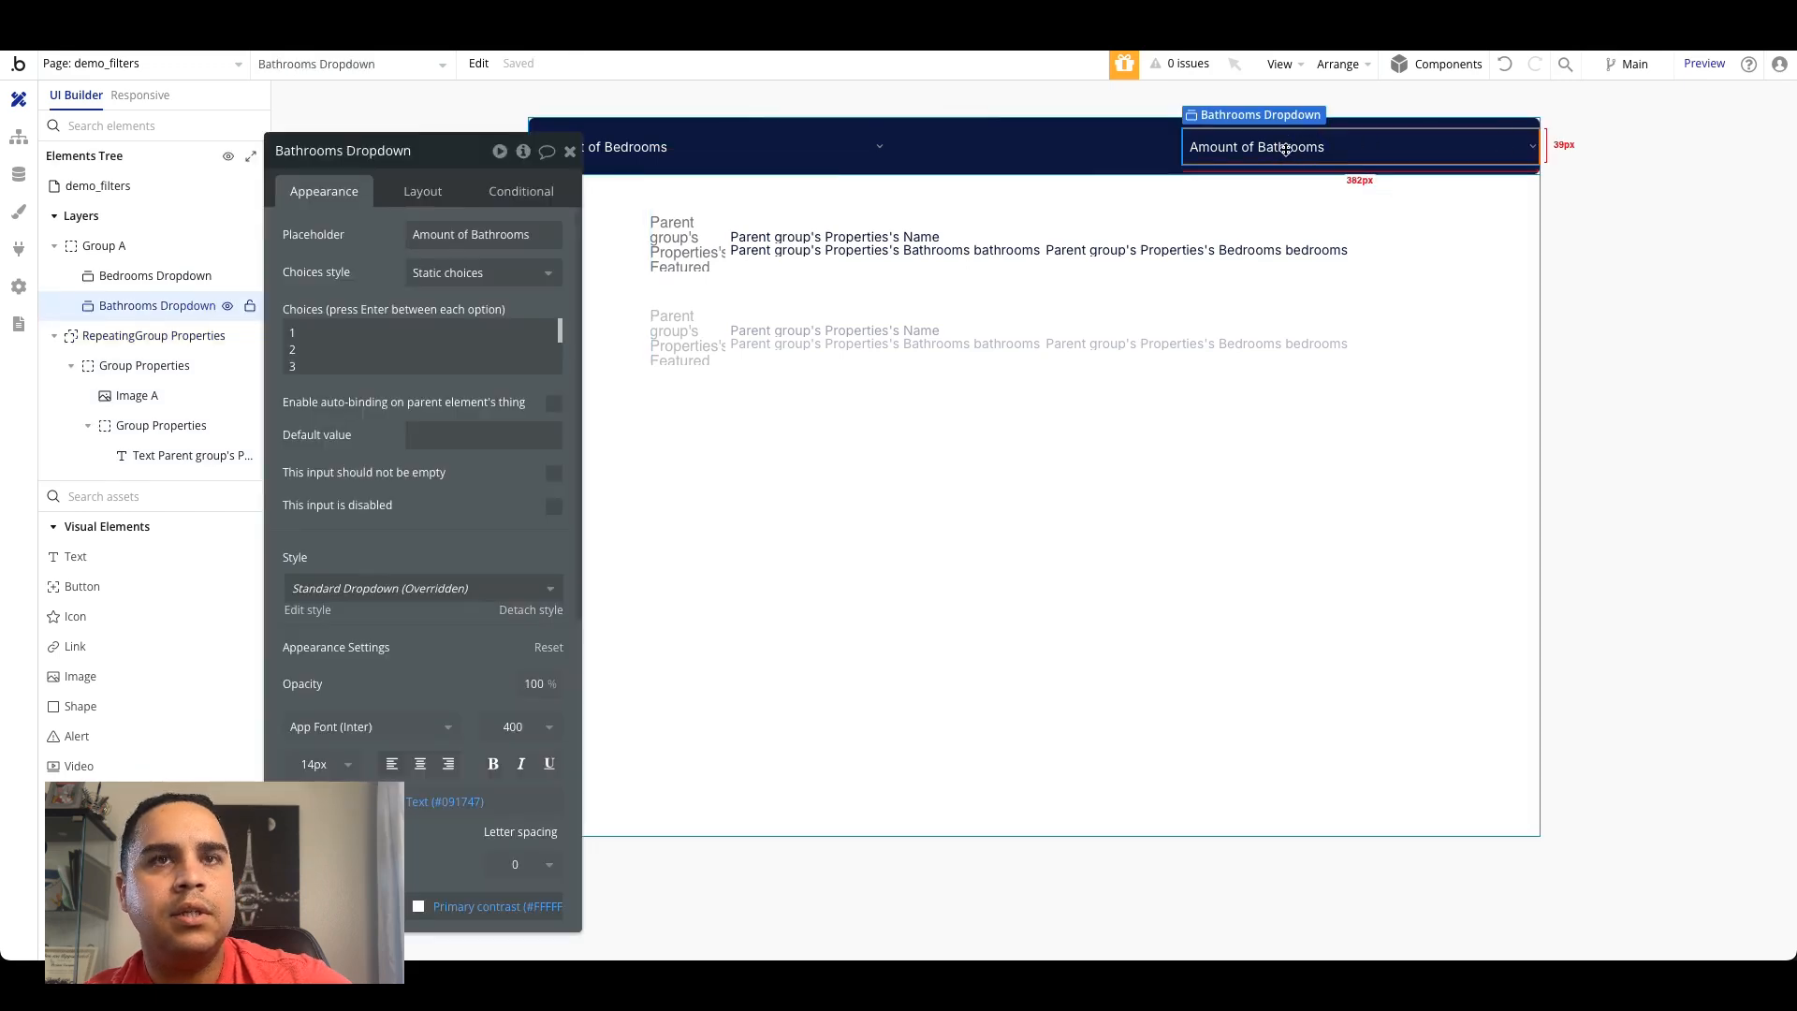
{"action": "left_click", "coordinate": [522, 191]}
{"action": "left_click", "coordinate": [352, 502]}
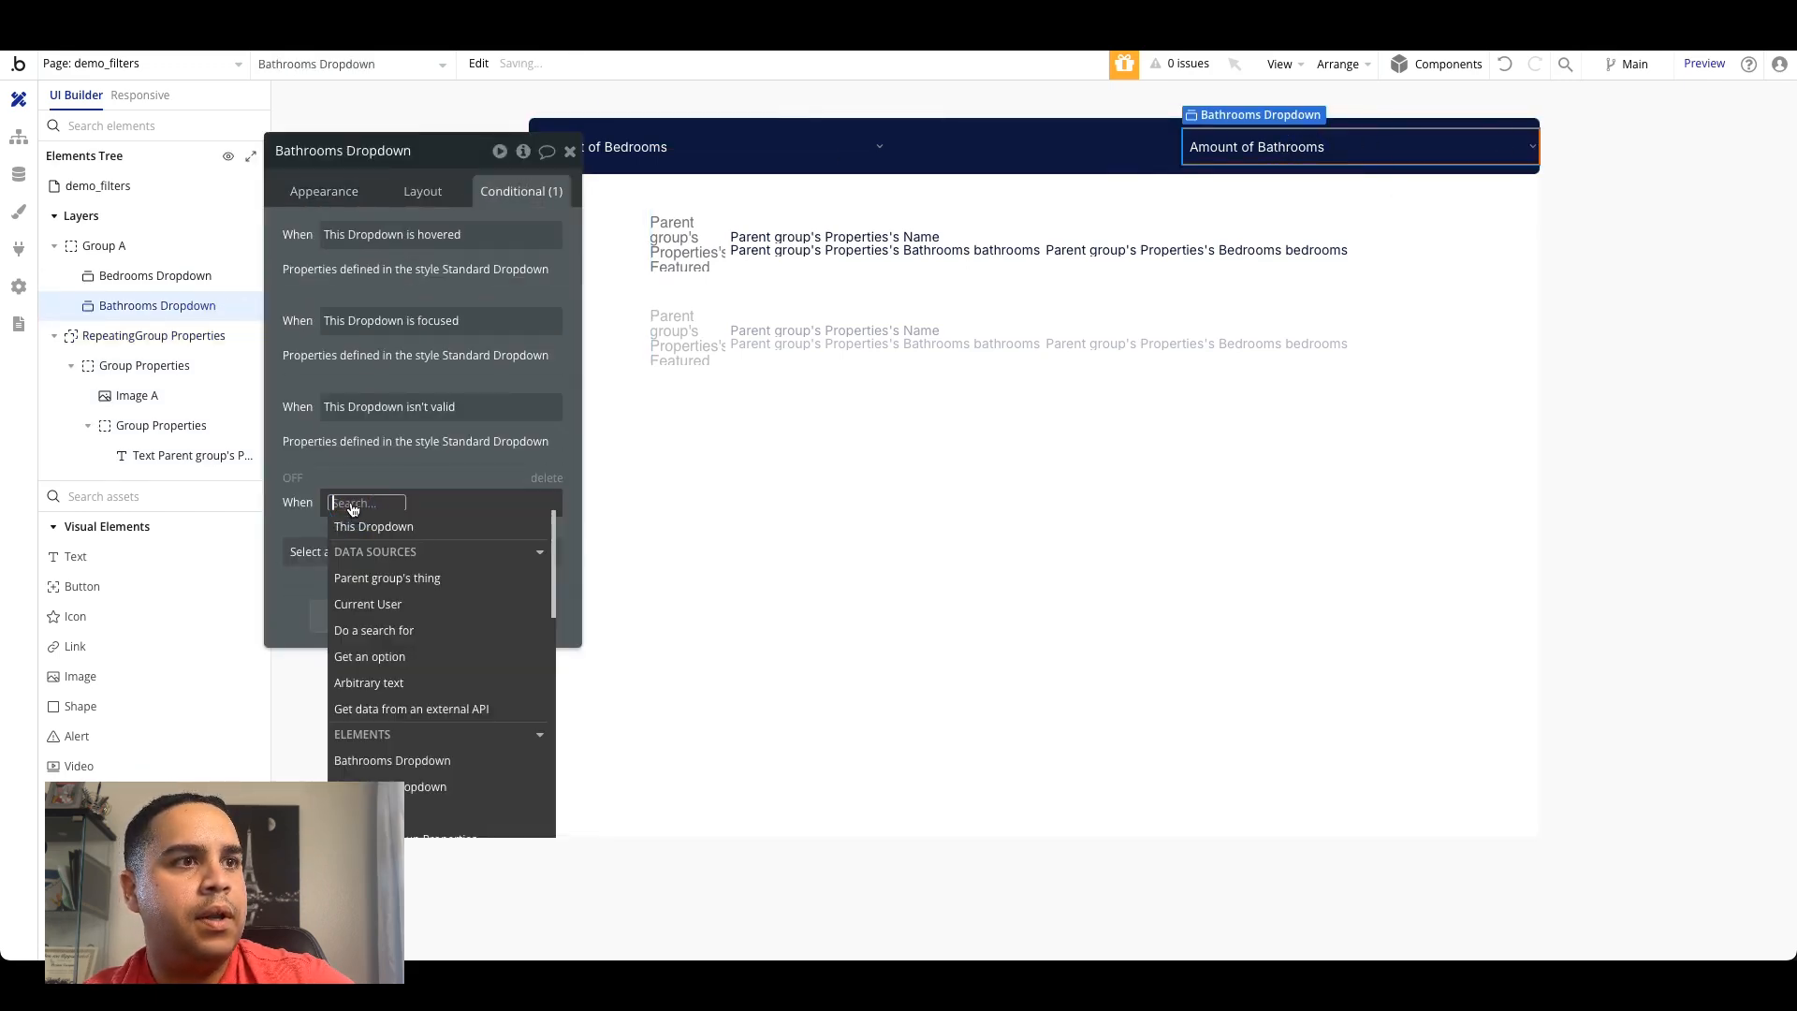
{"action": "left_click", "coordinate": [382, 529]}
{"action": "left_click", "coordinate": [470, 560]}
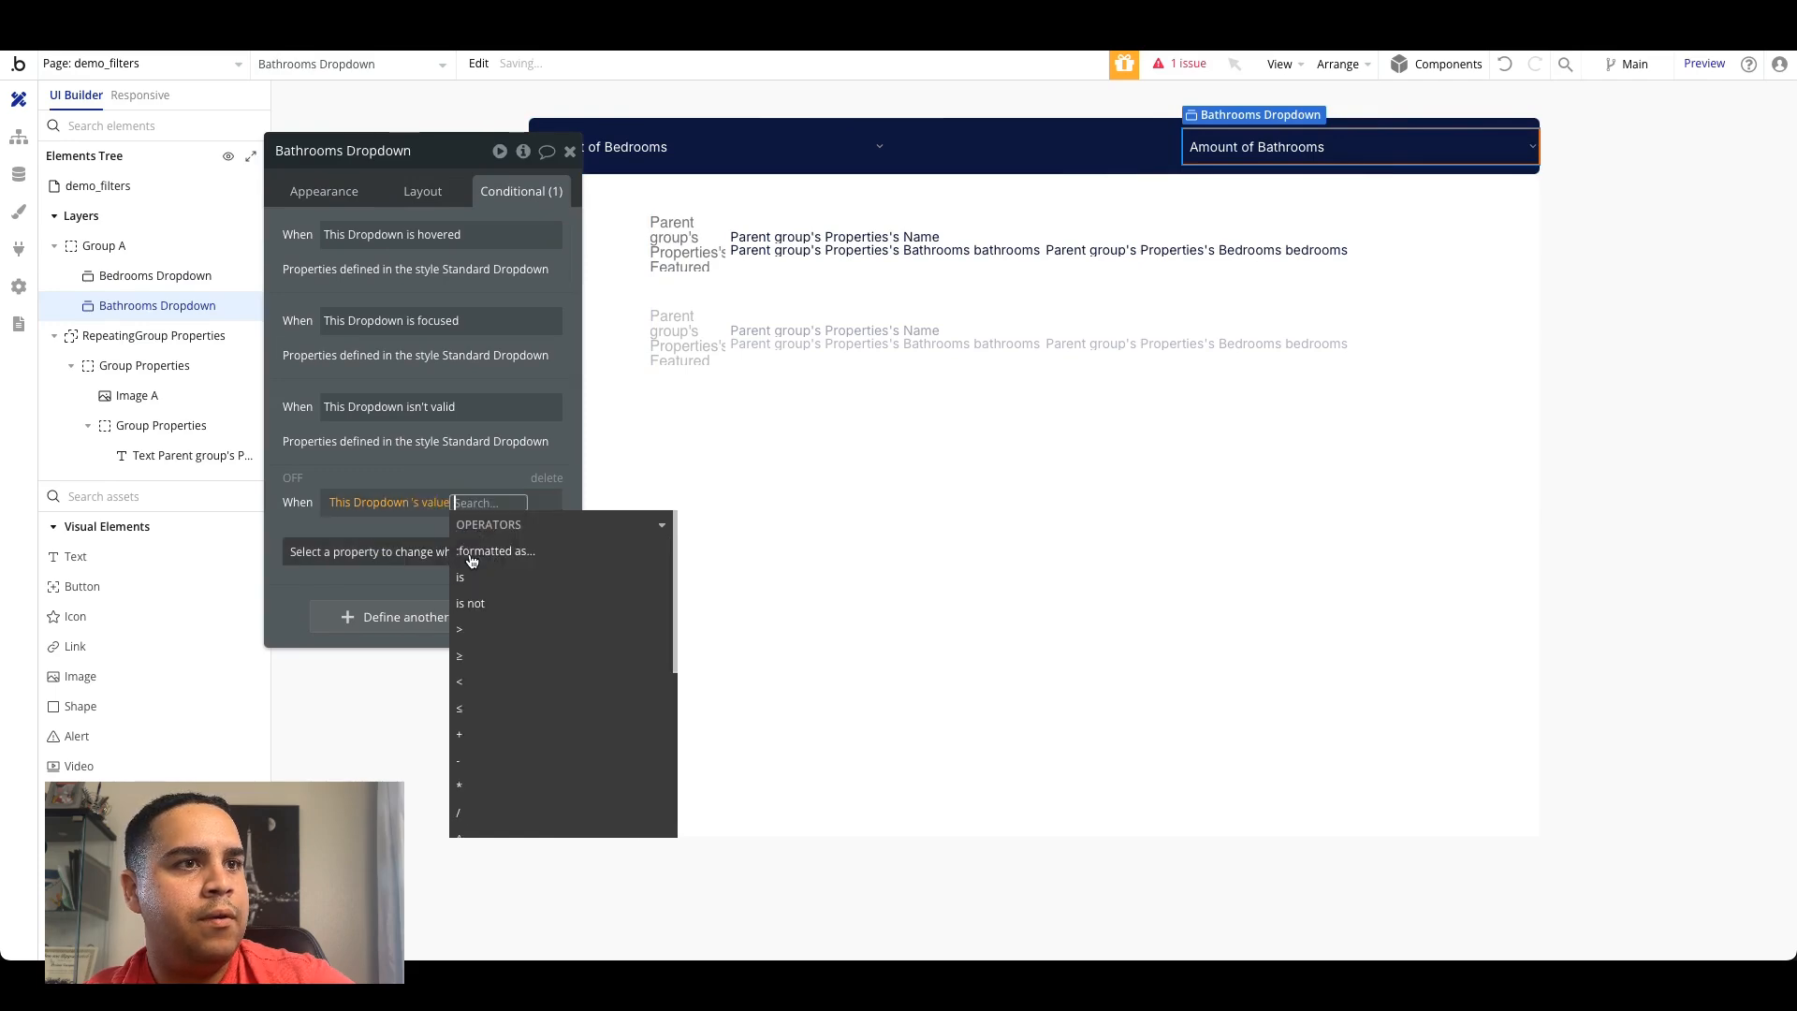
{"action": "type", "text": "em"}
{"action": "left_click", "coordinate": [483, 578]}
{"action": "left_click", "coordinate": [289, 524]}
{"action": "left_click", "coordinate": [321, 550]}
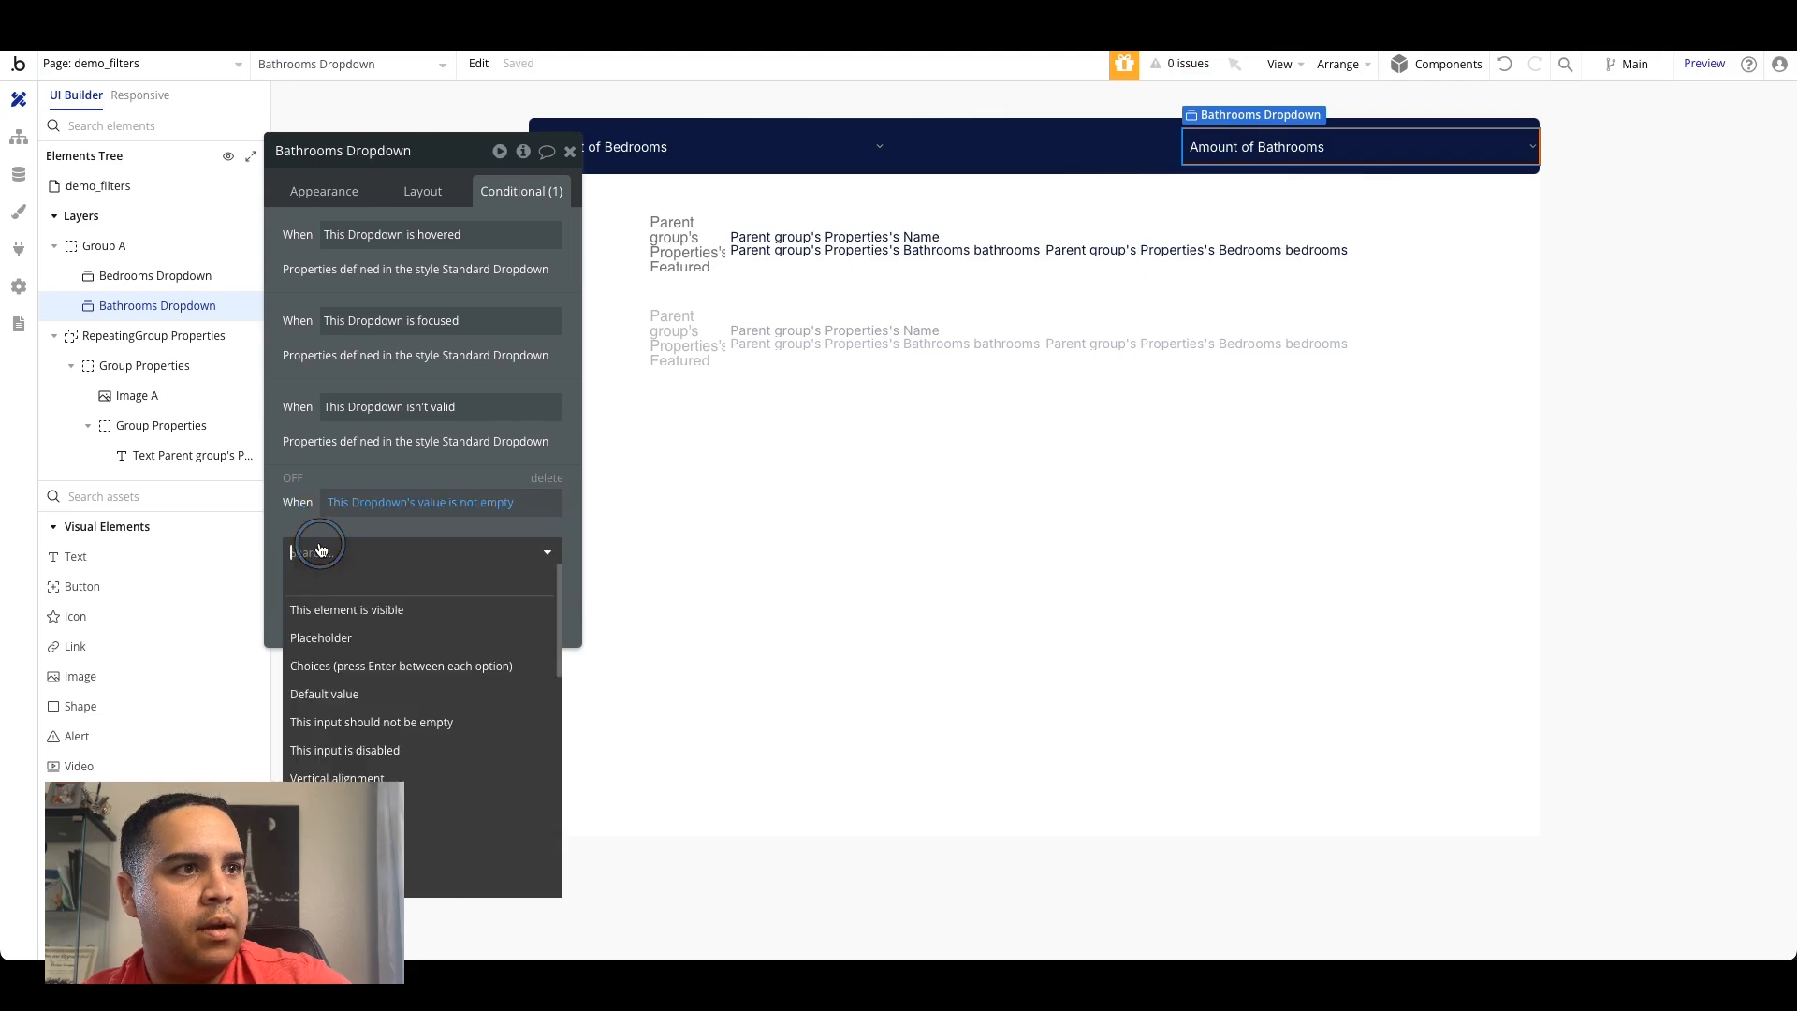
{"action": "left_click", "coordinate": [323, 636]}
{"action": "left_click", "coordinate": [465, 545]}
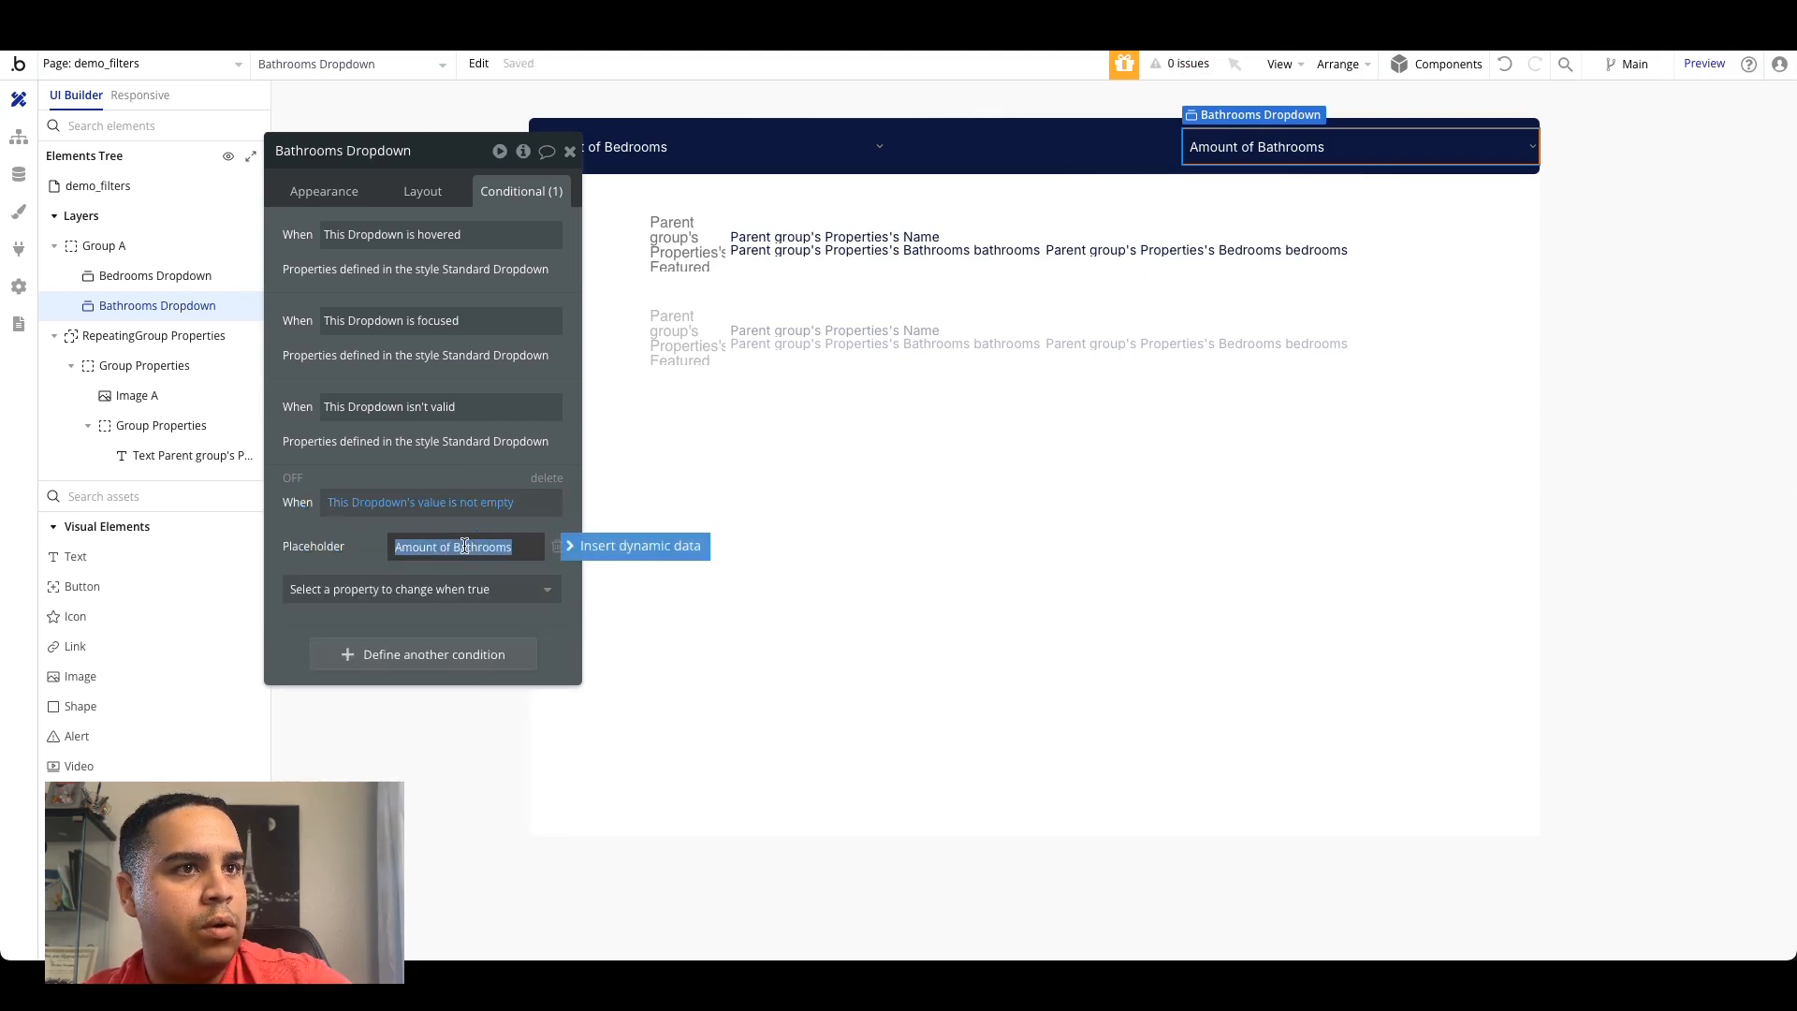
{"action": "left_click", "coordinate": [402, 588]}
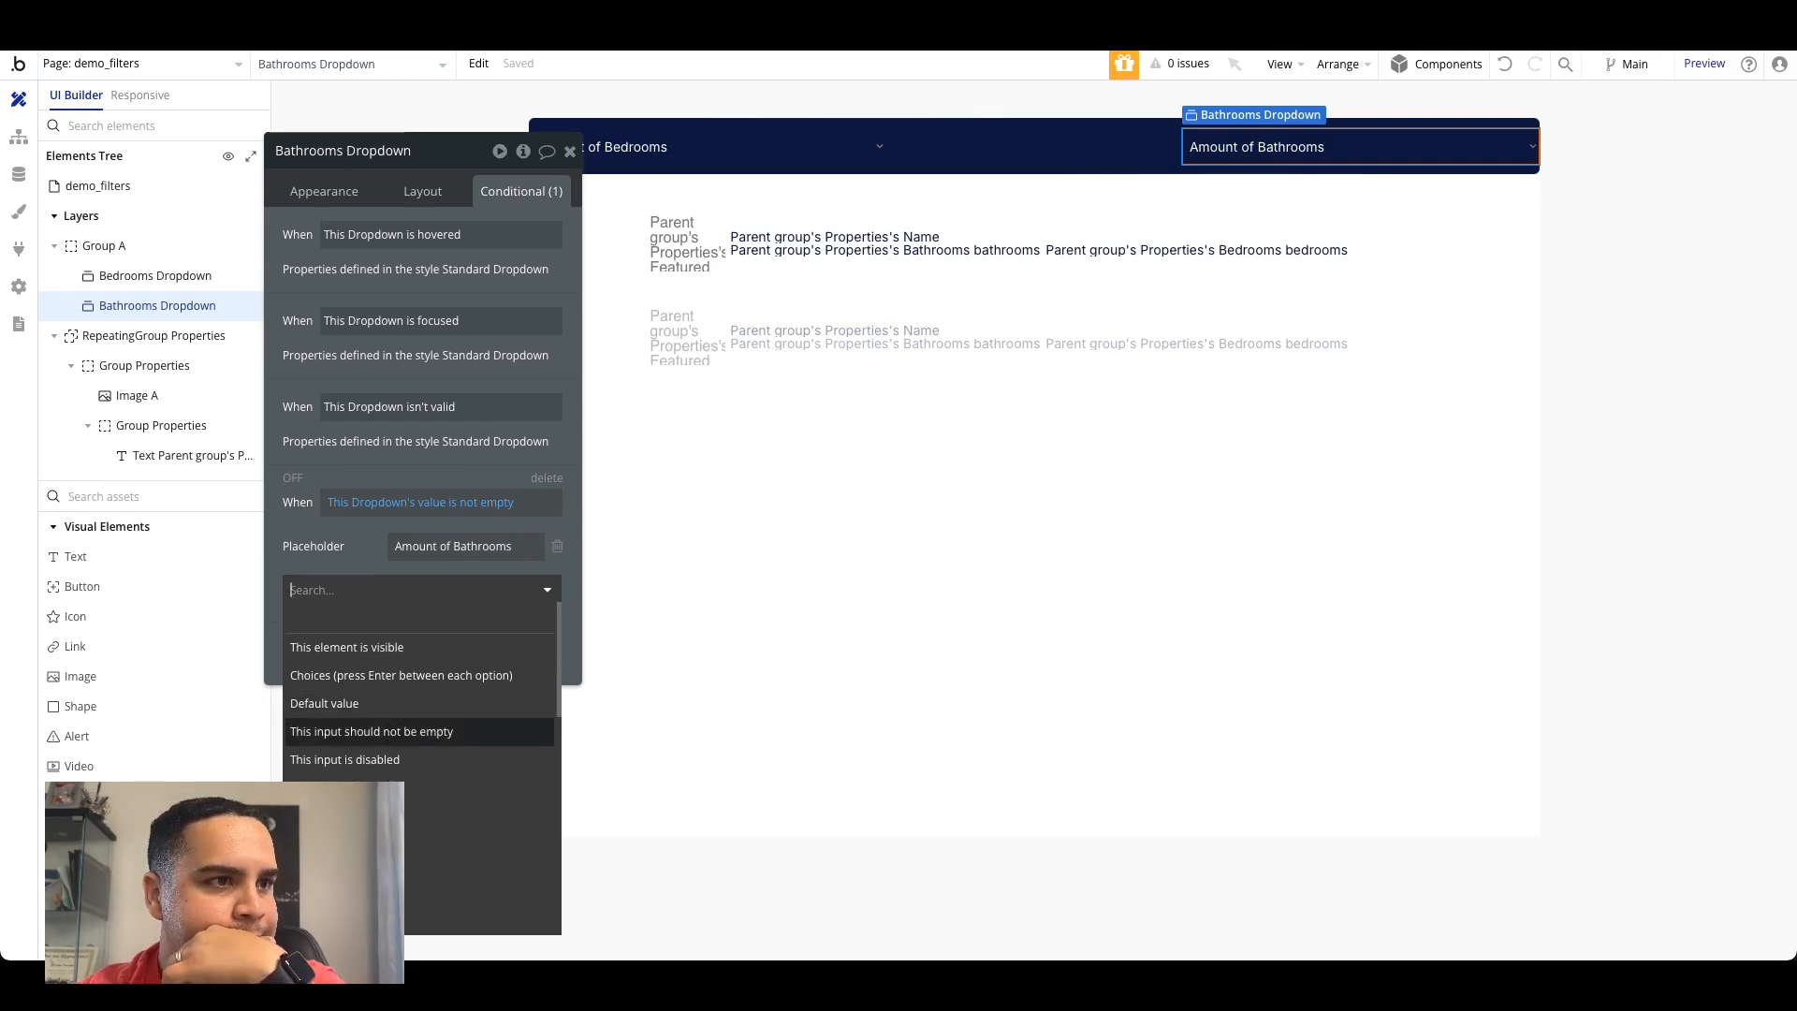
{"action": "left_click", "coordinate": [393, 702]}
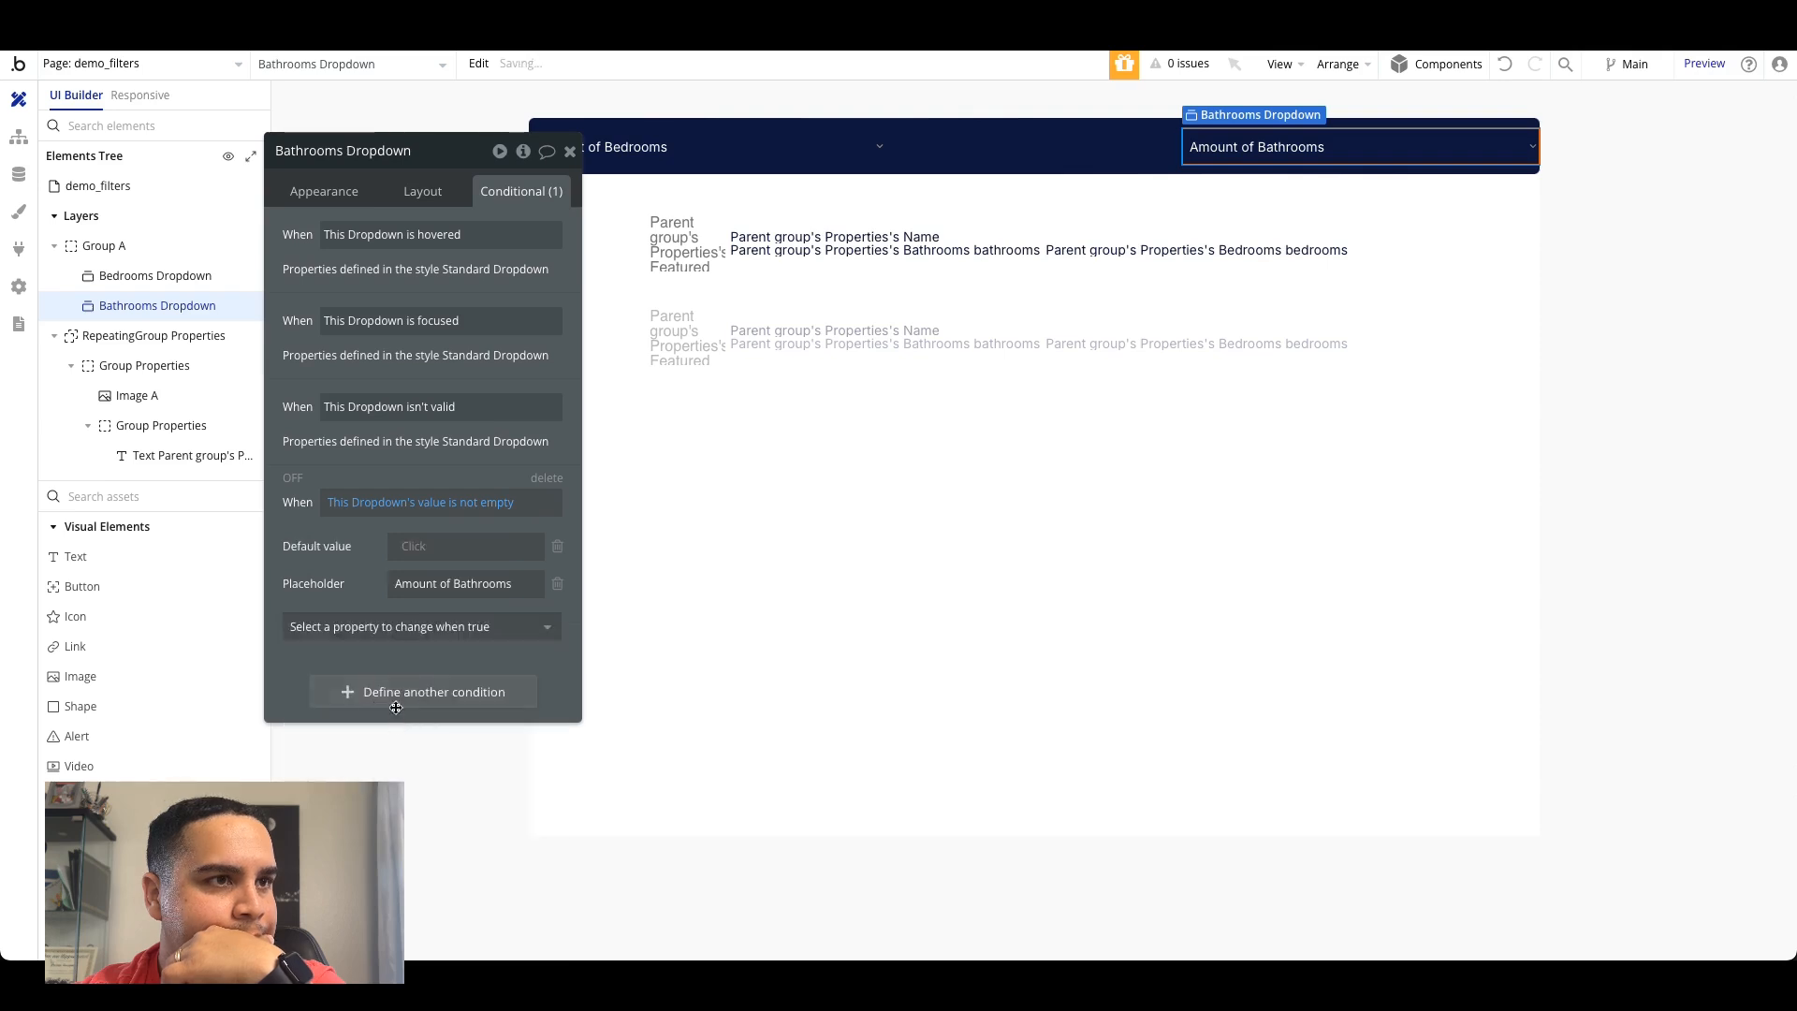
{"action": "left_click", "coordinate": [557, 546]}
Step: Try to insert dynamic data into the Bathrooms Dropdown's conditional placeholder, and close the dropdown's properties
{"action": "left_click", "coordinate": [496, 546]}
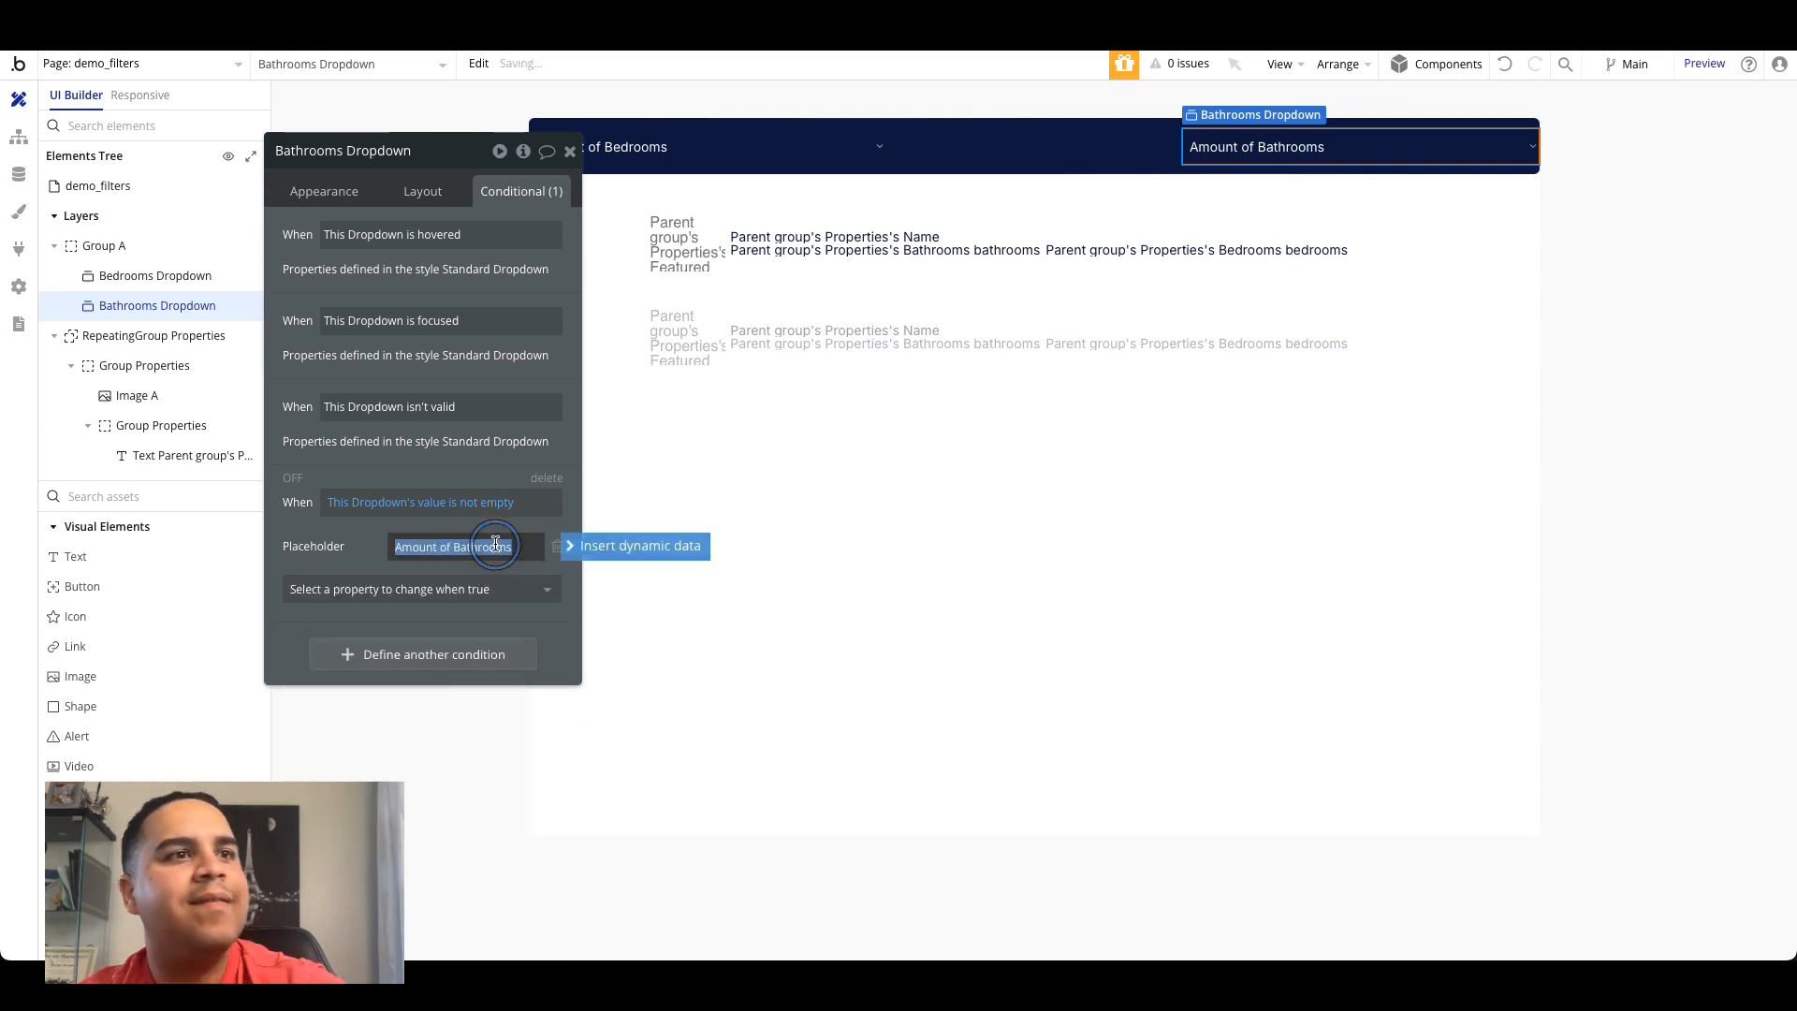
{"action": "left_click", "coordinate": [620, 552]}
{"action": "left_click", "coordinate": [475, 604]}
{"action": "left_click", "coordinate": [452, 615]}
{"action": "left_click", "coordinate": [345, 576]}
{"action": "left_click", "coordinate": [570, 150]}
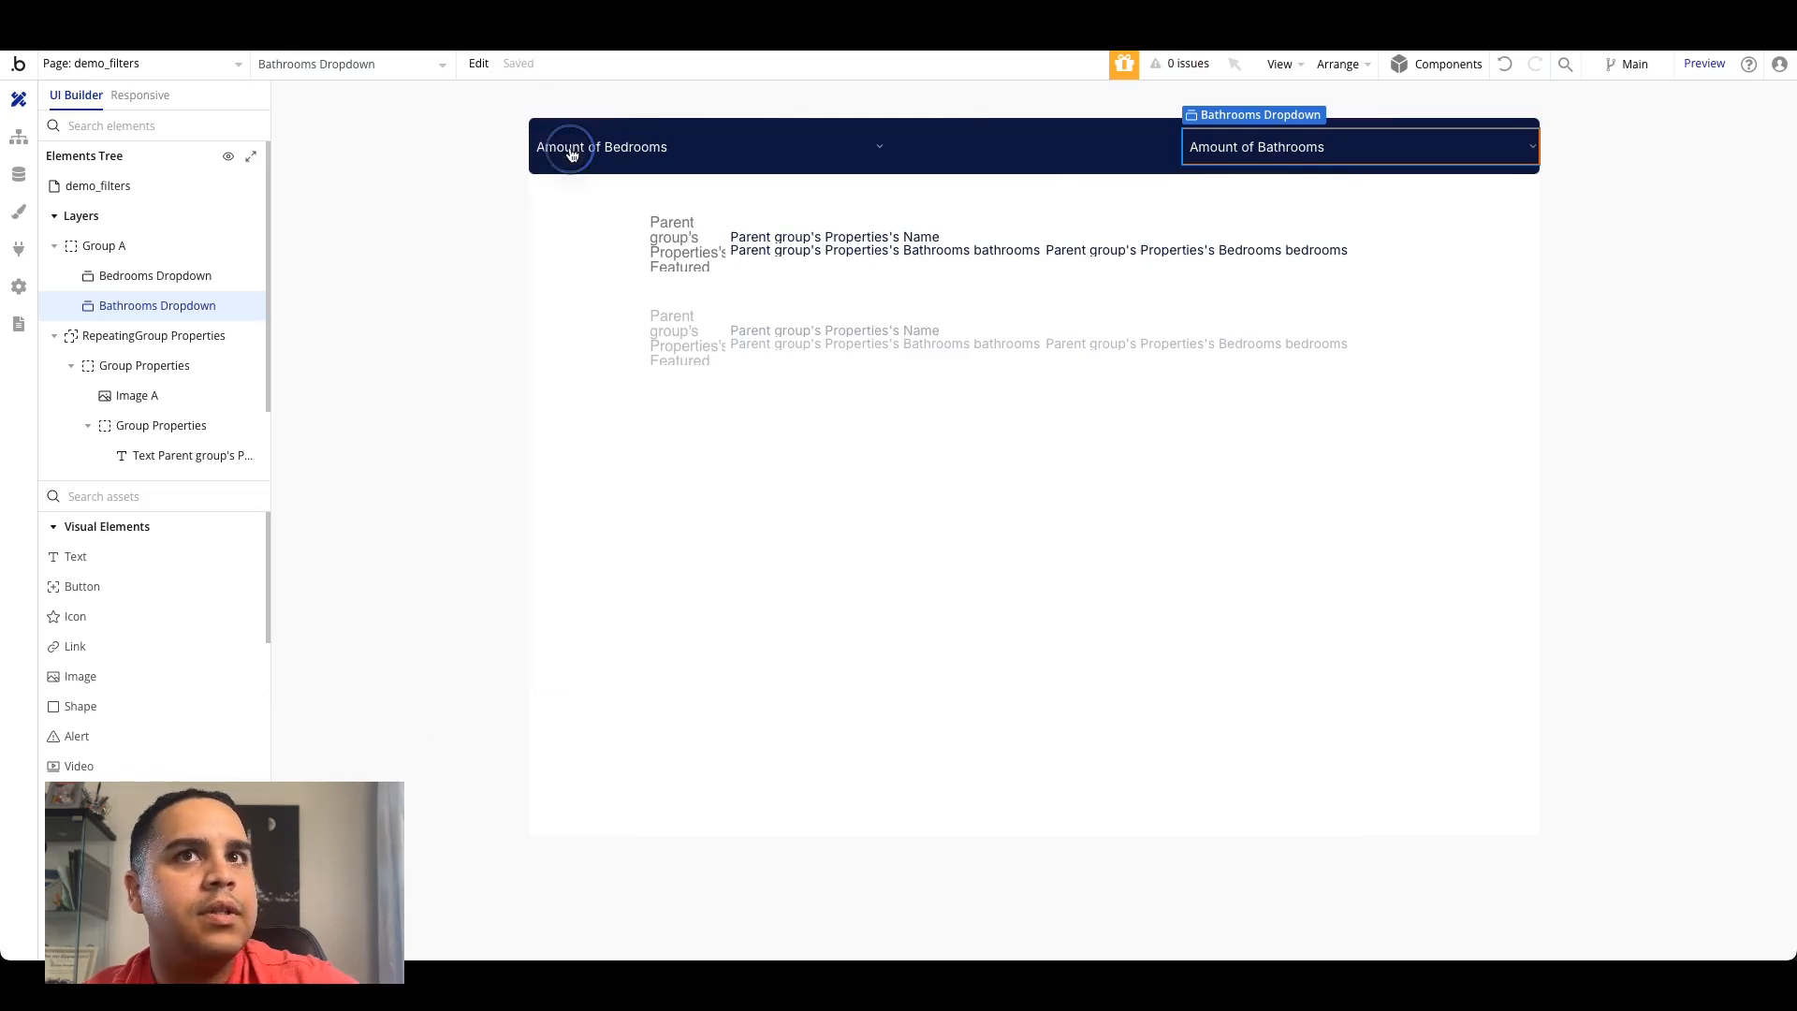
Step: Refresh the page preview and test the Amount of Bathrooms filter with 3 and 2 bathrooms
{"action": "left_click", "coordinate": [857, 28]}
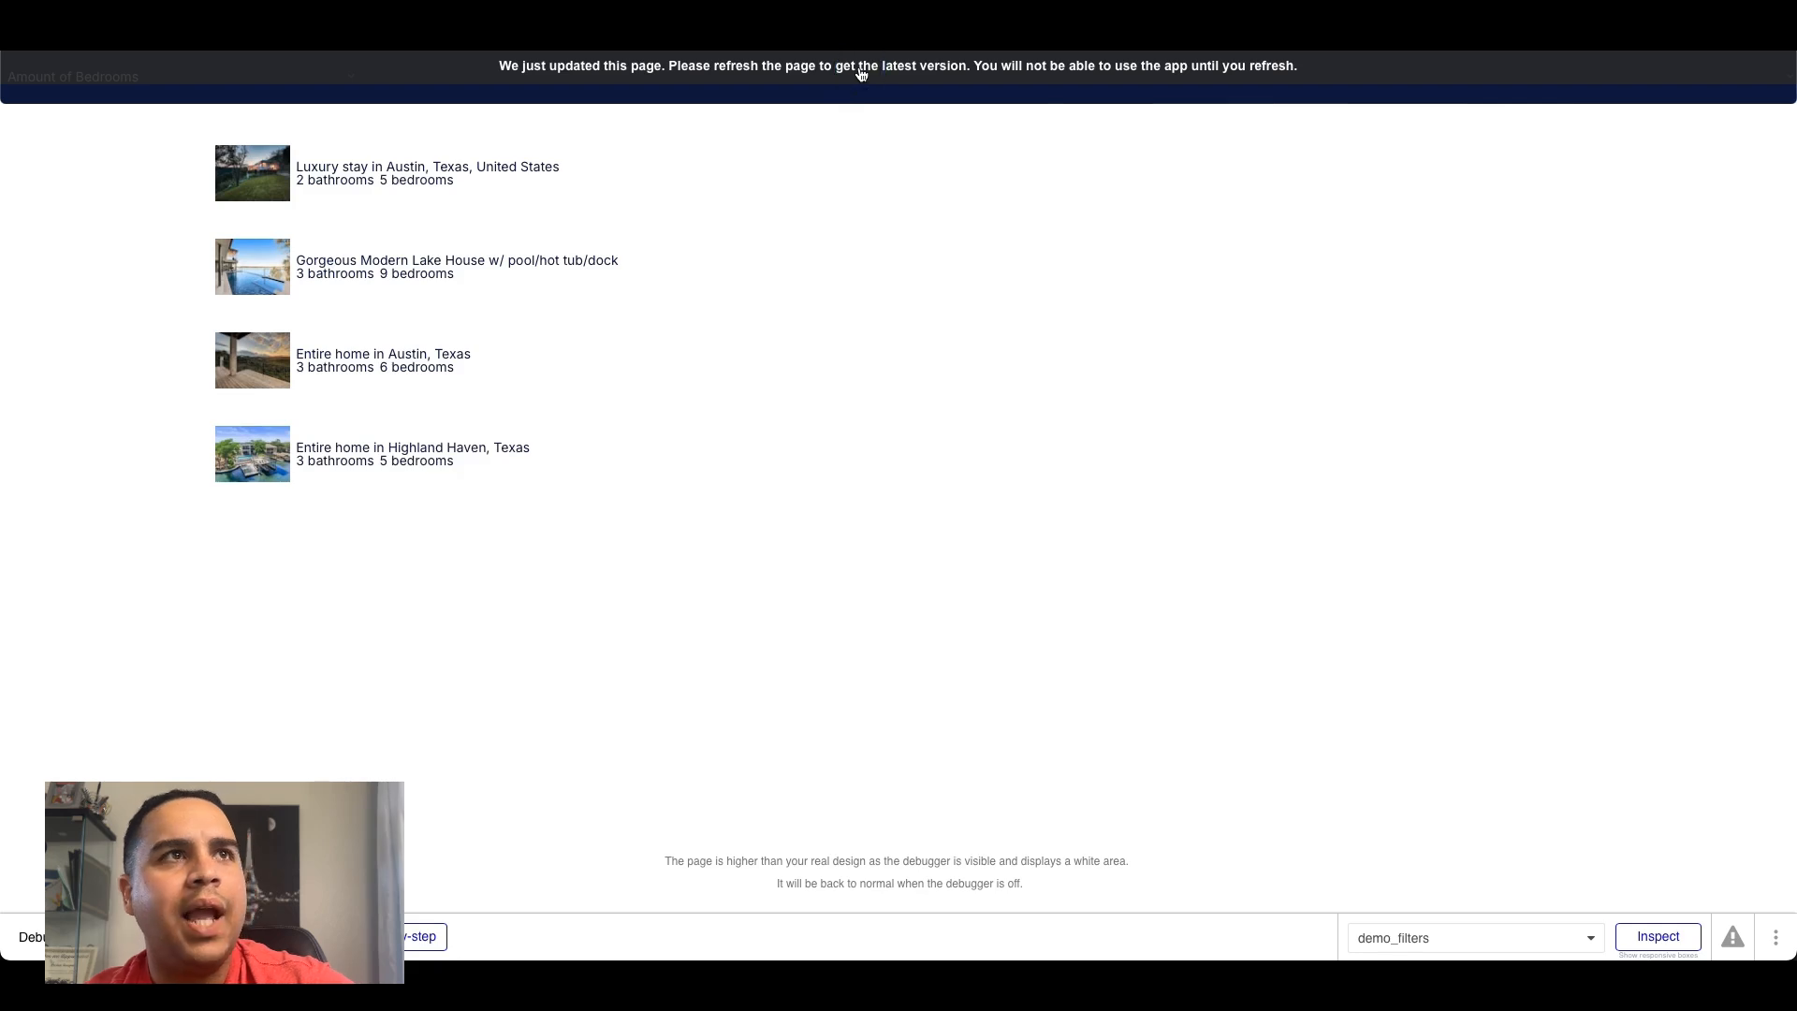
{"action": "left_click", "coordinate": [1507, 75]}
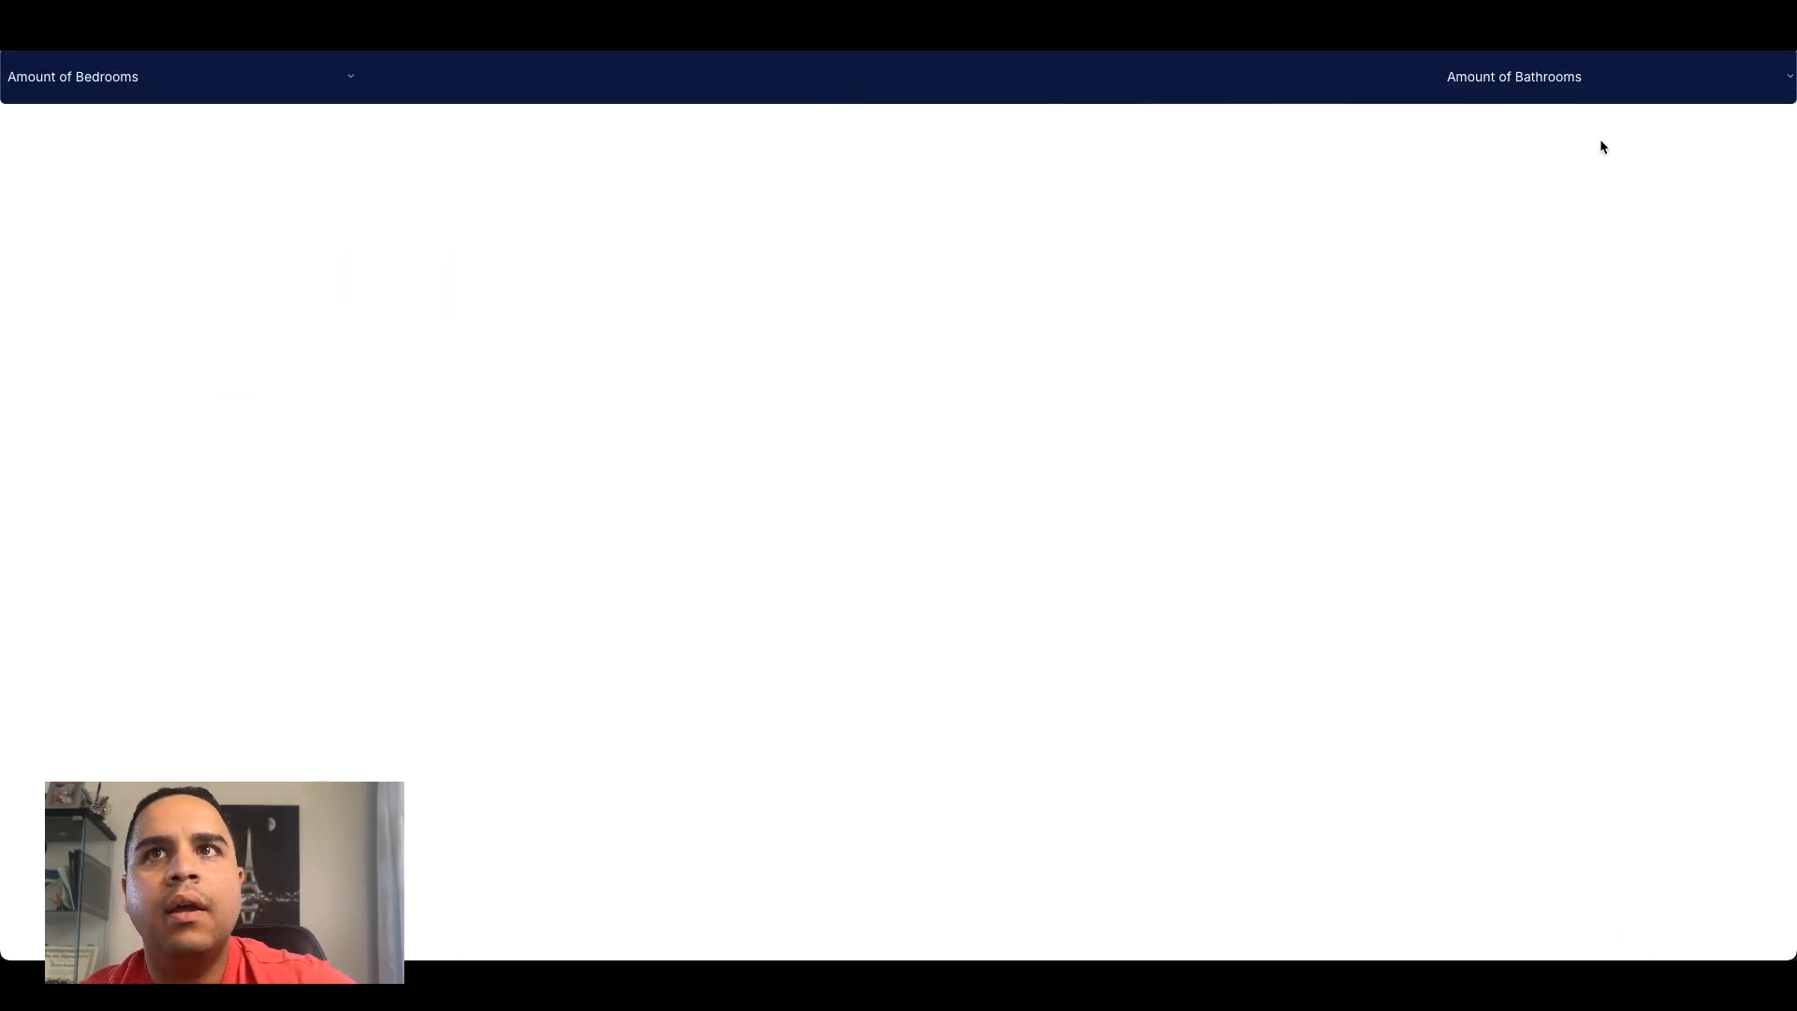
{"action": "left_click", "coordinate": [1507, 152]}
{"action": "left_click", "coordinate": [1523, 85]}
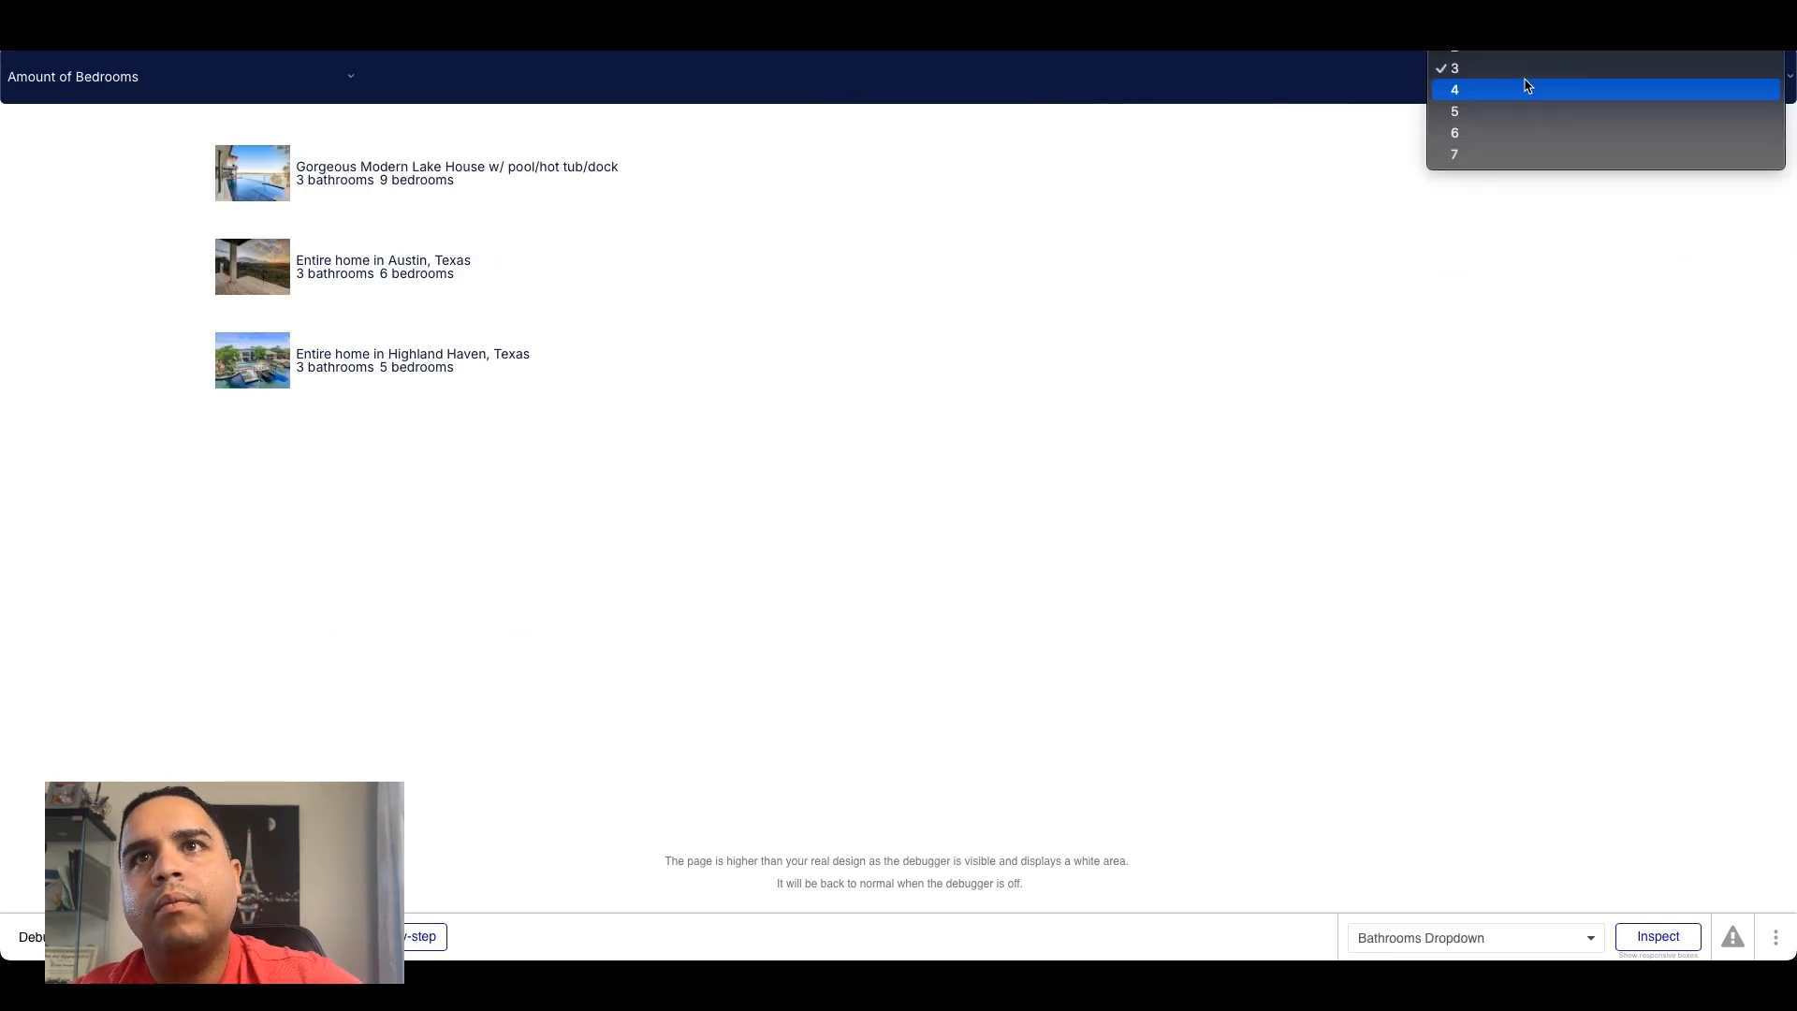
{"action": "left_click", "coordinate": [1520, 53]}
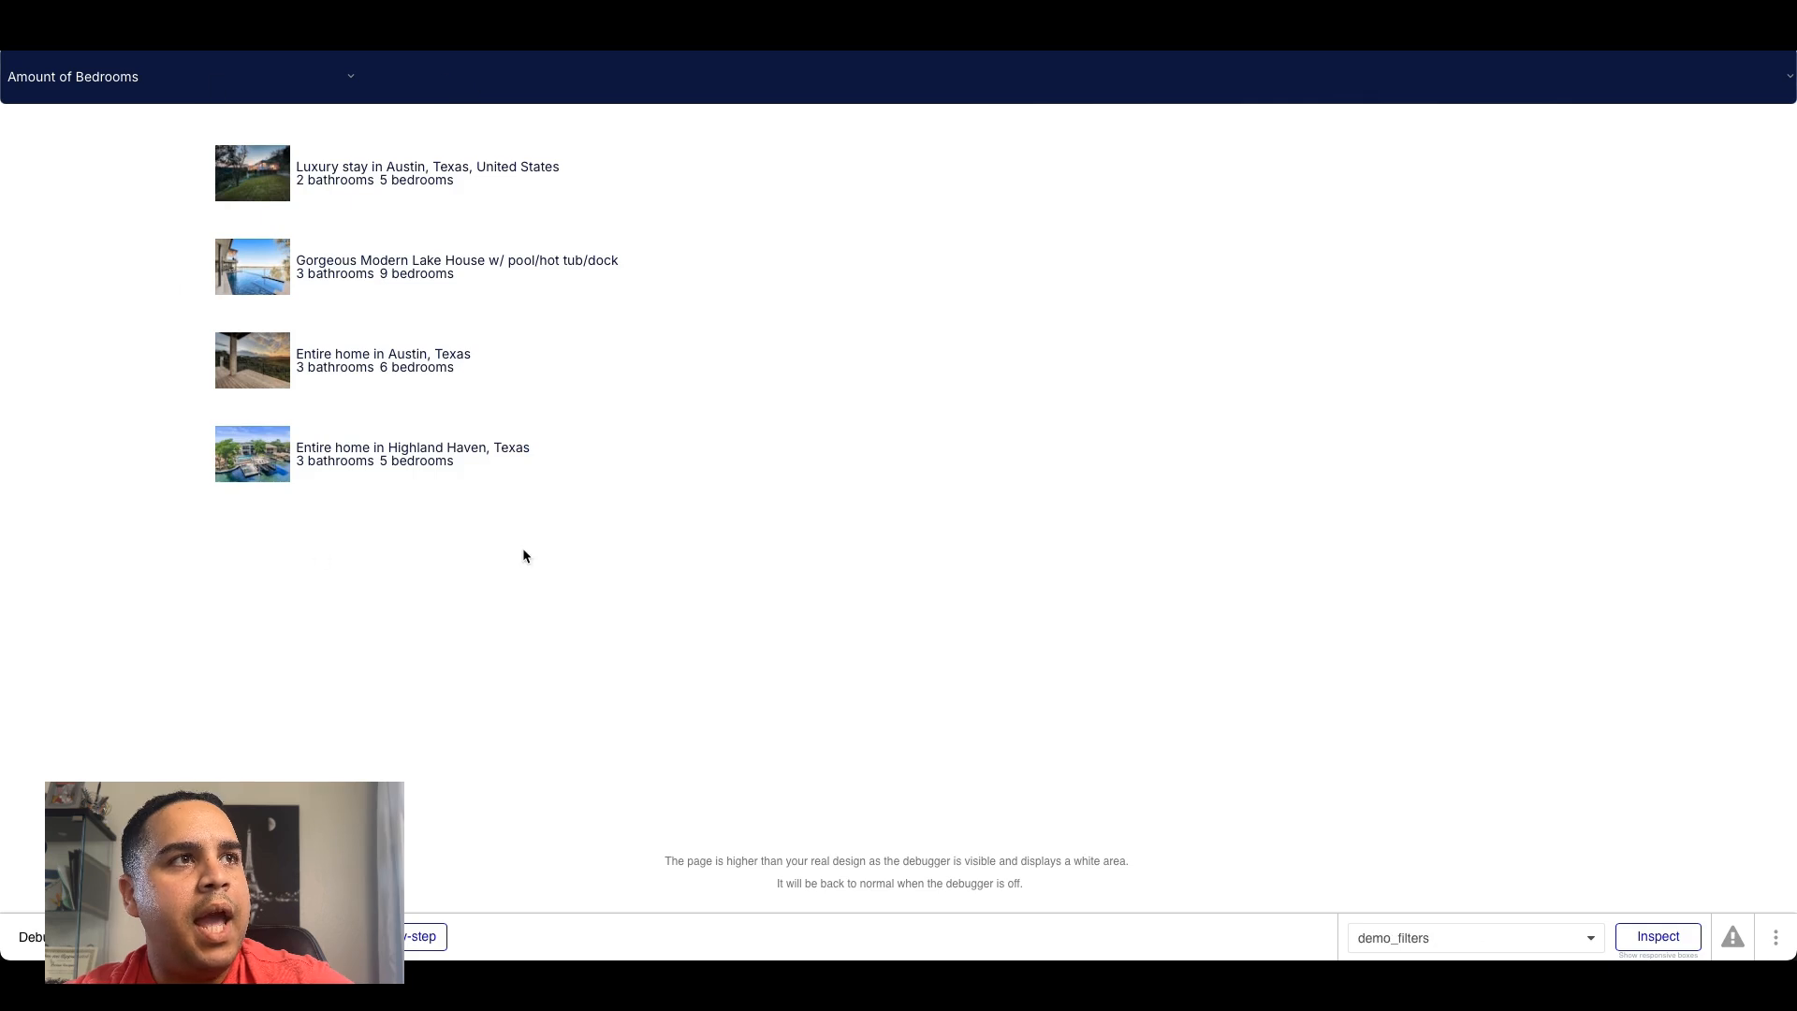
{"action": "left_click", "coordinate": [1474, 76]}
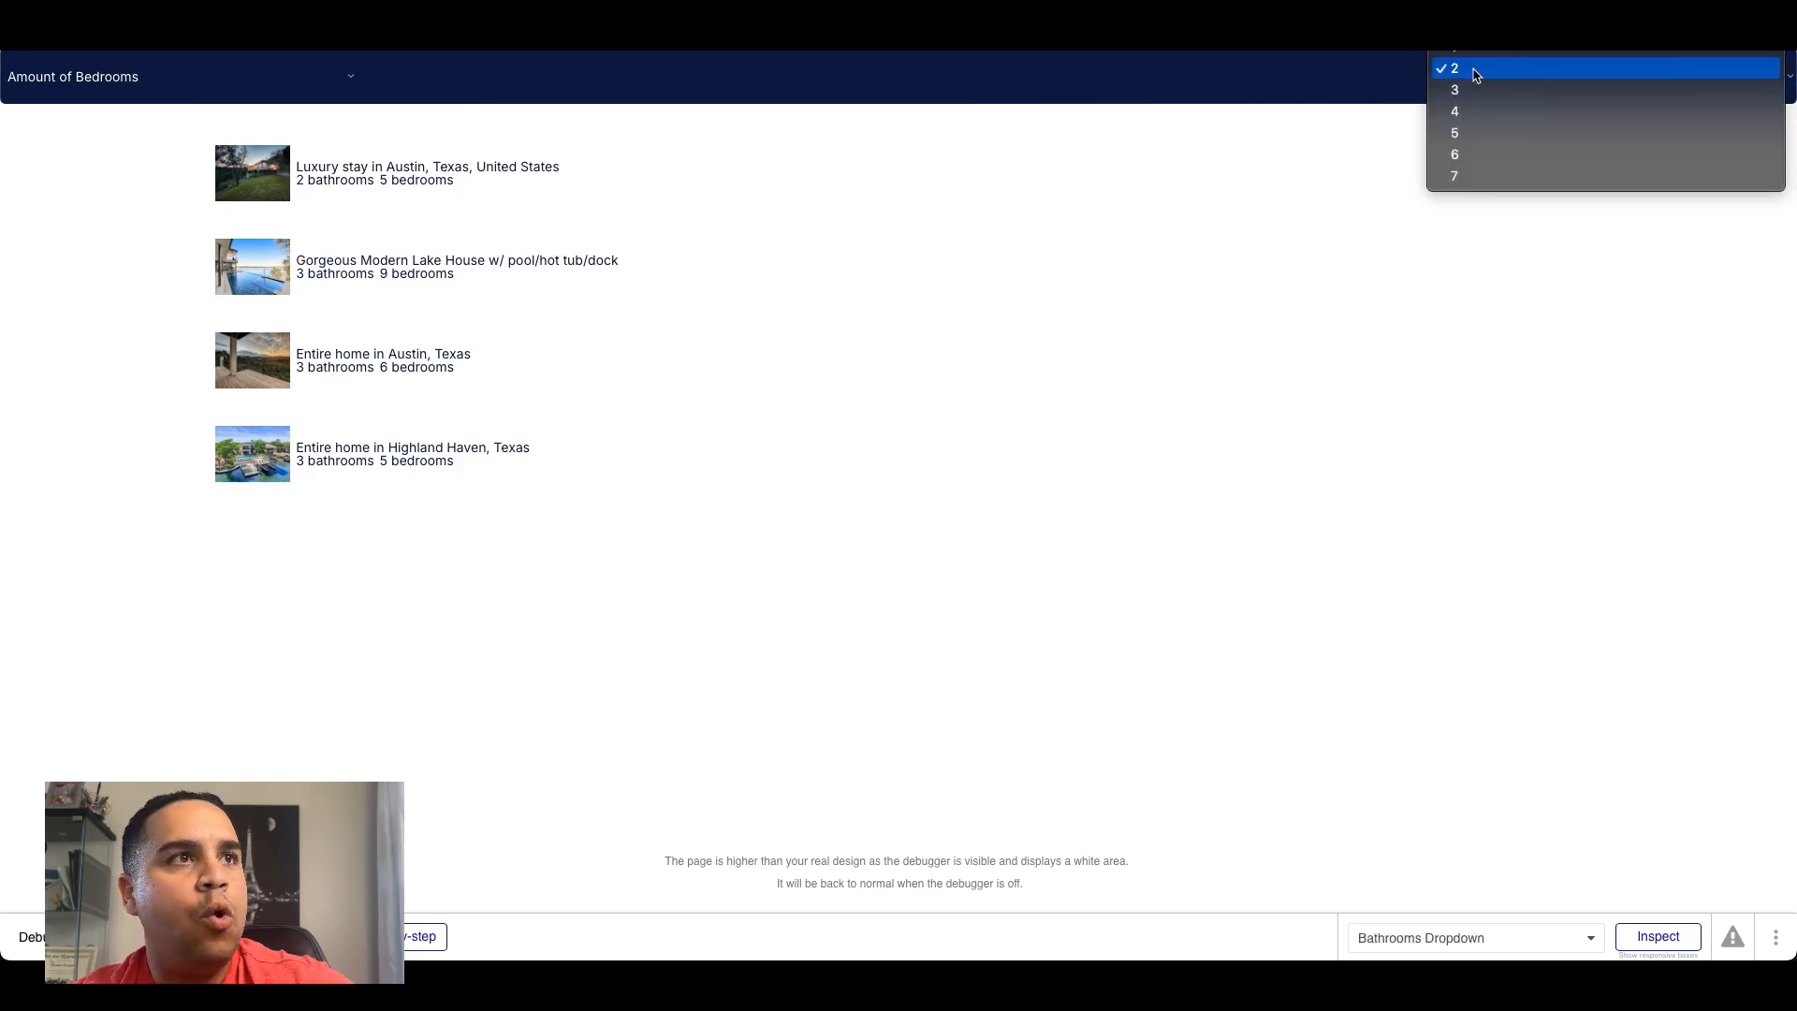
{"action": "left_click", "coordinate": [639, 175]}
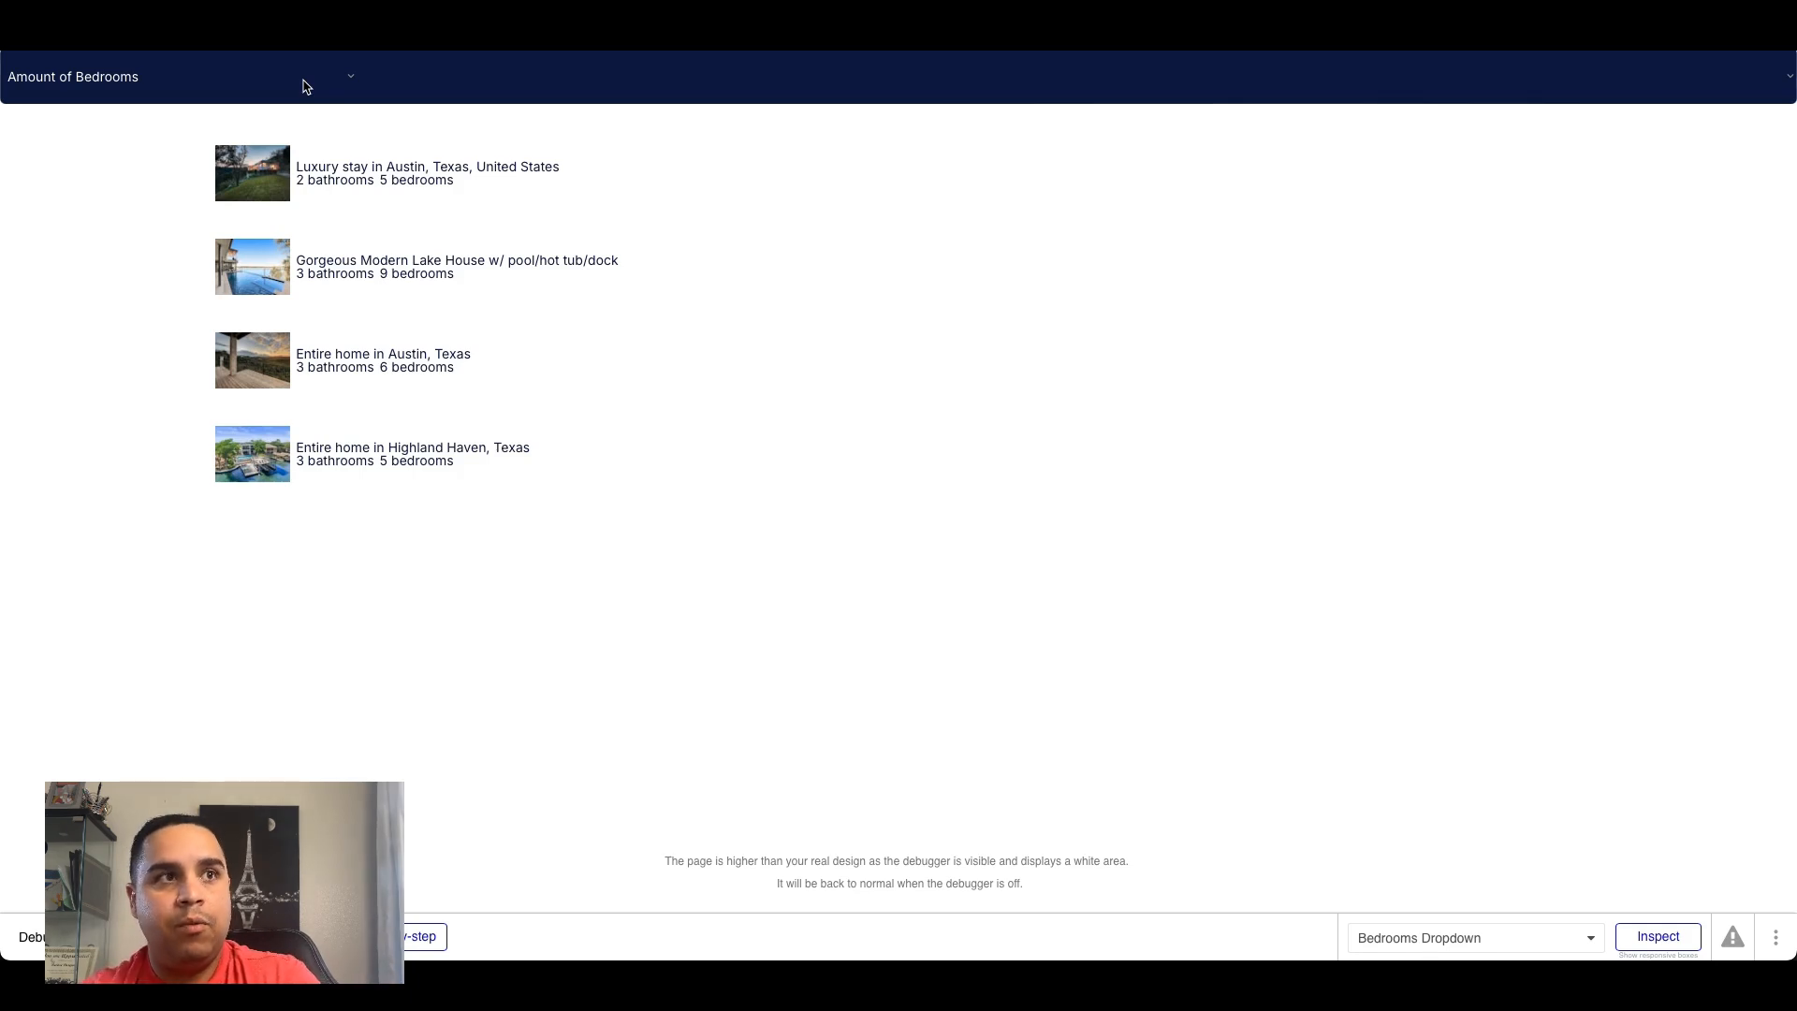
Step: With the bathrooms filter kept at 2, test the Amount of Bedrooms filter with 6, the blank option, 5 and 6 again
{"action": "left_click", "coordinate": [305, 86]}
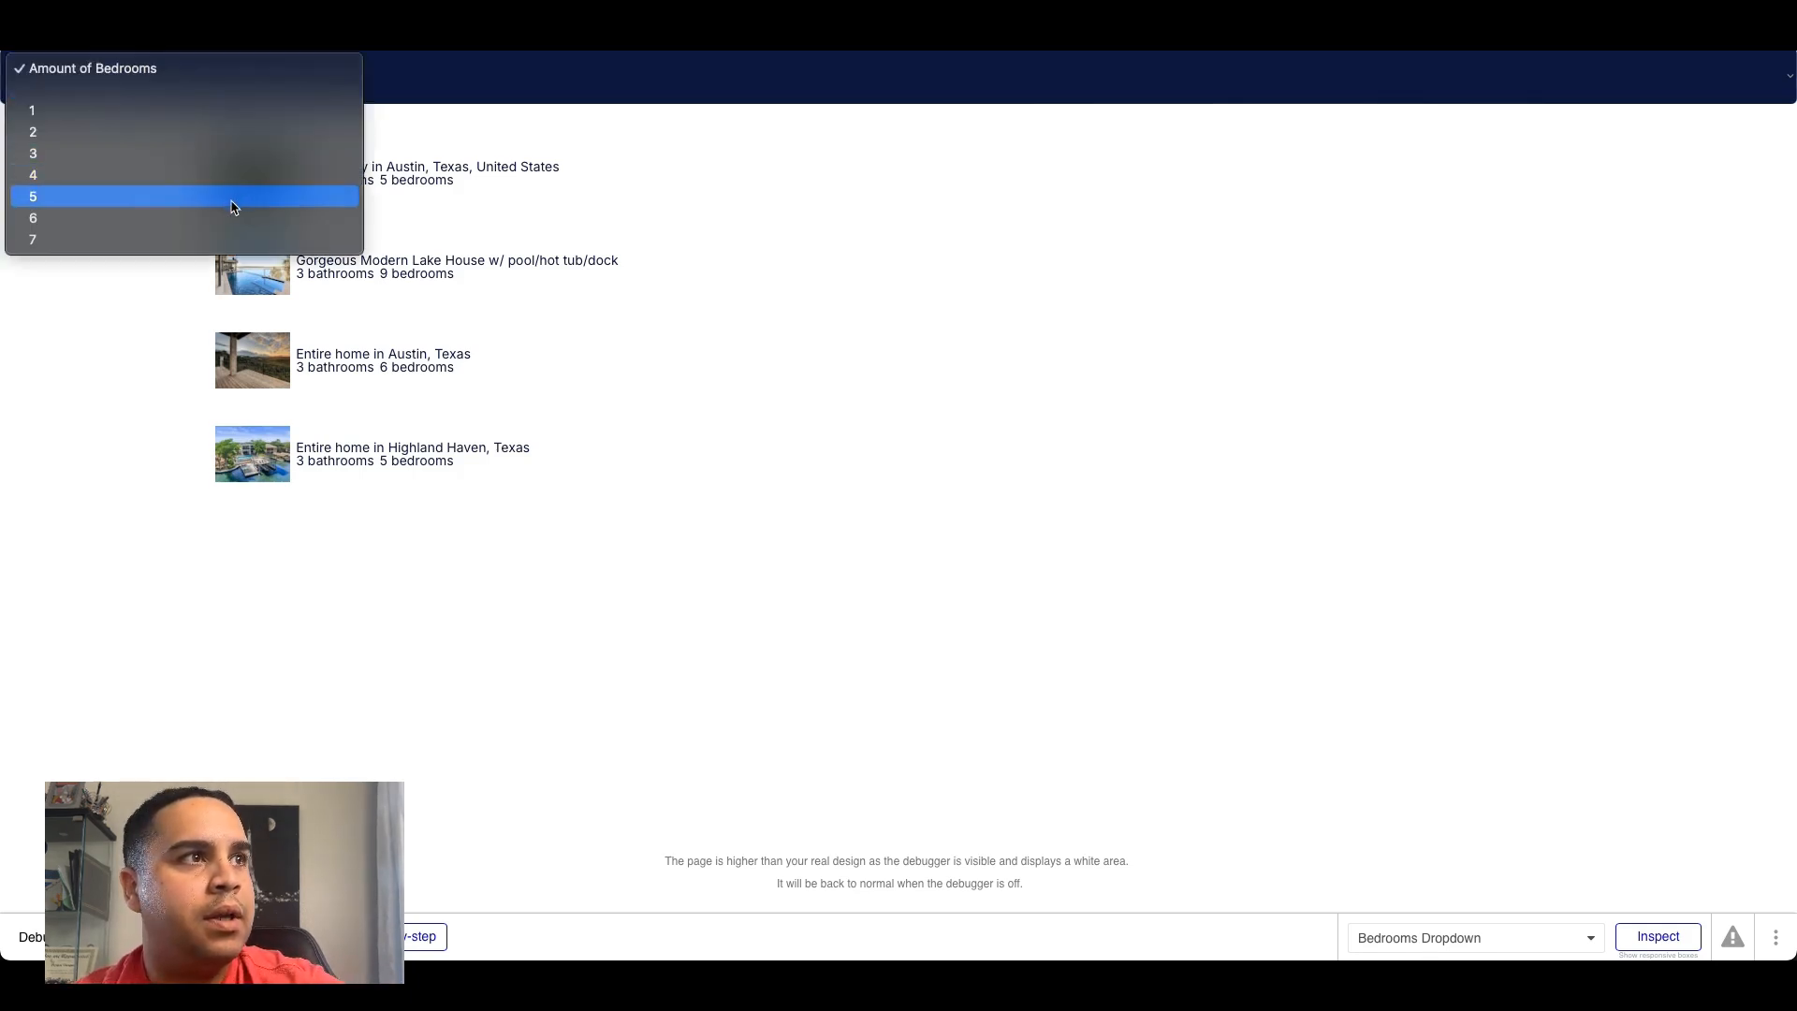
{"action": "left_click", "coordinate": [233, 218]}
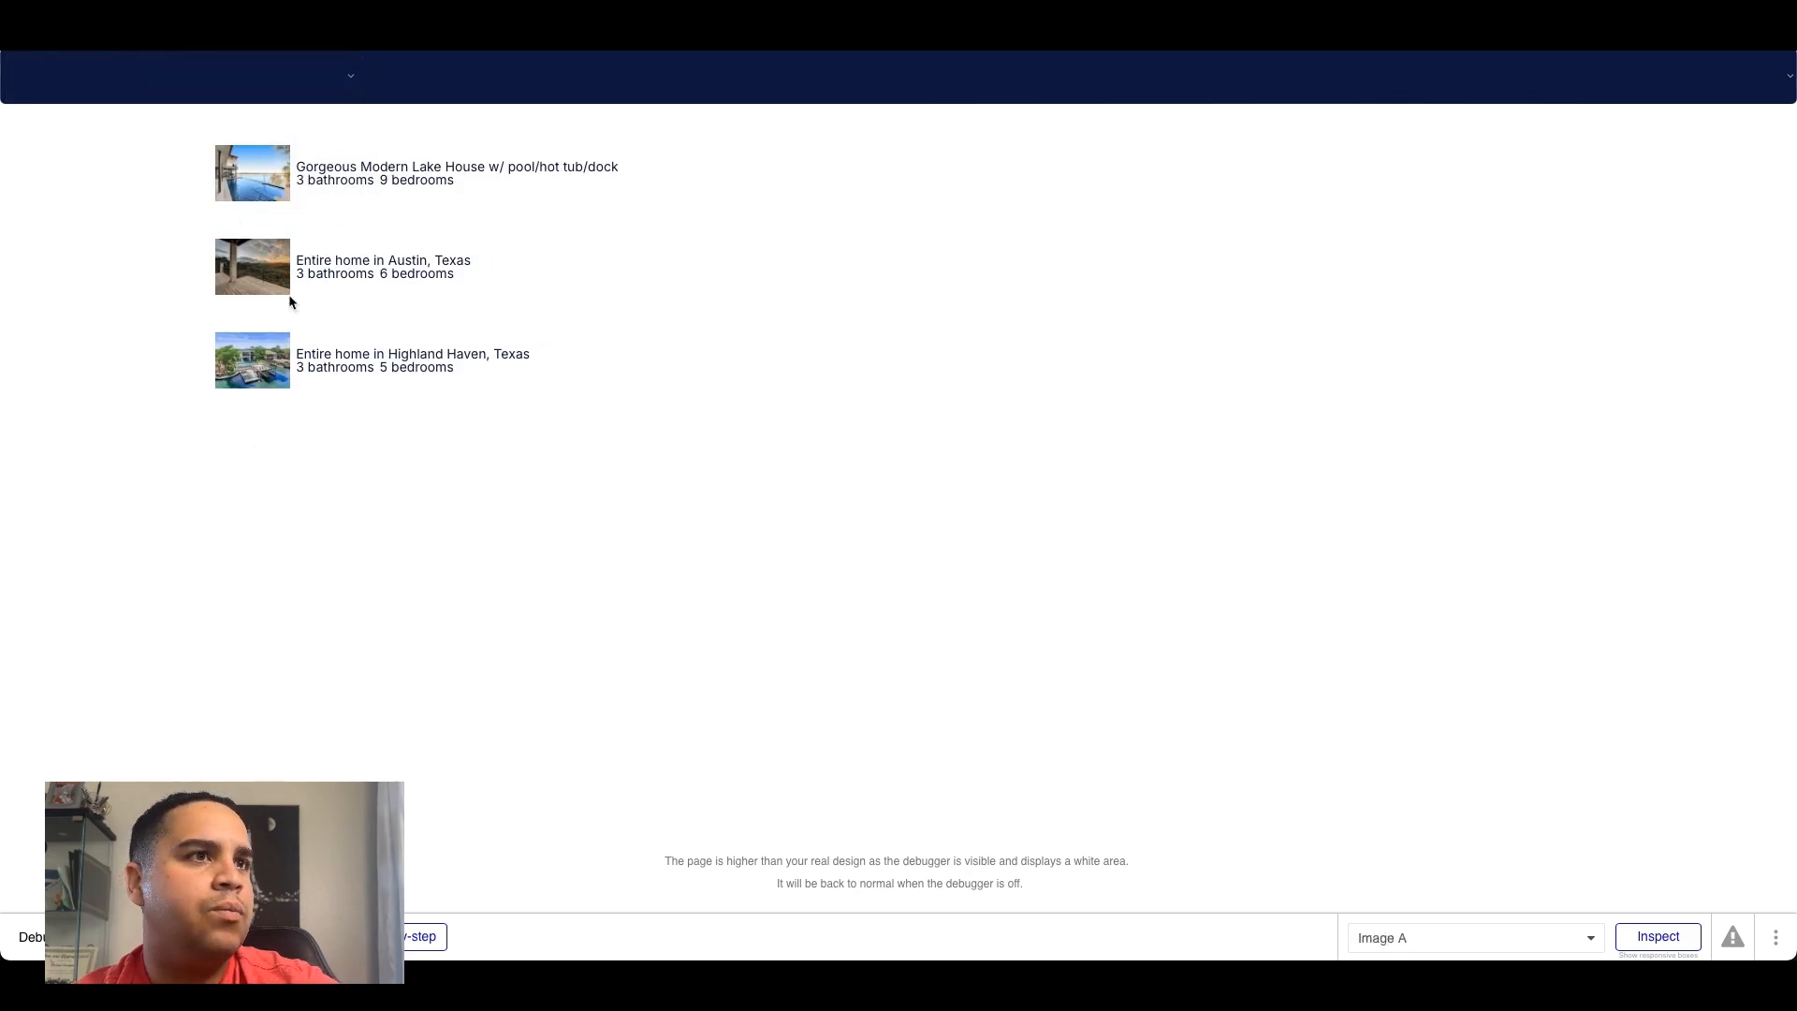
{"action": "left_click", "coordinate": [251, 80]}
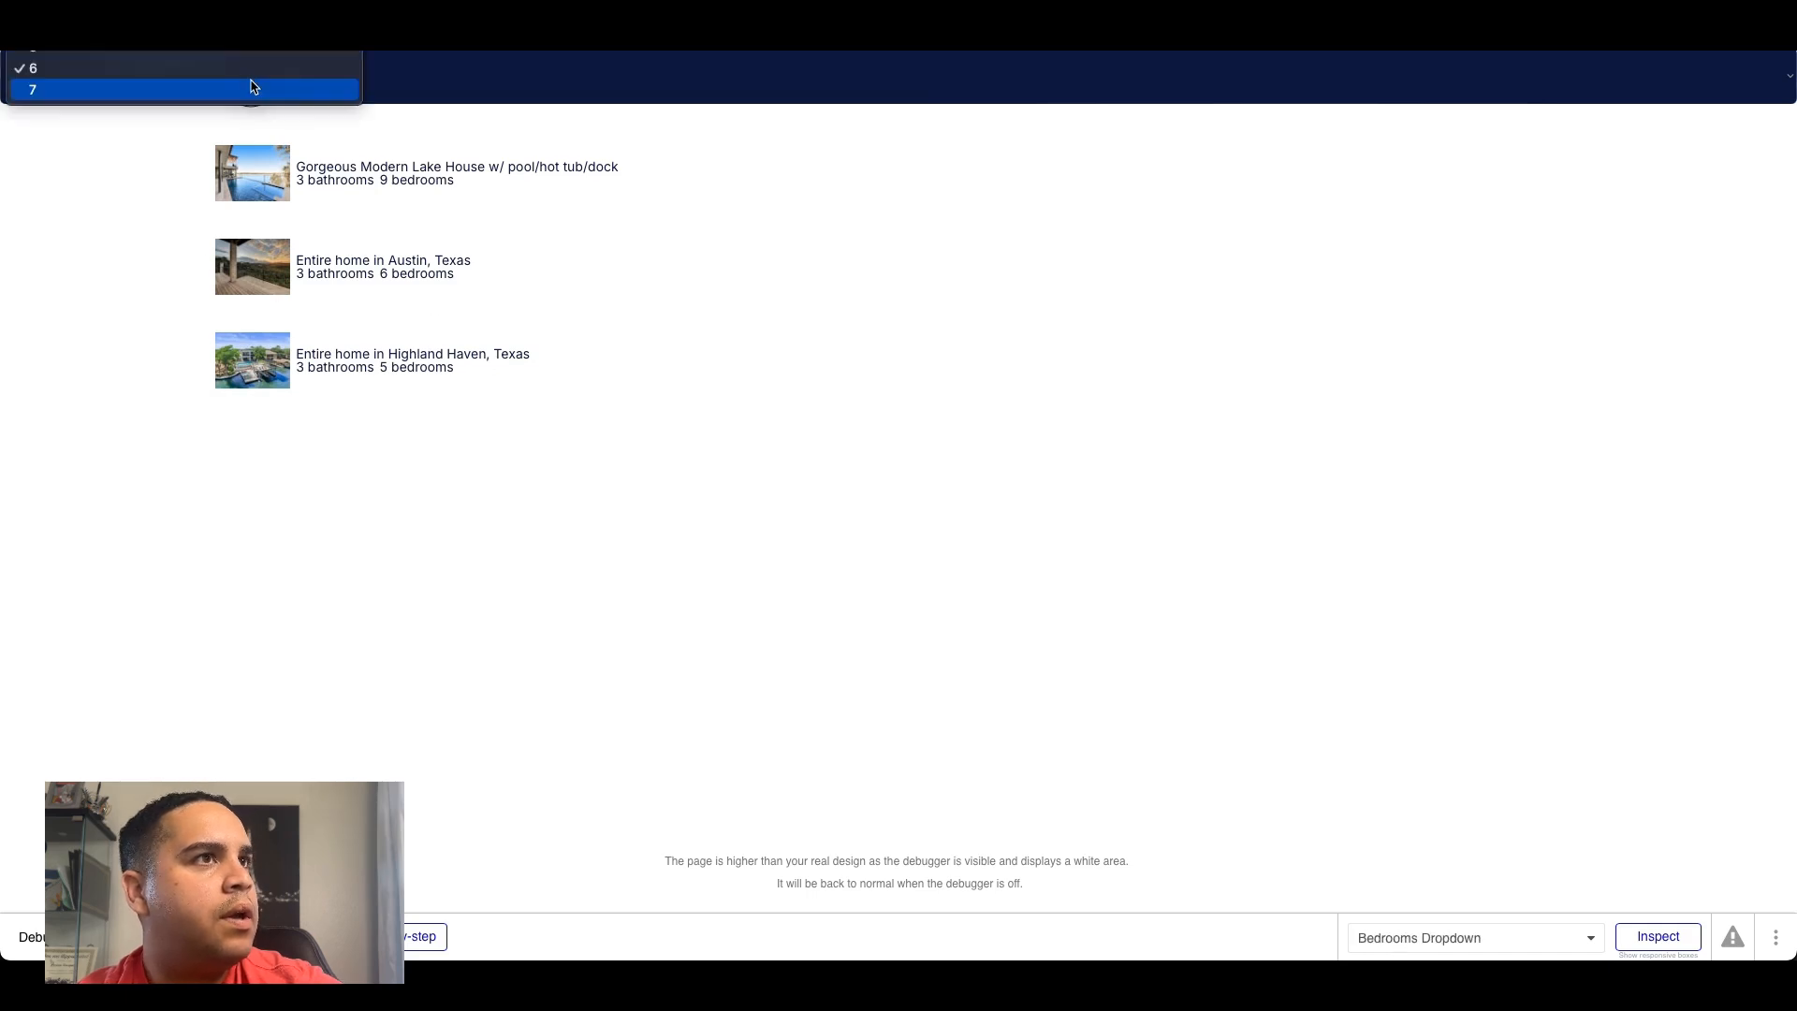
{"action": "left_click", "coordinate": [246, 36]}
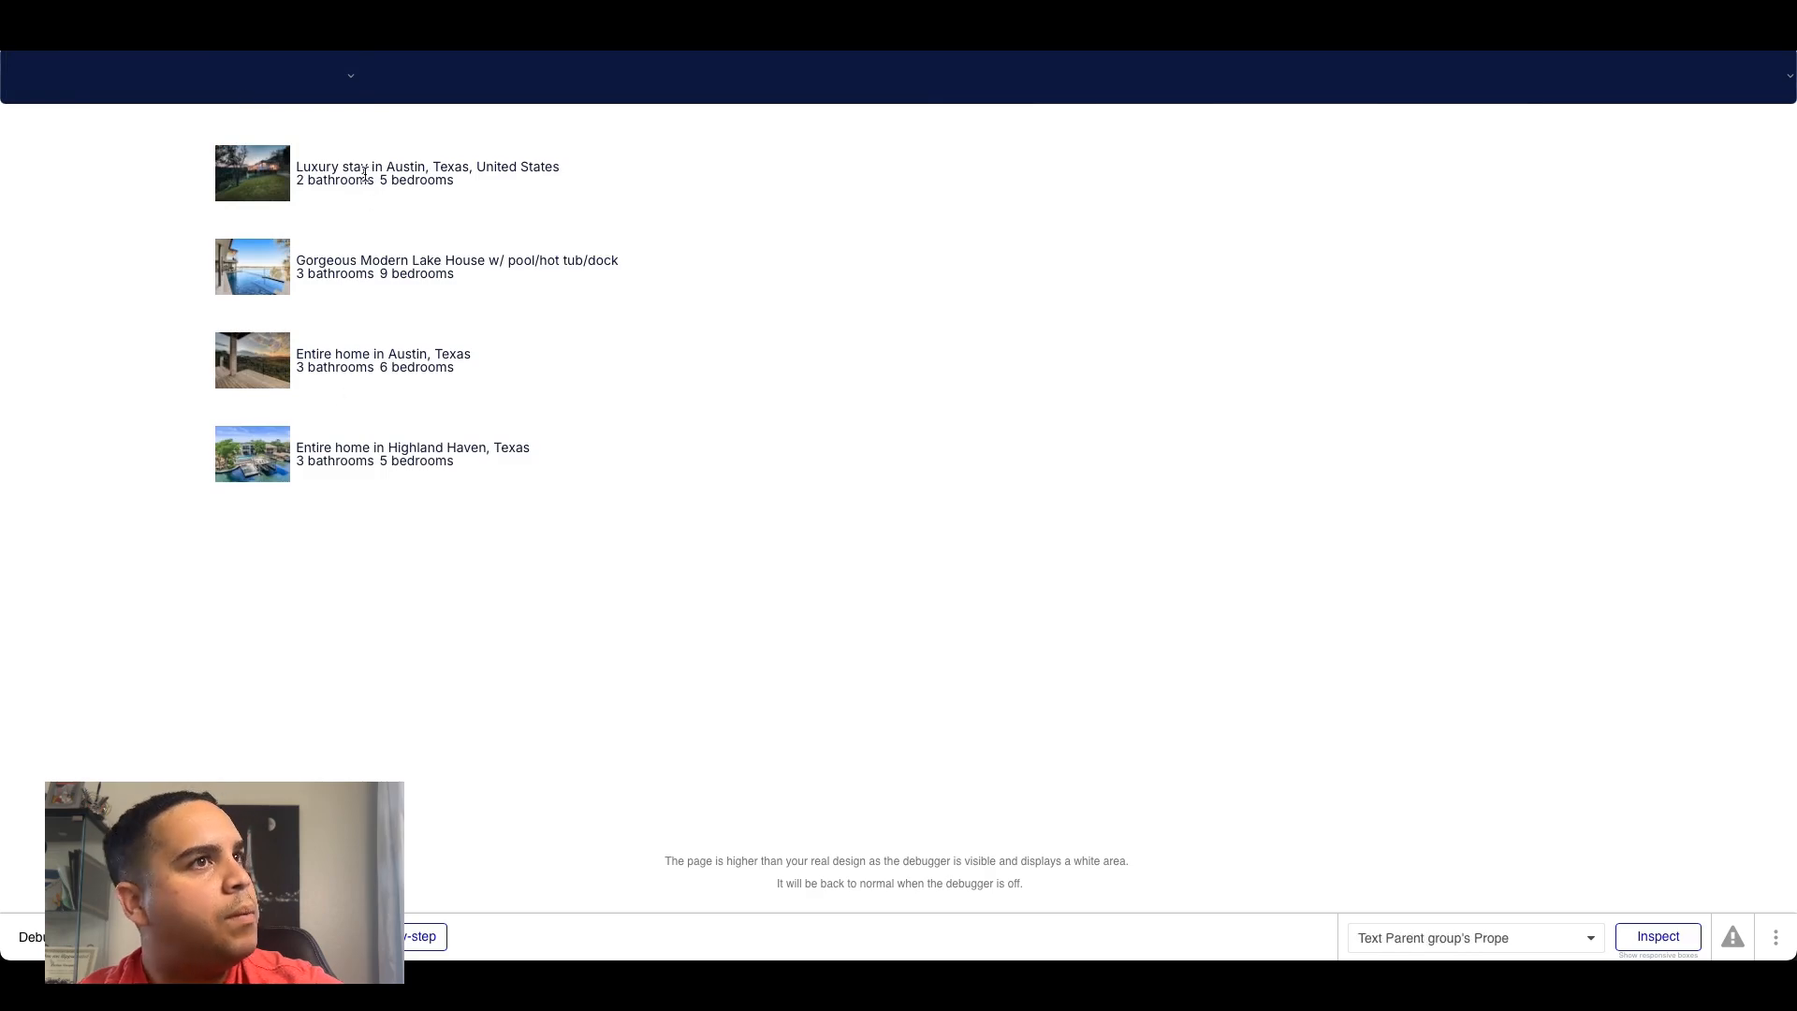
{"action": "left_click", "coordinate": [289, 75]}
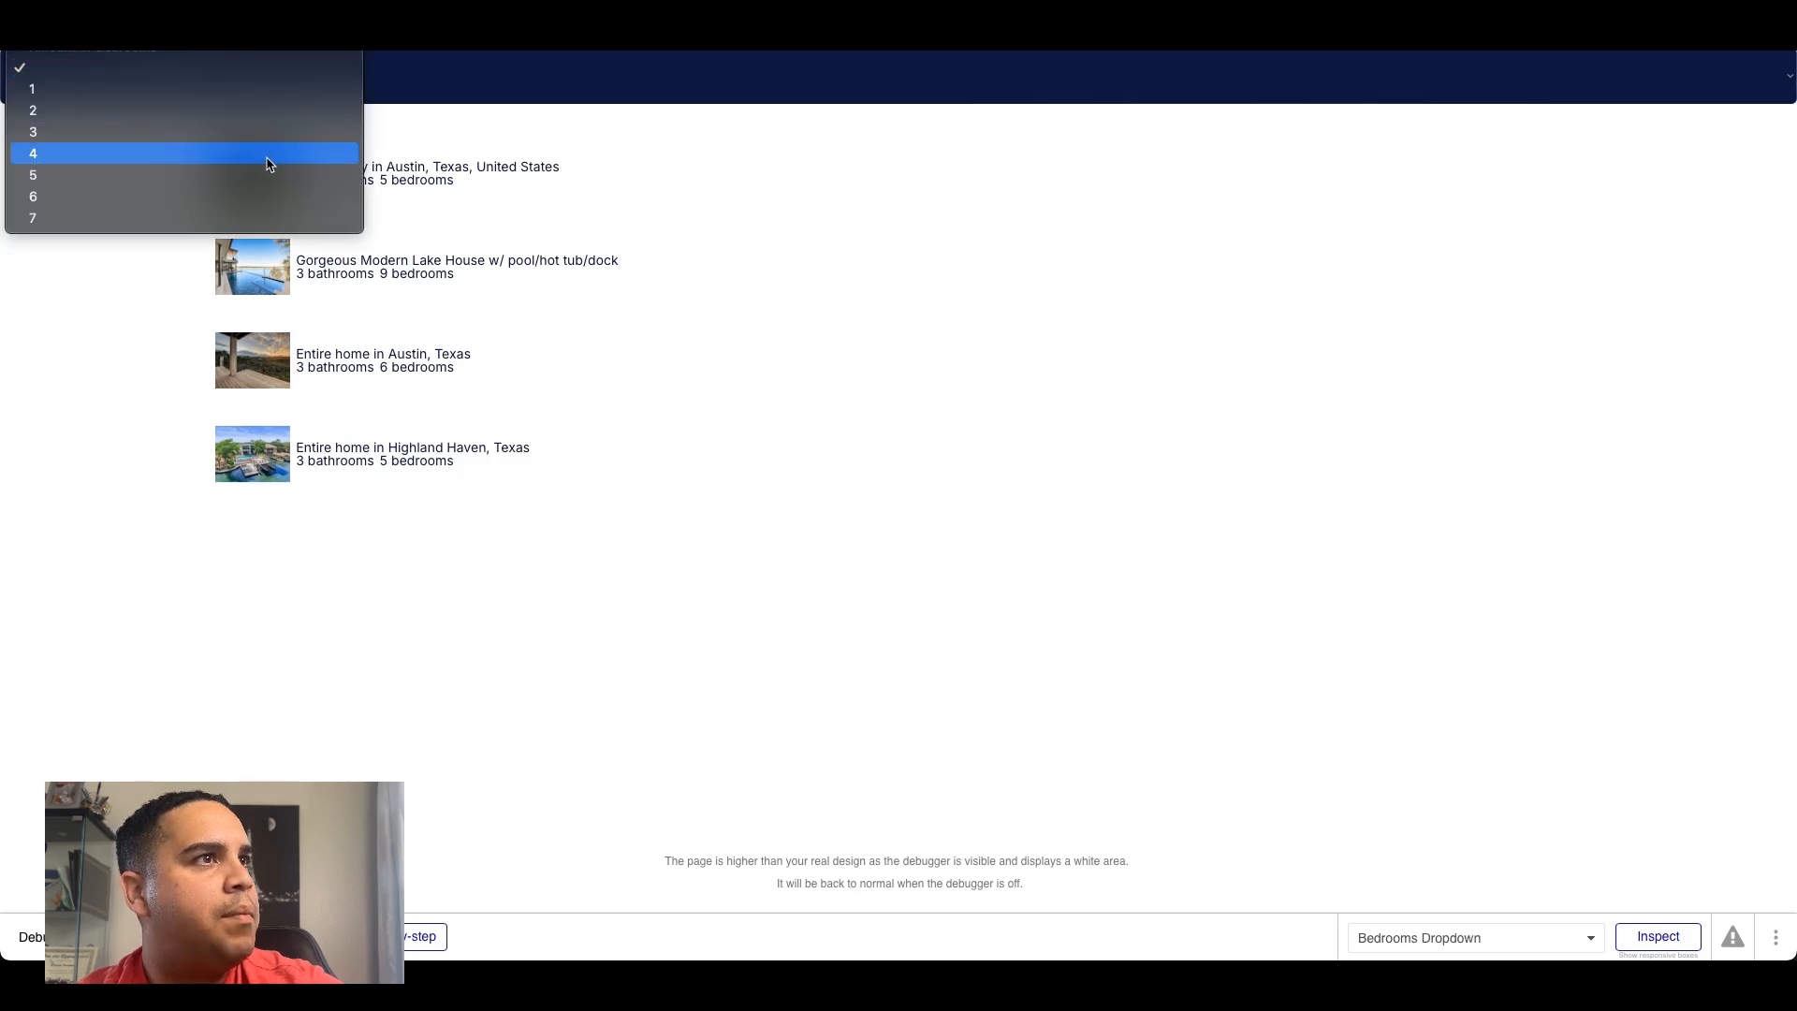
{"action": "left_click", "coordinate": [269, 185]}
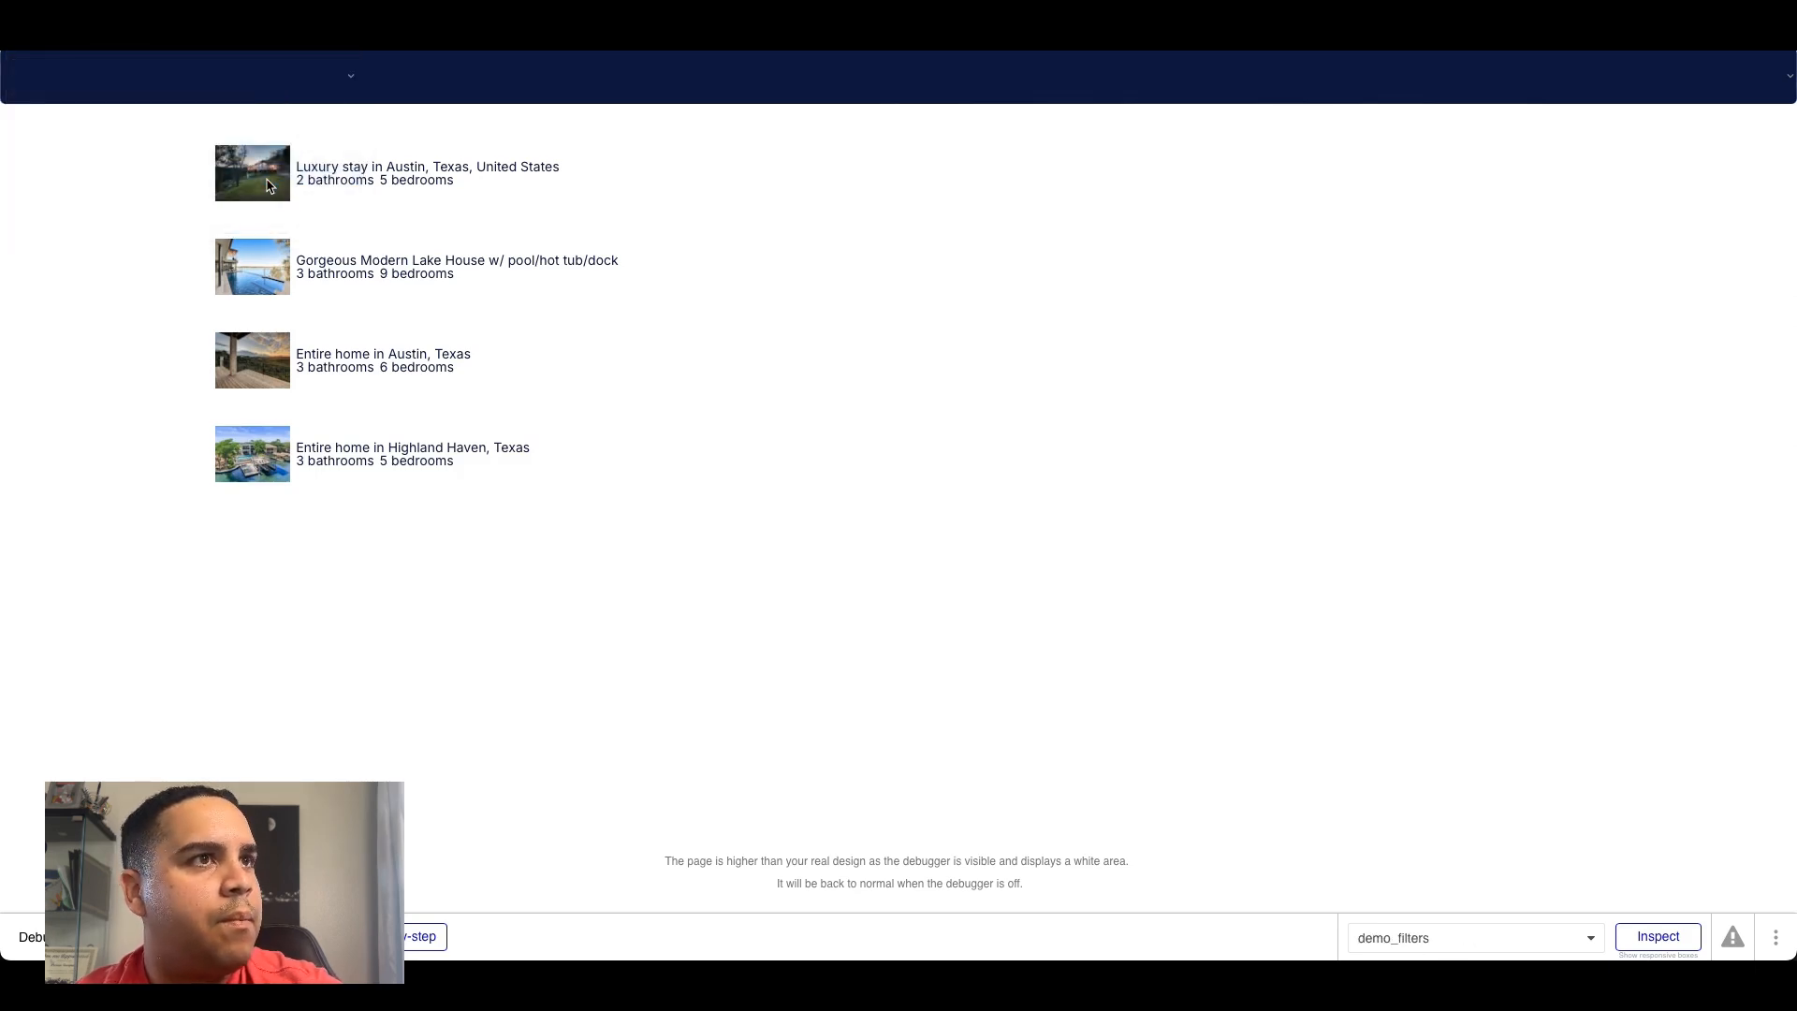
{"action": "left_click", "coordinate": [332, 81]}
{"action": "left_click", "coordinate": [299, 90]}
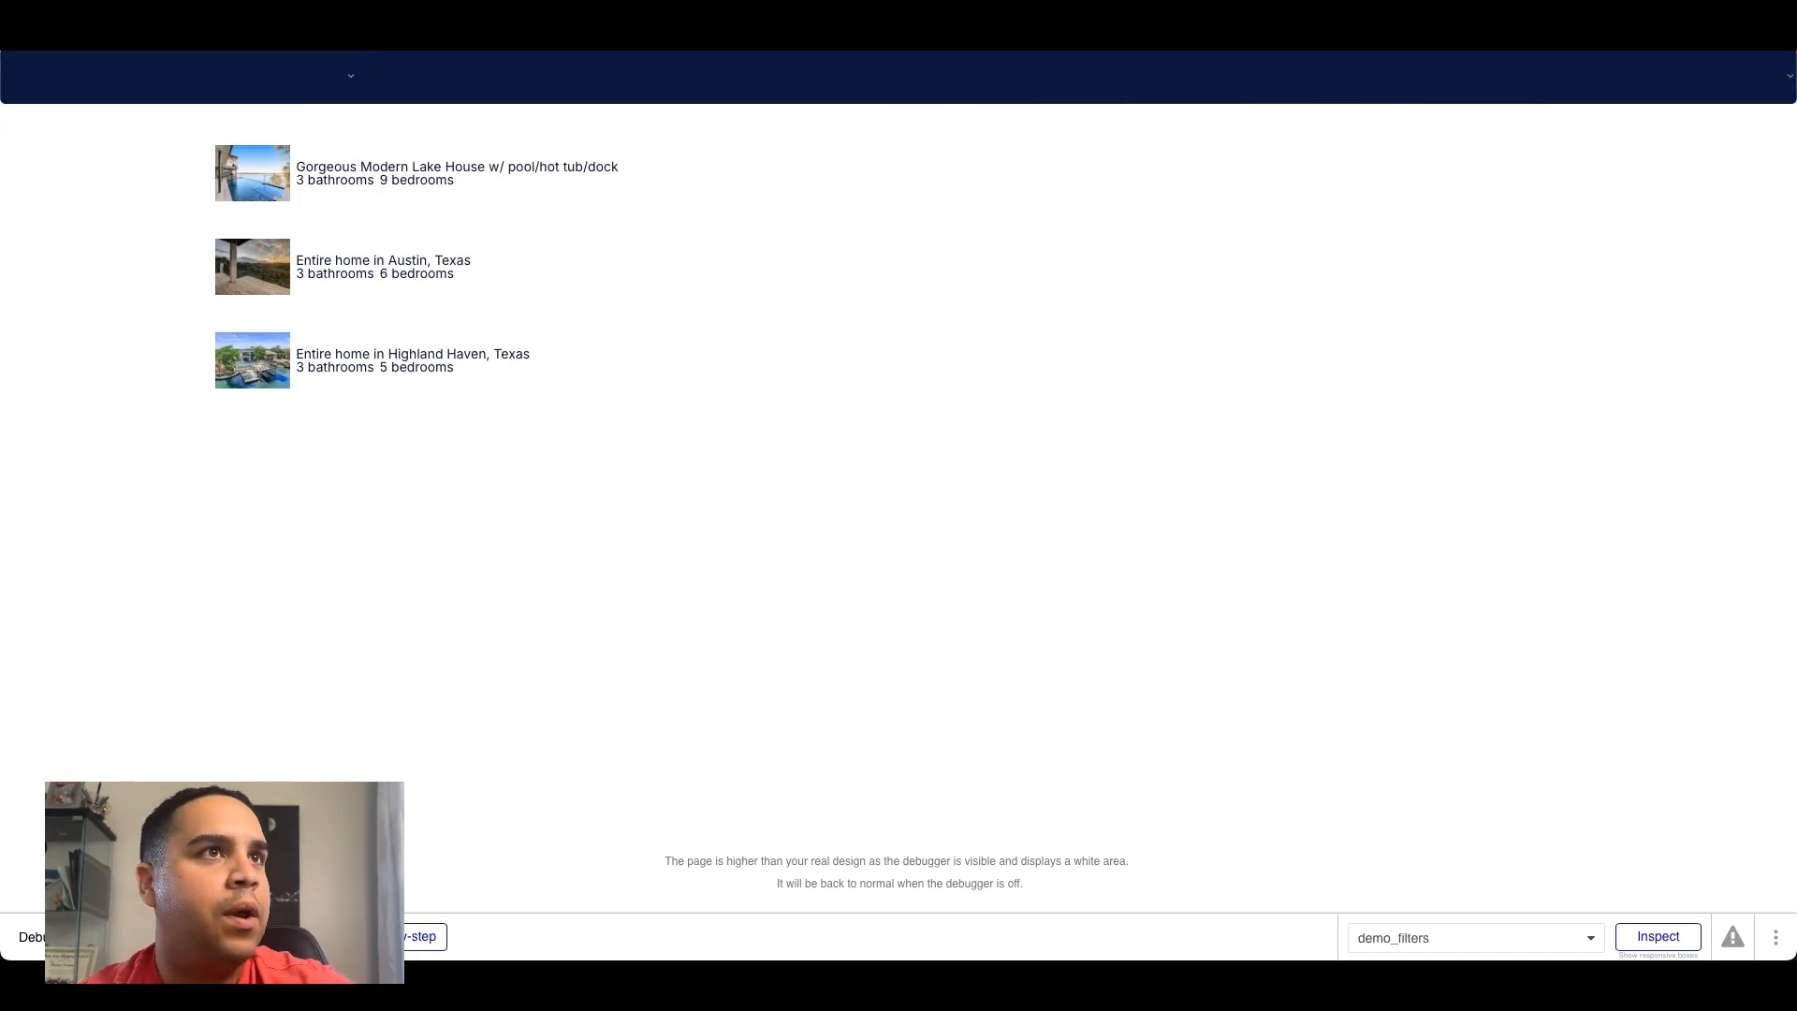
Step: Back in the editor, open the All Properties app data and compare its bathroom and bedroom values with the filtered preview
{"action": "key", "text": "ctrl+shift+Tab"}
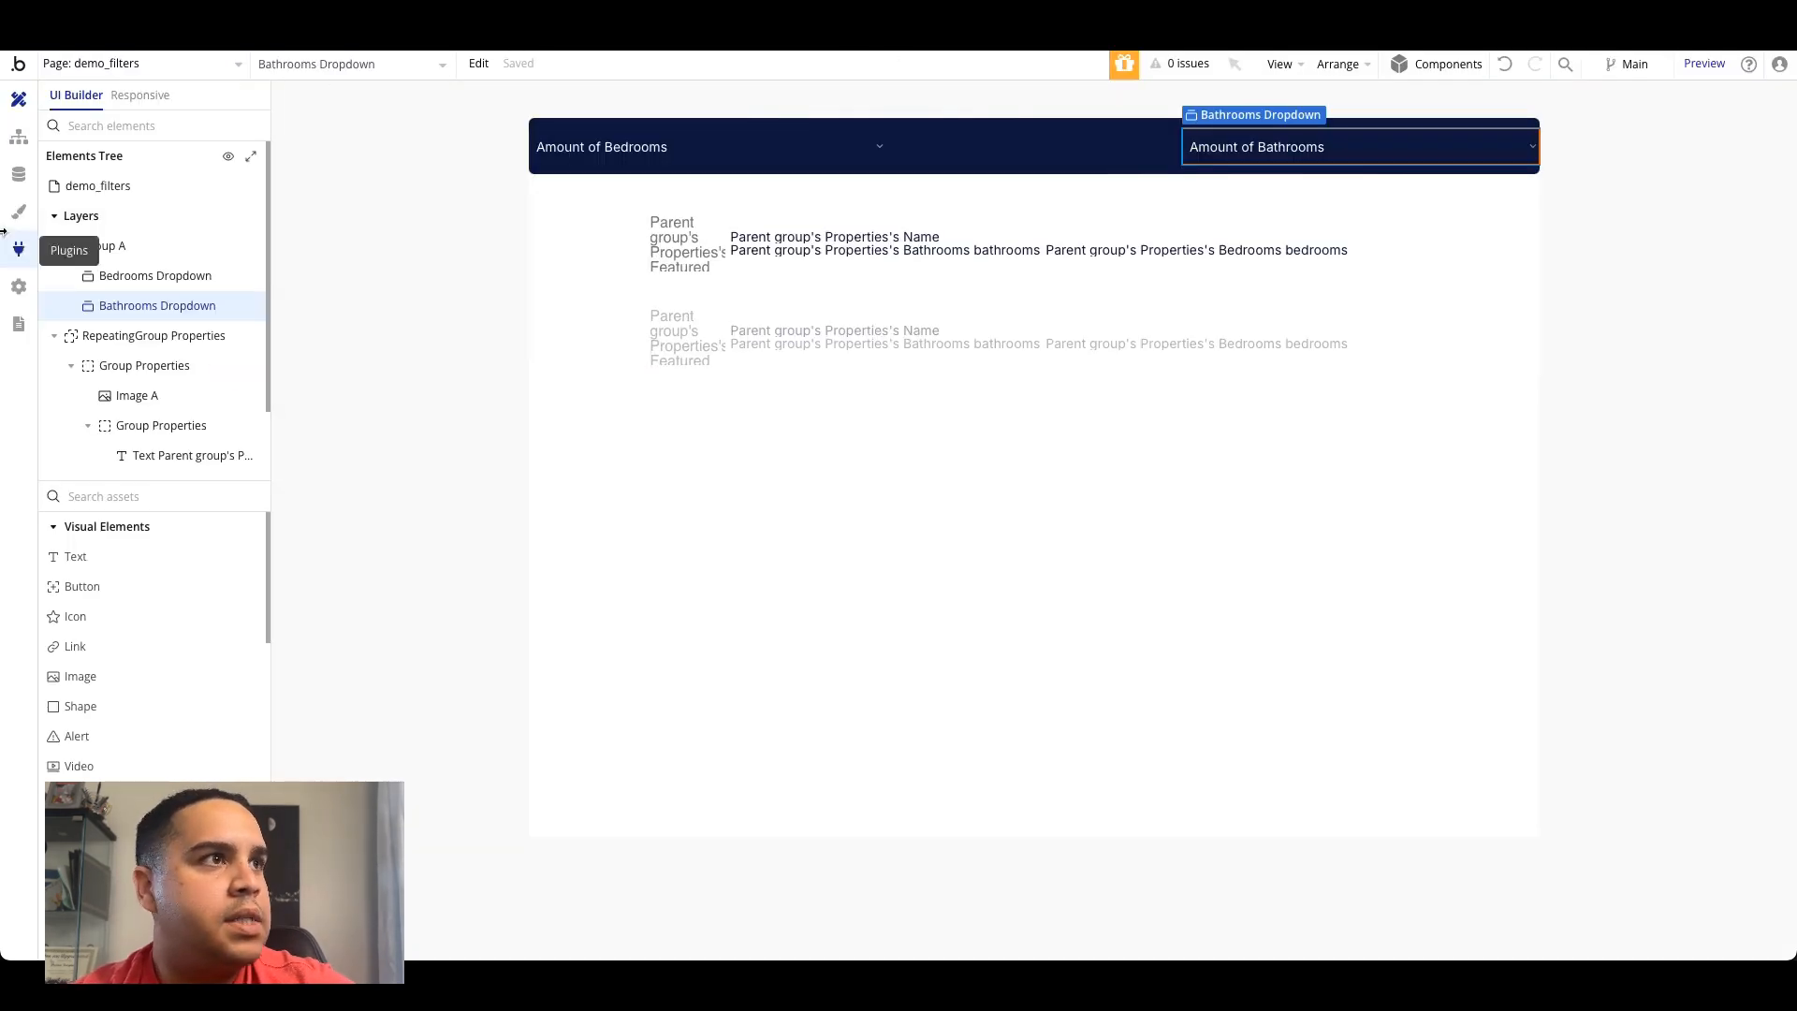
{"action": "left_click", "coordinate": [19, 174]}
{"action": "left_click", "coordinate": [334, 140]}
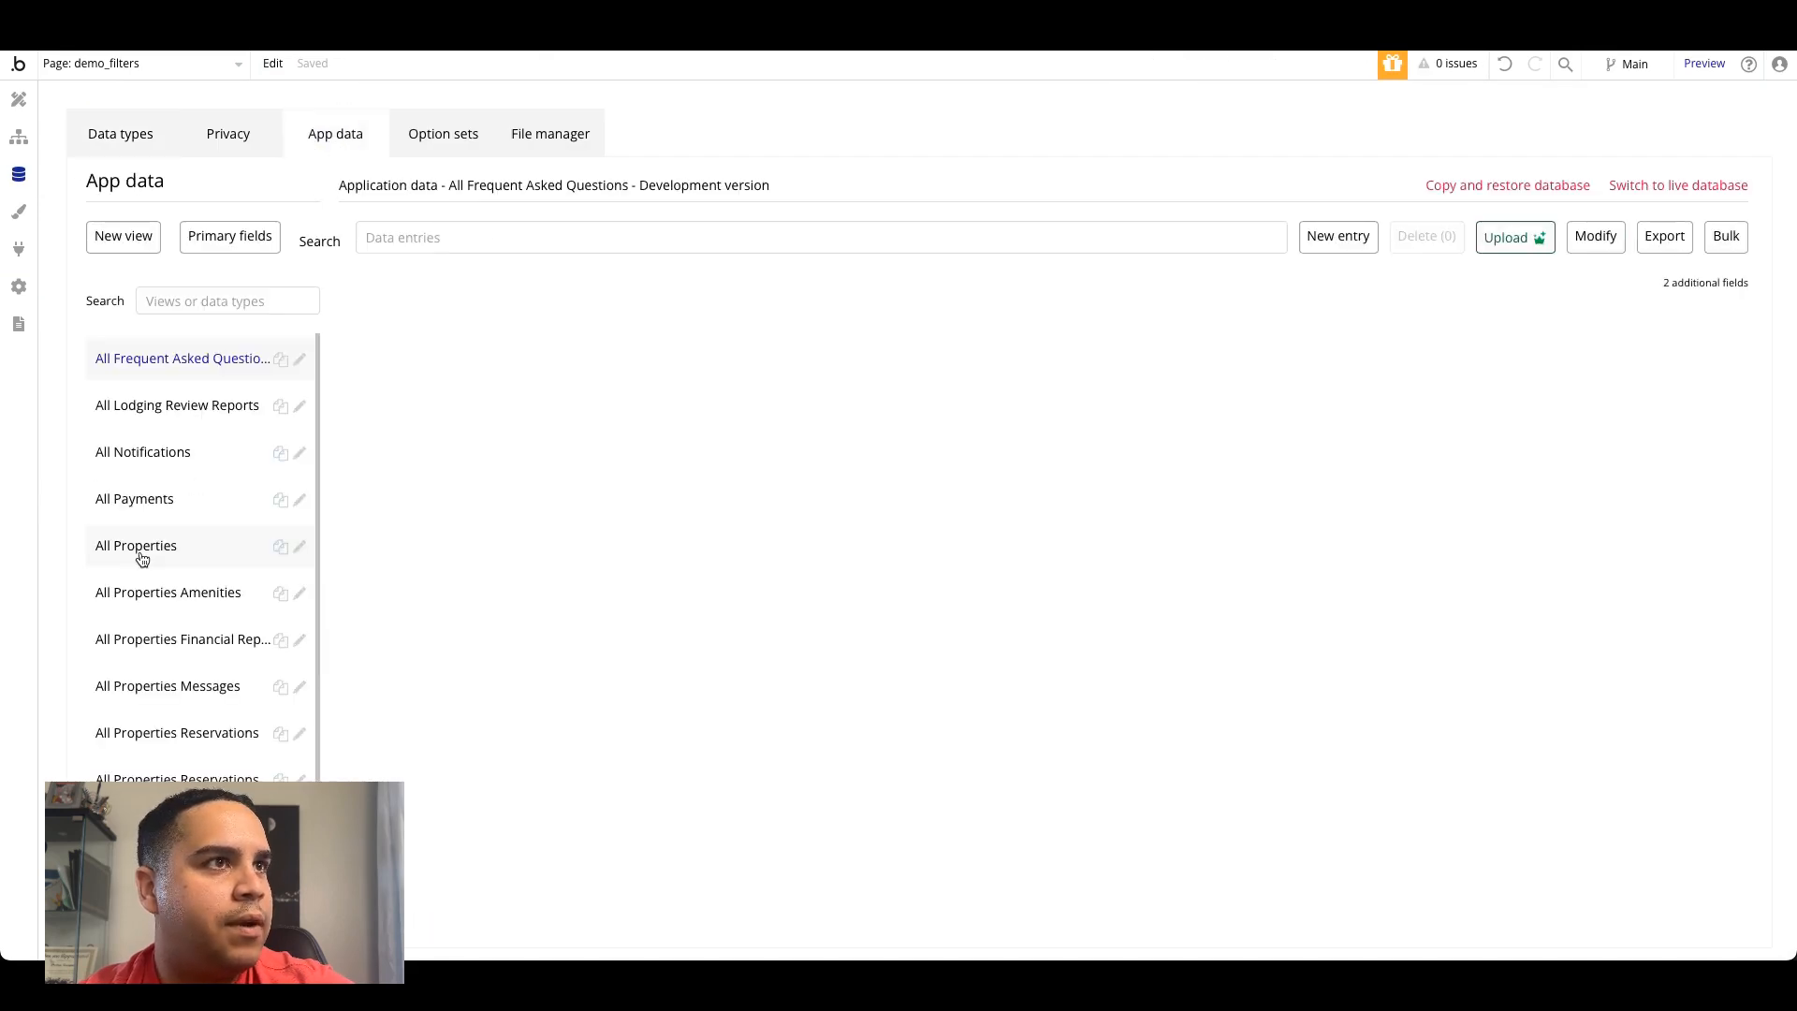
{"action": "scroll", "coordinate": [141, 554], "scroll_direction": "down", "scroll_amount": 5}
{"action": "scroll", "coordinate": [142, 662], "scroll_direction": "up", "scroll_amount": 5}
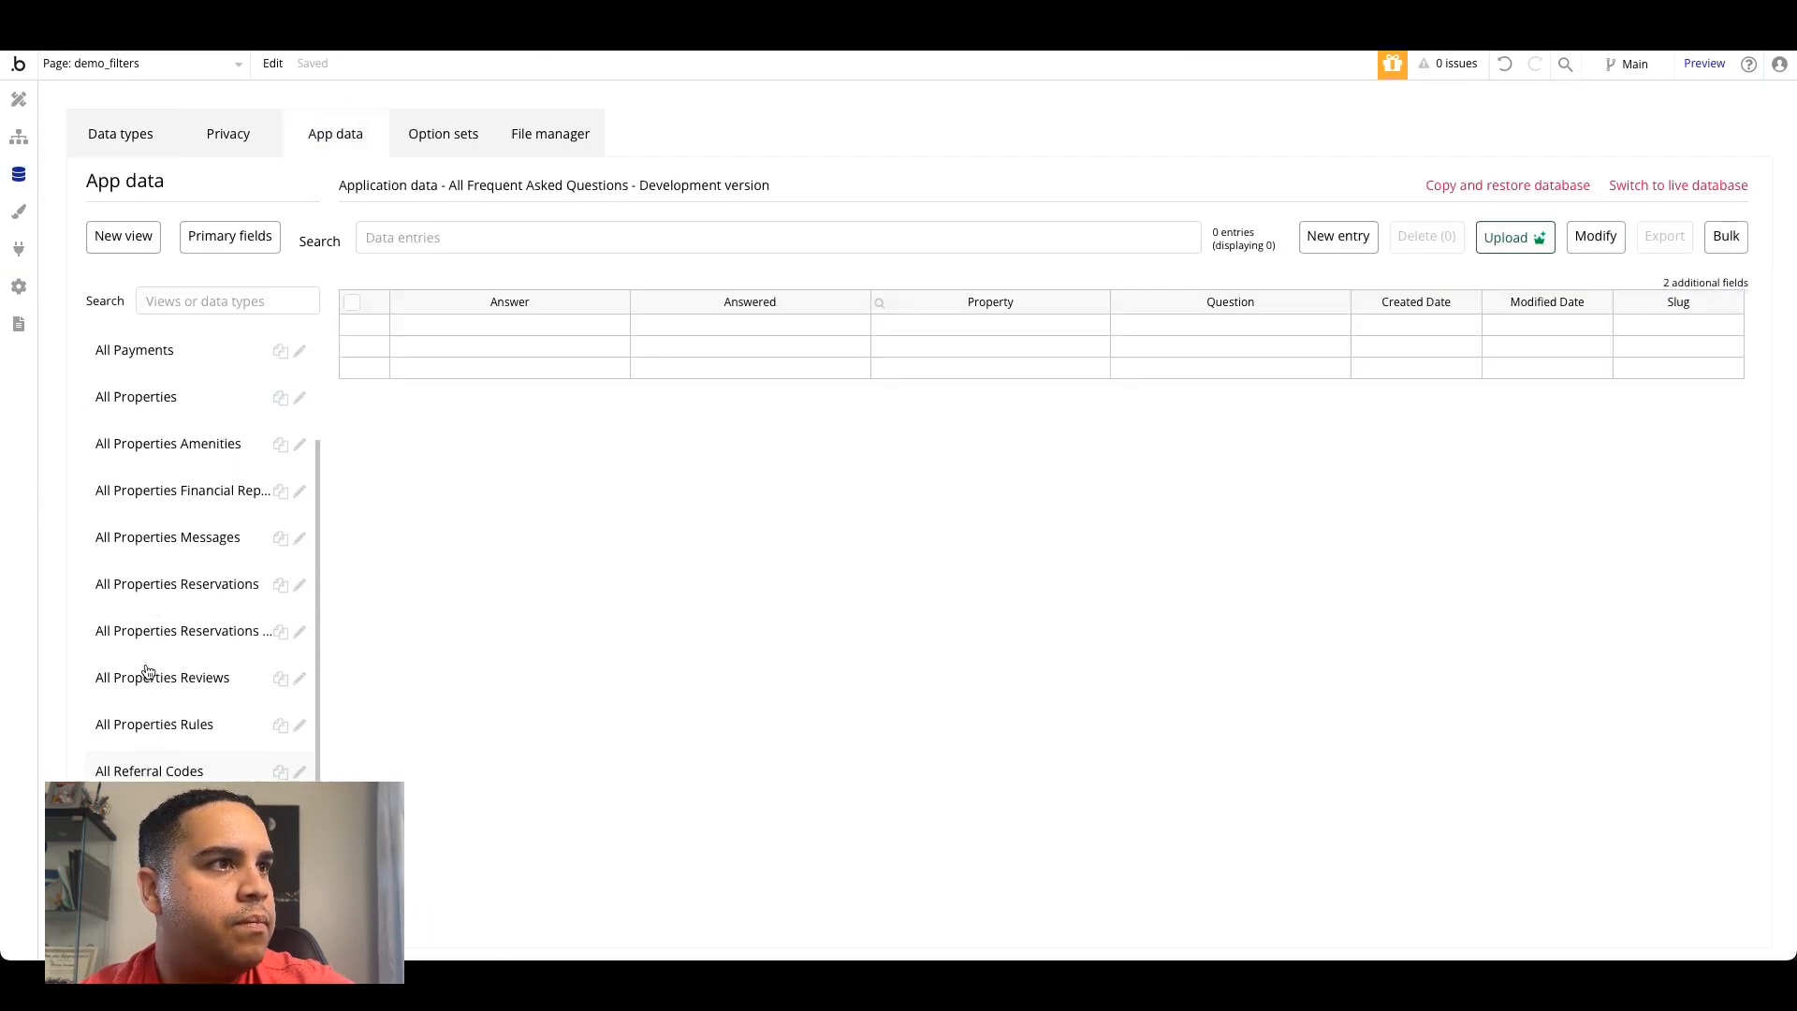
{"action": "left_click", "coordinate": [154, 512]}
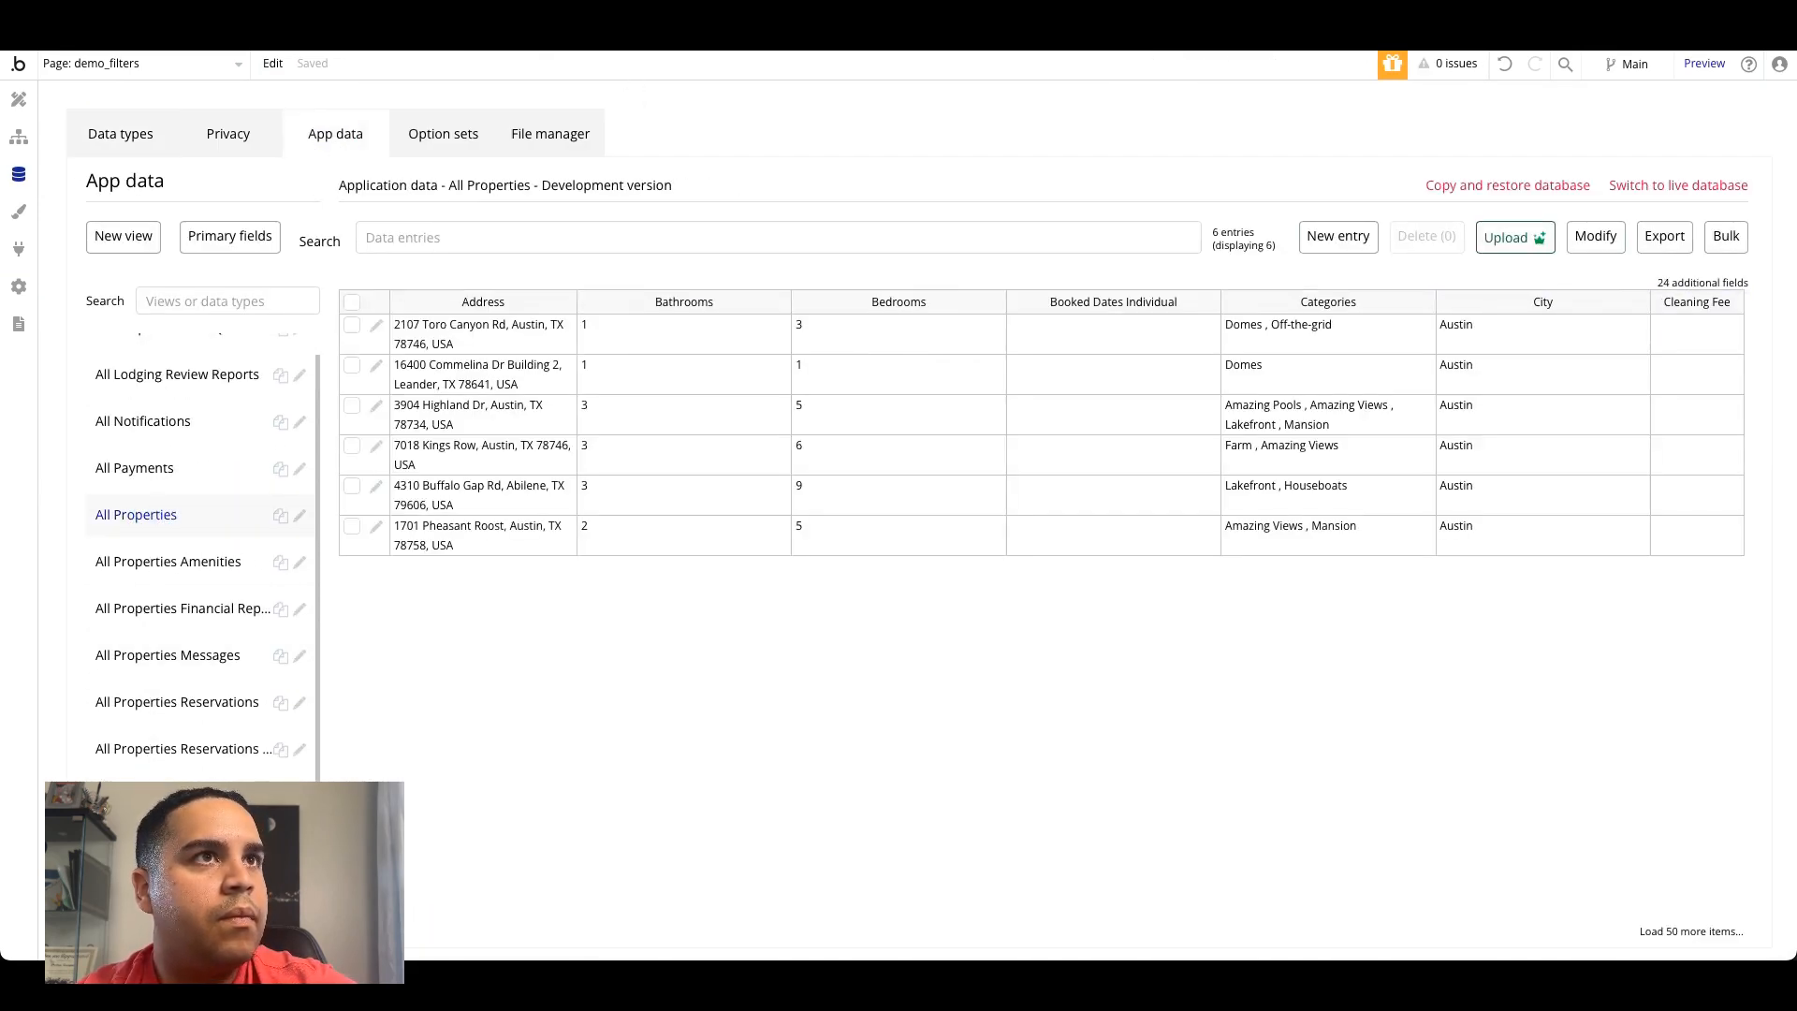
{"action": "left_click", "coordinate": [900, 45]}
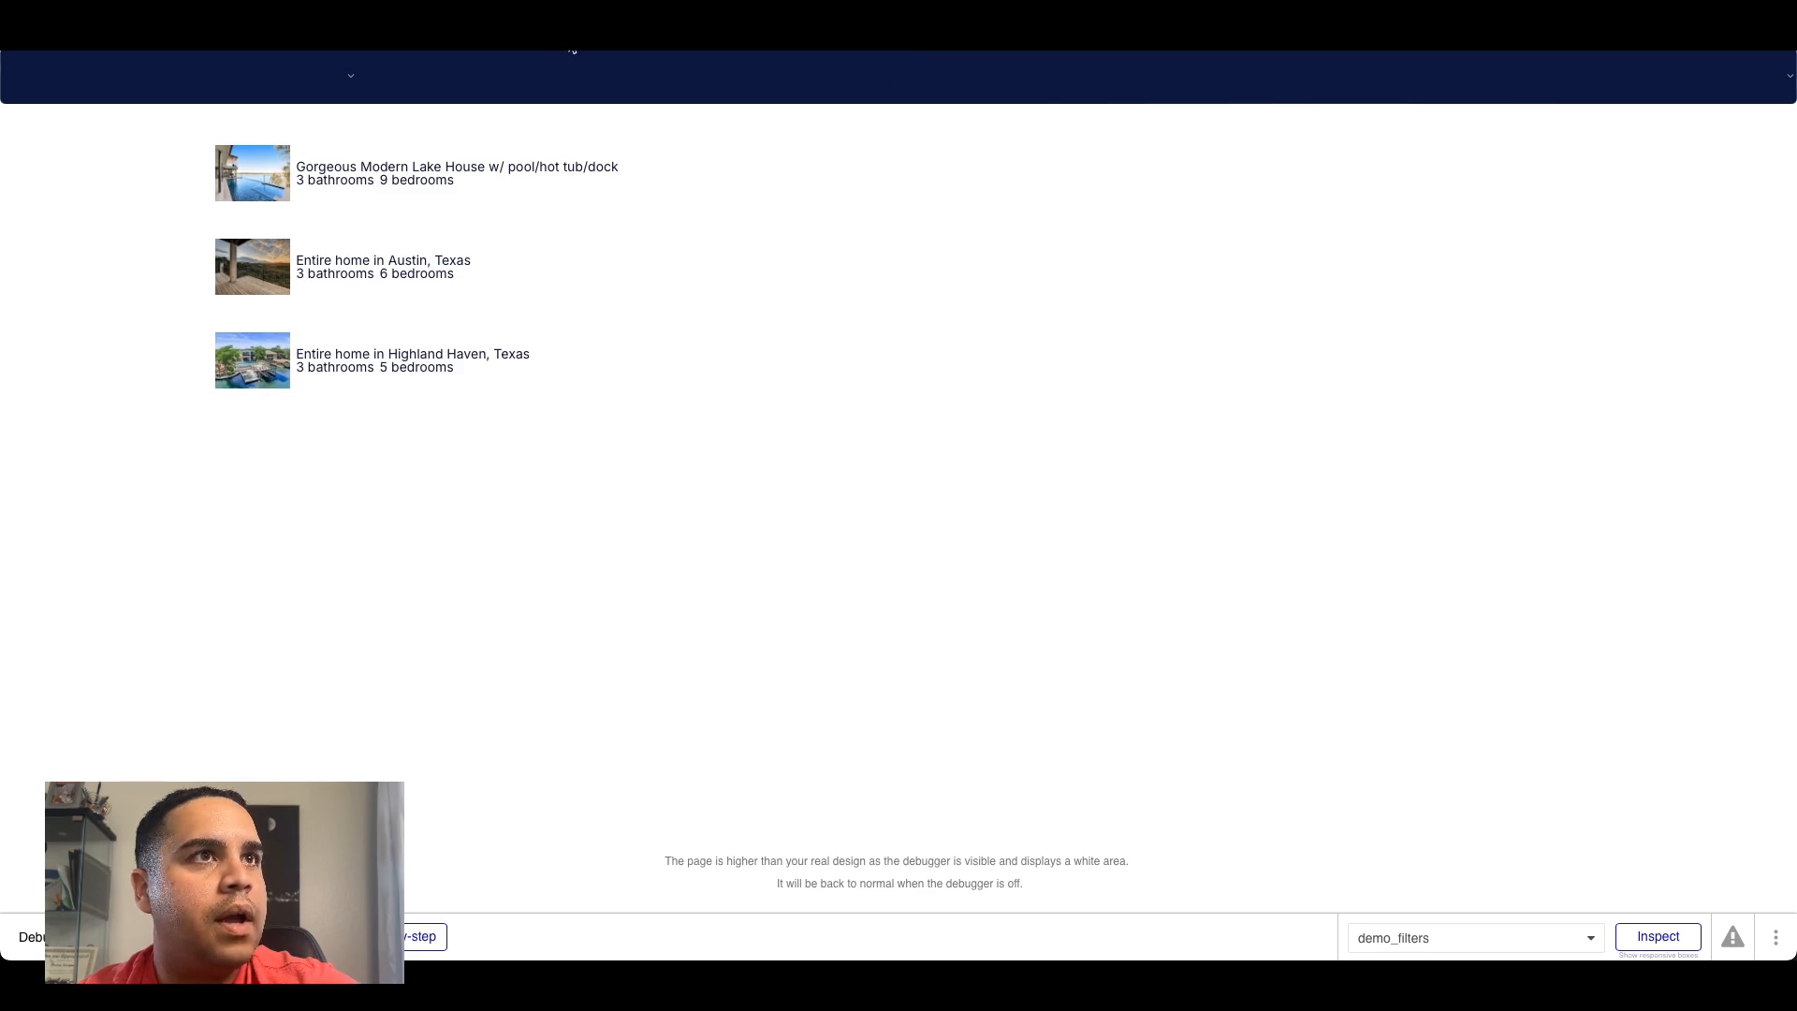
{"action": "left_click", "coordinate": [568, 49]}
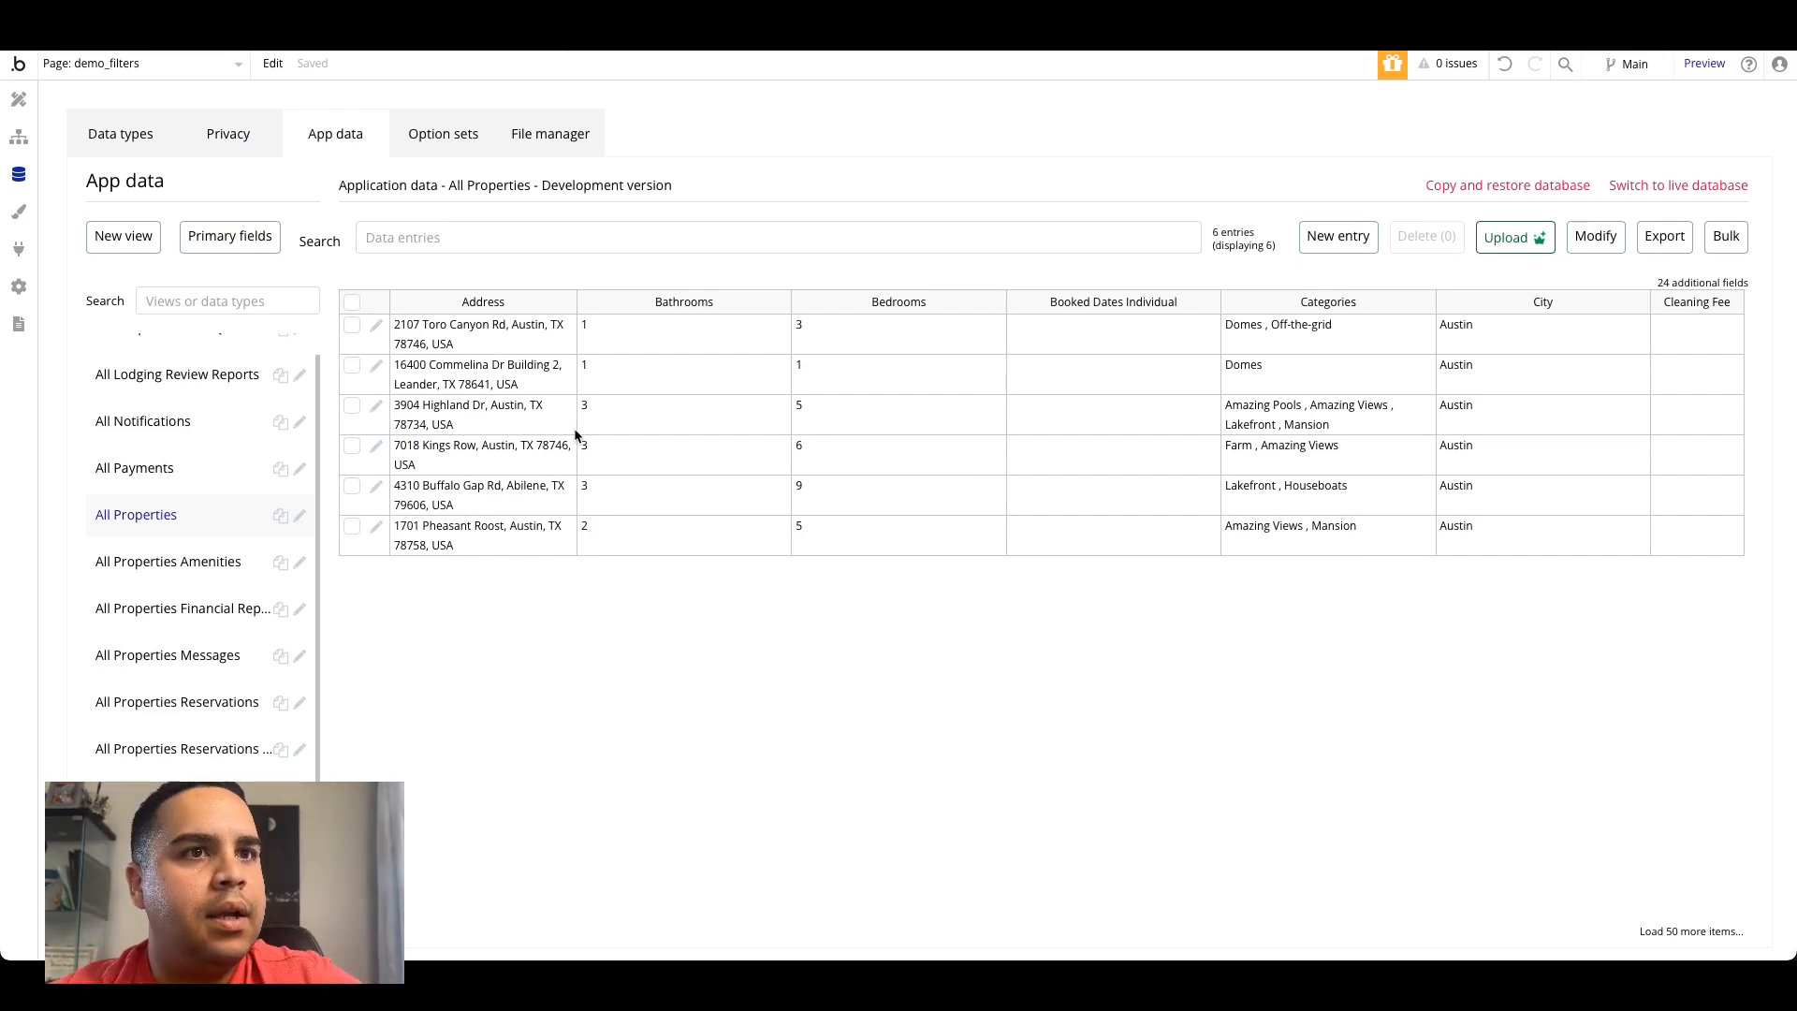
Step: View the database entries of the 2-bathroom, 5-bedroom property and the 3-bathroom, 5-bedroom property, closing each without saving
{"action": "left_click", "coordinate": [377, 526]}
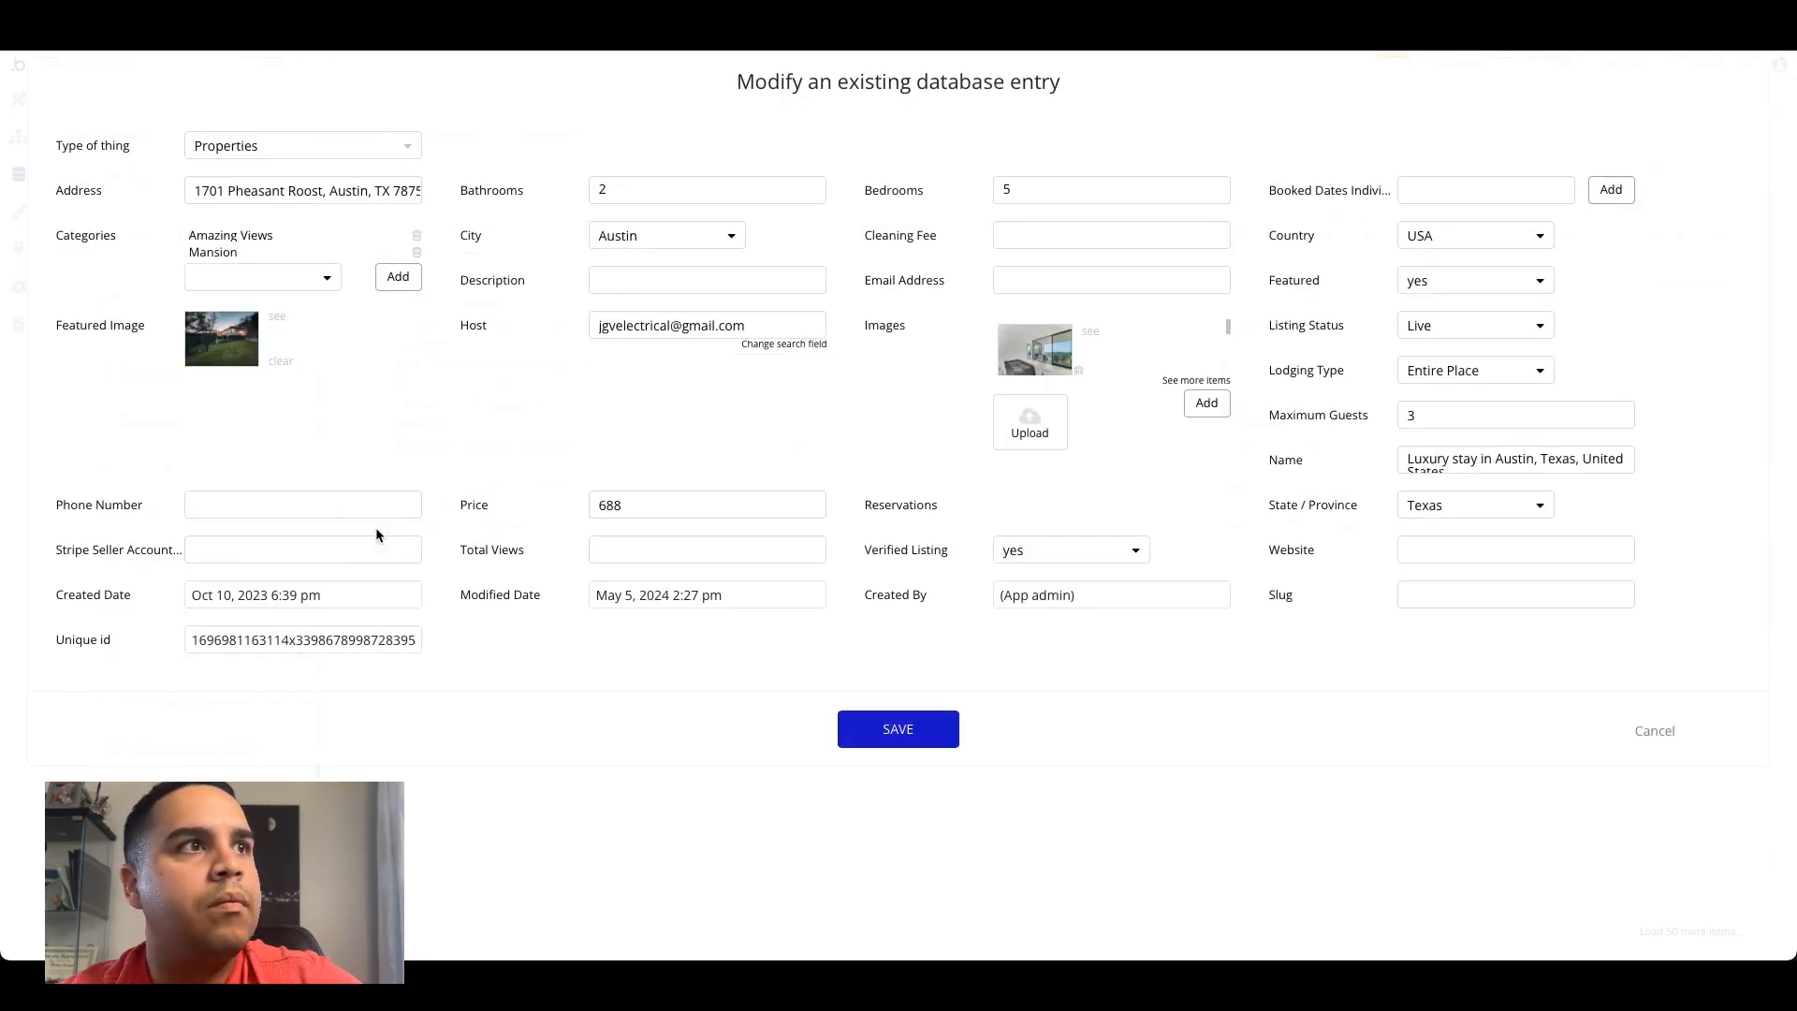
{"action": "left_click", "coordinate": [1644, 730]}
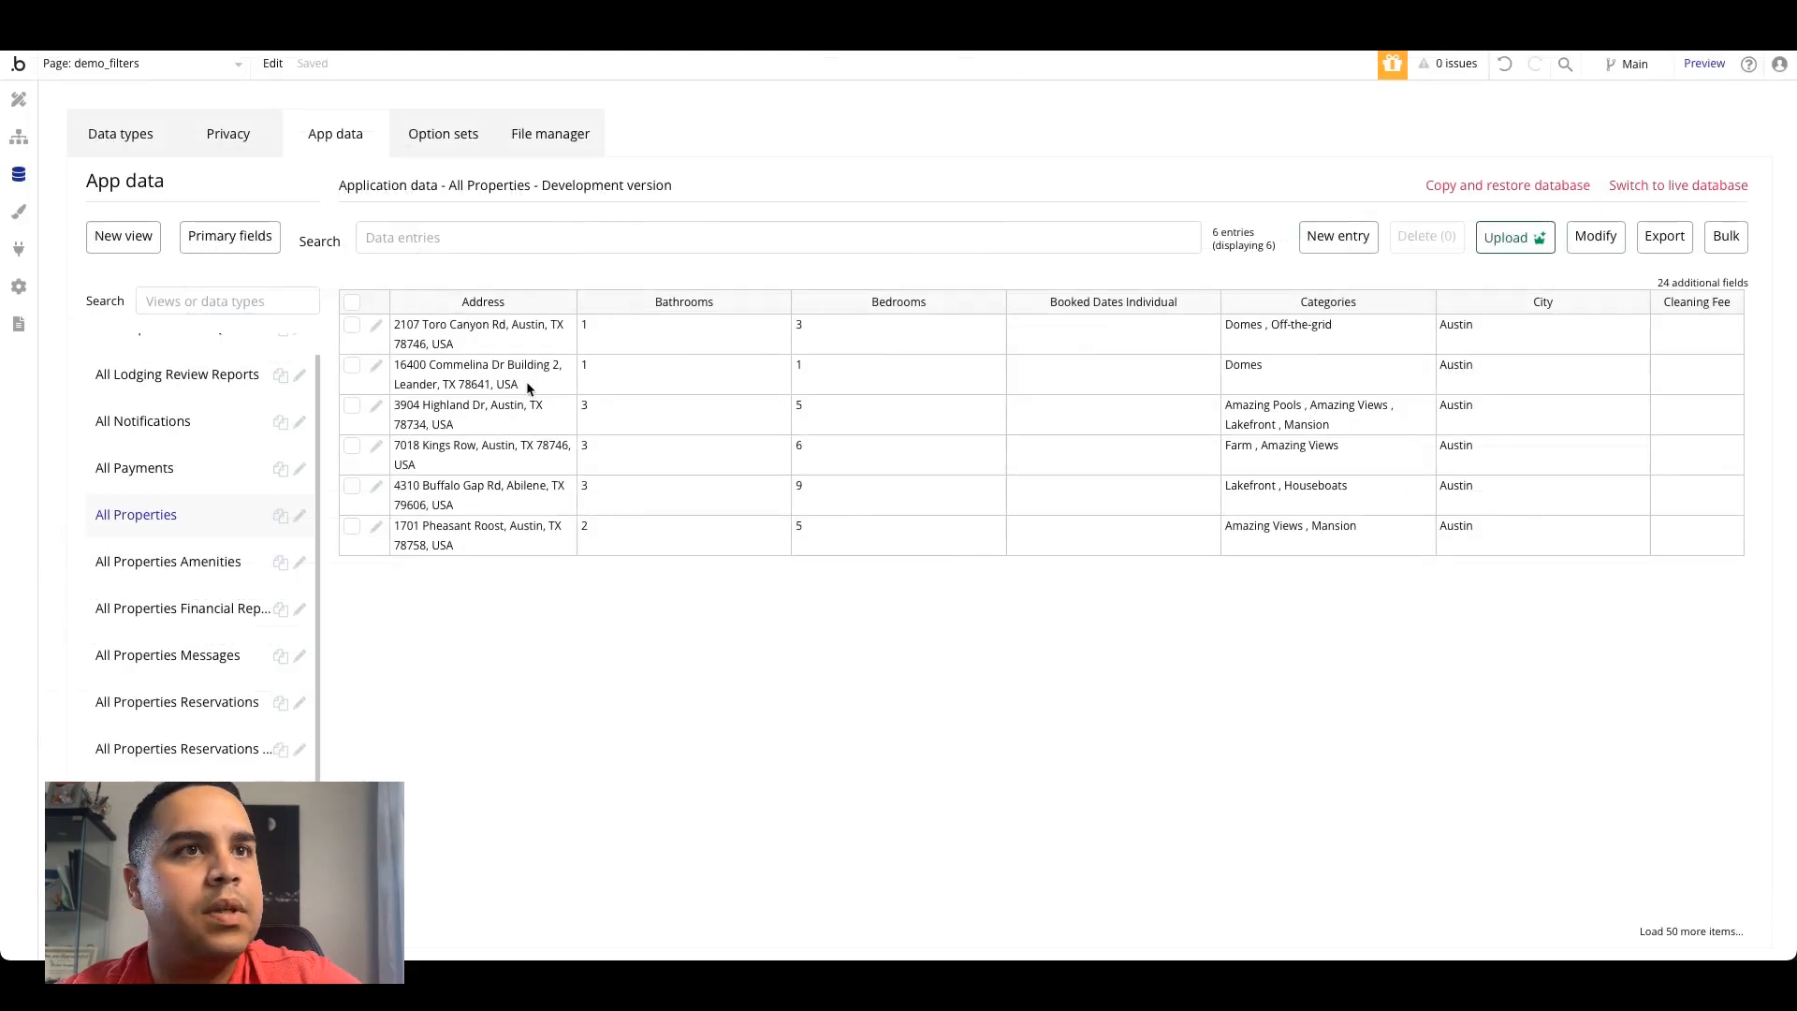
{"action": "left_click", "coordinate": [375, 407]}
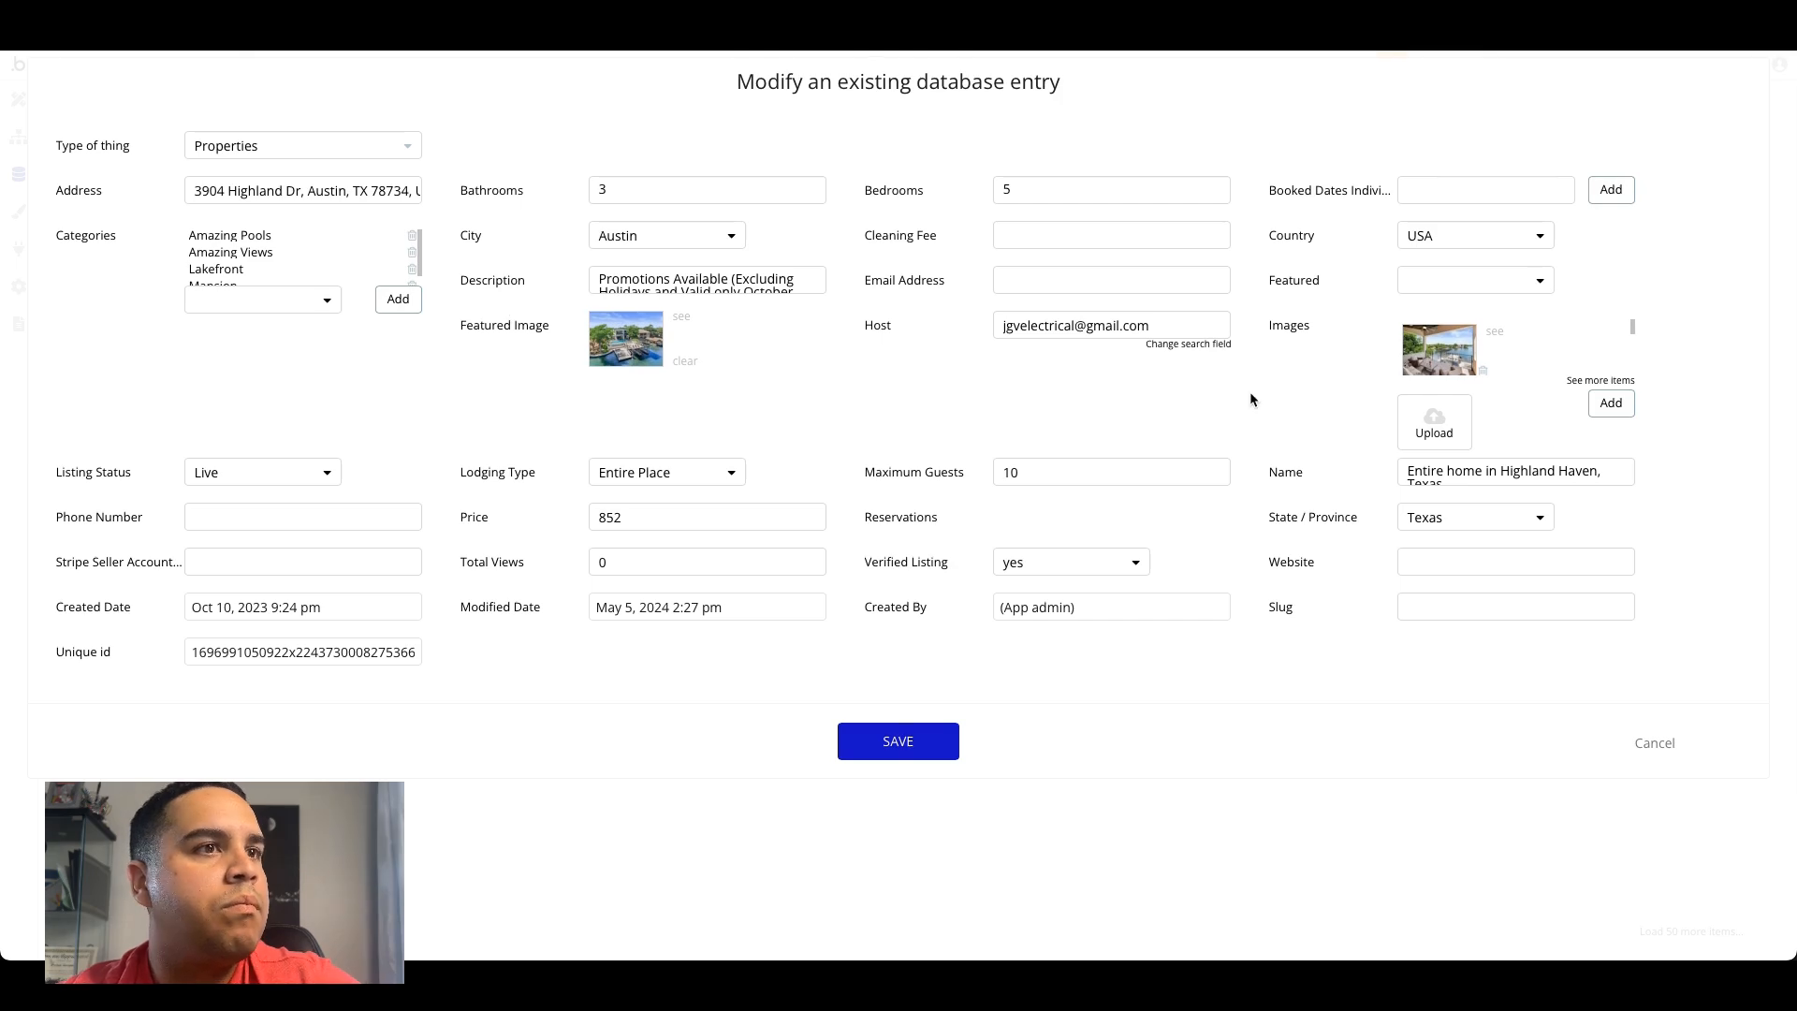
{"action": "left_click", "coordinate": [1654, 744]}
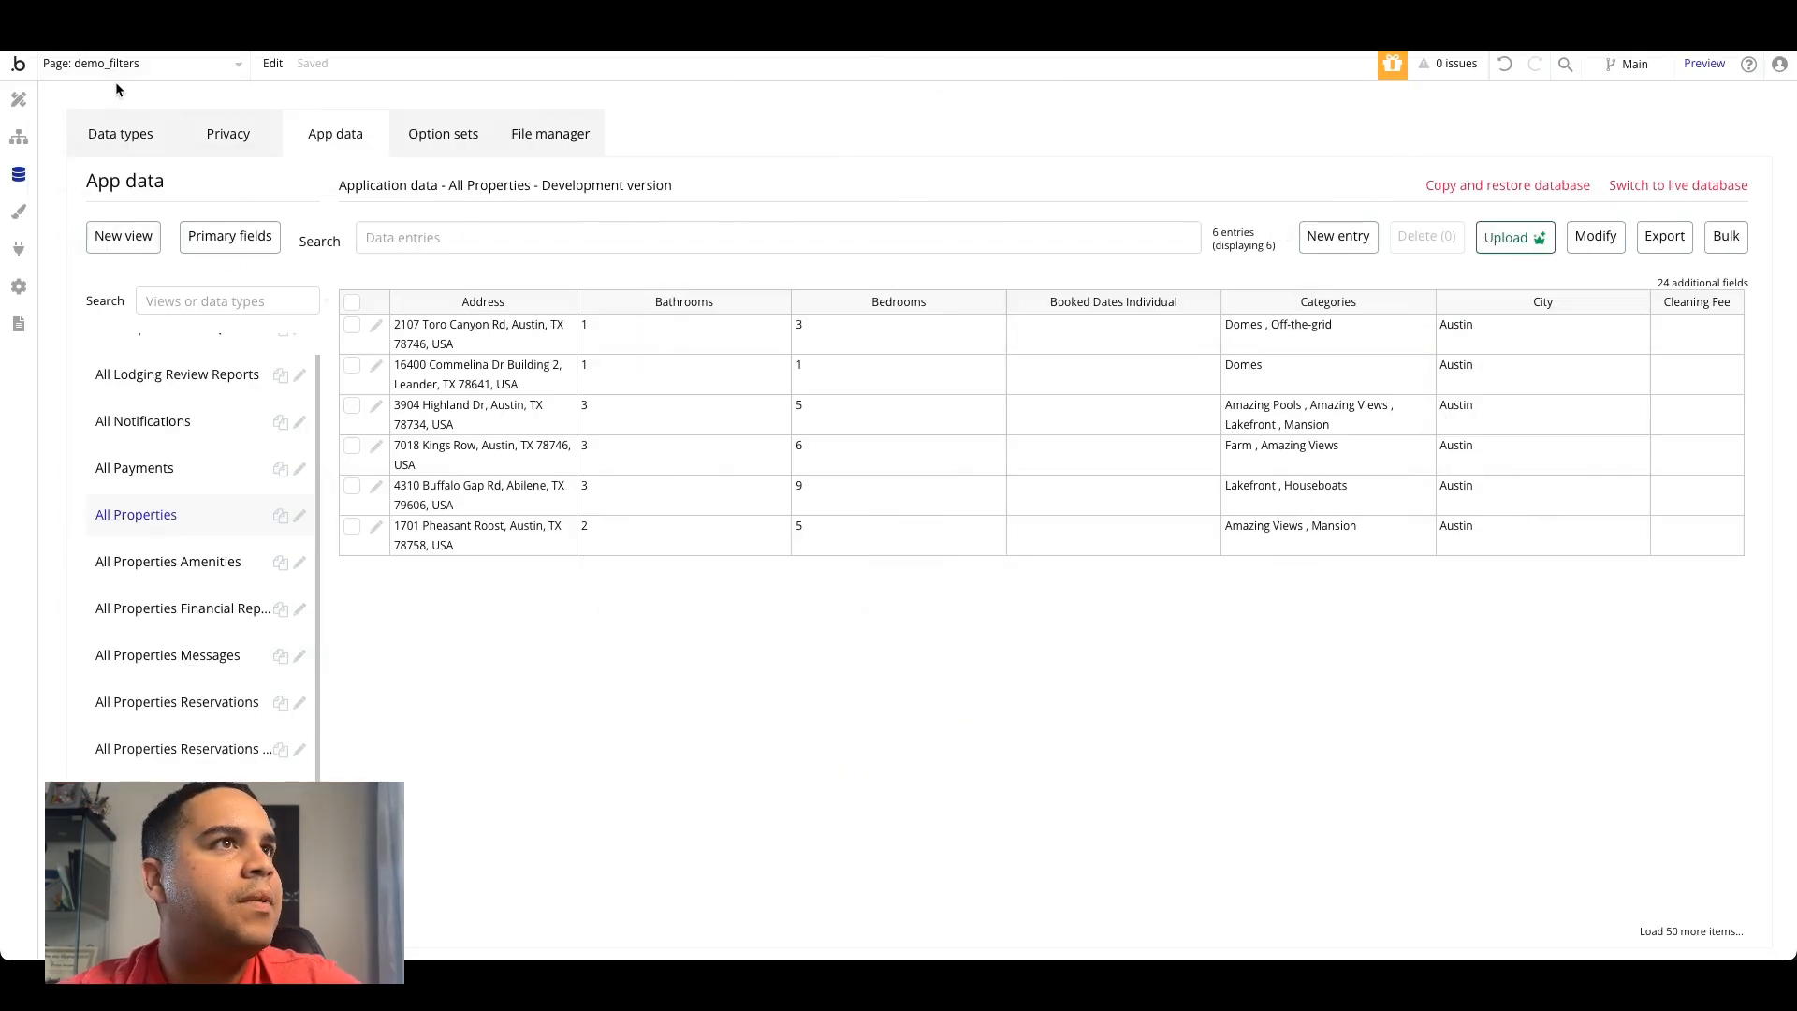
Step: In the page preview, test the Amount of Bedrooms filter with 5 and one other option
{"action": "left_click", "coordinate": [910, 33]}
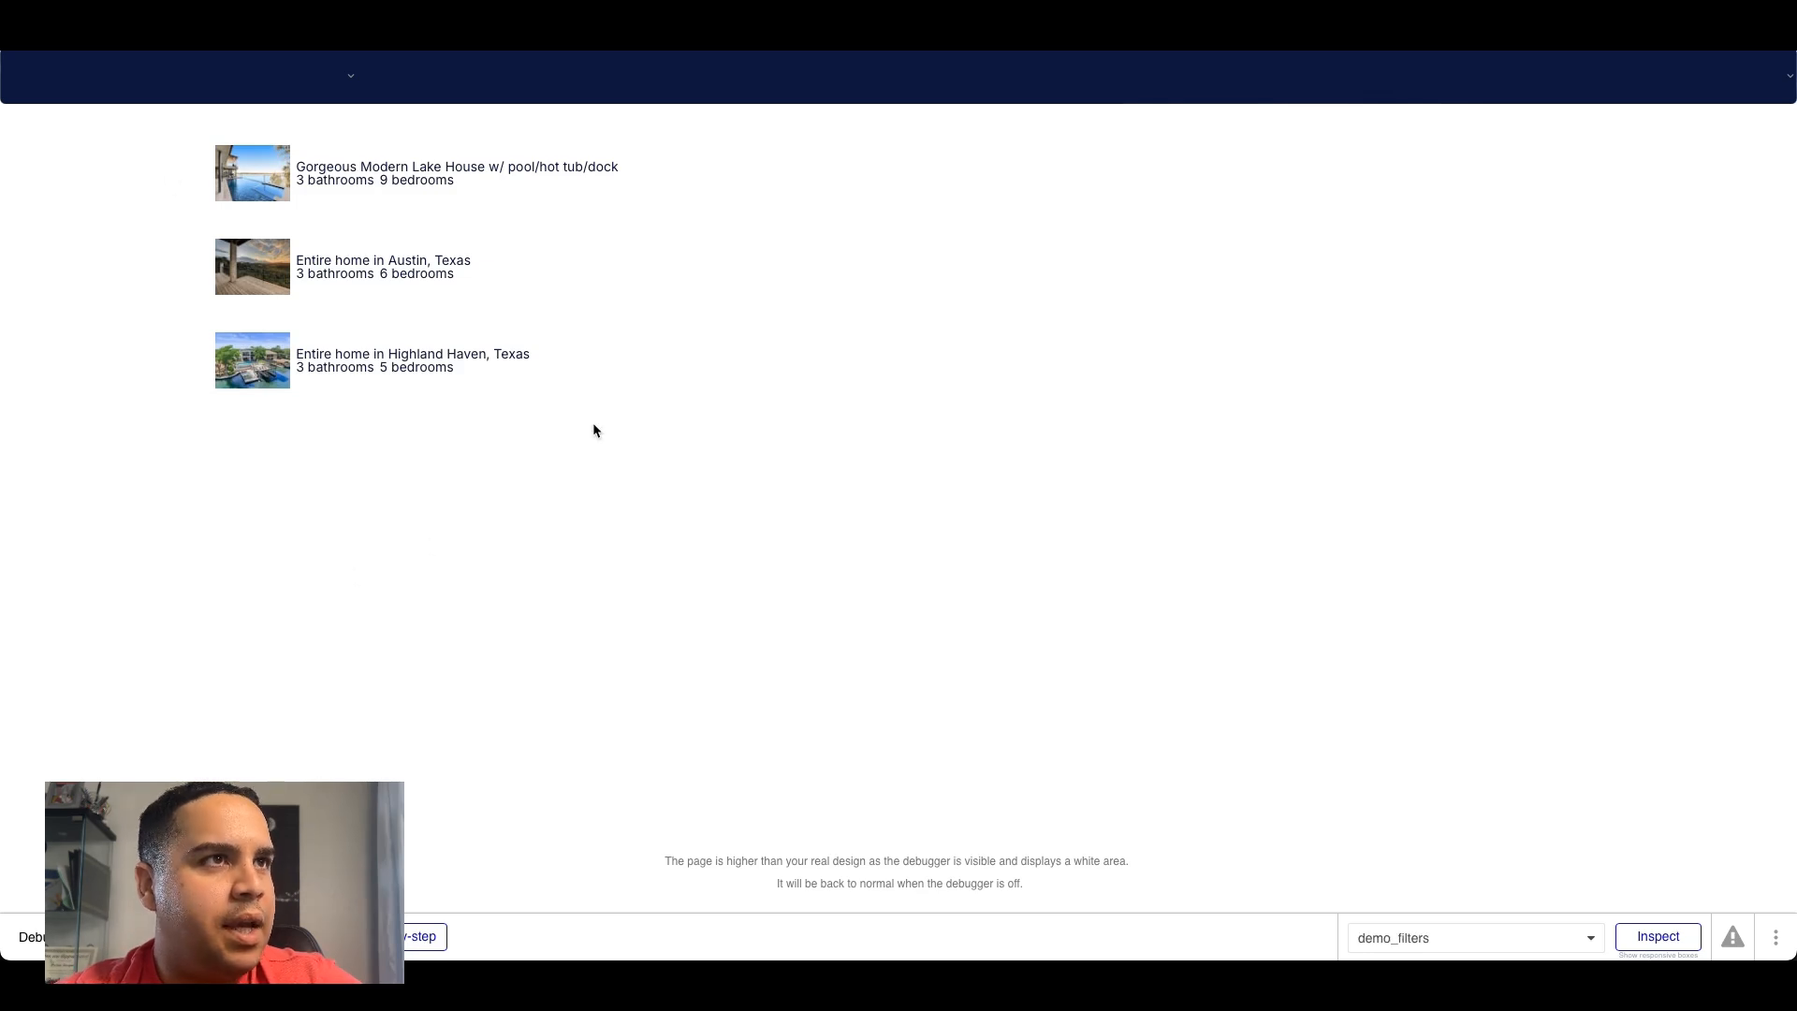
{"action": "left_click", "coordinate": [225, 93]}
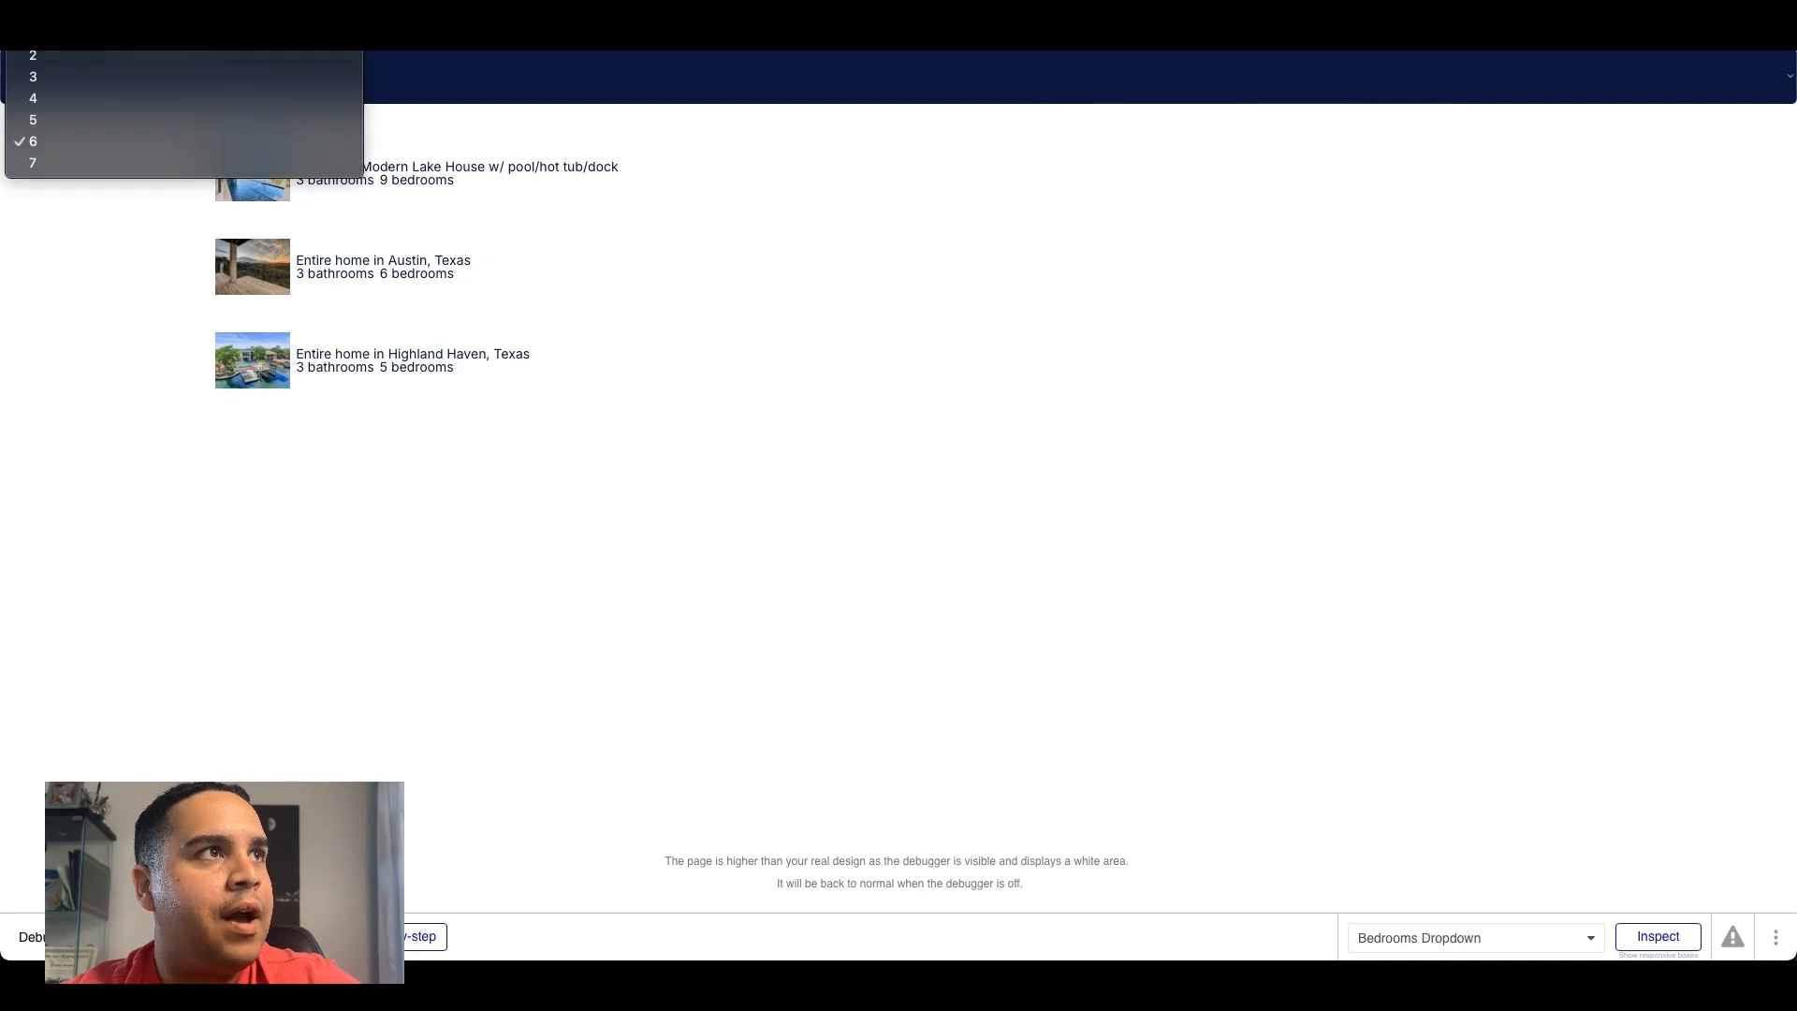
{"action": "left_click", "coordinate": [184, 120]}
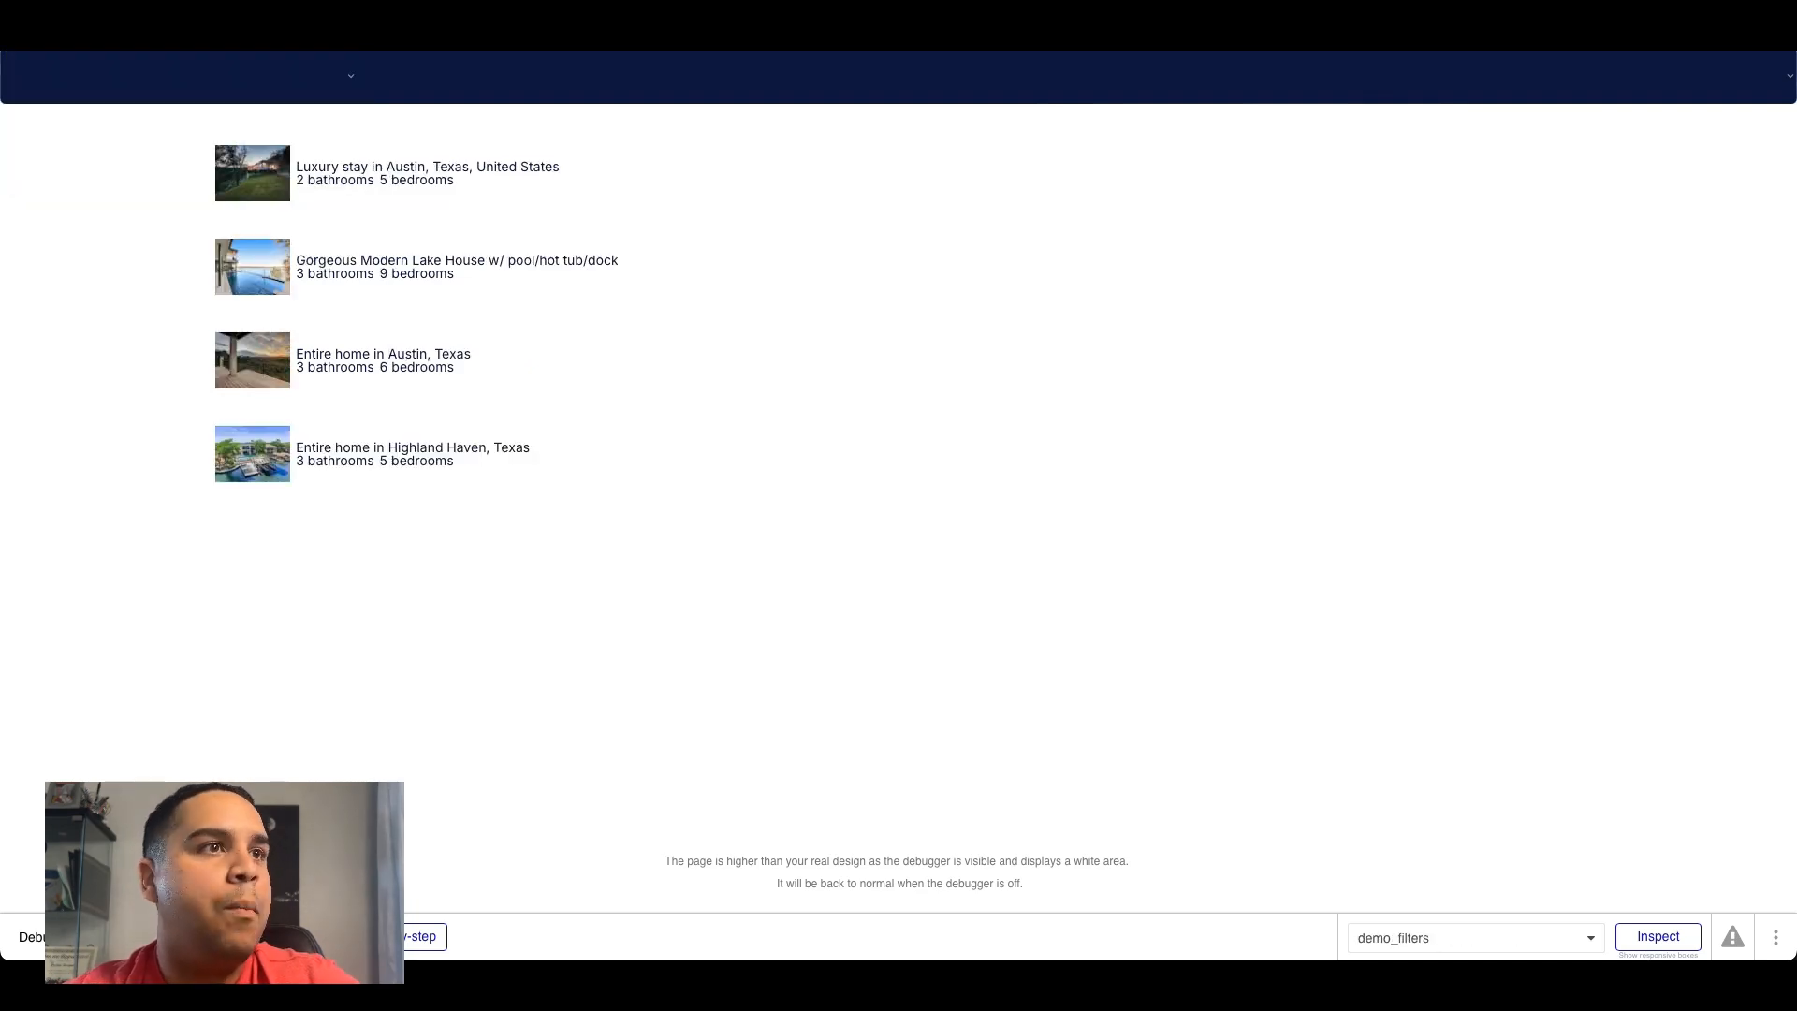
{"action": "left_click", "coordinate": [334, 80]}
{"action": "left_click", "coordinate": [245, 194]}
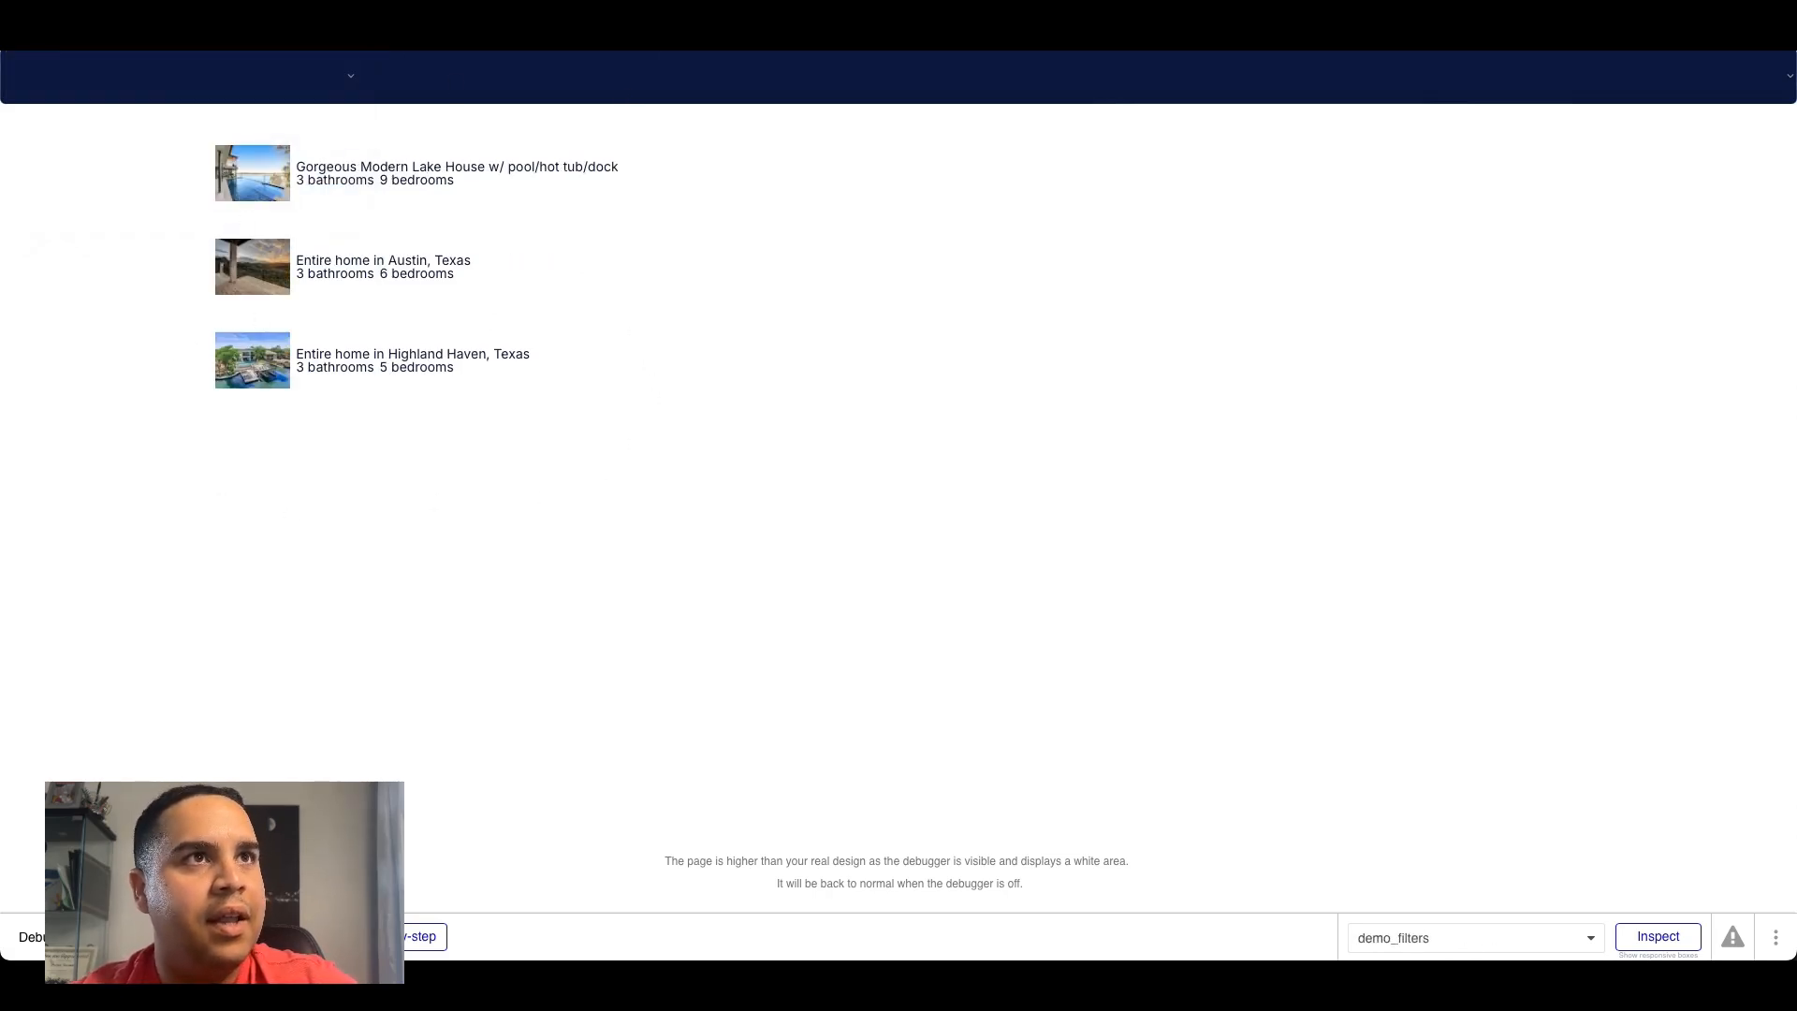
Step: Back in the editor, enable Ignore empty constraints for the Bedrooms > Bedrooms Dropdown's value search in the RepeatingGroup Properties data source
{"action": "left_click", "coordinate": [648, 28]}
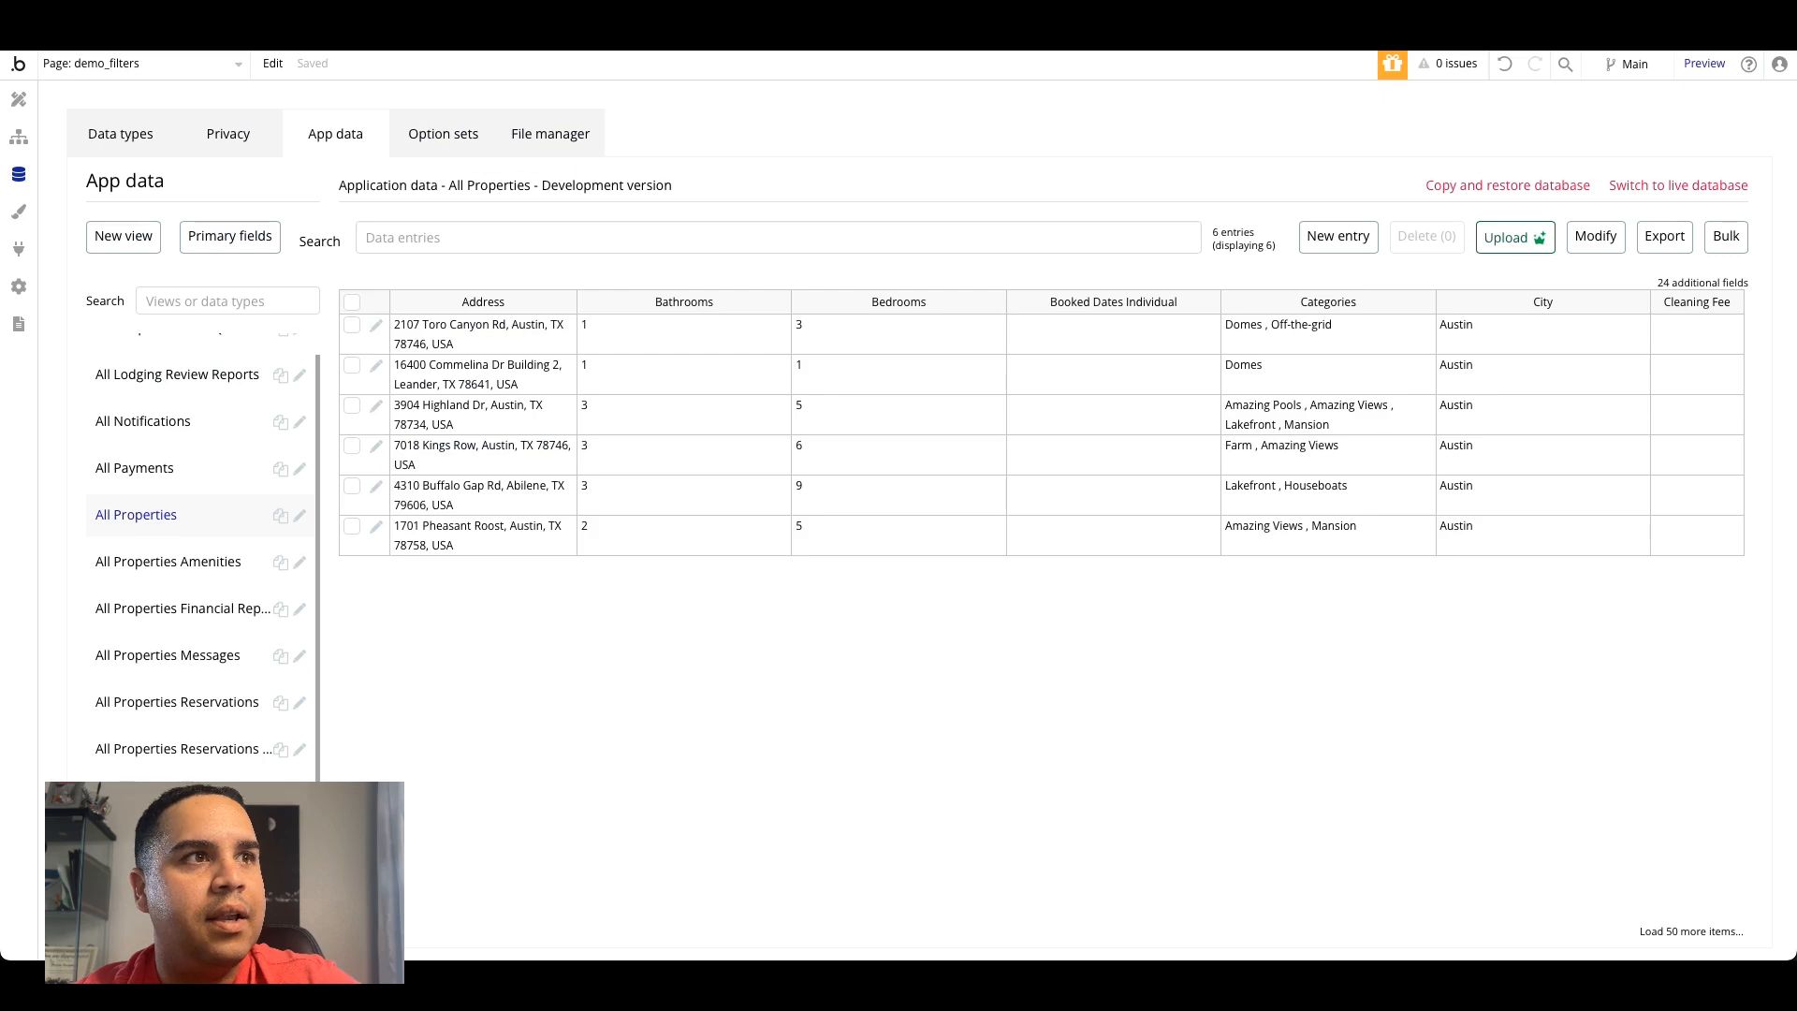
{"action": "left_click", "coordinate": [18, 99]}
{"action": "double_click", "coordinate": [919, 366]}
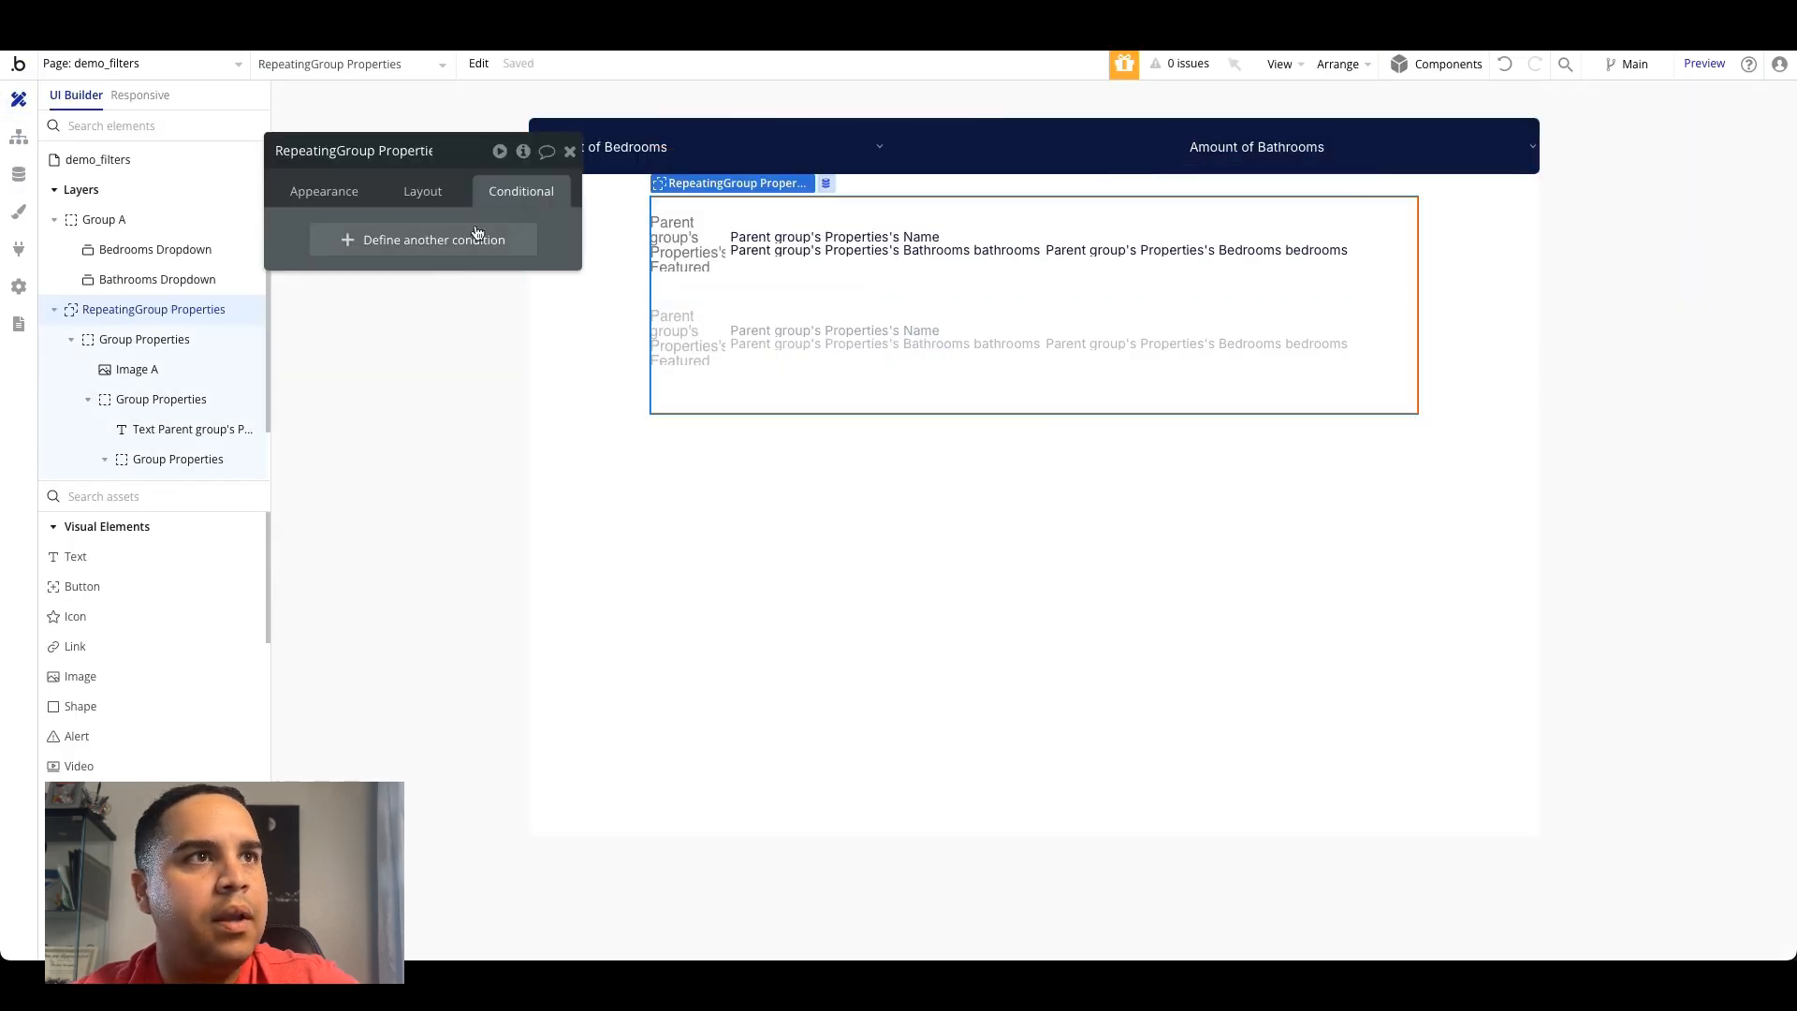
{"action": "left_click", "coordinate": [325, 190]}
{"action": "left_click", "coordinate": [479, 314]}
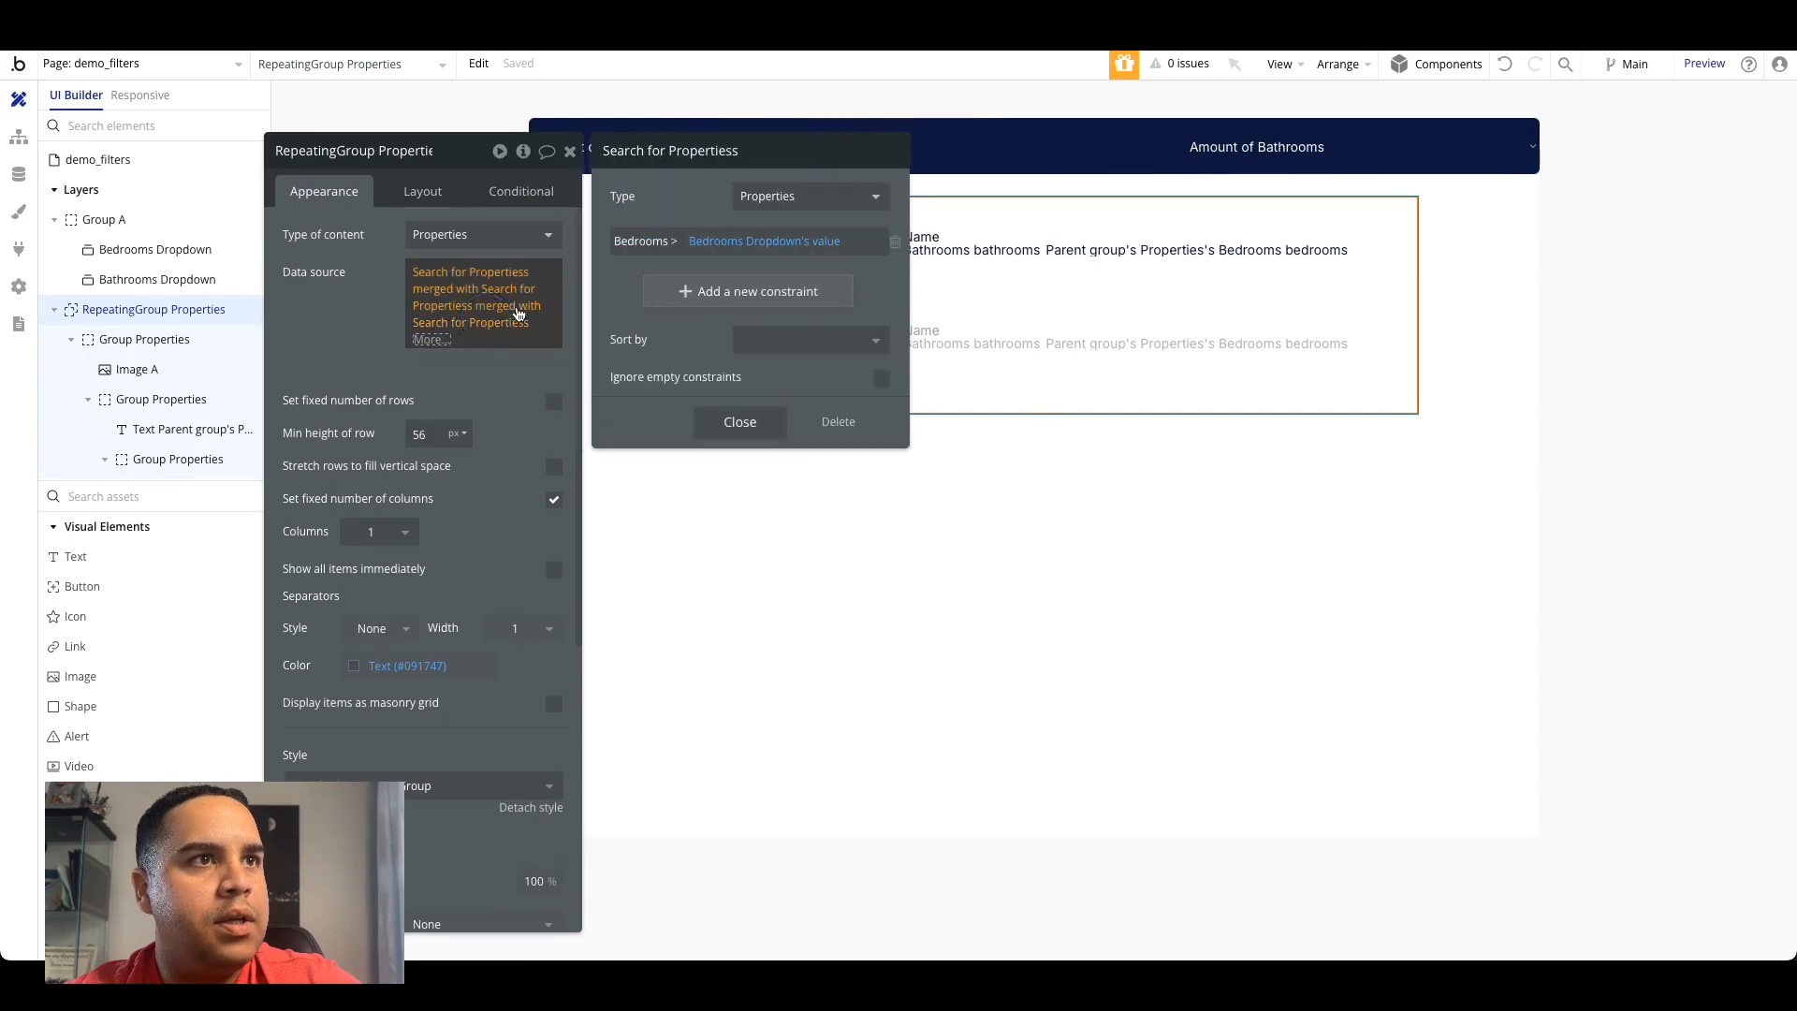
{"action": "left_click", "coordinate": [883, 379]}
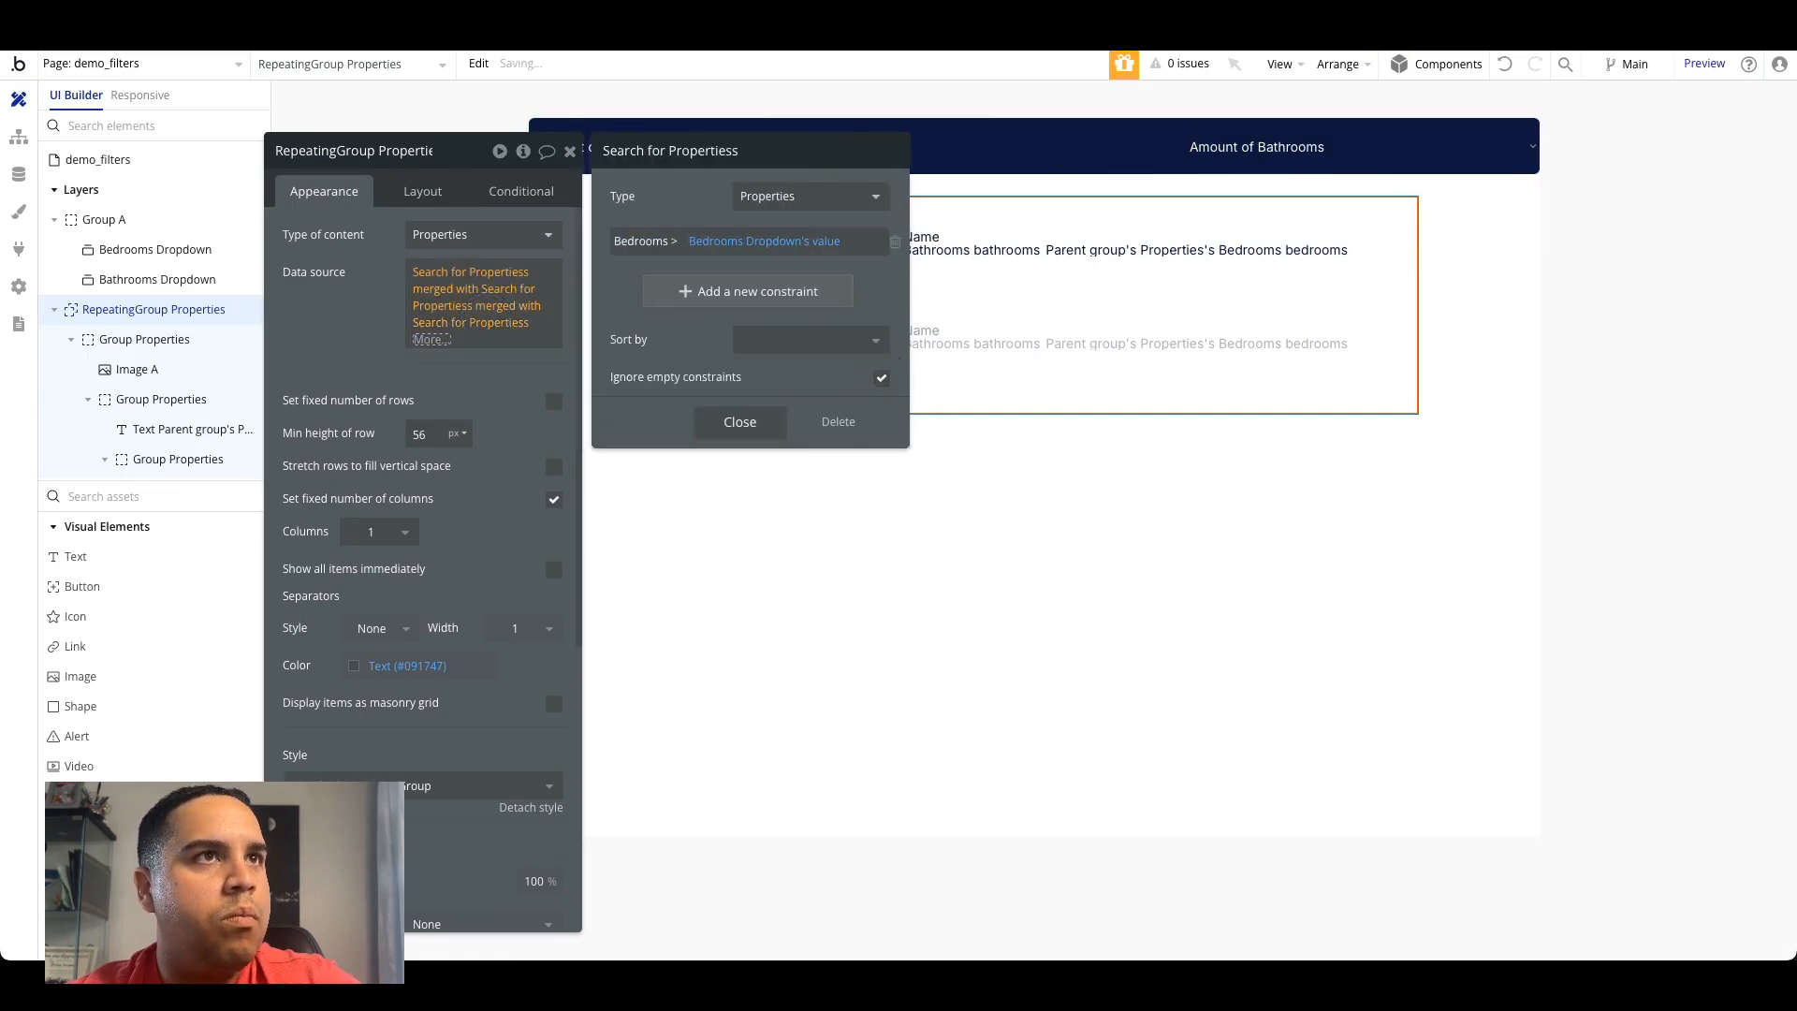
{"action": "left_click", "coordinate": [394, 398]}
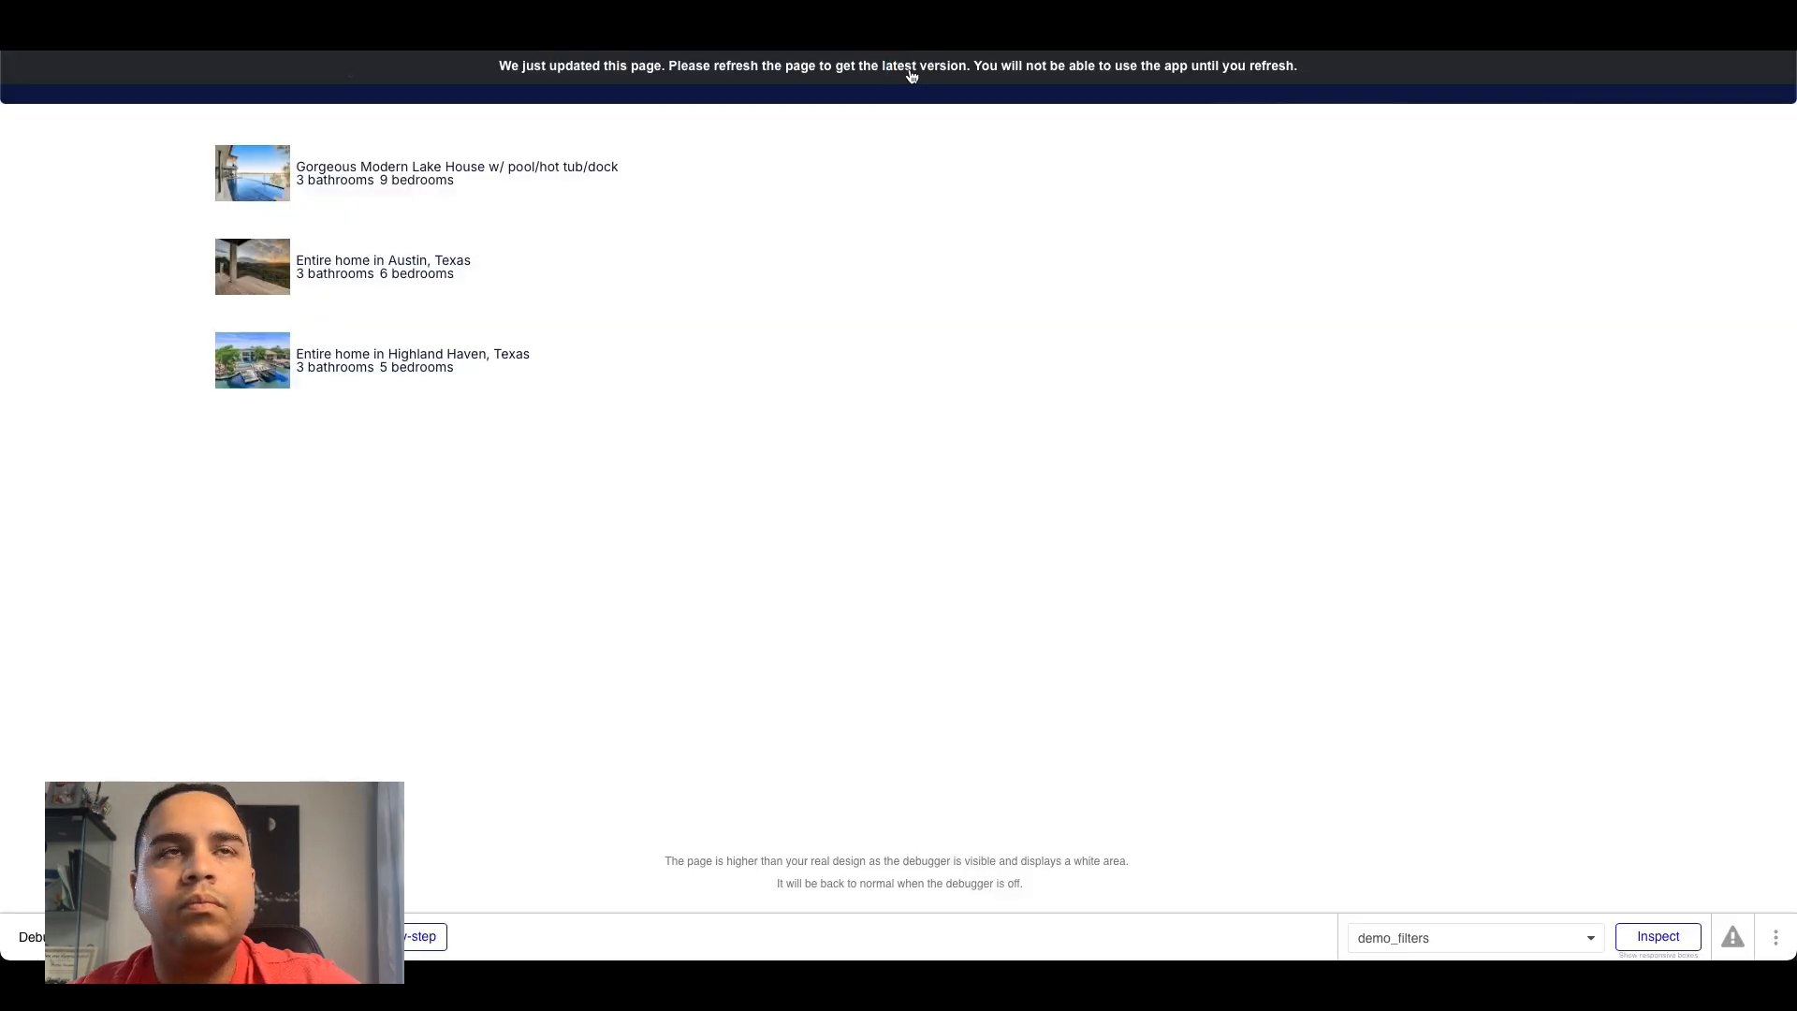
Step: Refresh the page preview and test the filters with 6 bedrooms and 3 bathrooms
{"action": "left_click", "coordinate": [912, 75]}
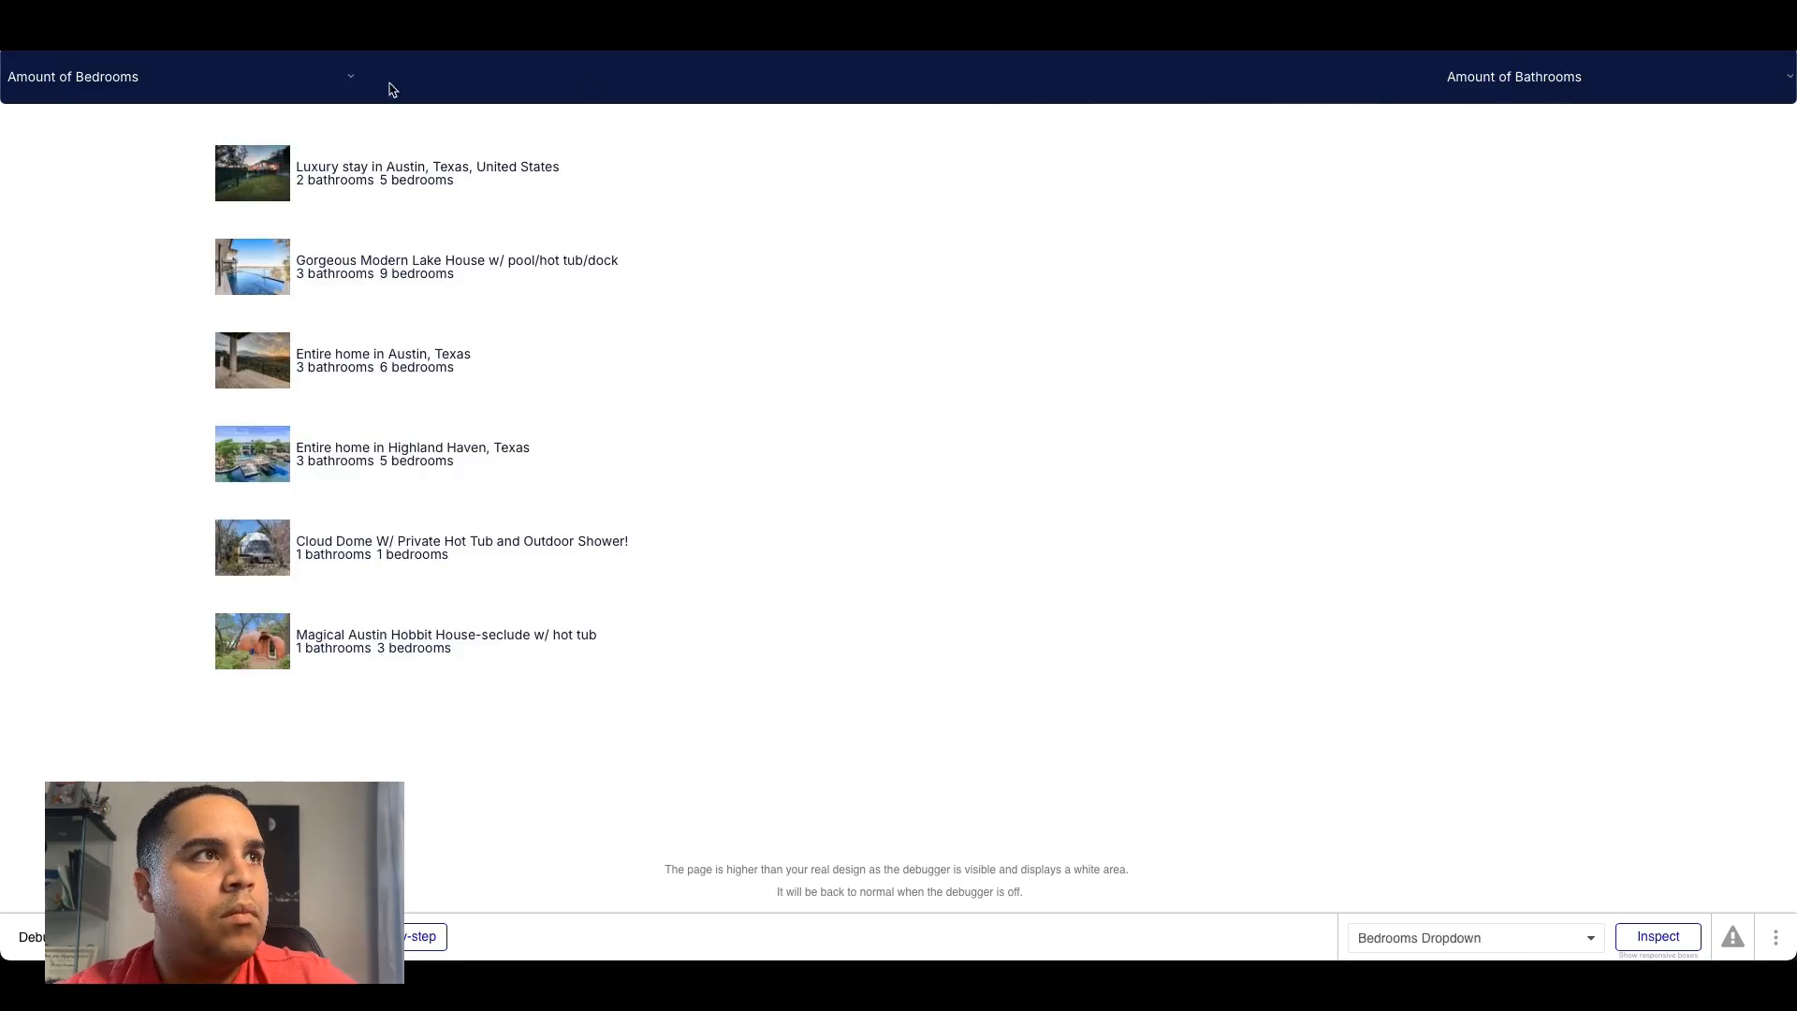
{"action": "left_click", "coordinate": [272, 81]}
{"action": "left_click", "coordinate": [146, 211]}
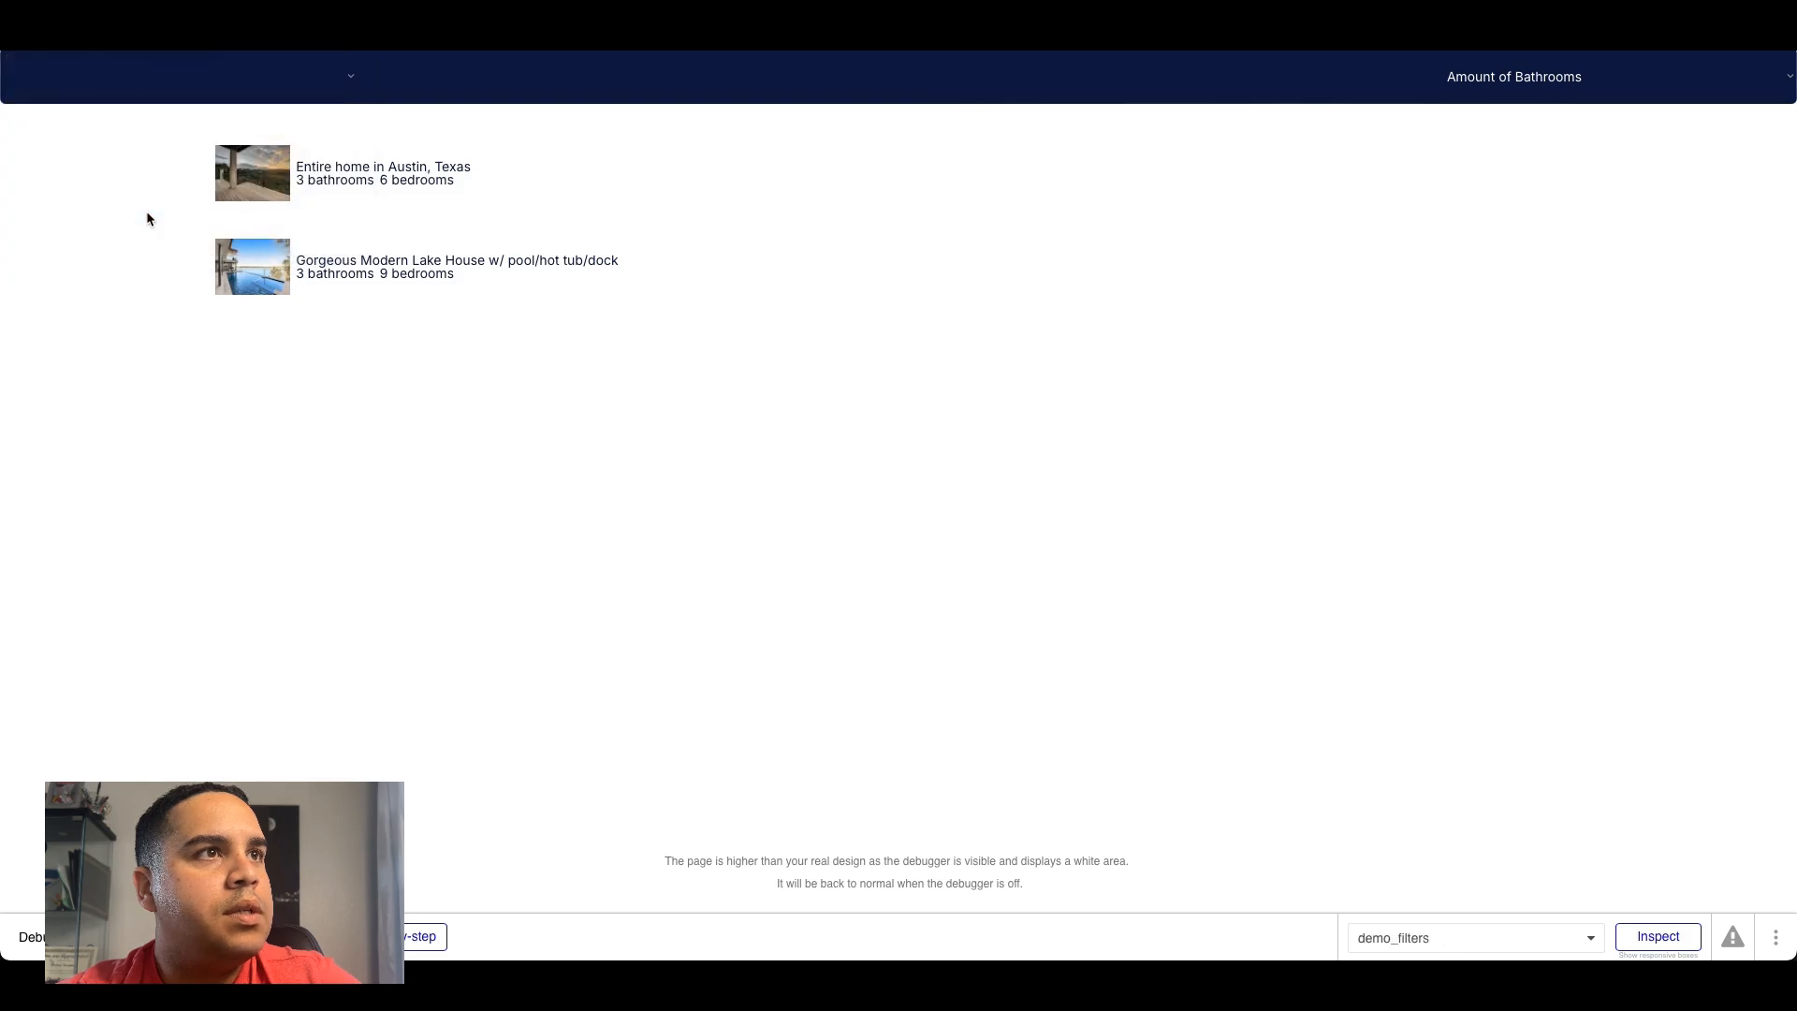
{"action": "left_click", "coordinate": [1498, 83]}
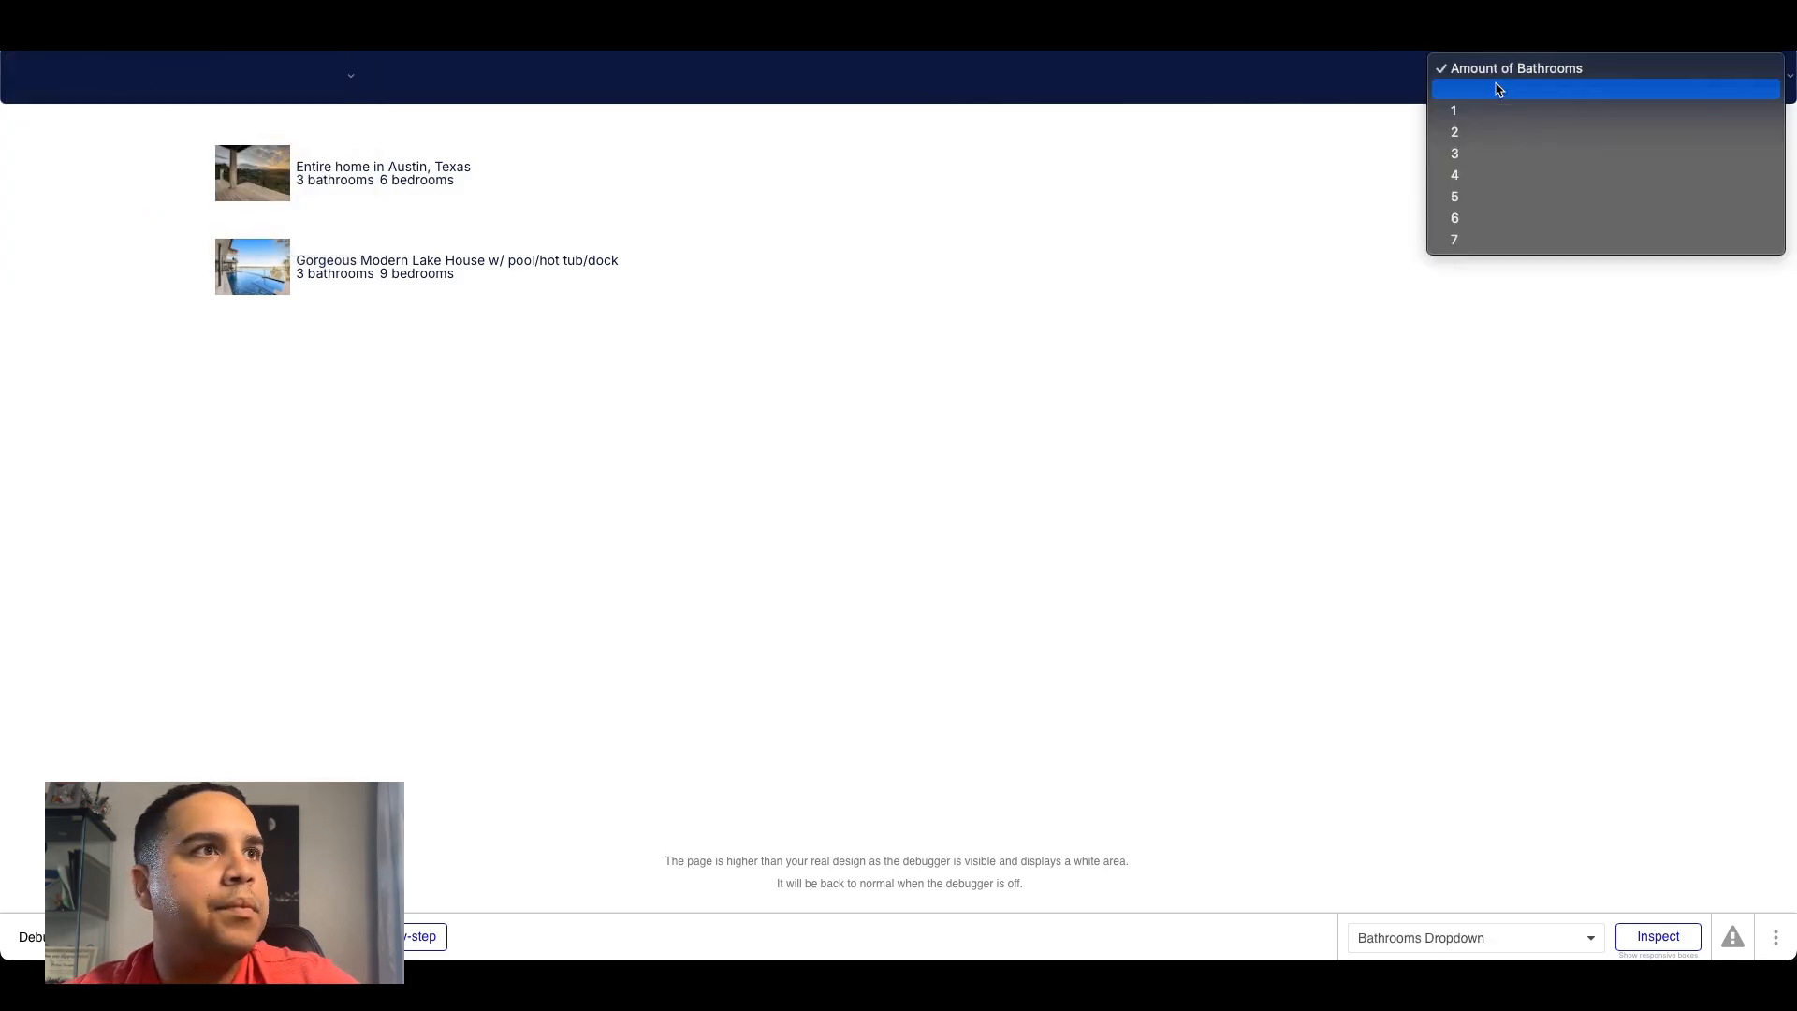
{"action": "left_click", "coordinate": [1484, 157]}
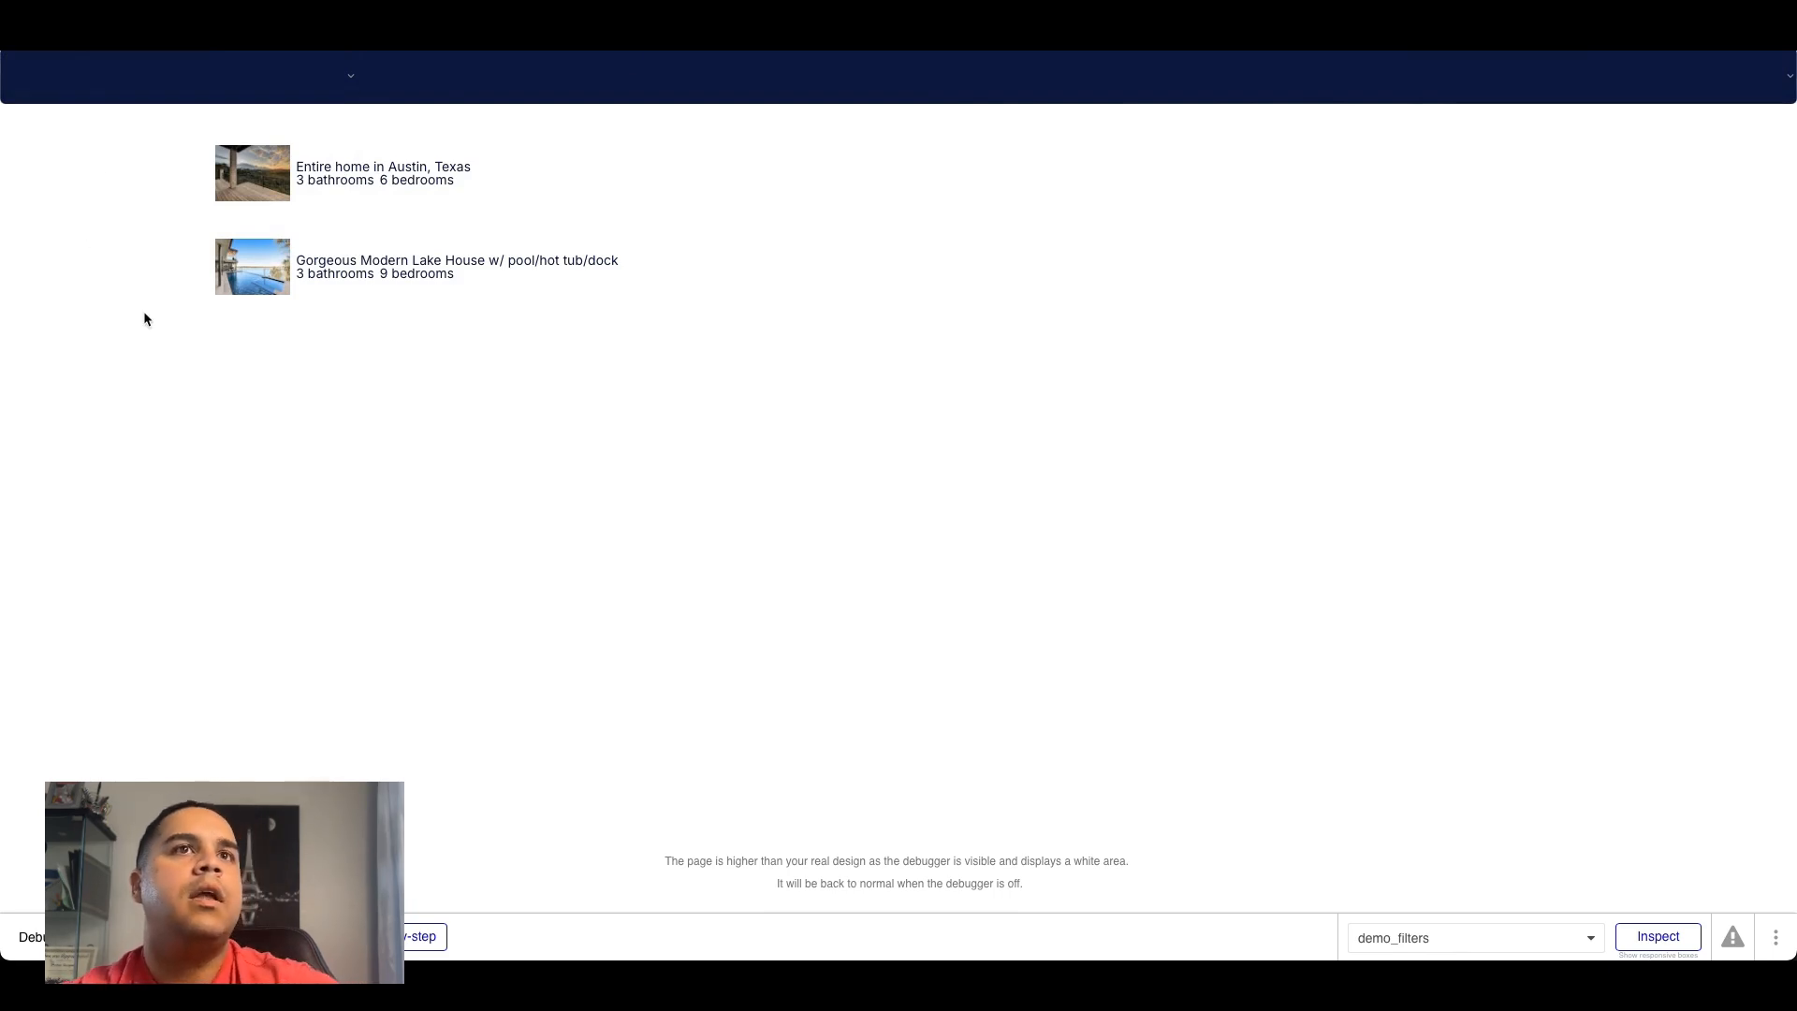
Step: Review the bedrooms search constraint in the repeating group's data source, close it and return to the page preview
{"action": "left_click", "coordinate": [609, 43]}
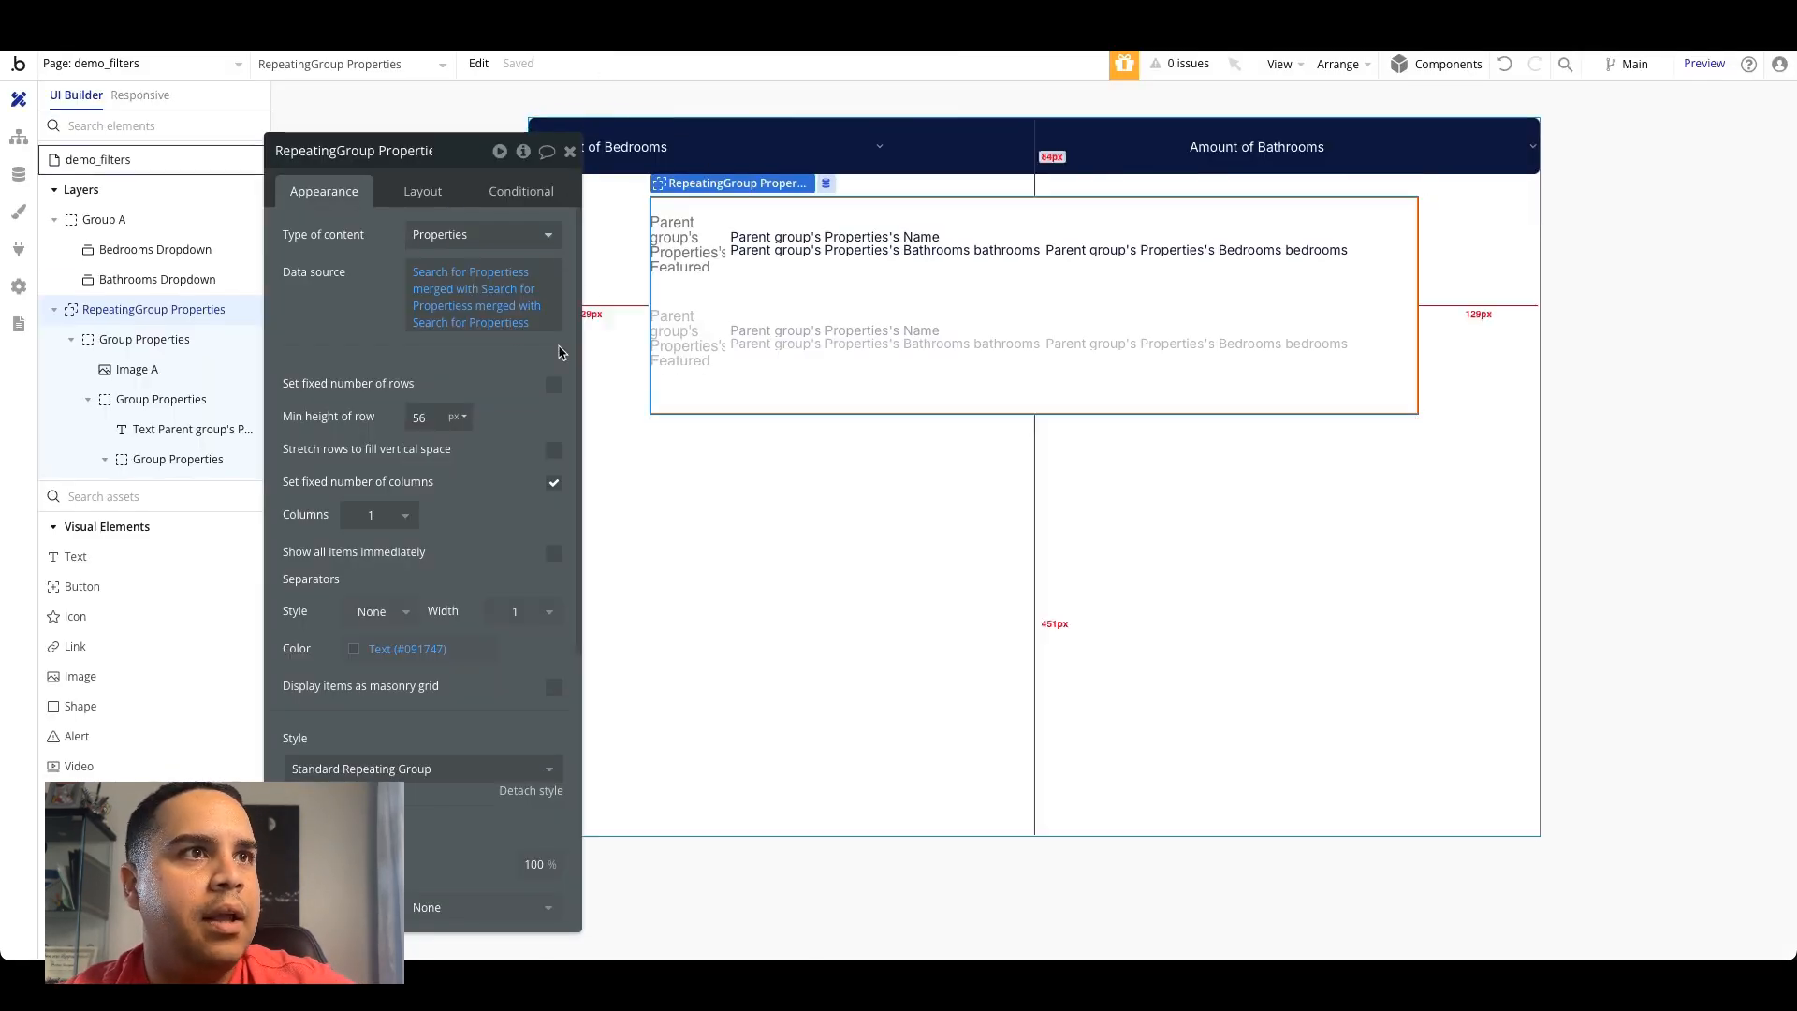
{"action": "left_click", "coordinate": [500, 324]}
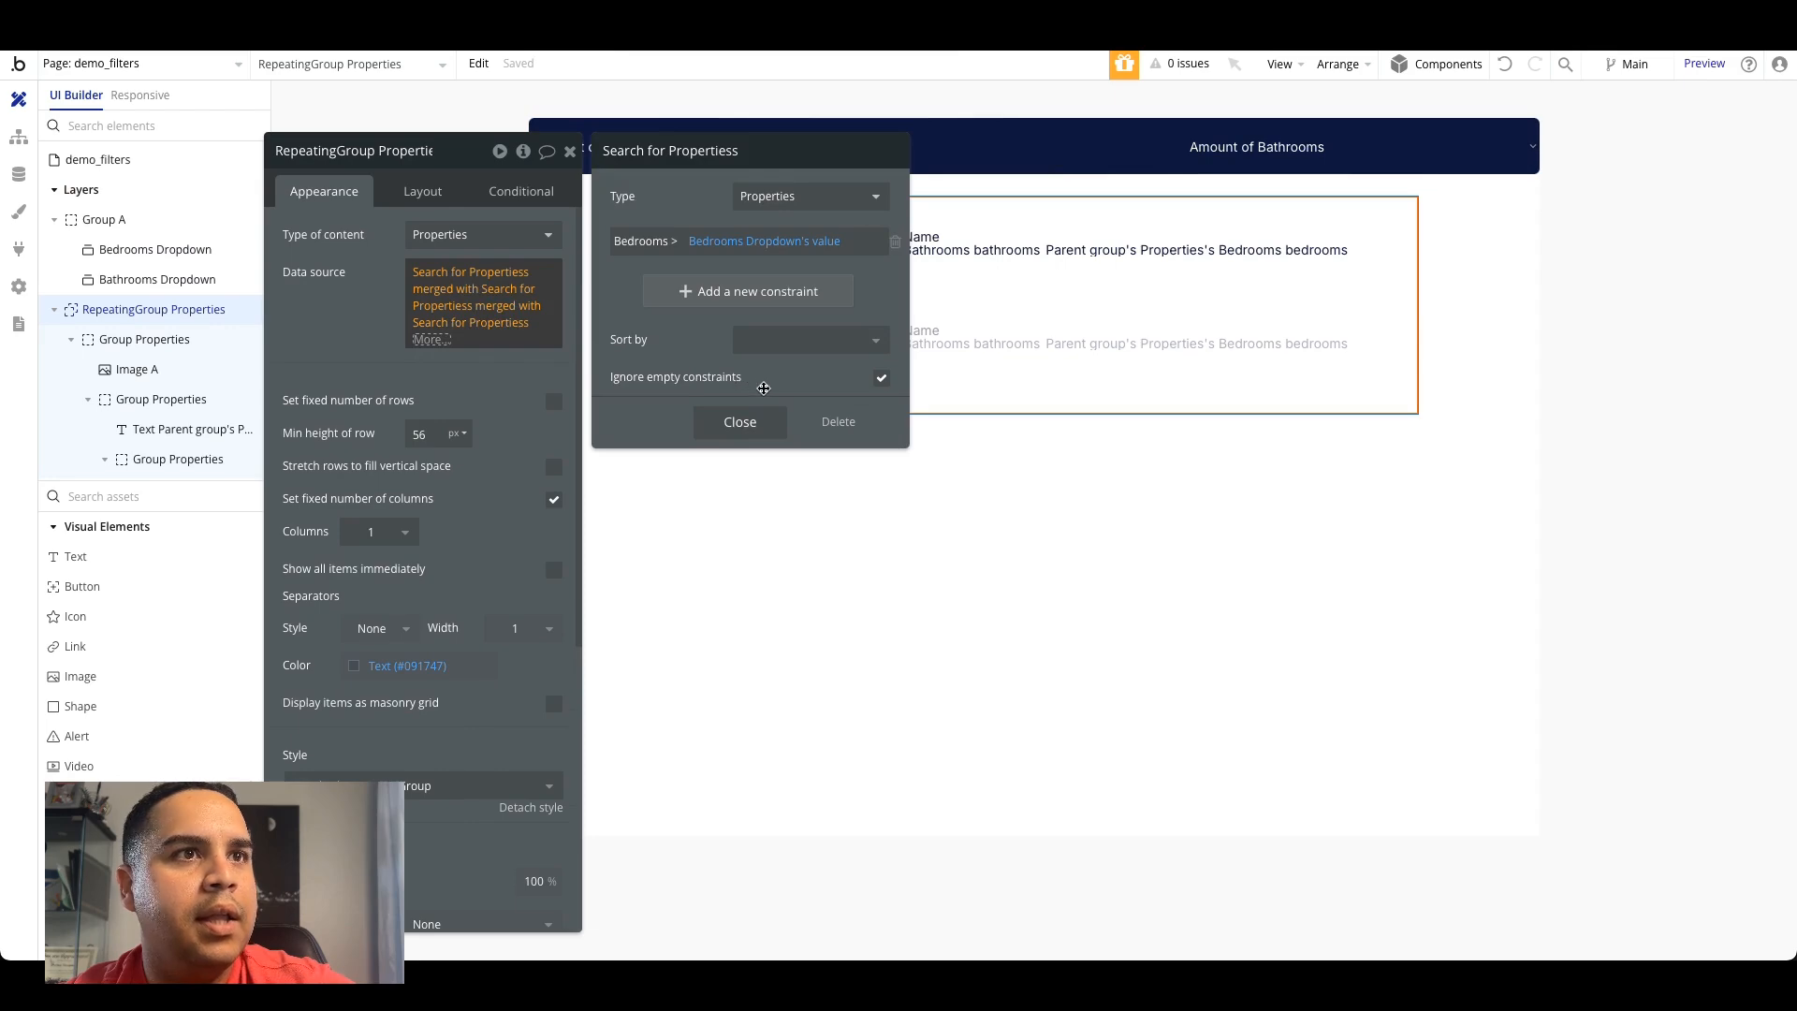
{"action": "left_click", "coordinate": [353, 335]}
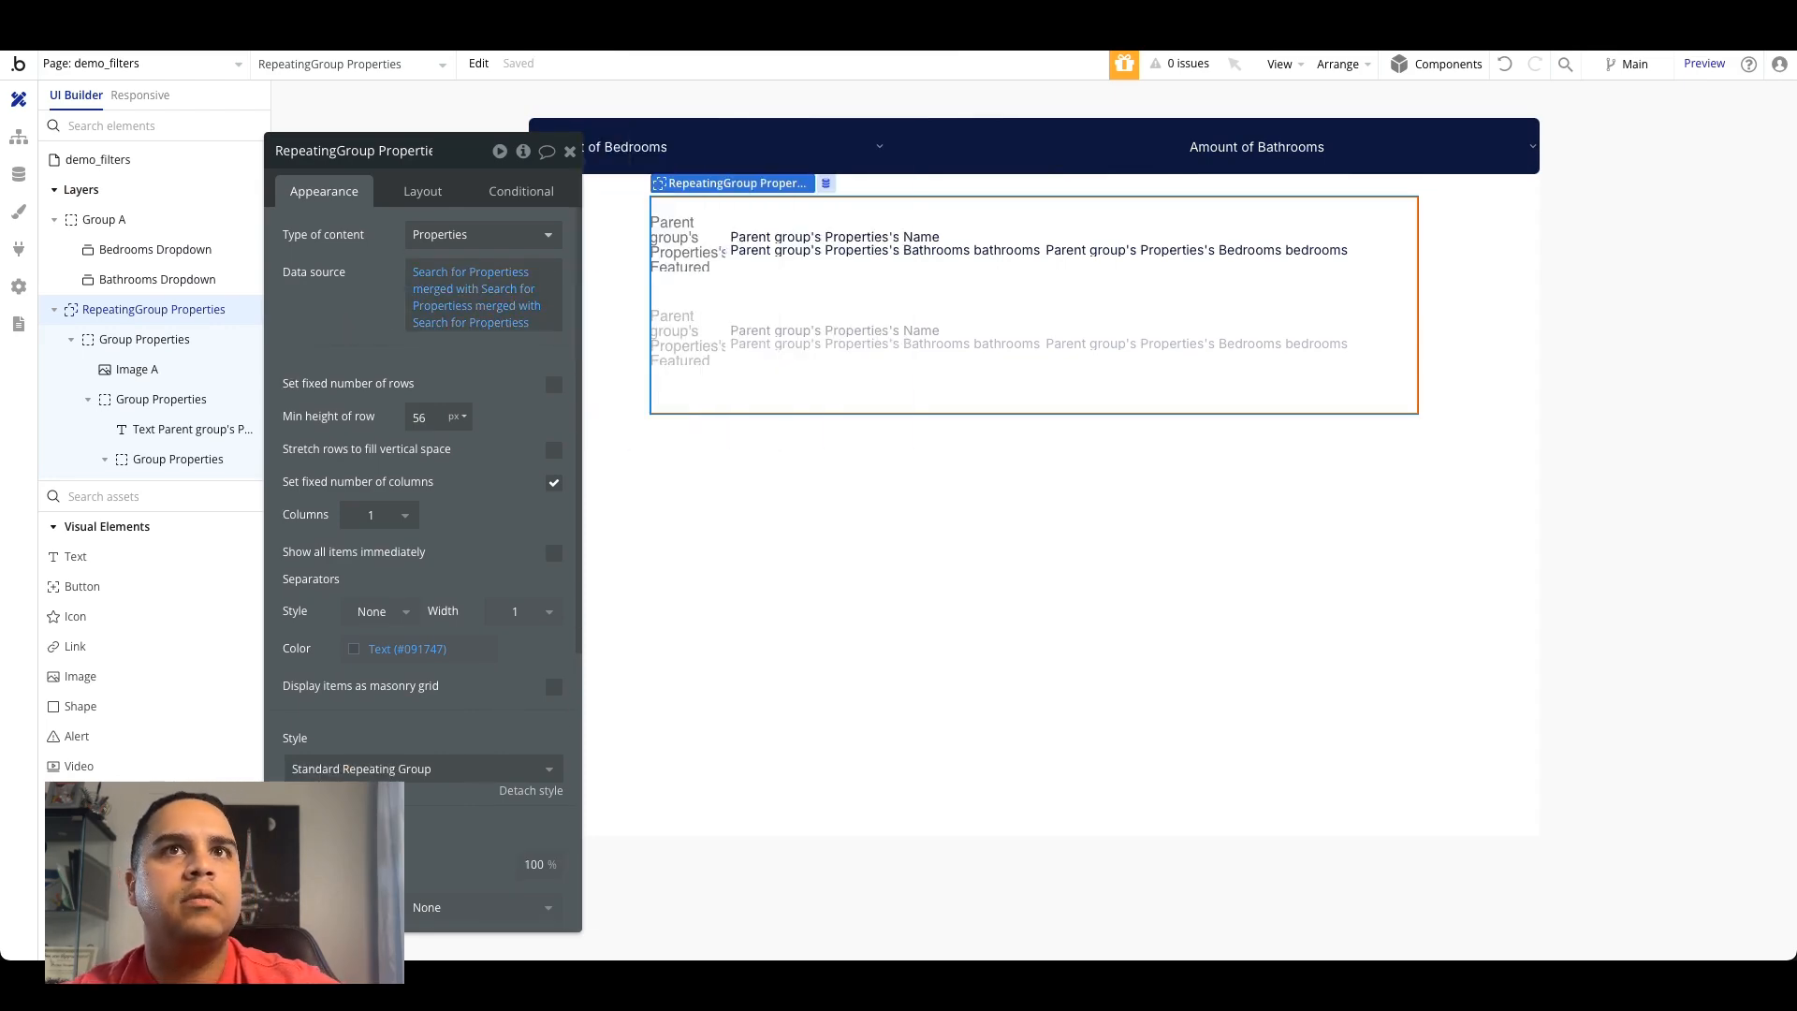
{"action": "left_click", "coordinate": [976, 43]}
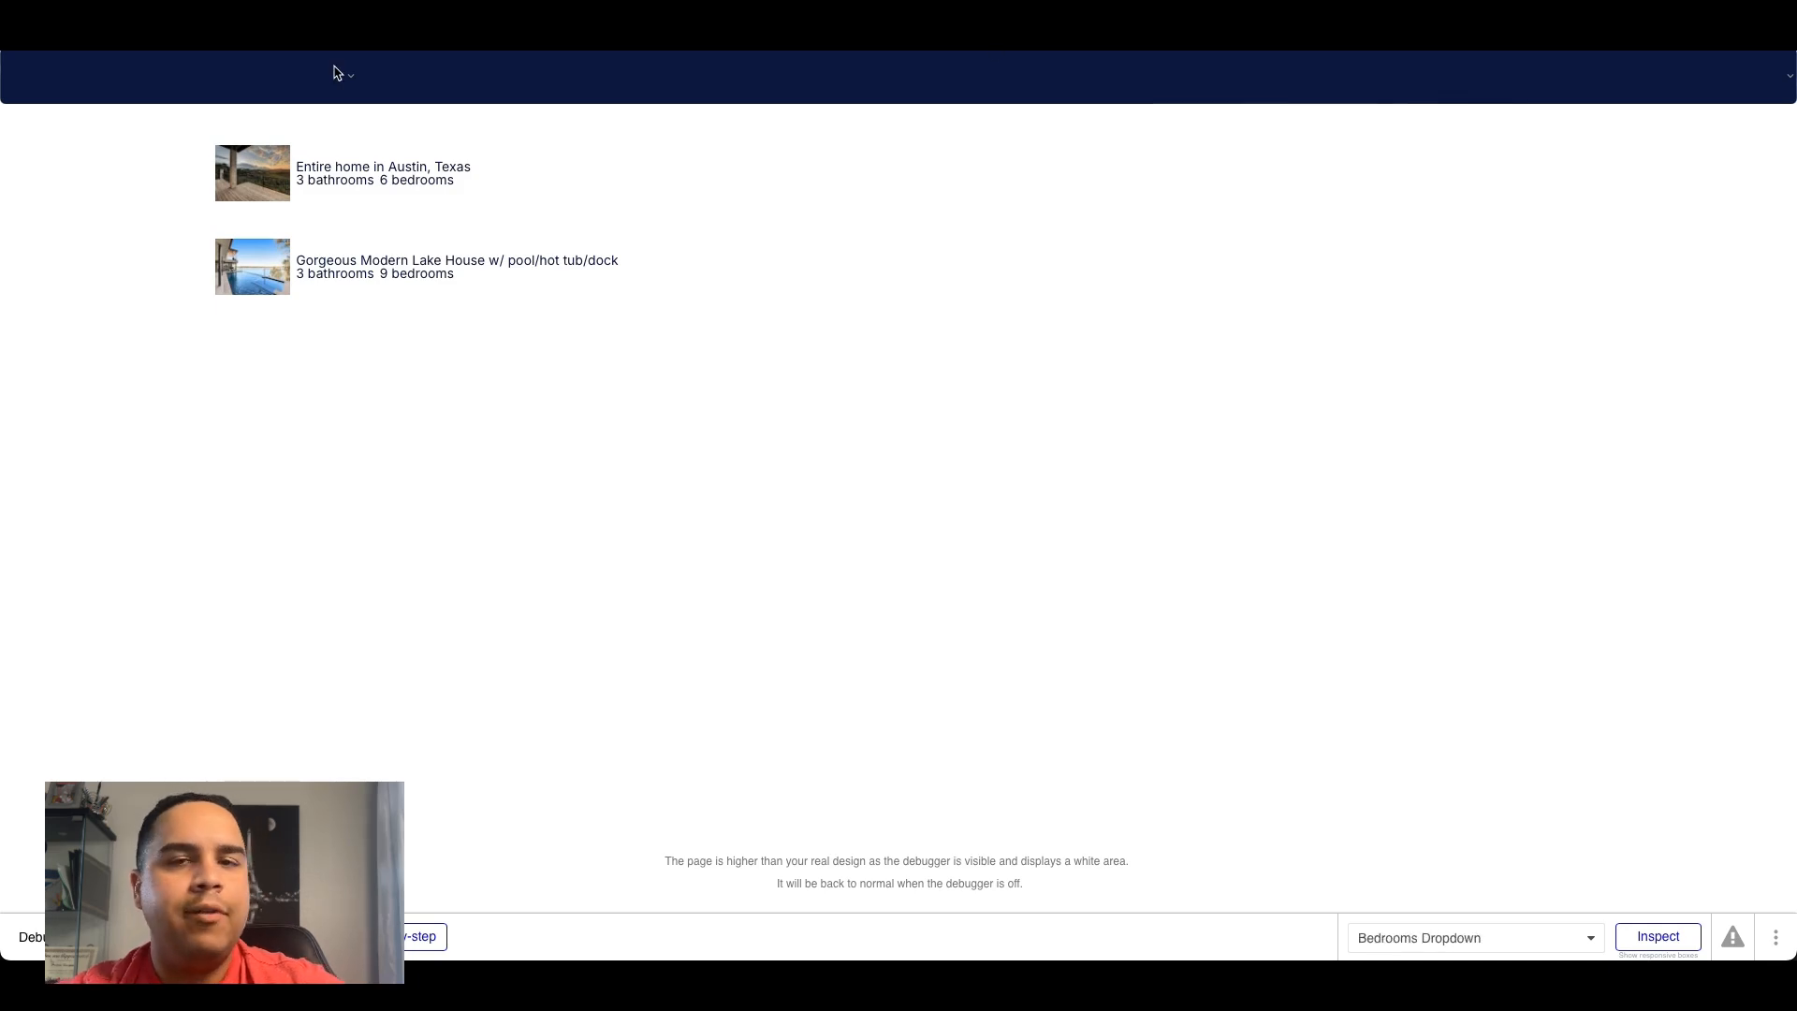